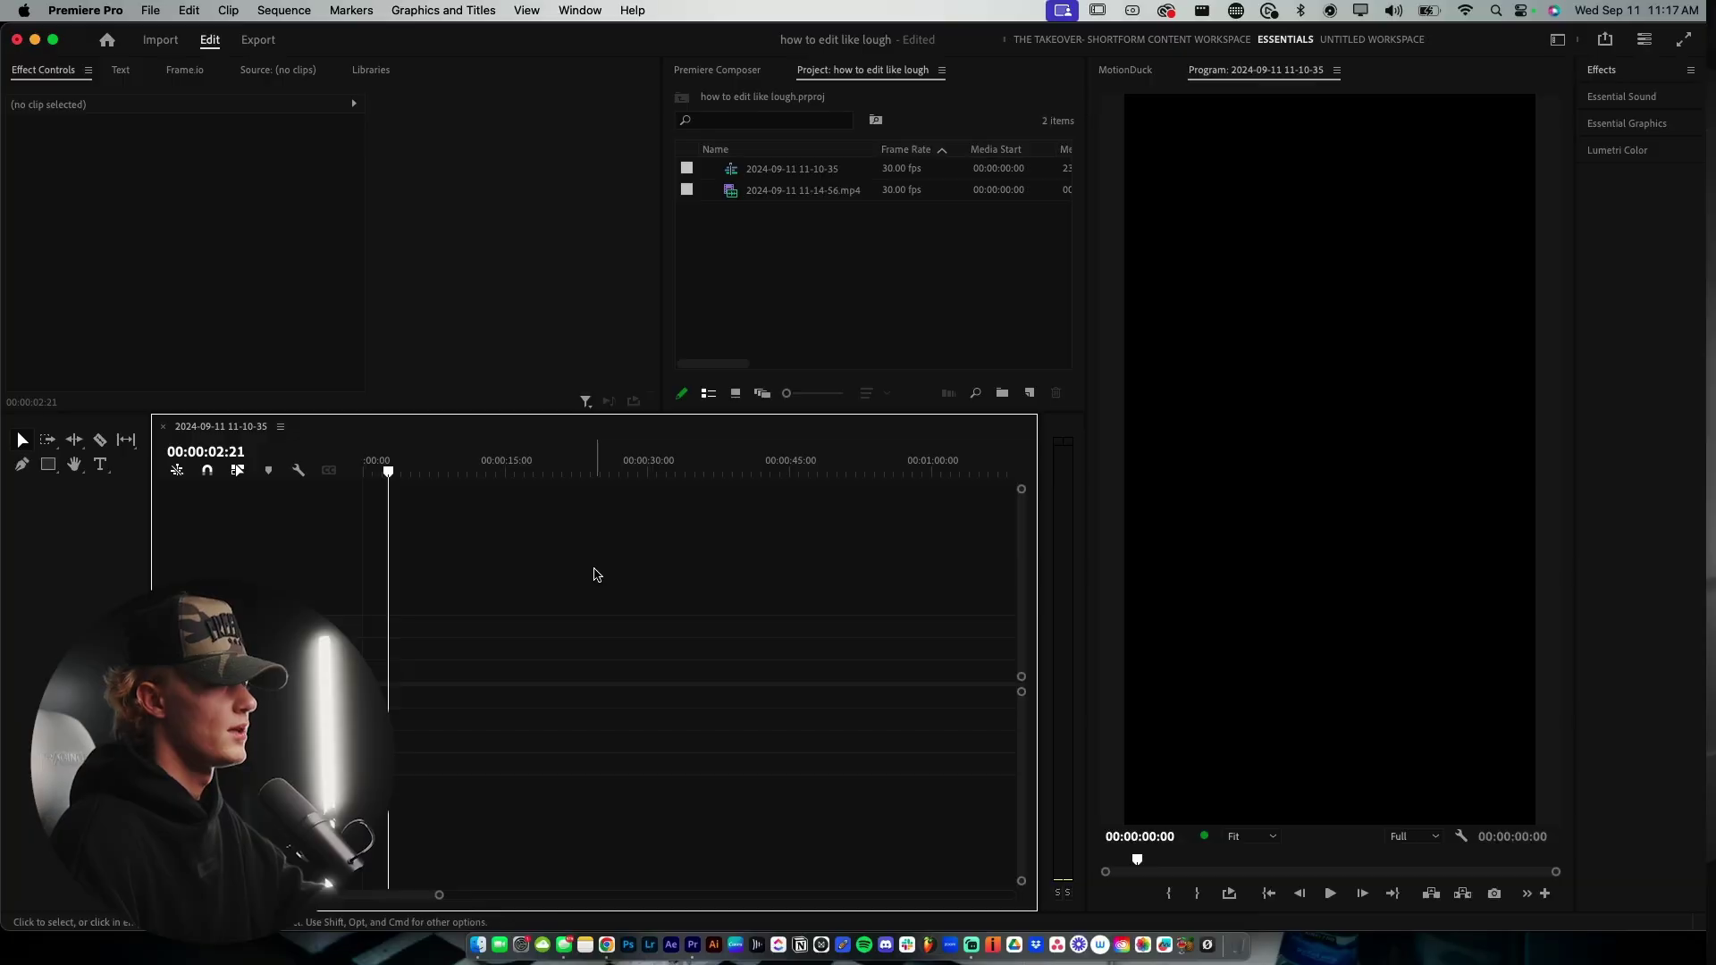
click(54, 40)
click(920, 313)
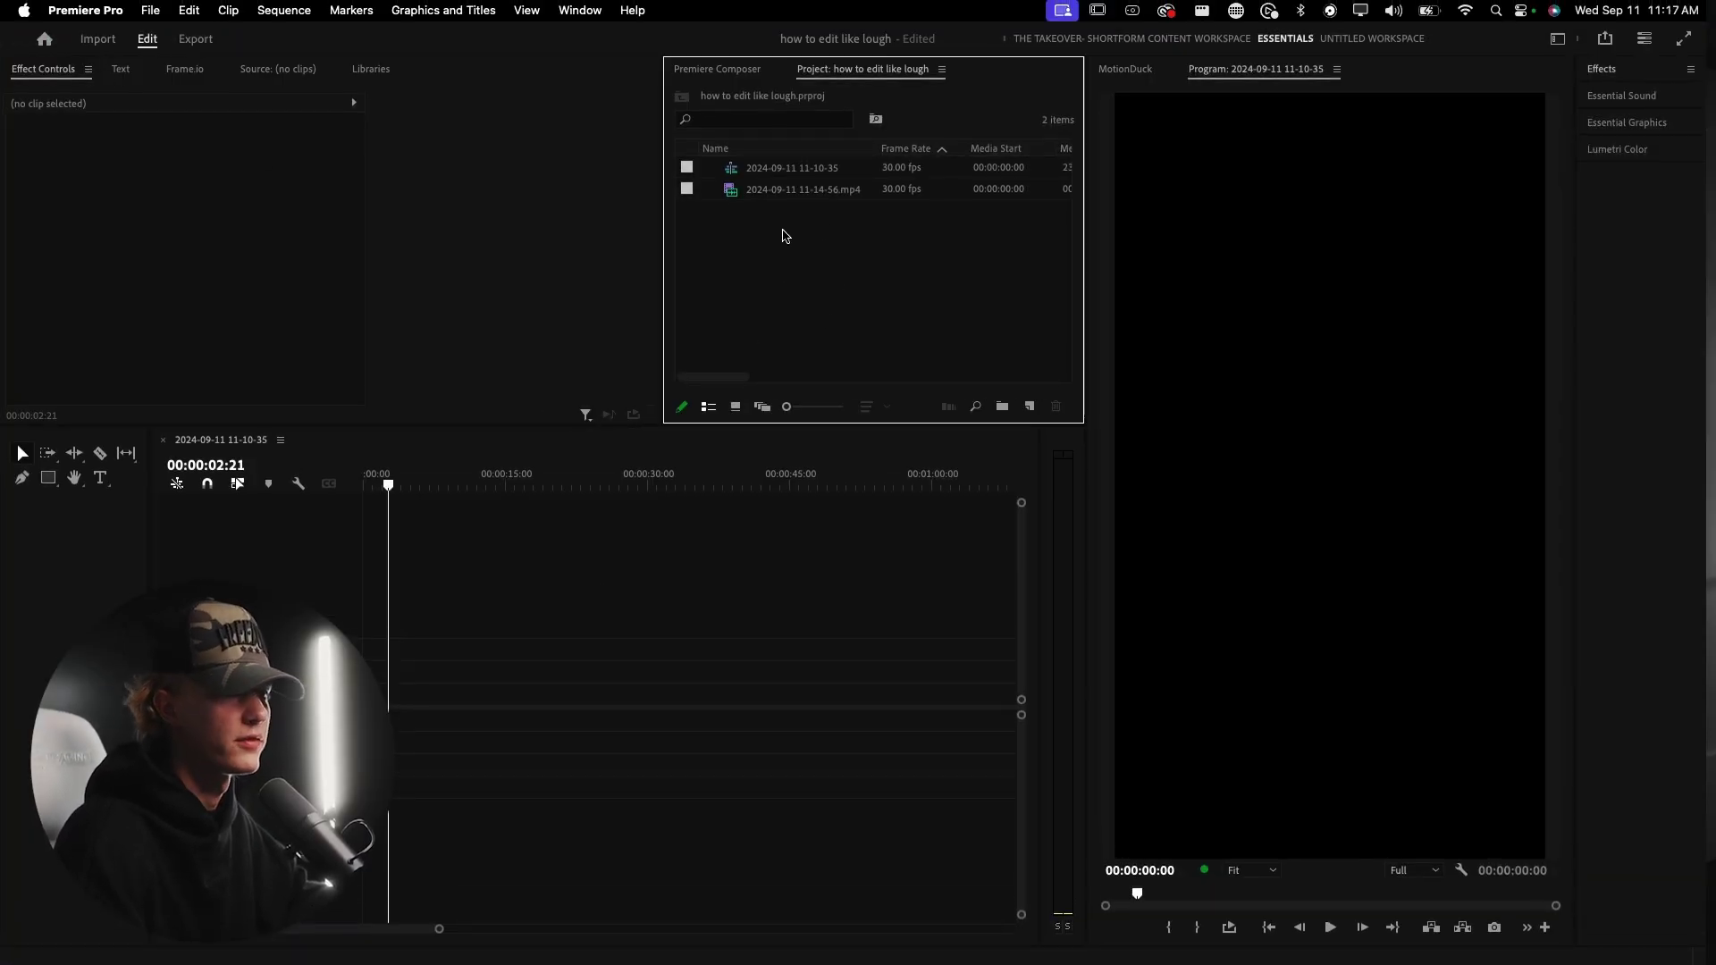
drag(777, 196, 435, 689)
click(435, 691)
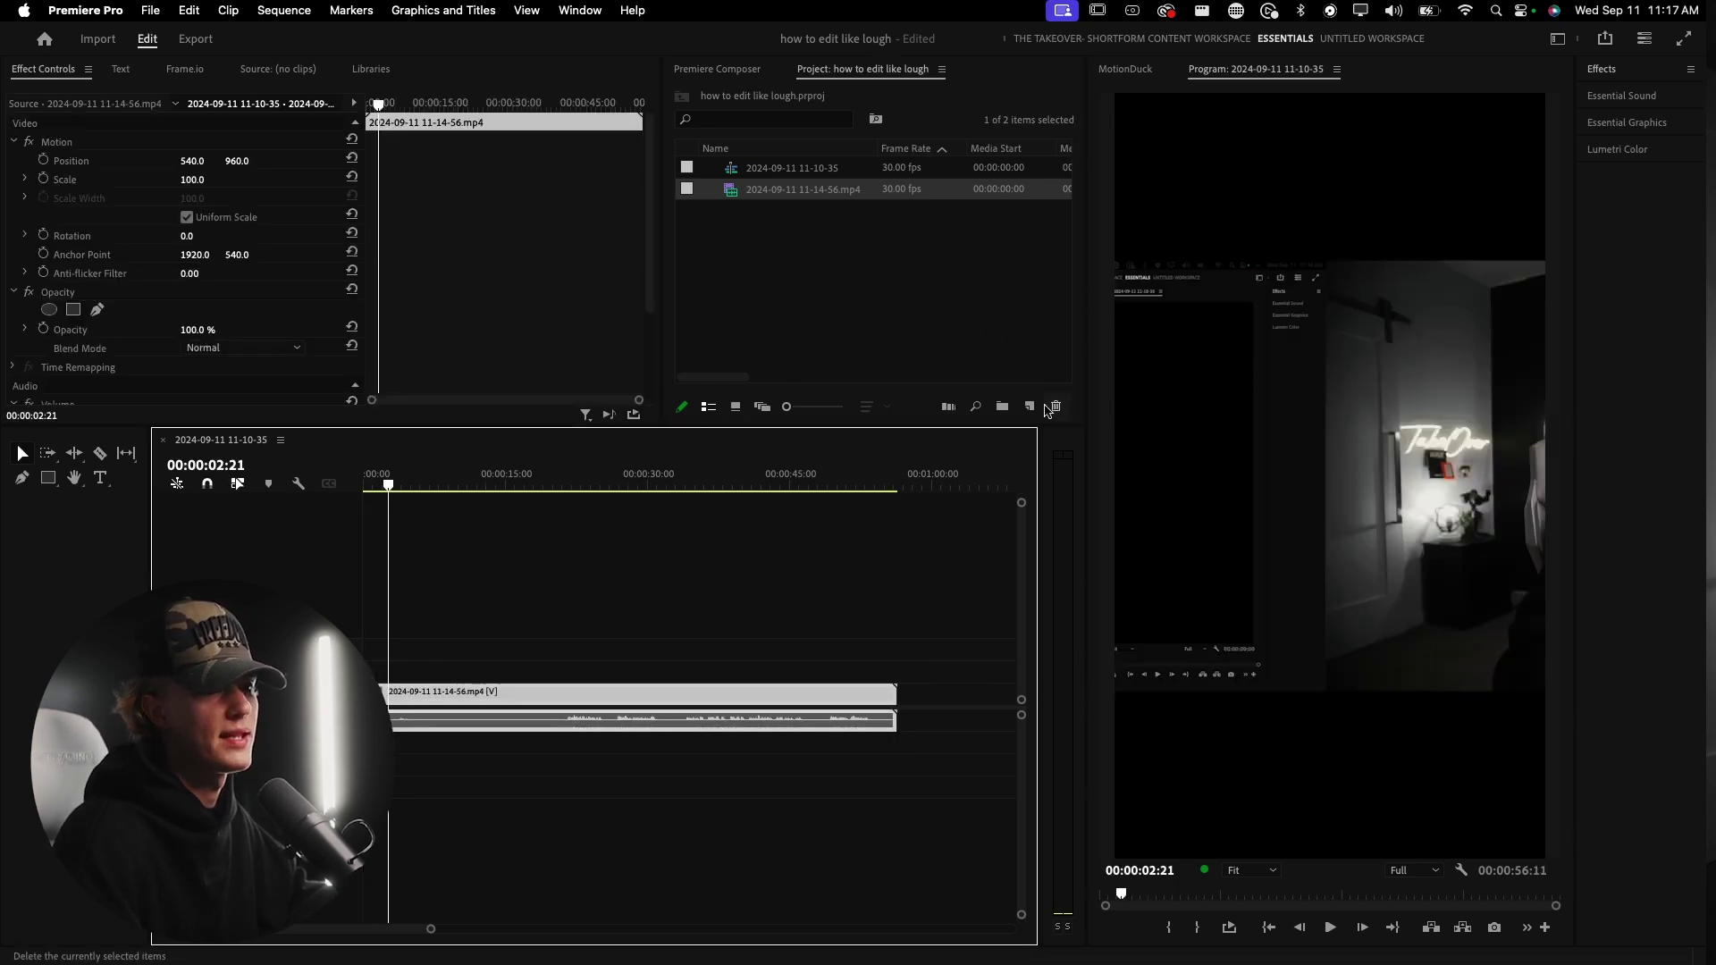
- Check the frame size in the sequence settings and accept the settings as they are
click(284, 10)
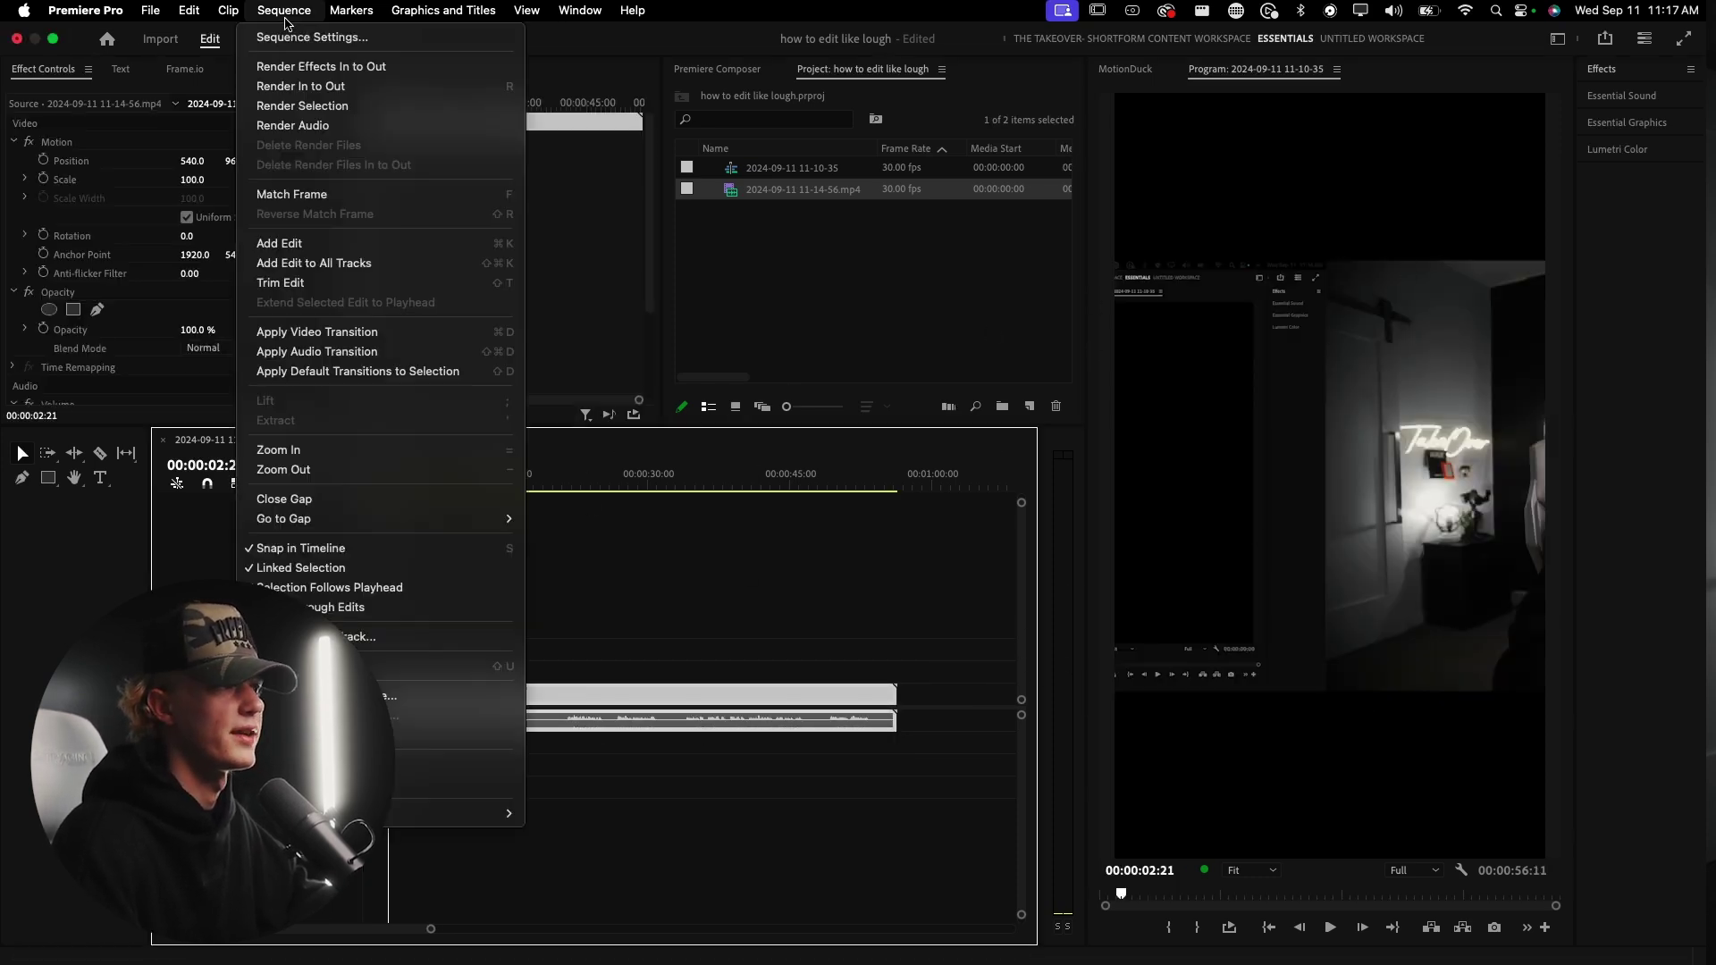
click(288, 37)
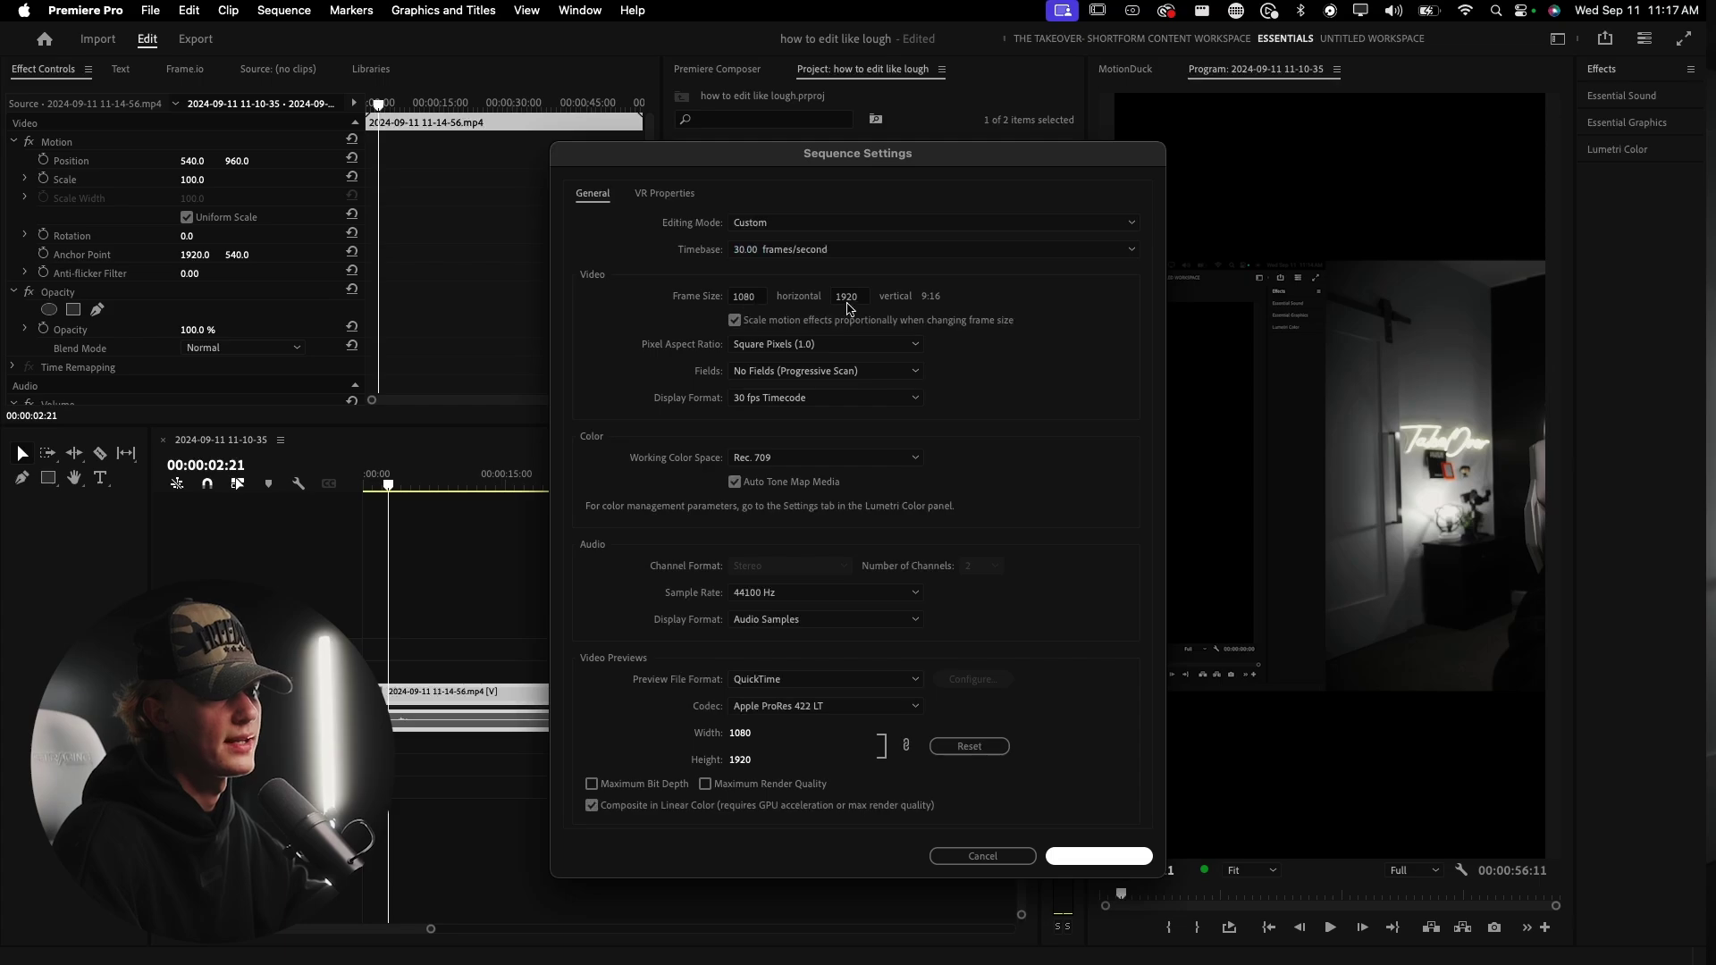
key(Return)
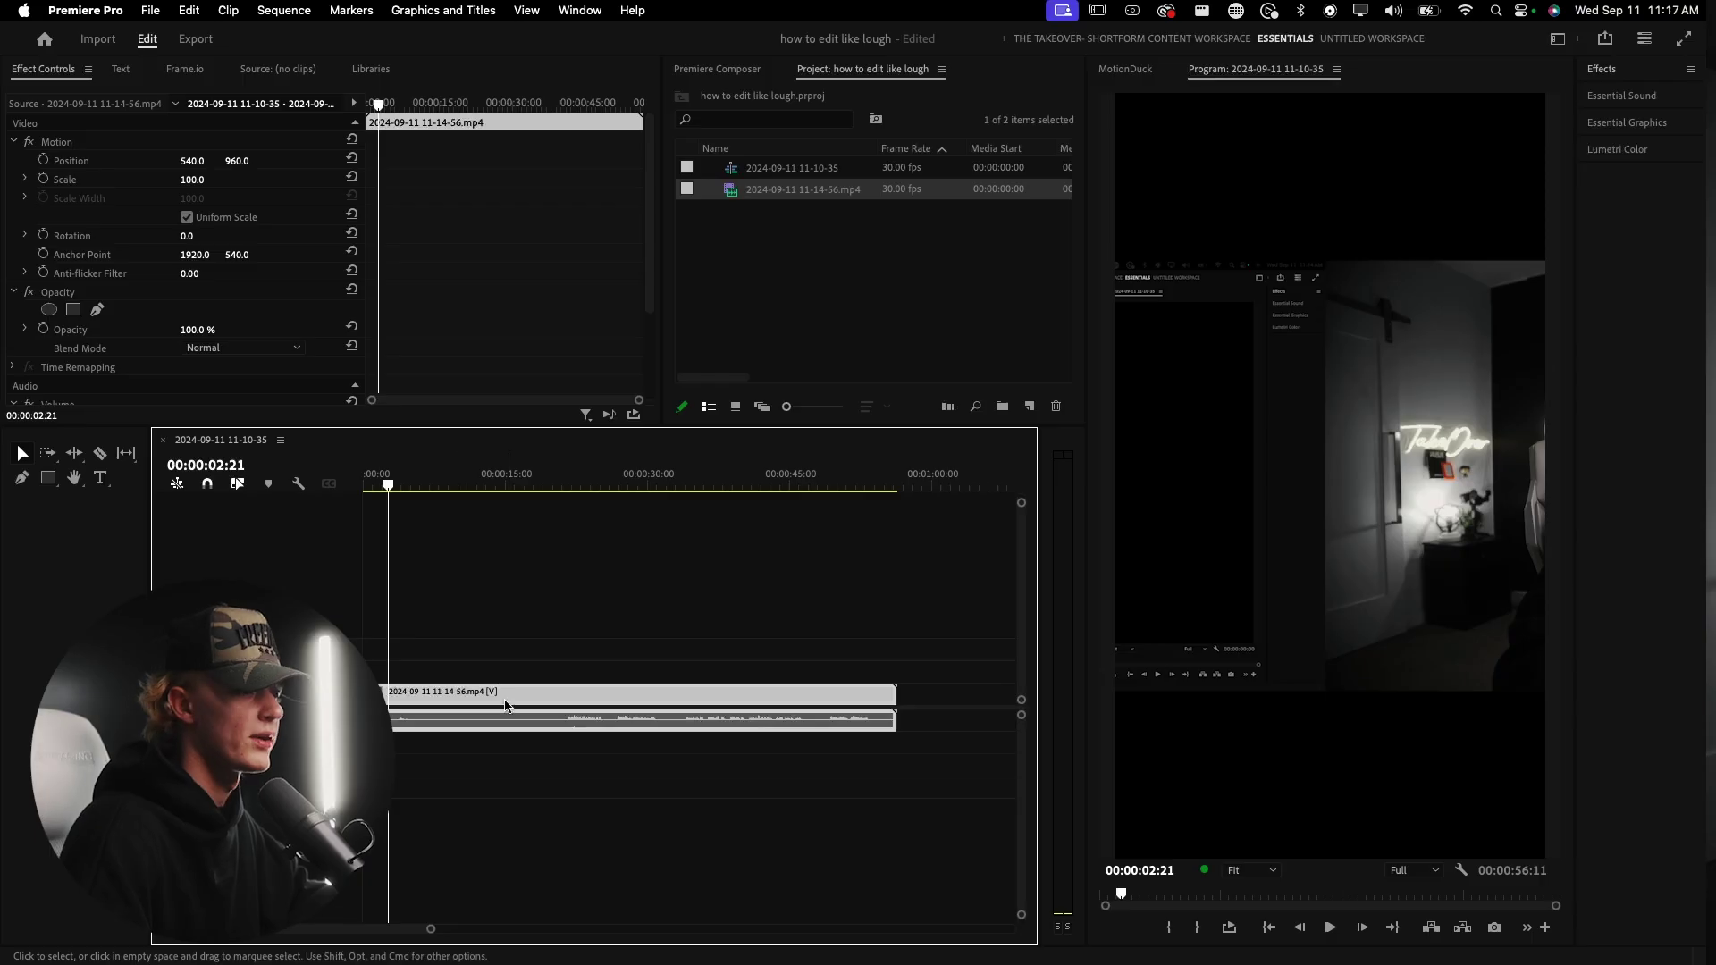
- Set the clip's scale to 183 and its horizontal position to -846 so the speaker fills the vertical frame
key(c)
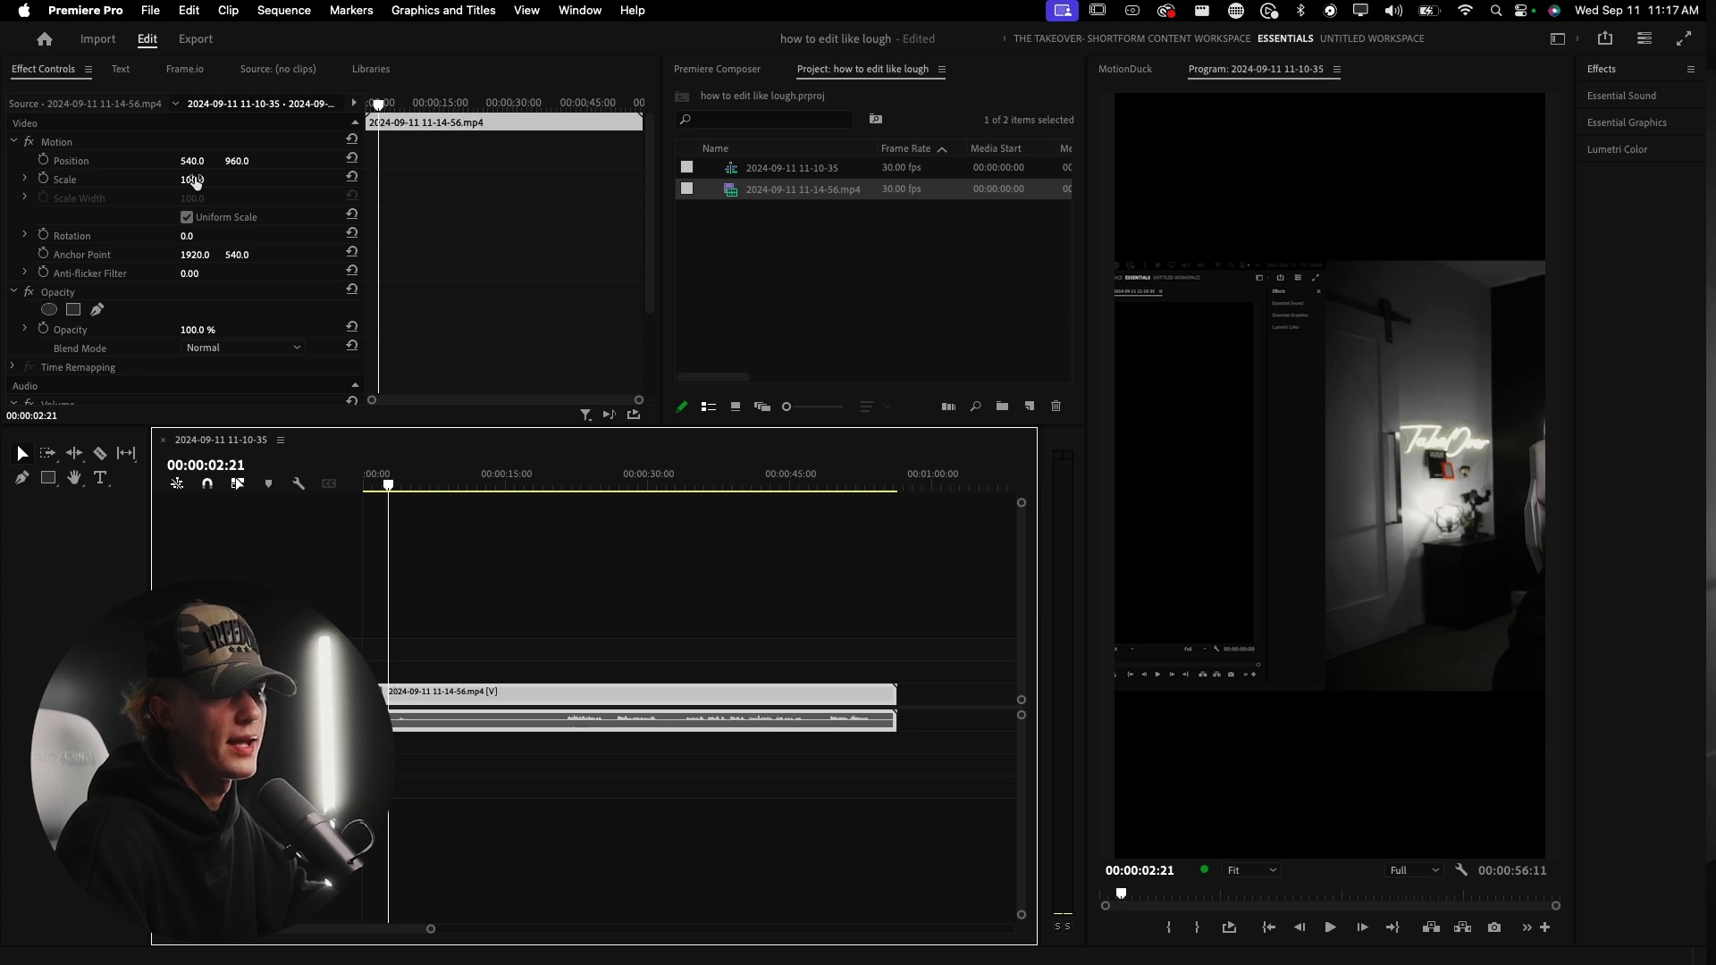
drag(193, 180, 25, 161)
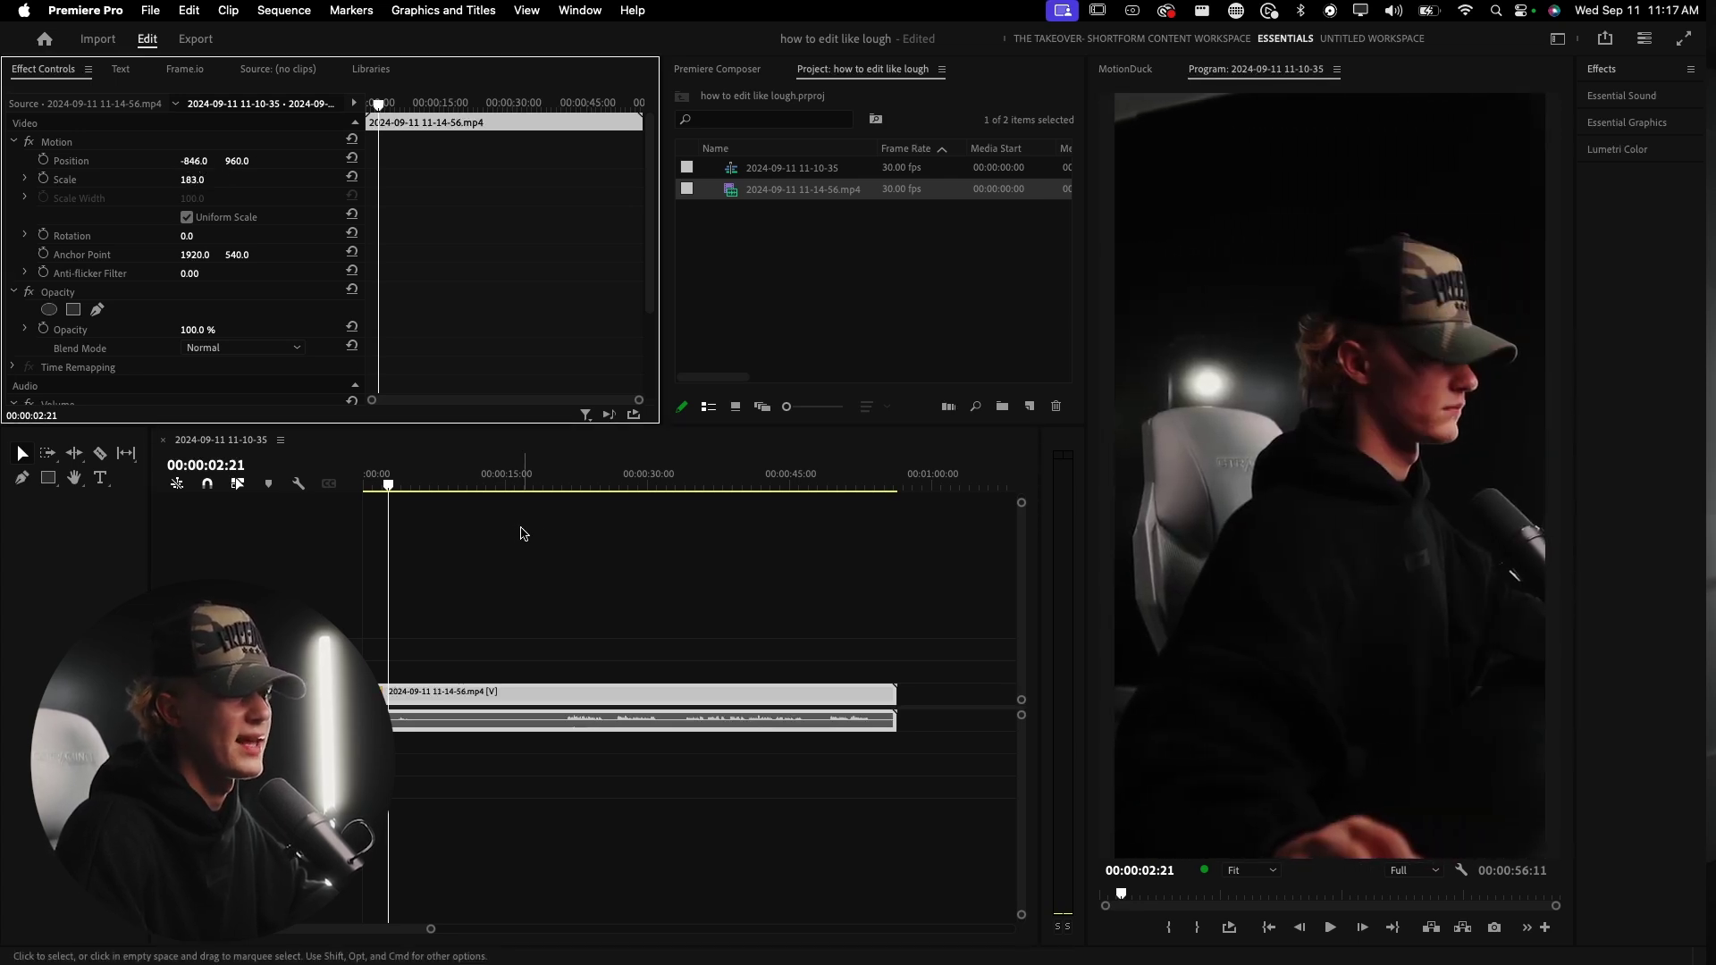
- Adjust the clip's position at frame 00:00:23:14 to centre the speaker, and nest the clip as A-ROLL
drag(388, 484, 589, 473)
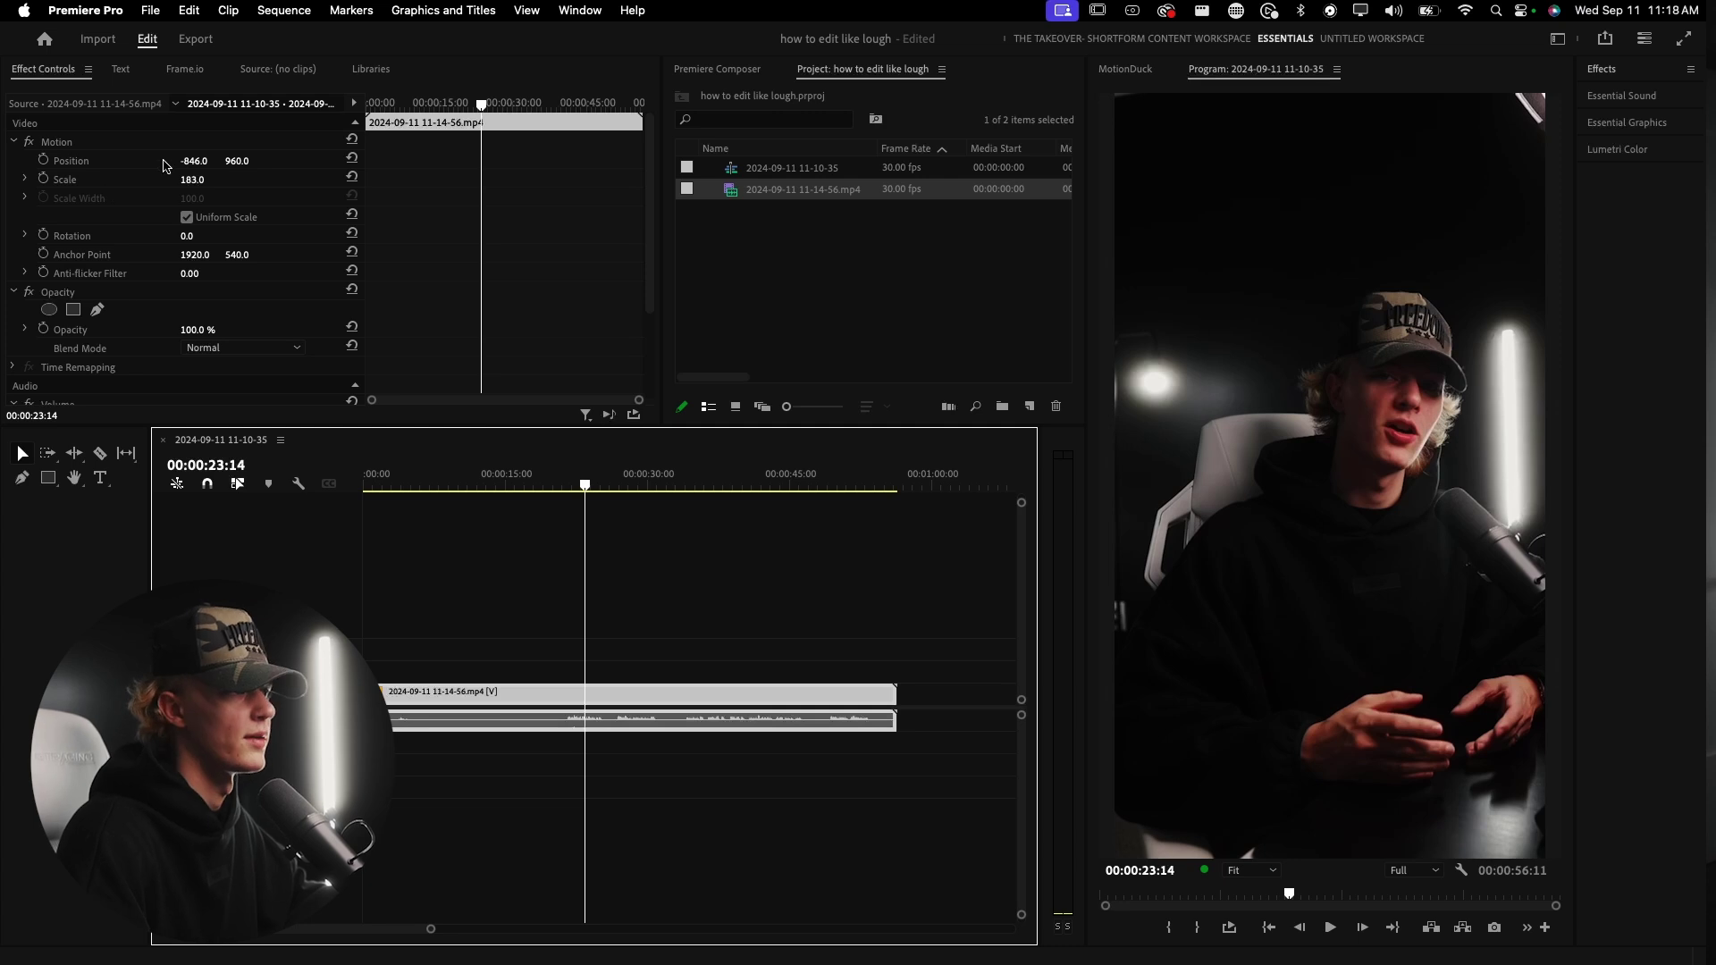
drag(188, 162, 131, 162)
drag(239, 162, 185, 161)
right_click(702, 704)
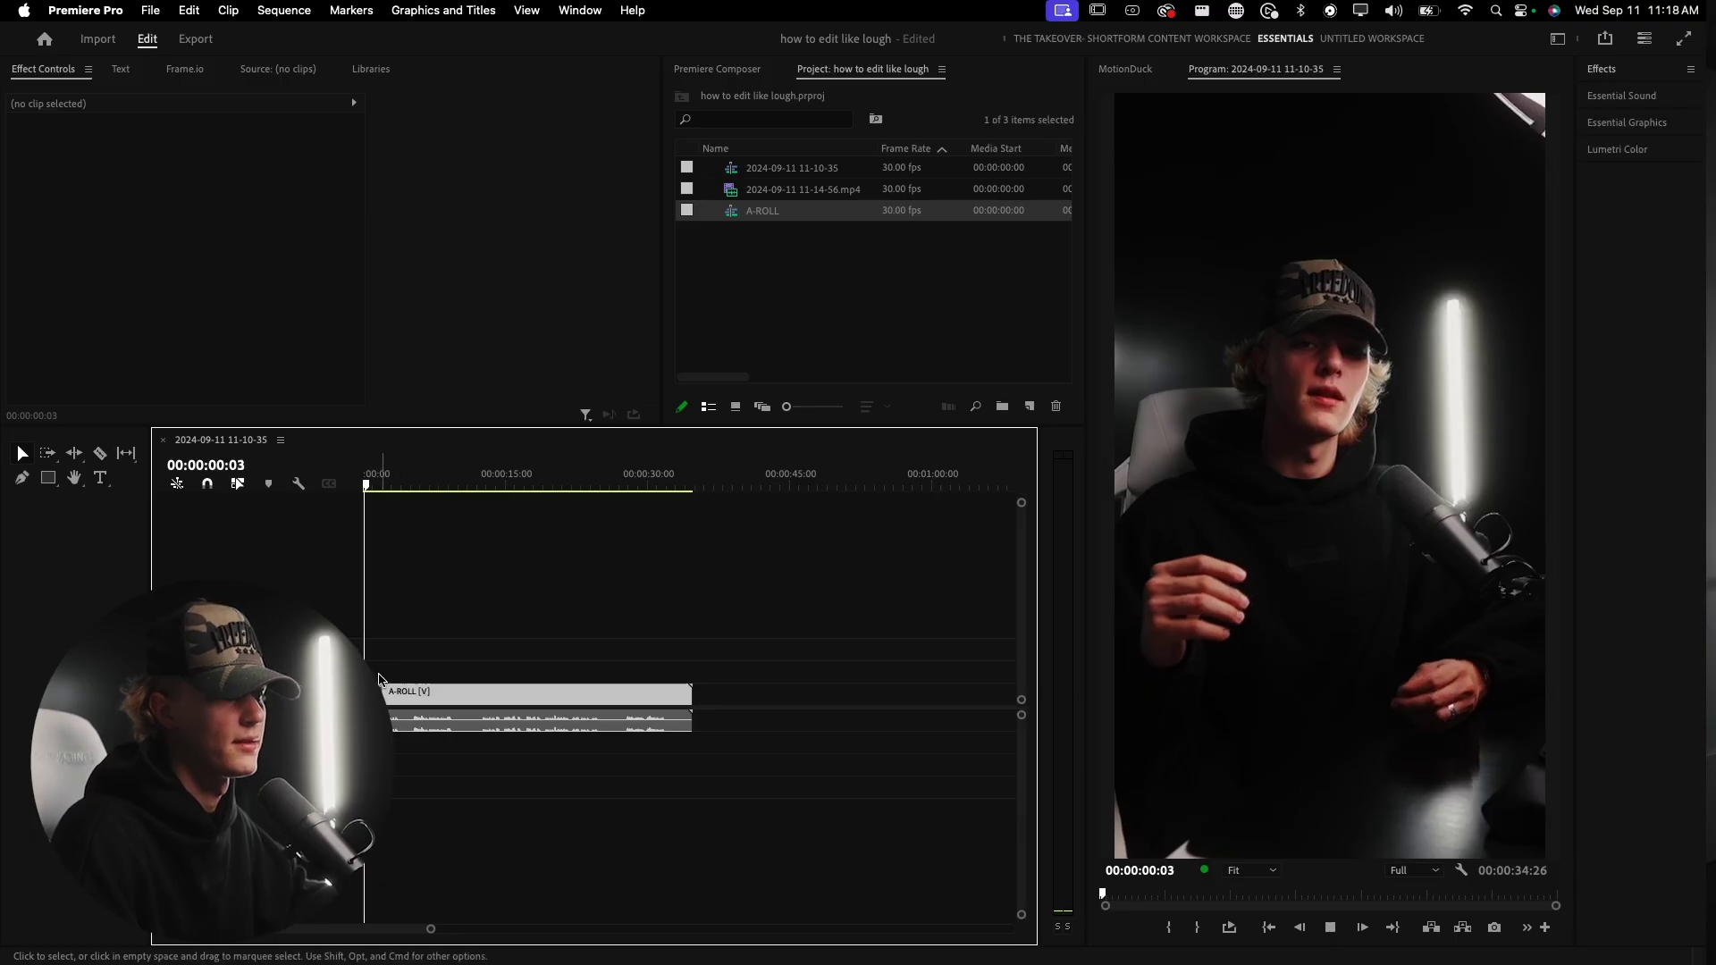
- Play the start of the A-ROLL clip, split it at 00:00:03:18 and remove the pause after the first sentence
key(space)
key(equal)
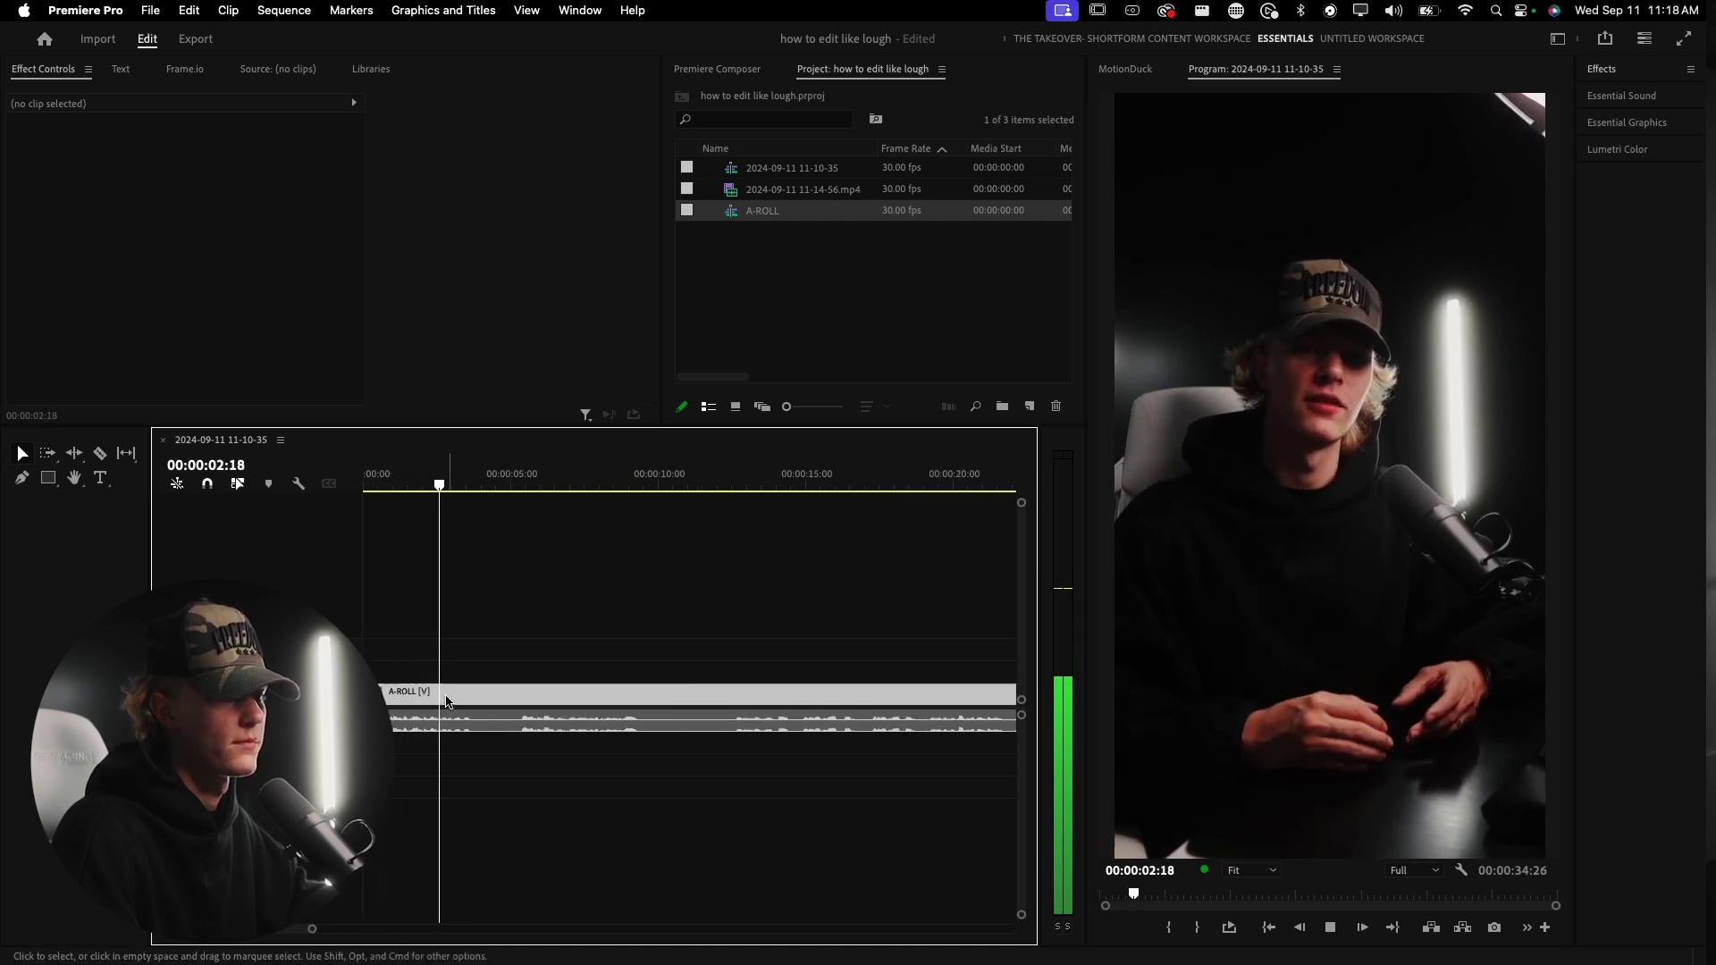
click(472, 697)
key(space)
key(c)
click(468, 697)
key(v)
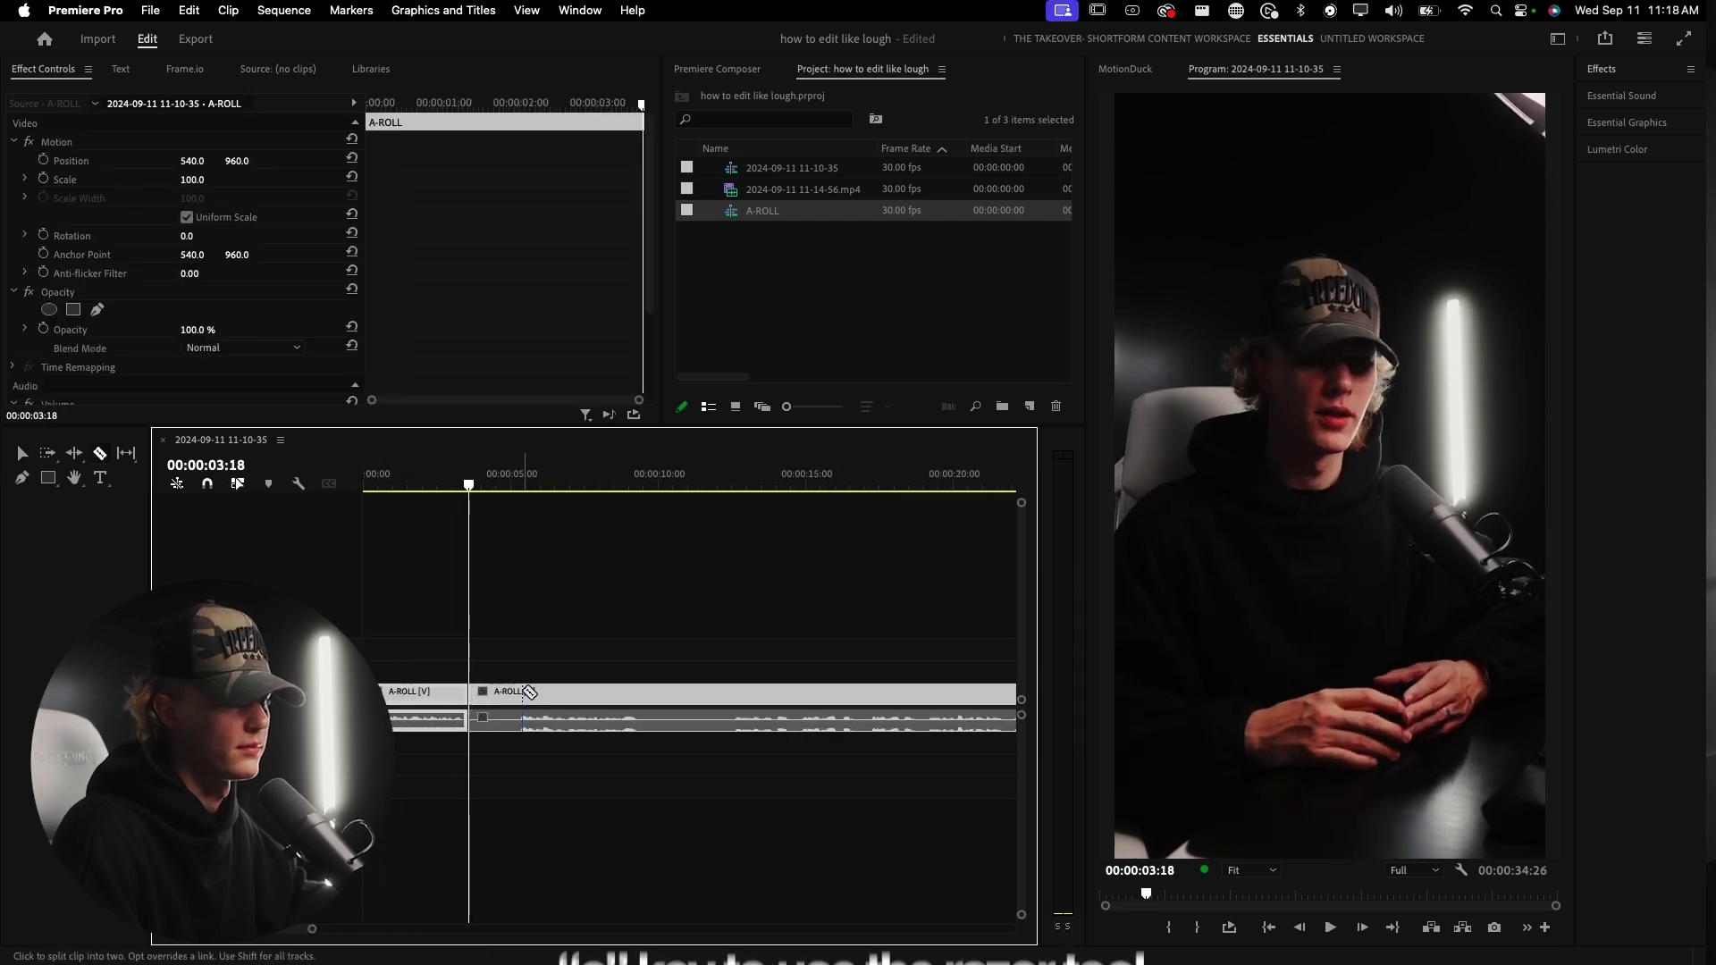
- Split the A-ROLL clip at 00:00:07:16 and again where the speech resumes, to isolate the pause between them
key(space)
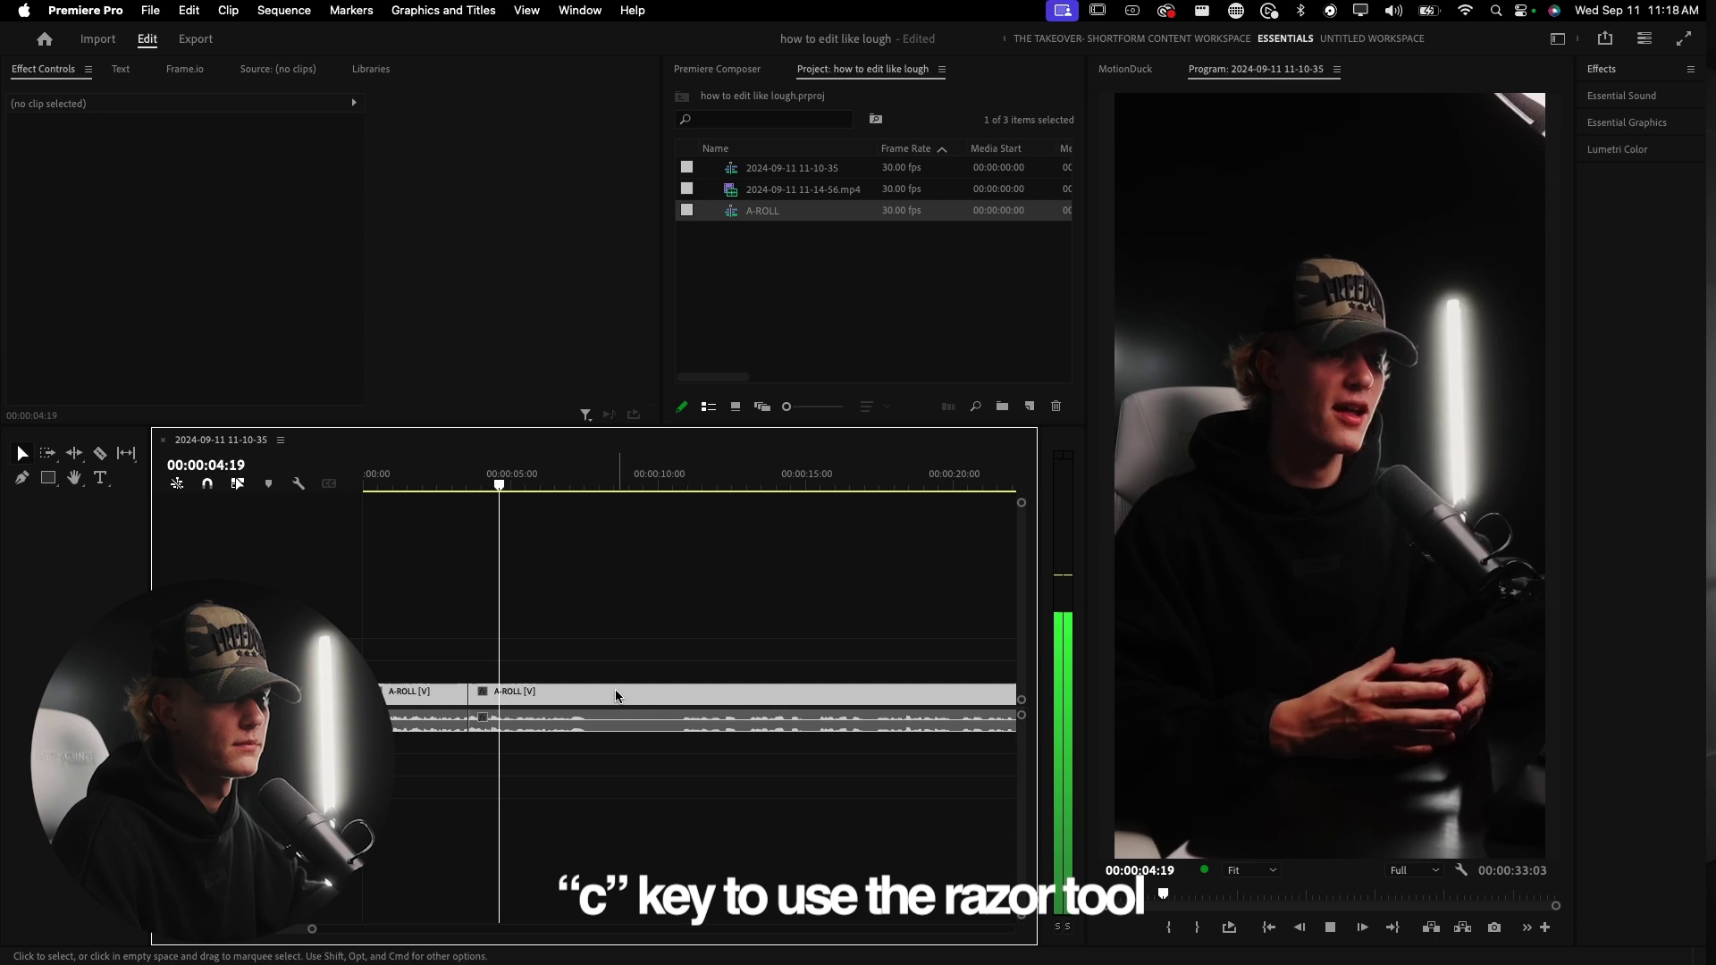
key(c)
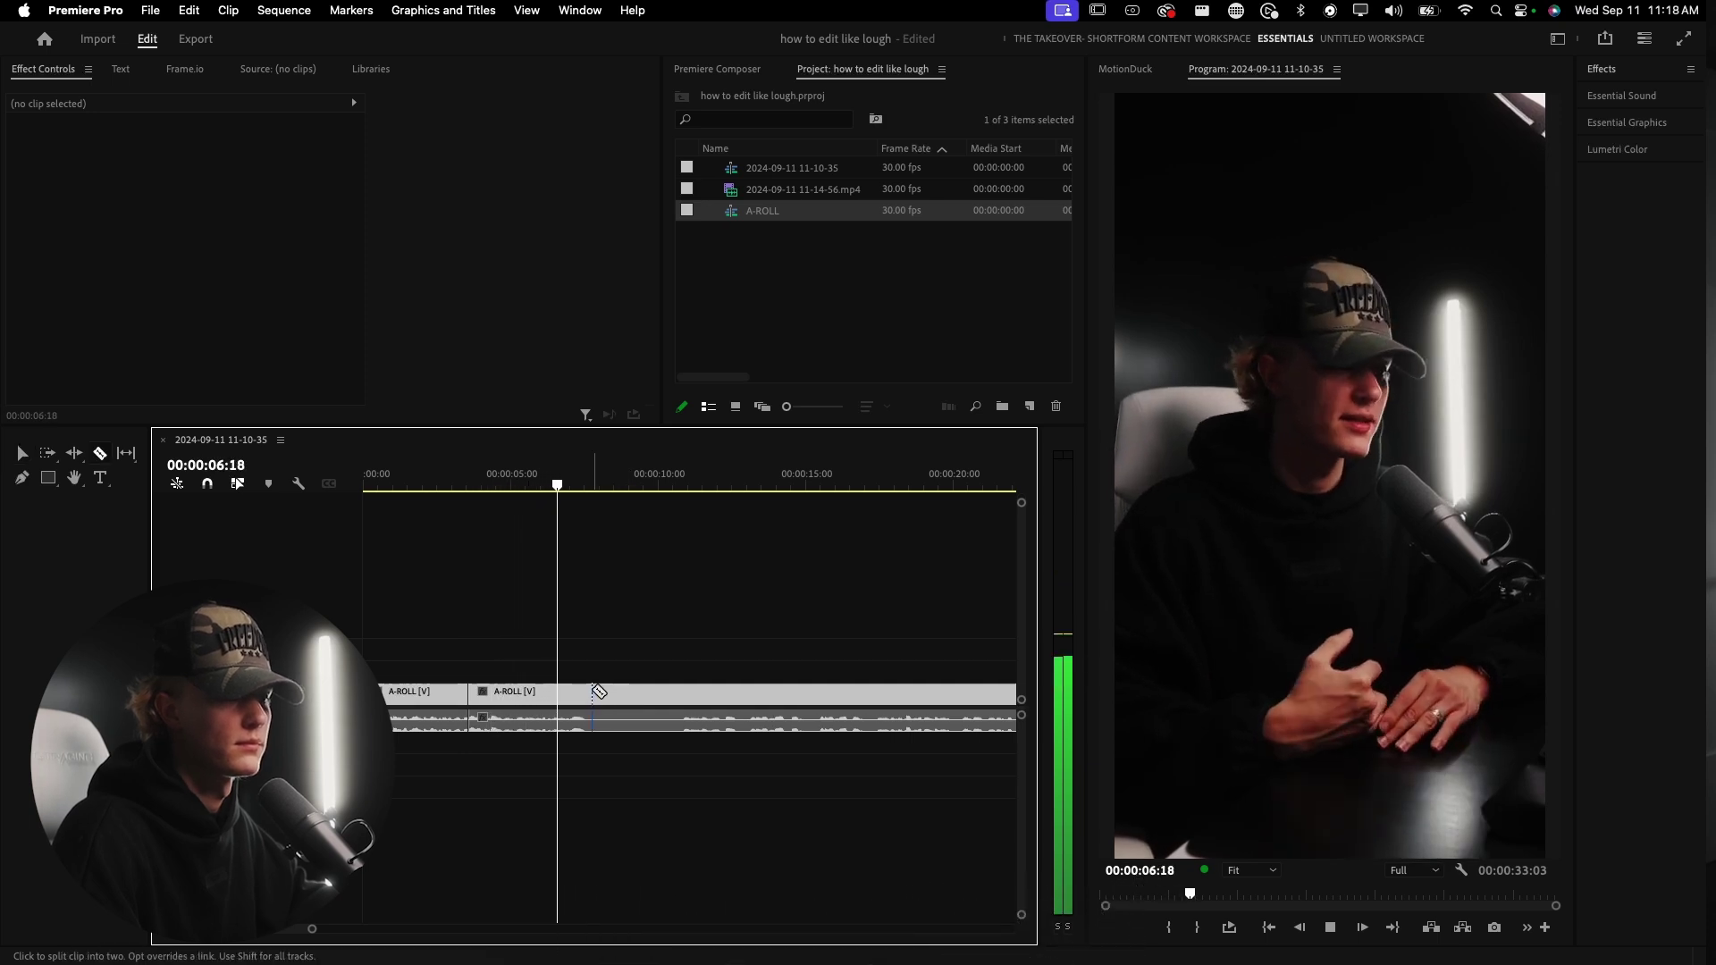
key(space)
click(586, 693)
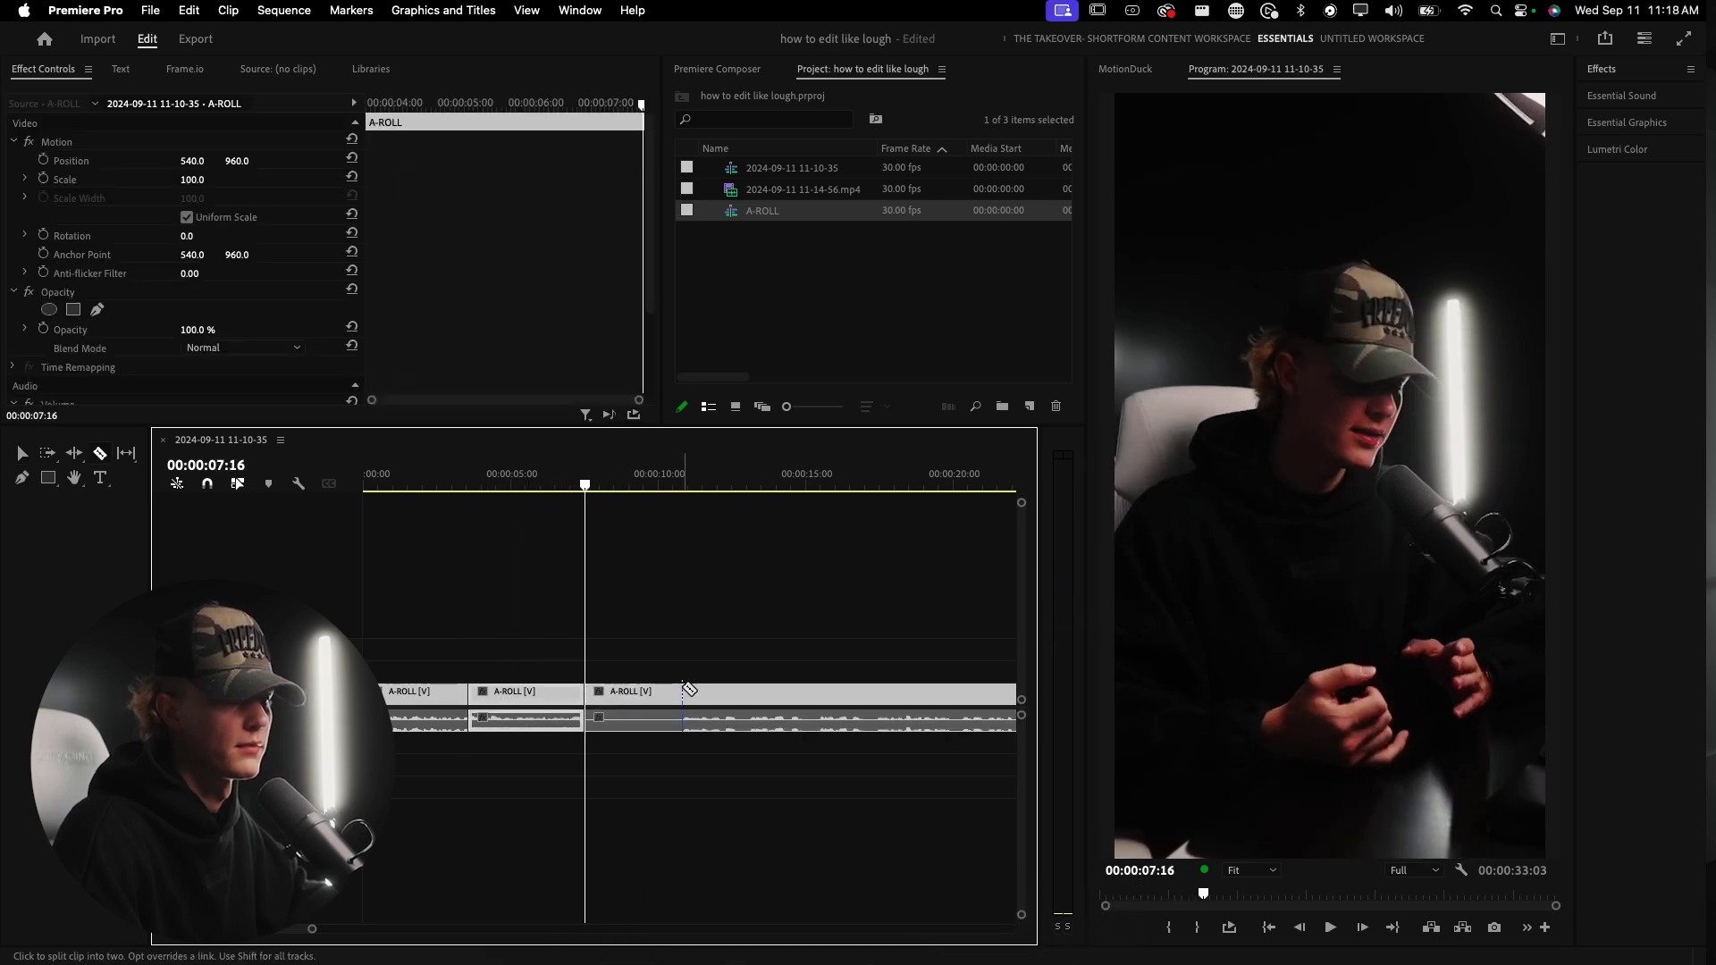
click(683, 691)
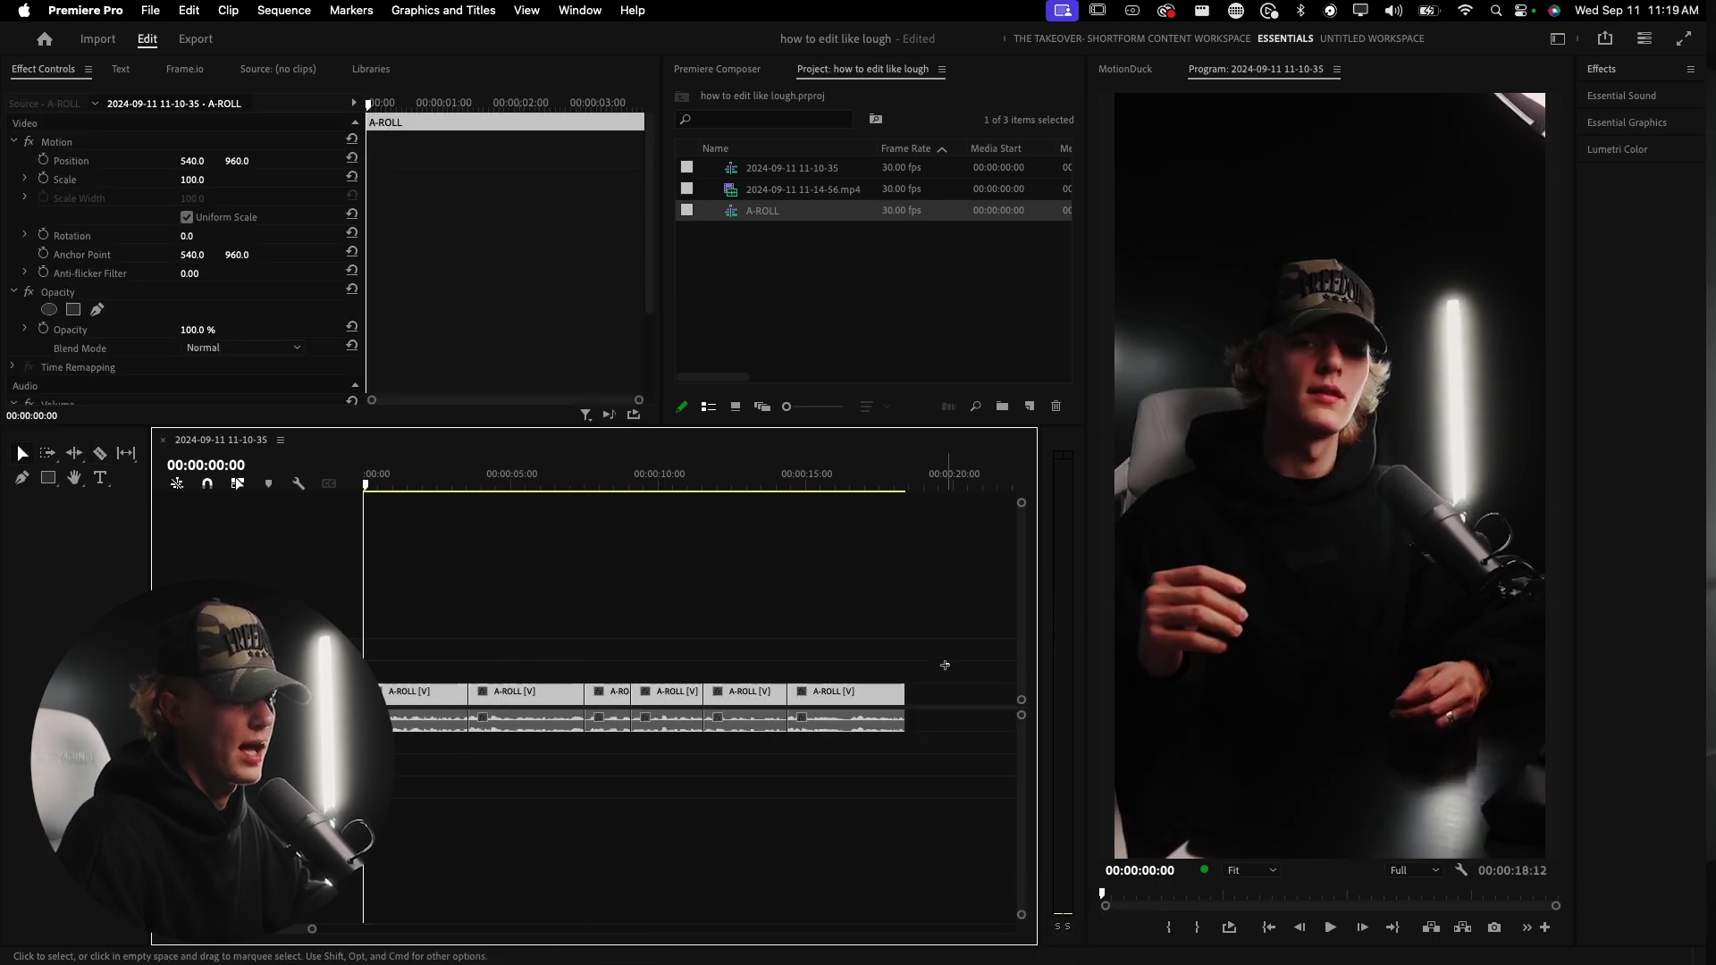
- Search the effects for "takeover" and apply the TakeOver- 1. AUDIO FIX preset to all A-ROLL clips
key(super+a)
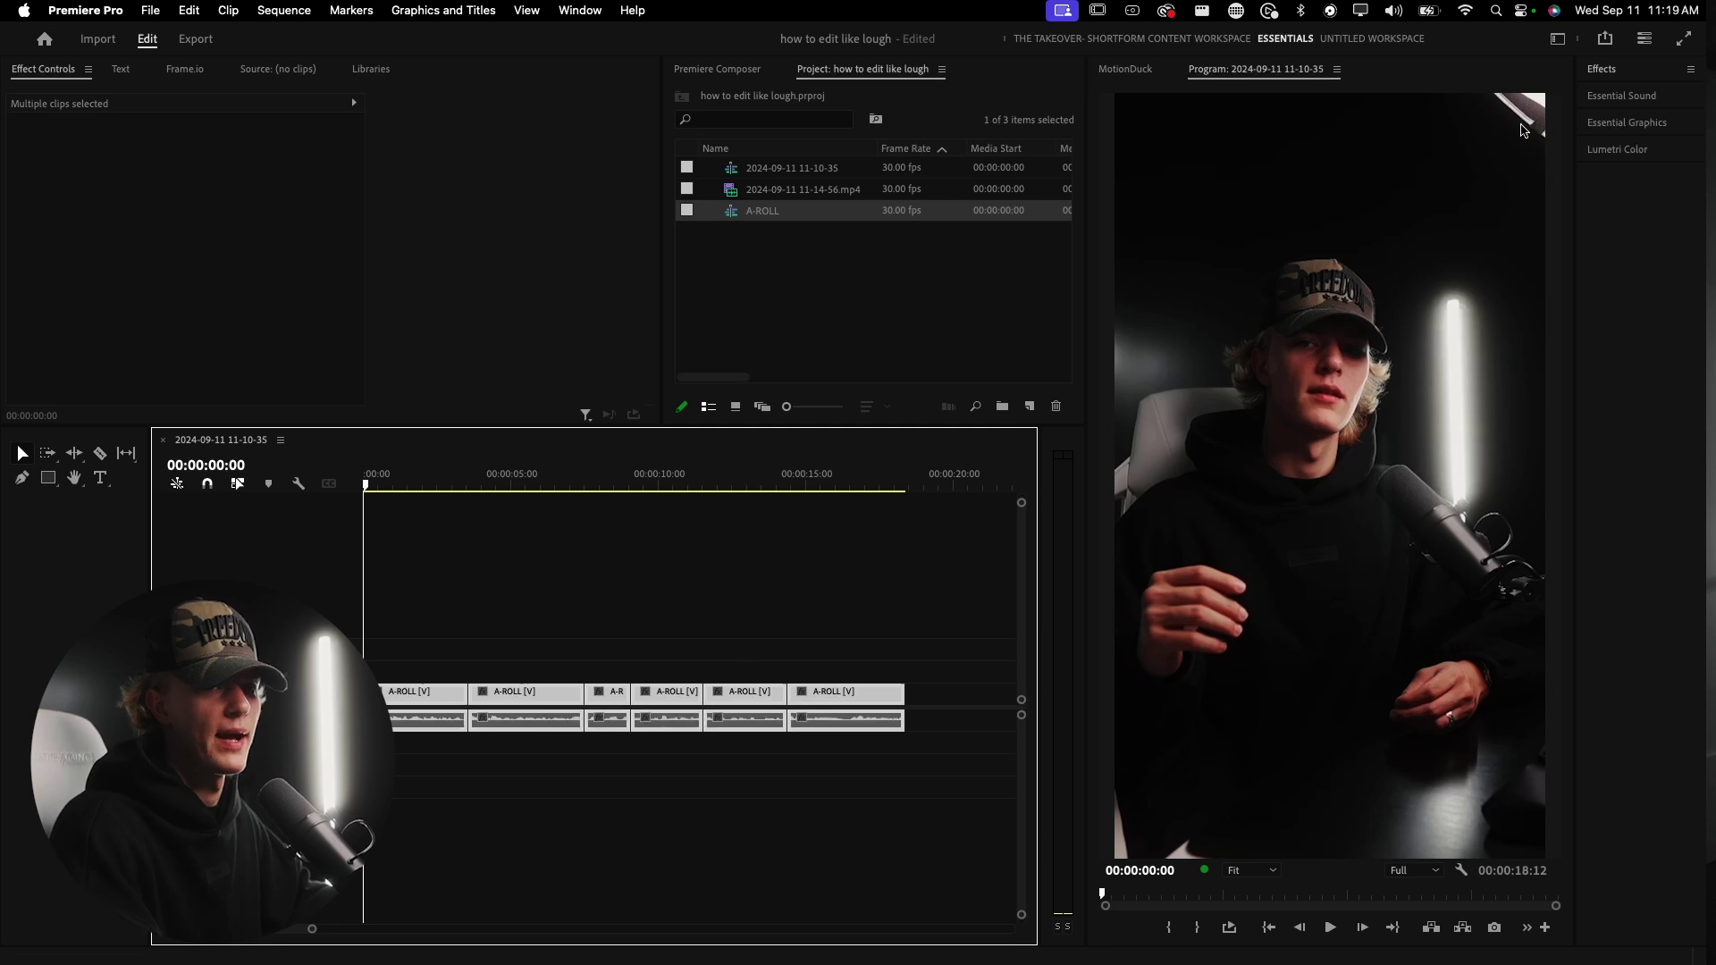
drag(1570, 96, 1452, 96)
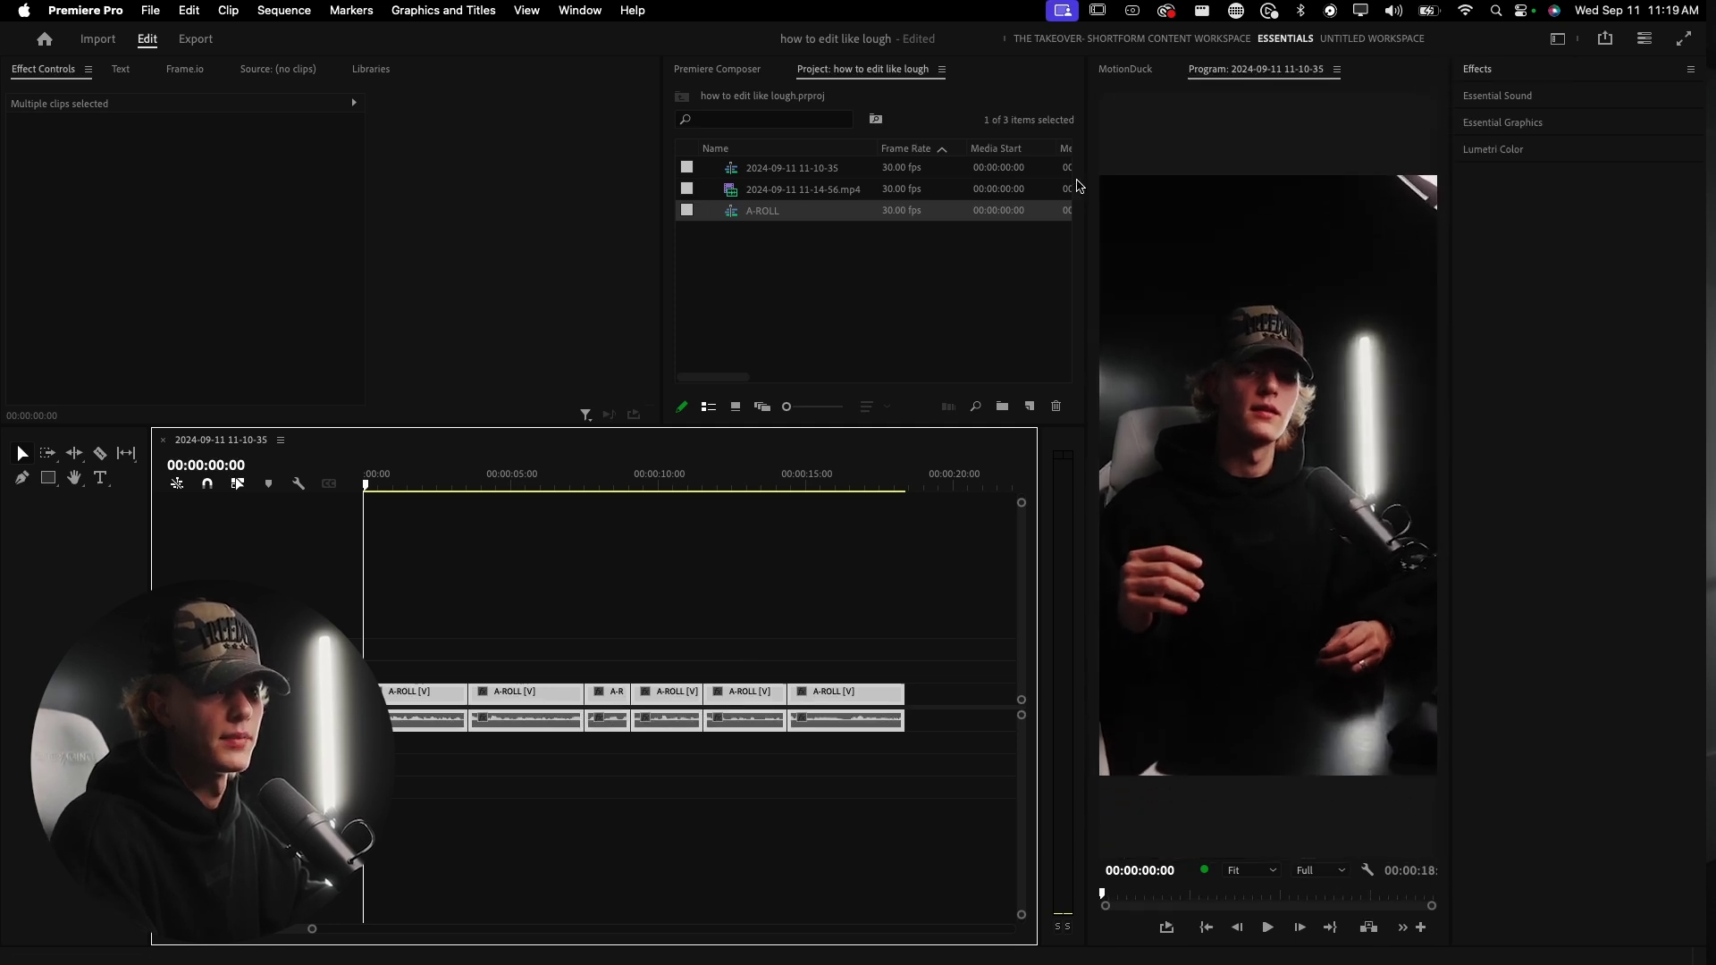
drag(1084, 182, 1034, 183)
click(1493, 75)
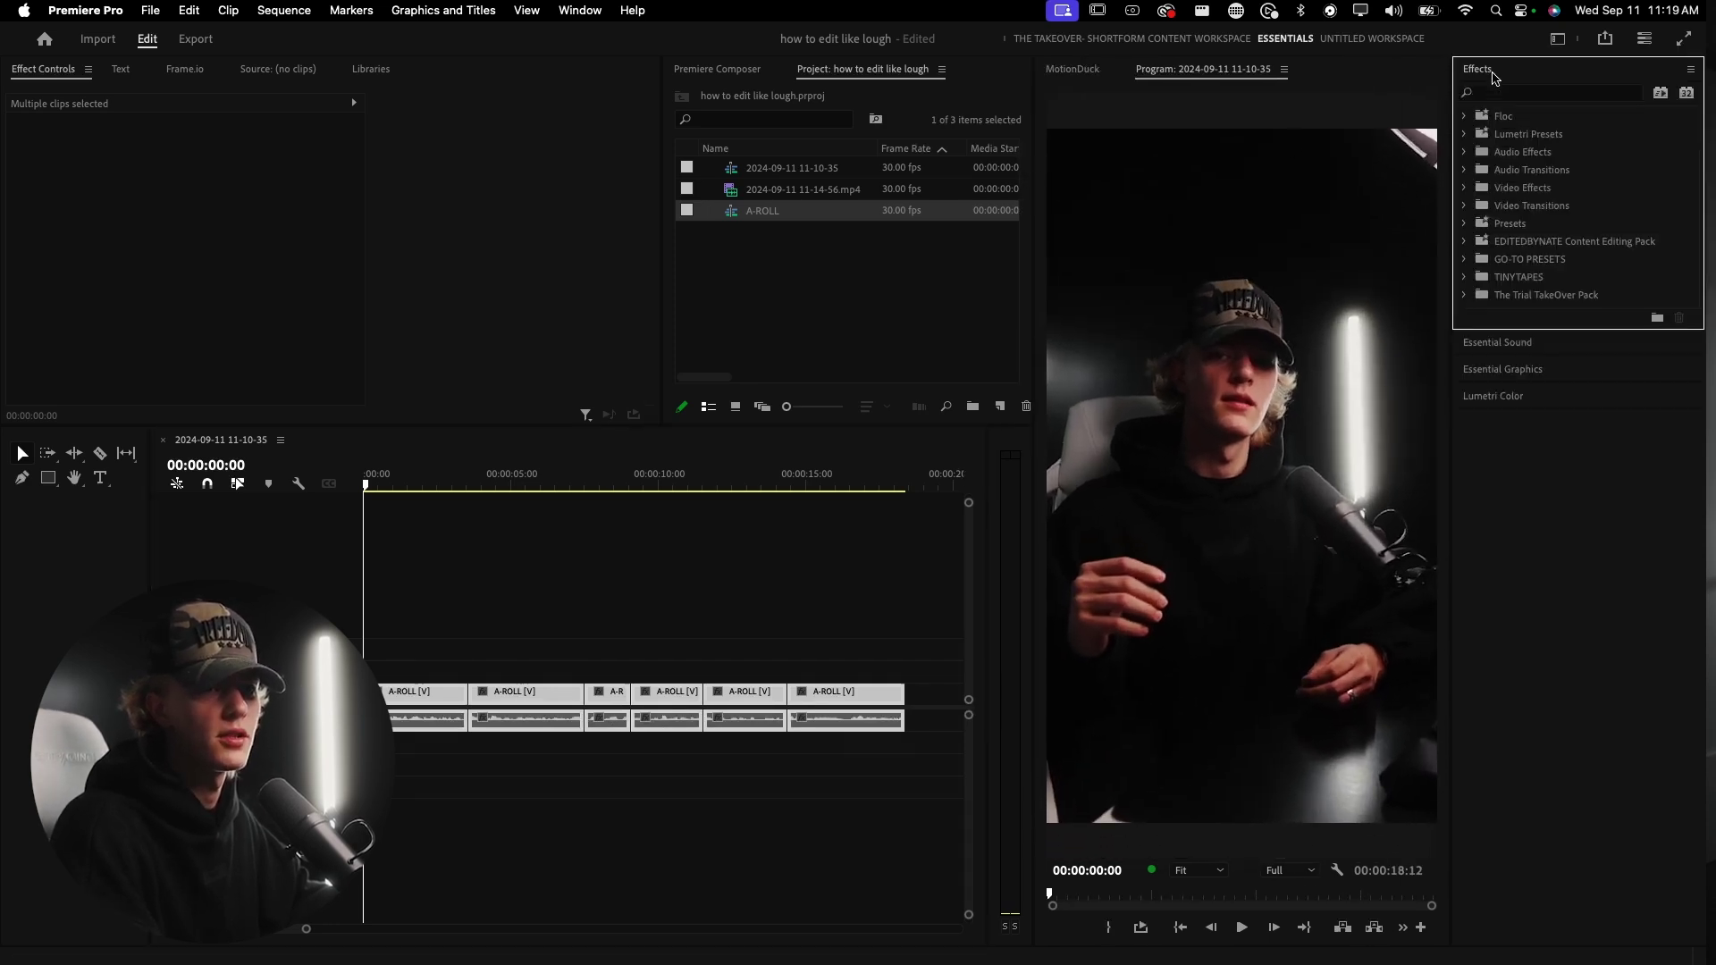
click(1523, 95)
text(takeover)
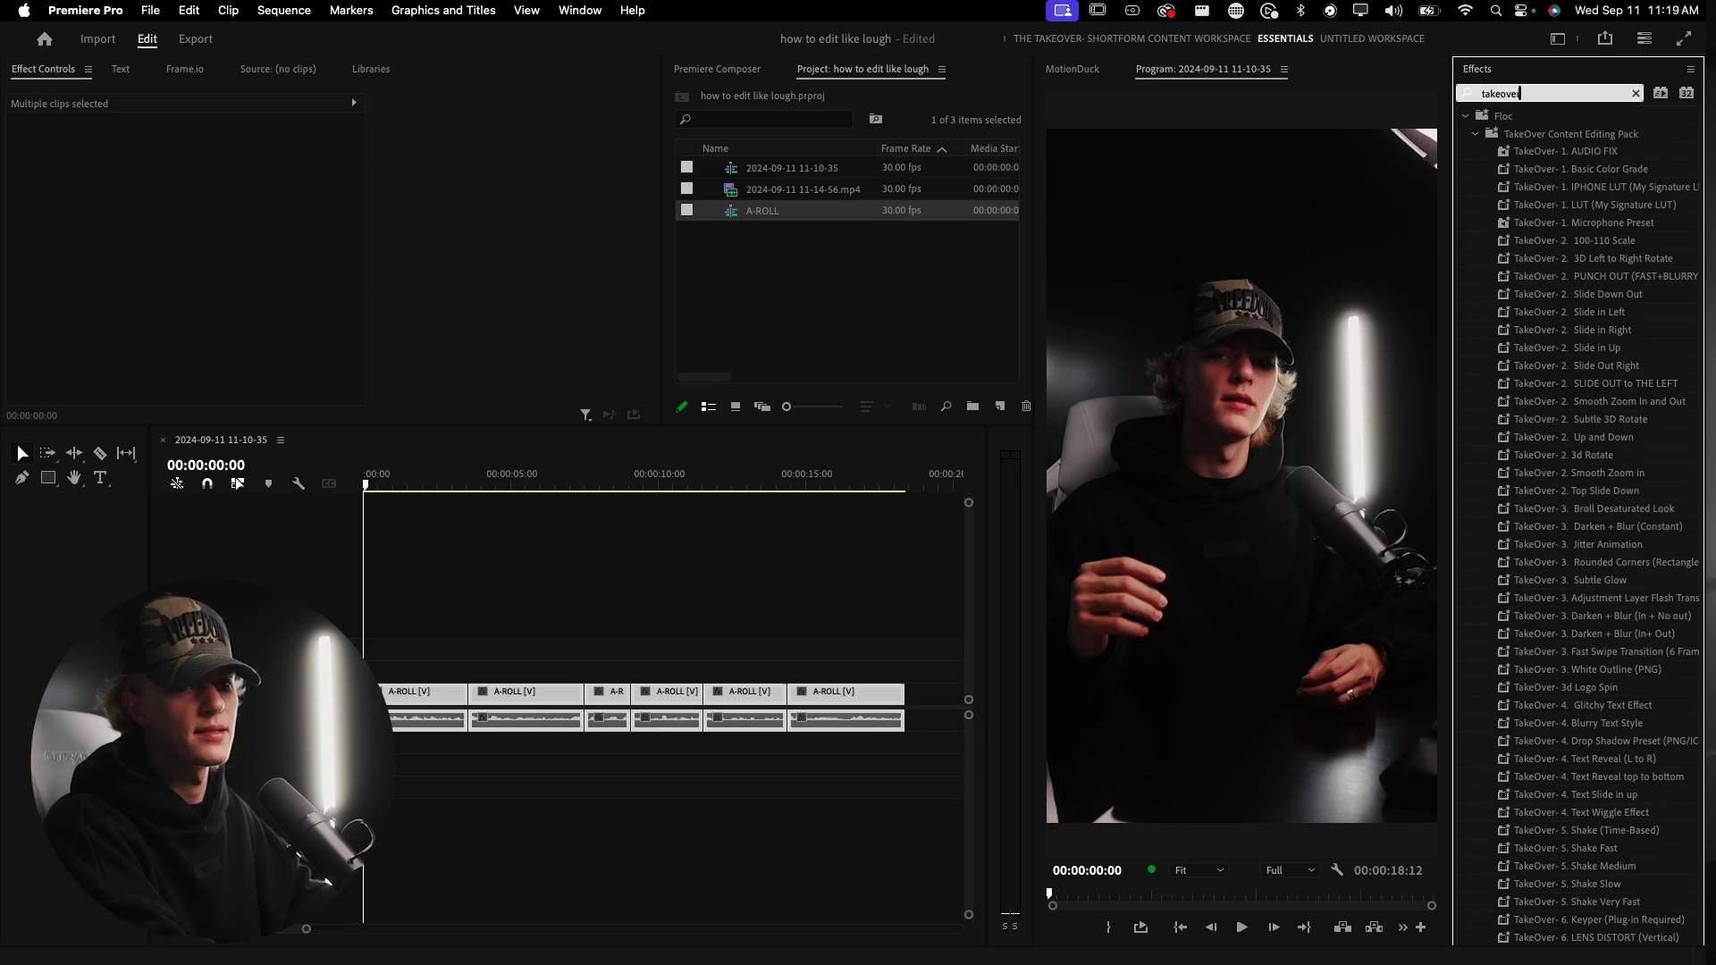
drag(1556, 158, 427, 724)
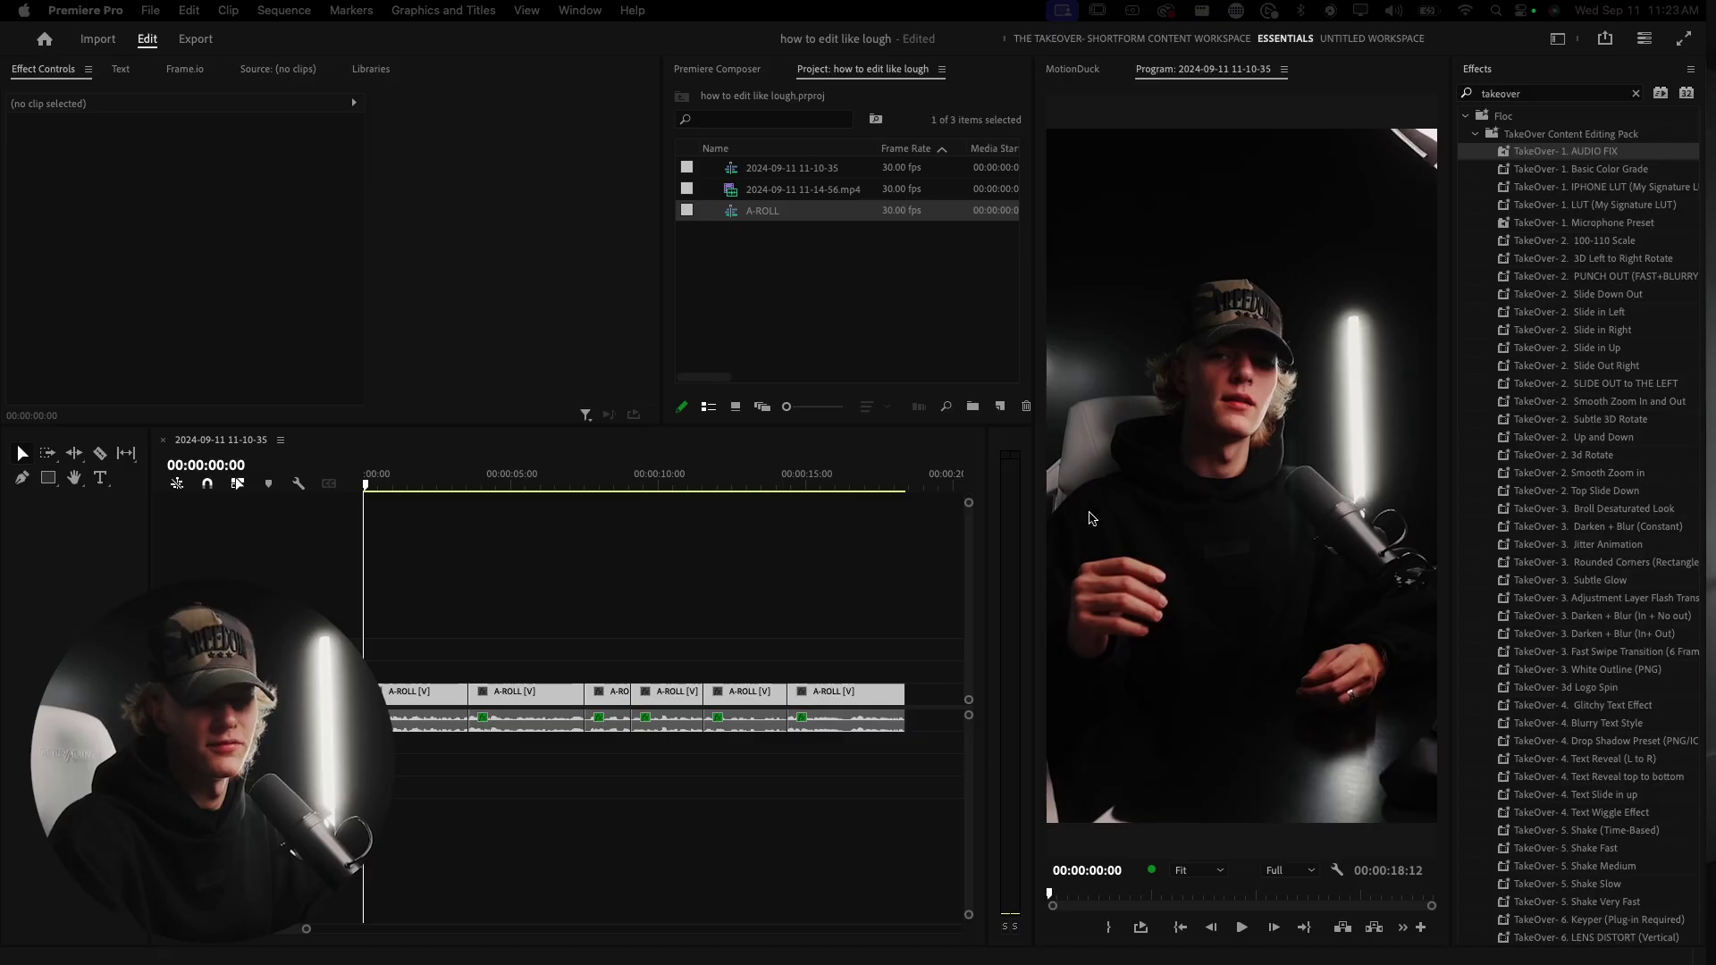
- Browse the Premiere Composer user library and open its Chriss SFX folder
click(626, 631)
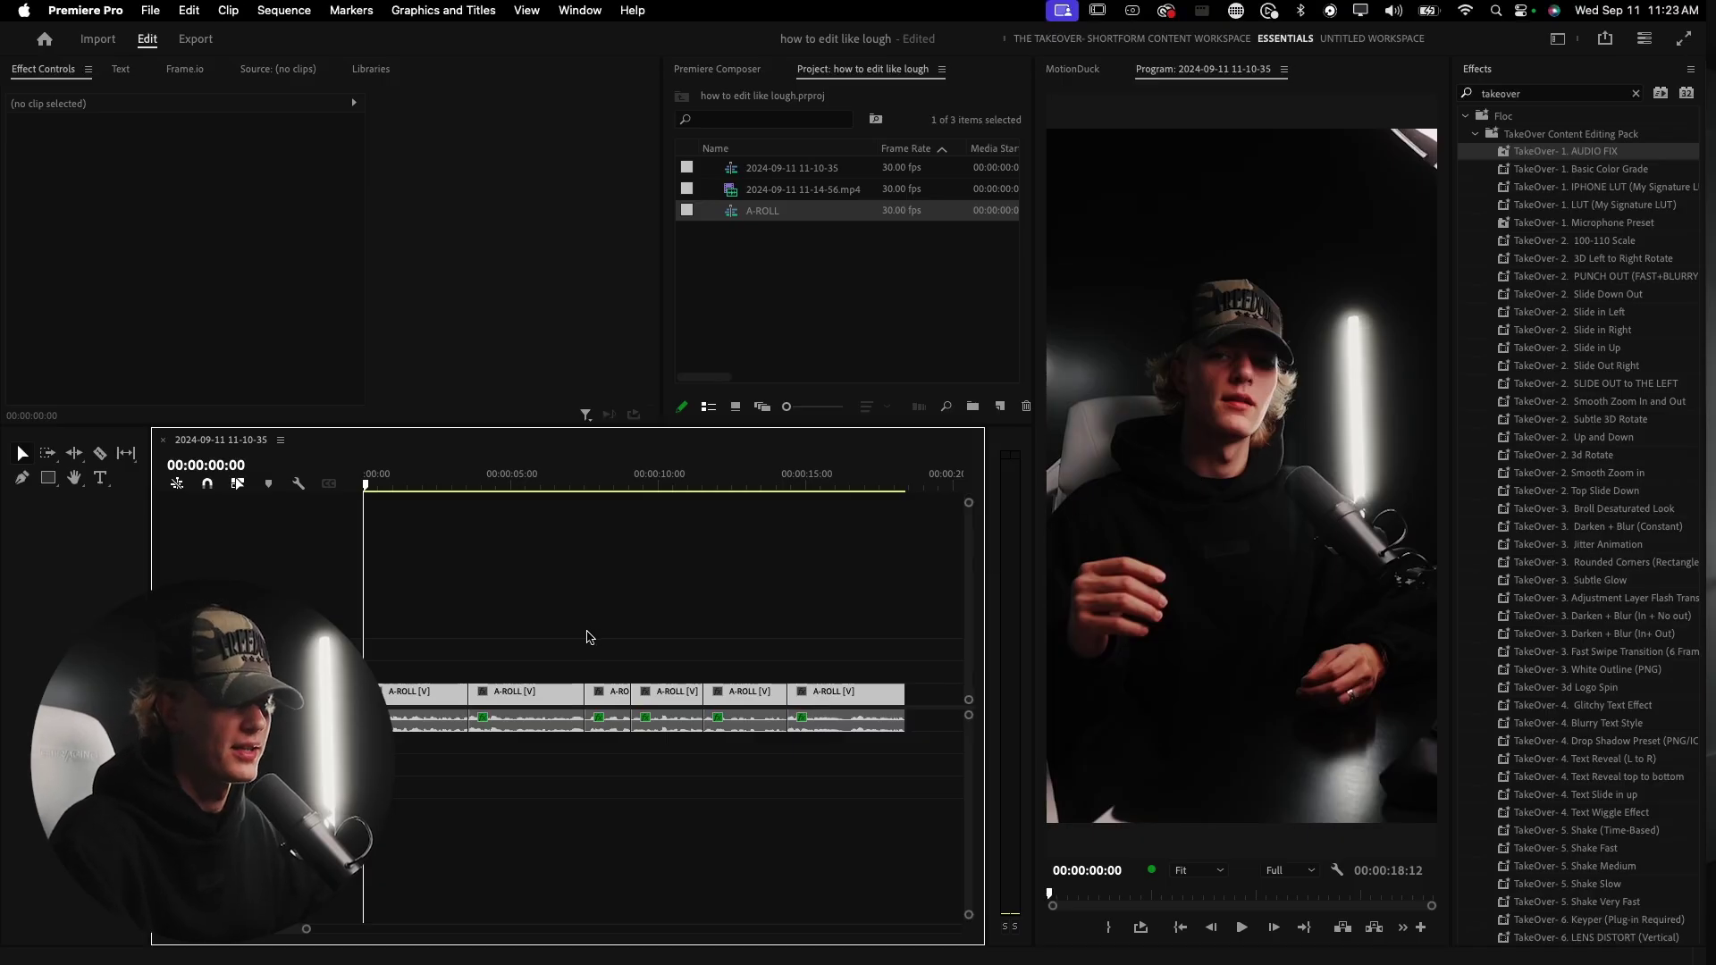
click(719, 71)
click(688, 192)
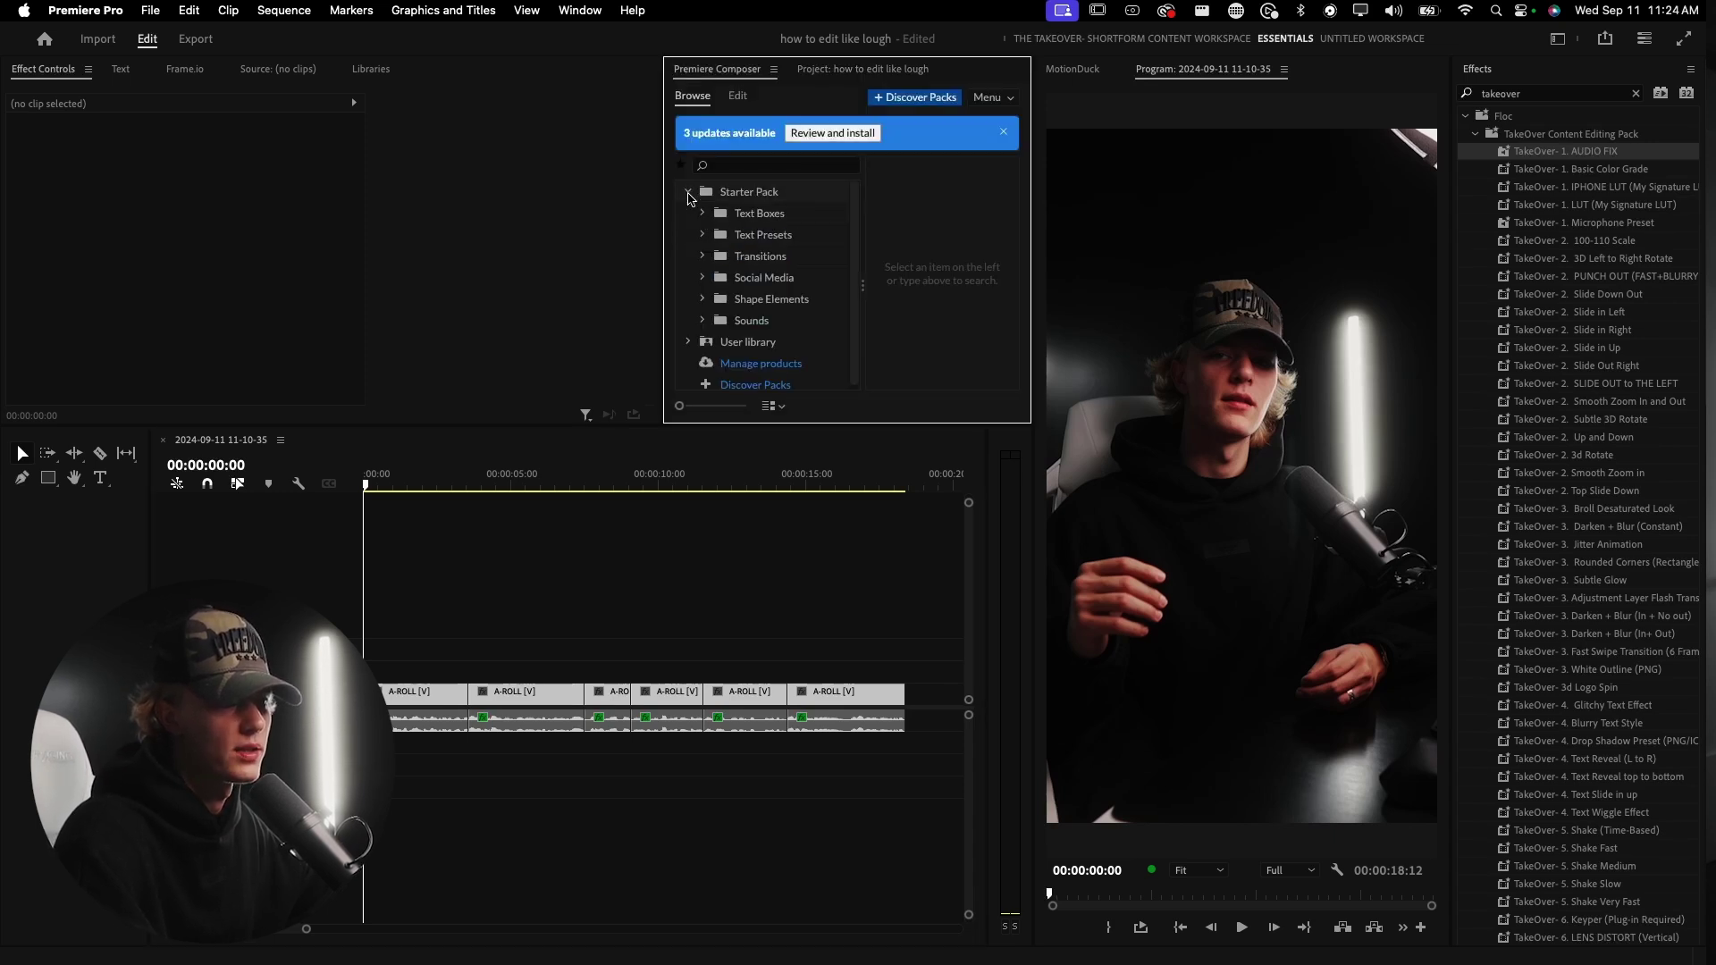
click(688, 192)
click(689, 212)
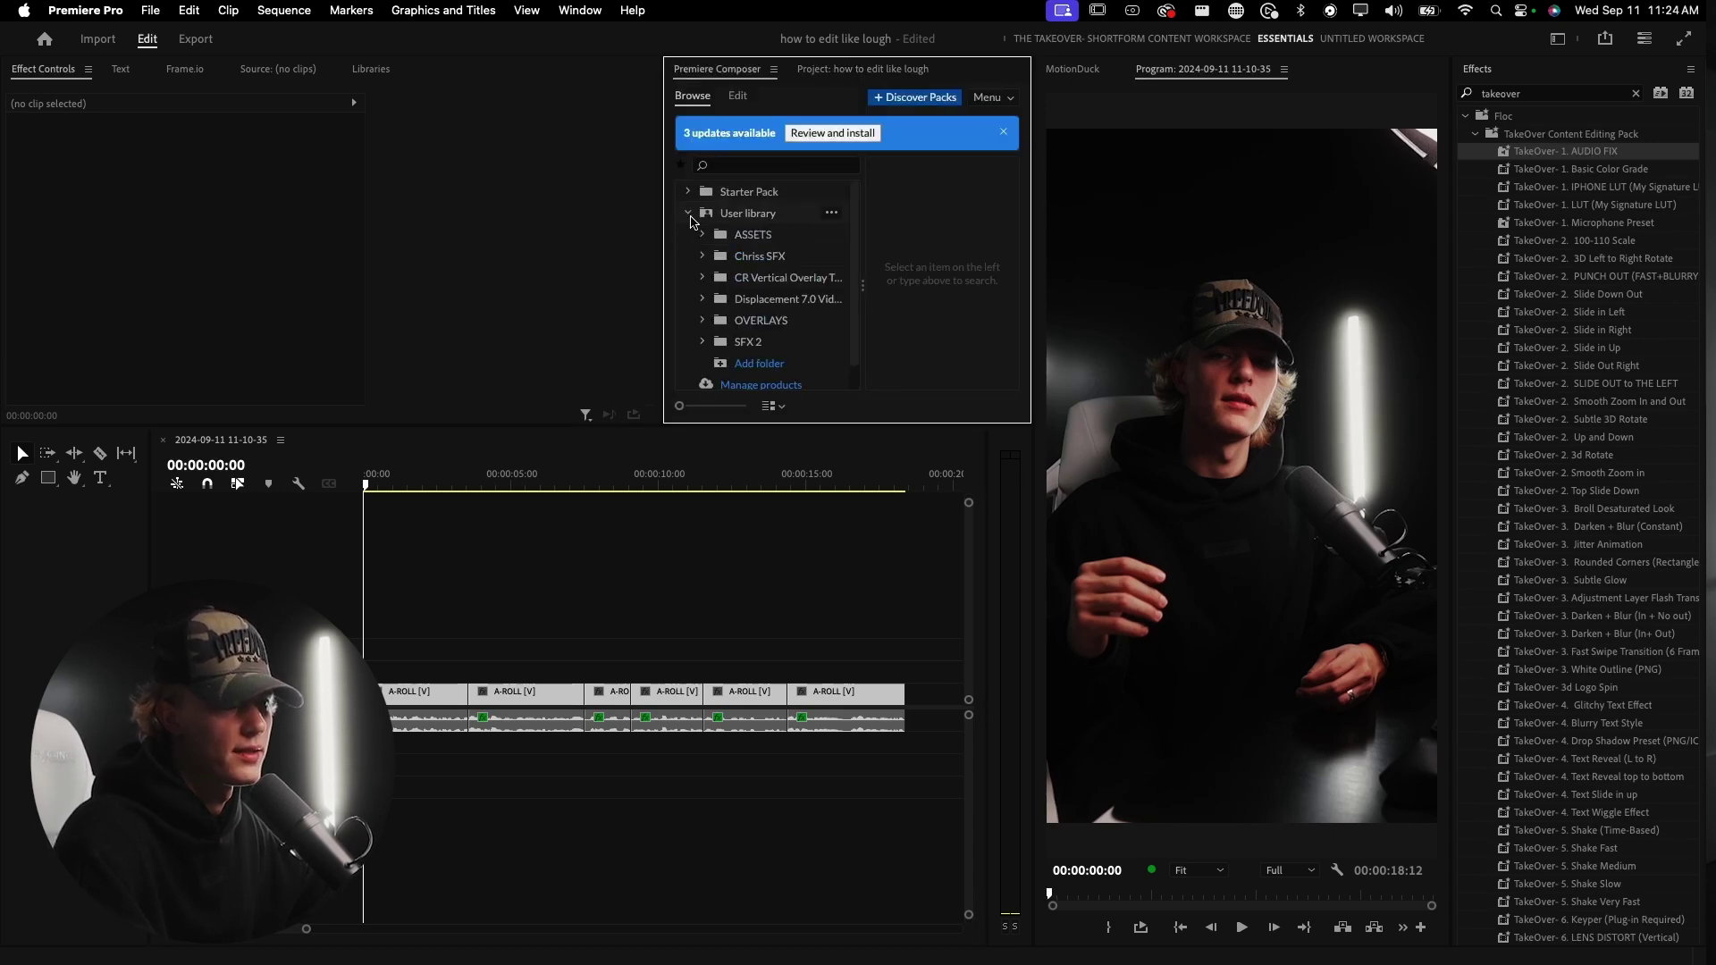
click(702, 341)
scroll(784, 342, down, 1)
click(699, 308)
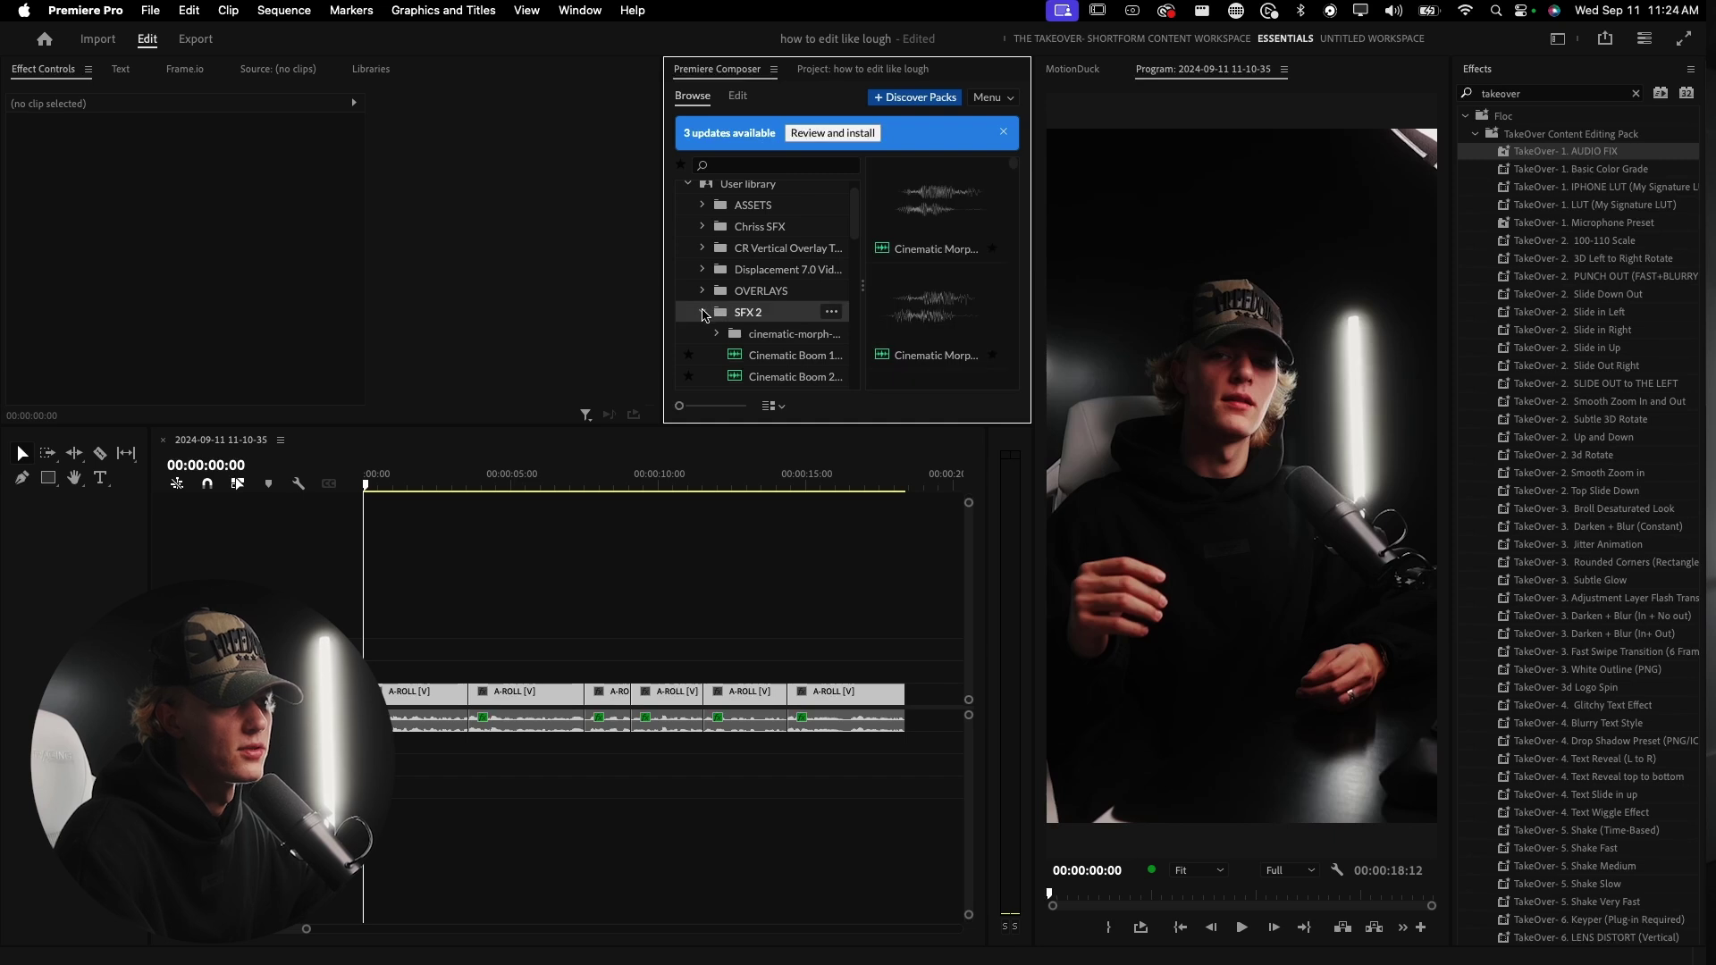
click(701, 311)
click(704, 228)
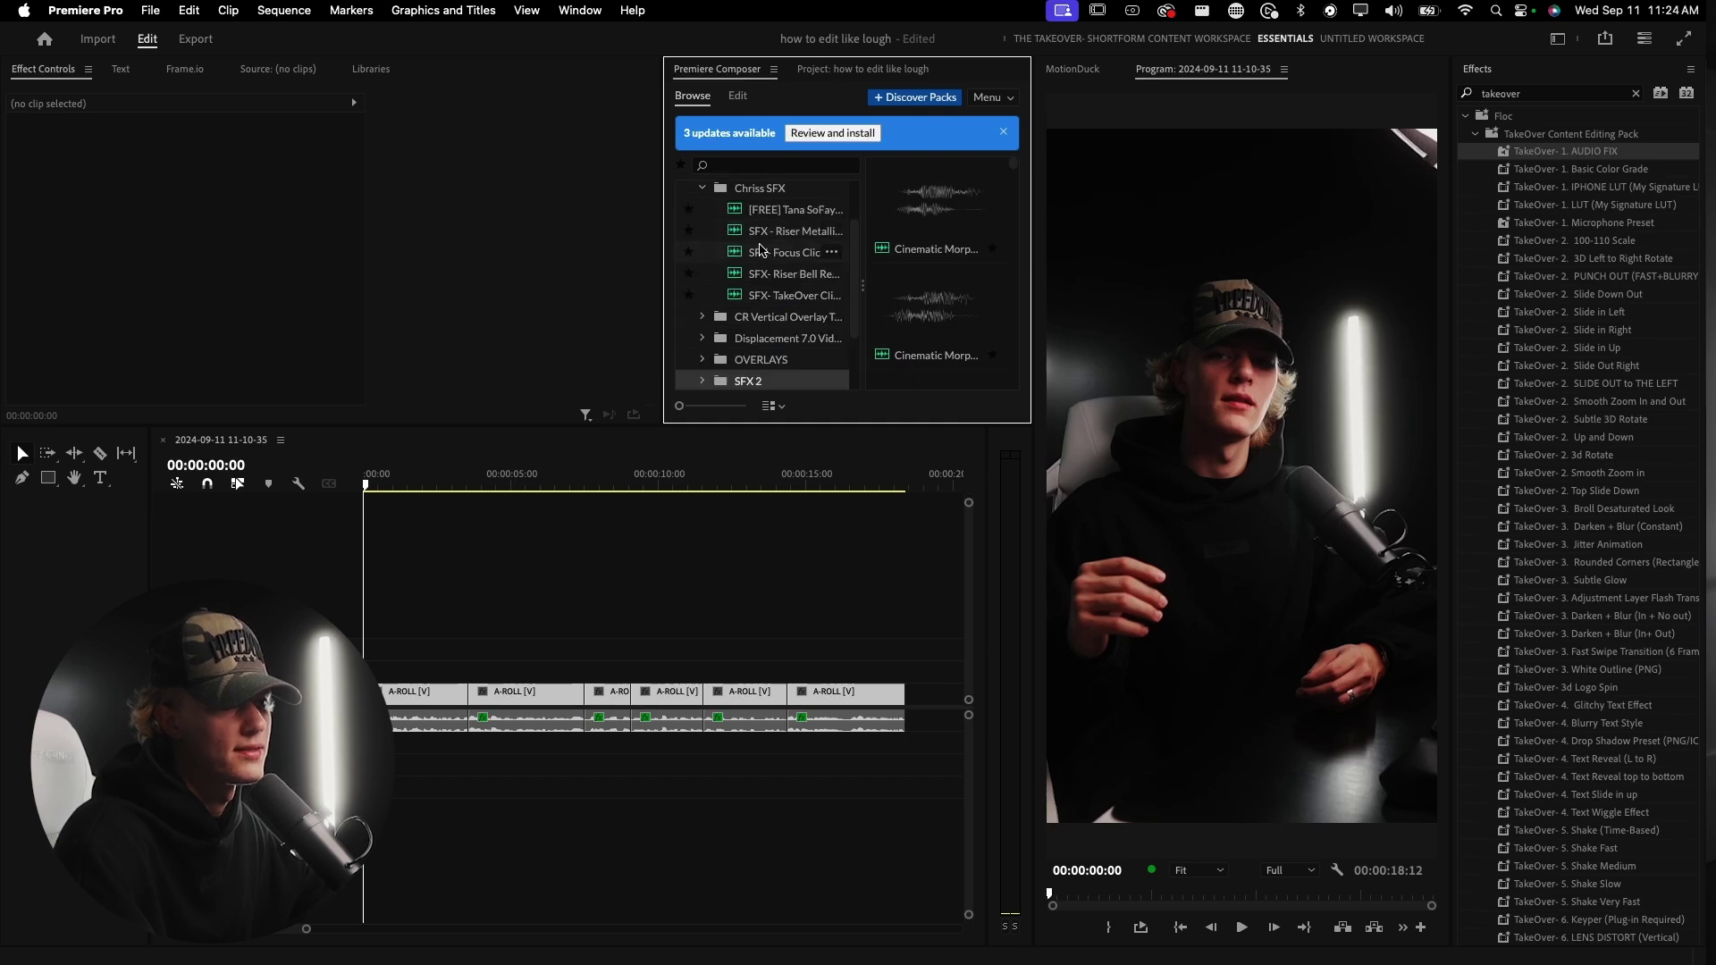
- Preview sounds from the Chriss SFX folder and add SFX - Riser Metallic at the start of the timeline
click(788, 294)
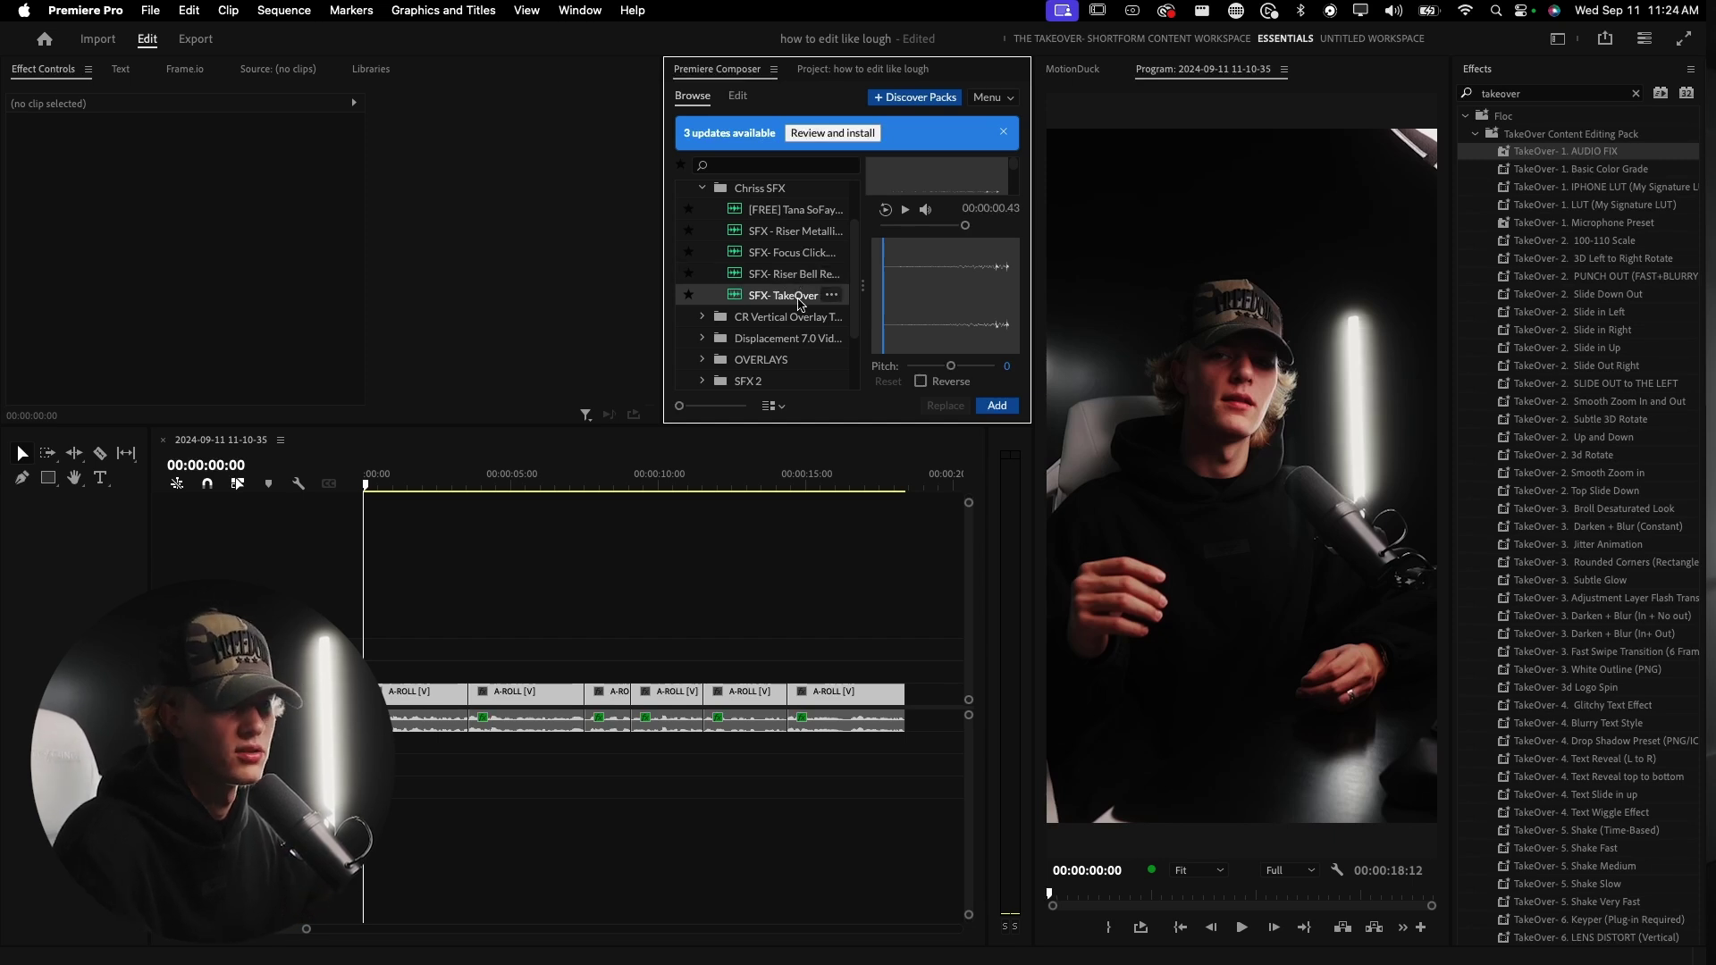
click(802, 234)
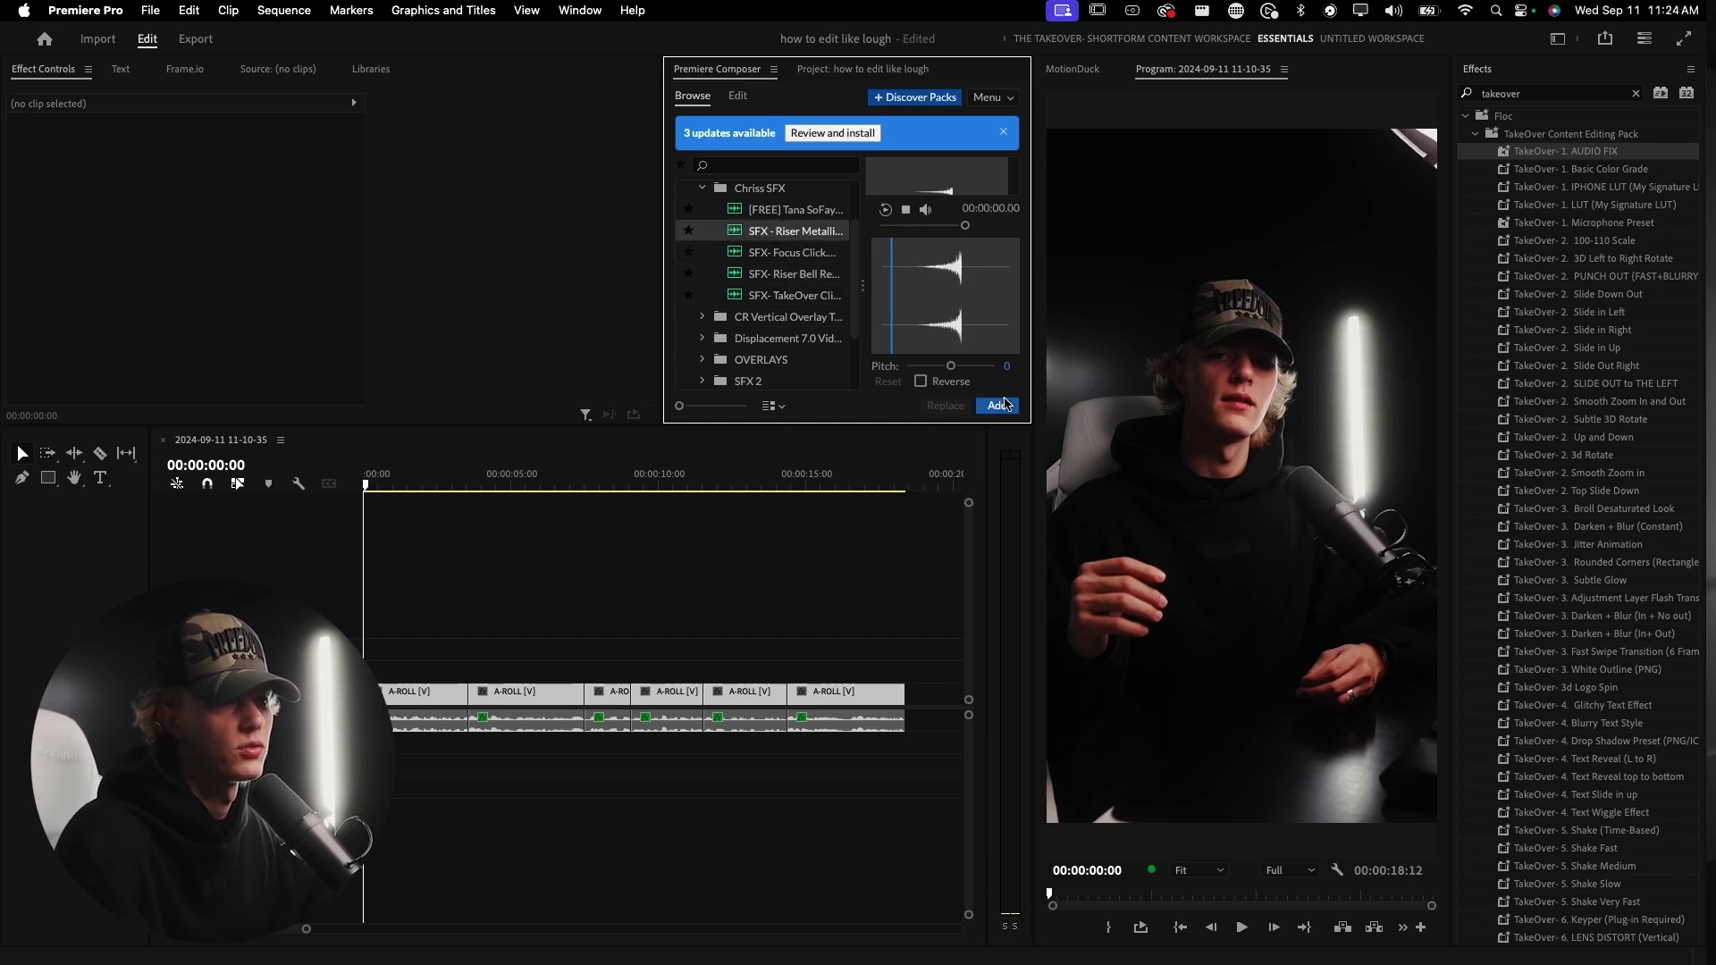
click(1001, 410)
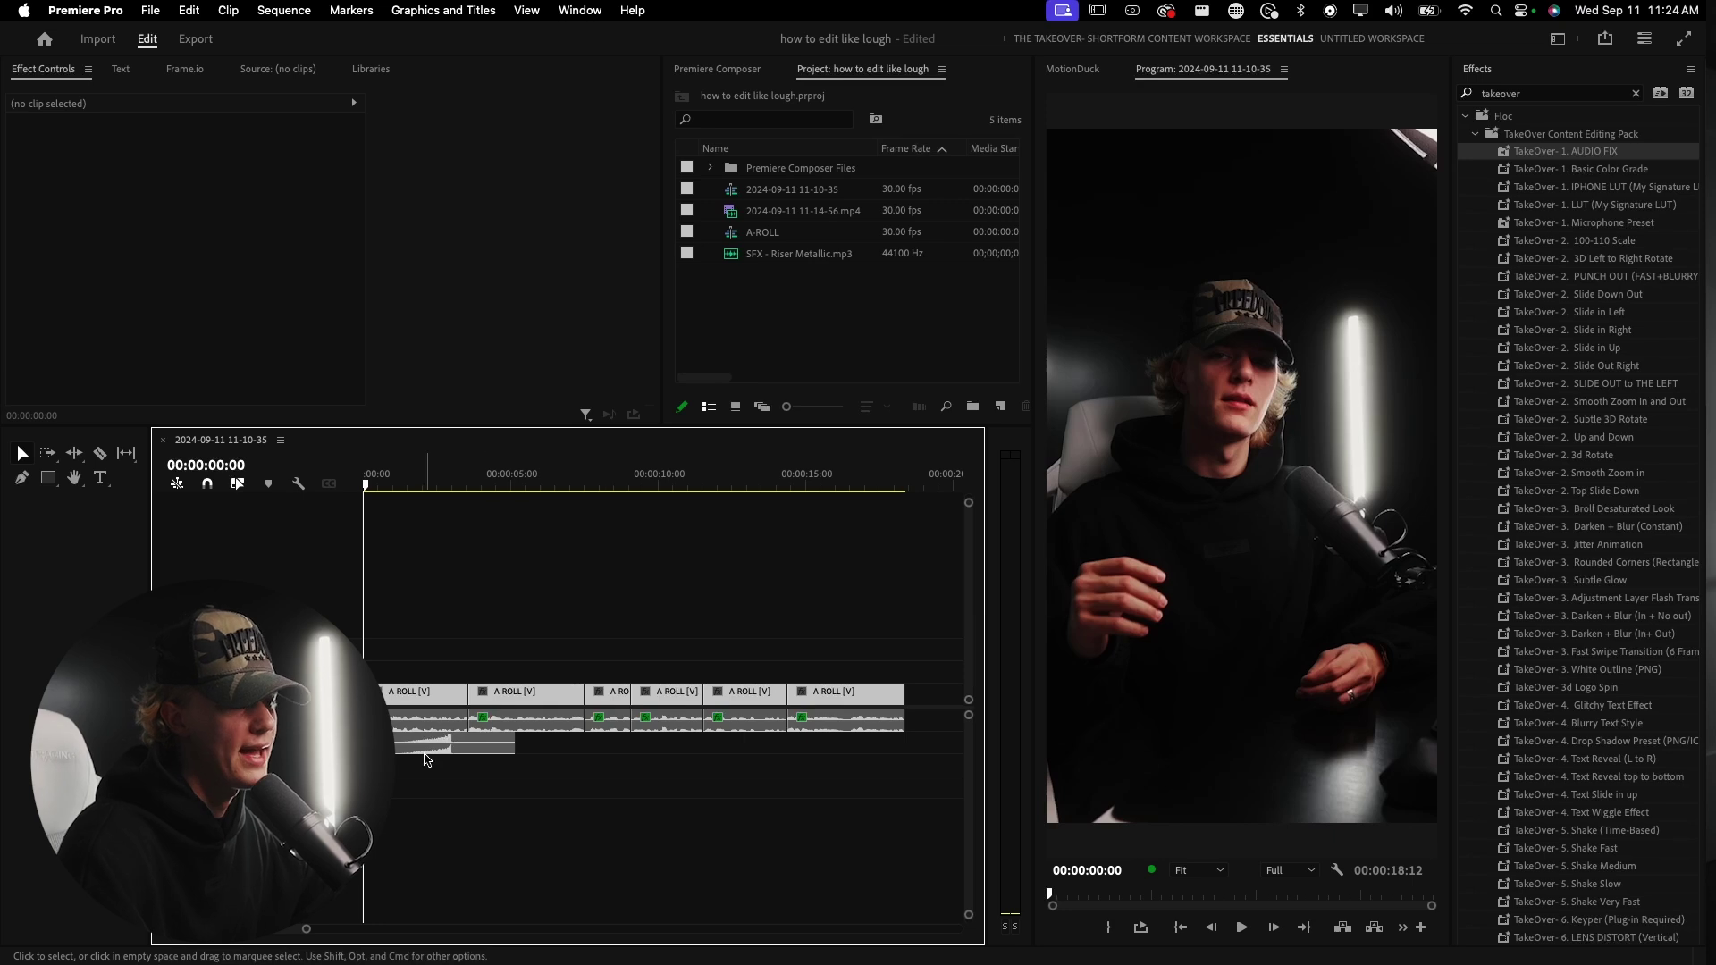
- Move the riser sound effect along its track so its peak lines up with the first cut between the A-ROLL clips
scroll(430, 753, up, 3)
scroll(454, 753, up, 3)
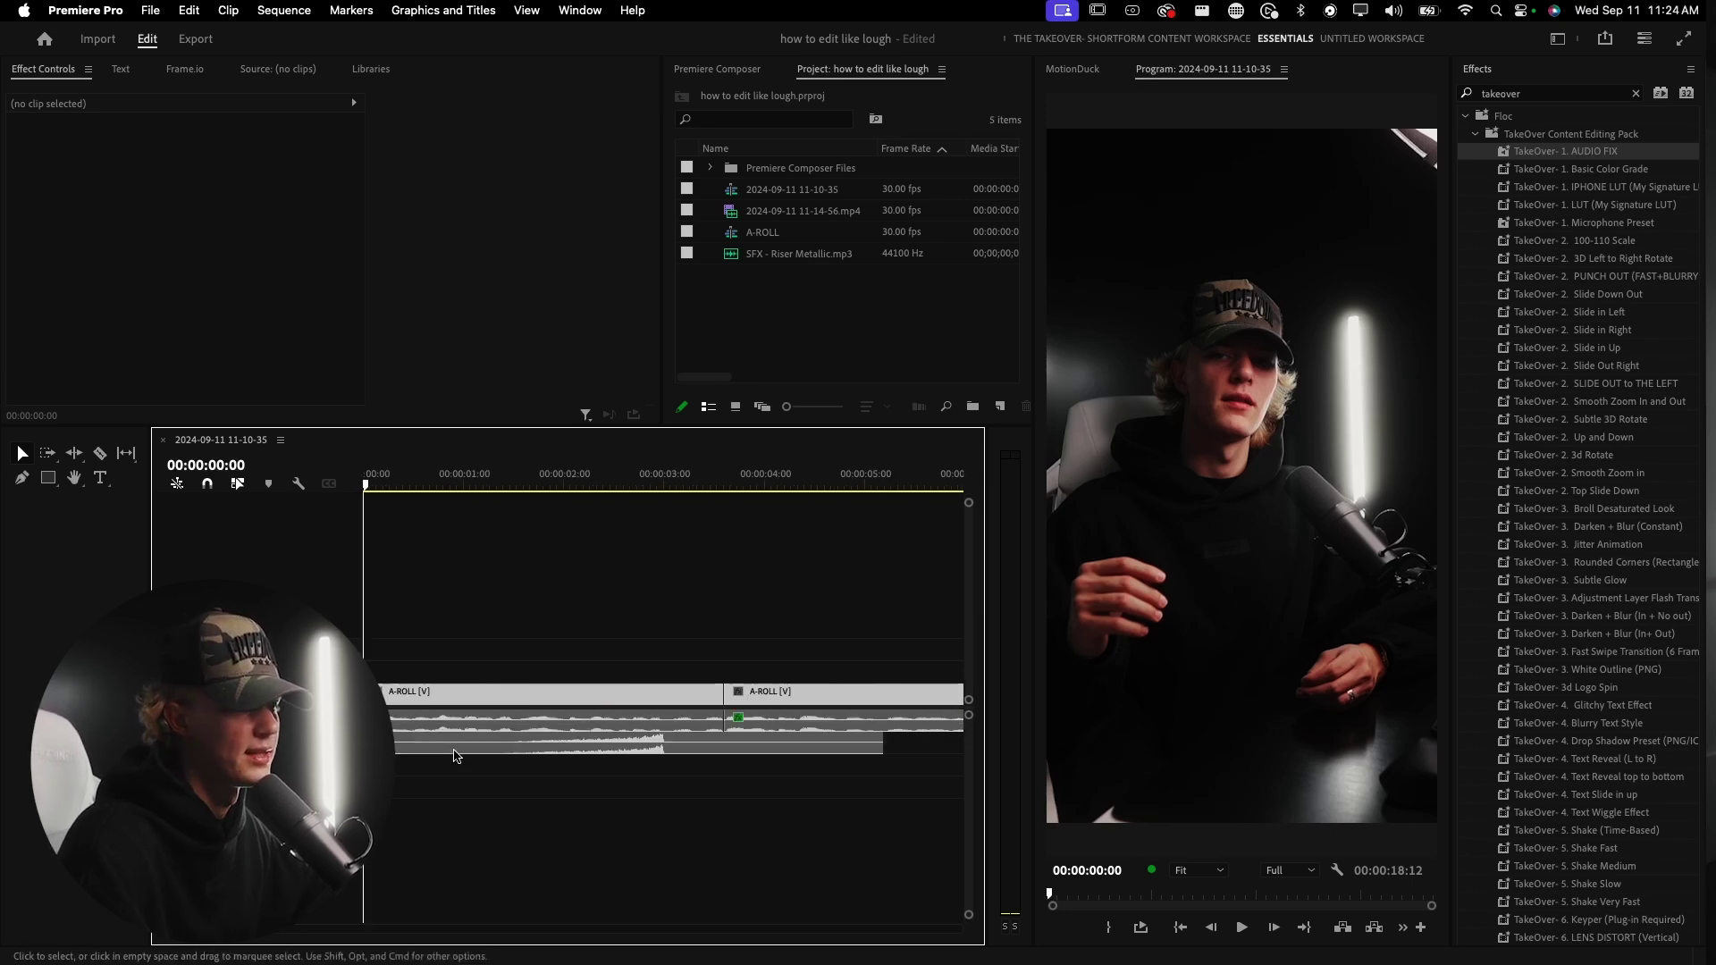
click(464, 747)
scroll(715, 747, up, 5)
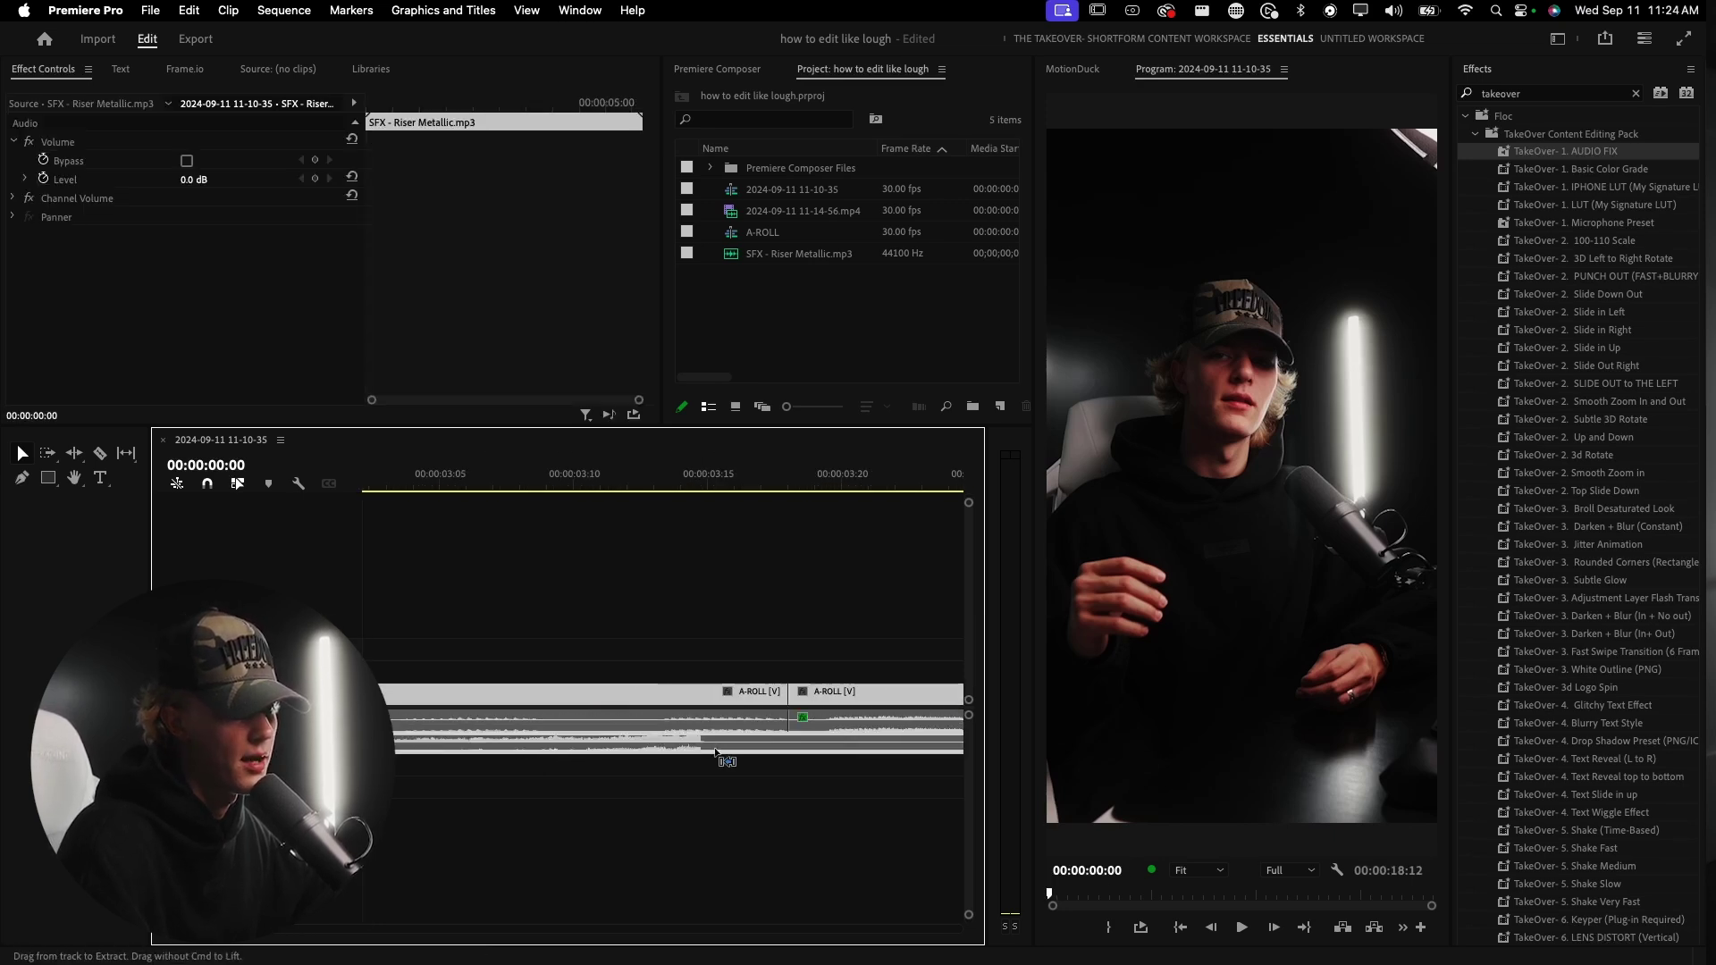
double_click(703, 745)
drag(709, 747, 791, 755)
scroll(773, 757, down, 4)
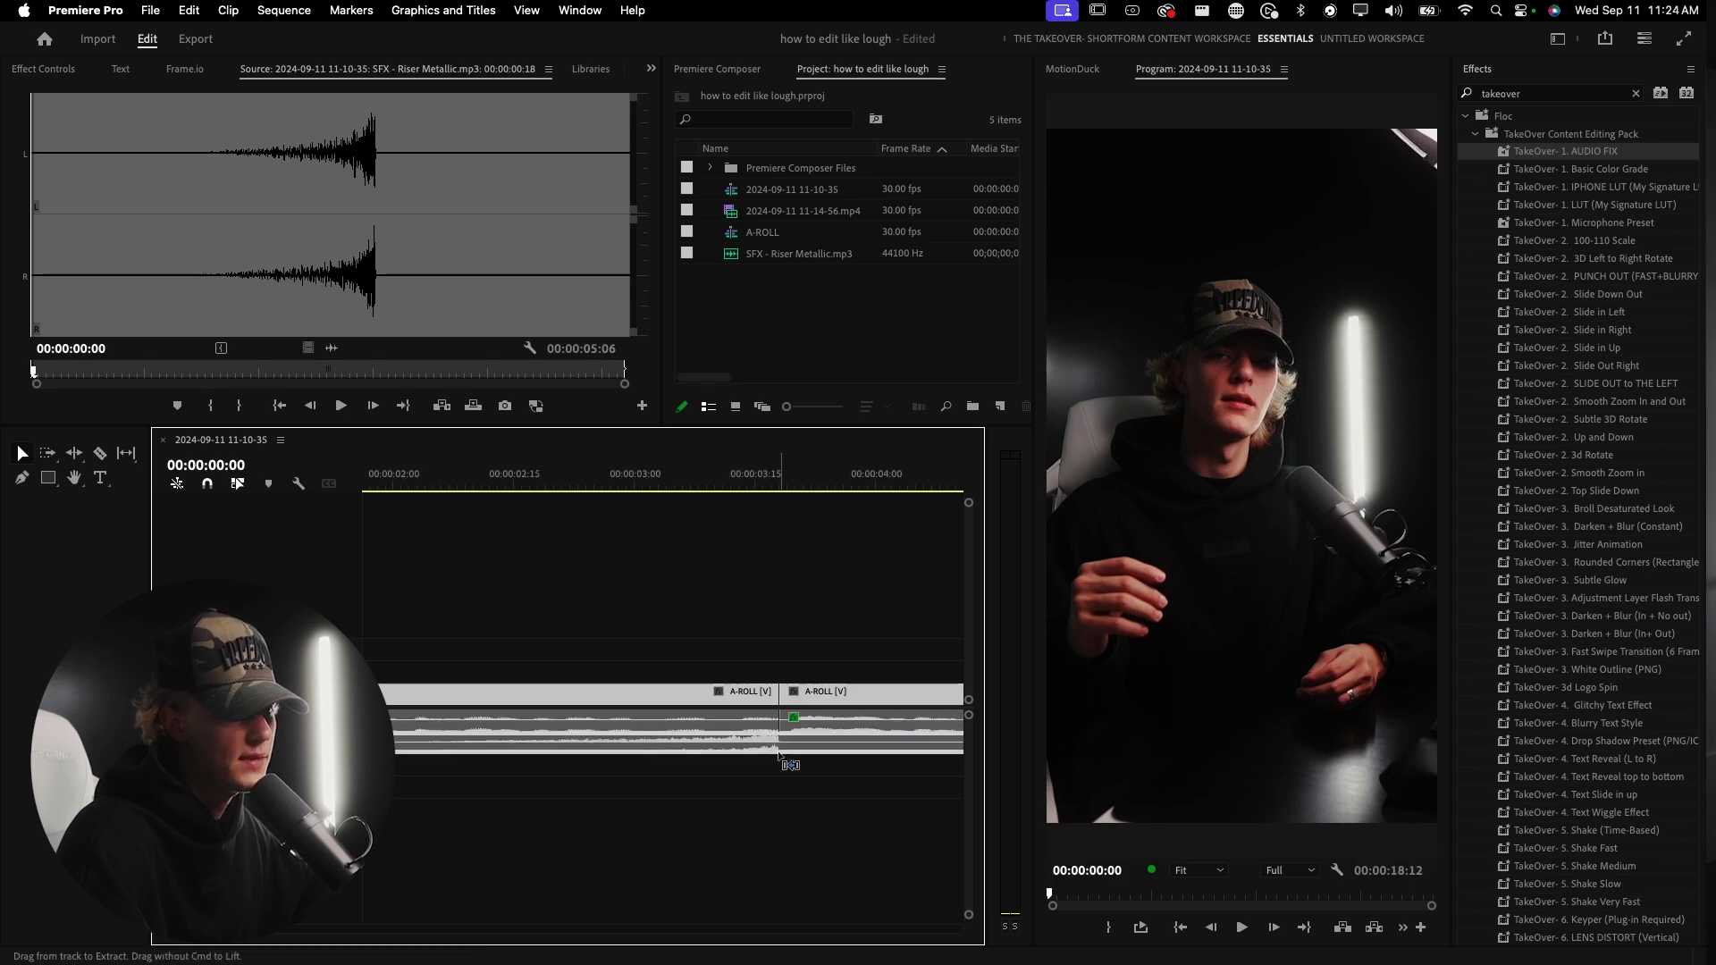
scroll(715, 755, down, 6)
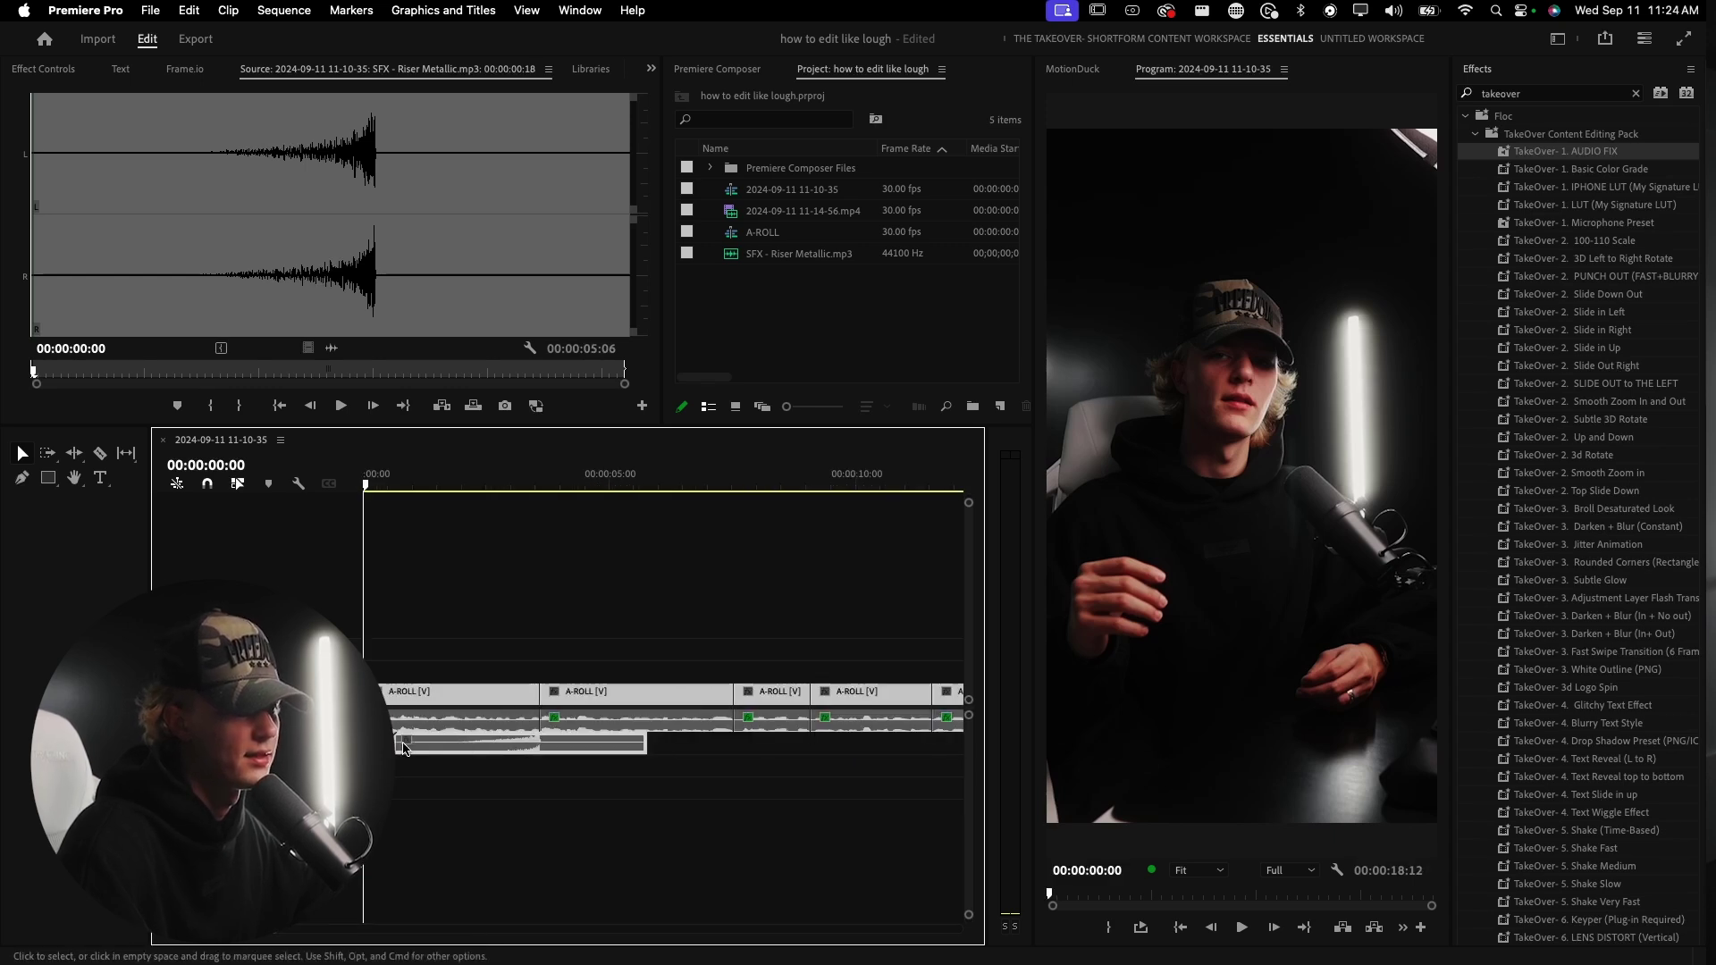
- Tag the SFX - Riser Metallic clip with the SFX audio type in Essential Sound
click(43, 69)
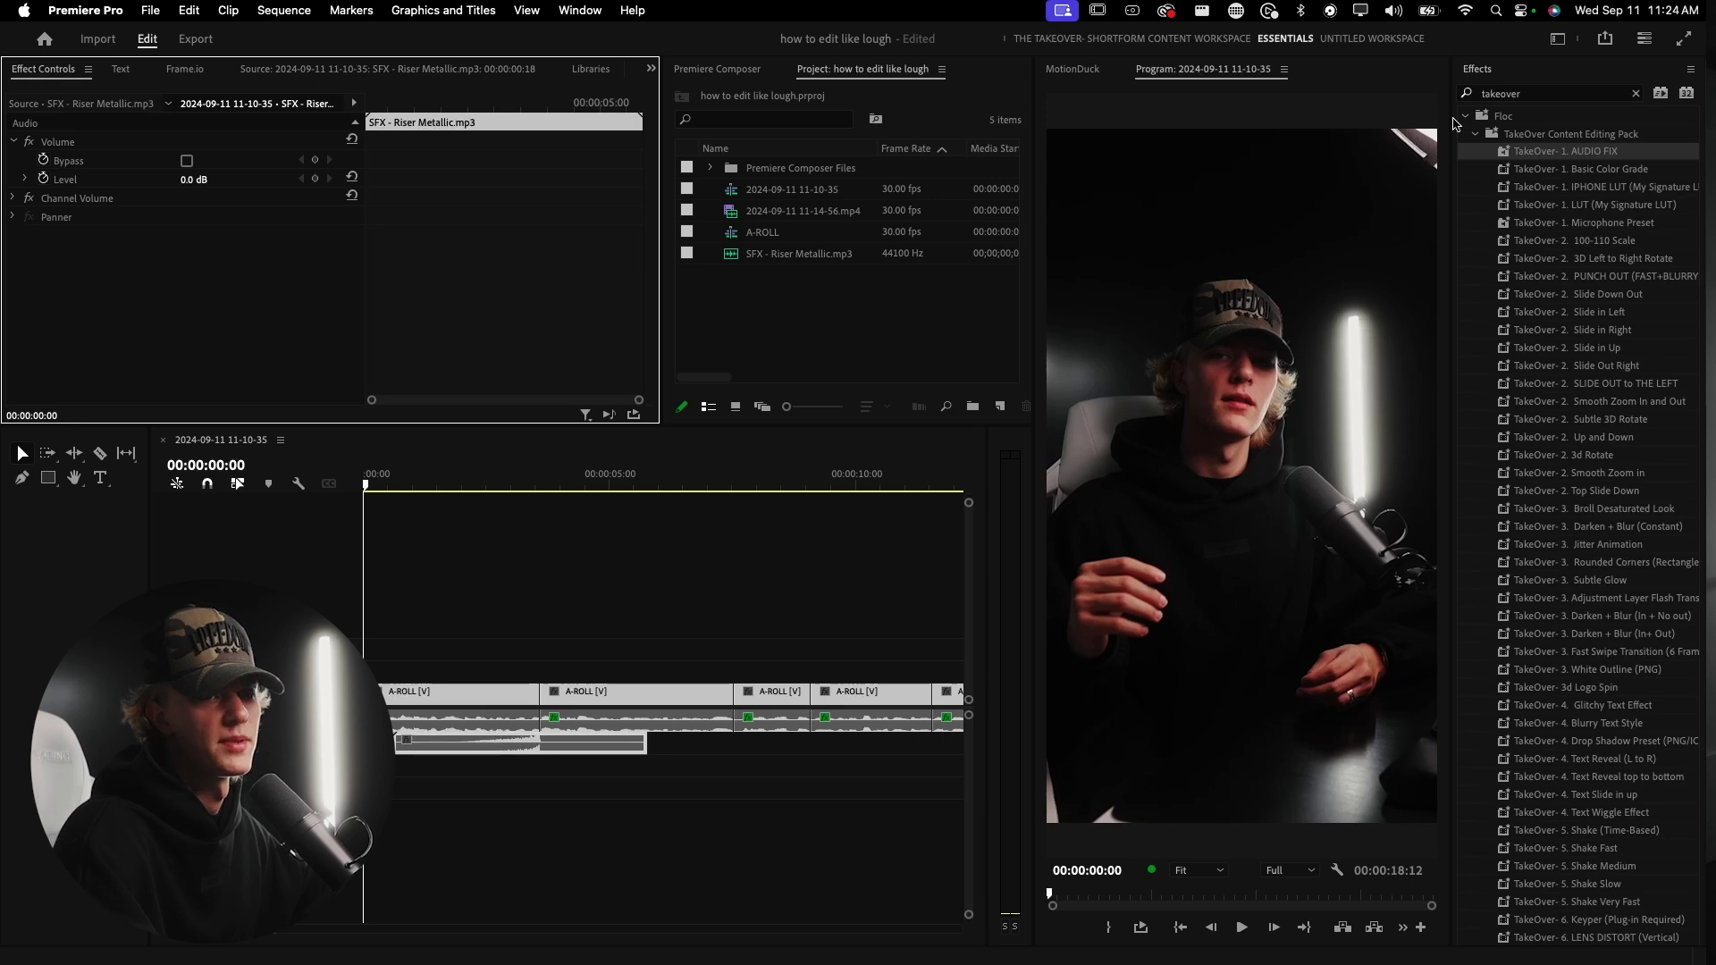
click(1478, 71)
click(1517, 99)
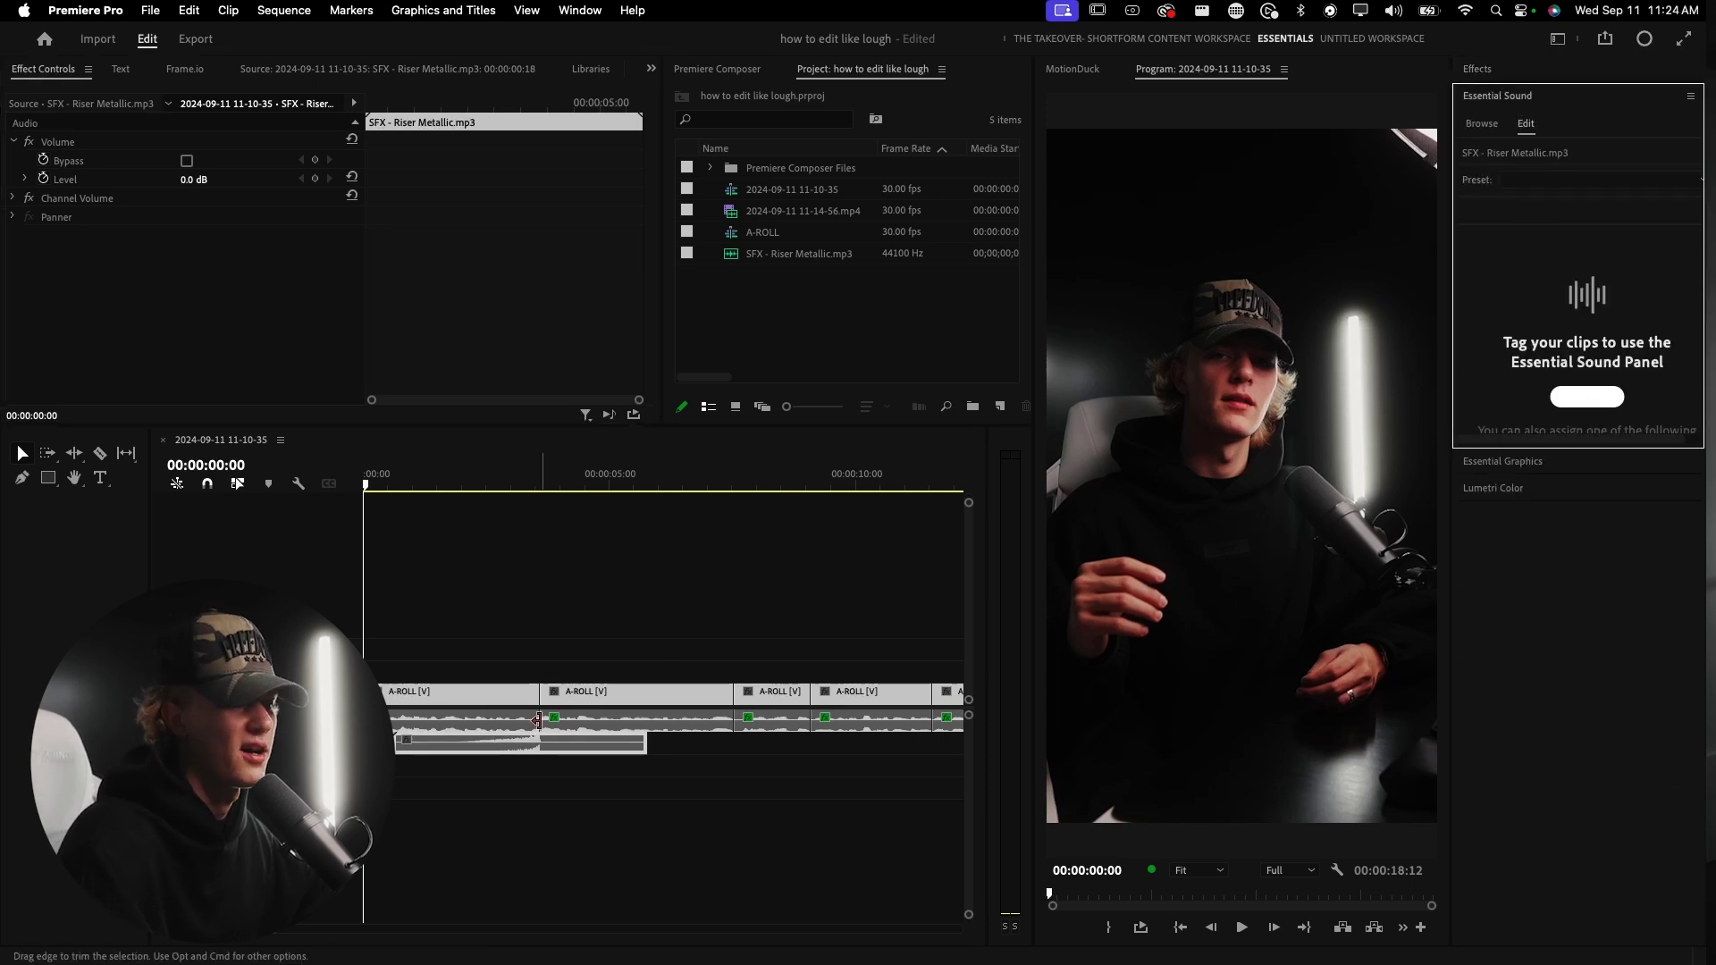
click(1586, 396)
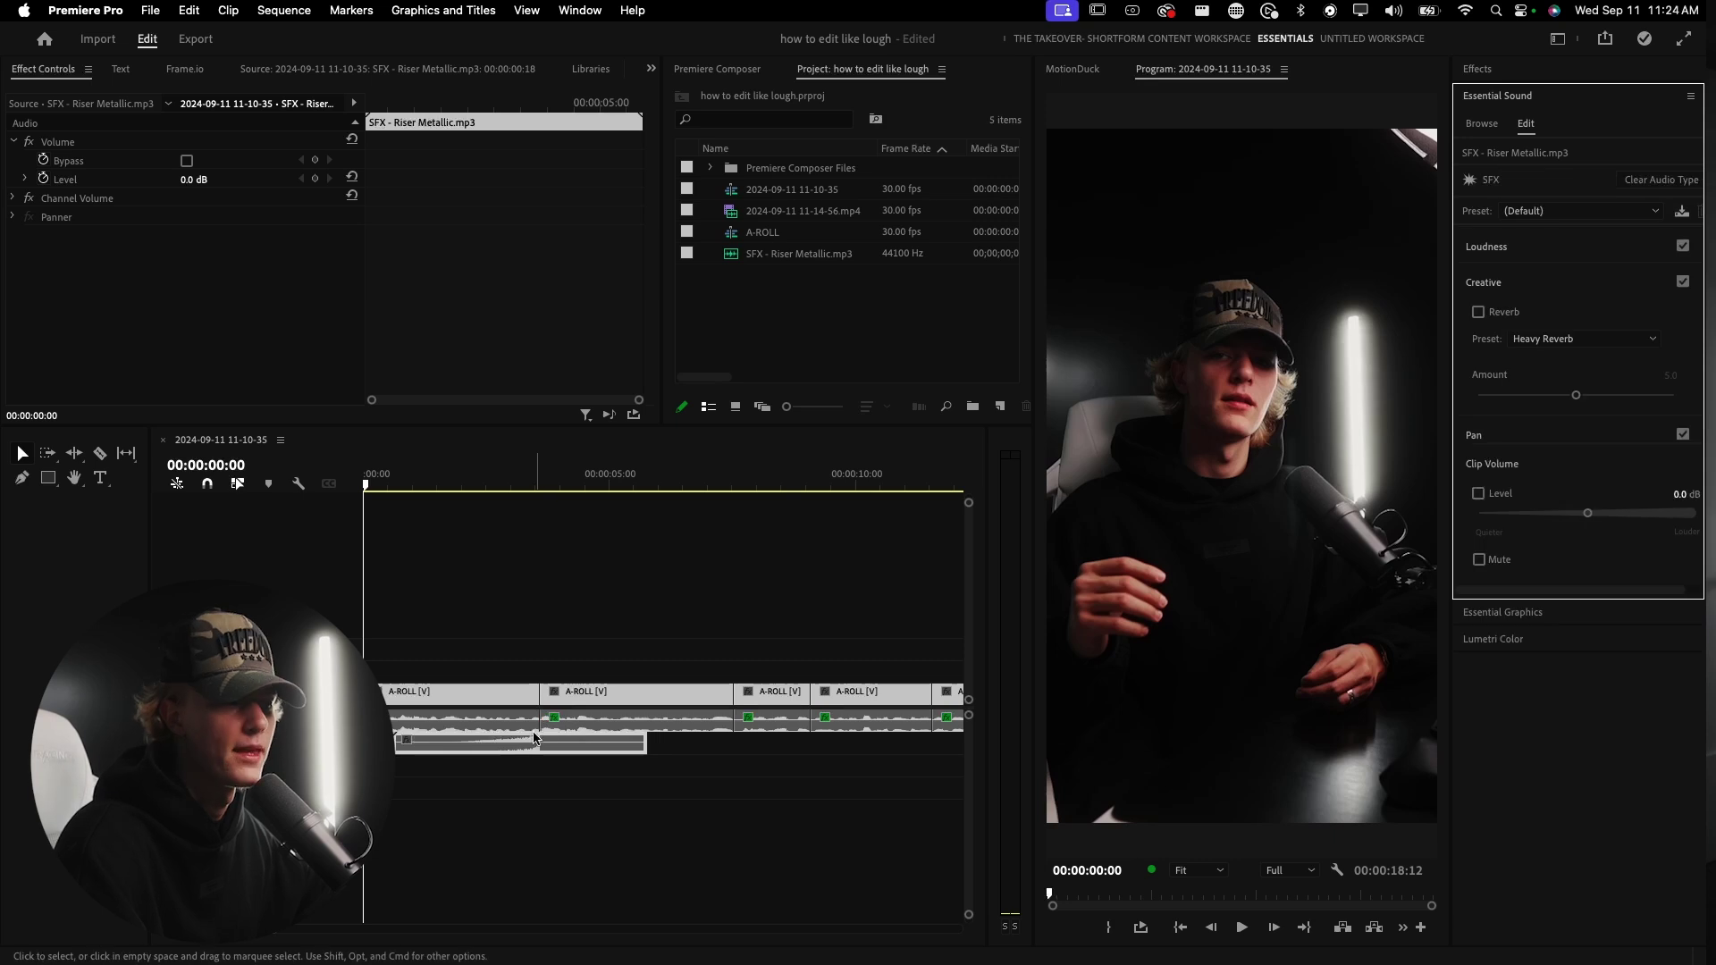
- Add the Heavy Reverb preset to the riser sound effect with an amount of 5.7 and play through the first cut
drag(1581, 396, 1591, 397)
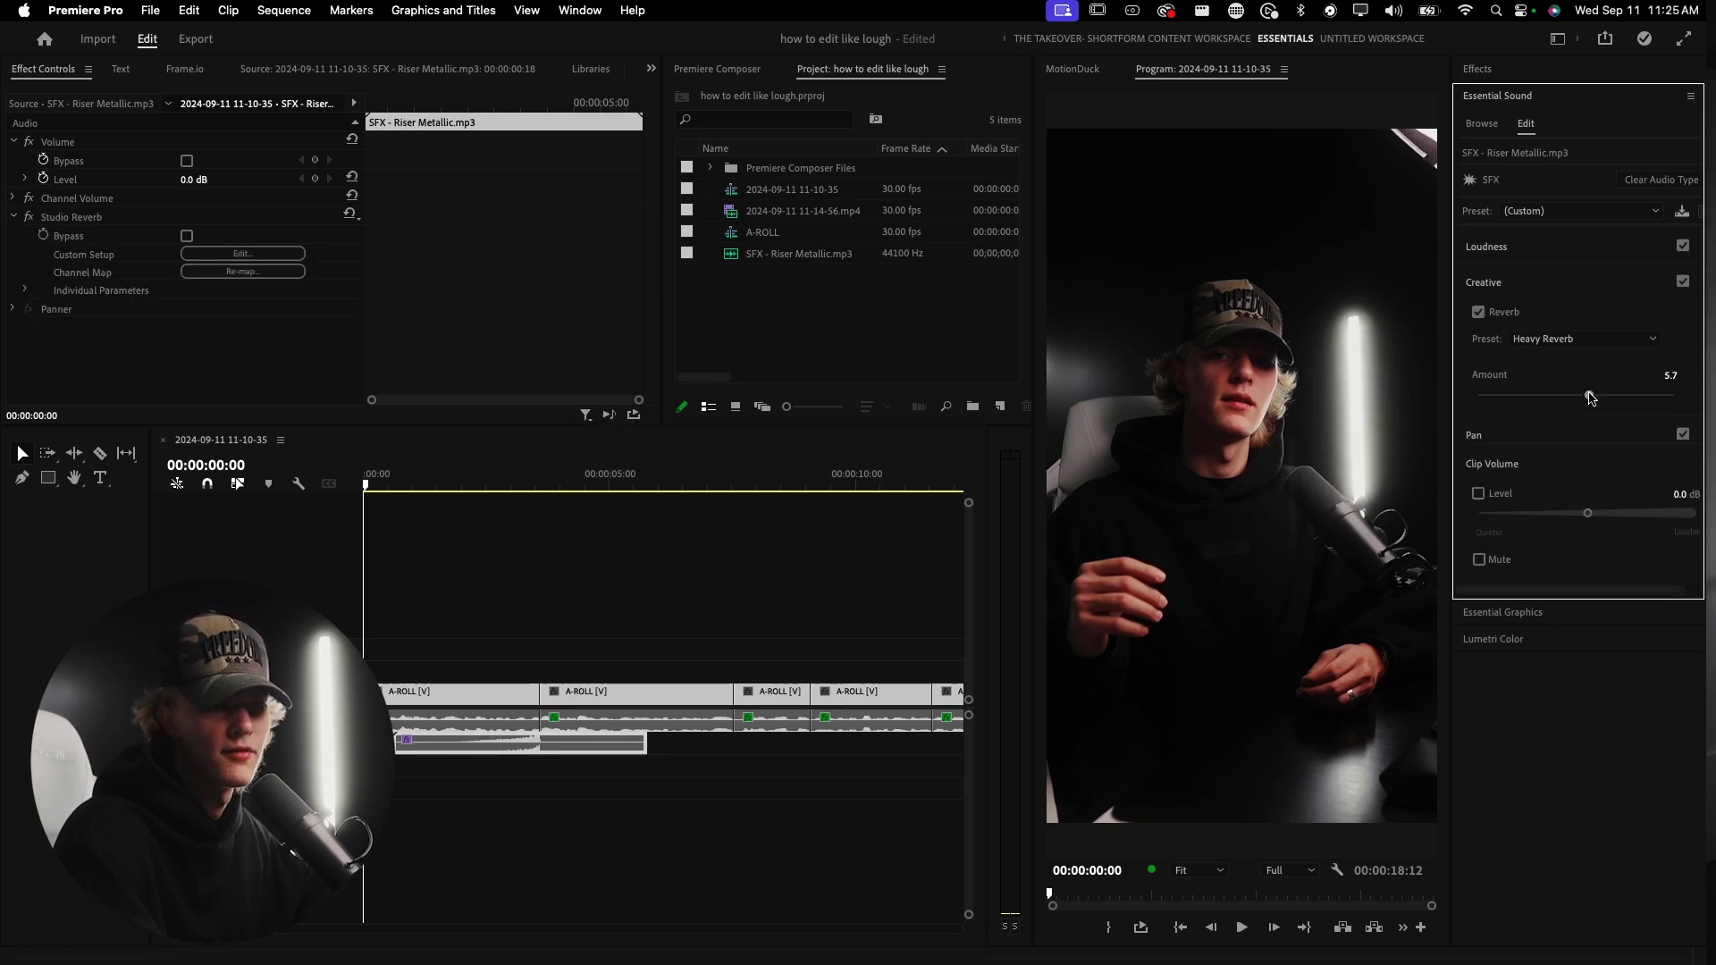
click(573, 690)
key(space)
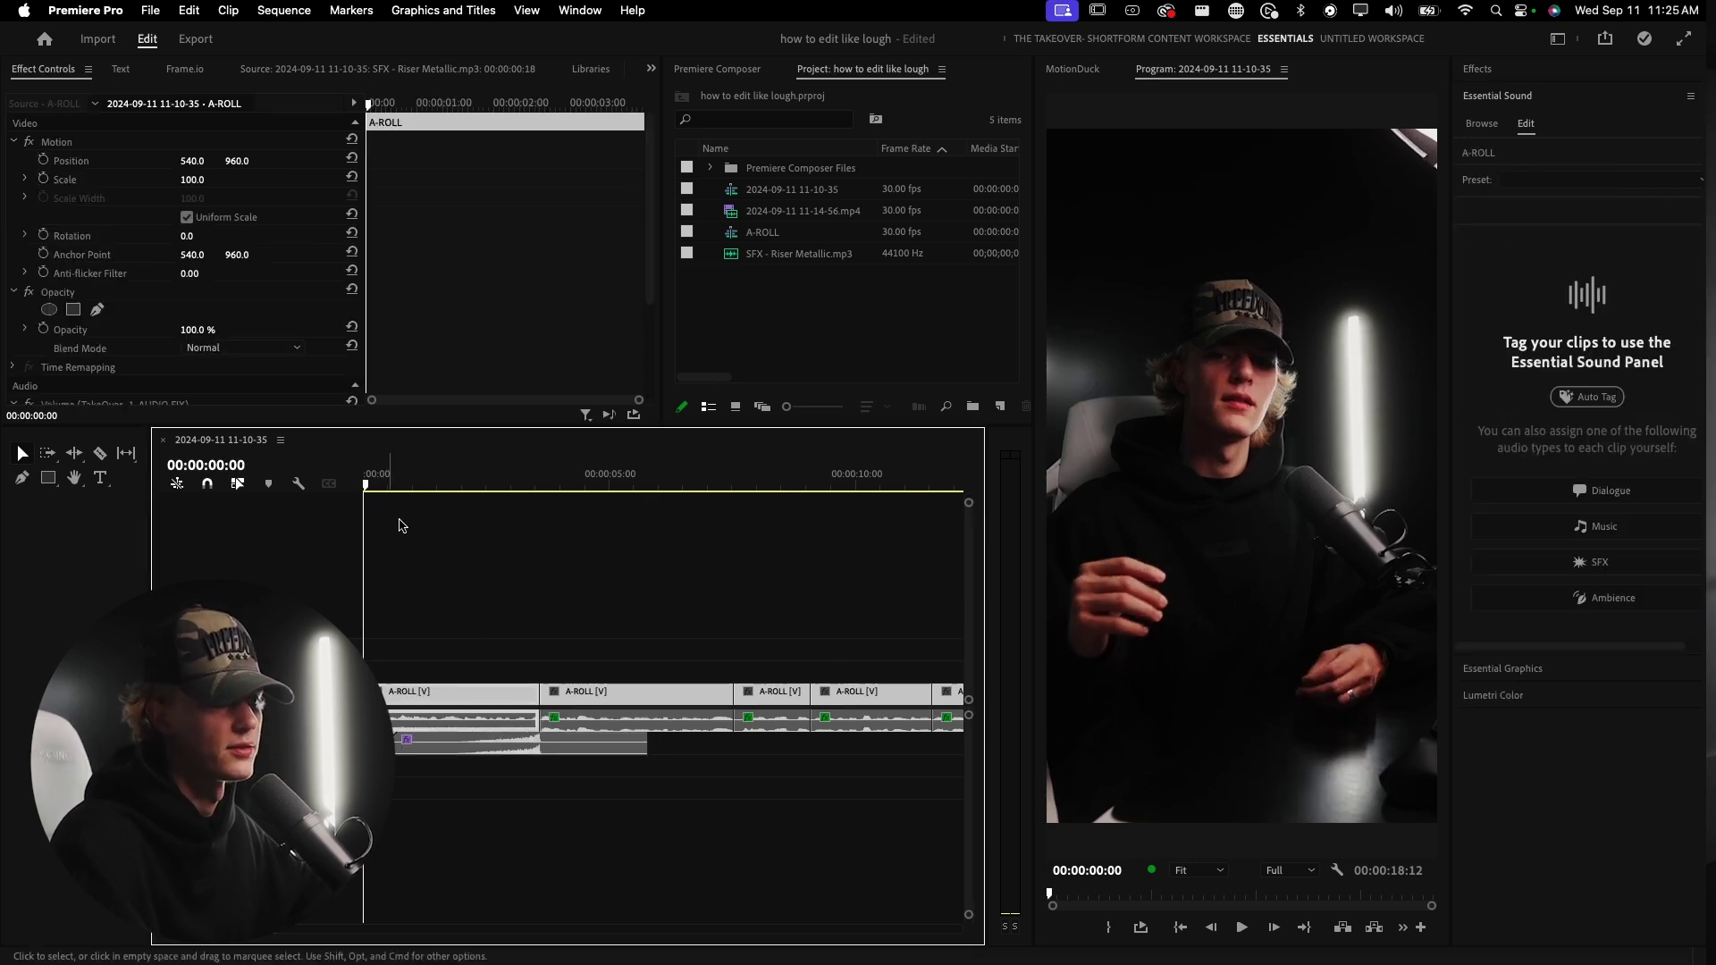
click(538, 802)
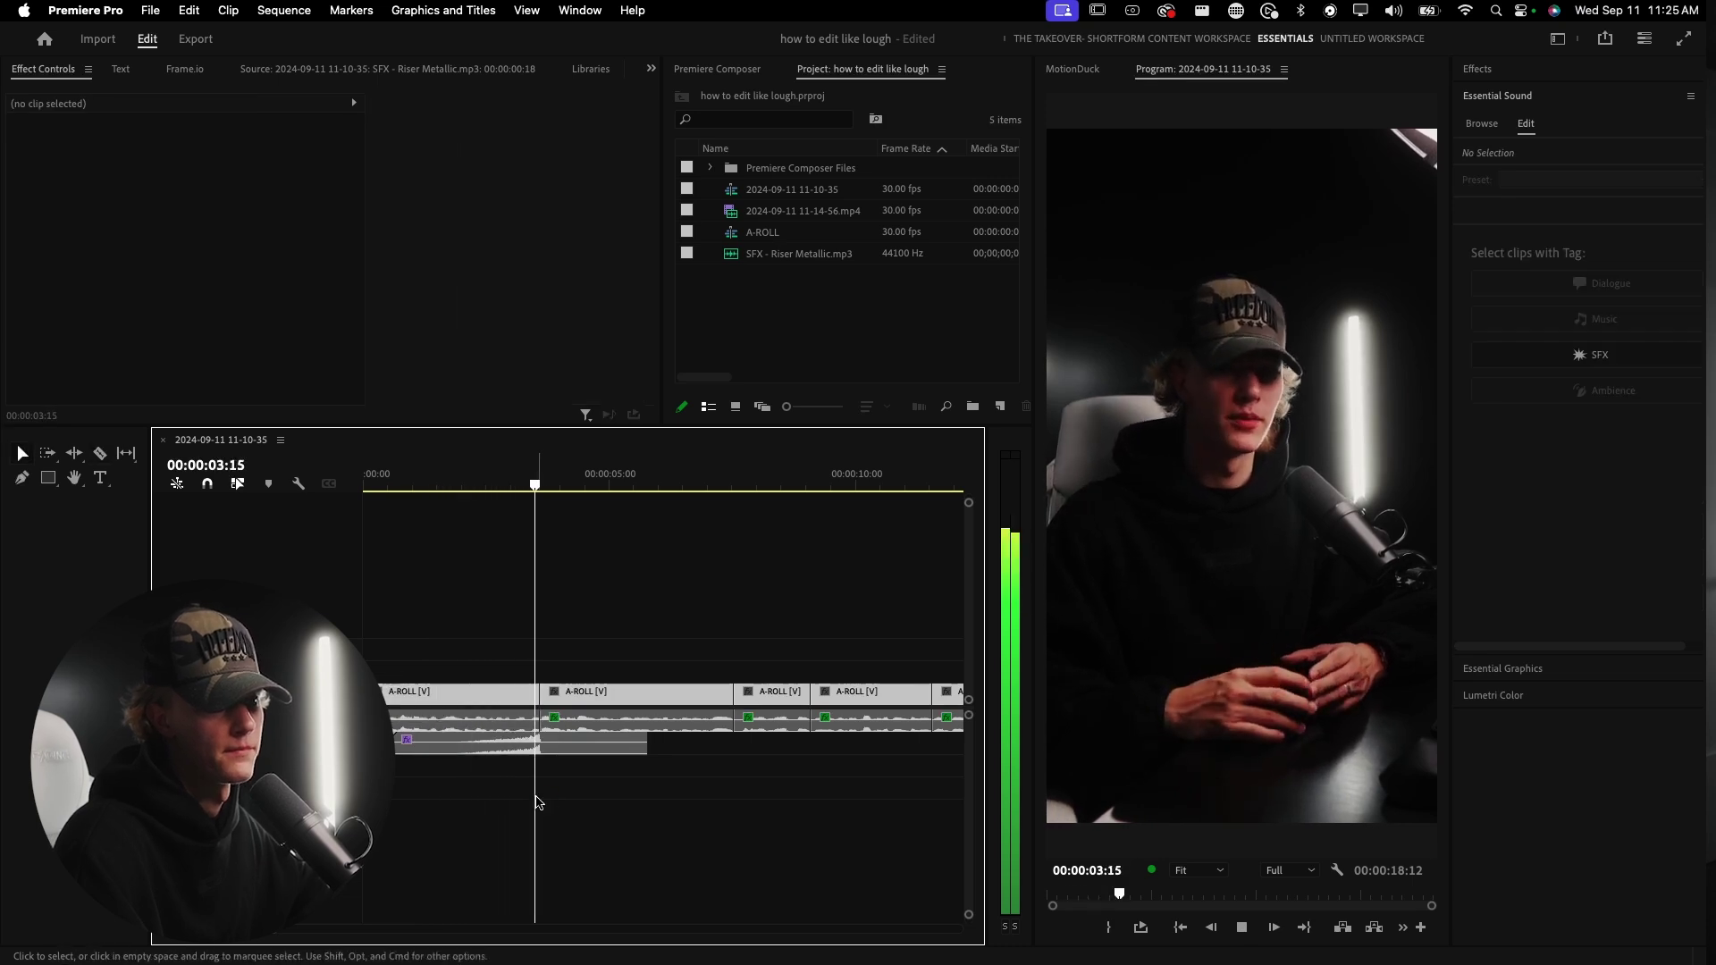
key(space)
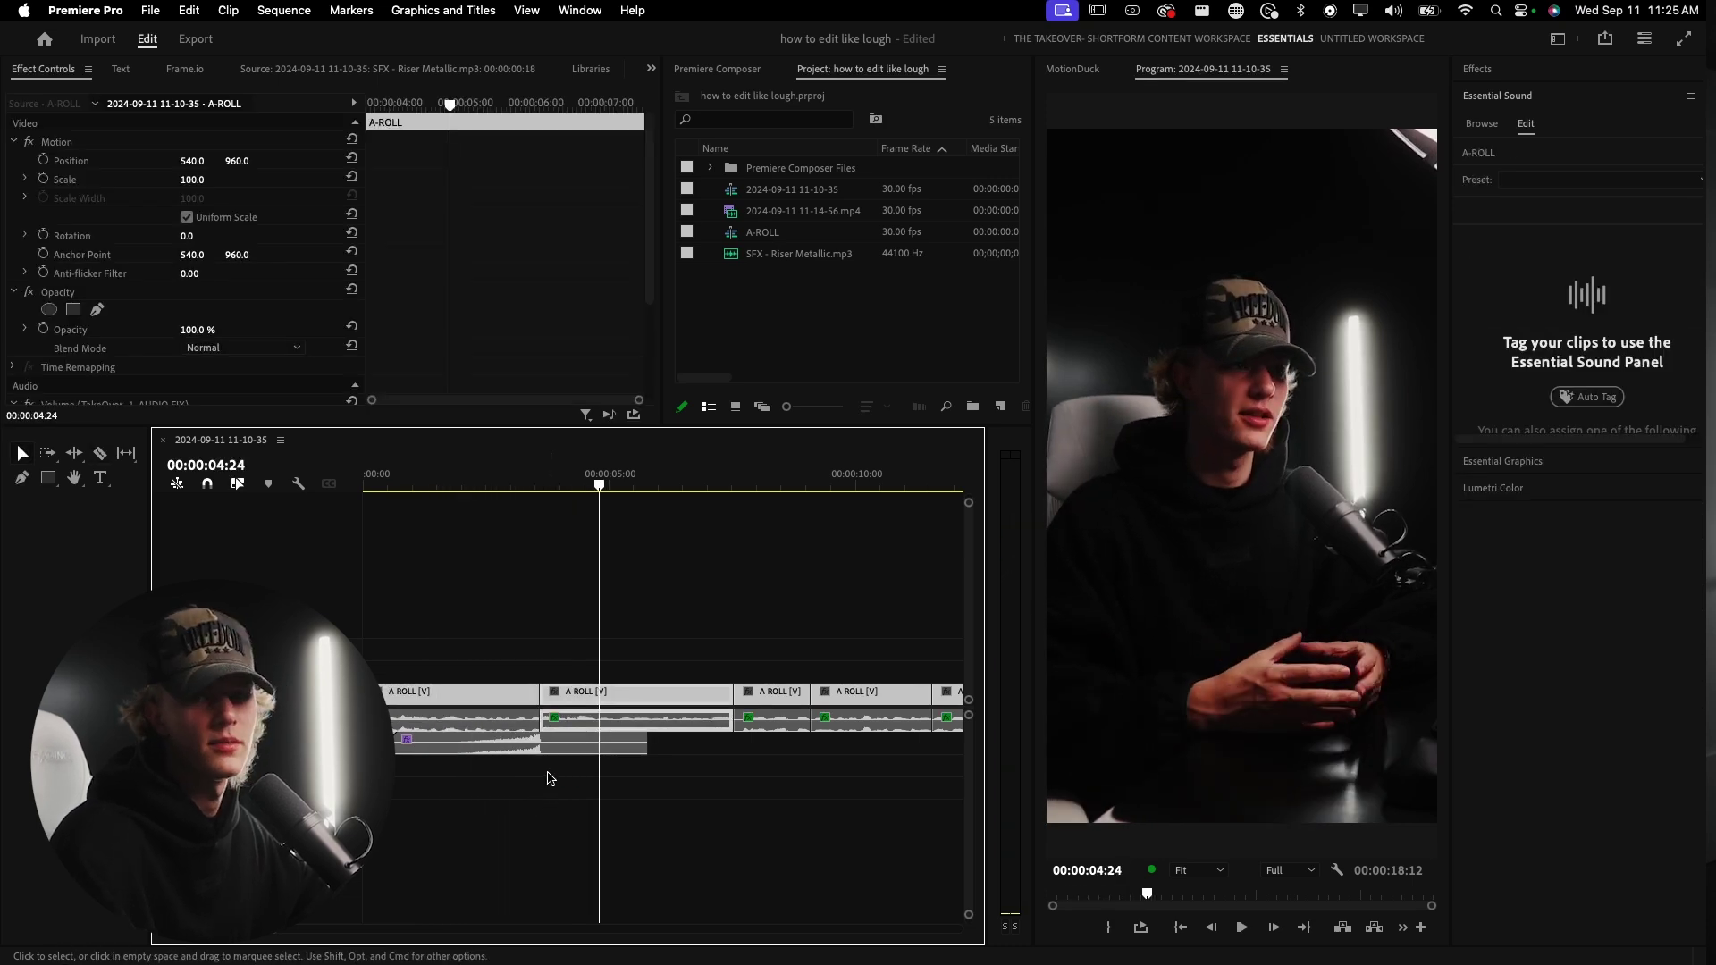
click(529, 774)
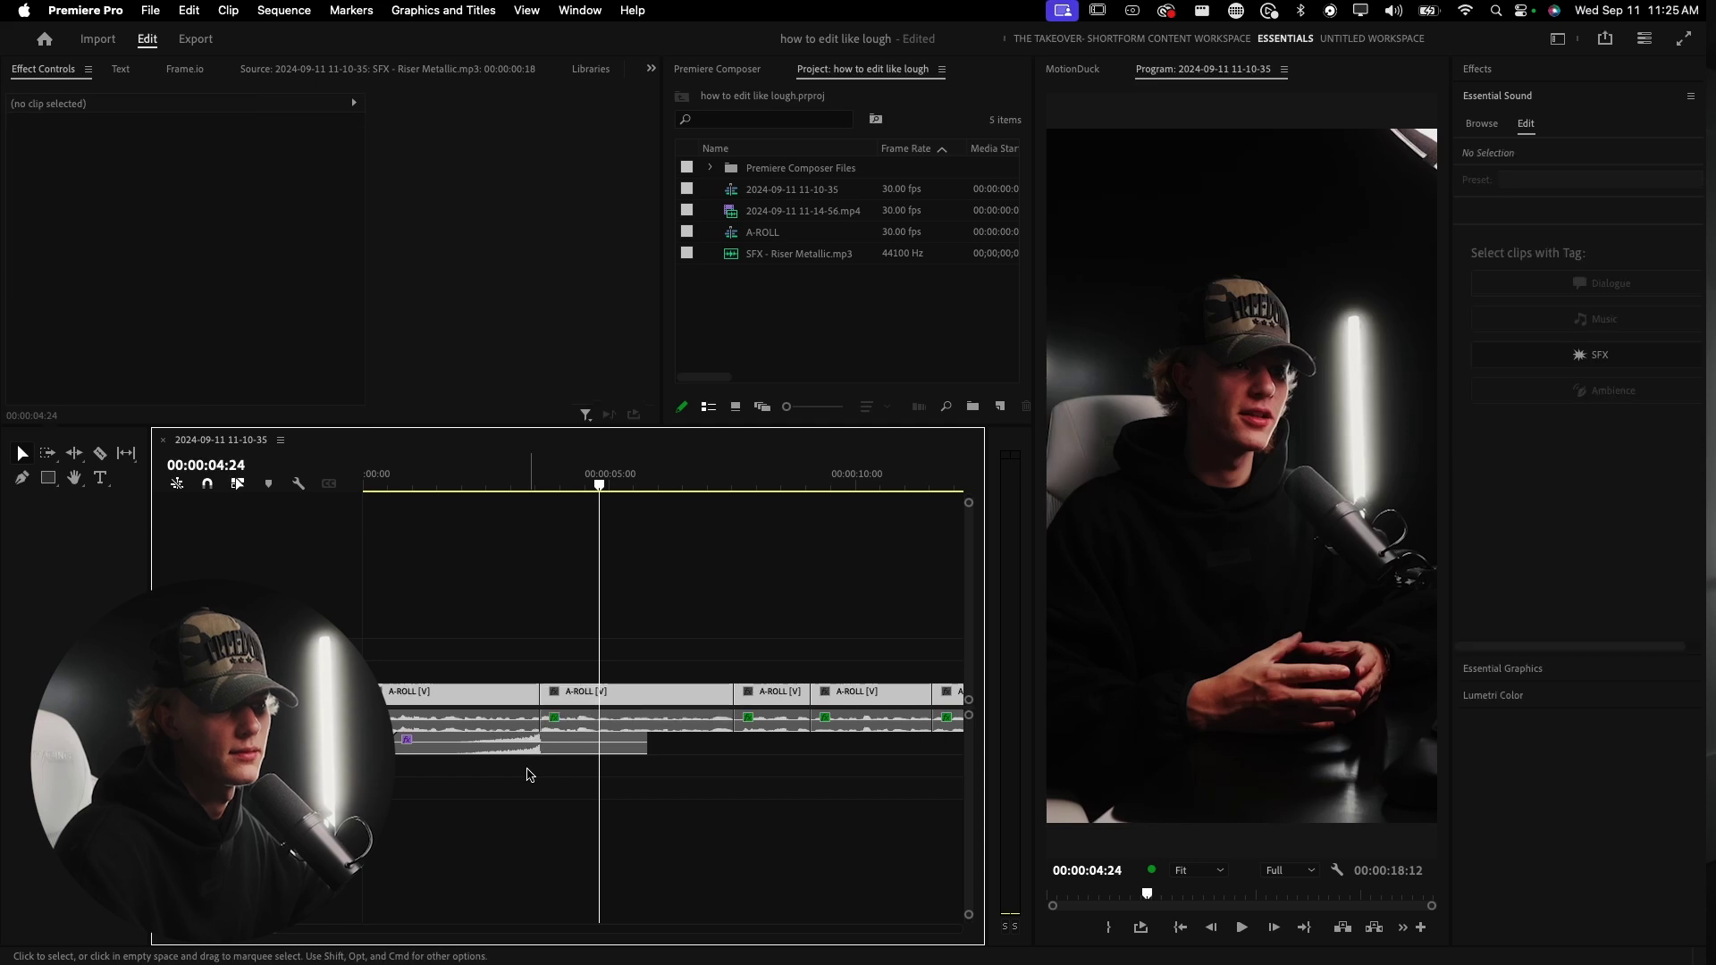
- Open the CR Vertical Overlay folder in the Premiere Composer user library and browse its Vert Transition overlays
key(minus)
key(minus)
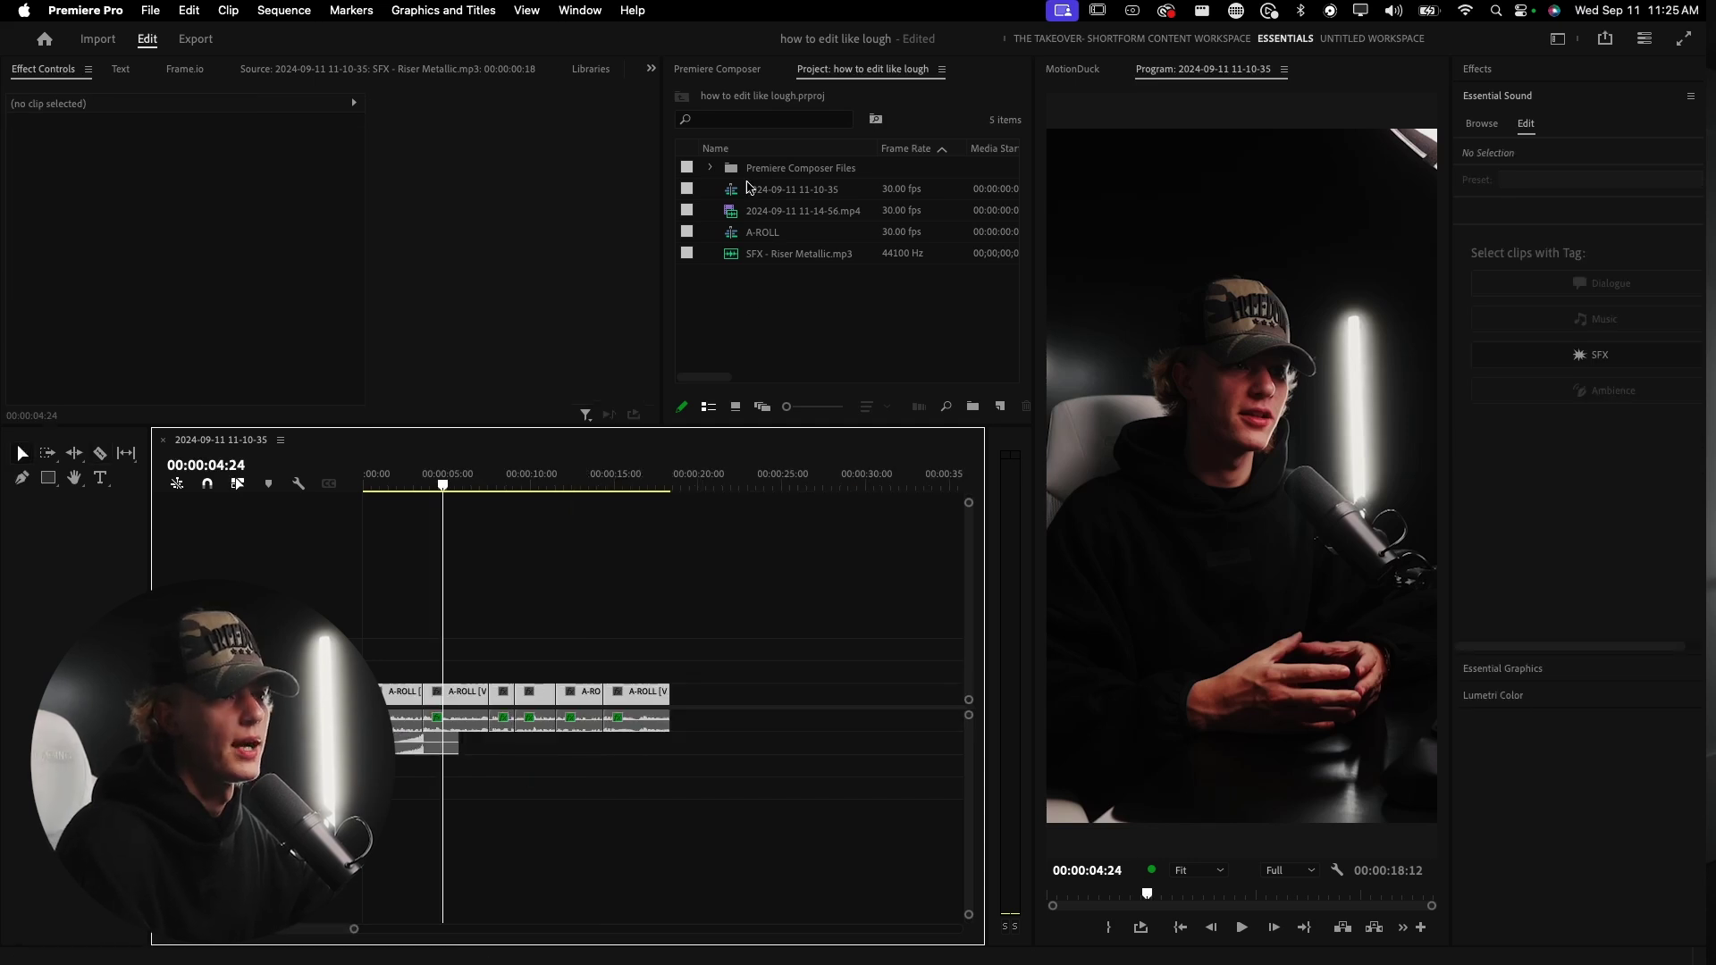
click(731, 66)
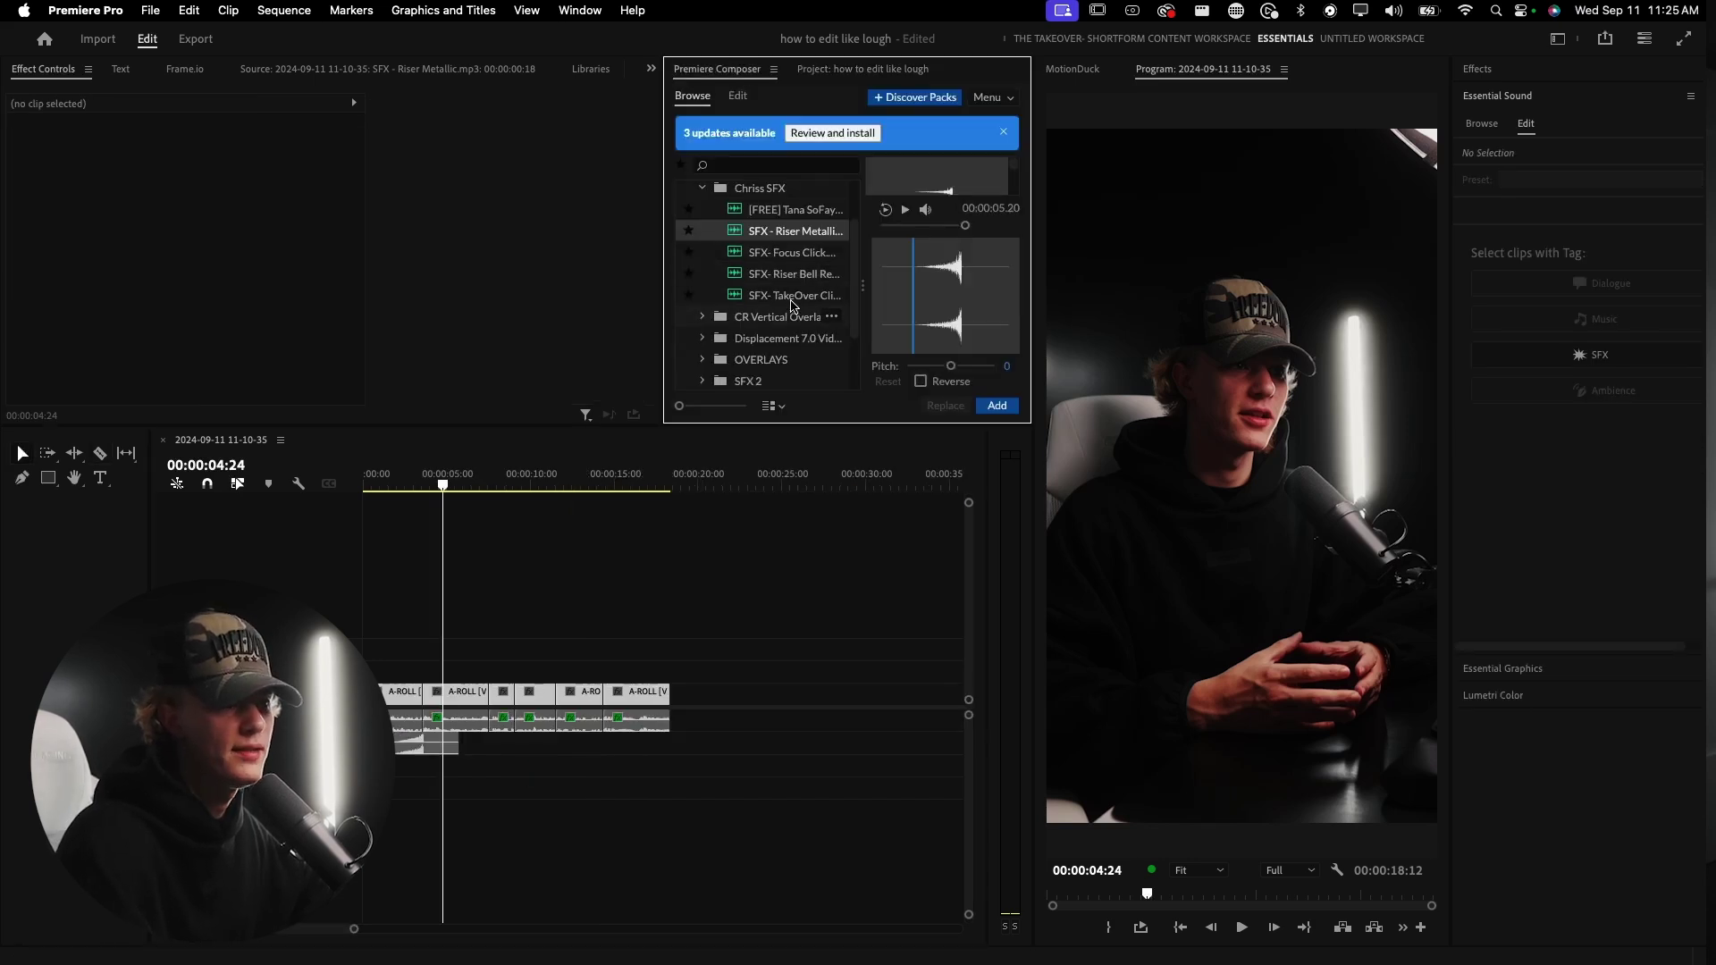
click(702, 187)
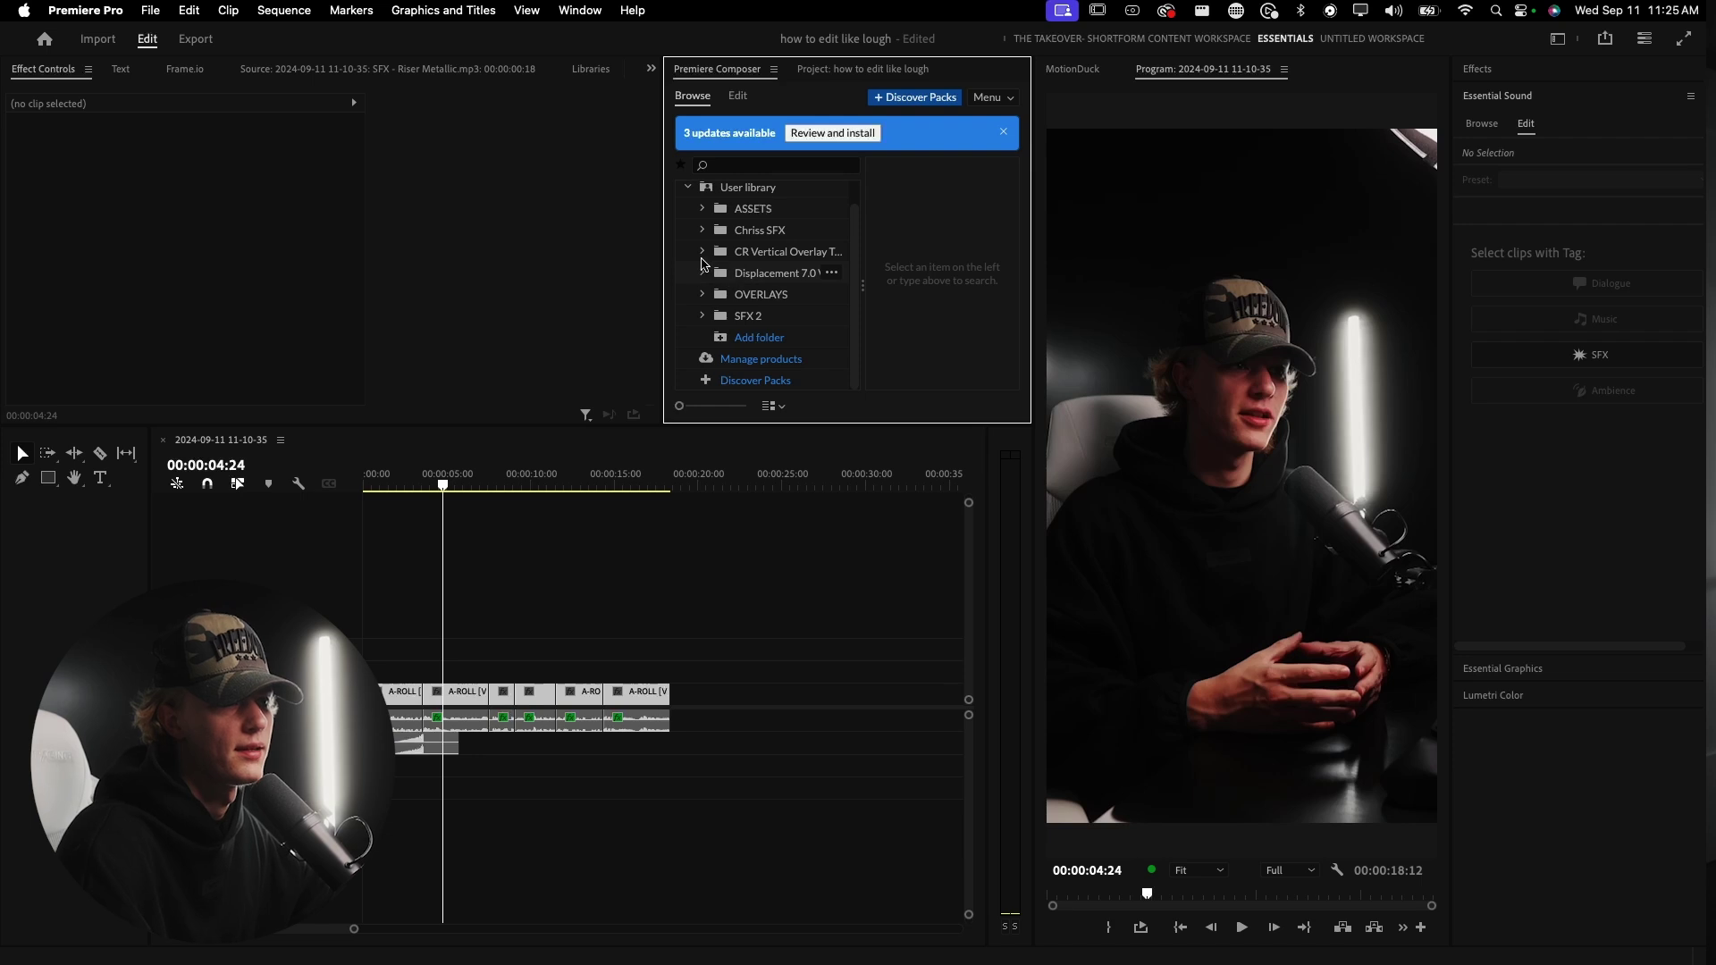
click(703, 252)
scroll(776, 268, down, 5)
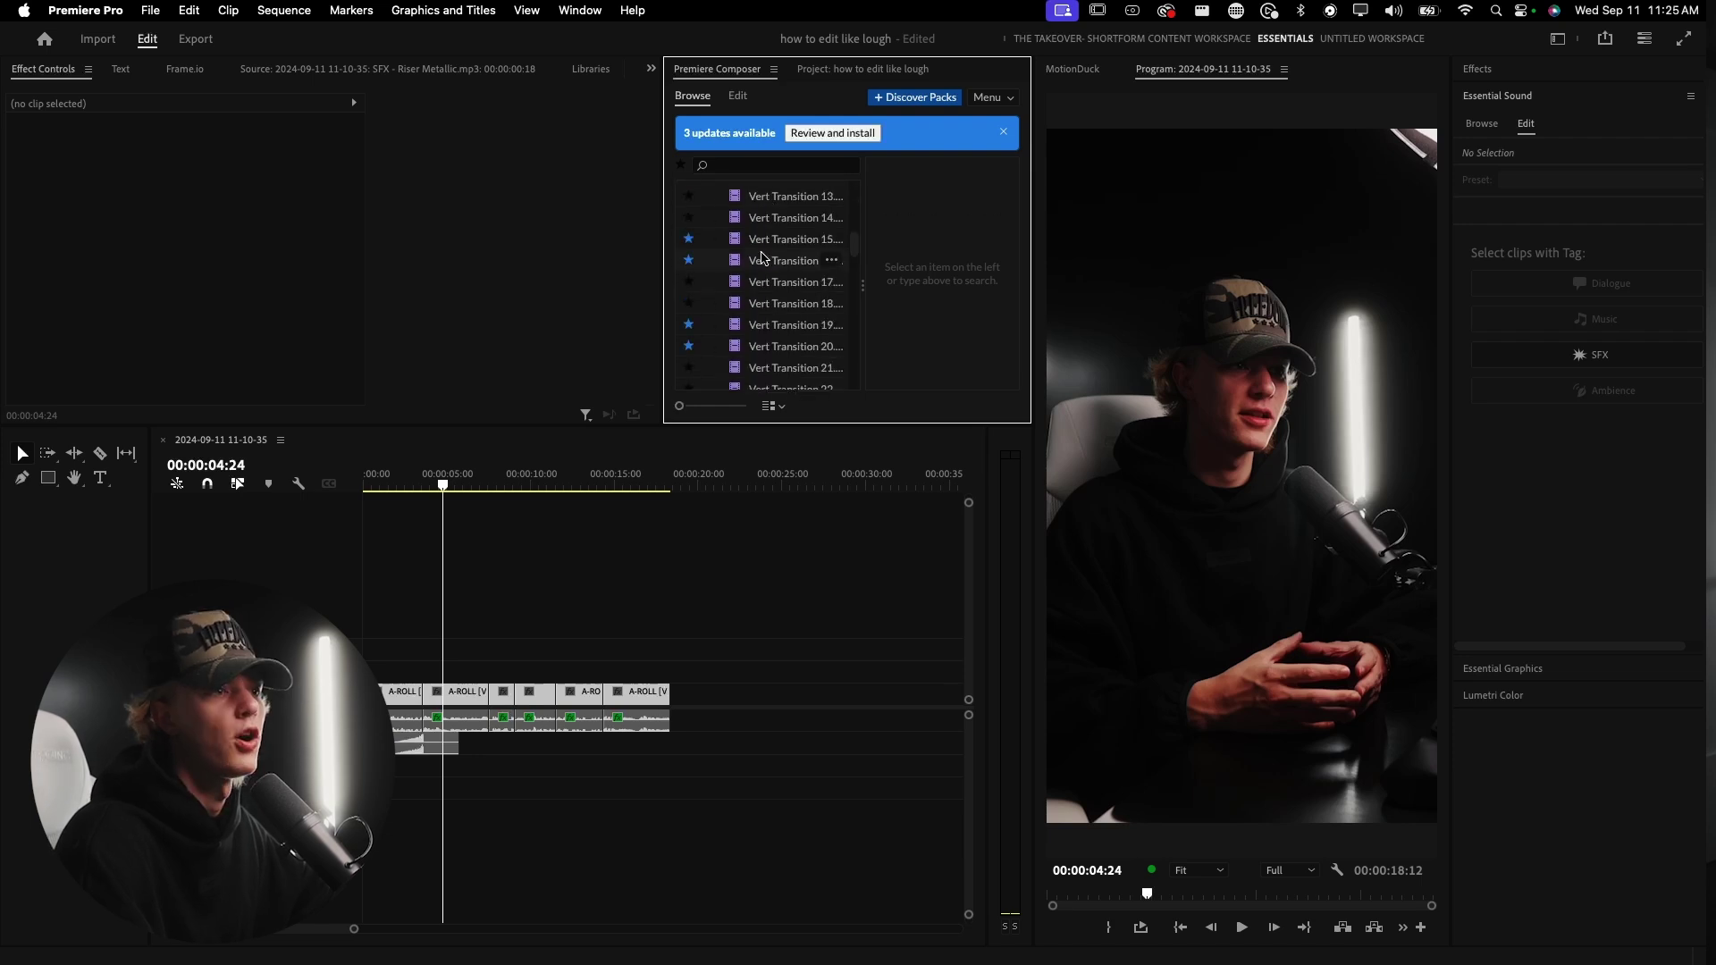
- Preview several Vert Transition overlays, add Vert Transition 20.mov to the sequence and place it over the first A-ROLL cut
click(775, 262)
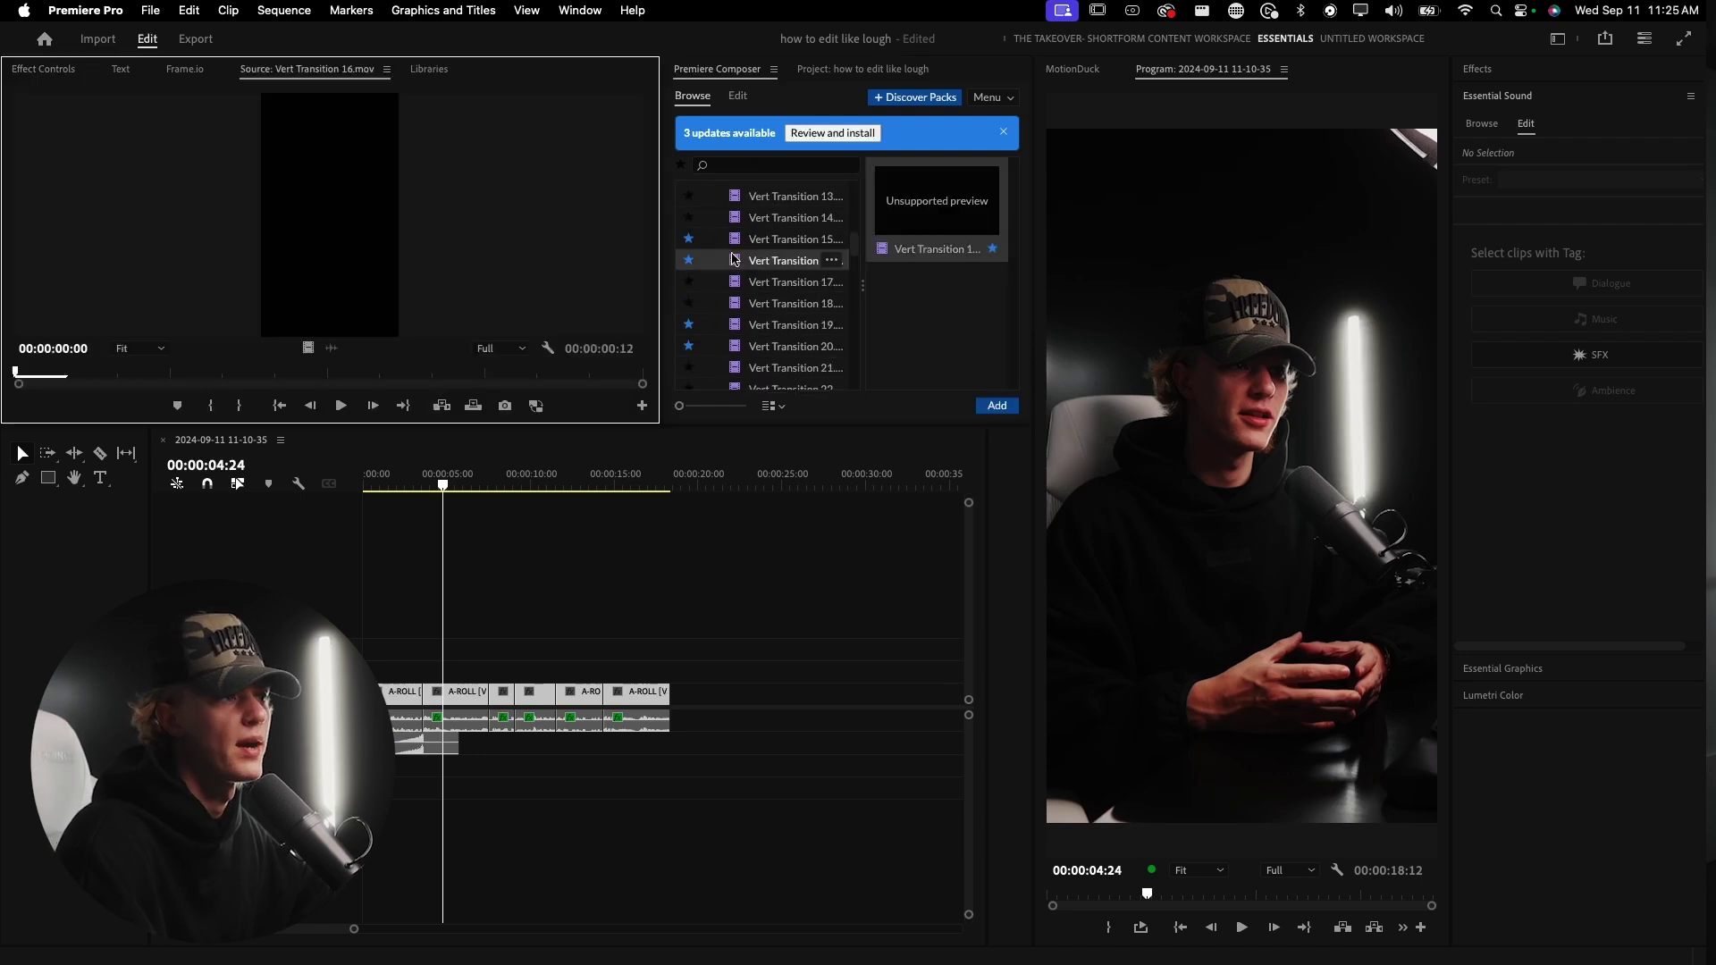
click(805, 283)
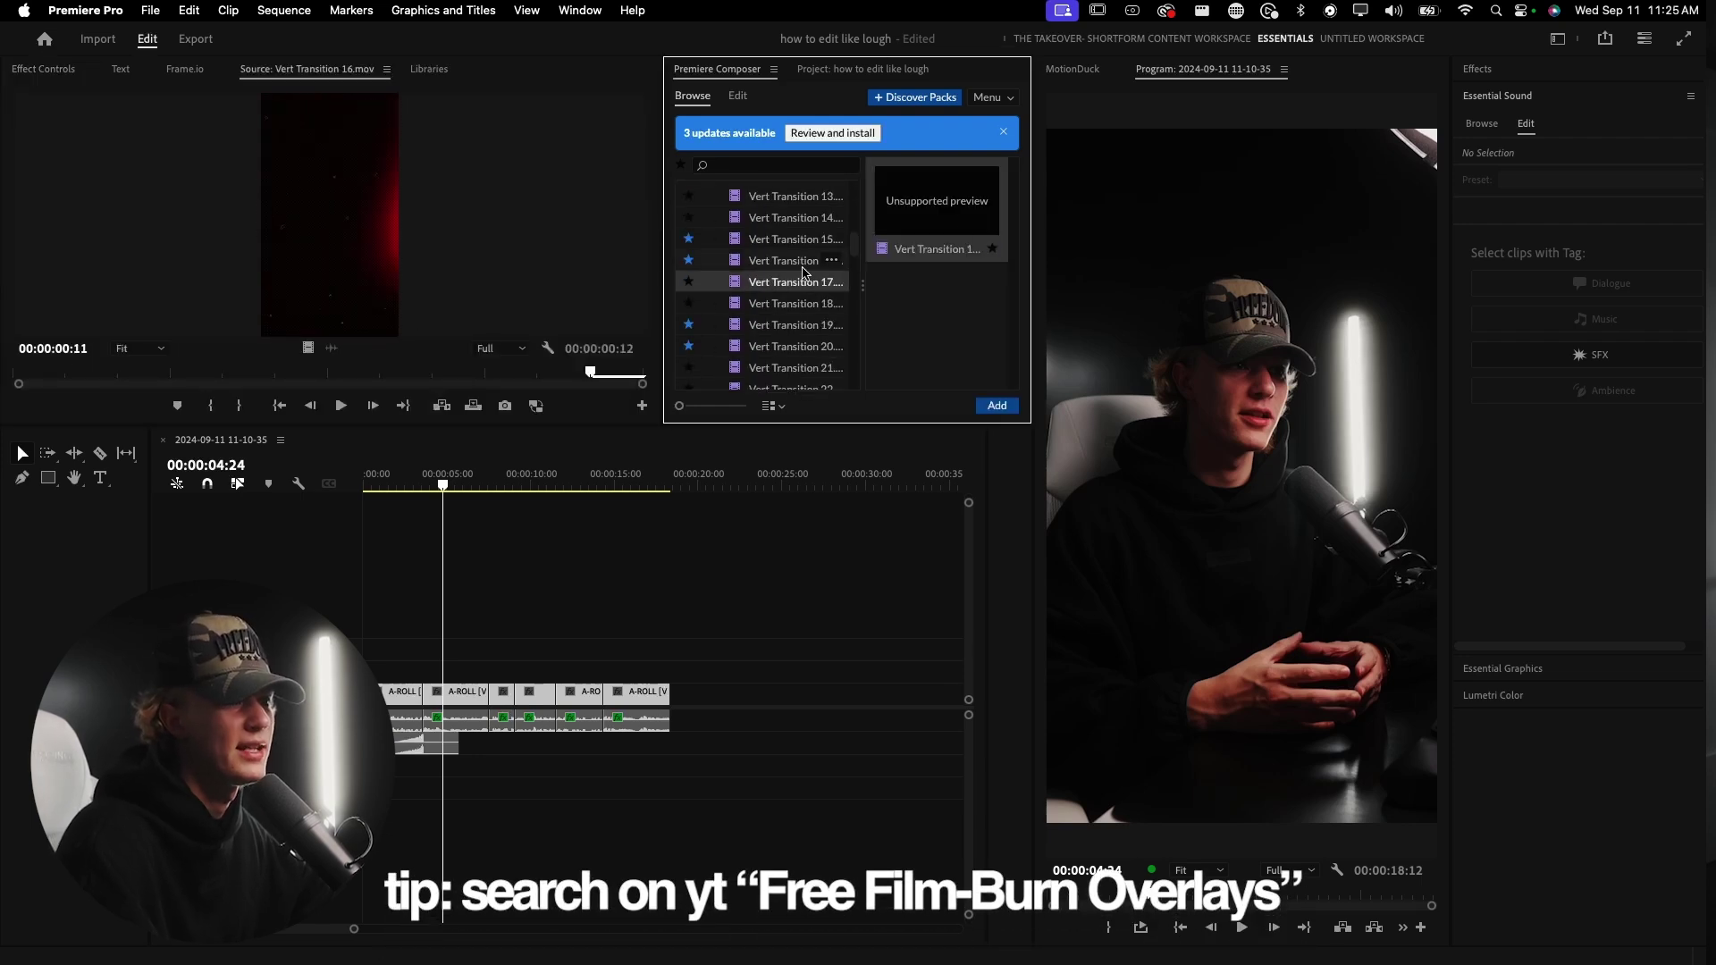
click(775, 326)
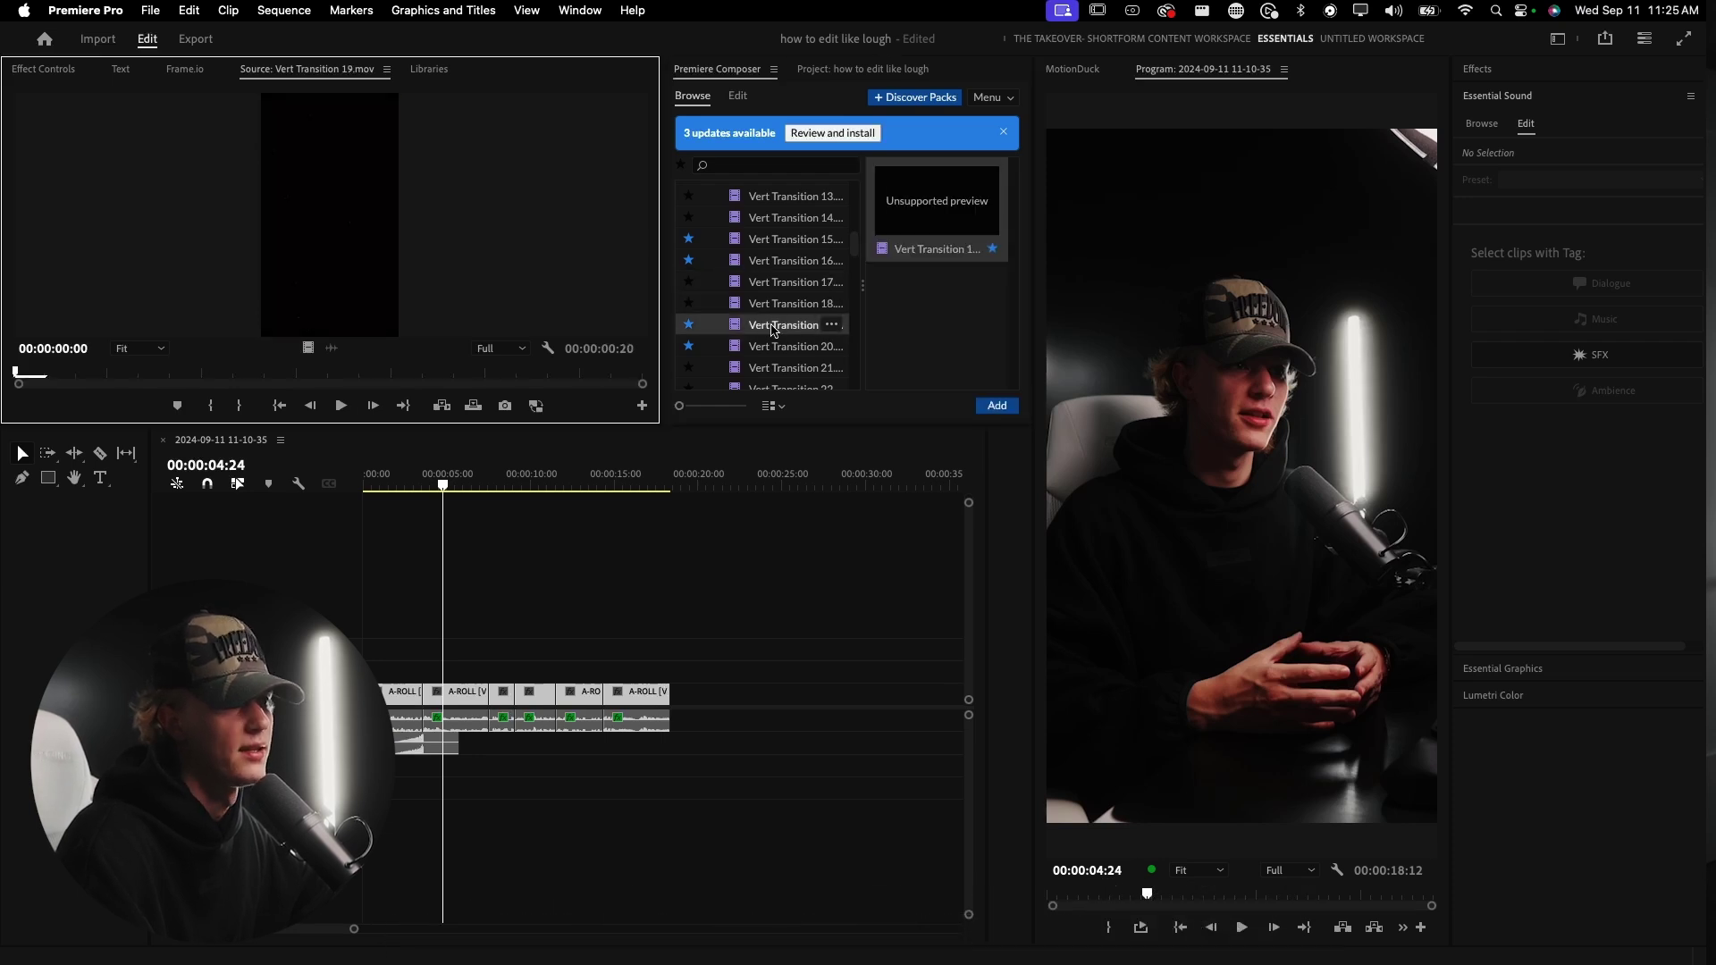
double_click(776, 346)
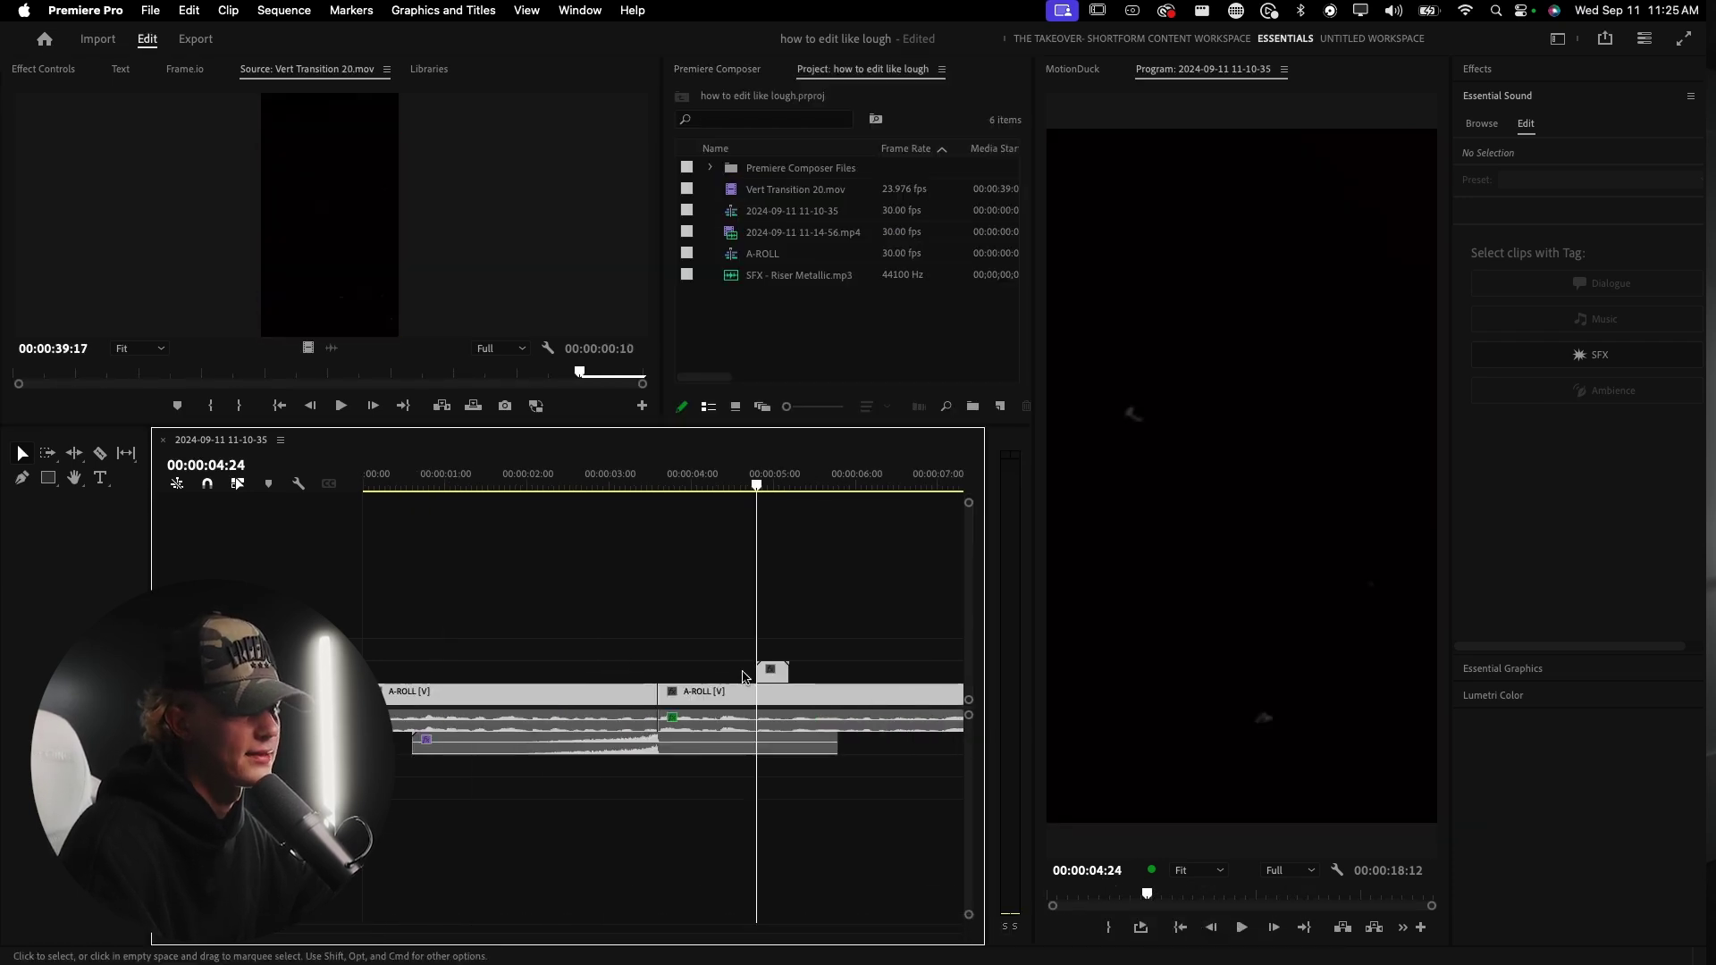
drag(774, 677, 663, 677)
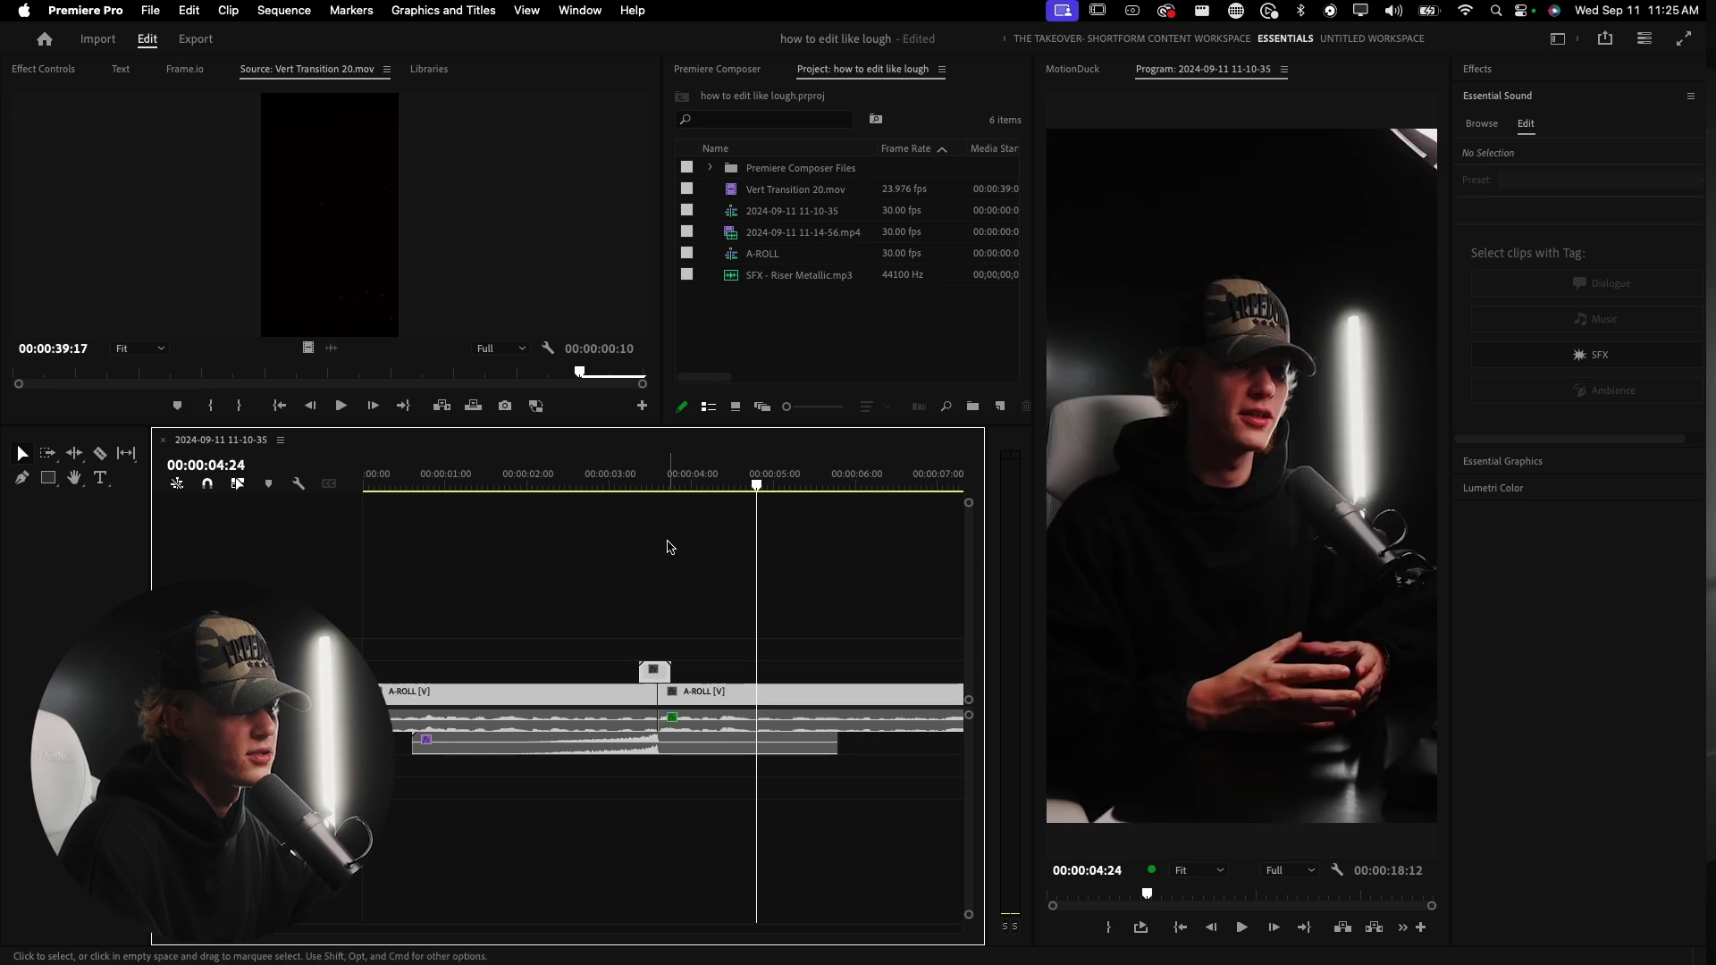
- Set the blend mode of the Vert Transition 20.mov clip to Screen, after trying Overlay
key(Up)
click(43, 69)
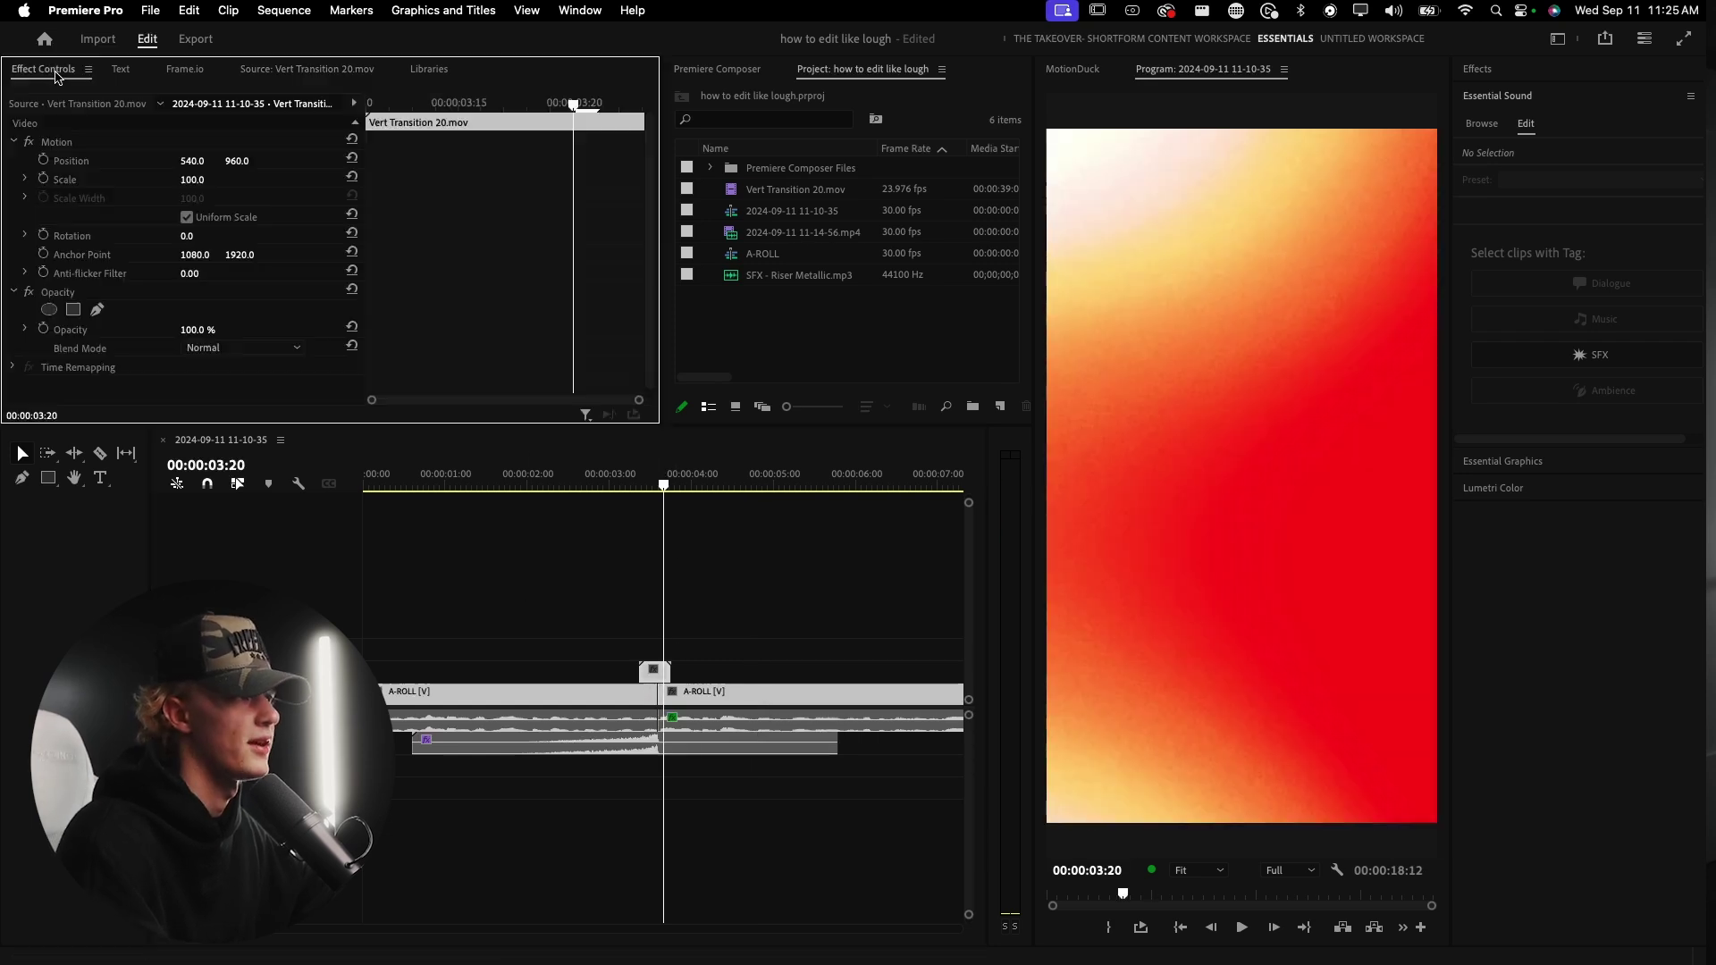
click(206, 347)
click(205, 537)
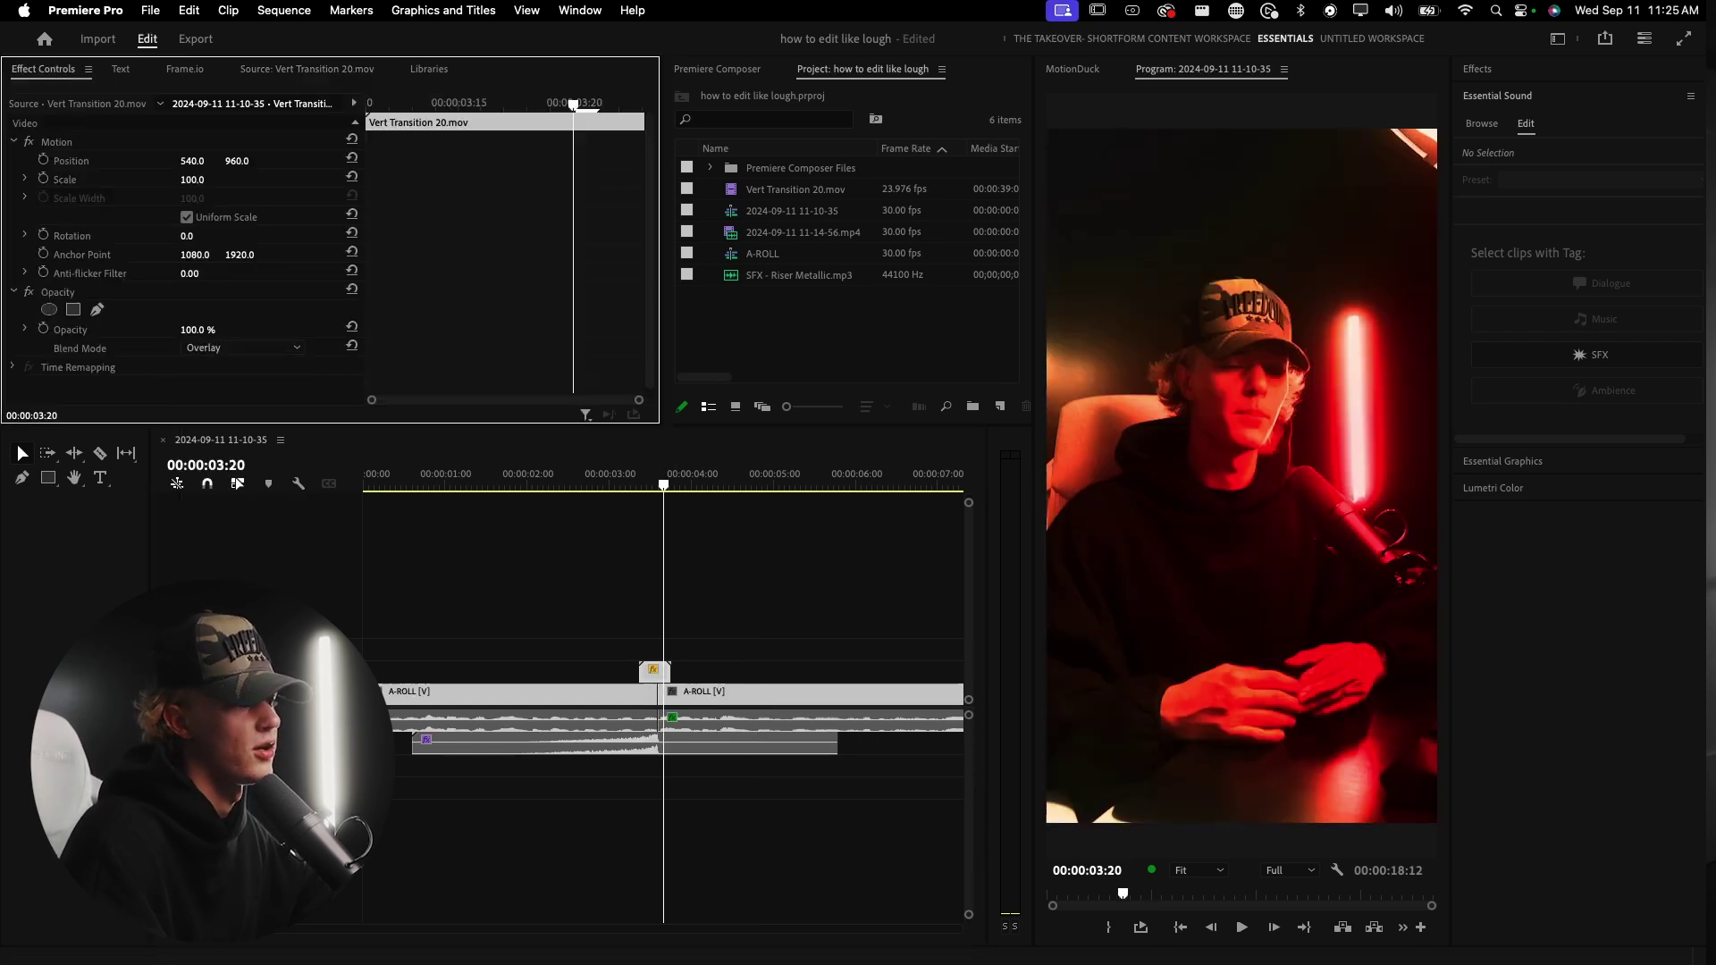
click(217, 347)
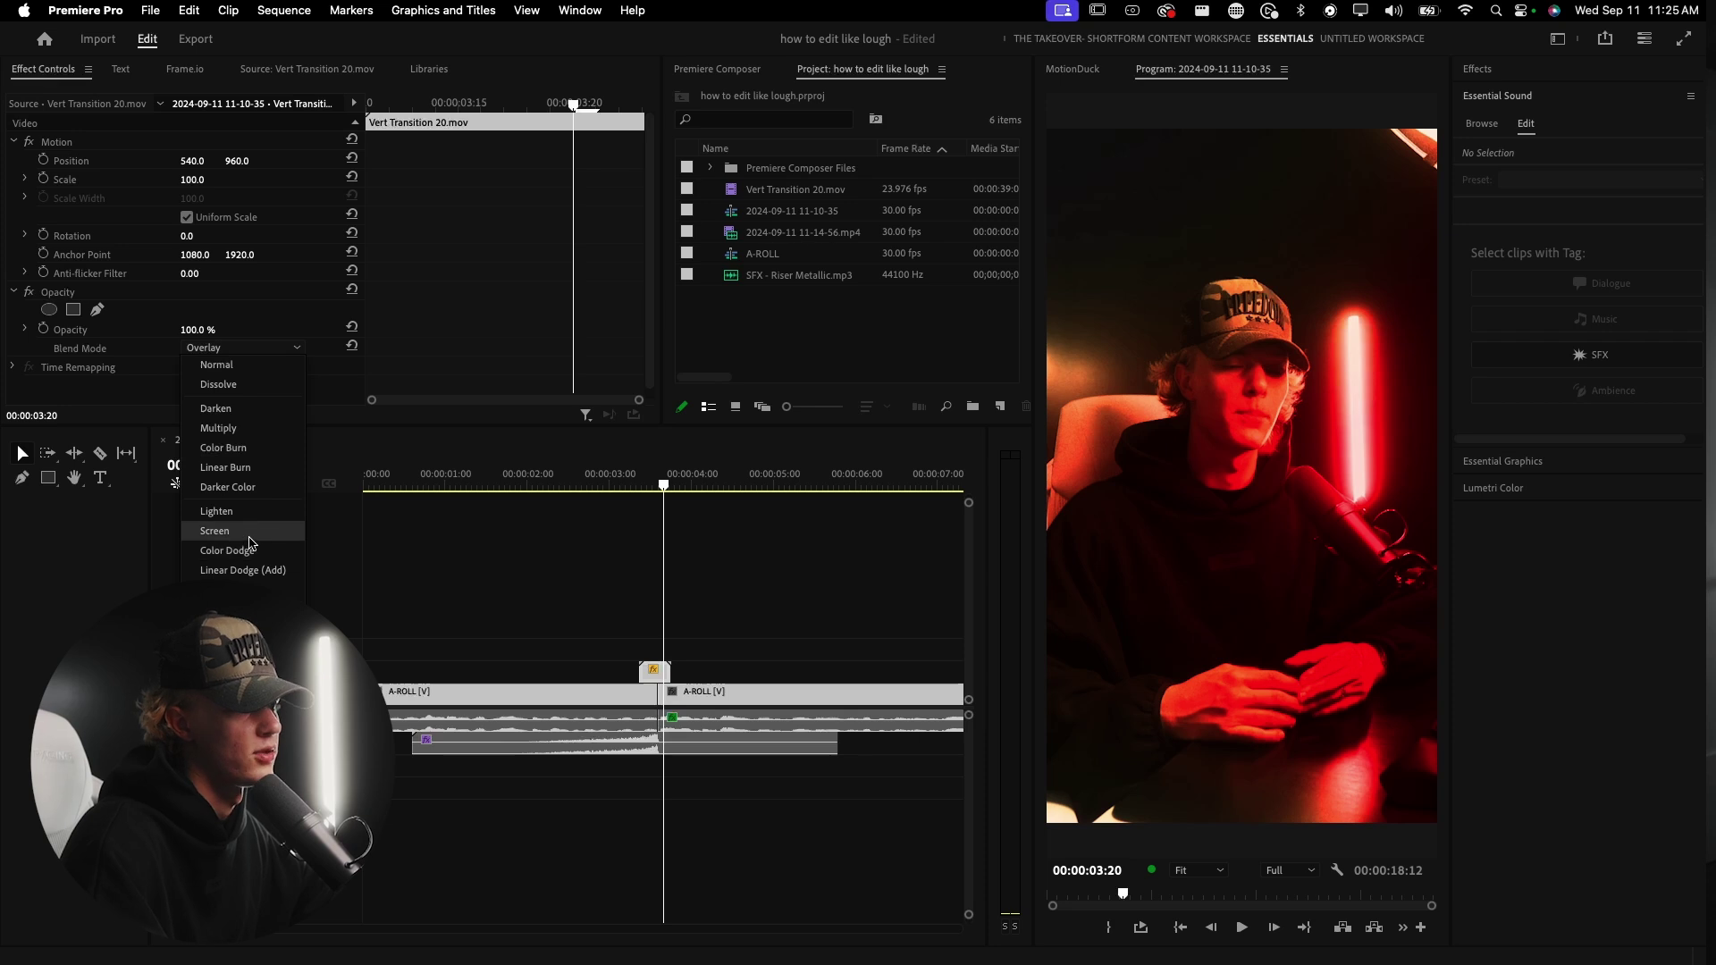
click(258, 541)
- Move the Vert Transition 20.mov clip up one video track, keep it spanning the first cut, and play it back
click(657, 672)
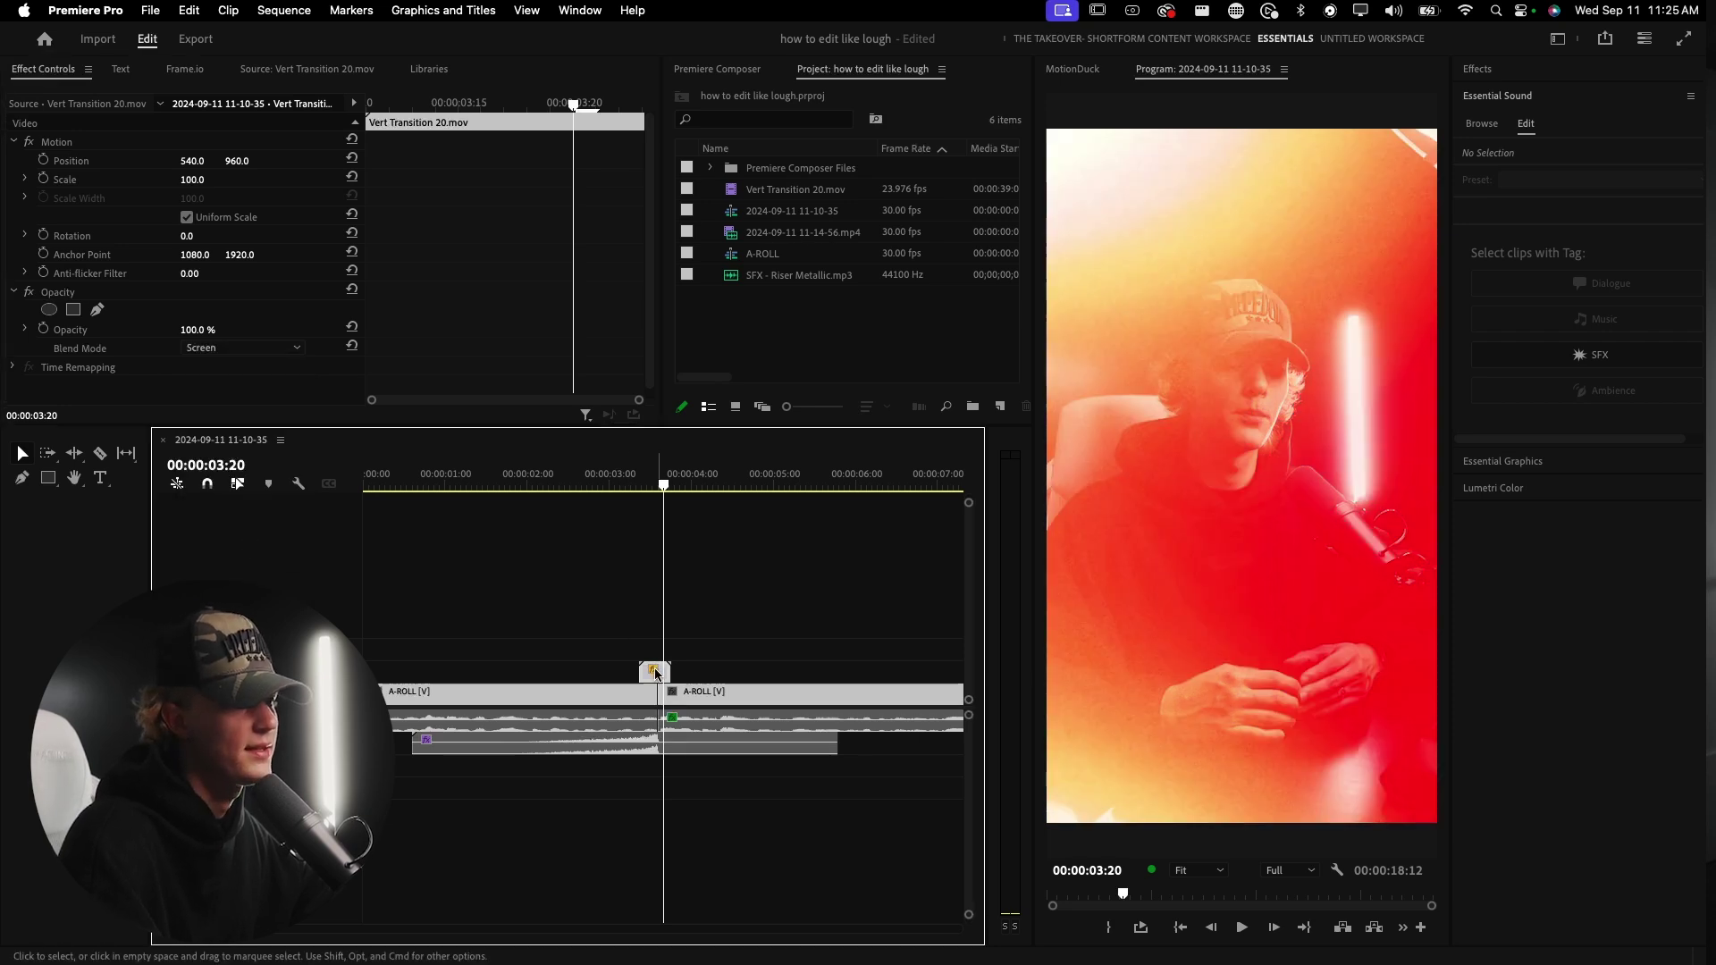
key(minus)
drag(502, 651, 552, 655)
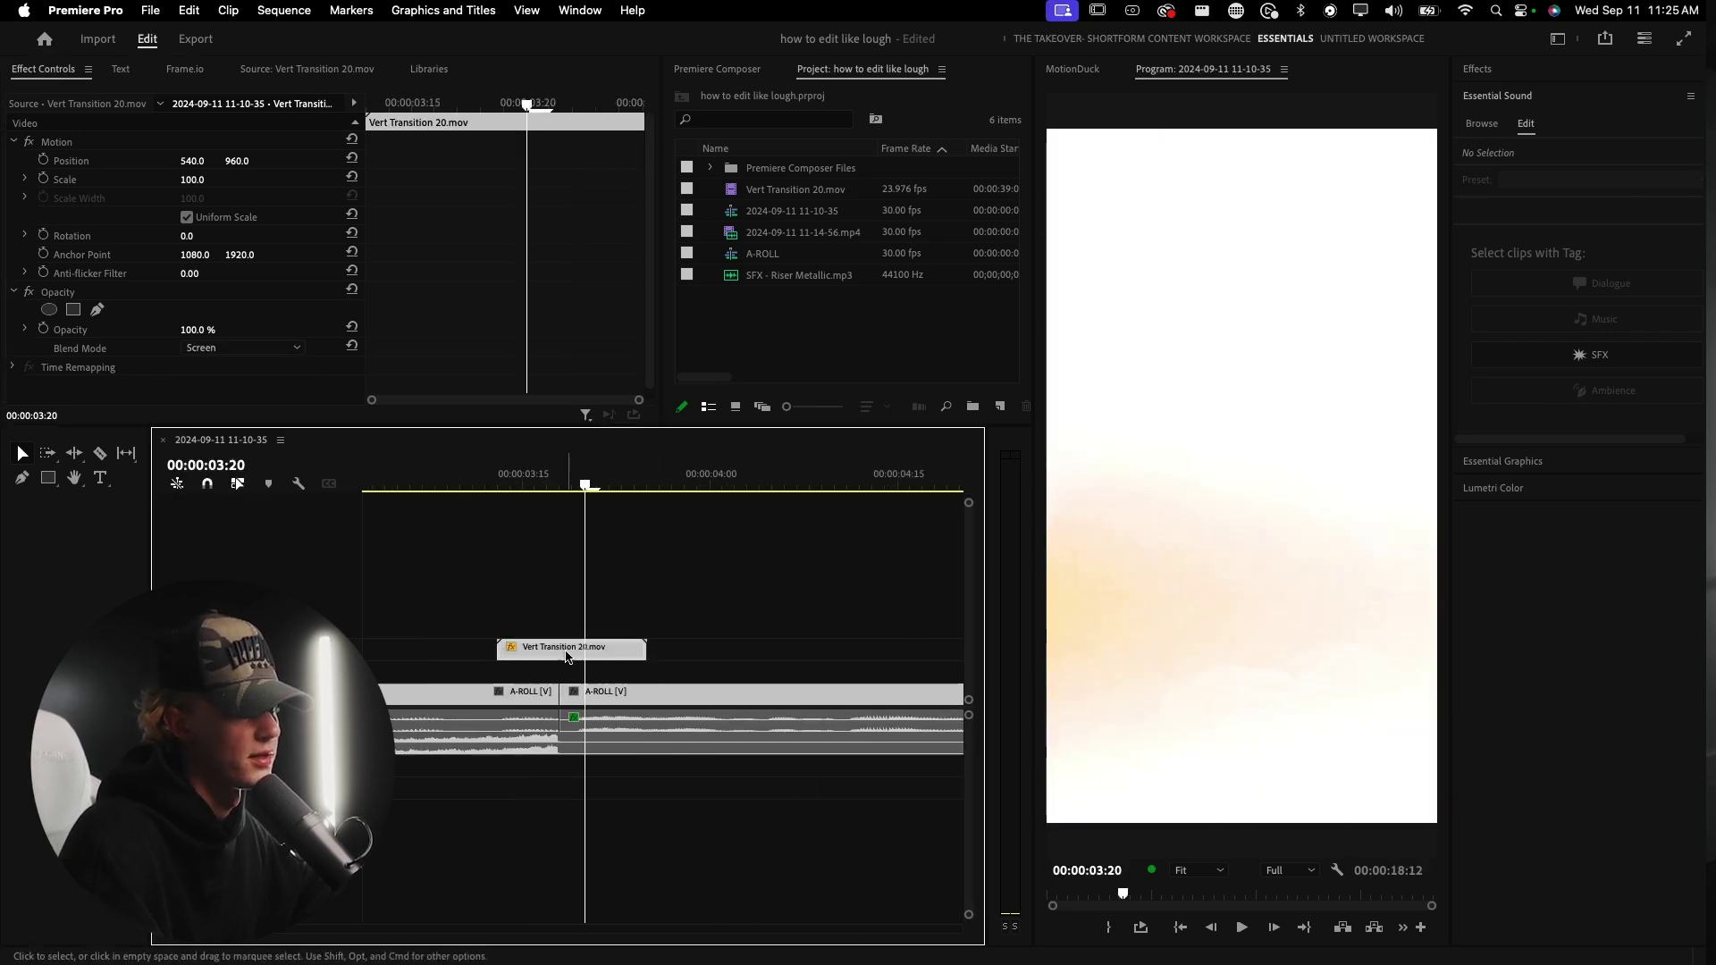
click(422, 469)
key(space)
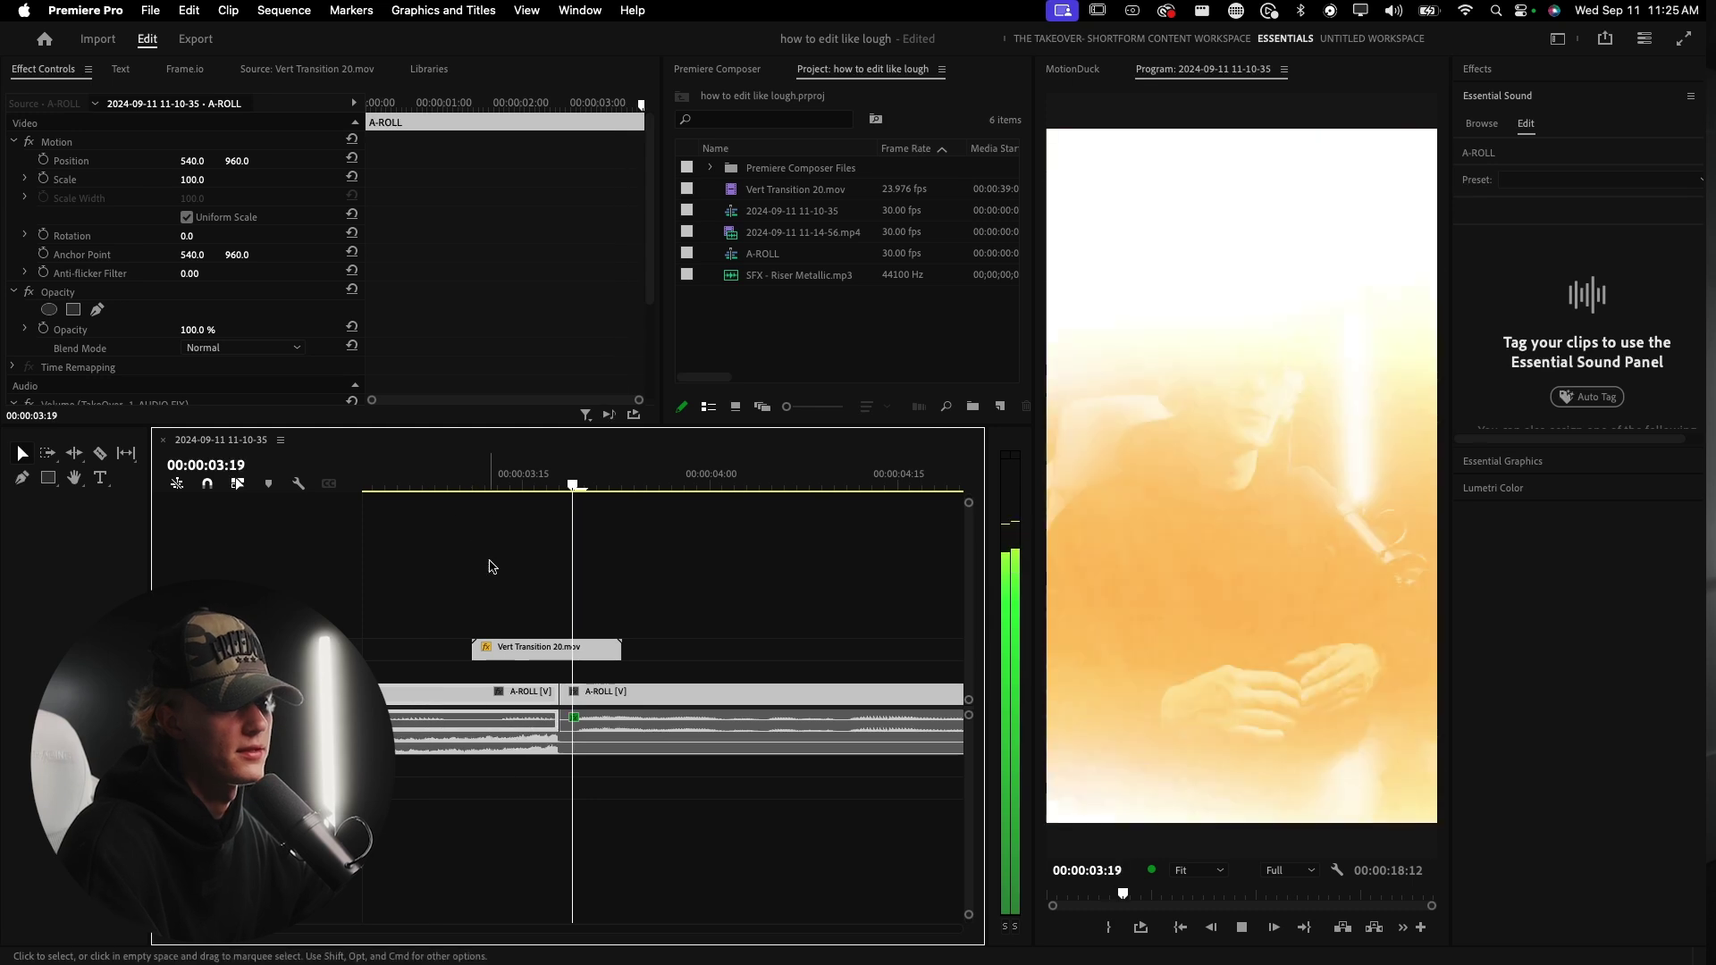
key(space)
- Set the scale of the Vert Transition 20.mov clip to 50 and play back the first cut
key(minus)
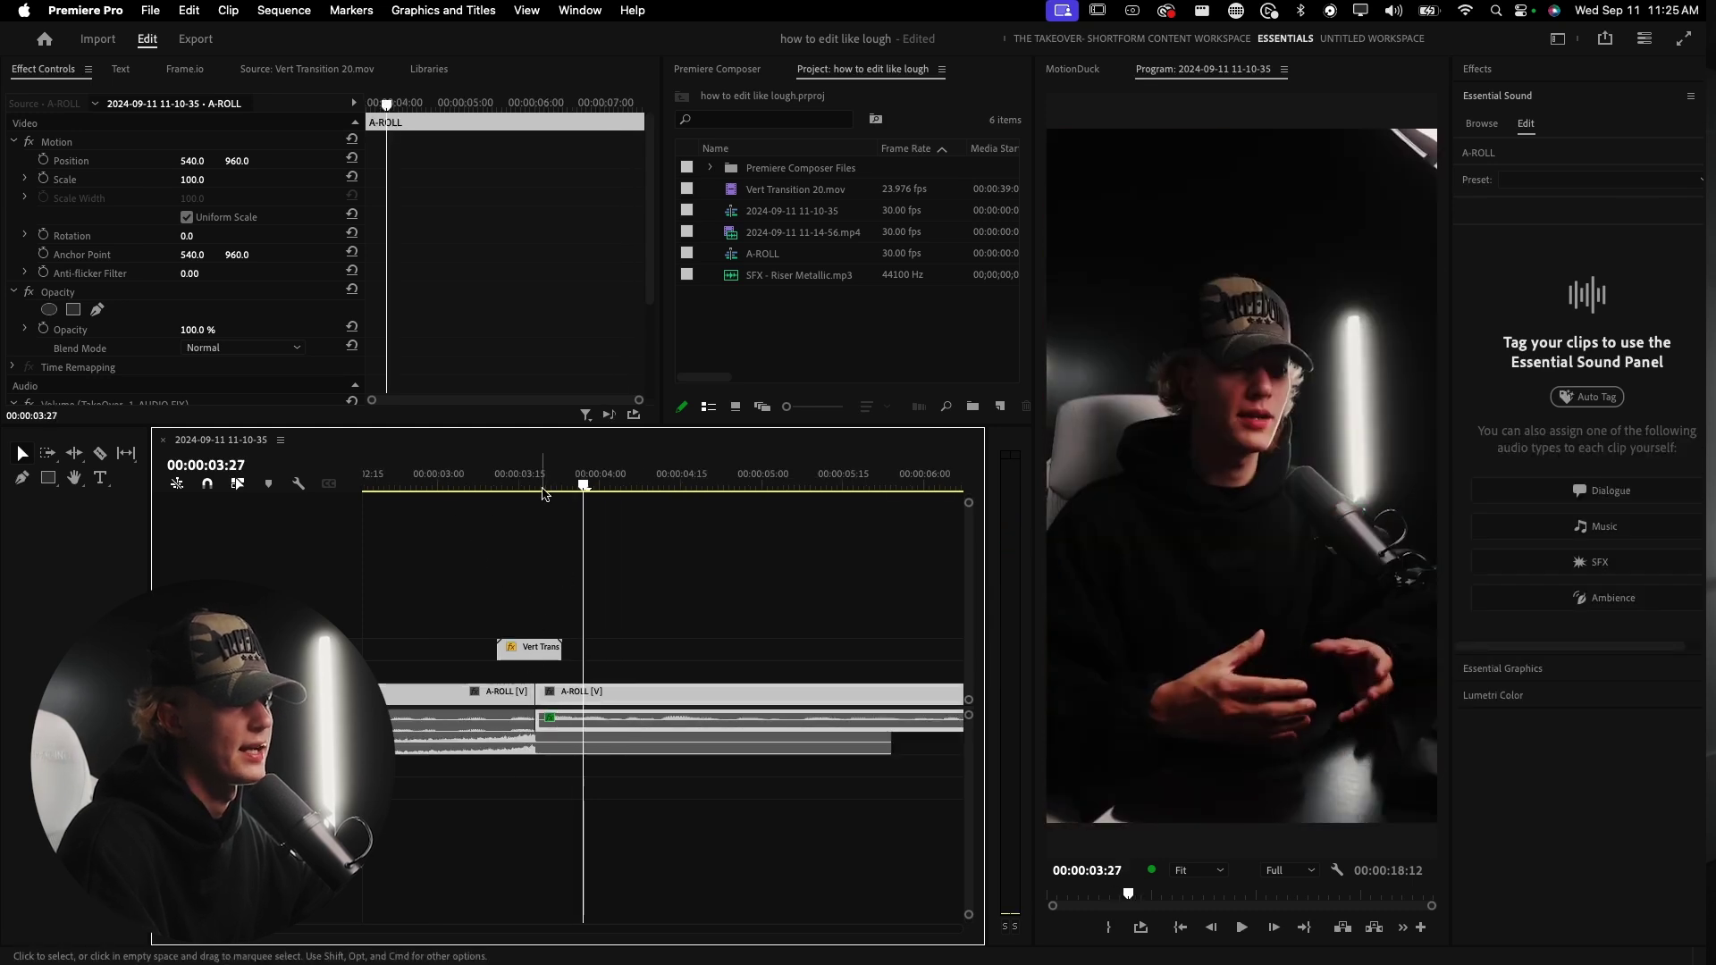
click(544, 485)
click(522, 651)
click(205, 179)
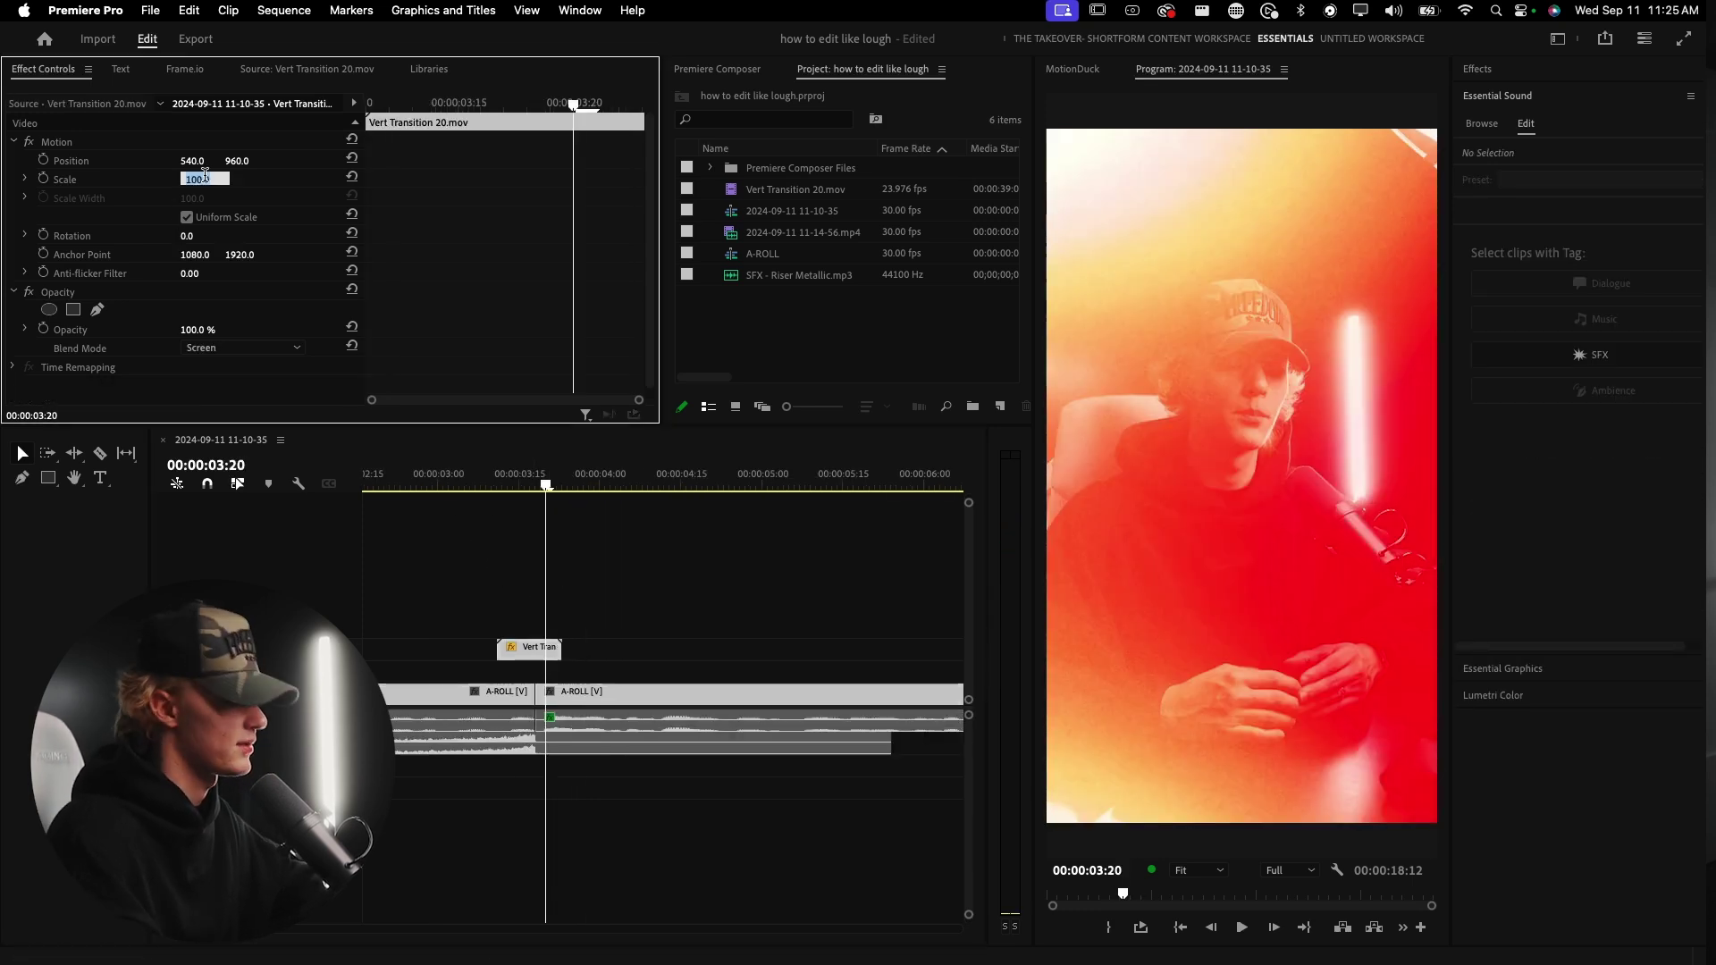
text(50)
key(Return)
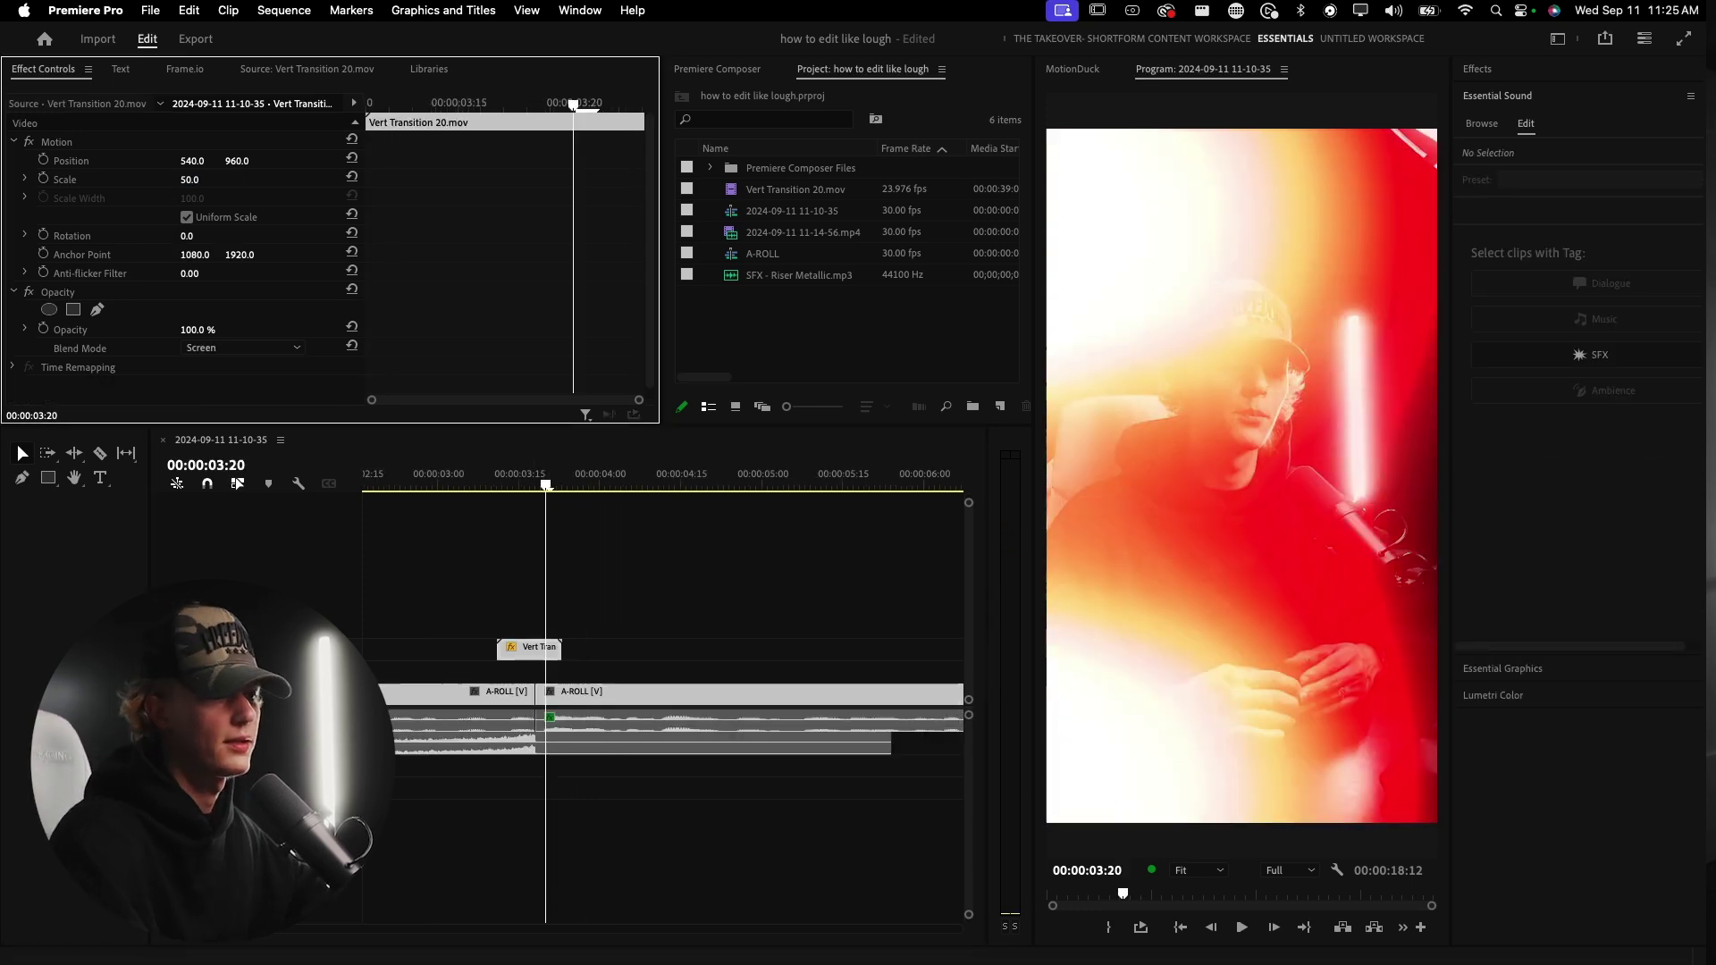
click(444, 474)
key(space)
- Set the speed of the Vert Transition 20.mov clip to 120% and play back the first cut
click(532, 647)
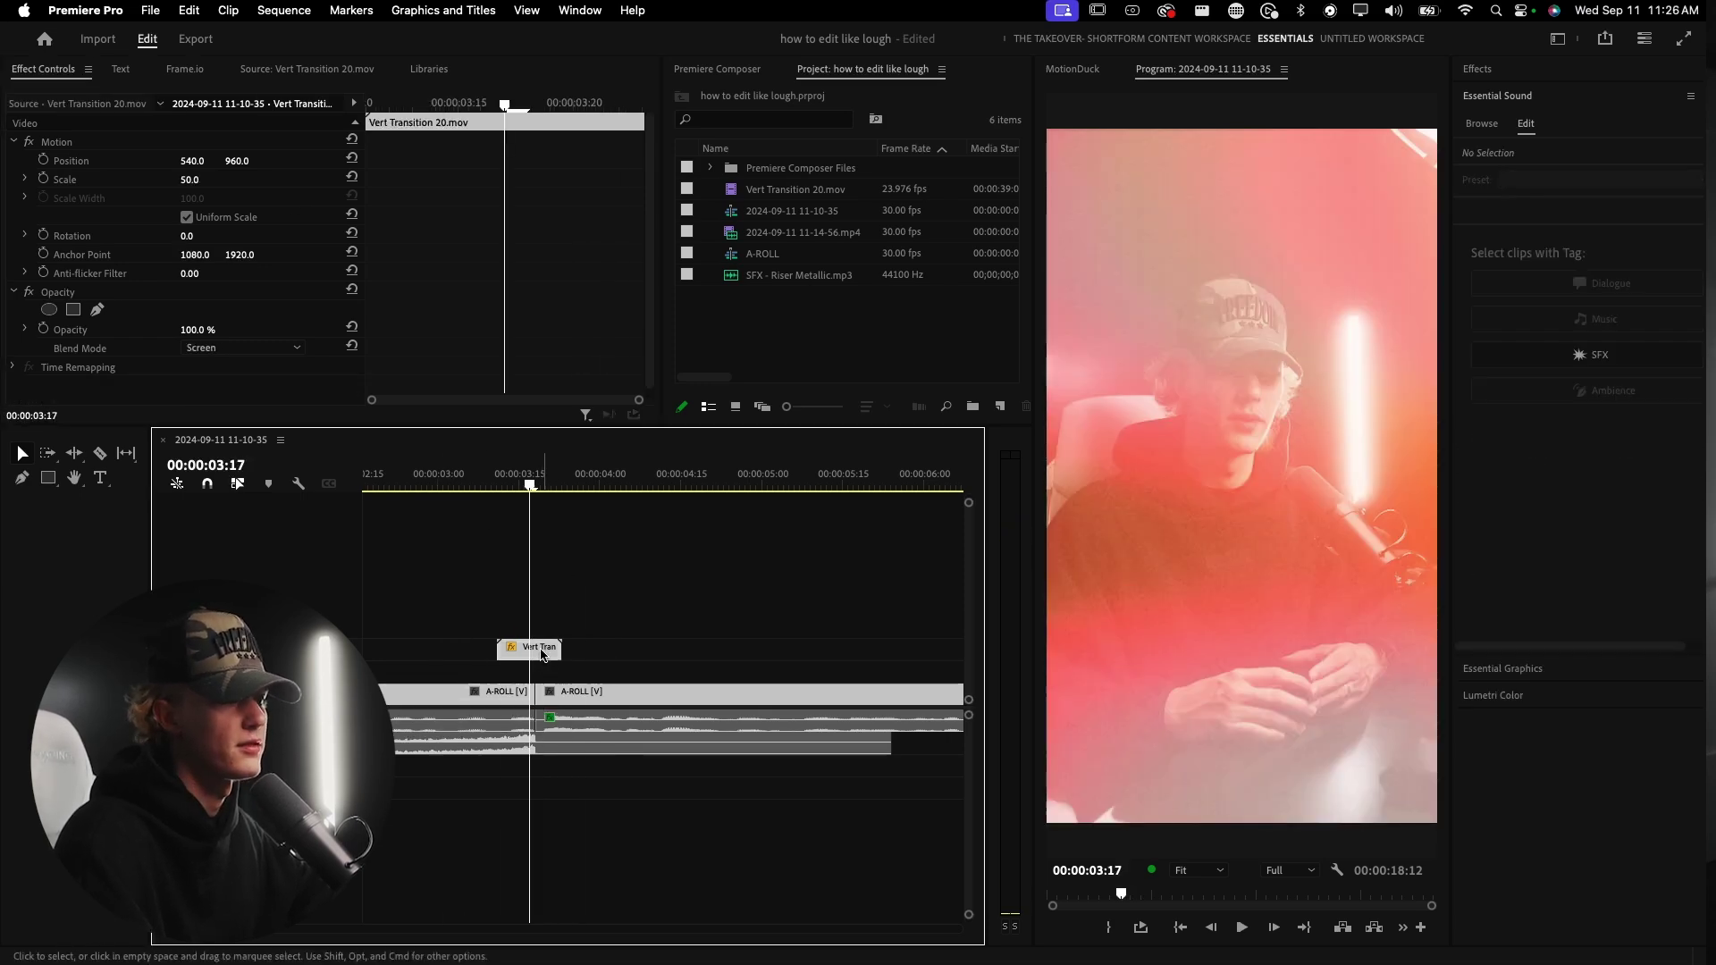
right_click(536, 647)
click(623, 593)
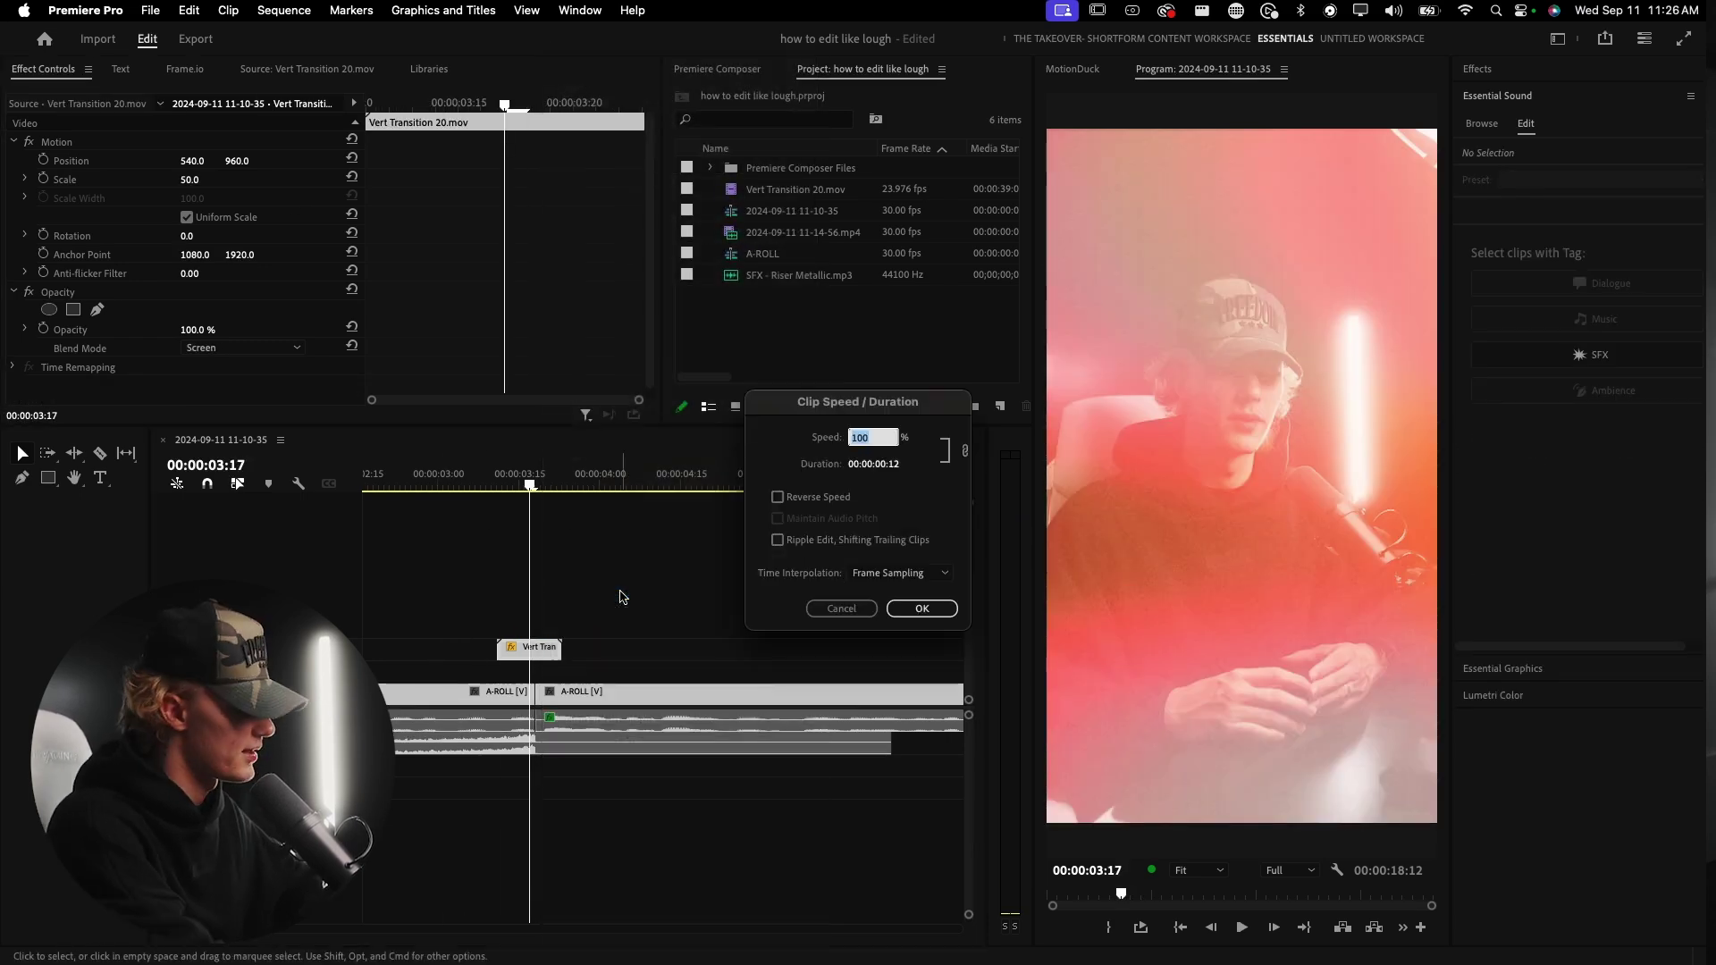
text(120)
key(Return)
click(463, 478)
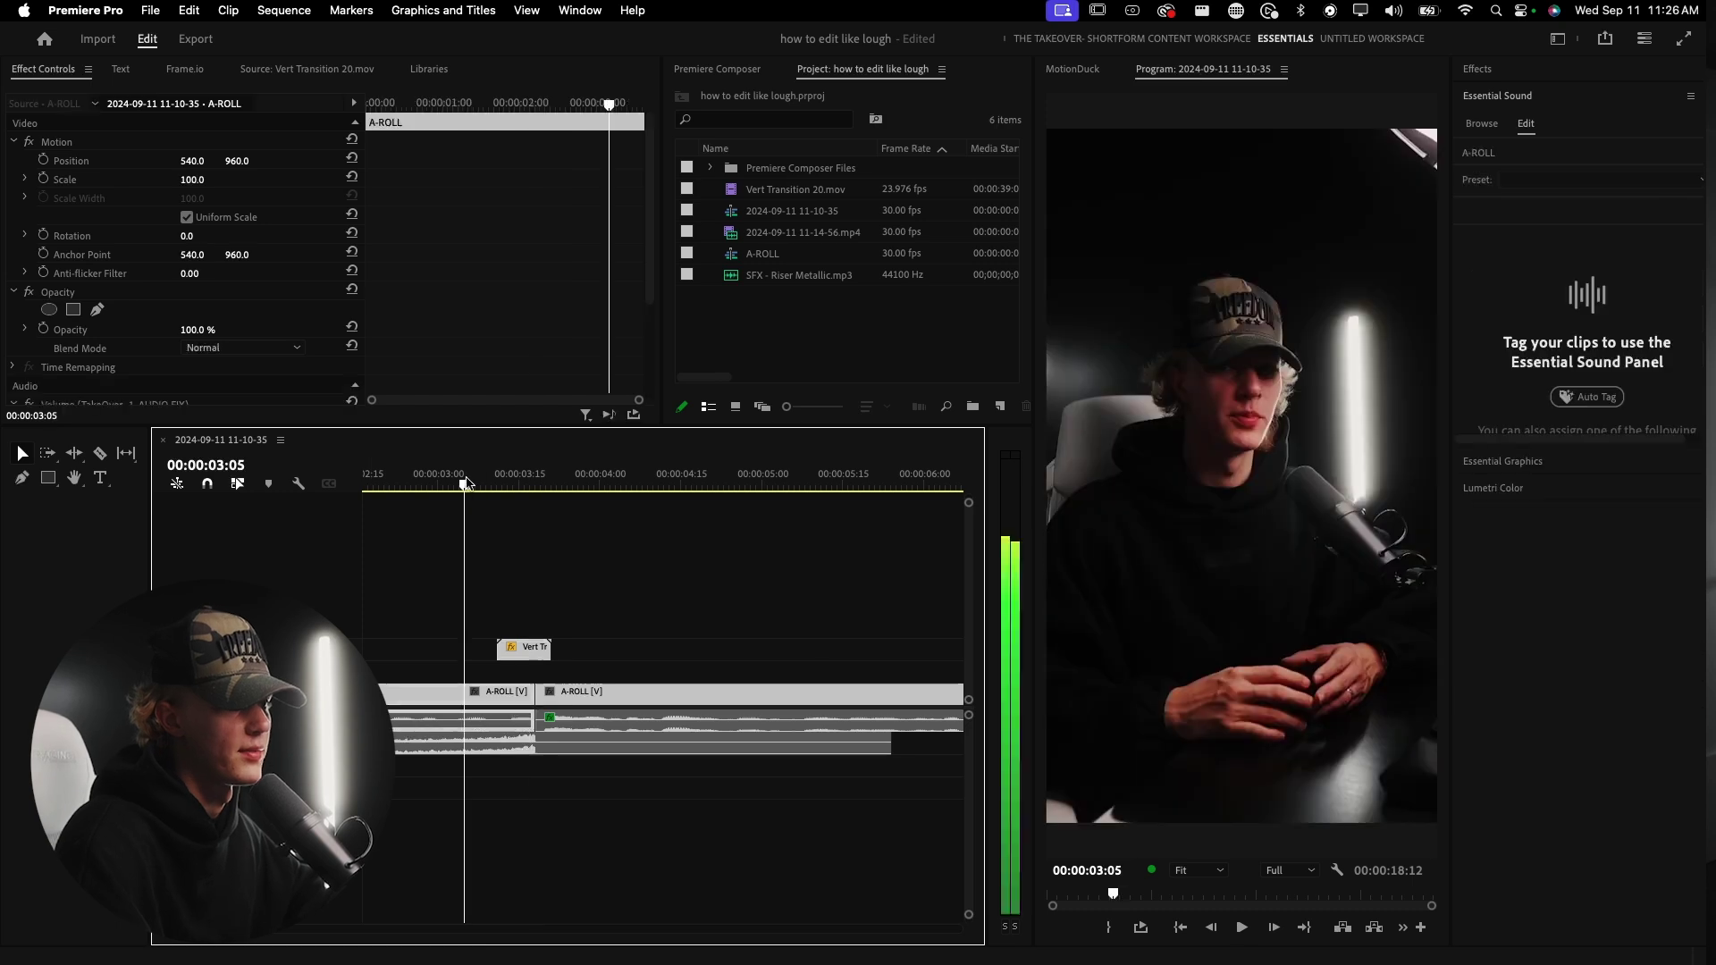
key(space)
key(c)
key(space)
key(minus)
click(534, 649)
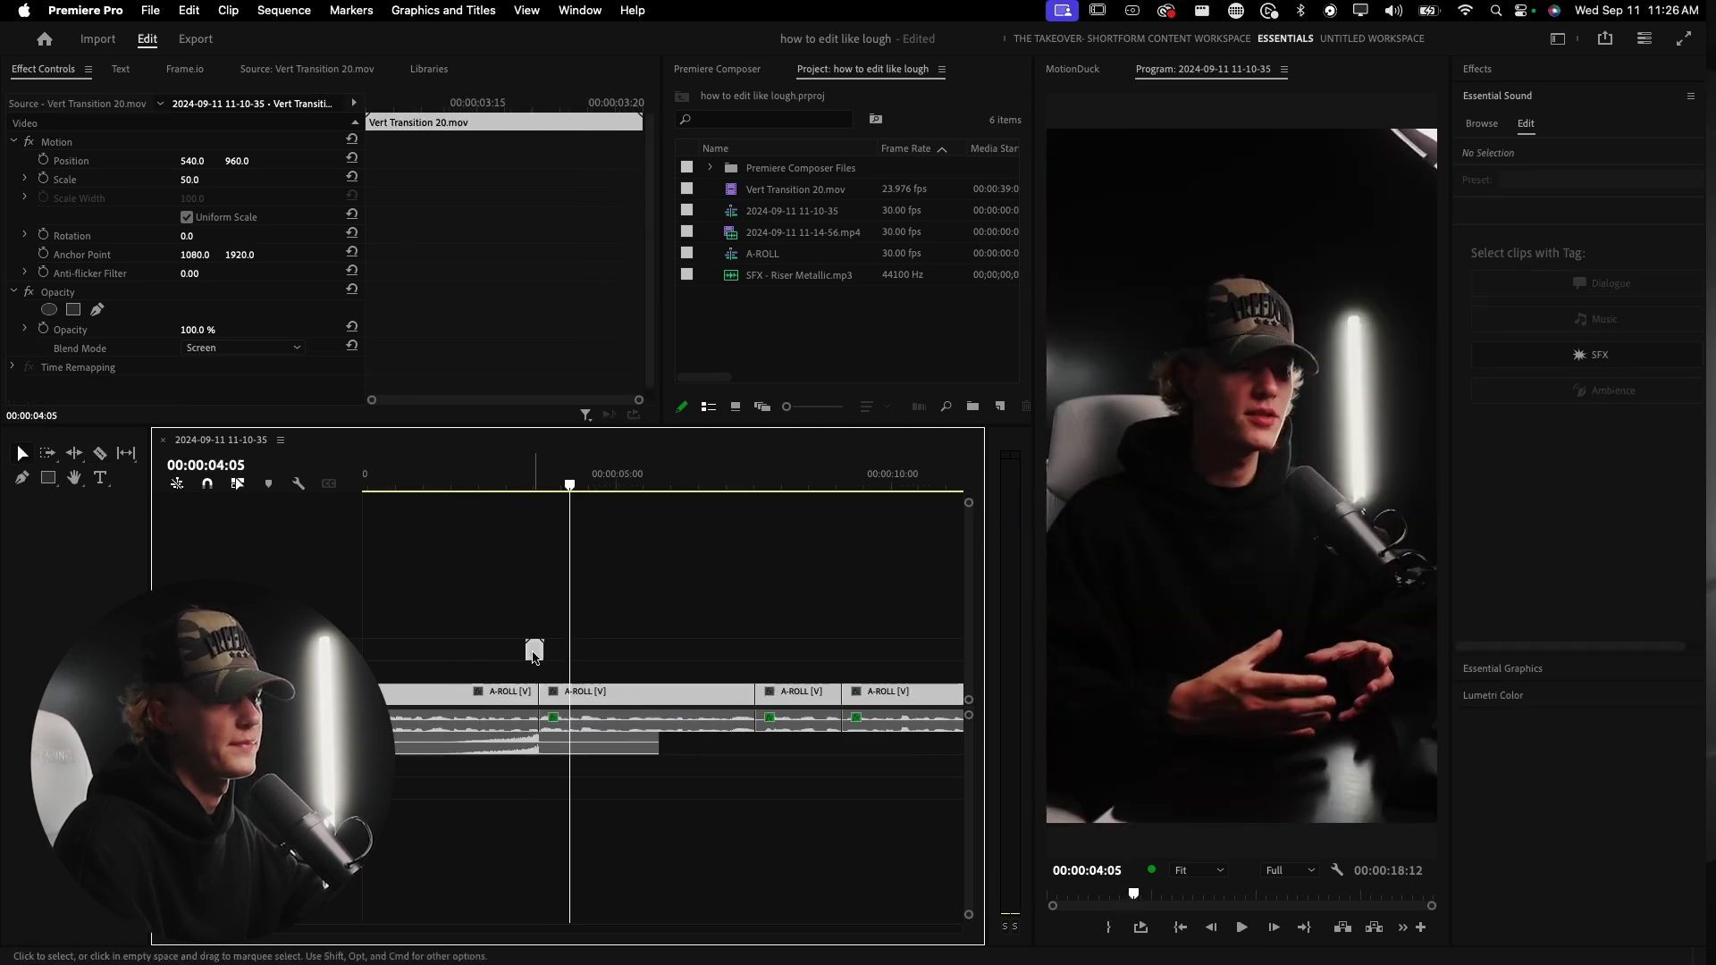
key(minus)
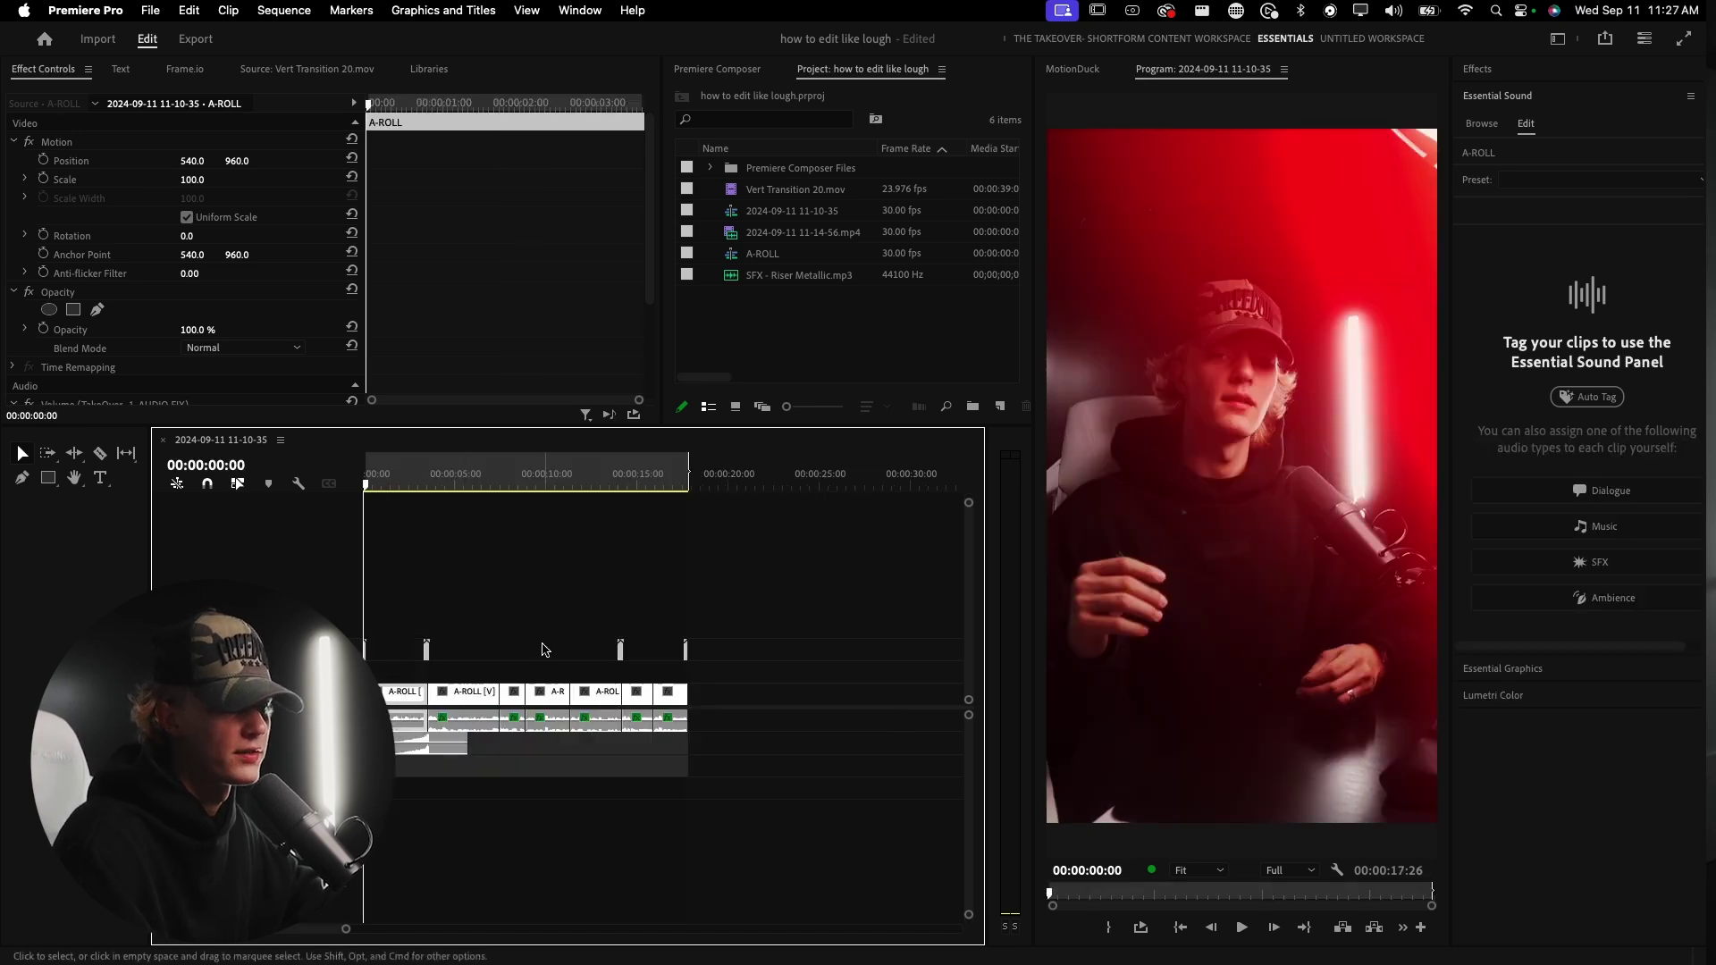
- Play the opening of the sequence to review the transition overlays, and save the project
key(space)
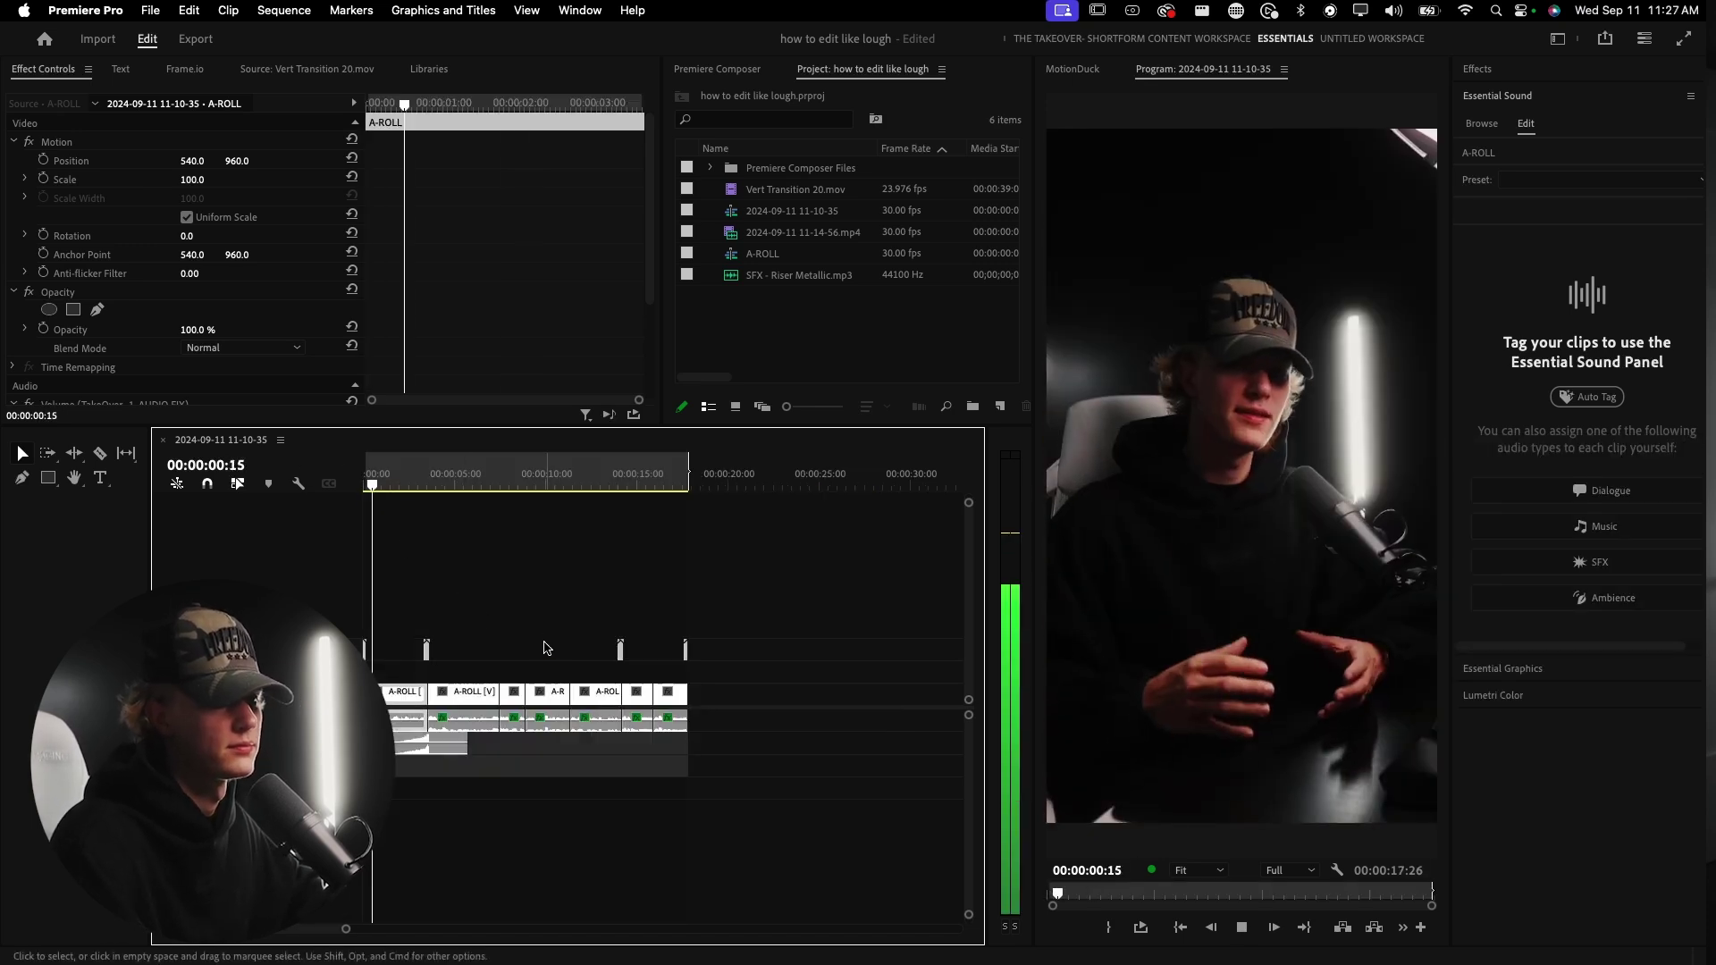
scroll(434, 647, up, 3)
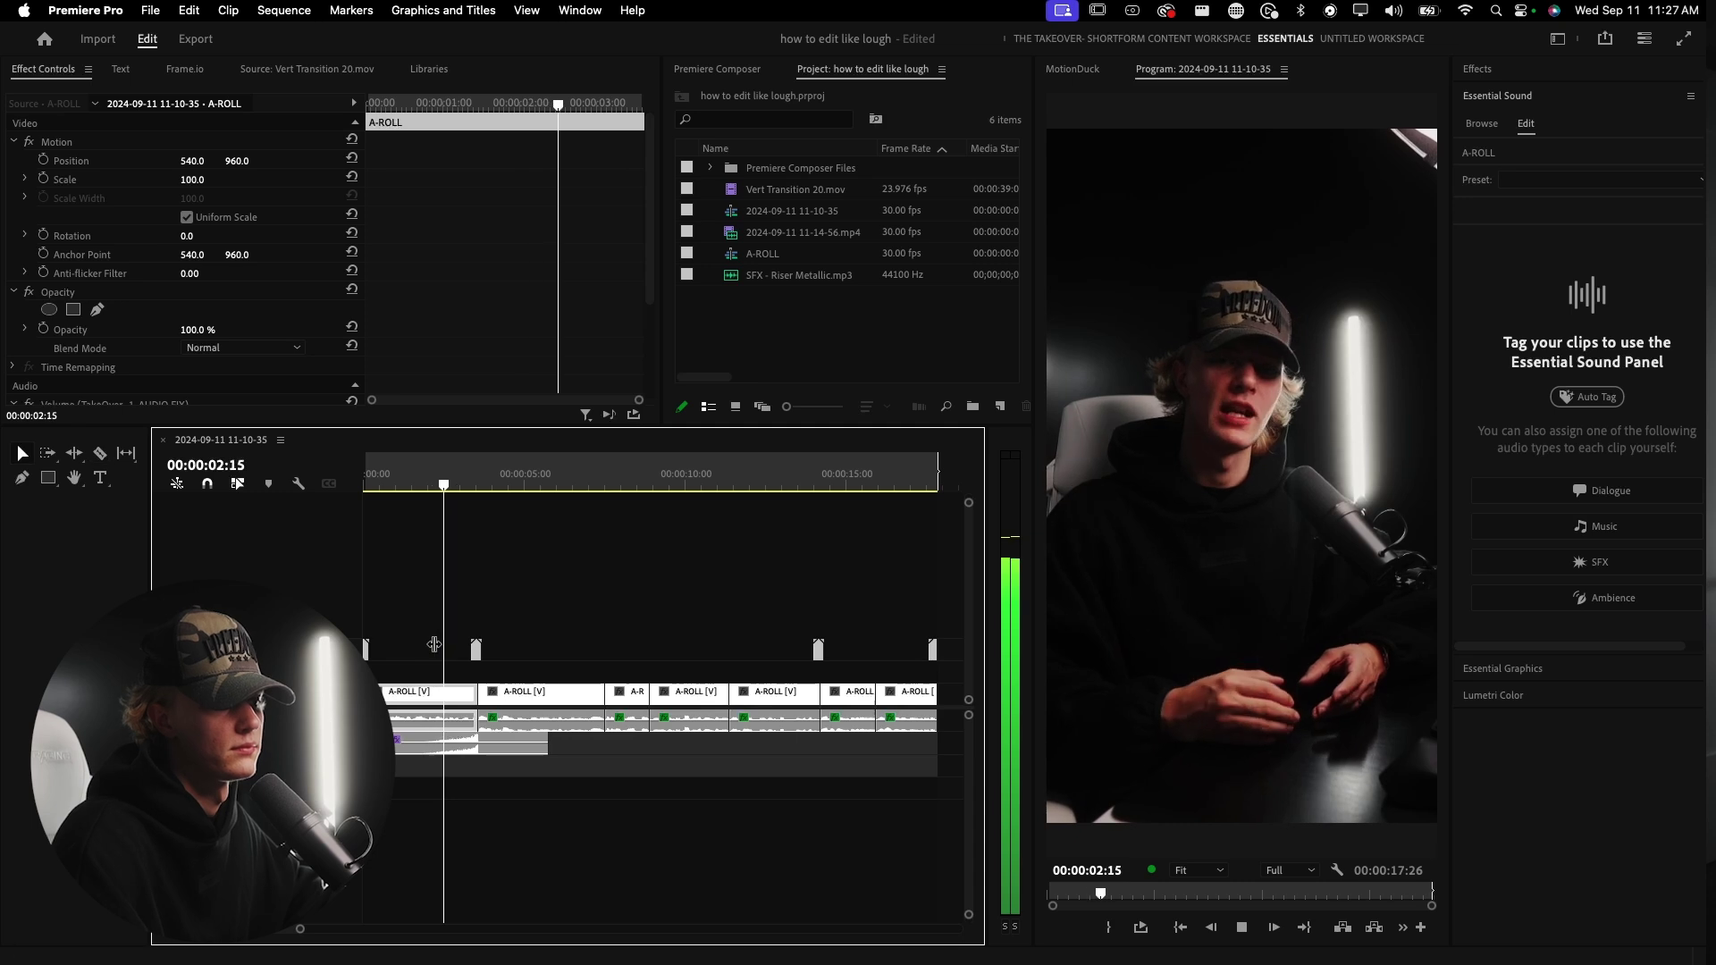
scroll(433, 649, up, 1)
key(space)
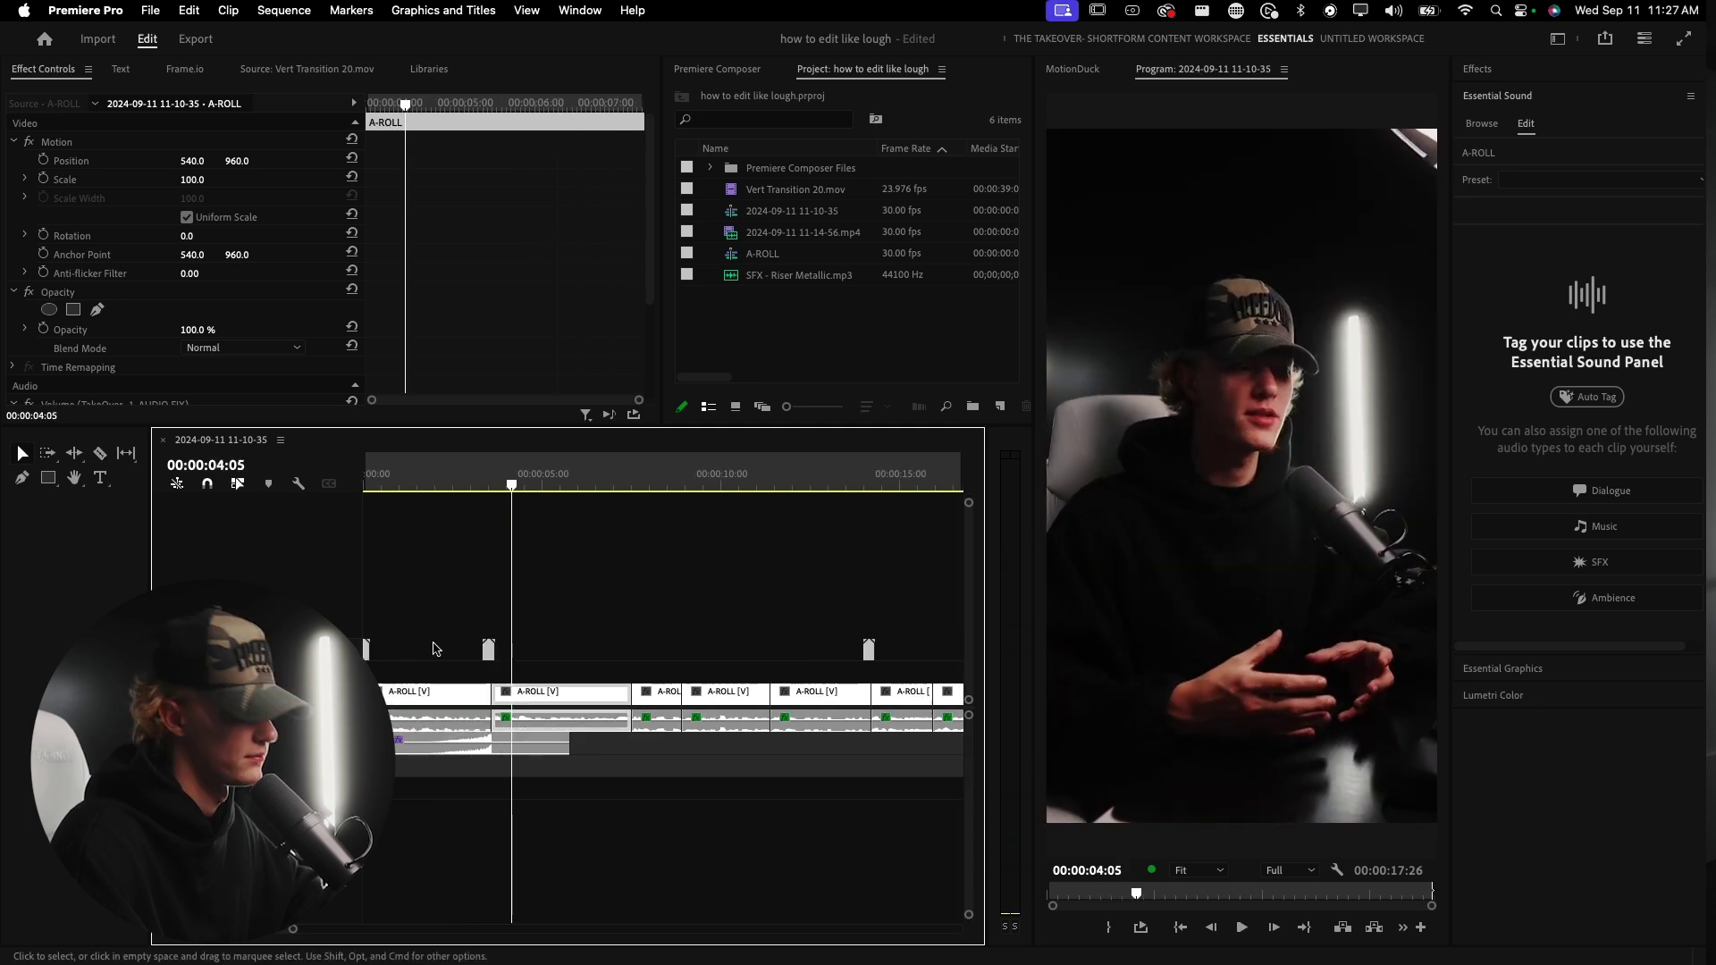
key(super+s)
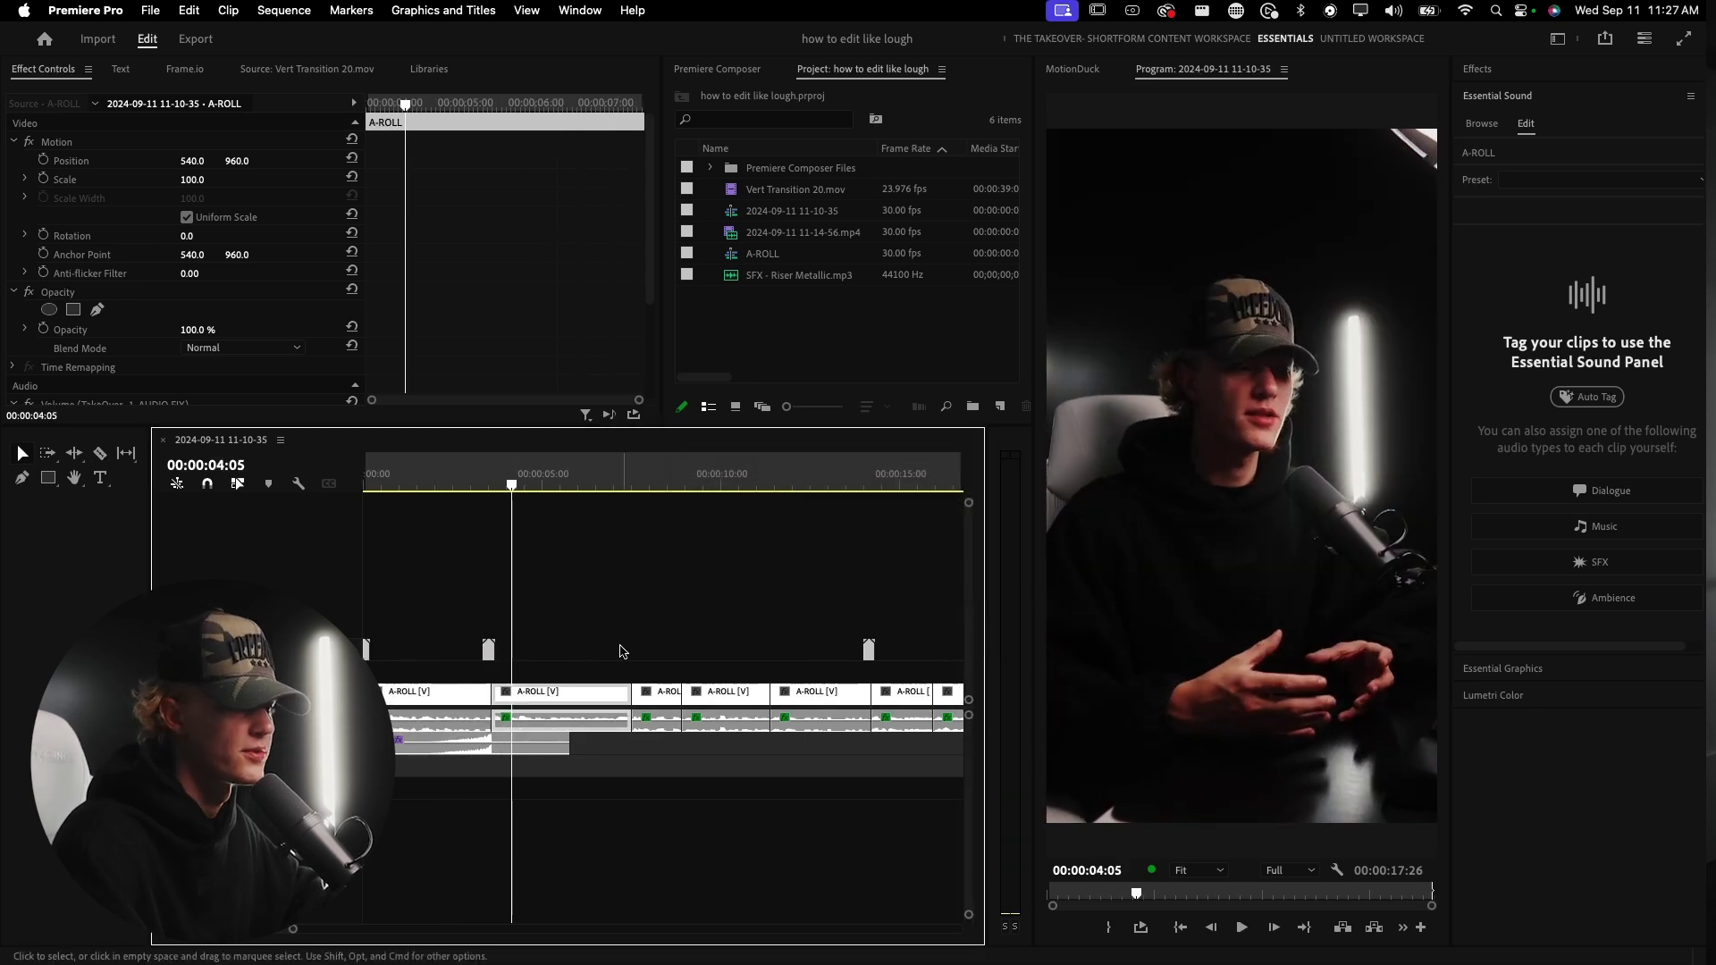
- Apply the TakeOver- 2. 100-110 Scale preset to the first A-ROLL clip and play it back from the start
key(Home)
key(backslash)
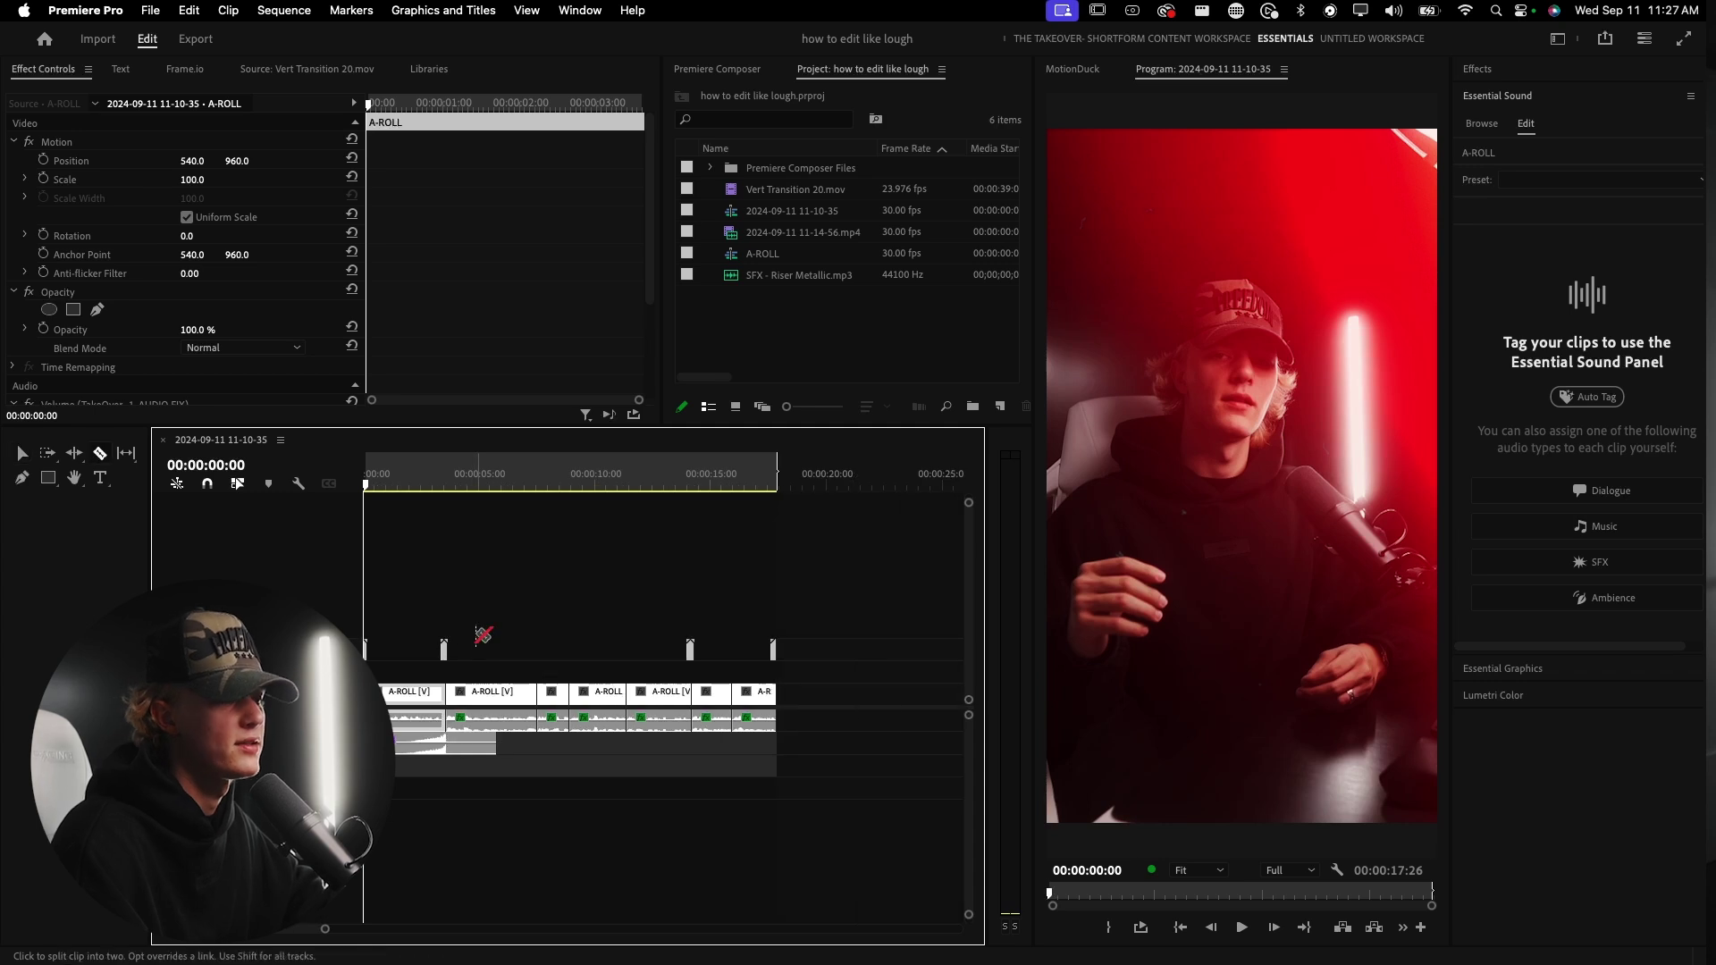
click(1477, 68)
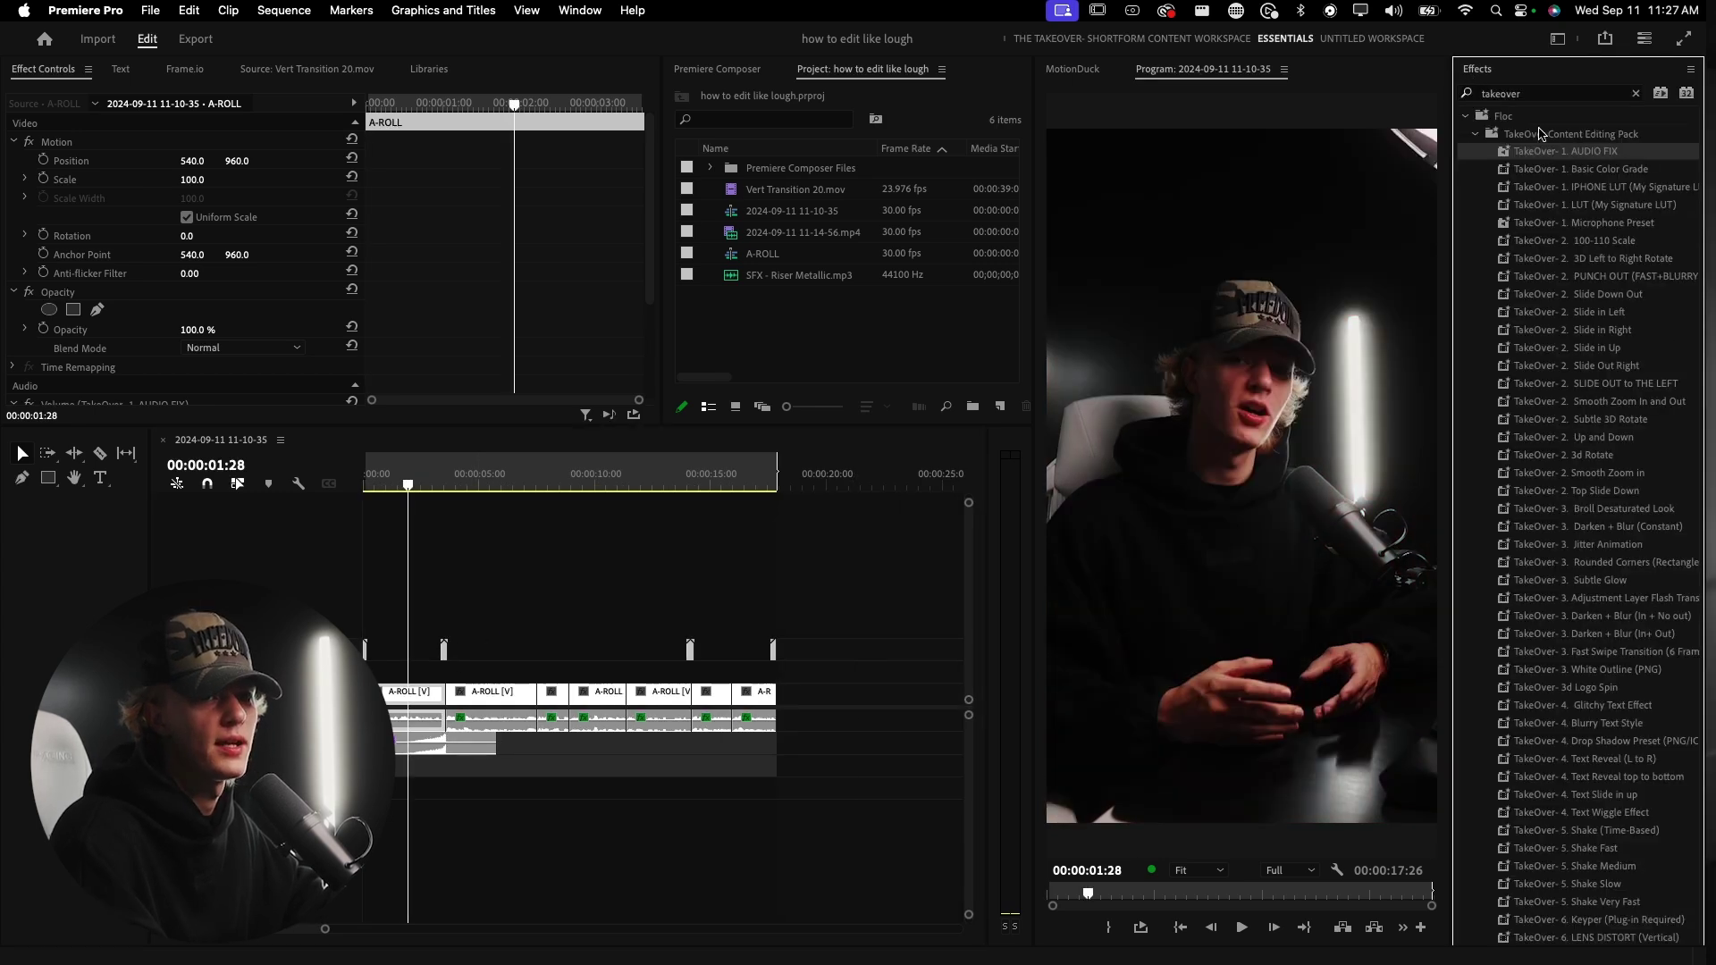
click(1624, 239)
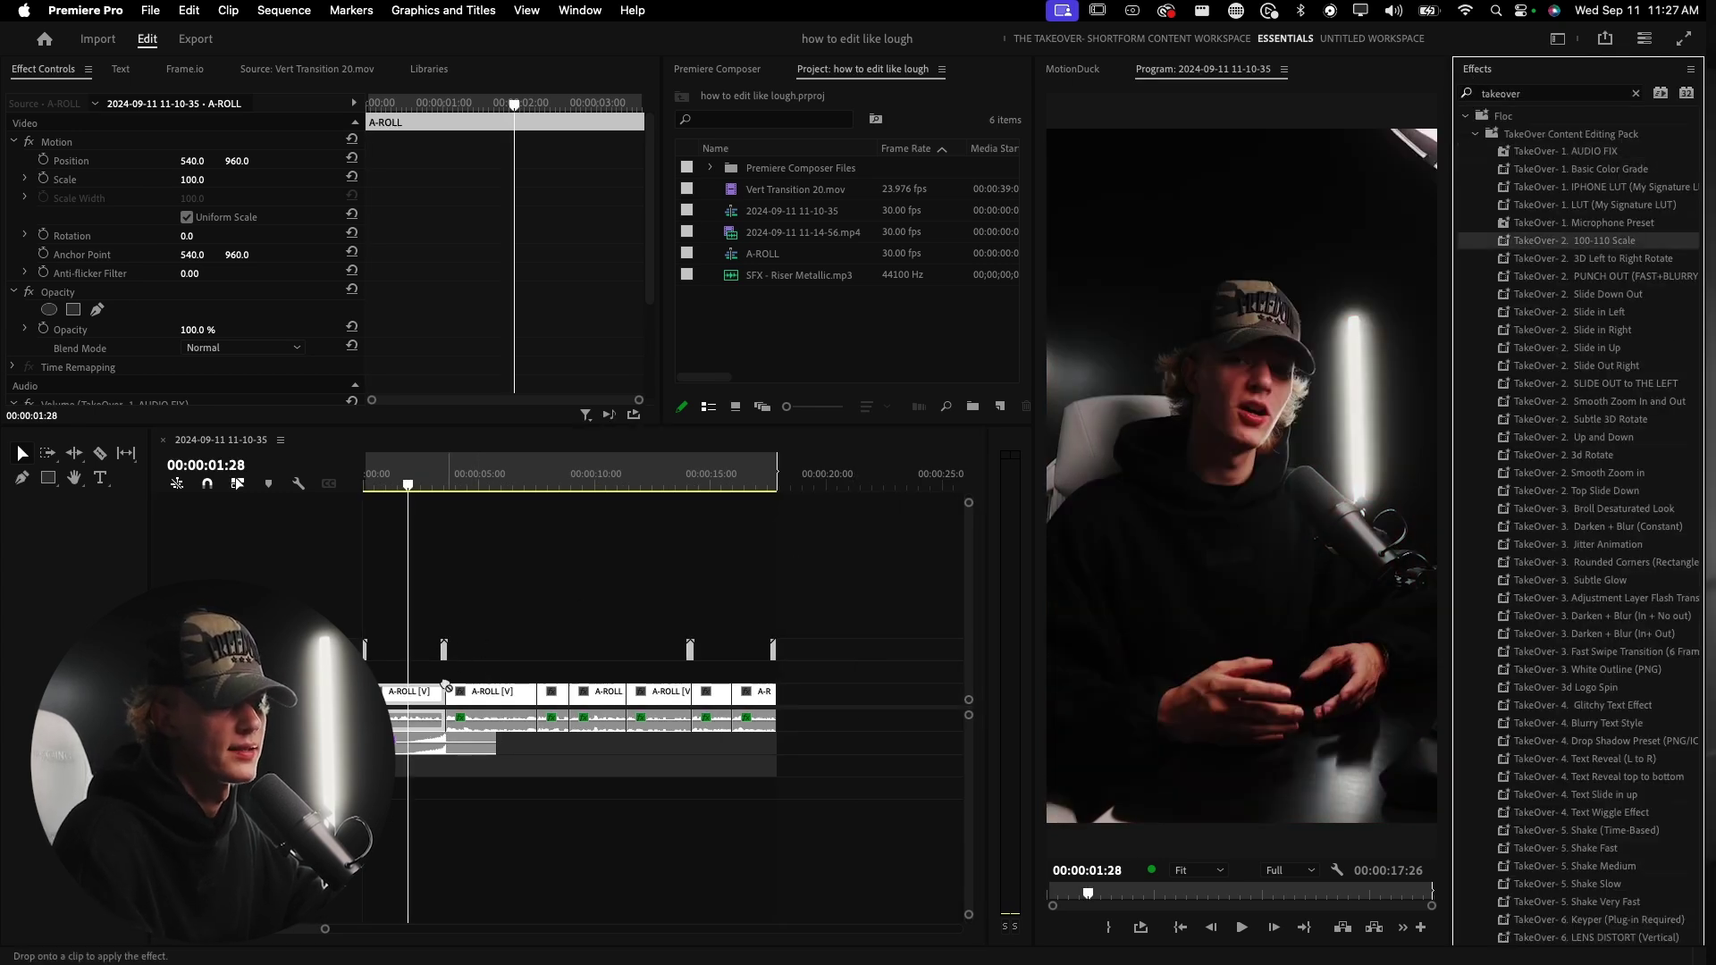
drag(446, 687, 443, 690)
key(Home)
key(space)
key(c)
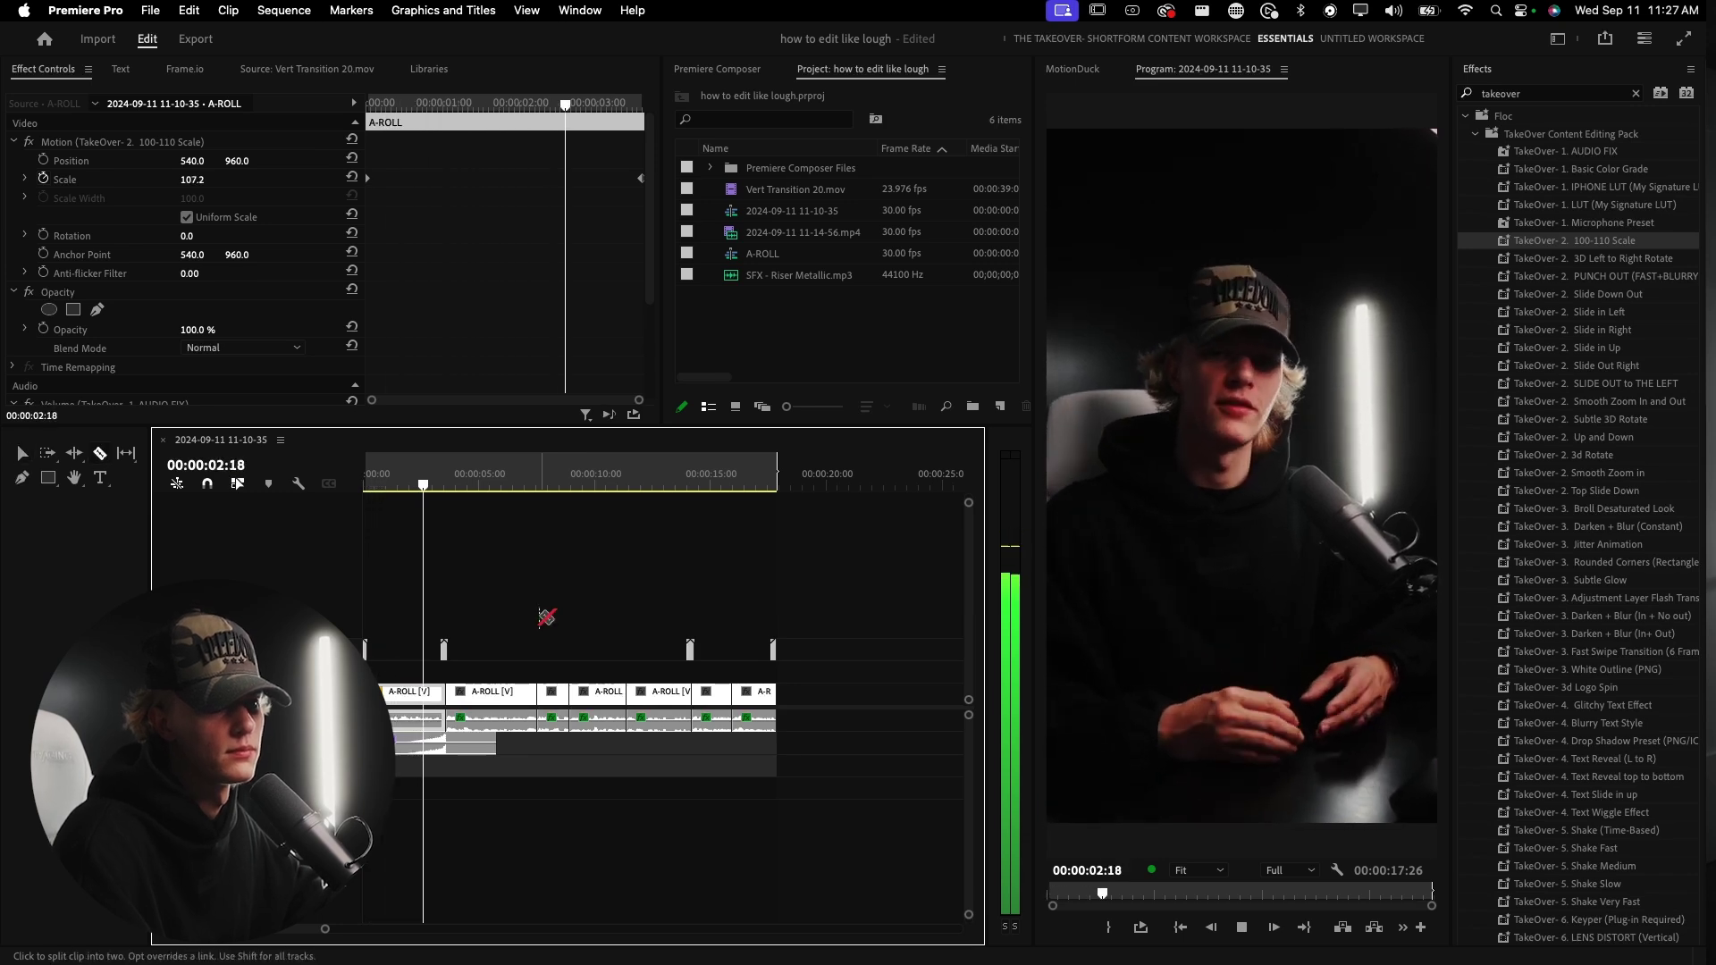
key(space)
key(v)
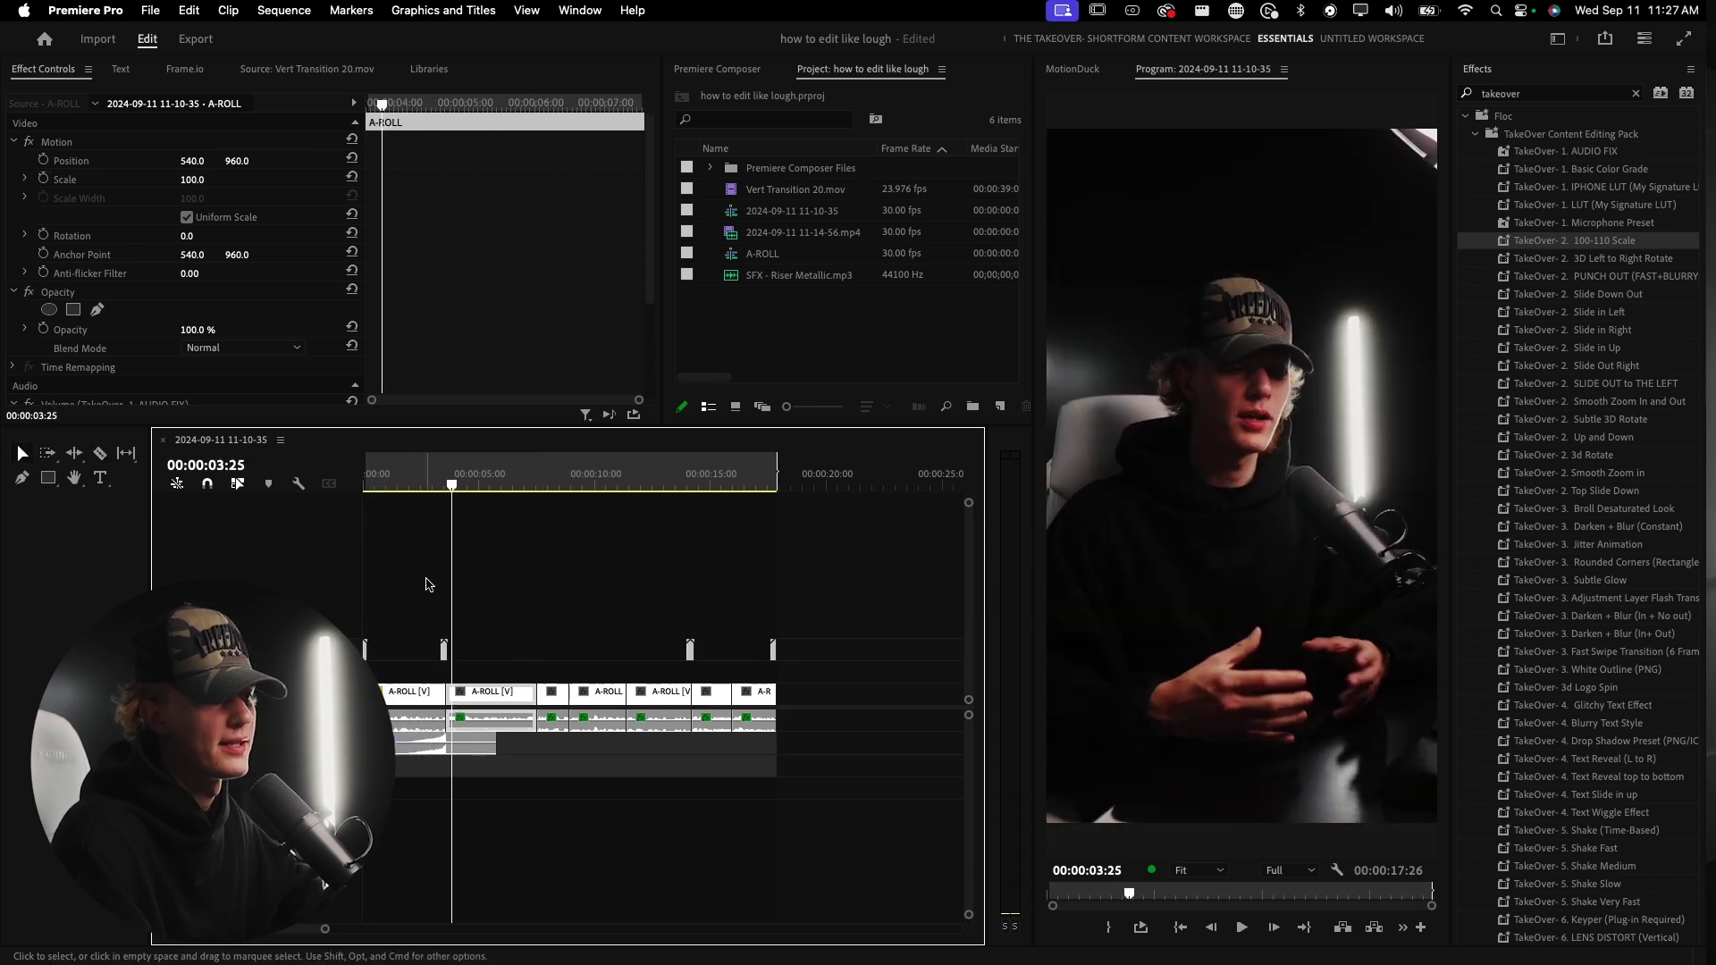
- Reset the preset's scale animation on the first A-ROLL clip and undo the trial keyframe at 00:00:01:00, returning to the clip's beginning
click(426, 474)
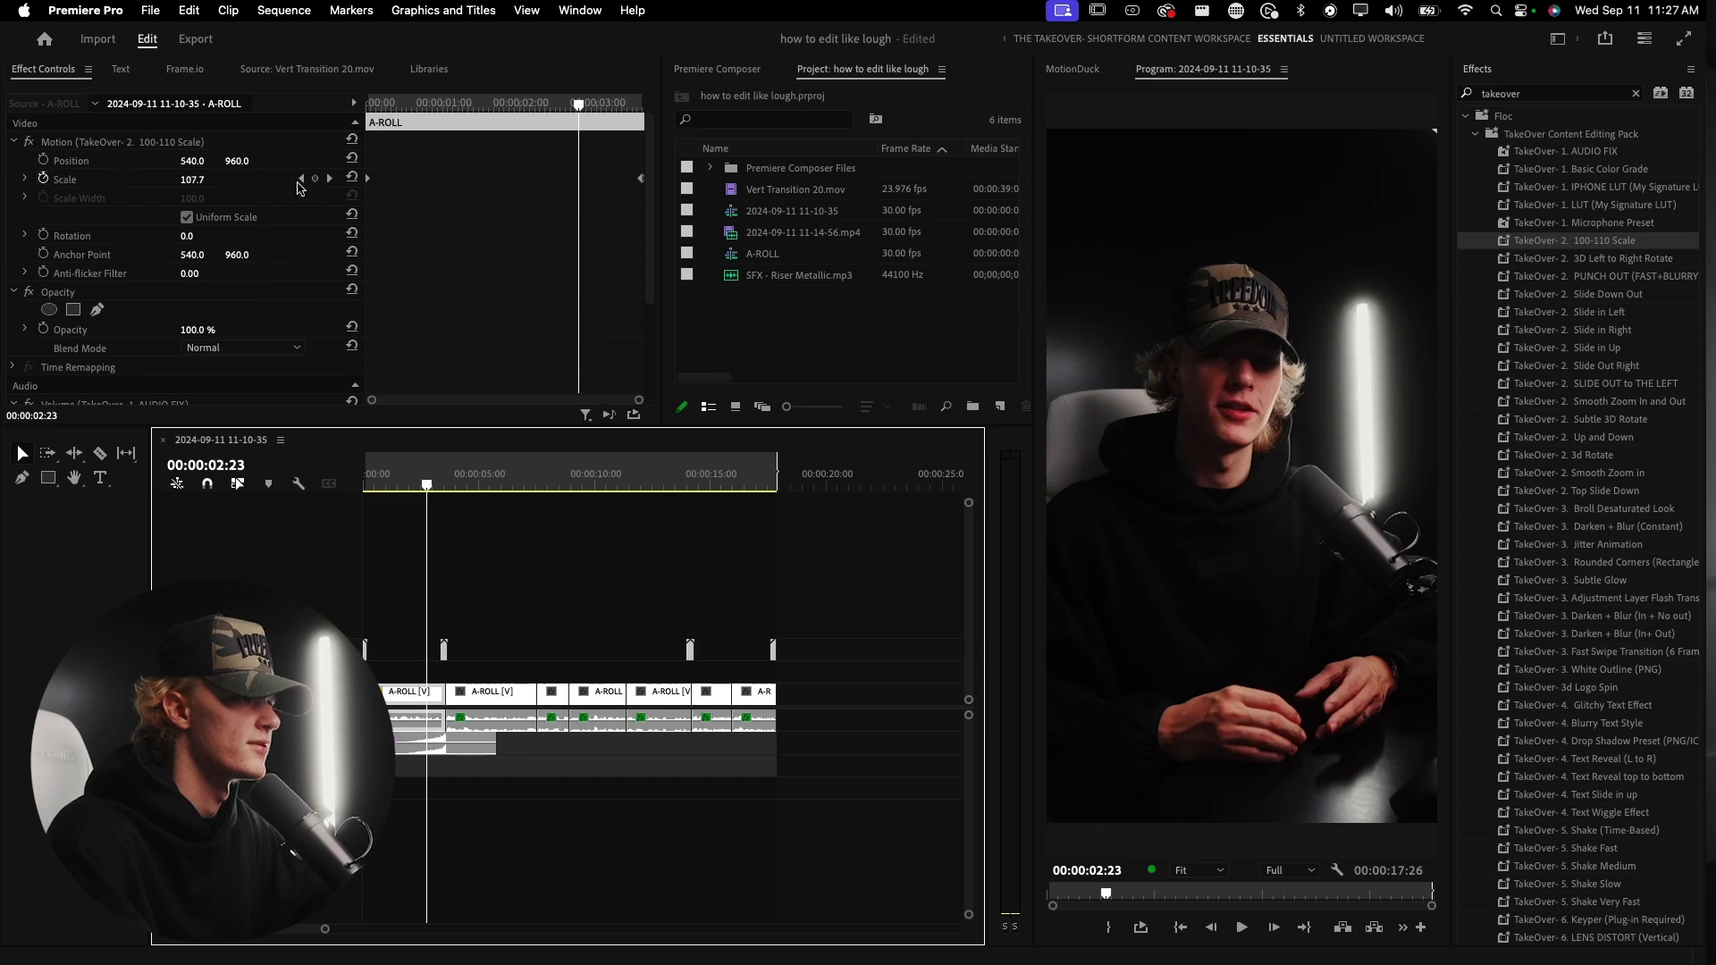
click(353, 178)
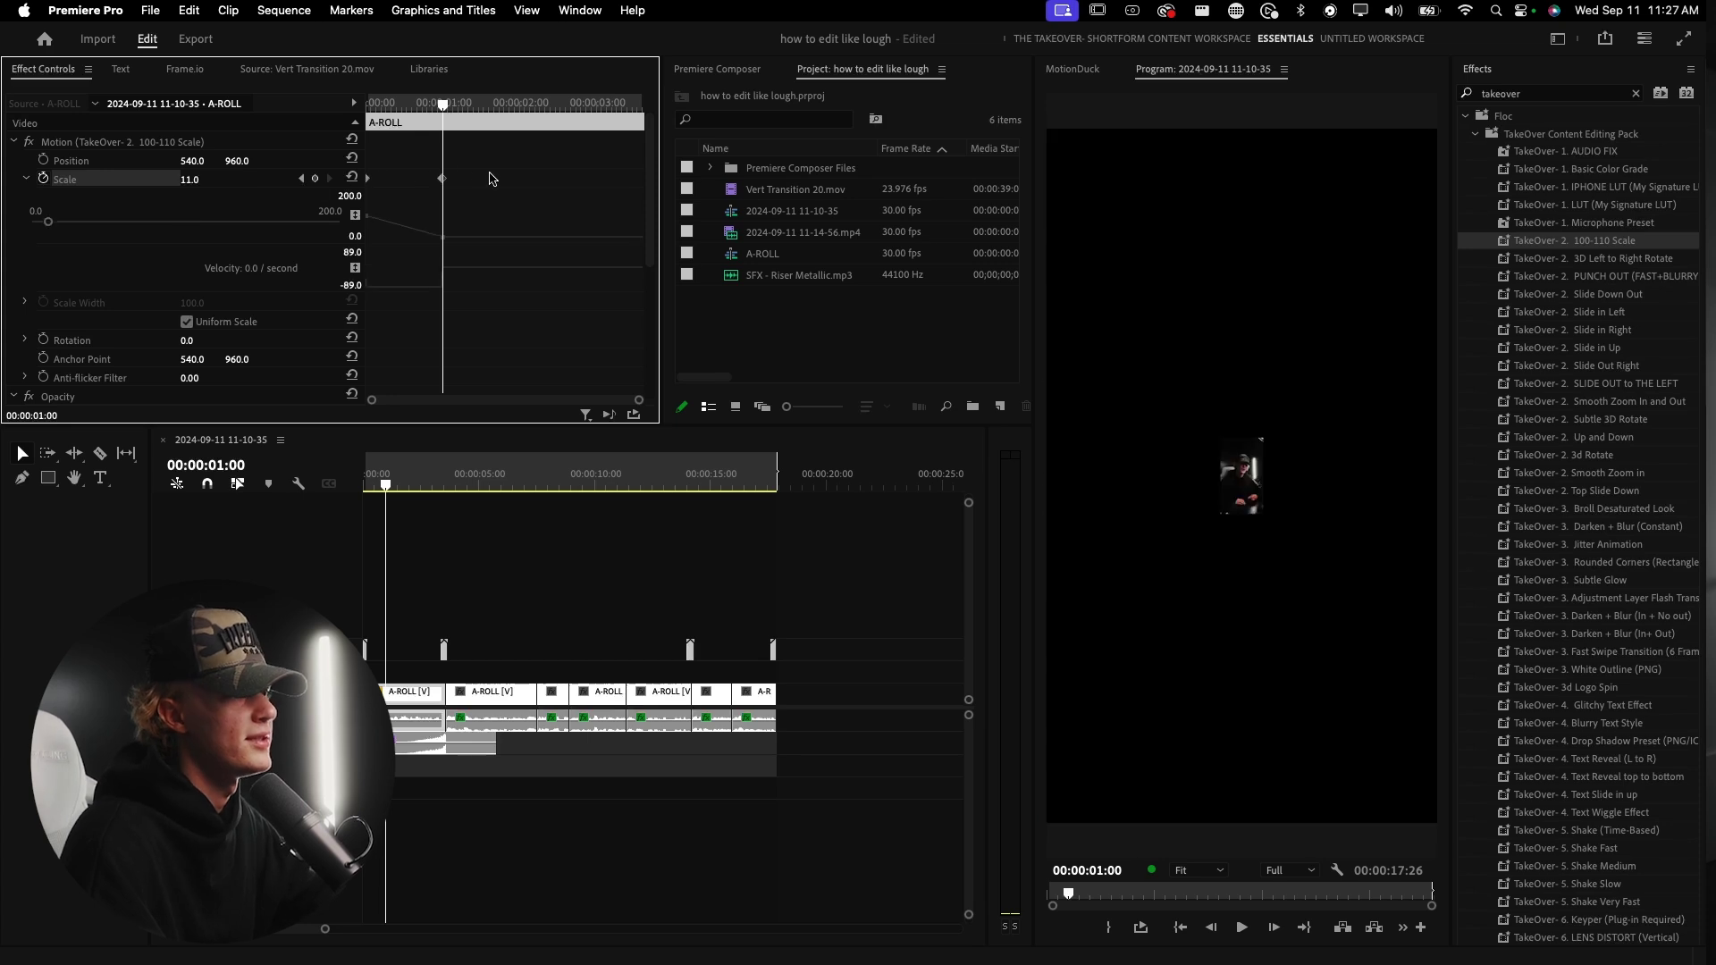
key(super+z)
key(super+z)
drag(382, 105, 21, 177)
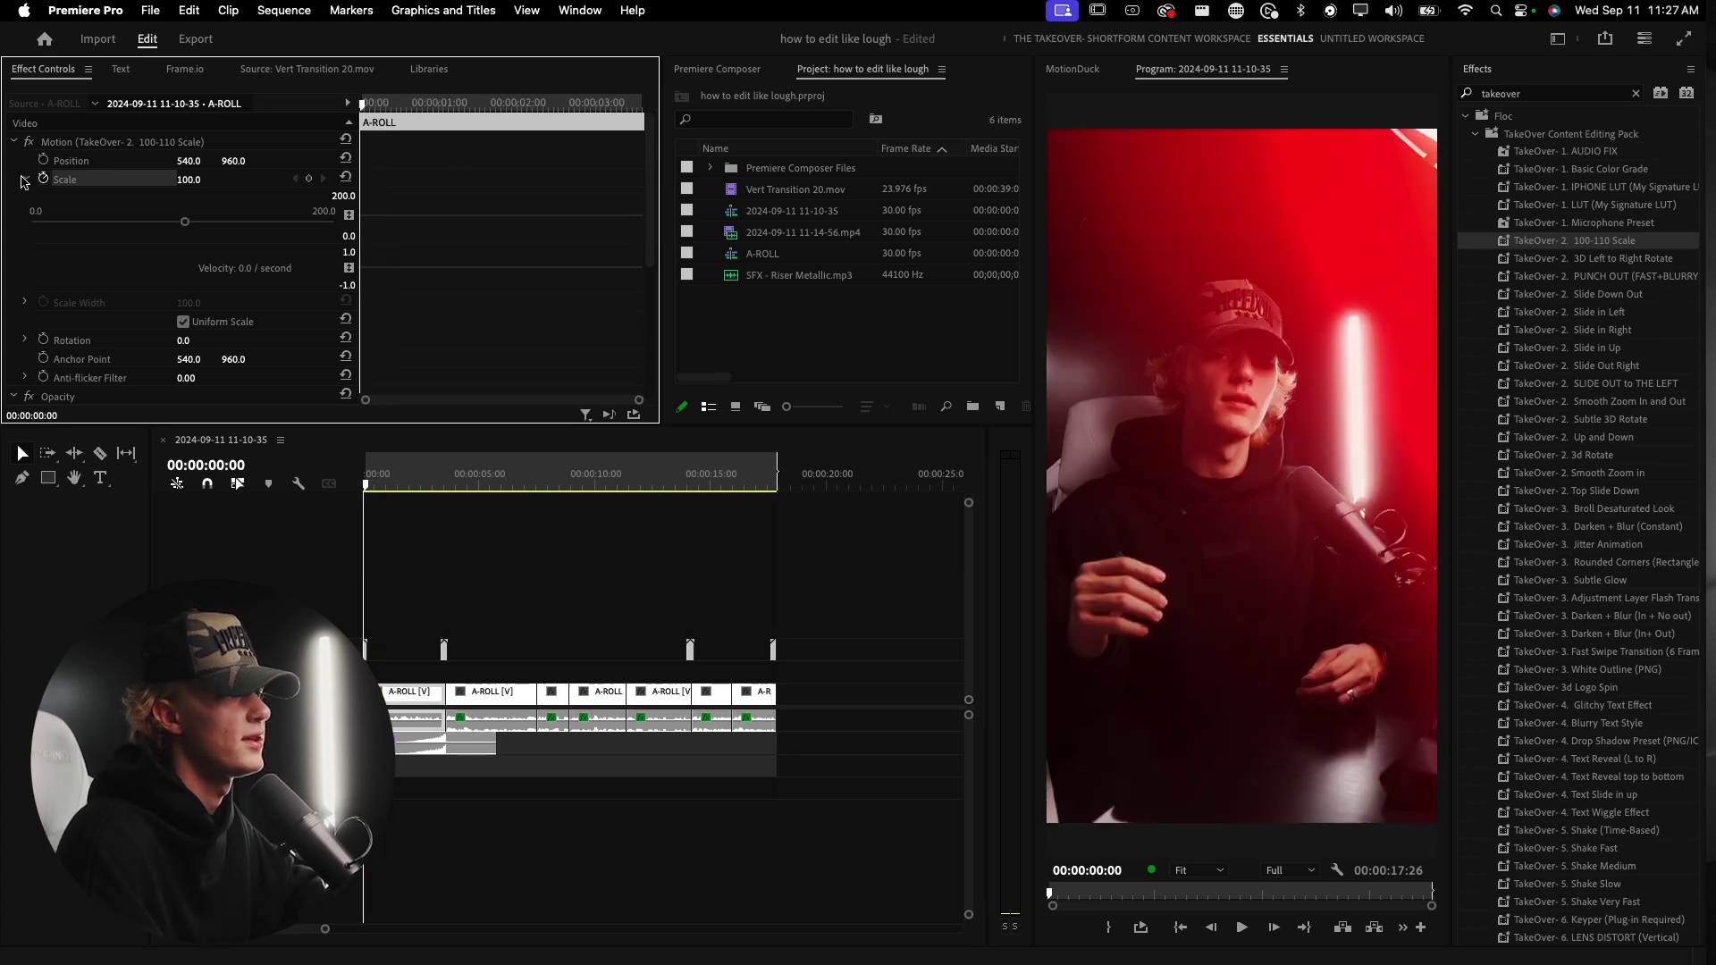
click(26, 179)
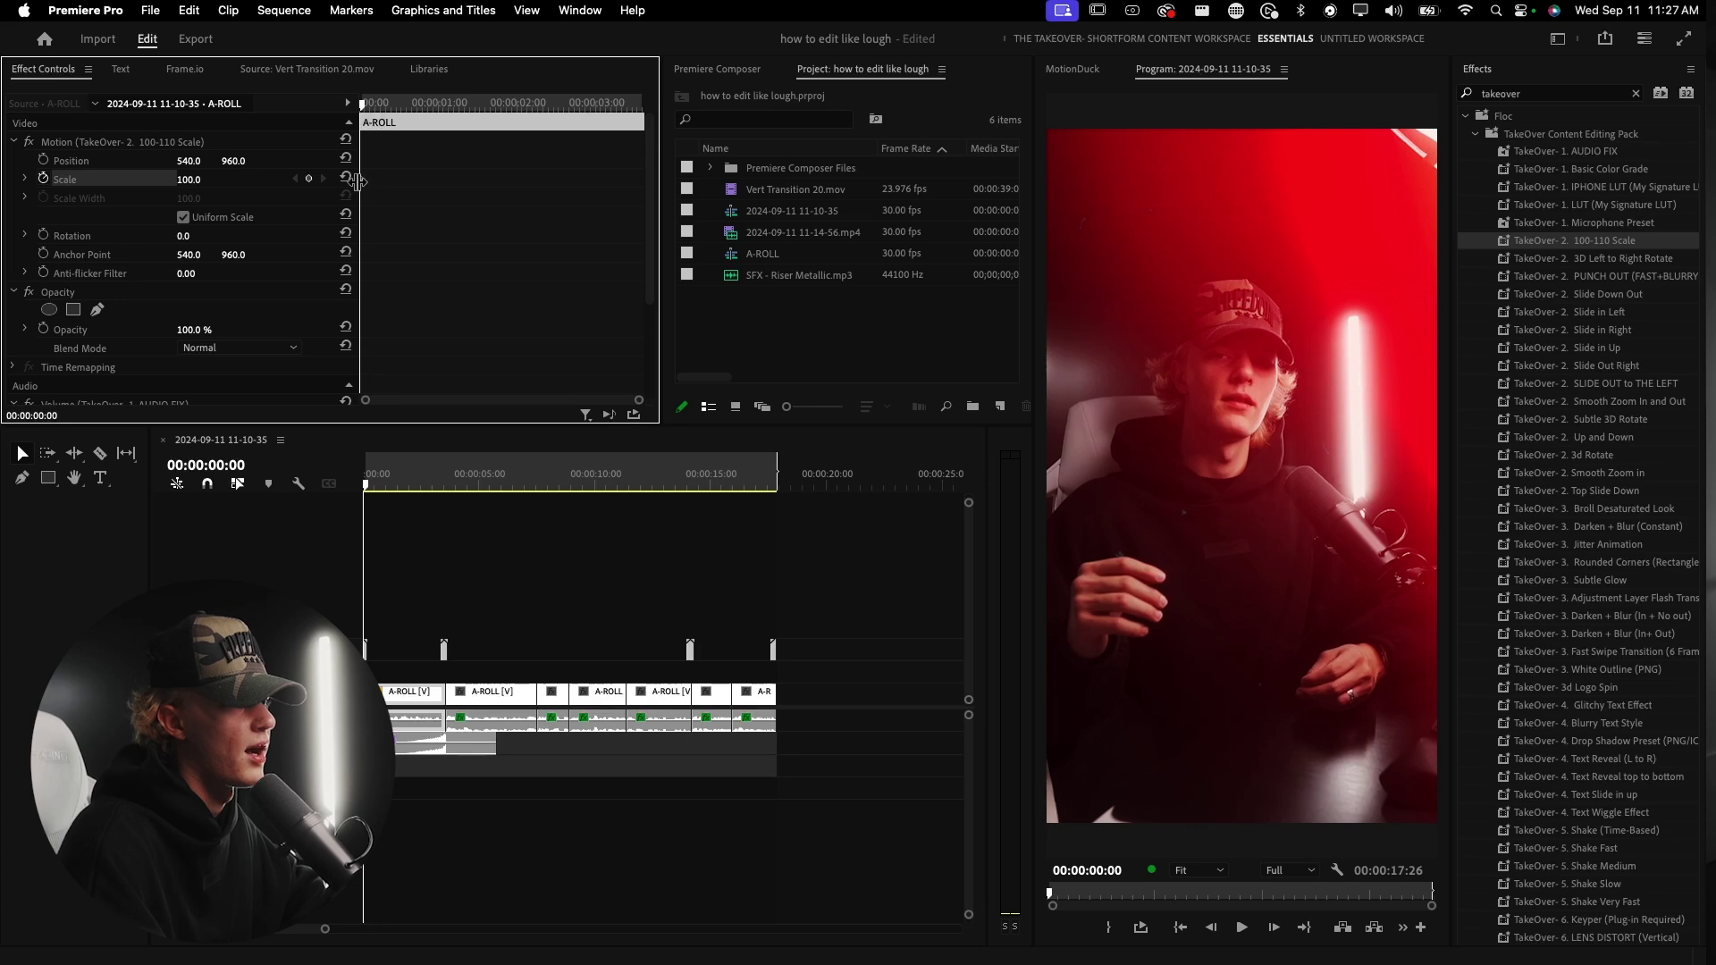
- Add a keyframe with scale 110 to the first A-ROLL clip and move that keyframe to the clip's end
drag(367, 100, 456, 104)
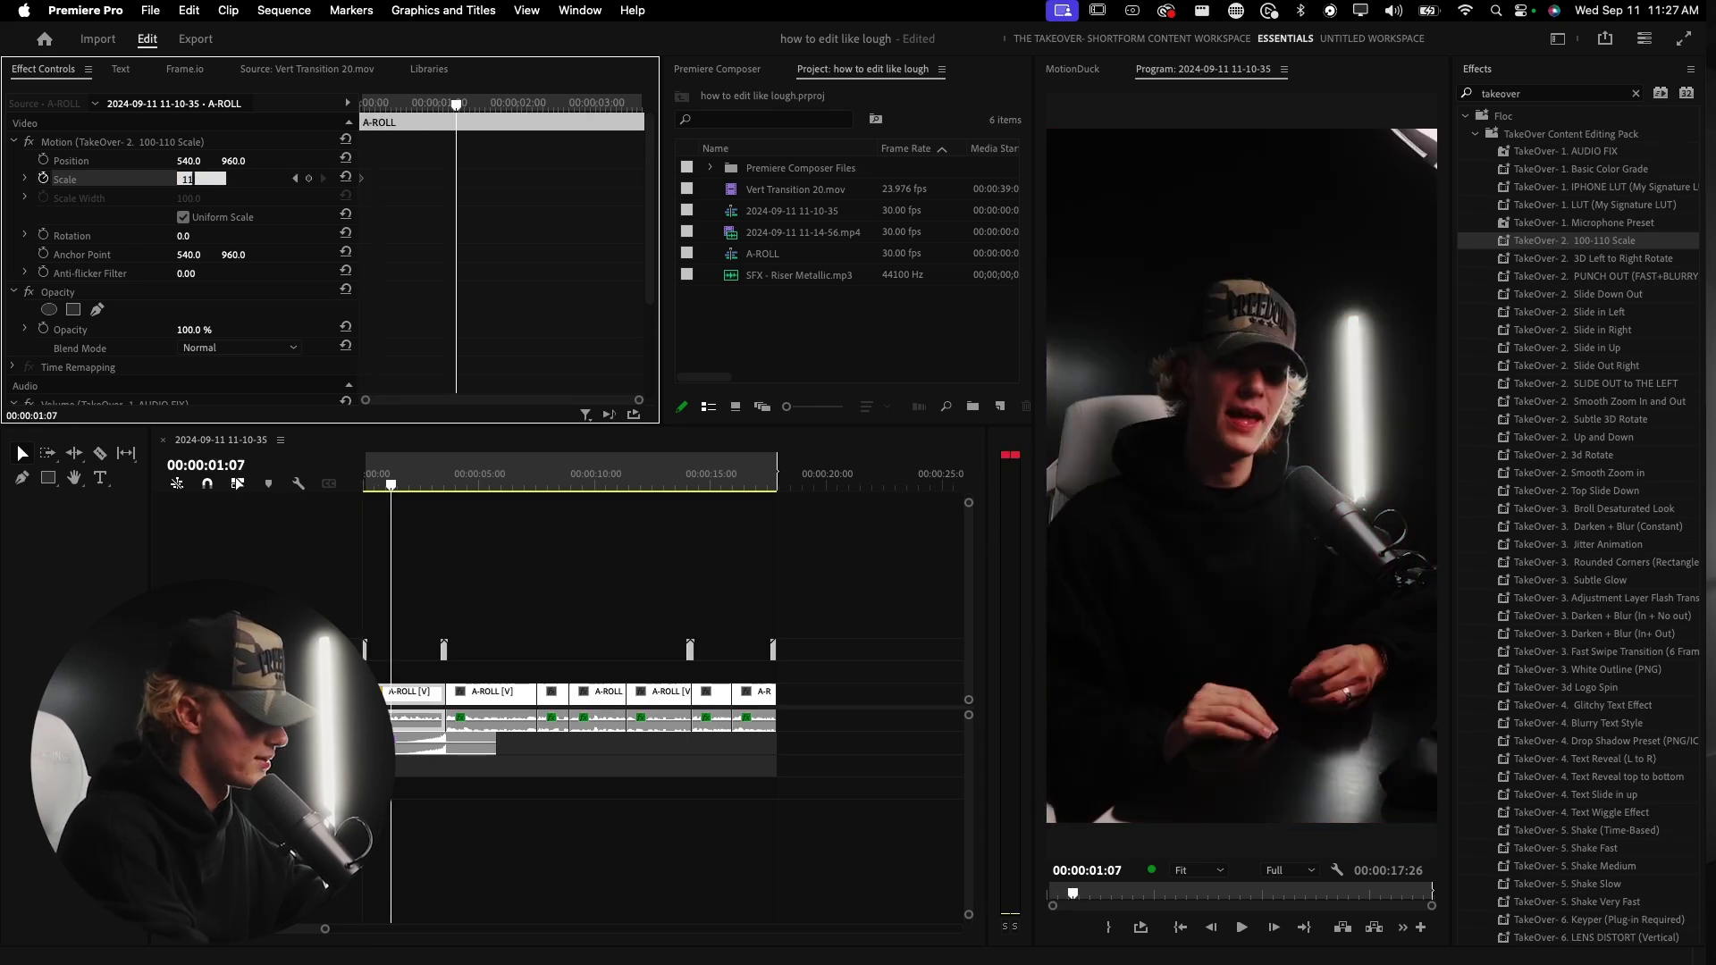
text(0)
key(Return)
drag(455, 178, 754, 200)
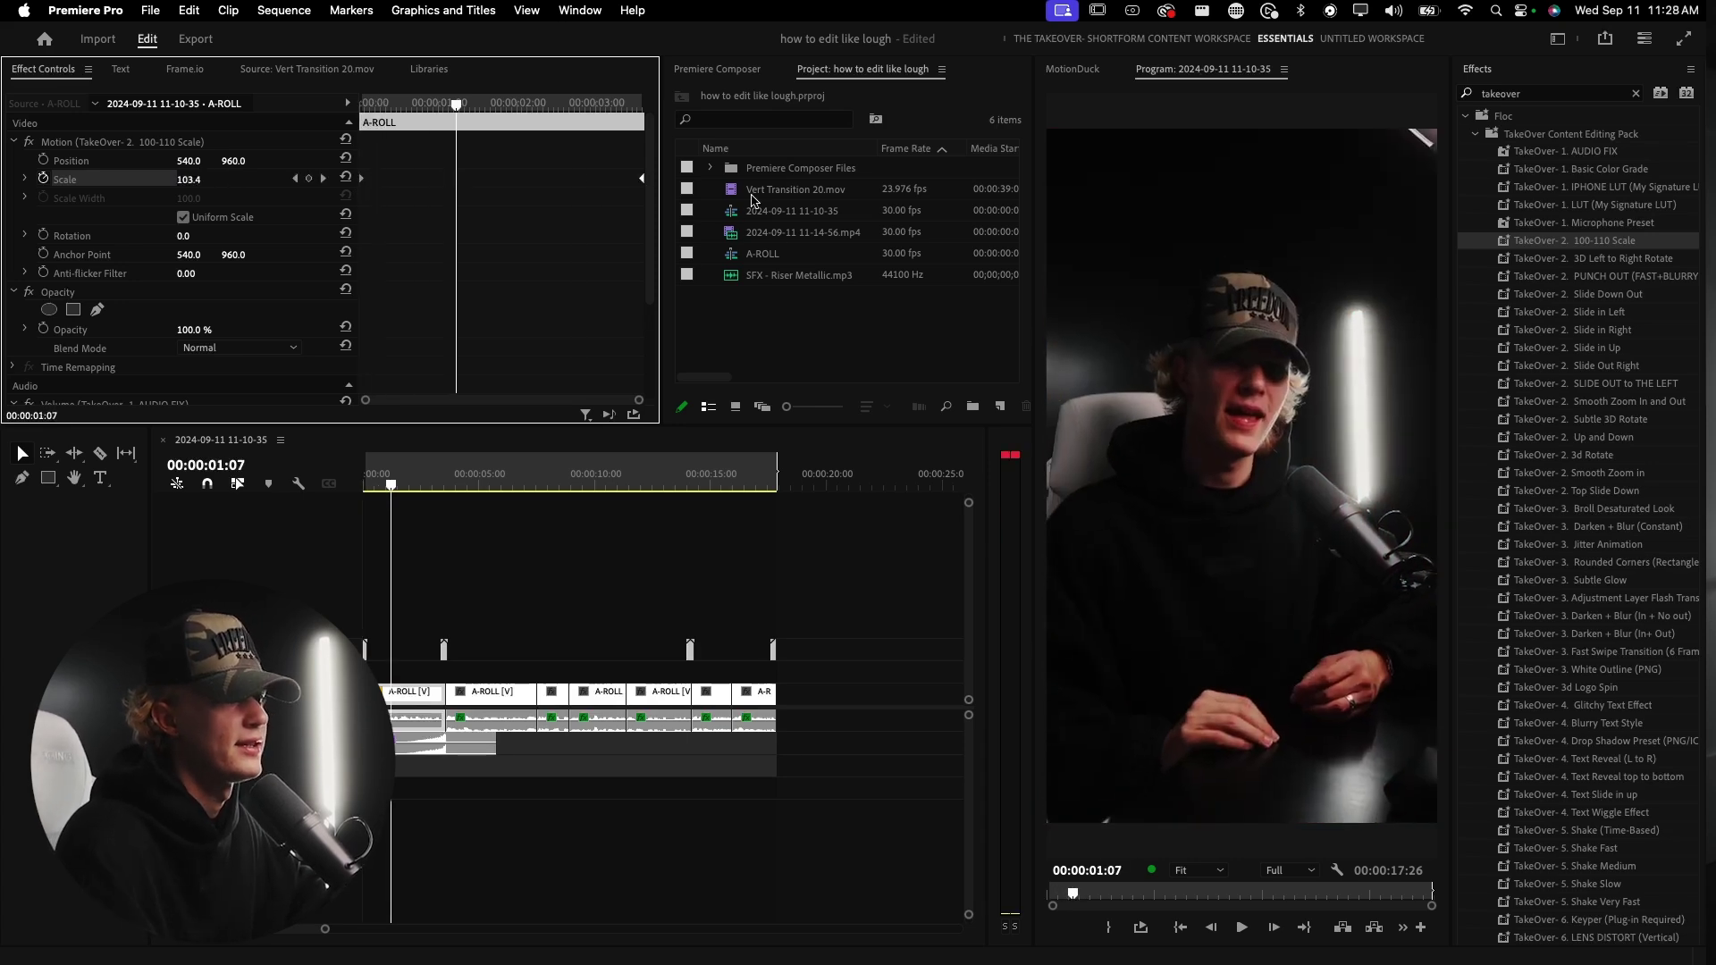
- Deselect the clip and play the sequence from the start to review the slow zoom
click(364, 481)
click(537, 623)
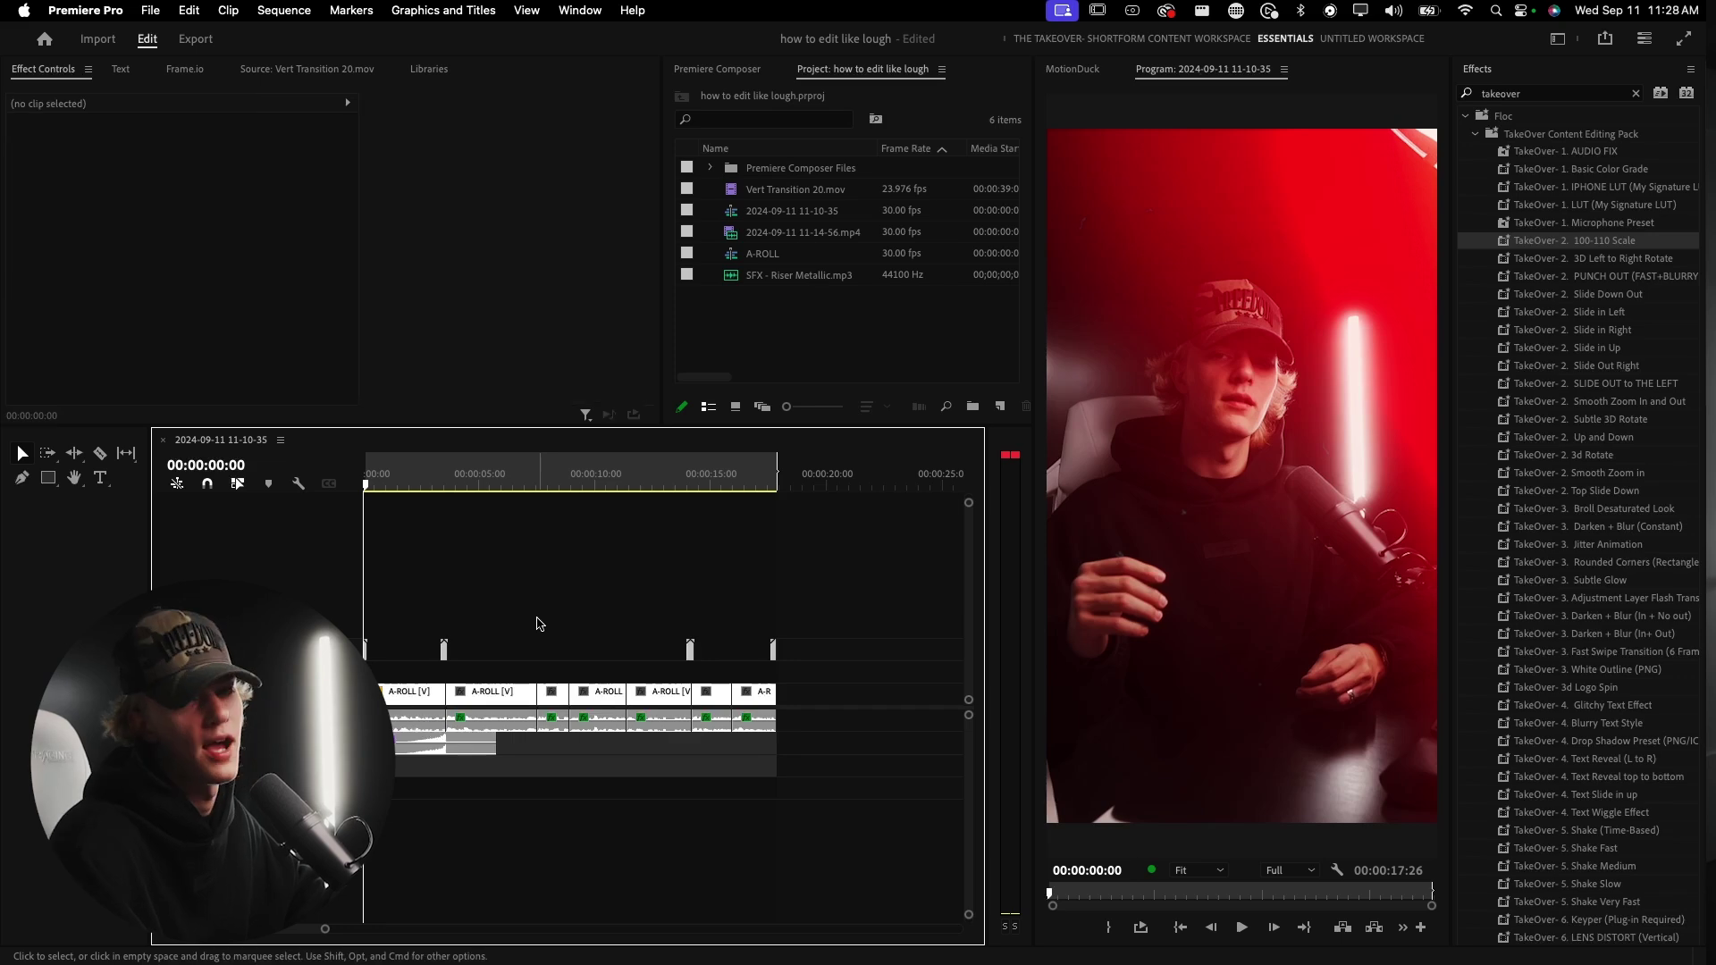
key(space)
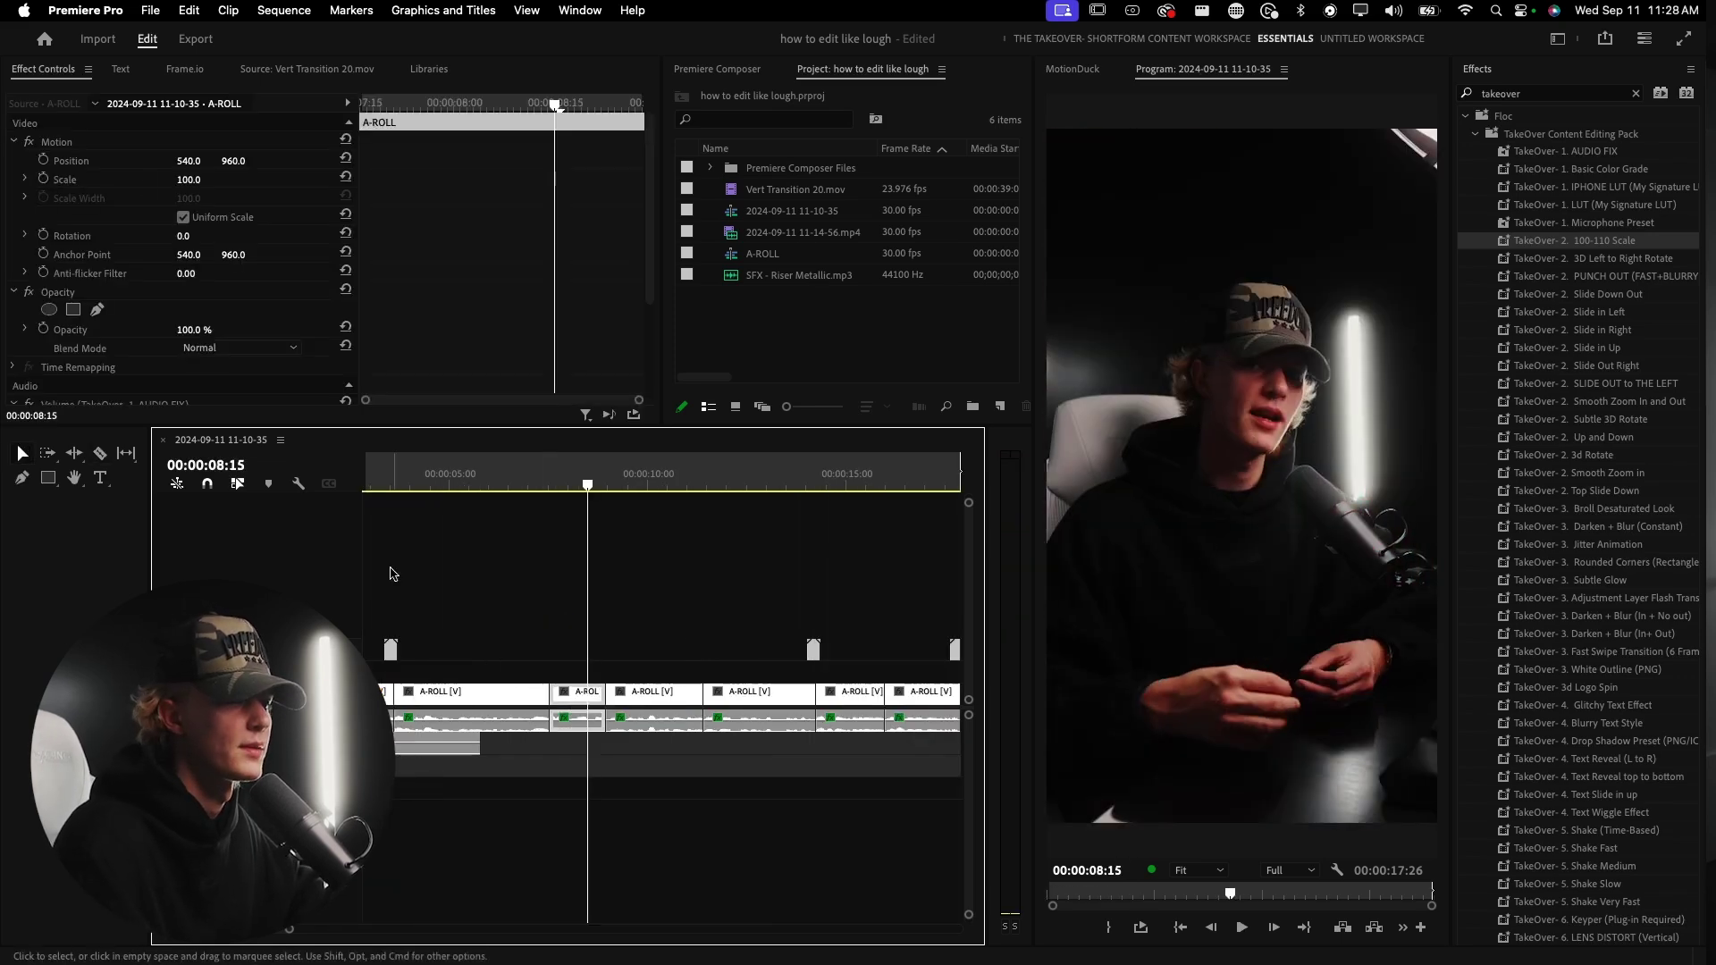
- Set the scale of the third A-ROLL clip to 117 and play back the cut leading into it
drag(189, 179, 200, 179)
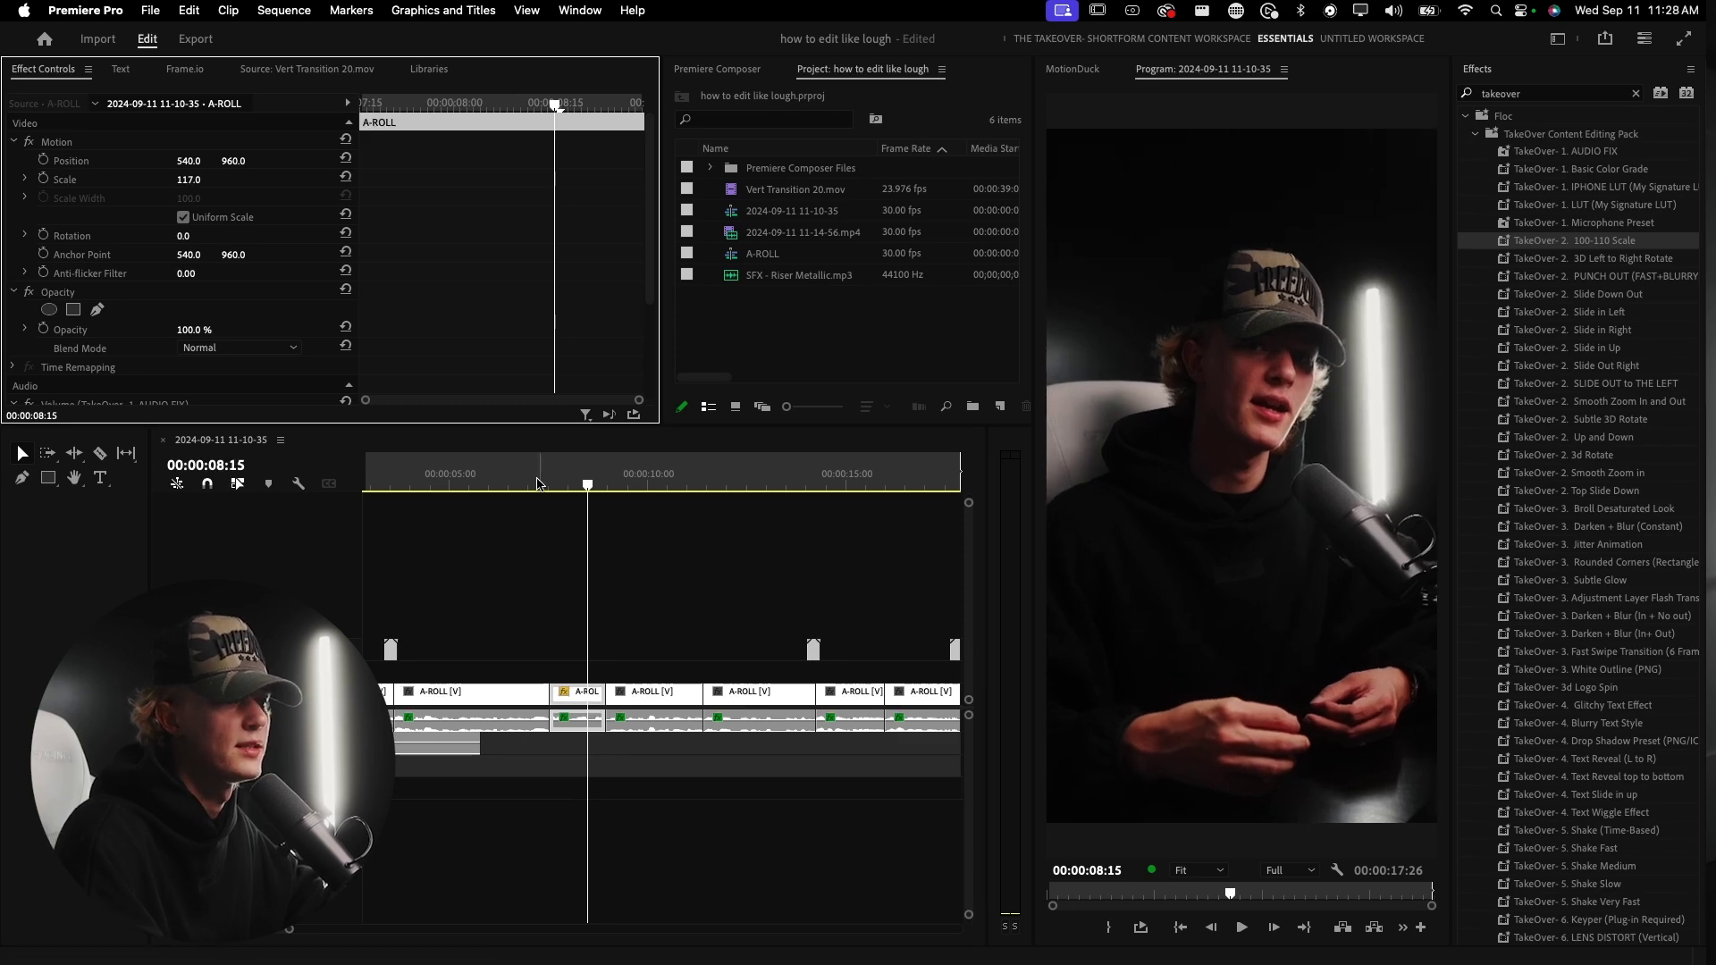
click(539, 485)
key(space)
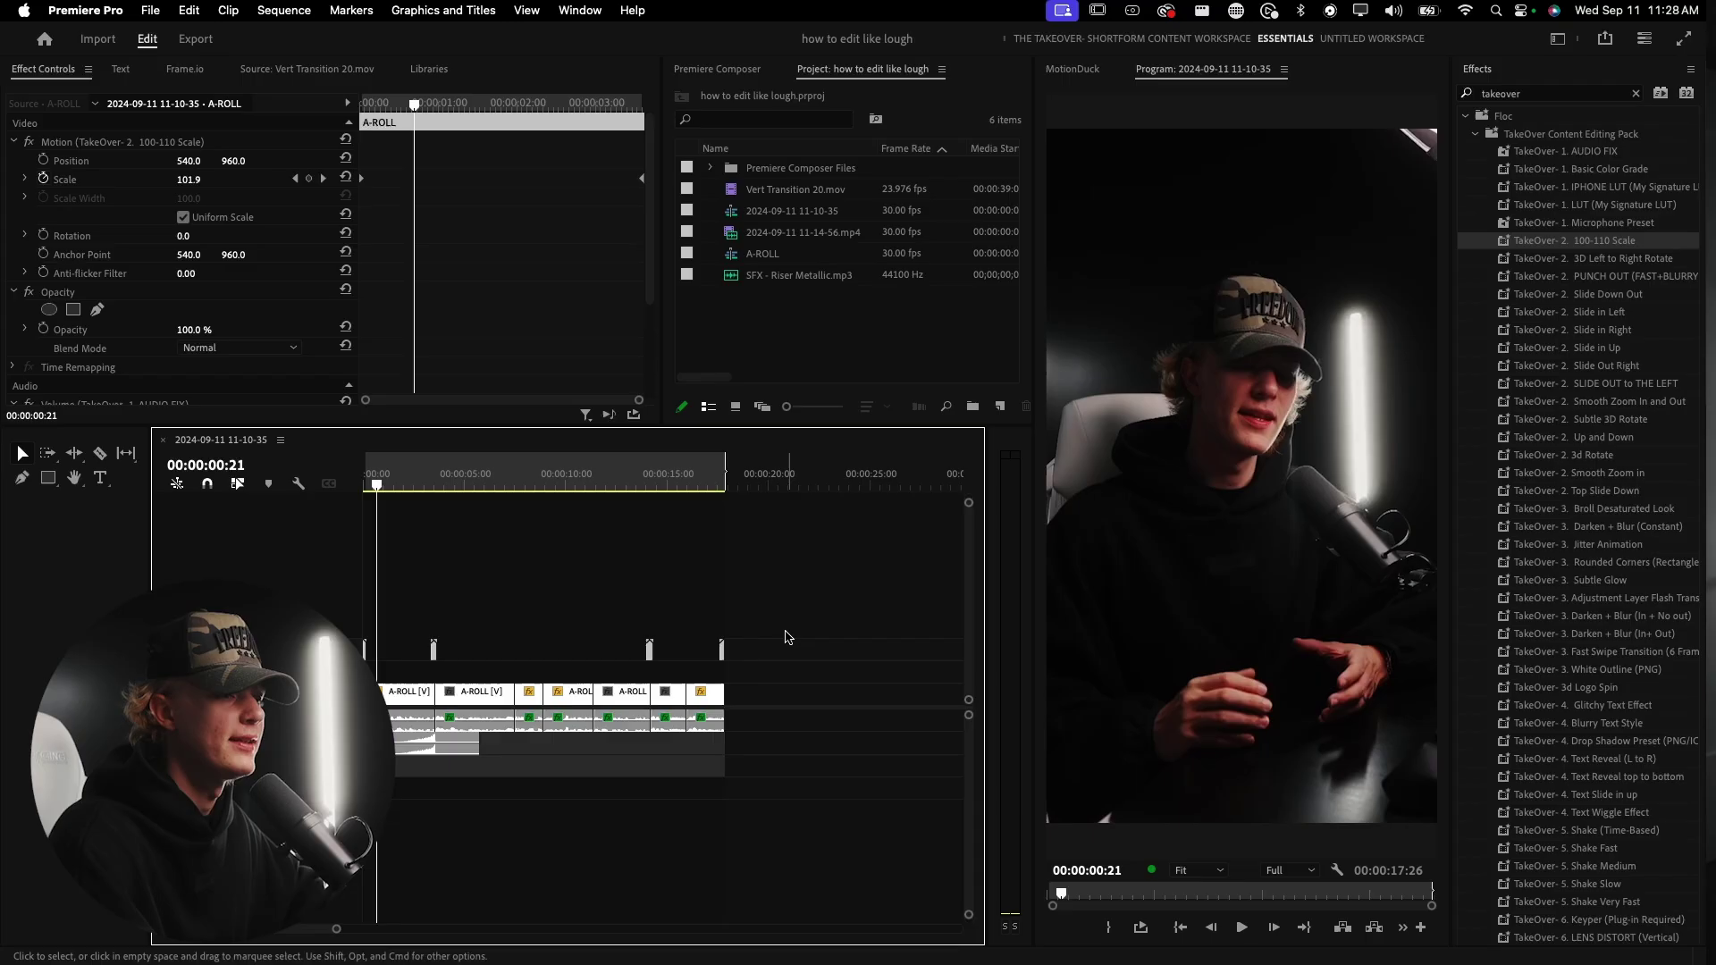
- Move all the Vert Transition 20.mov clips up one video track and open the sequence's transcript
drag(785, 637, 439, 630)
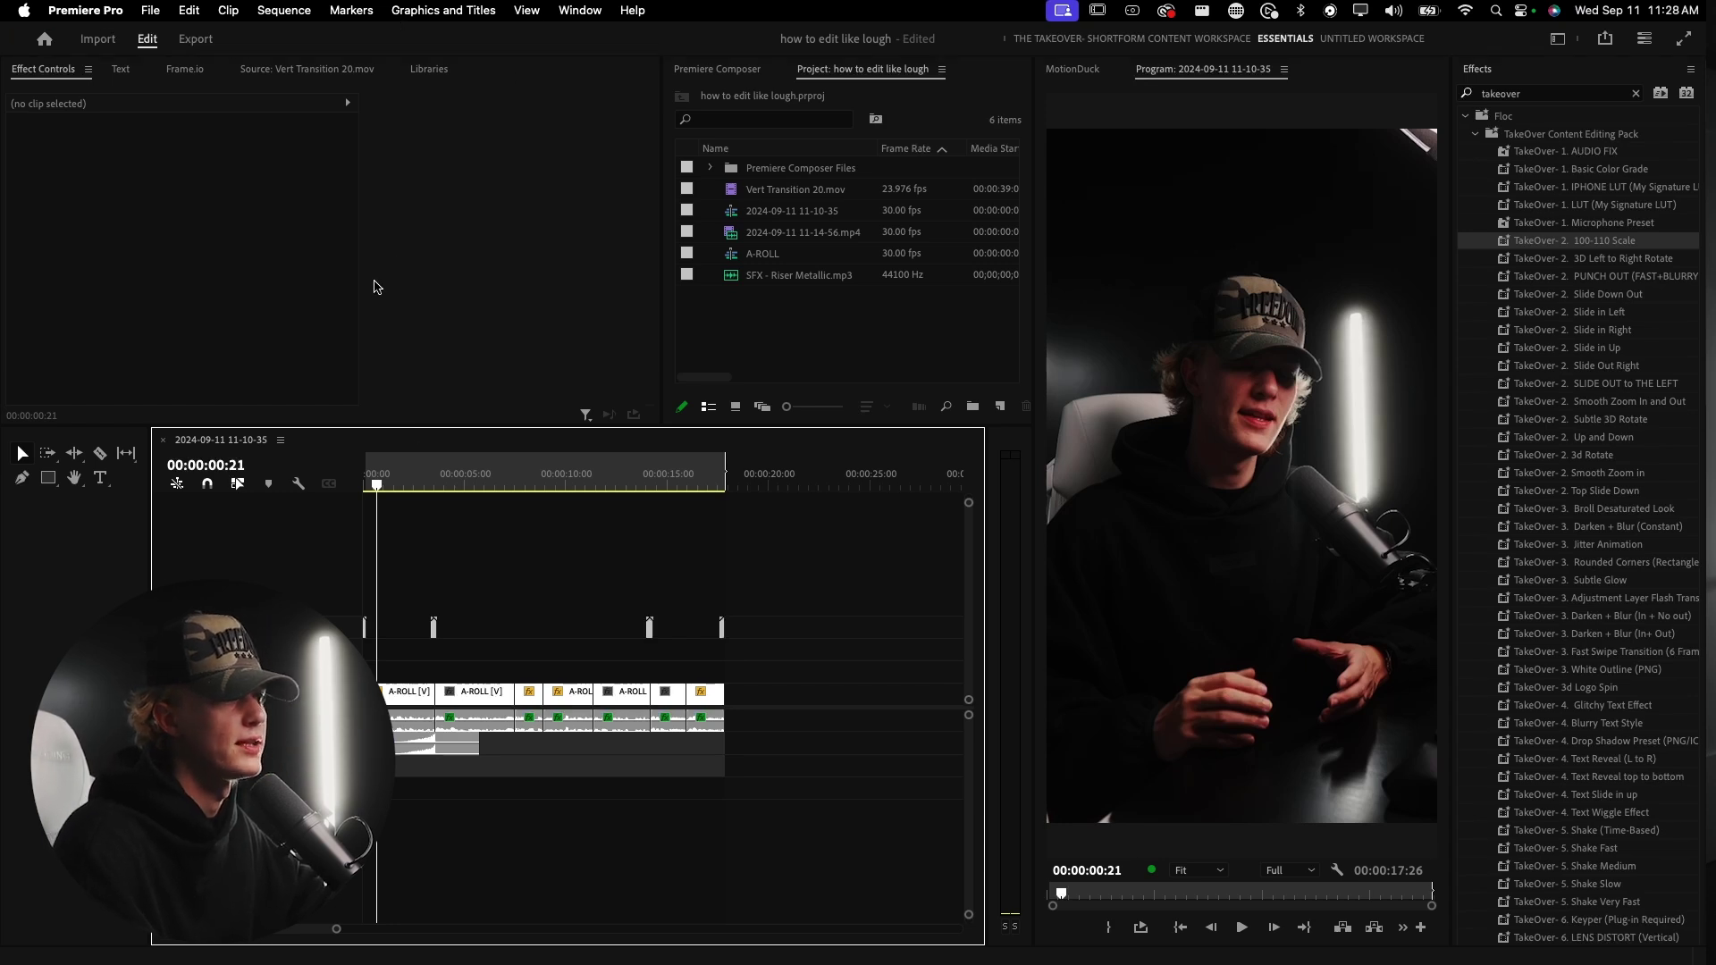
click(121, 70)
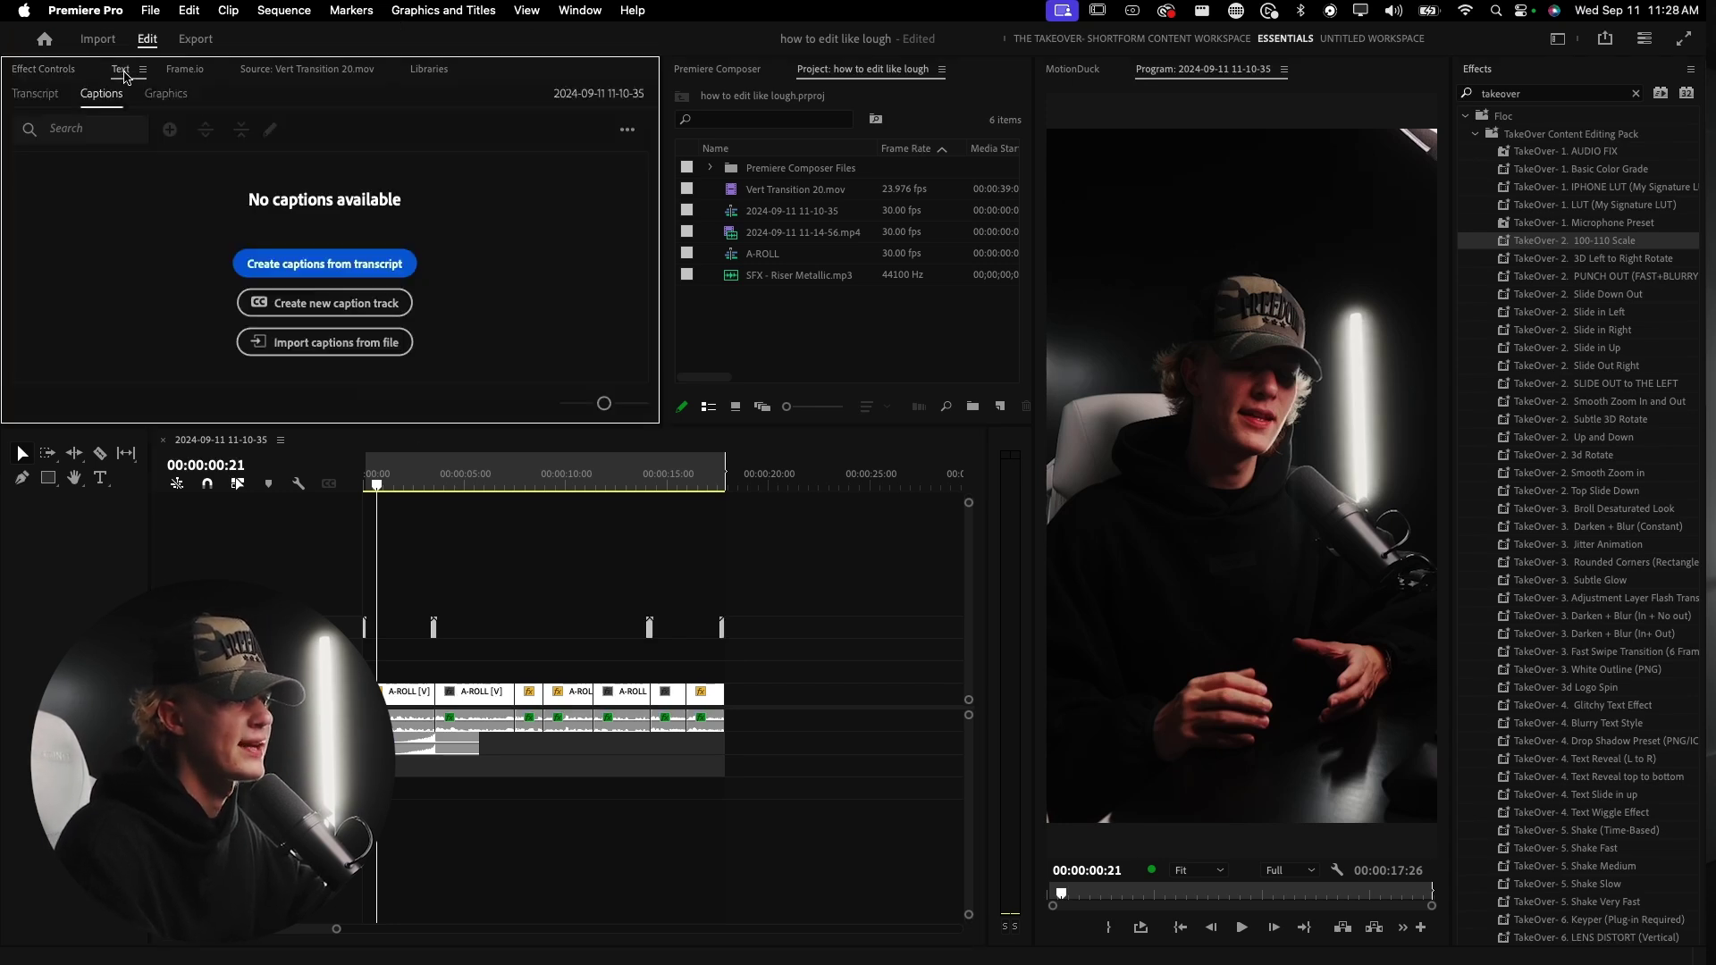
click(579, 10)
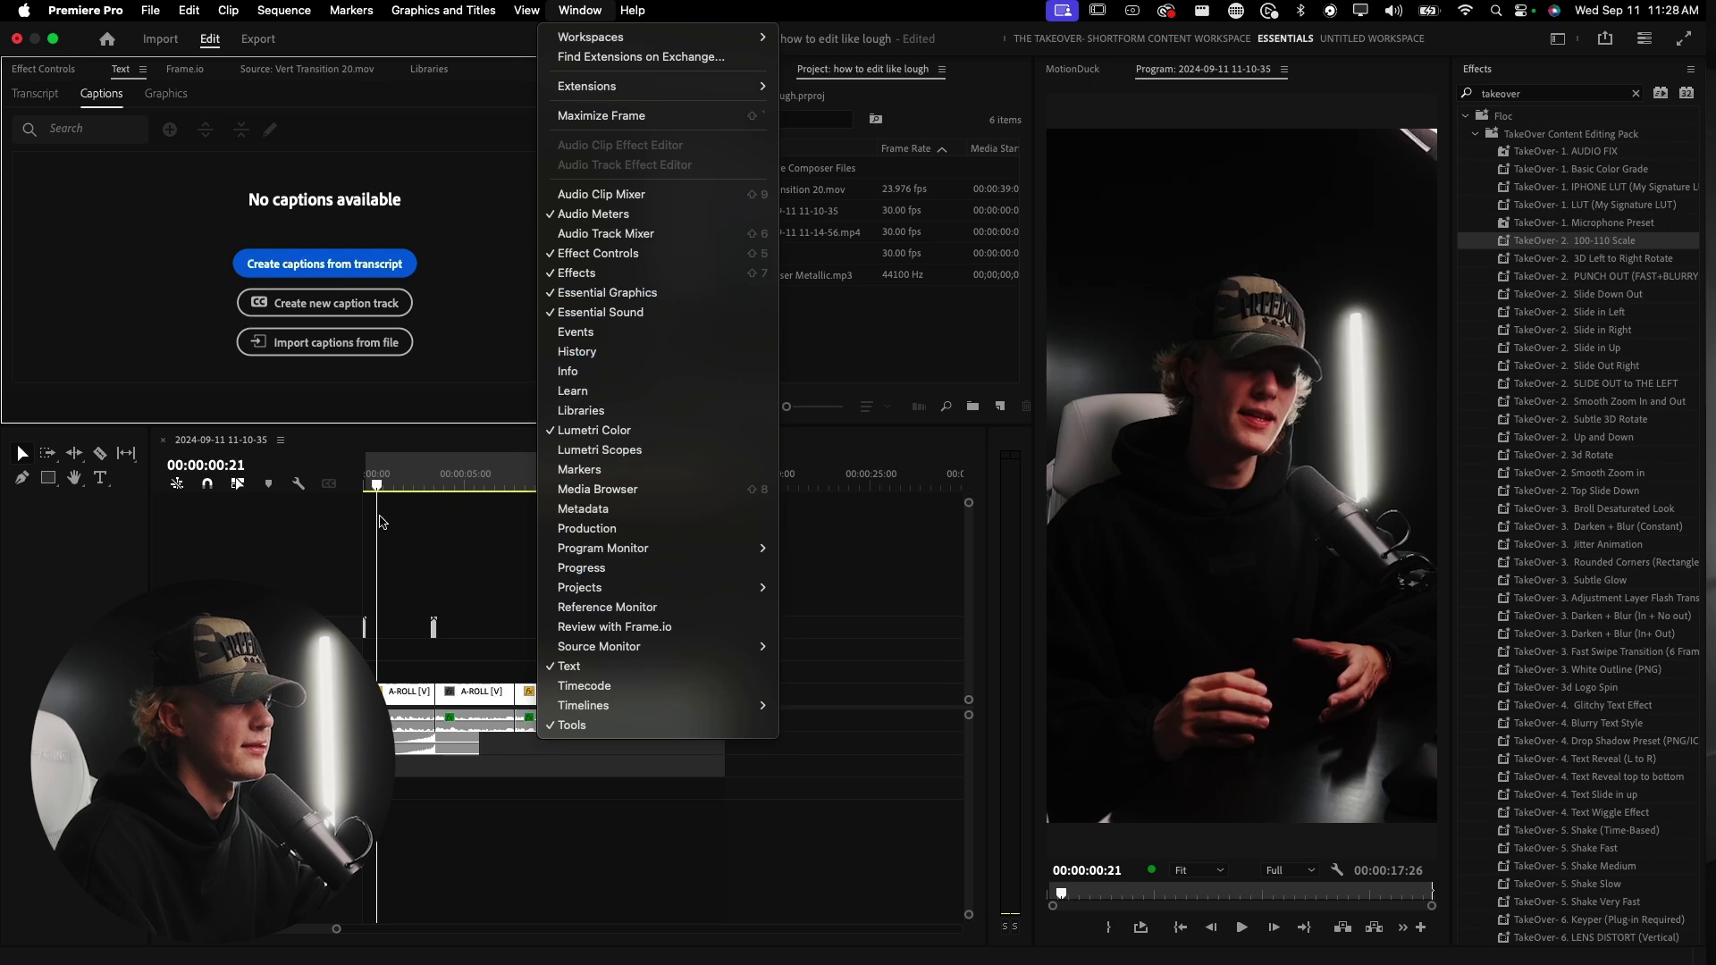
click(146, 242)
click(36, 94)
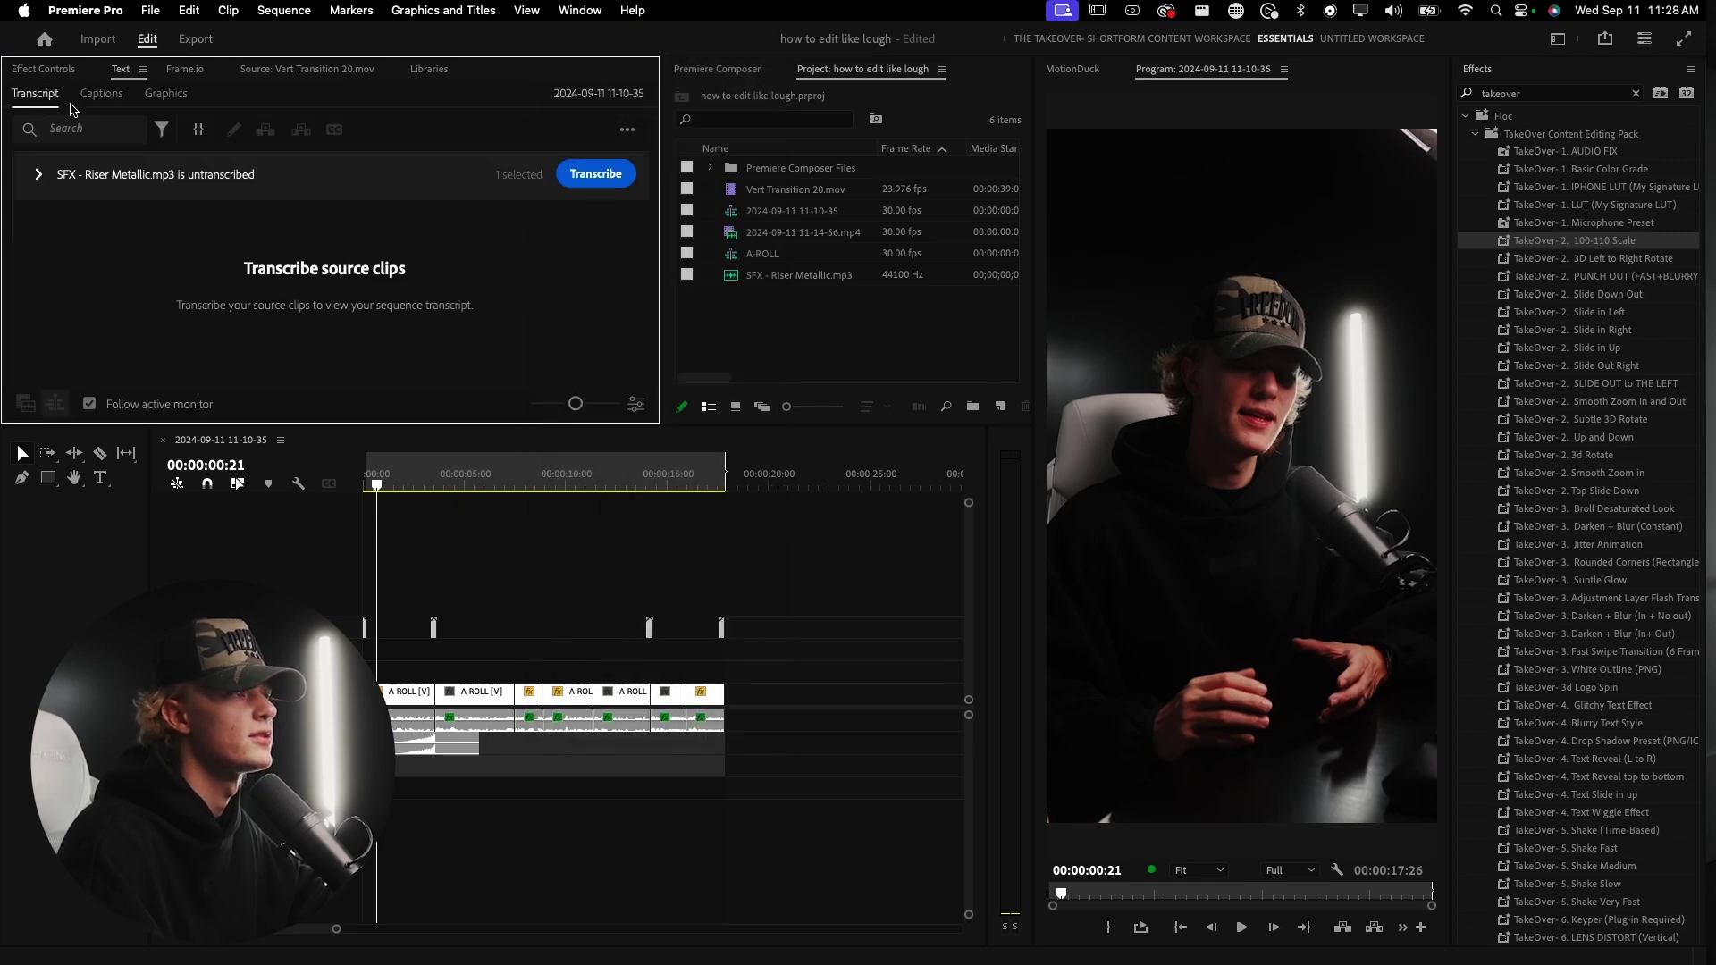
- Generate a static English transcript of the audio mix, limited to the in-to-out range, and create subtitle captions from it
click(627, 129)
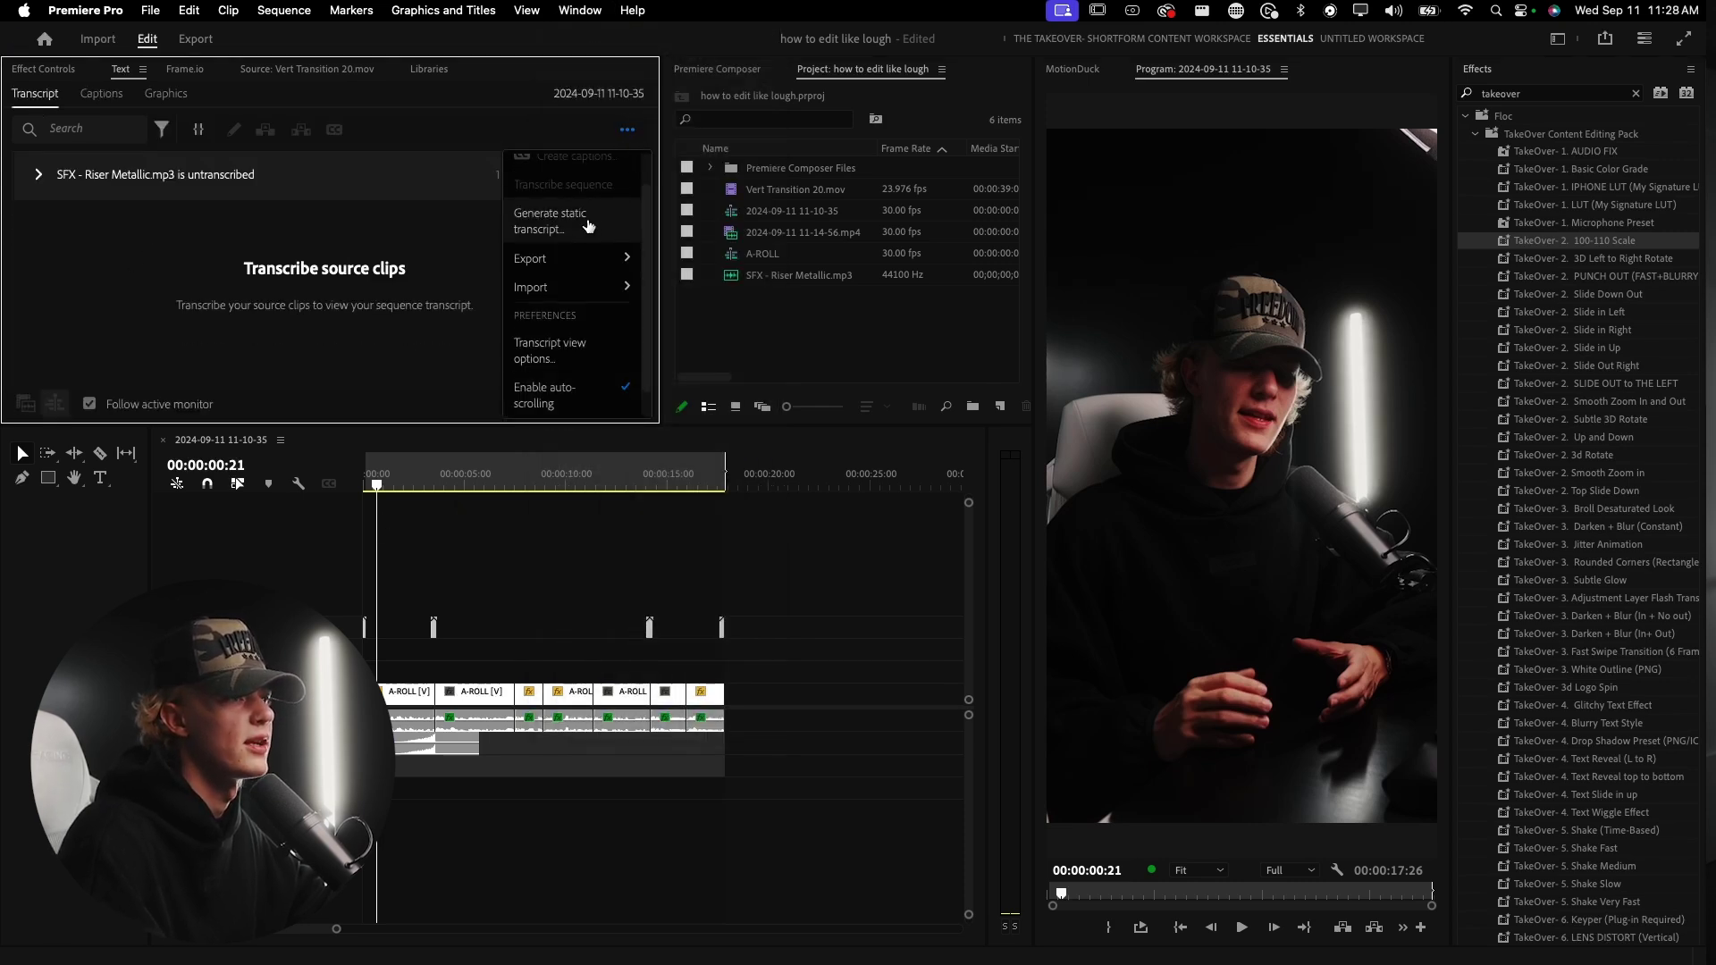
click(589, 223)
click(730, 550)
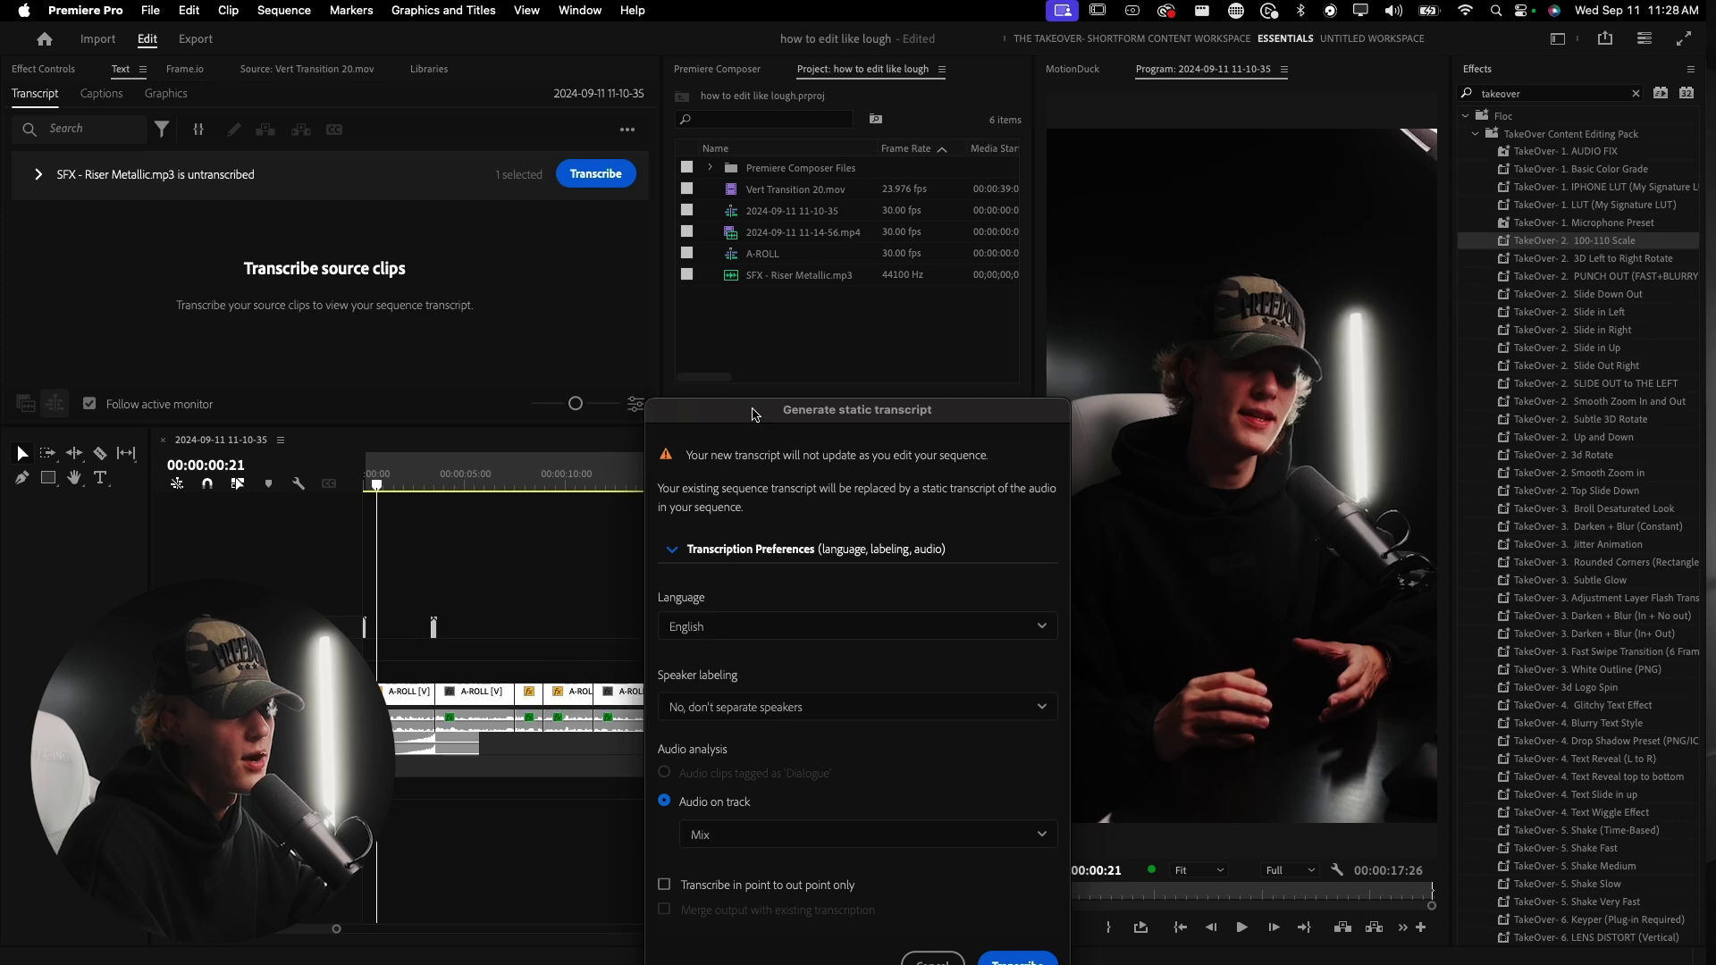
click(531, 618)
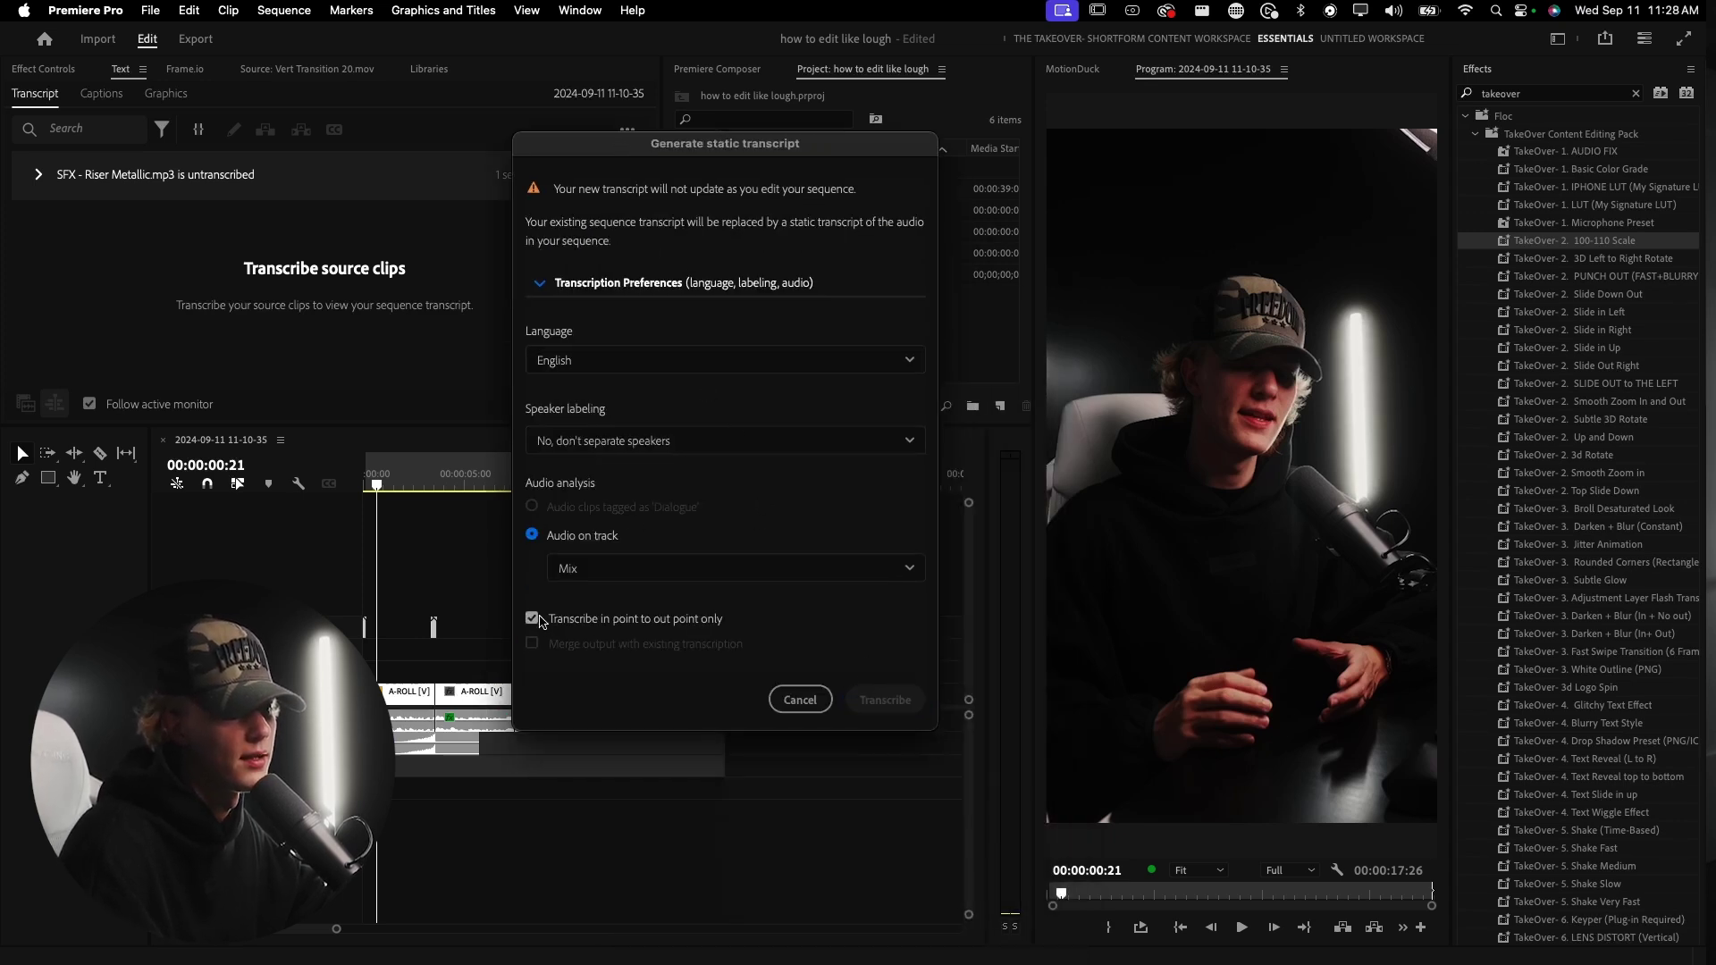
click(894, 704)
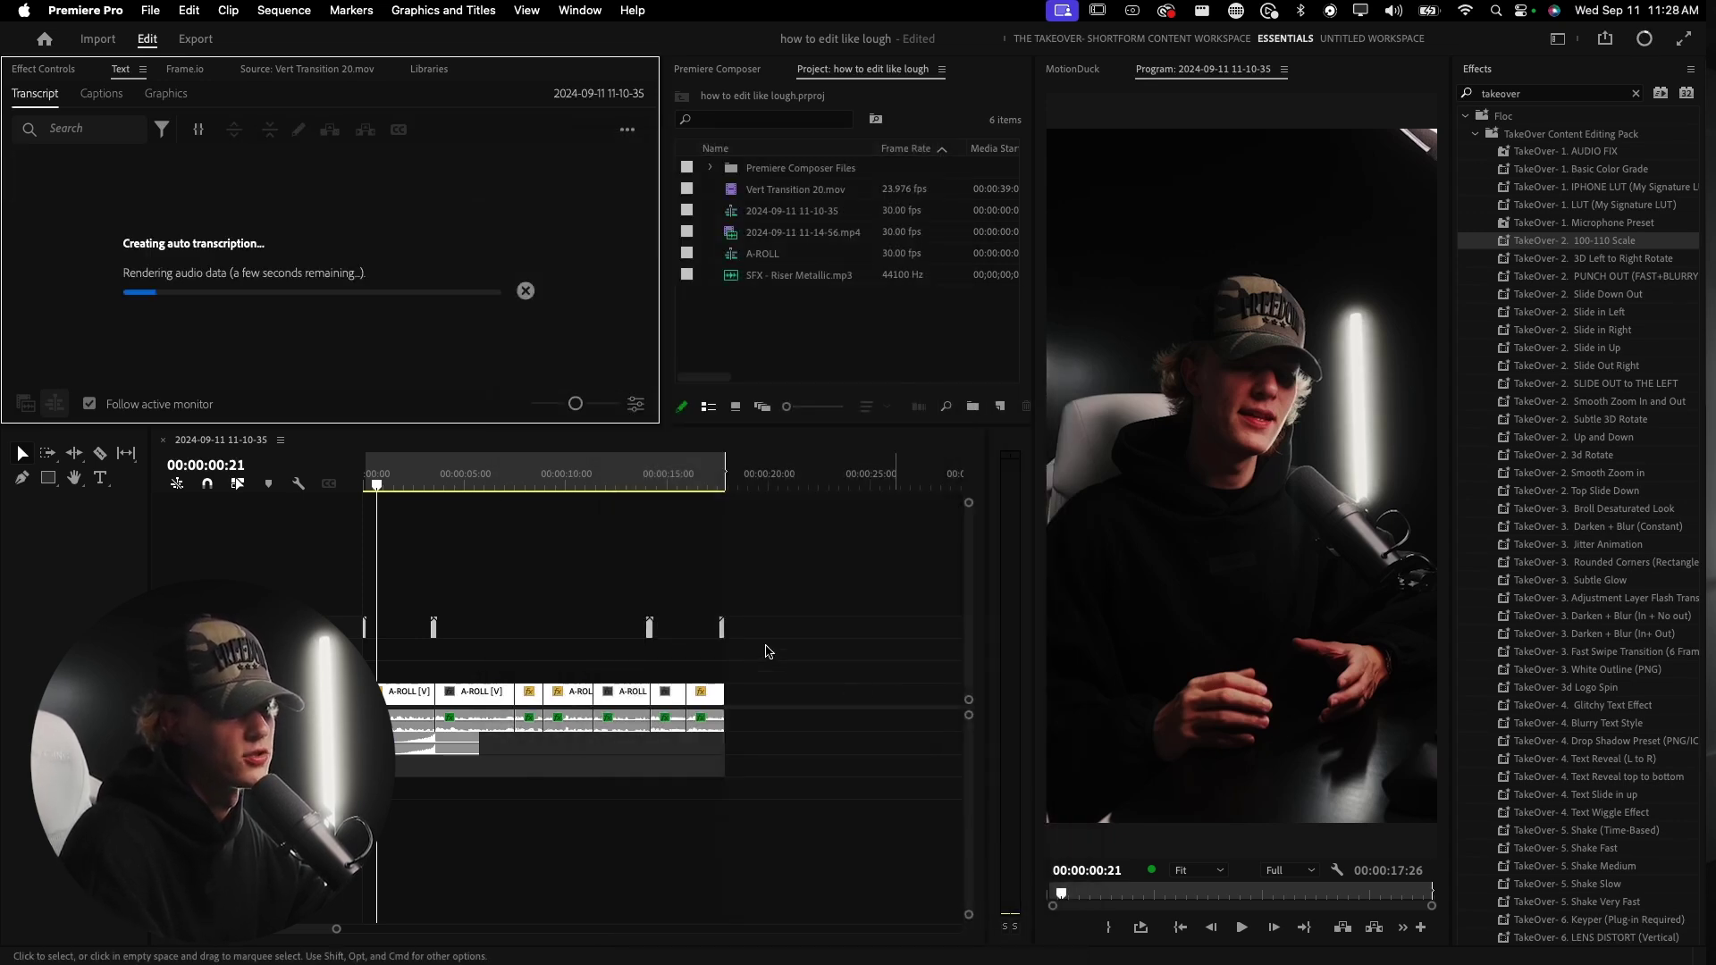
click(399, 132)
click(749, 530)
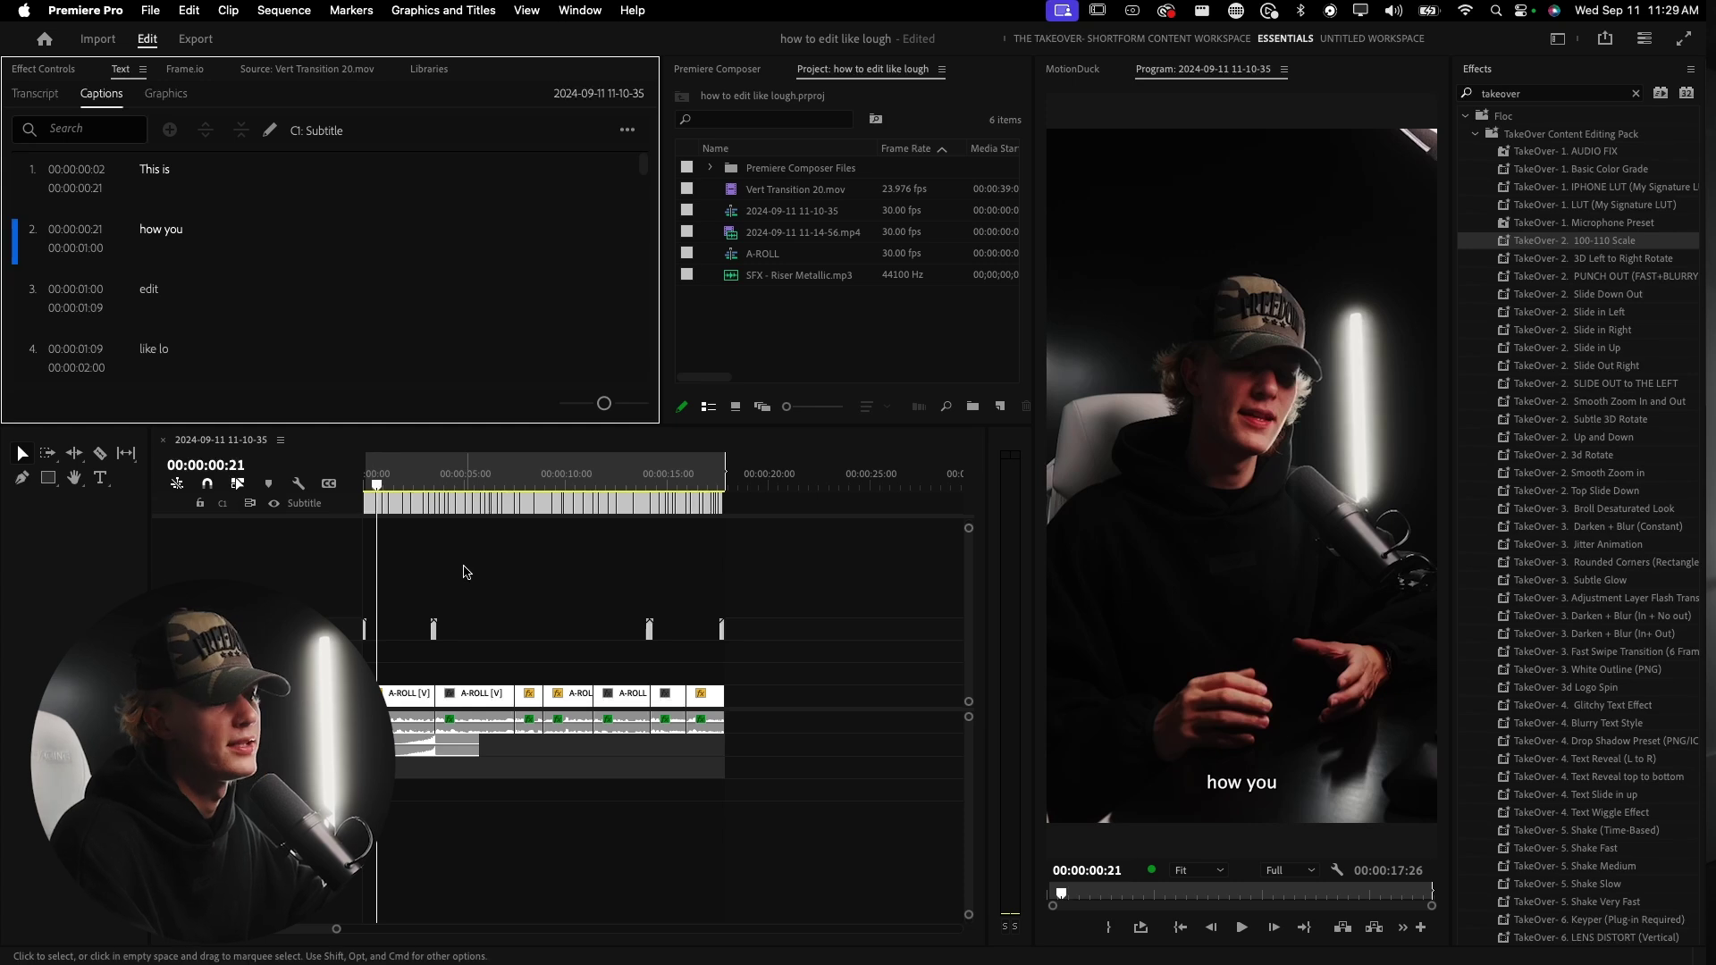
- Select all the captions on the Subtitle track and align them to the centre zone of the frame
drag(772, 503, 366, 506)
click(1479, 72)
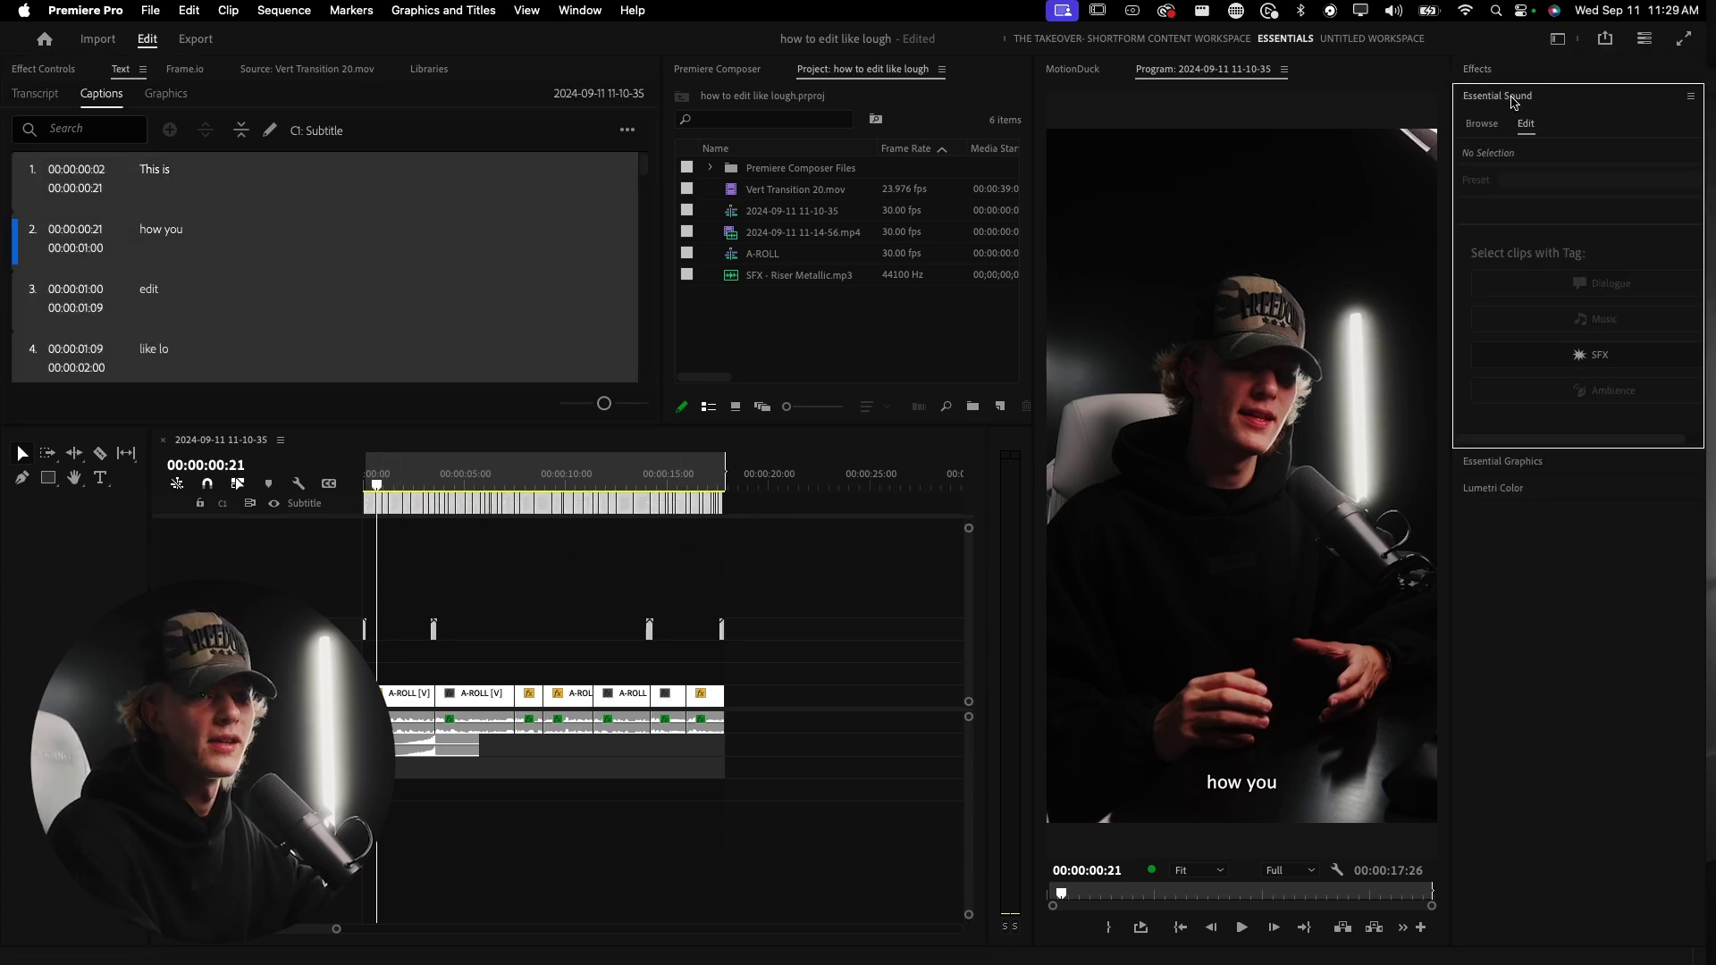
click(1513, 125)
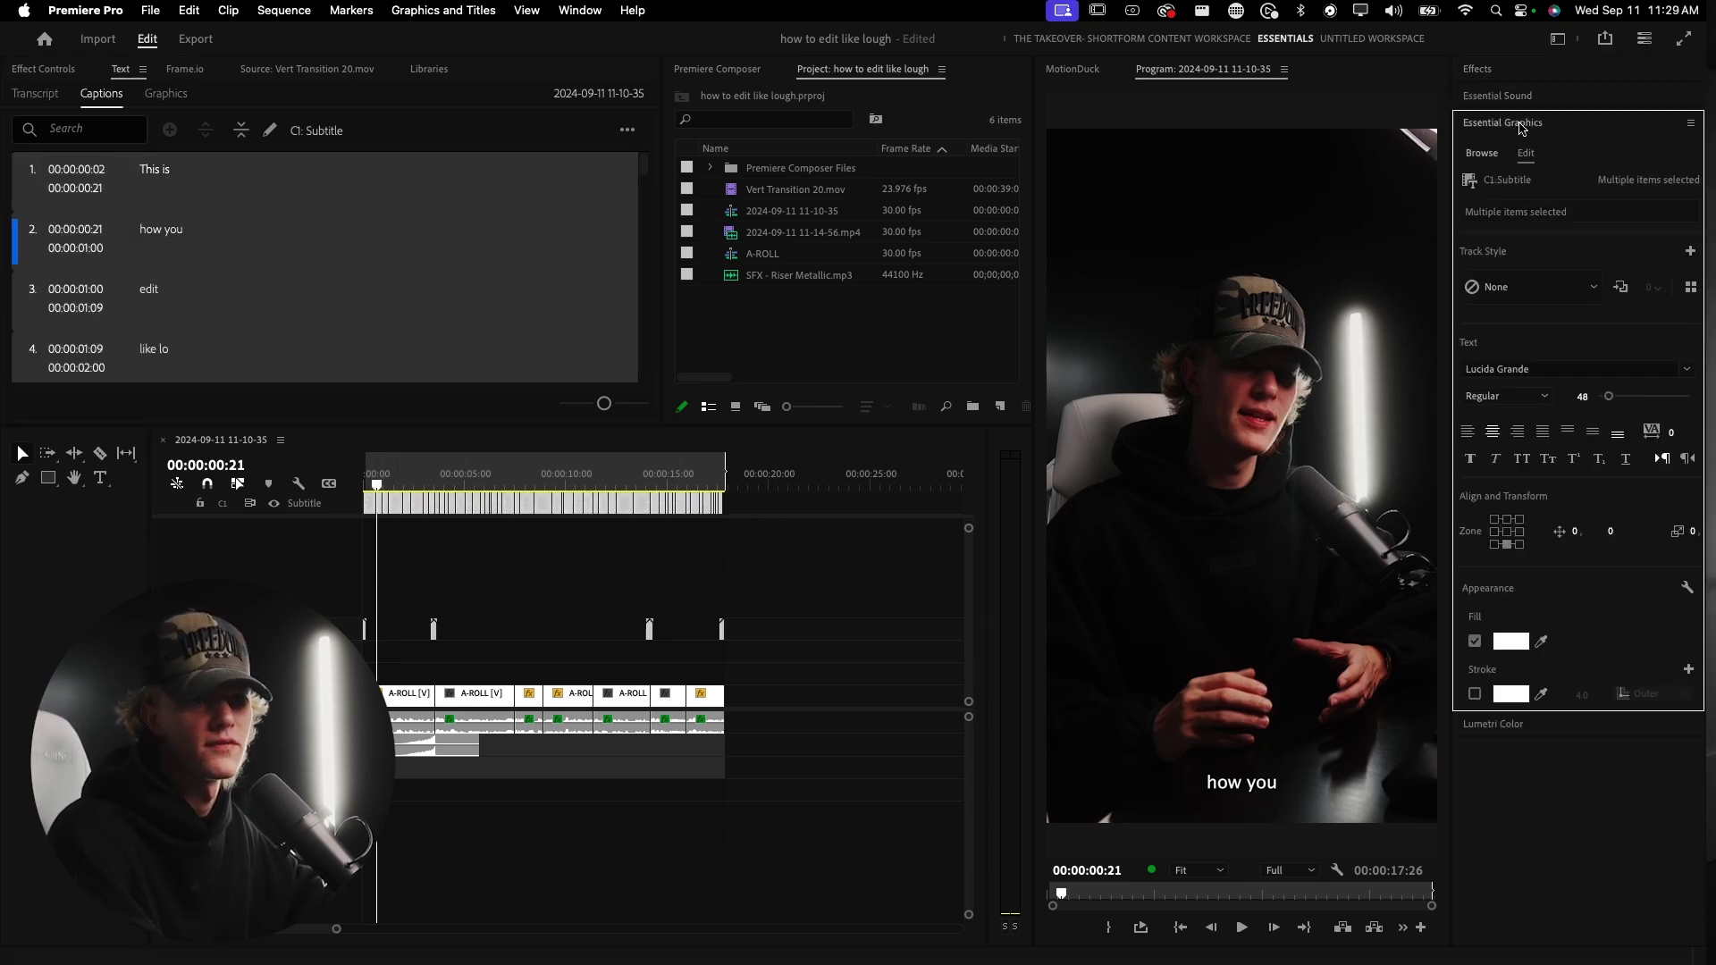
click(1507, 532)
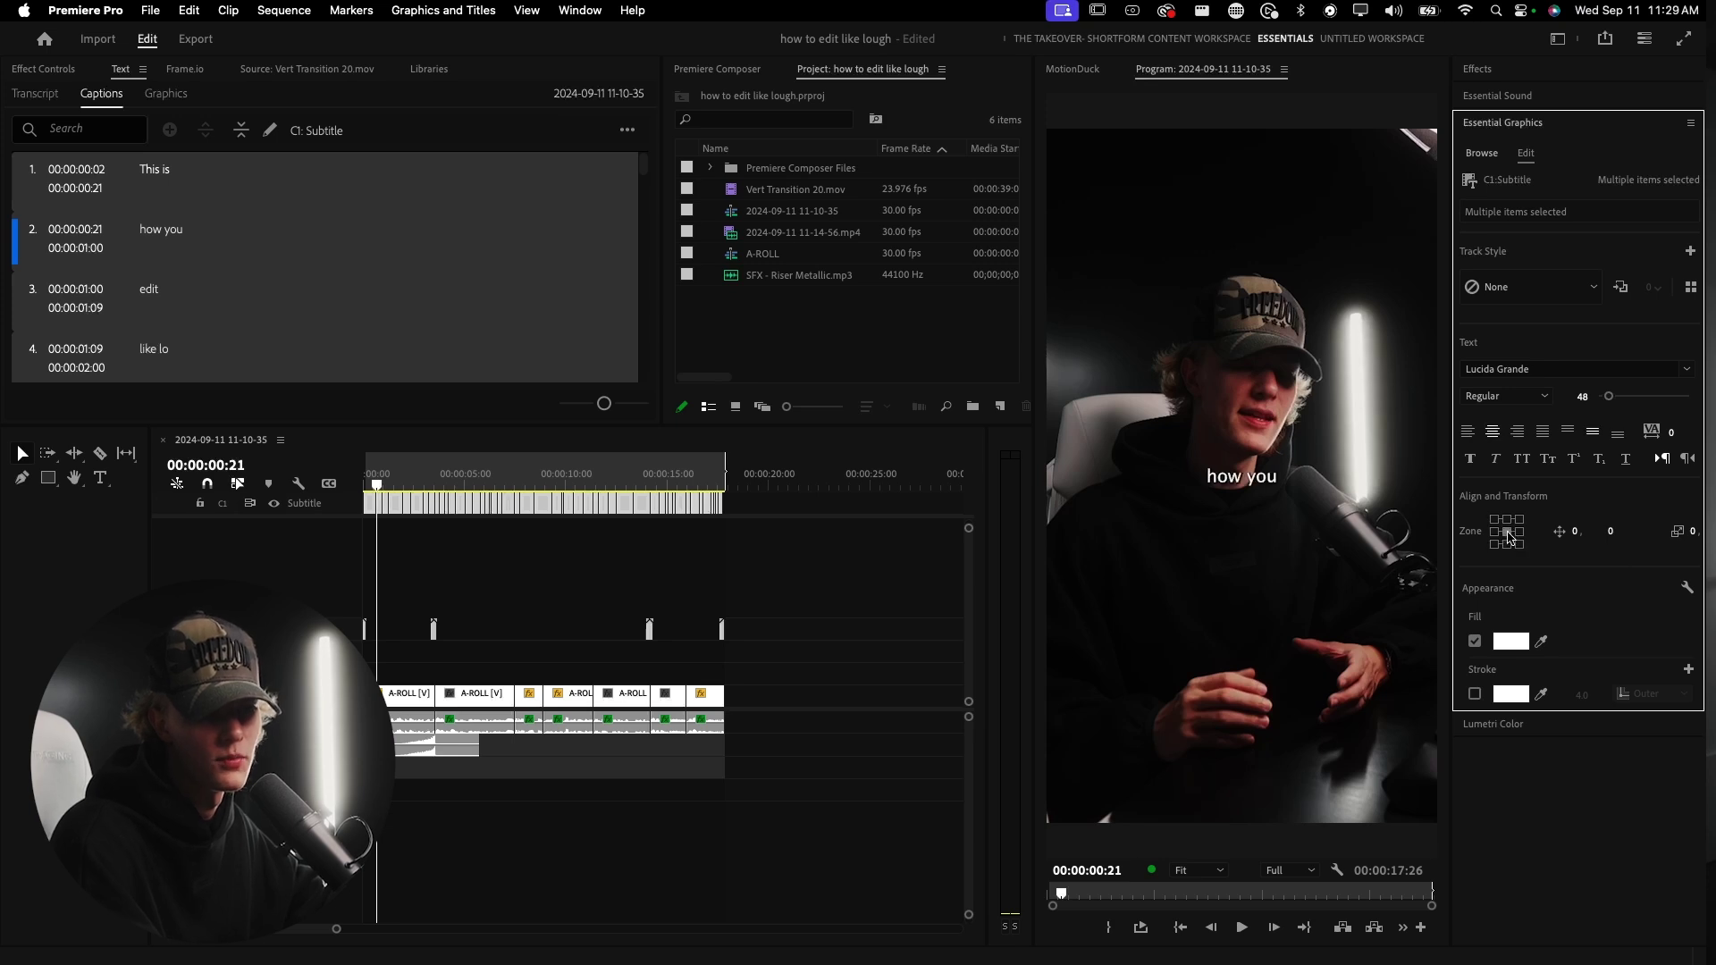
- Set the selected captions to the Montserrat font in the Black style with all caps
click(1558, 369)
text(mont)
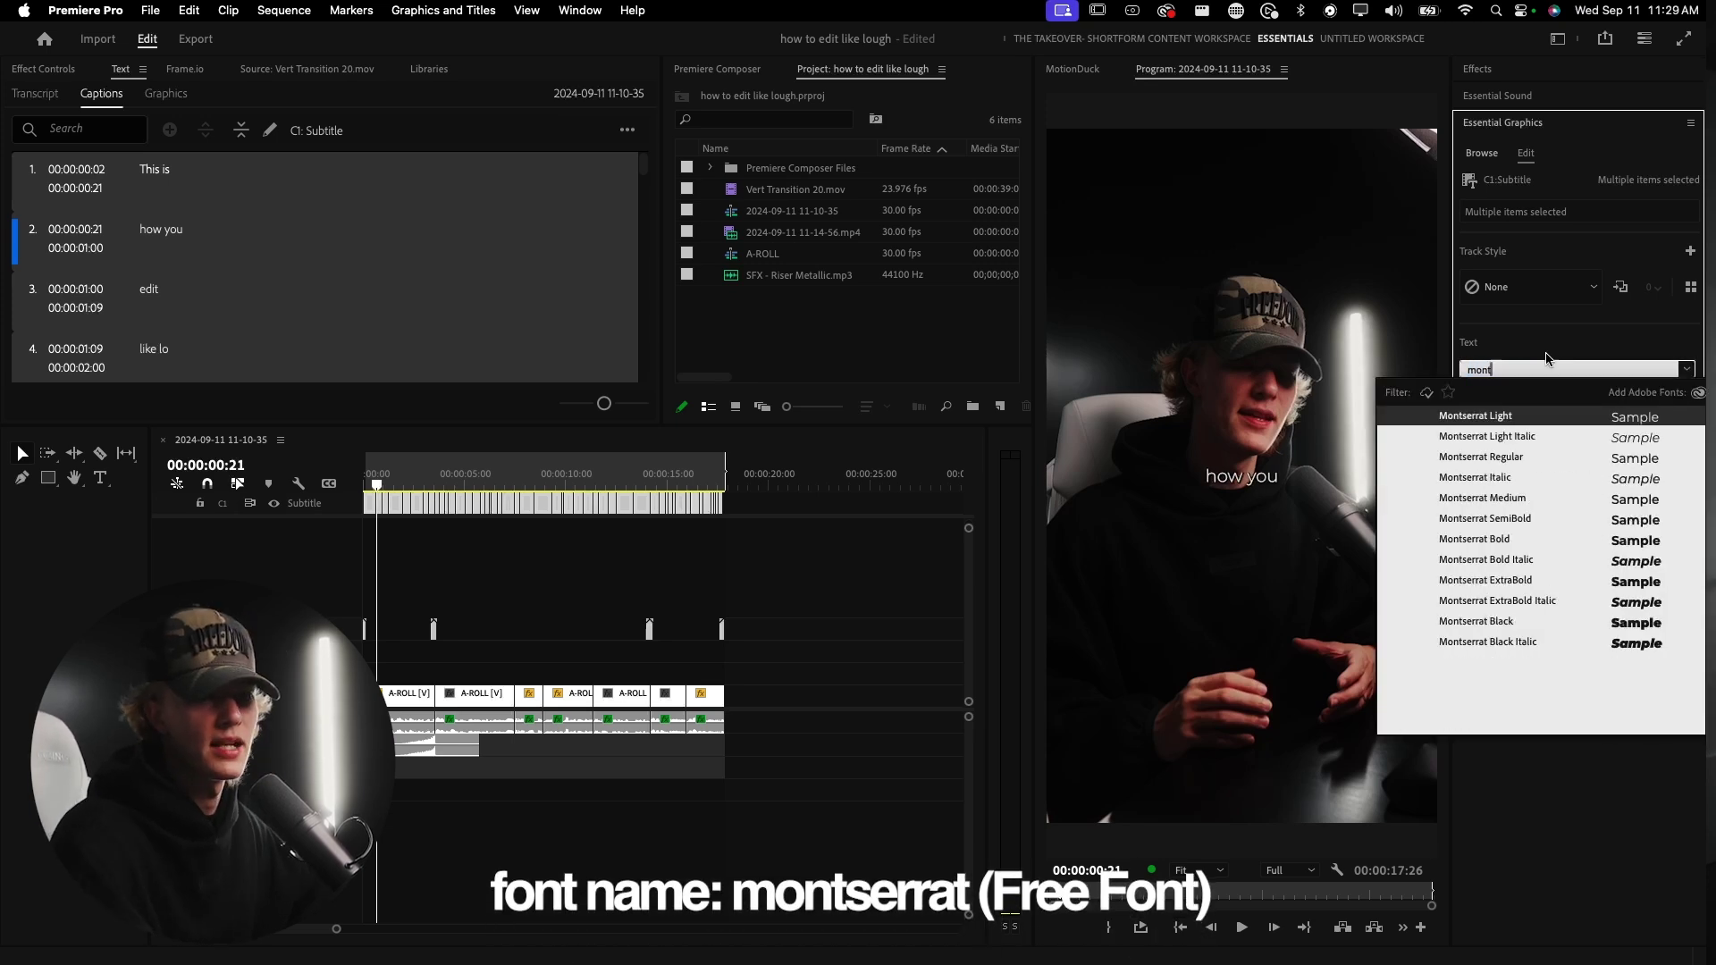
click(1510, 498)
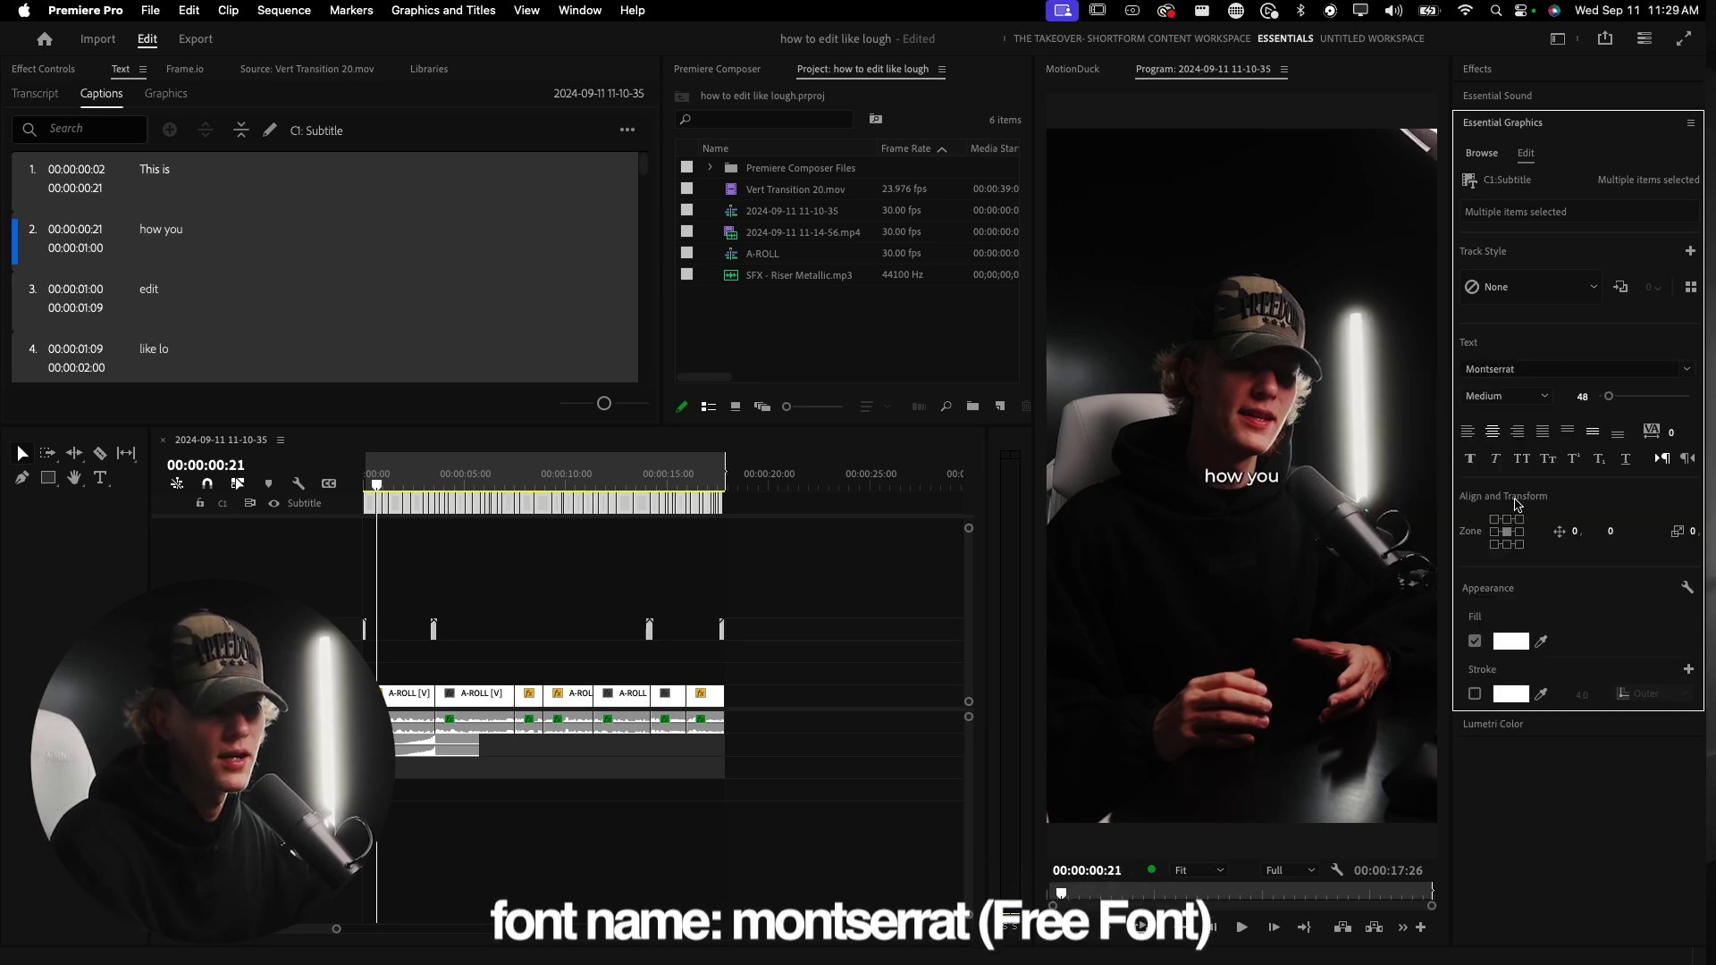
click(1506, 393)
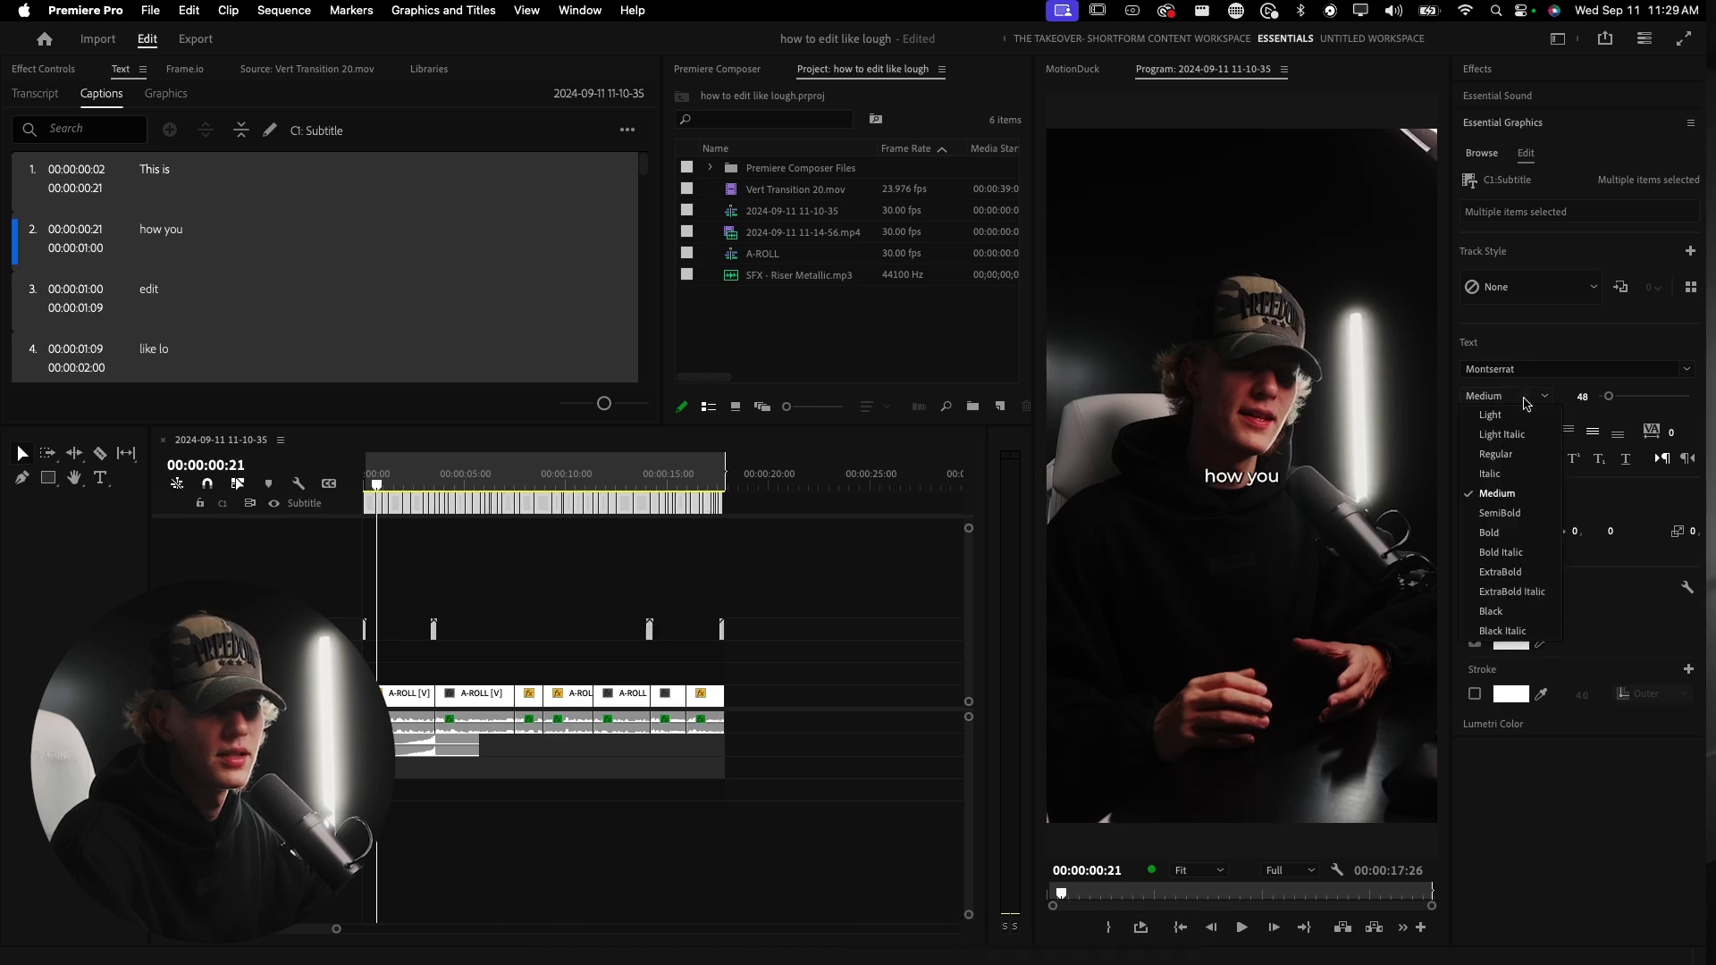
click(1504, 613)
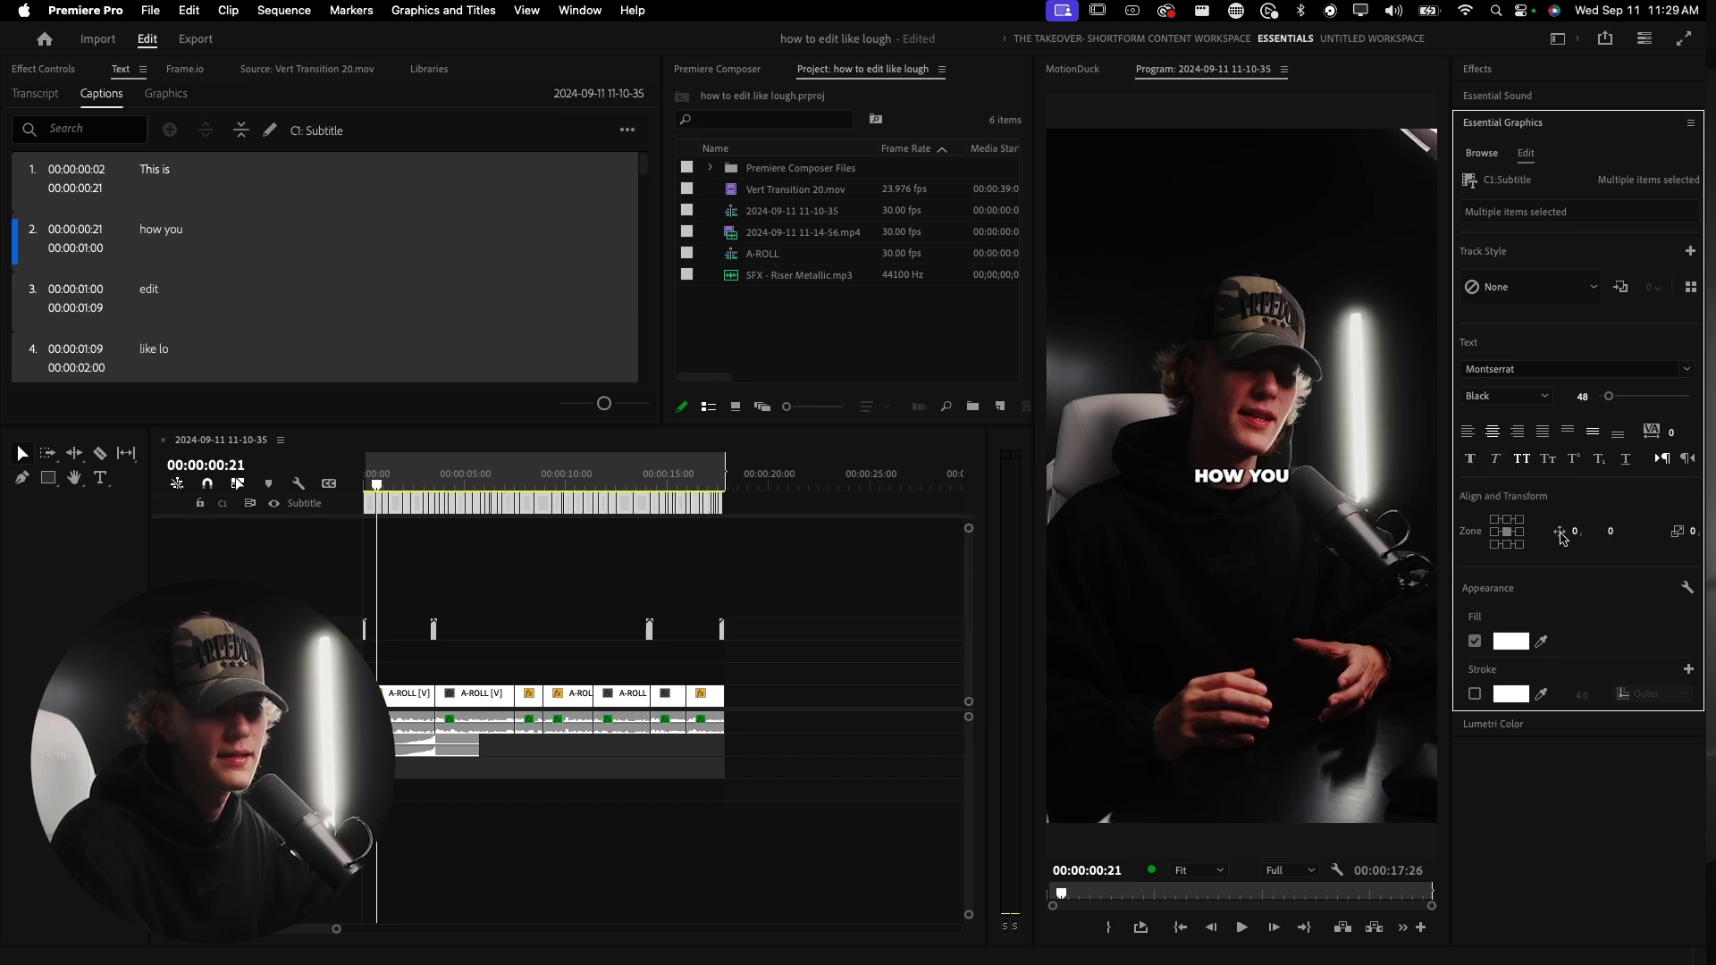
- Set the captions' font size to 59 and return the playhead to the start of the sequence
scroll(1530, 635, down, 5)
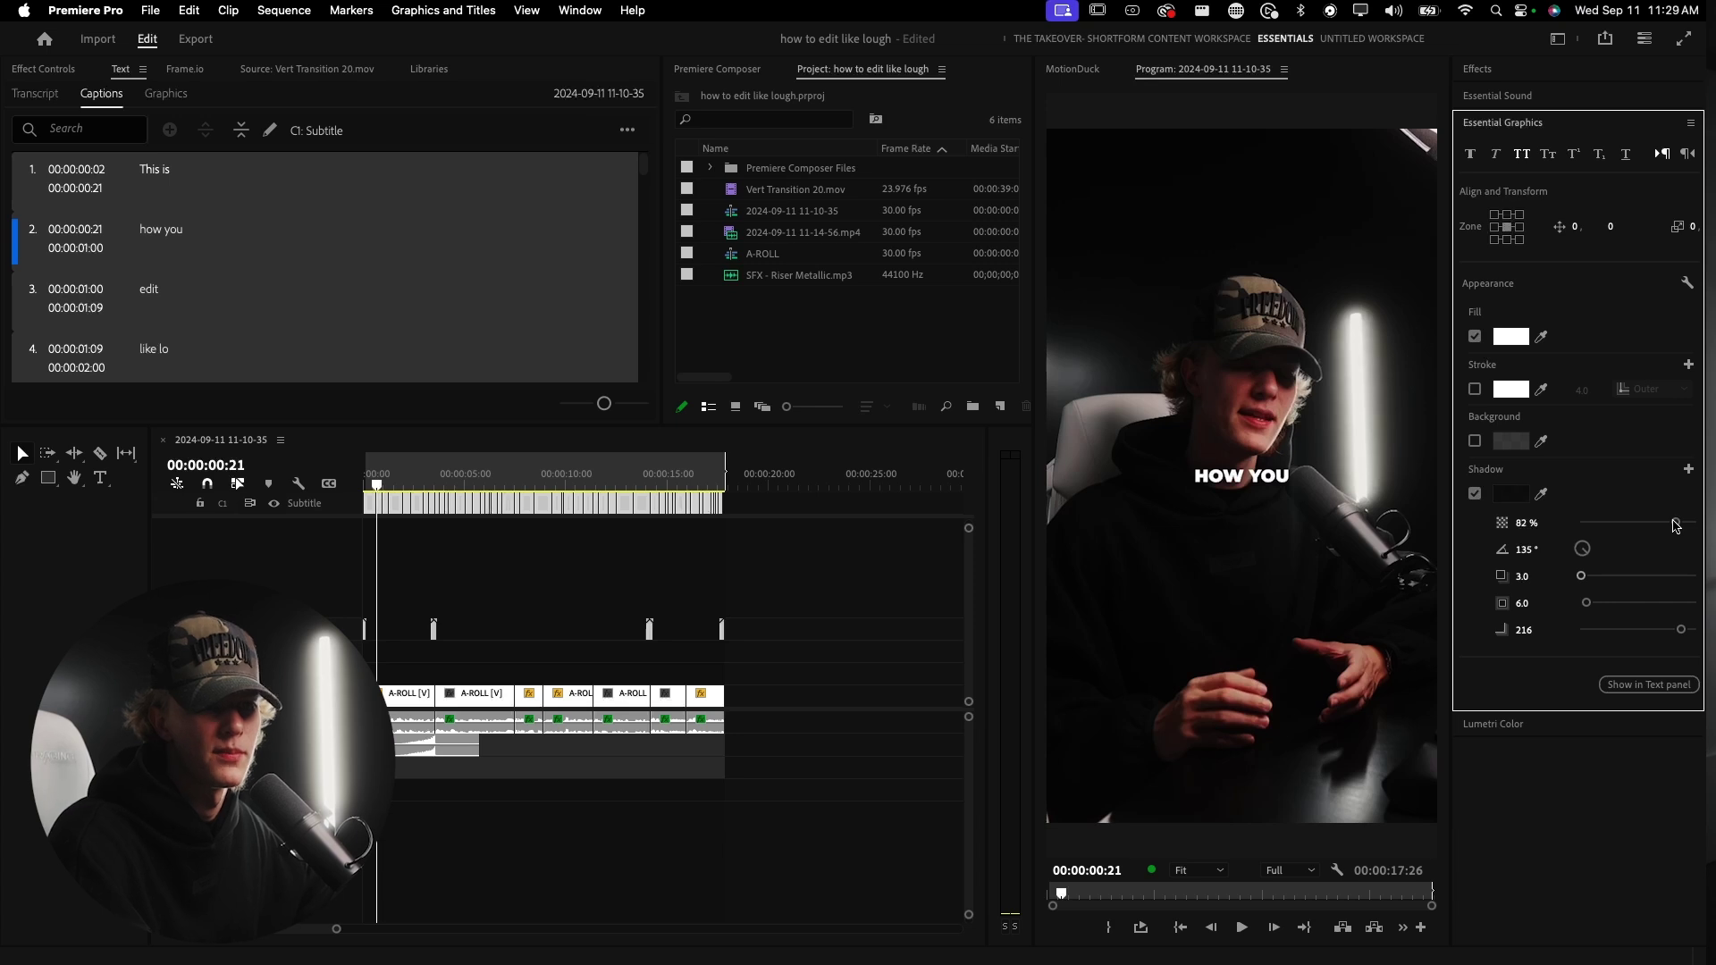
scroll(1528, 483, up, 5)
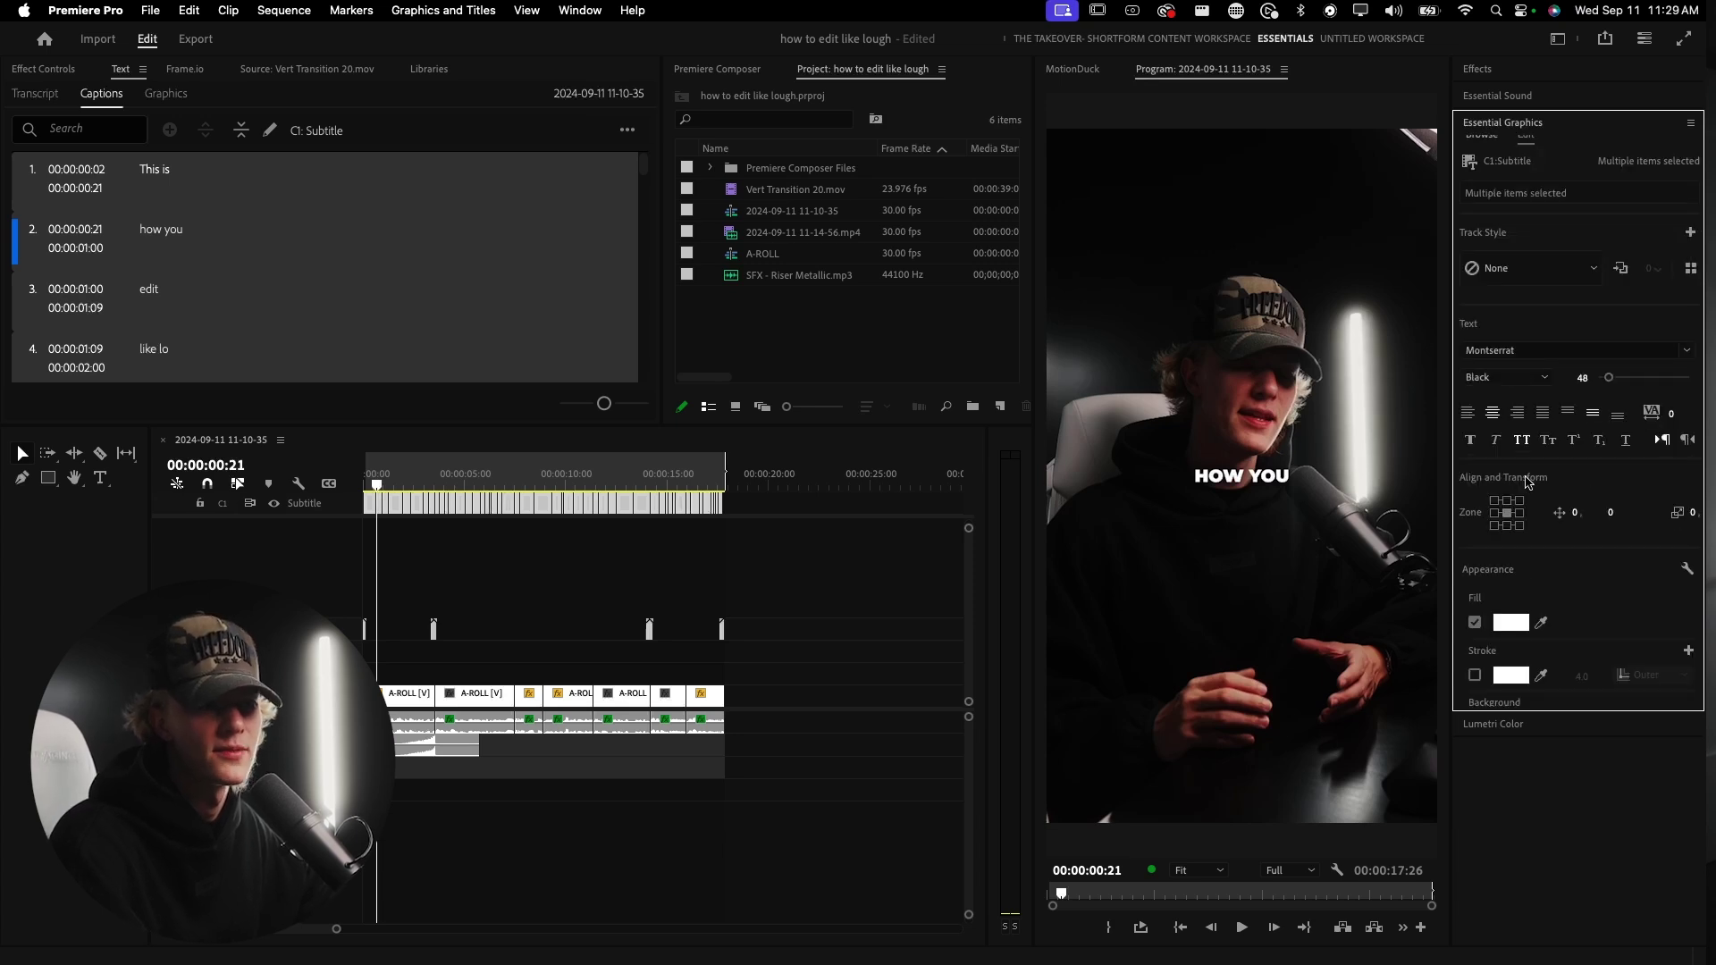
drag(1609, 378, 1609, 379)
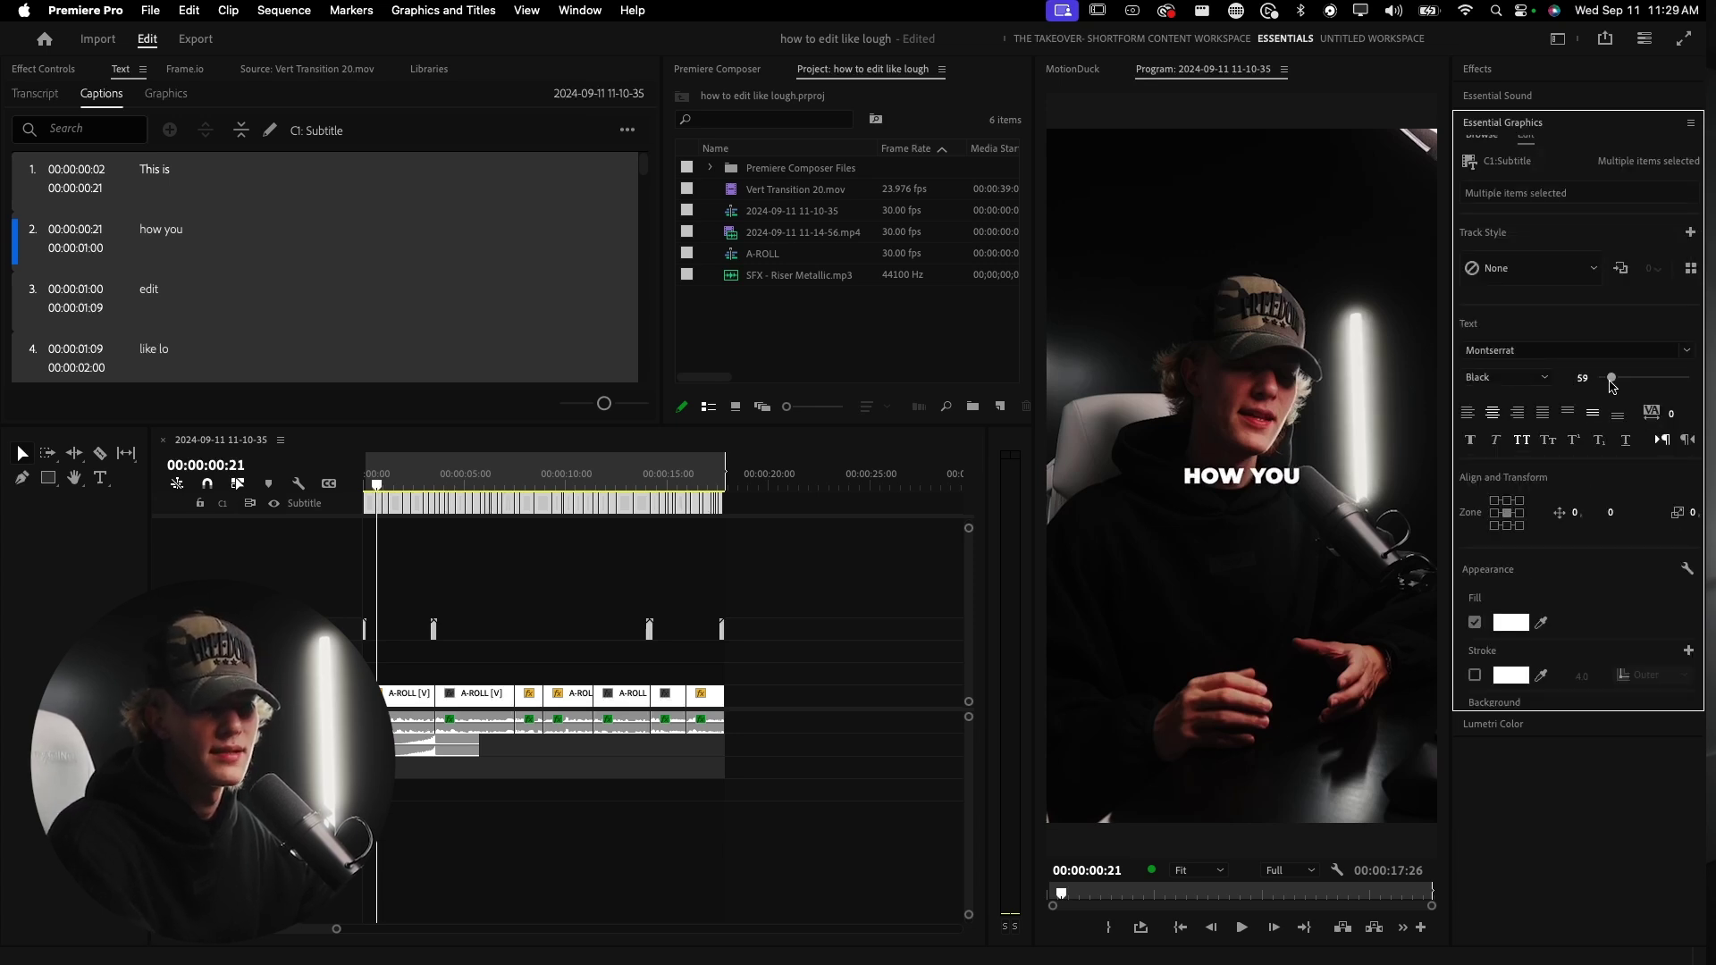
drag(374, 491, 363, 509)
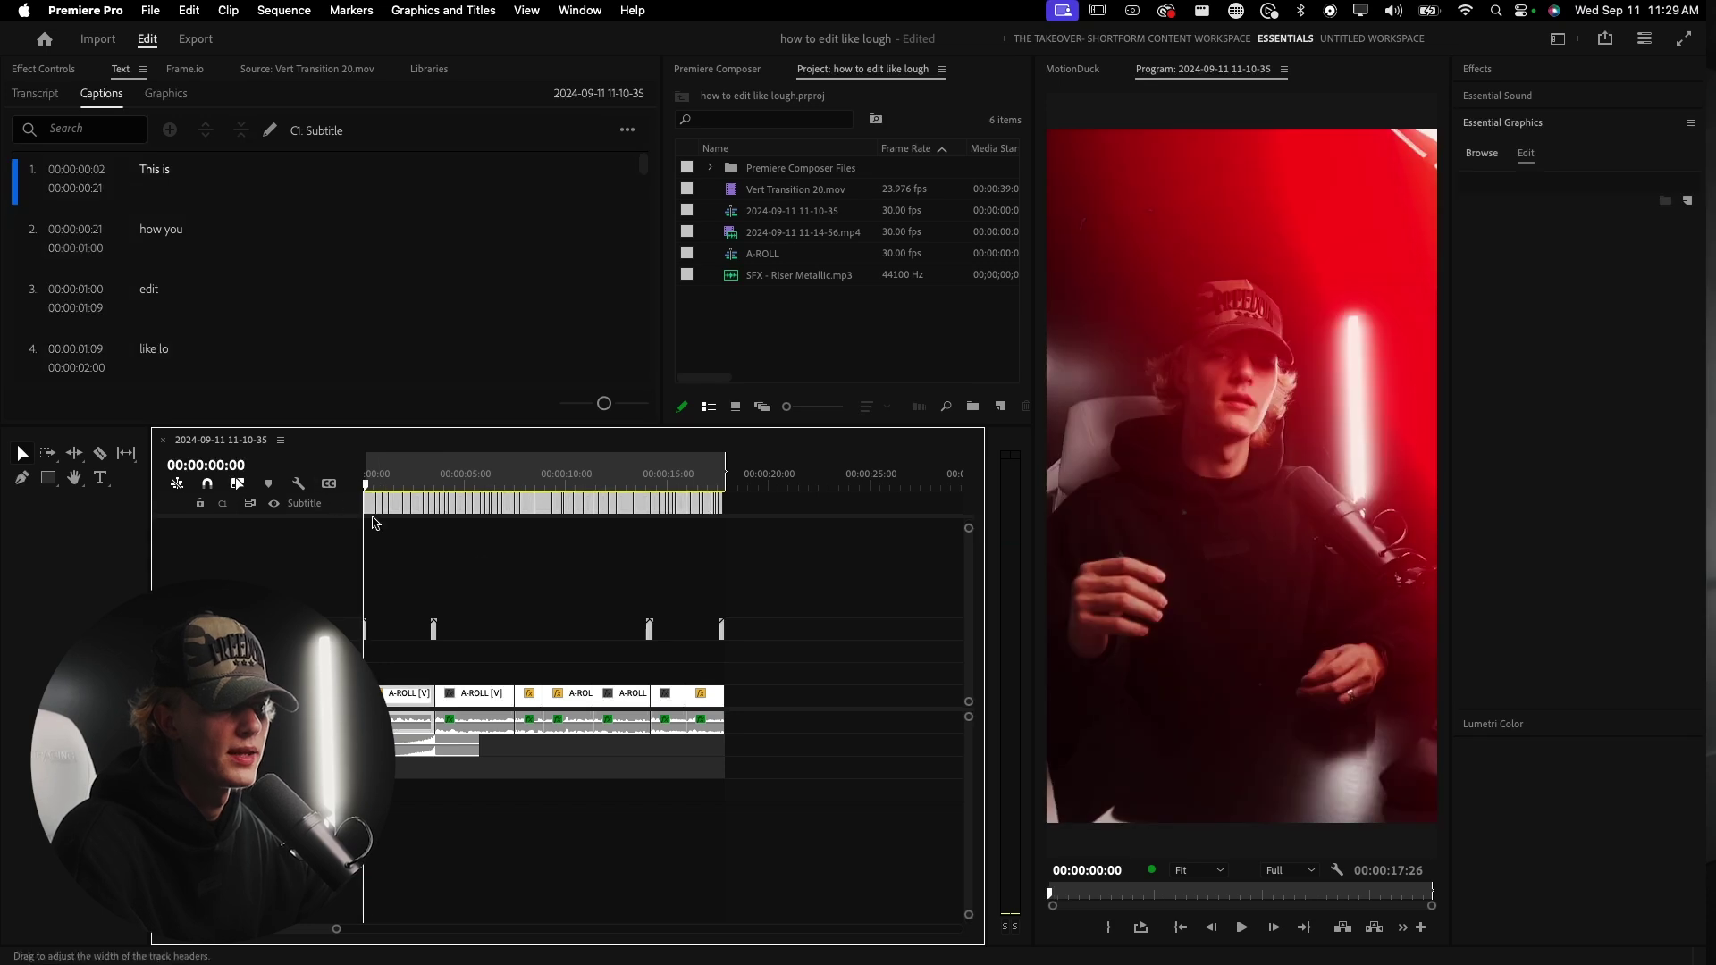
- Play the sequence and examine the opening captions' wording and timing, including how "Pretty" lines up with the A-roll cut
key(space)
key(=)
key(space)
scroll(446, 551, up, 5)
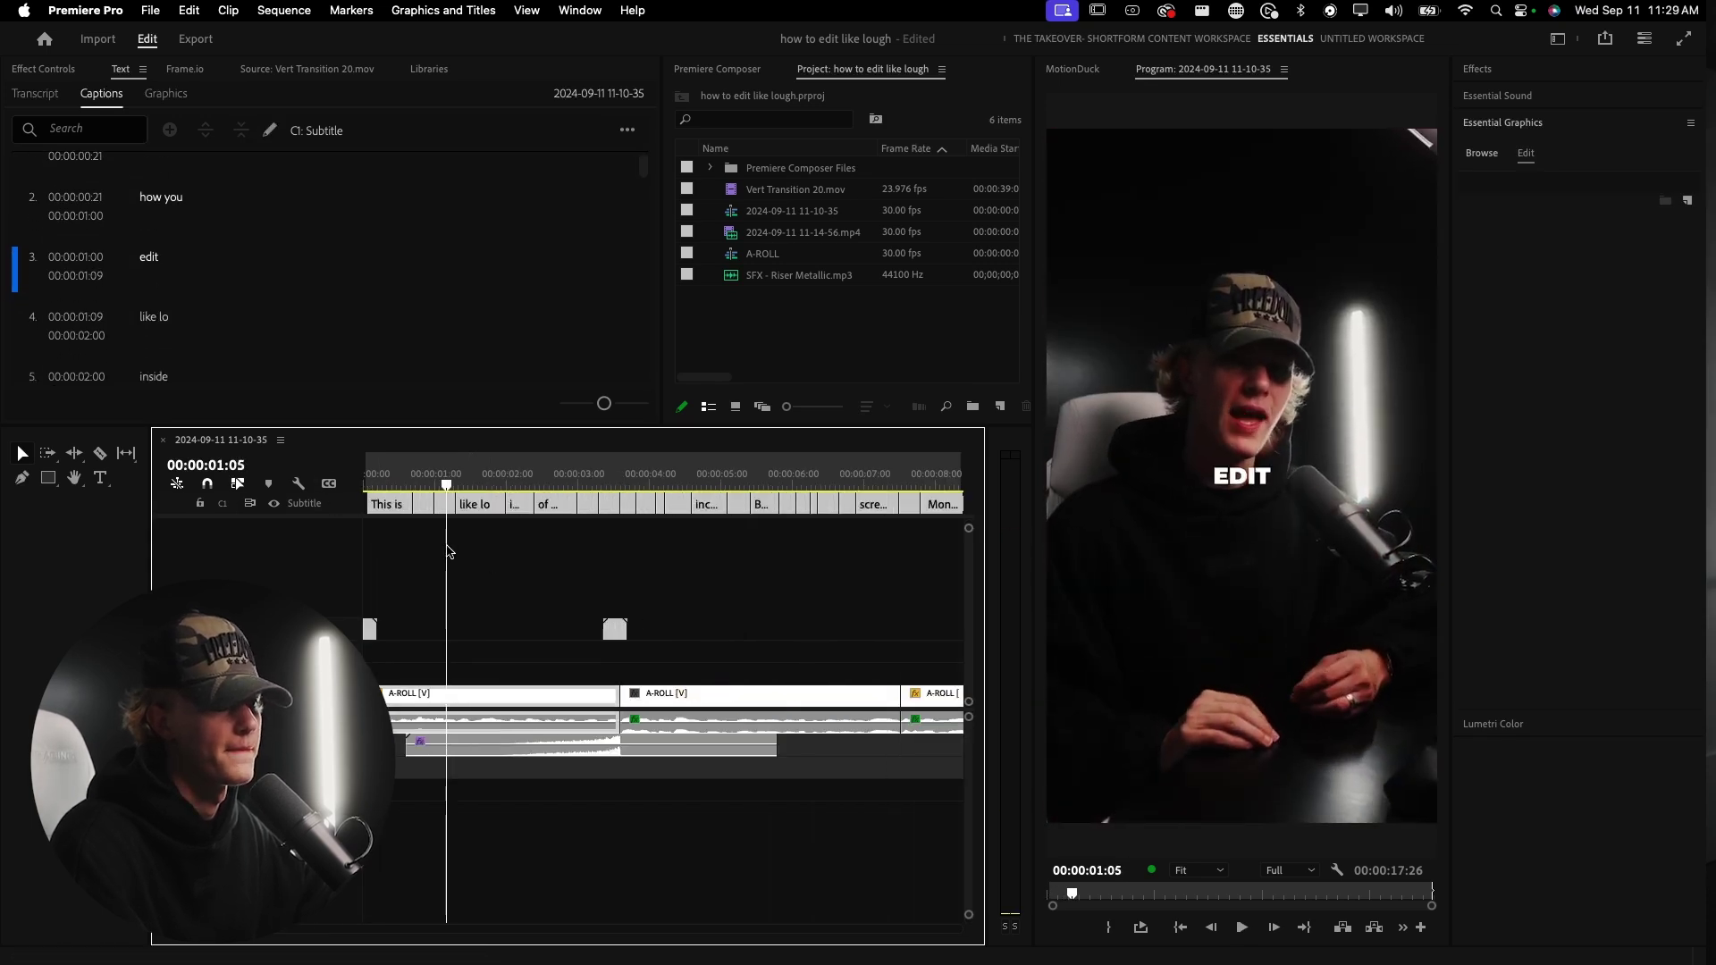
scroll(472, 526, up, 3)
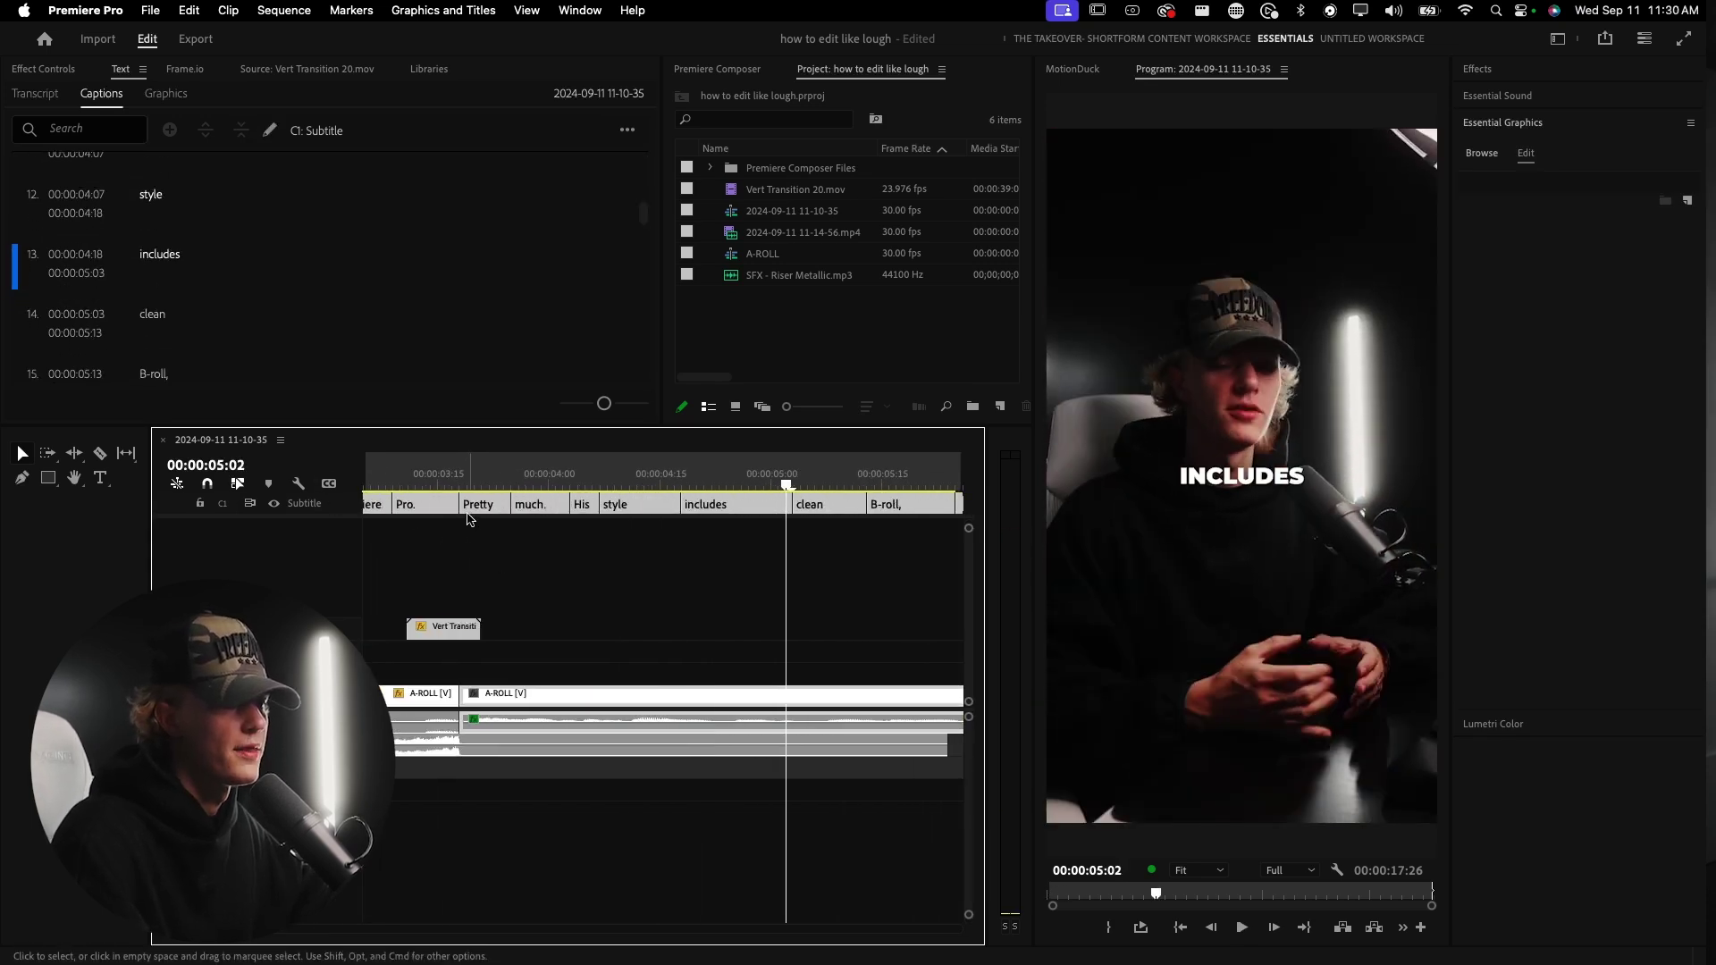
click(468, 519)
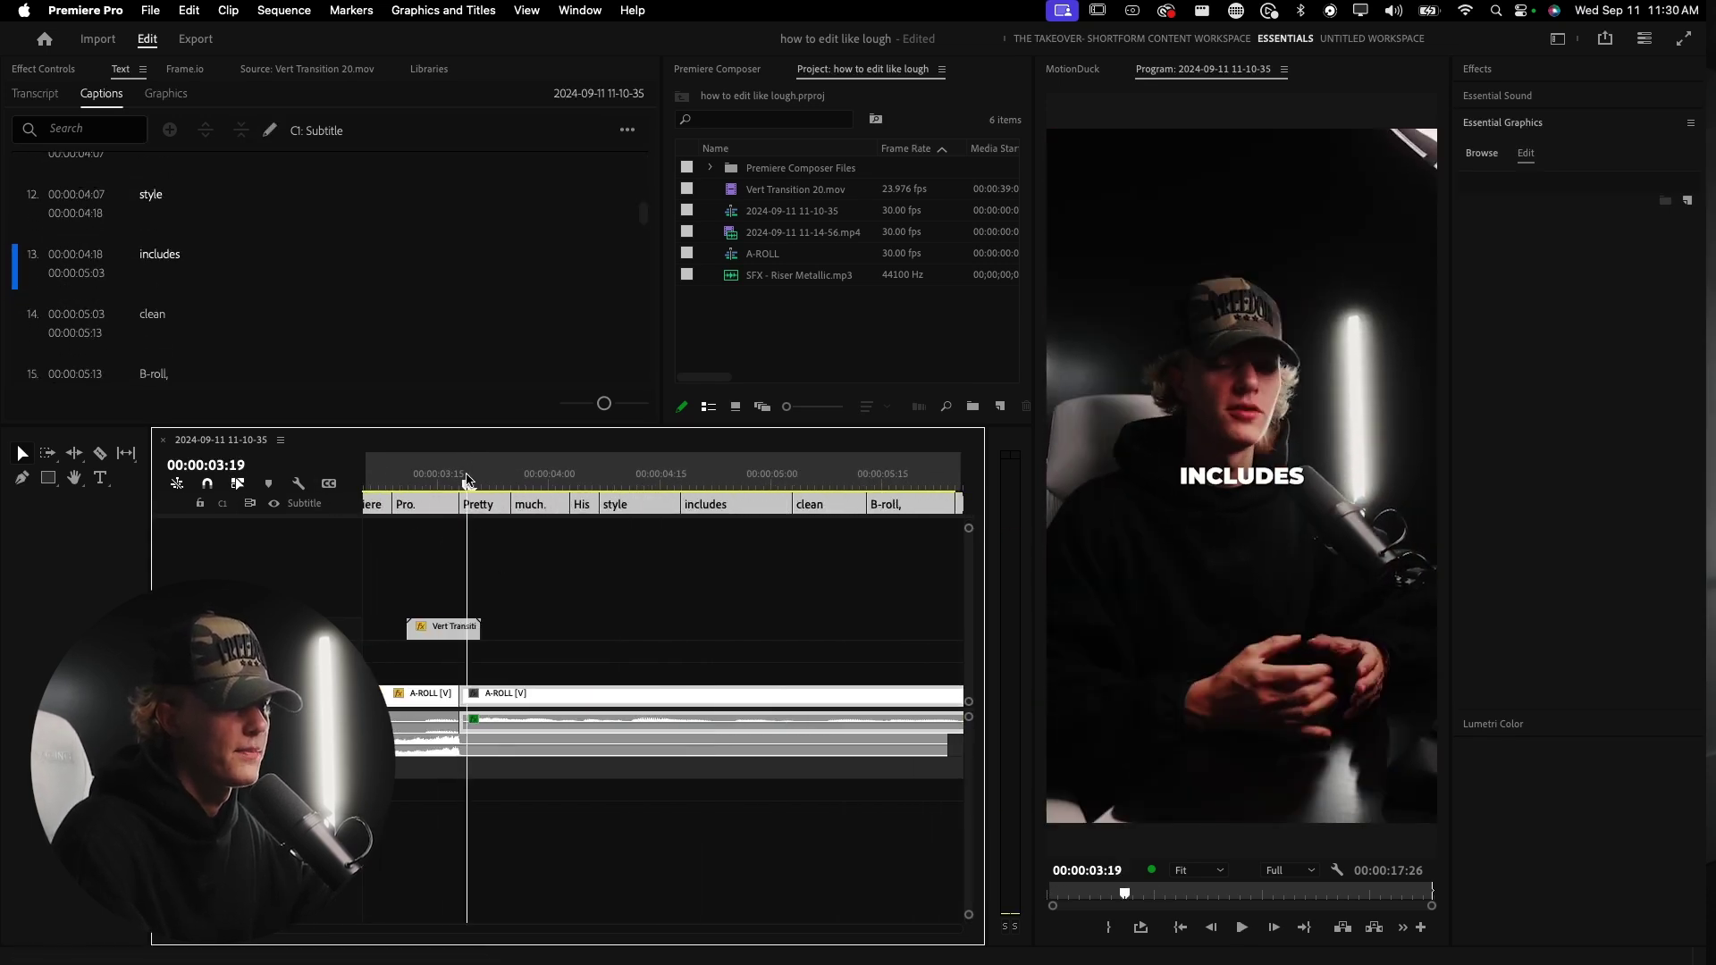
key(=)
scroll(511, 542, down, 6)
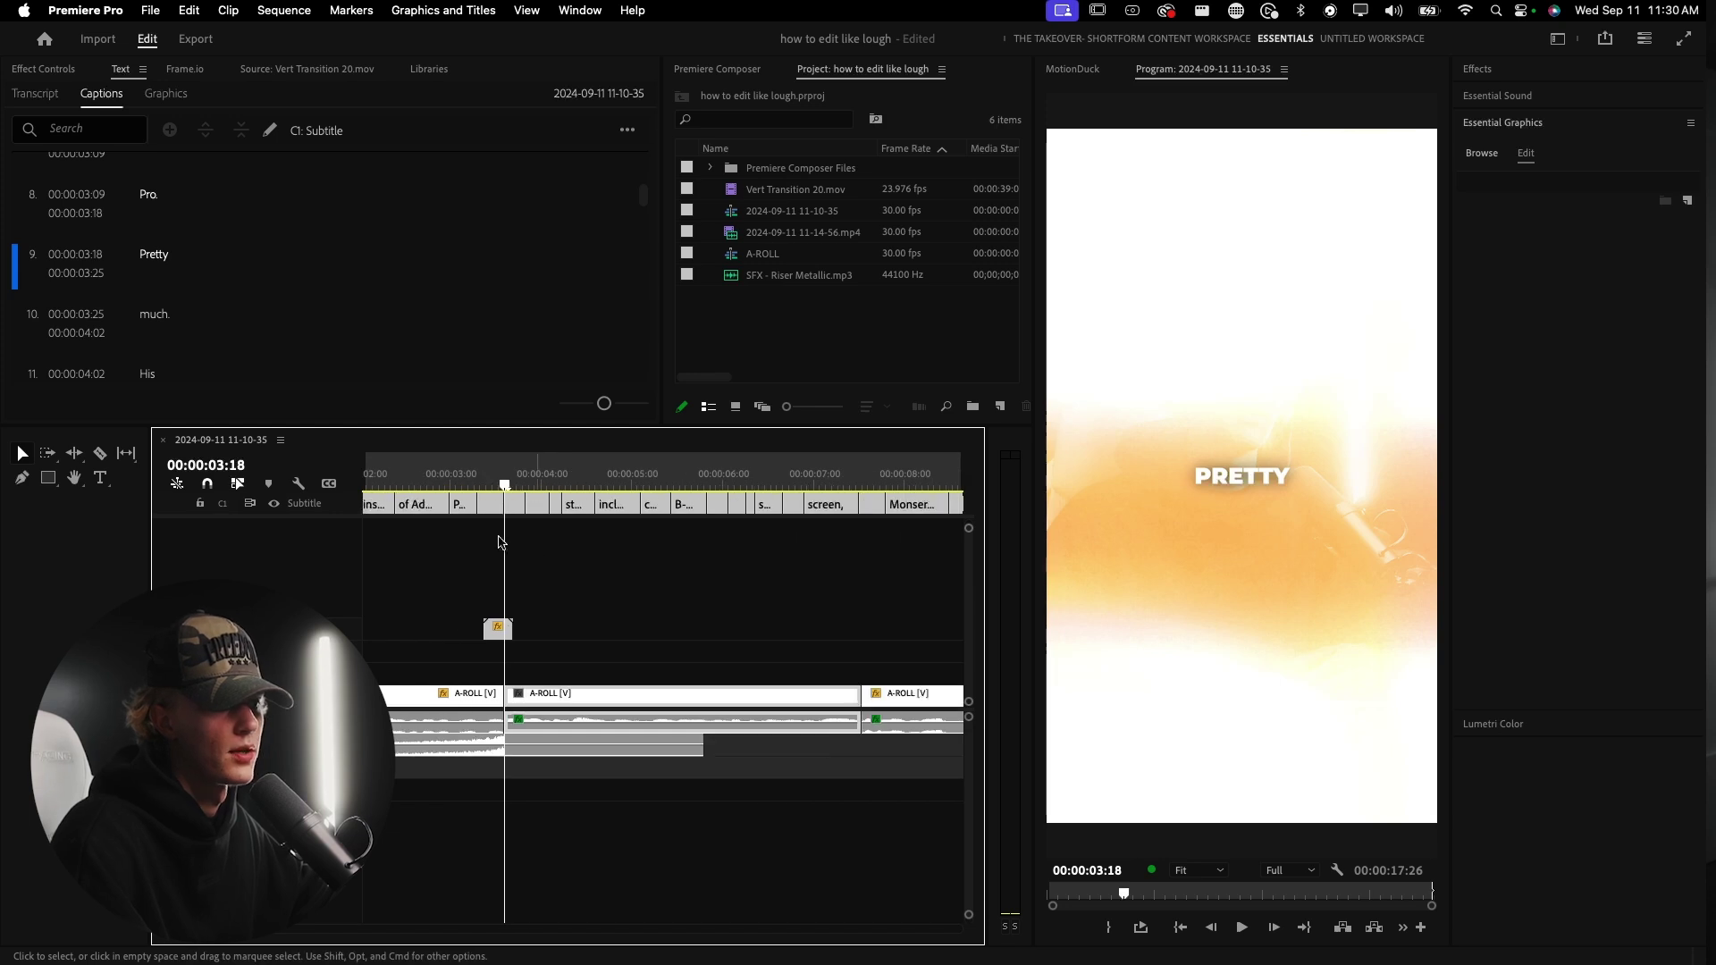
scroll(779, 554, up, 2)
scroll(777, 545, up, 1)
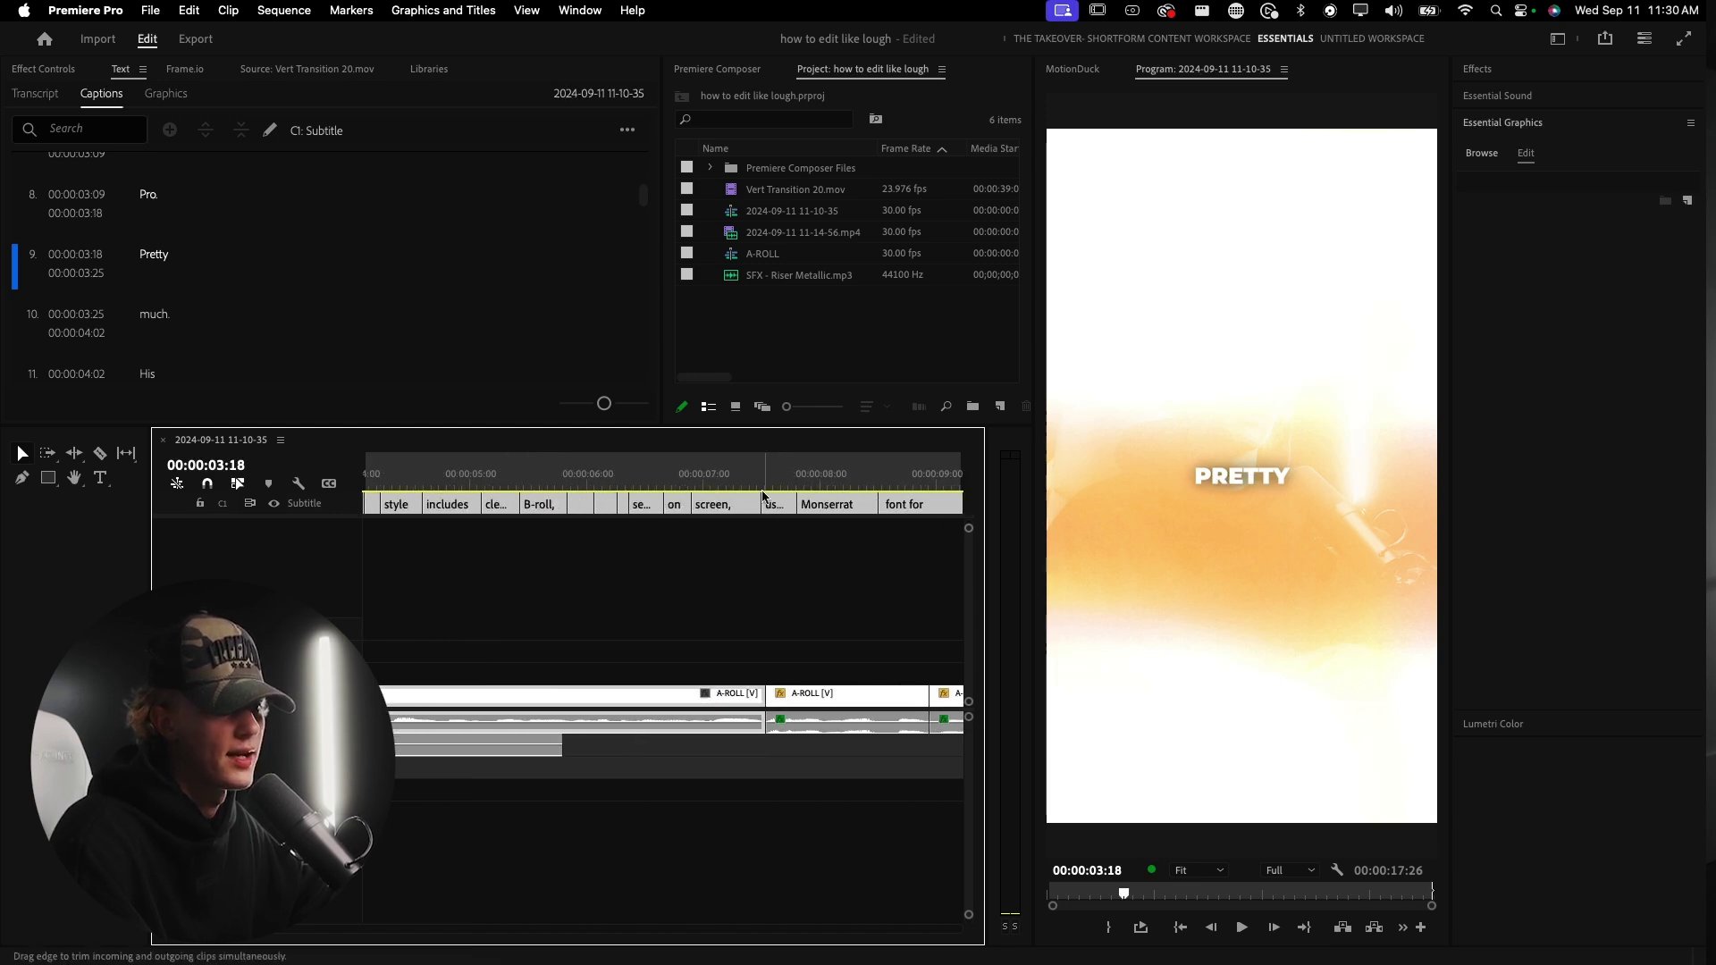
- Examine the captions around the A-roll cut between "screen," and "using", and return to the start of the sequence
drag(763, 483, 716, 509)
scroll(775, 524, up, 1)
key(=)
key(=)
key(=)
click(640, 483)
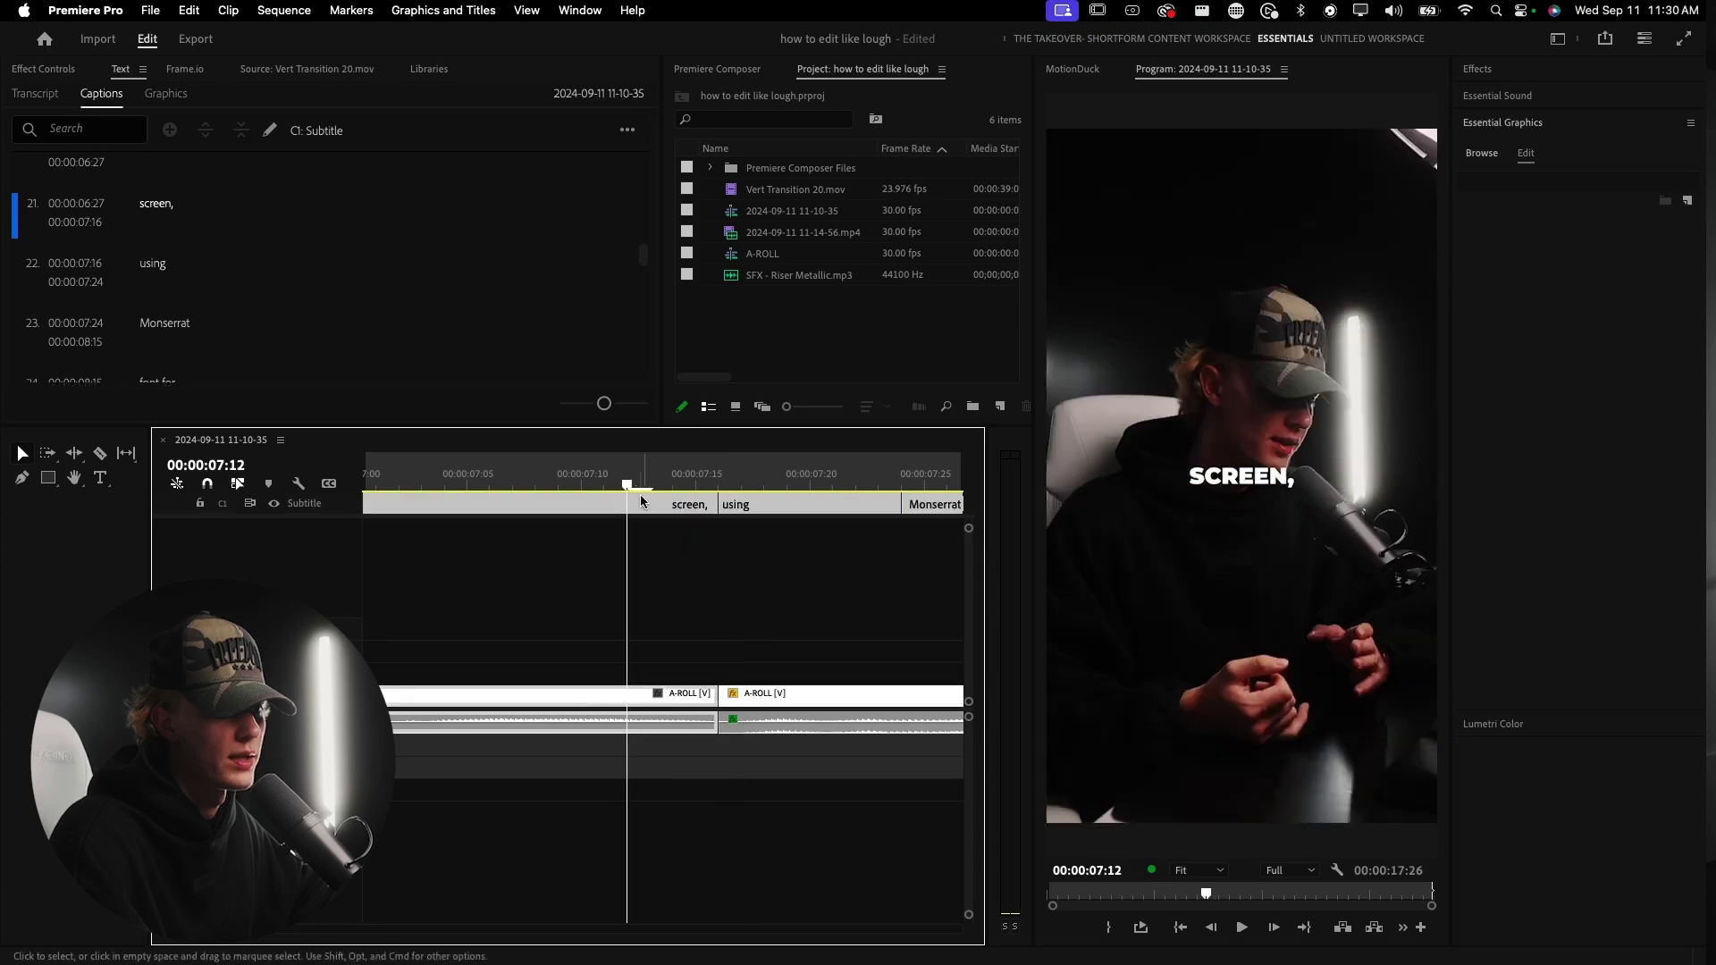
scroll(629, 542, down, 6)
scroll(780, 526, up, 2)
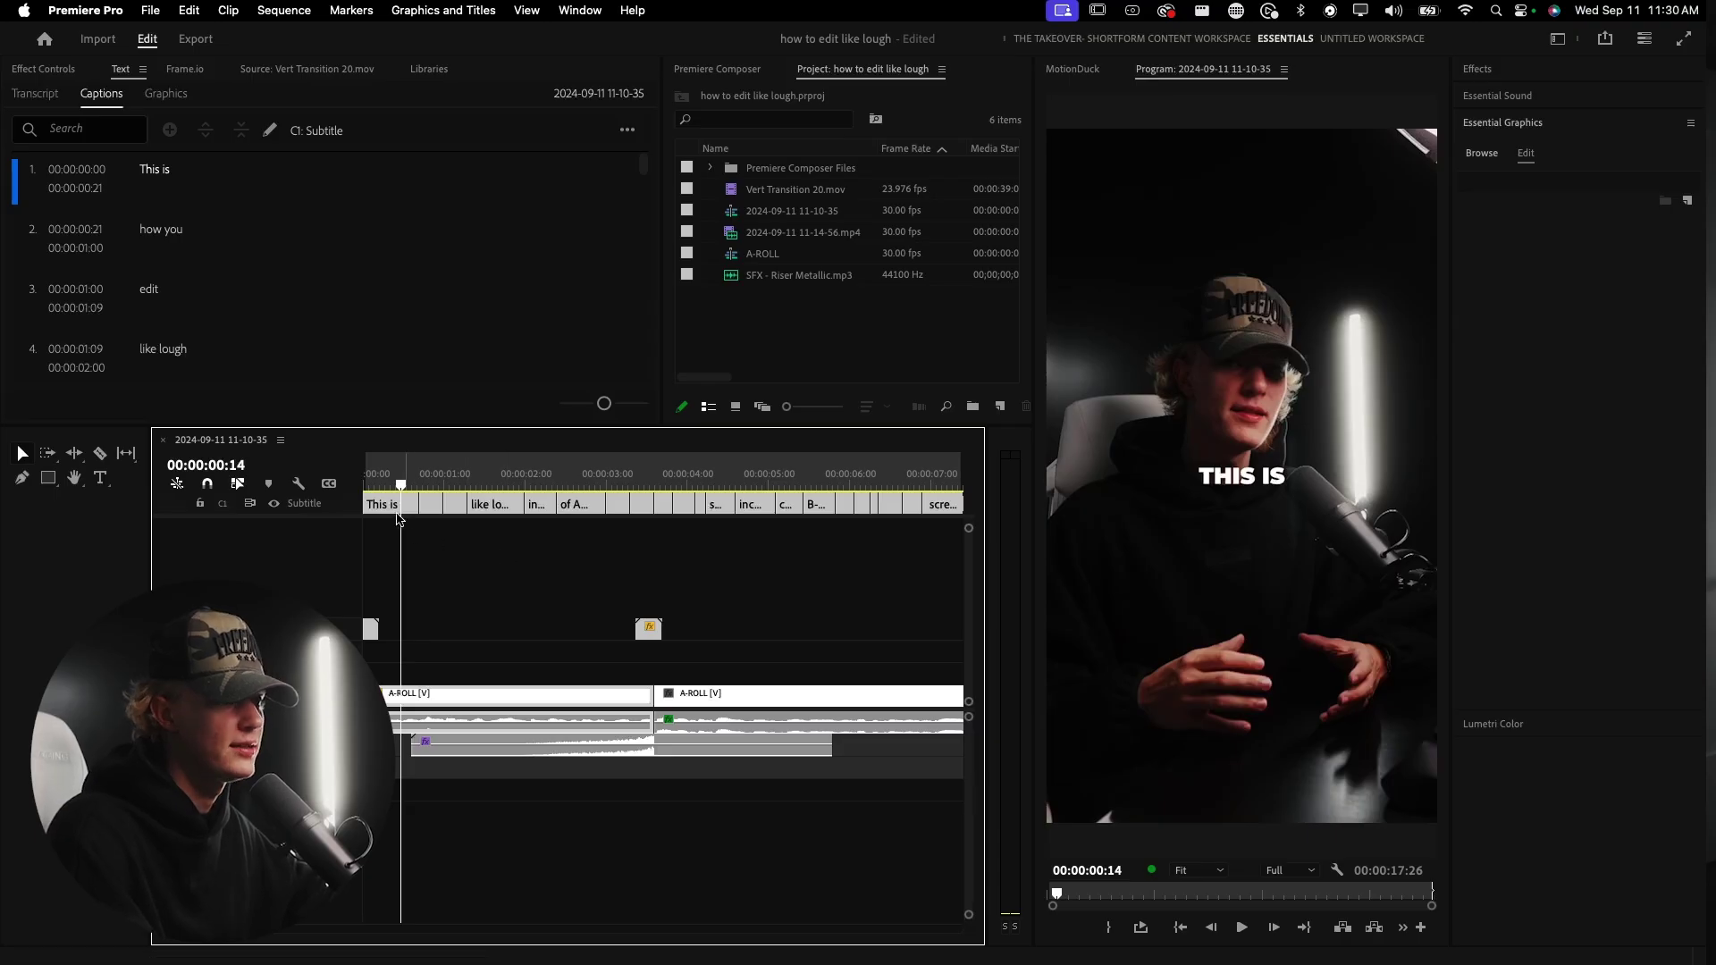
- Delete all captions before "Pretty", from "This is" through "Pro."
click(394, 506)
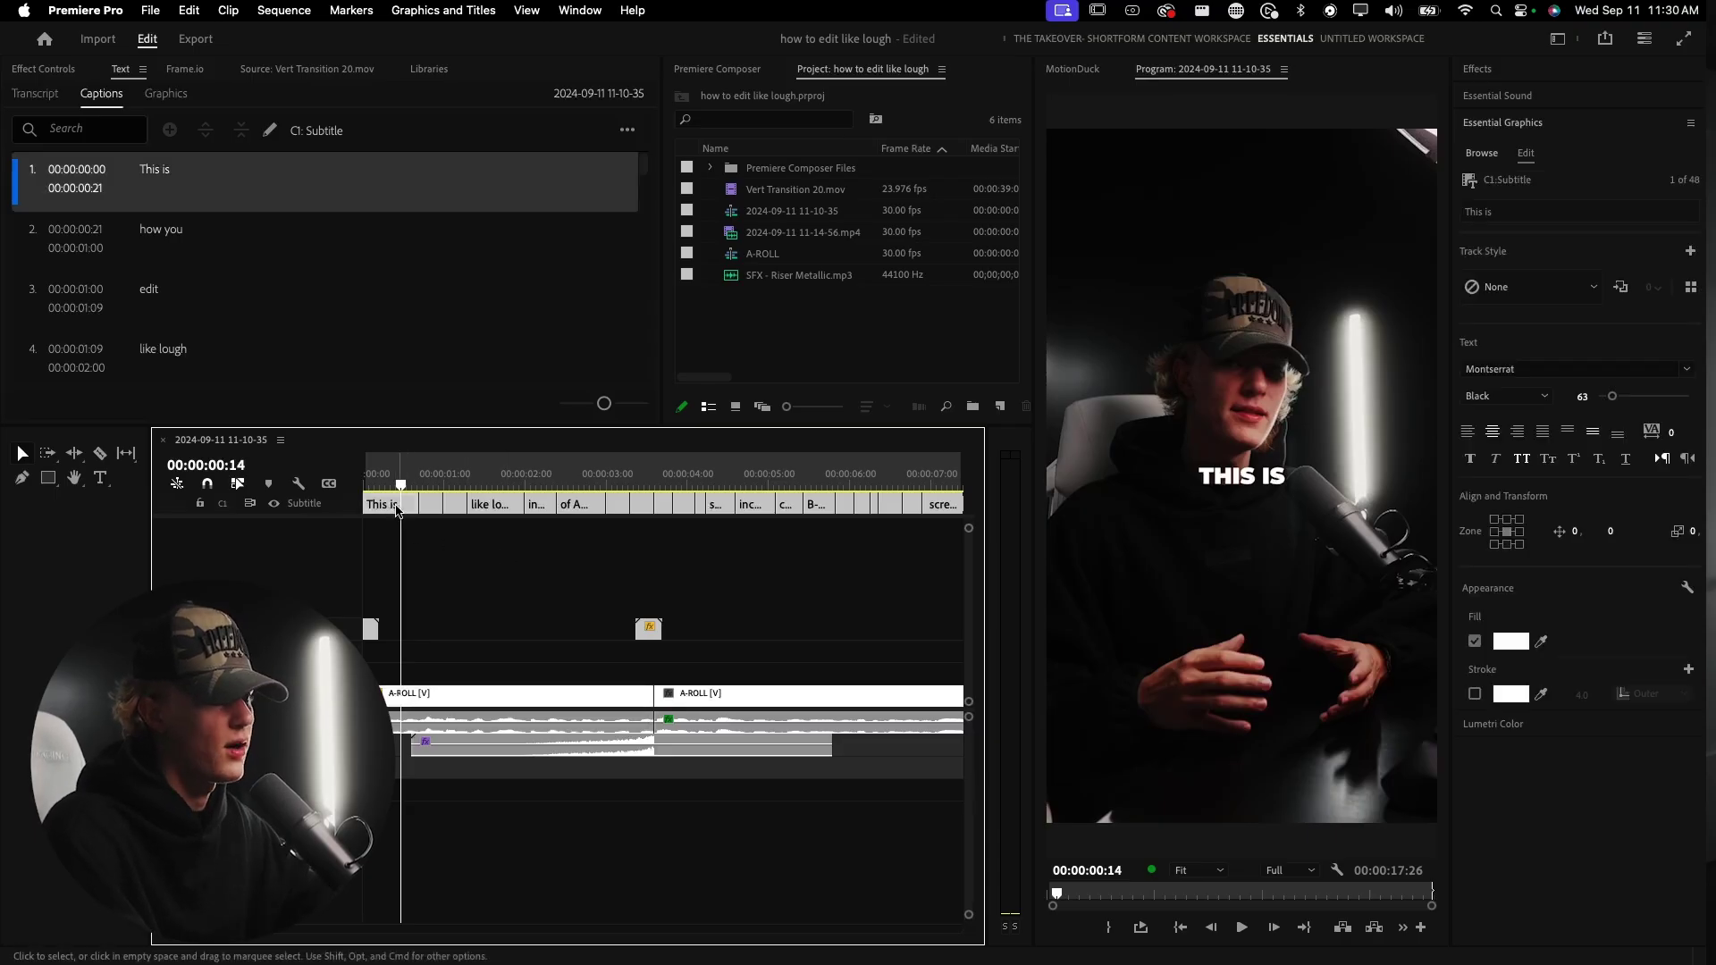
key(Delete)
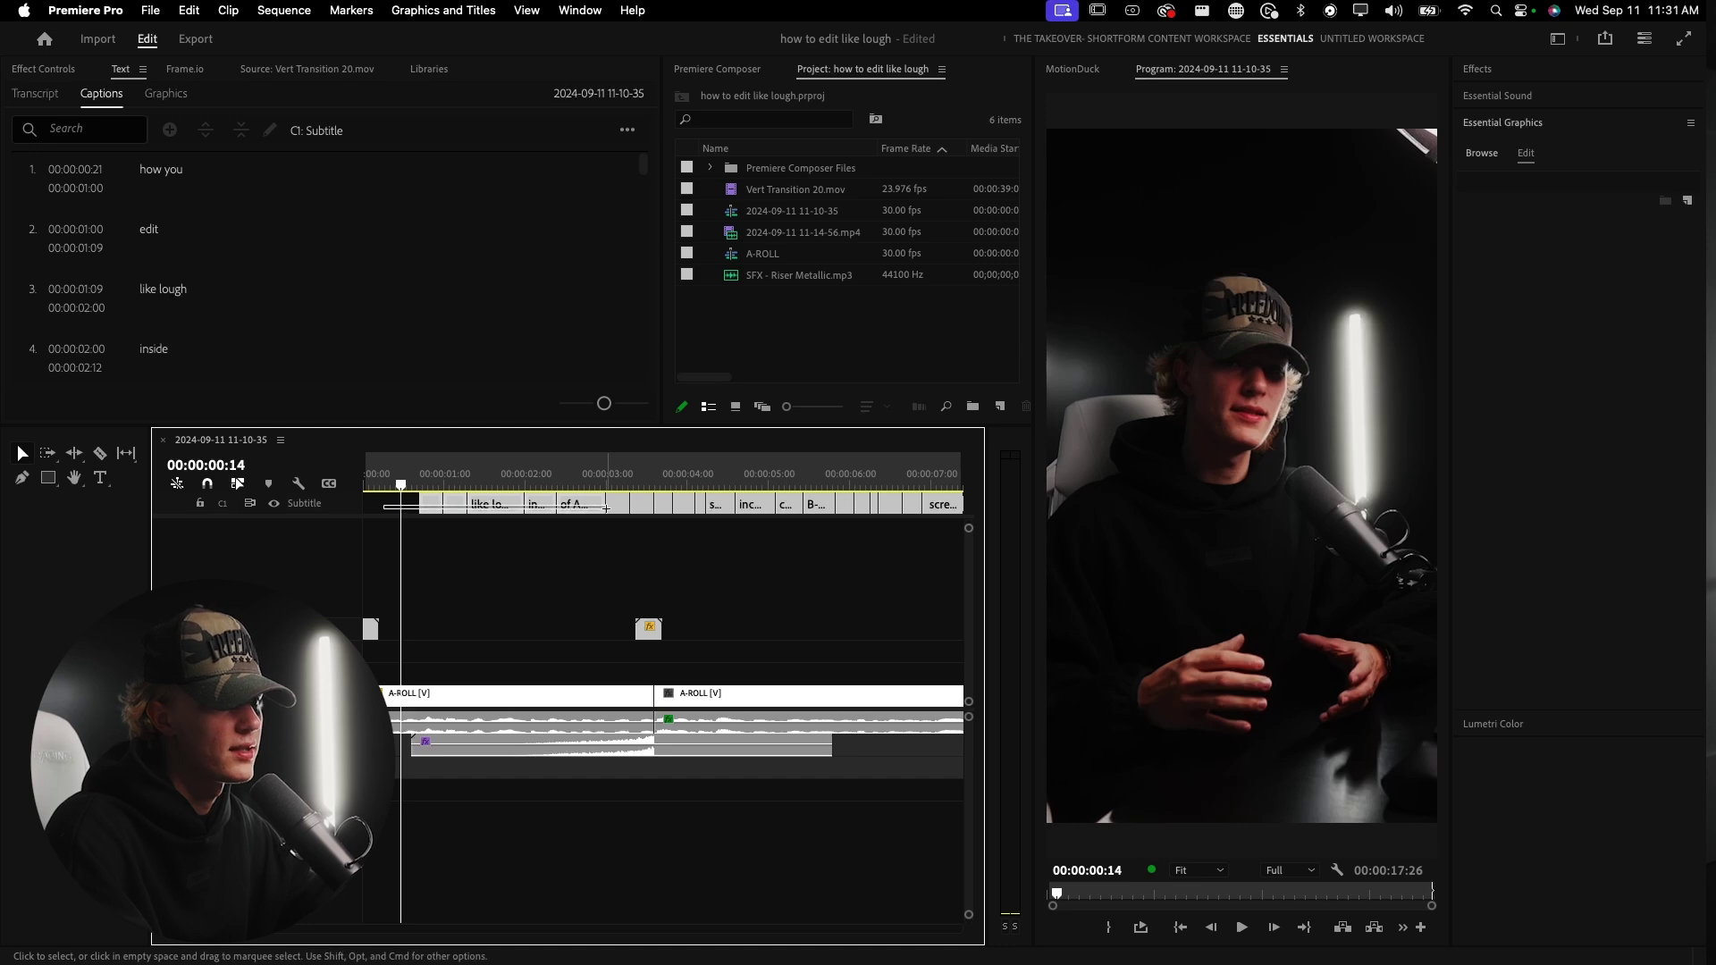
drag(638, 508, 643, 511)
key(Delete)
click(657, 504)
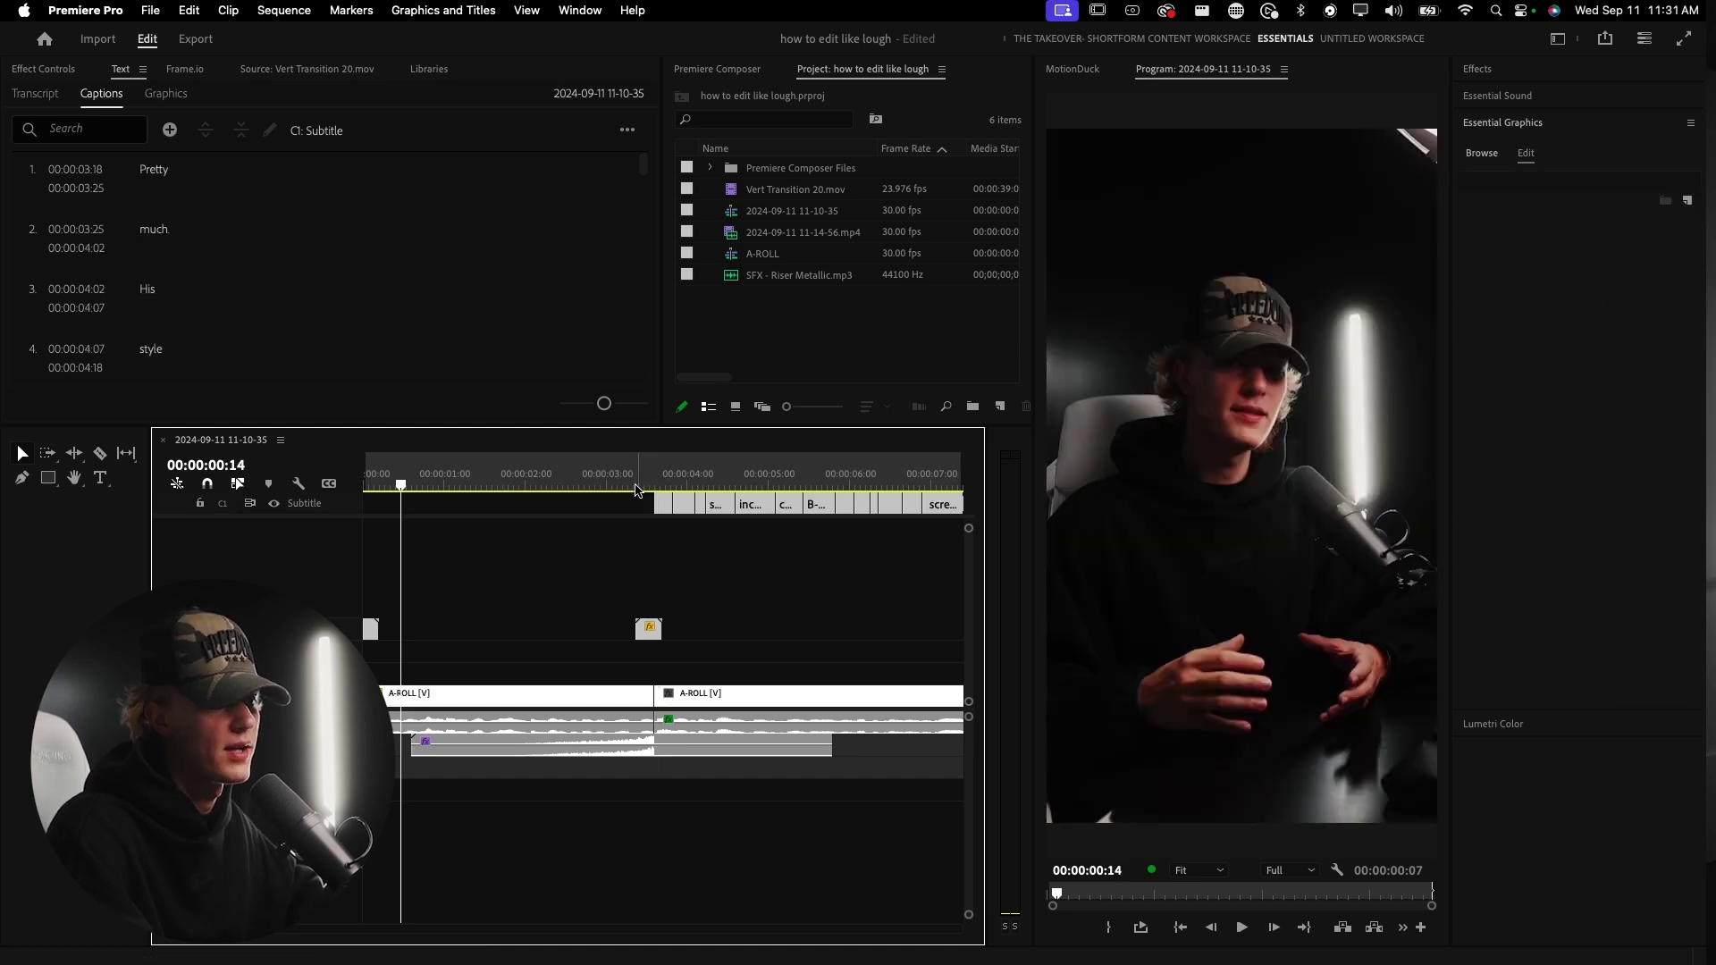
- Play from just before the "Pretty" caption and examine the captions through "clean" and "B-roll,"
click(632, 485)
key(space)
scroll(629, 579, down, 3)
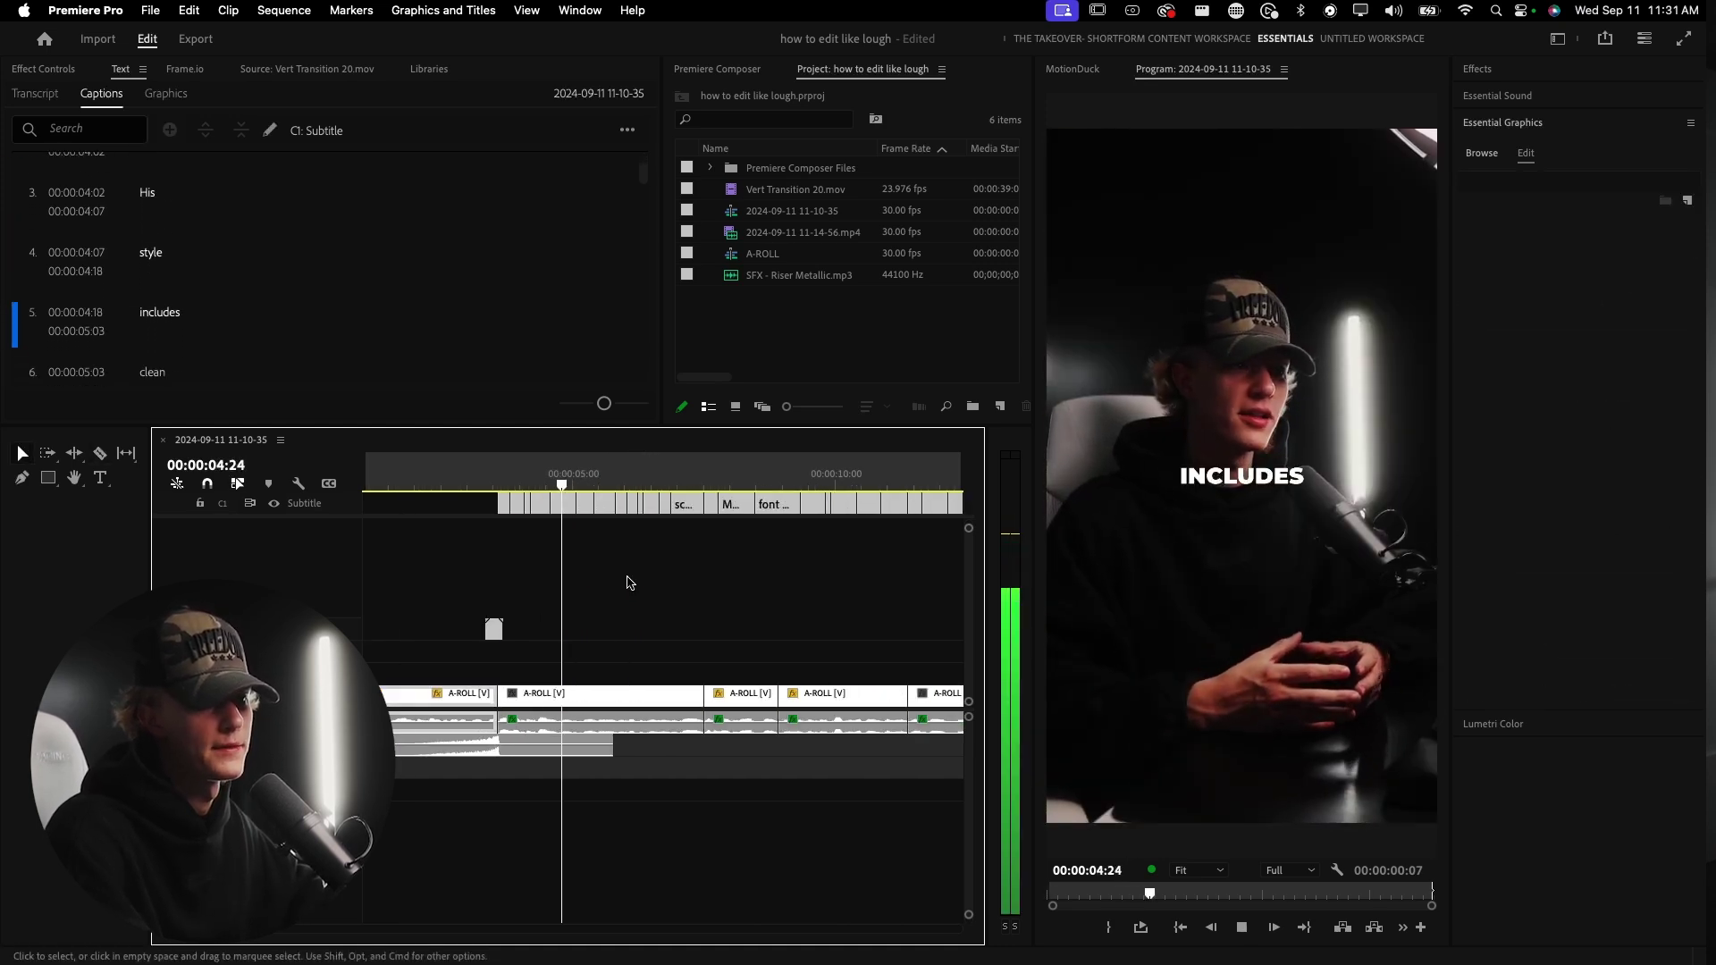
key(space)
scroll(483, 544, right, 2)
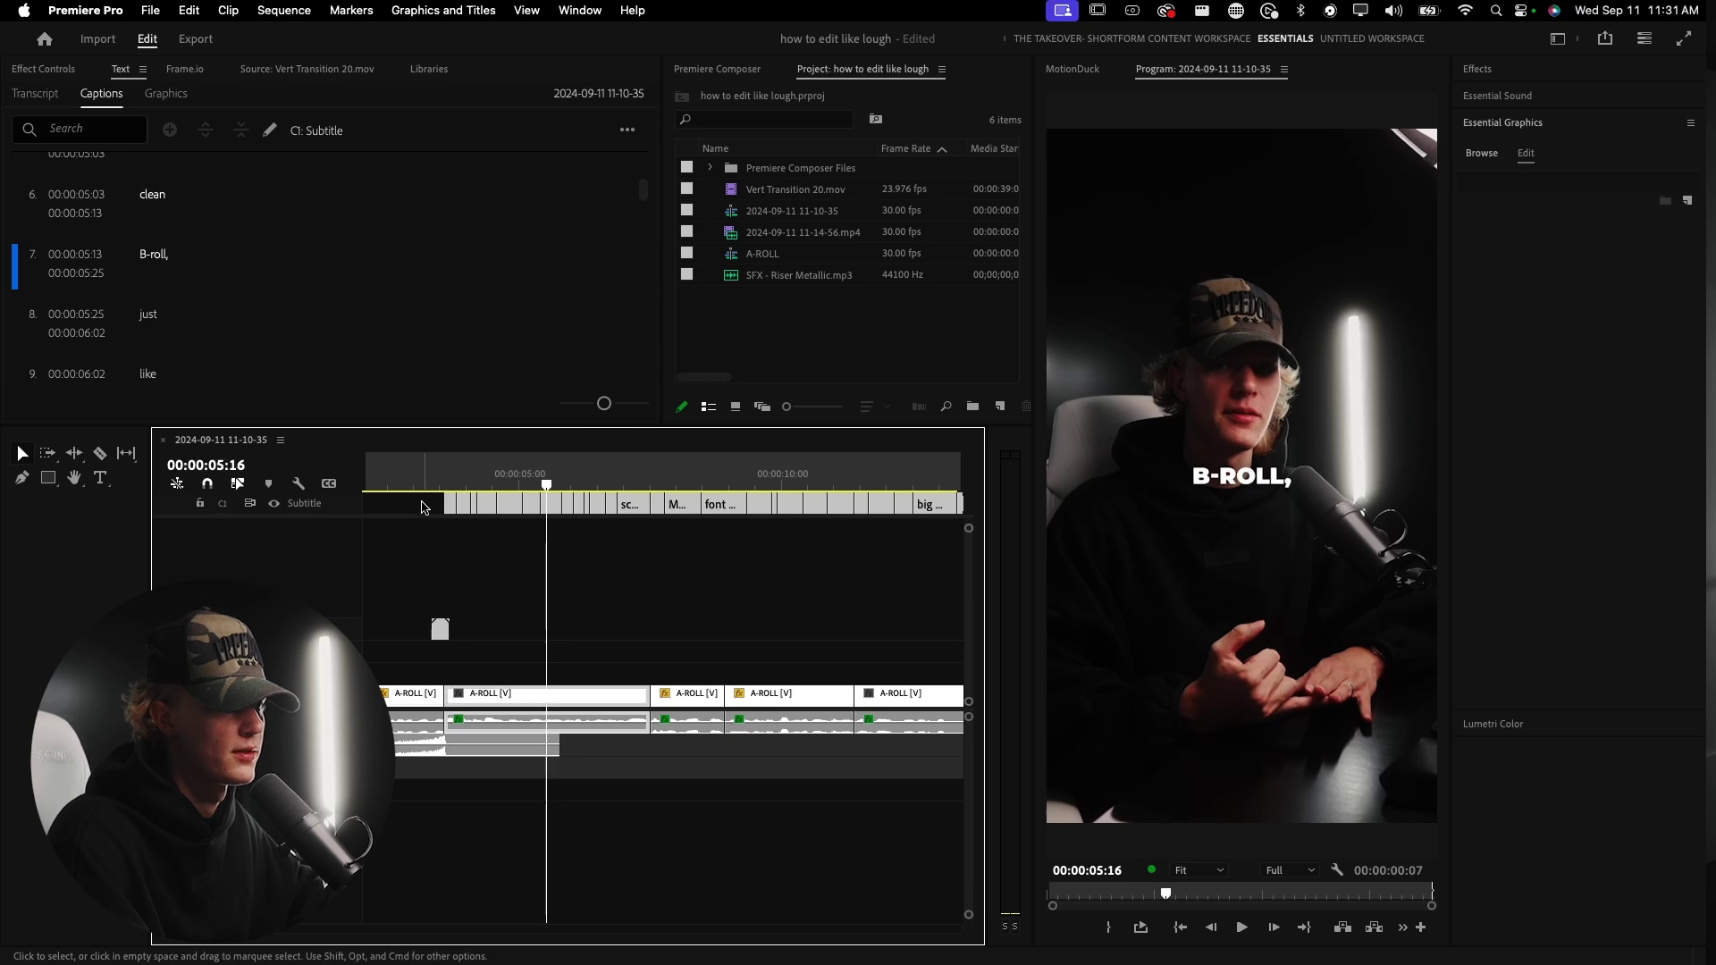
key(equal)
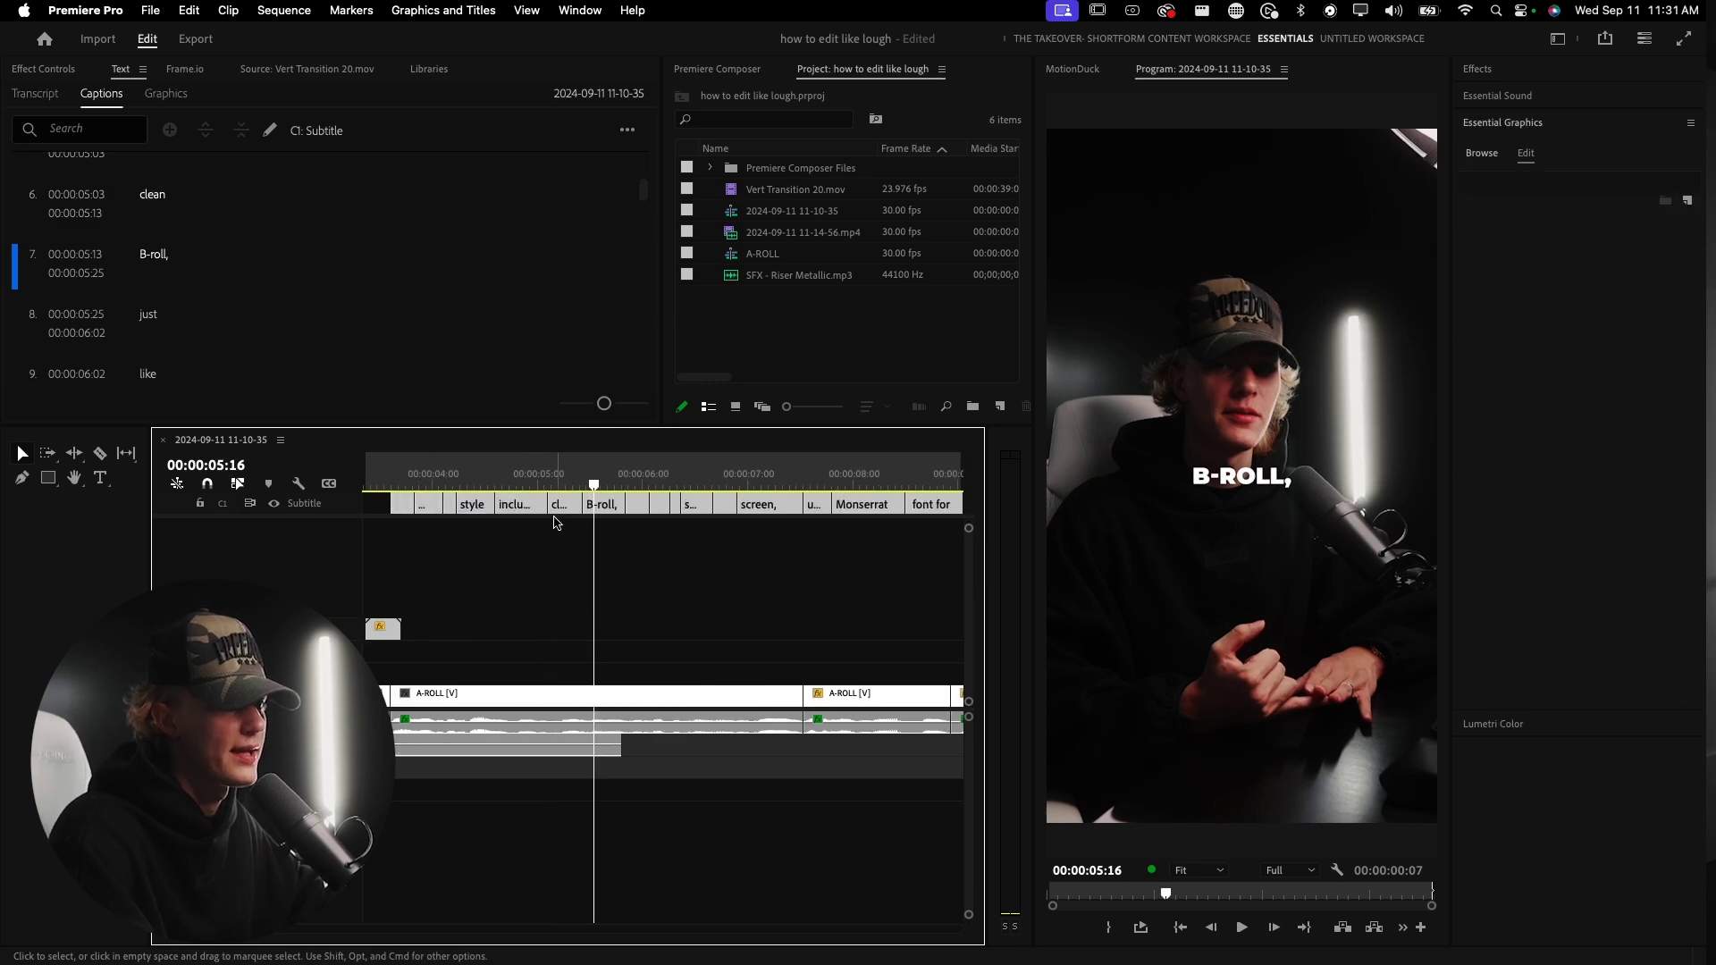
scroll(556, 523, up, 3)
scroll(563, 538, down, 3)
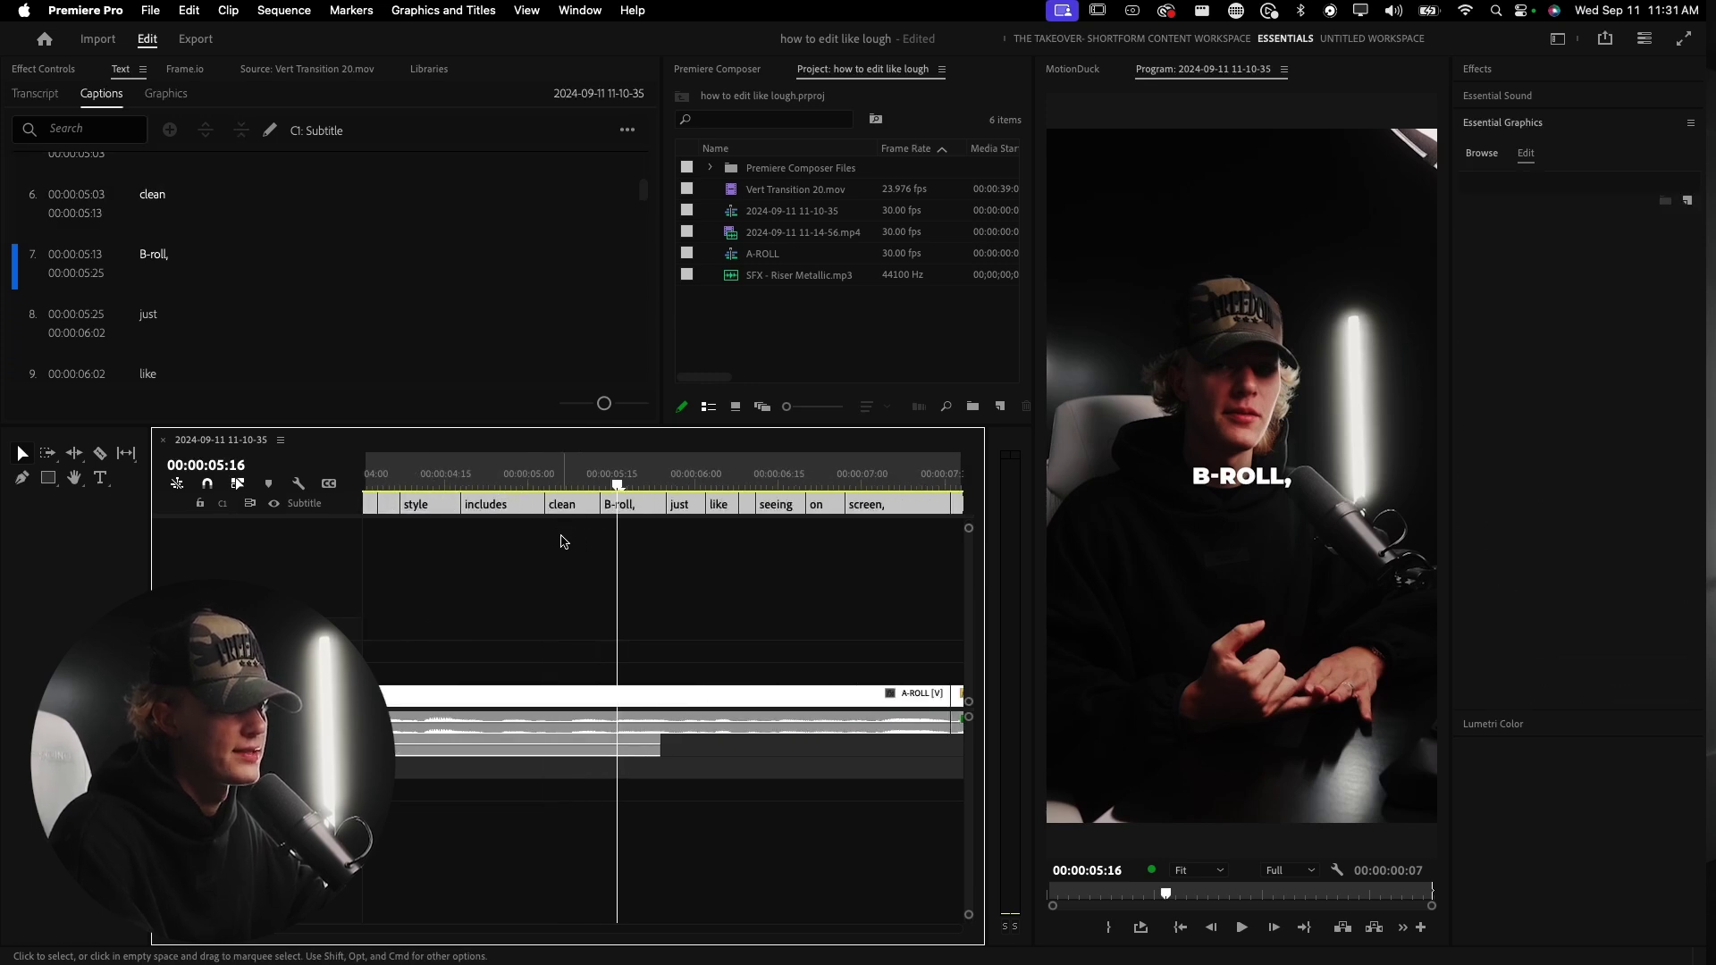
click(558, 482)
click(565, 504)
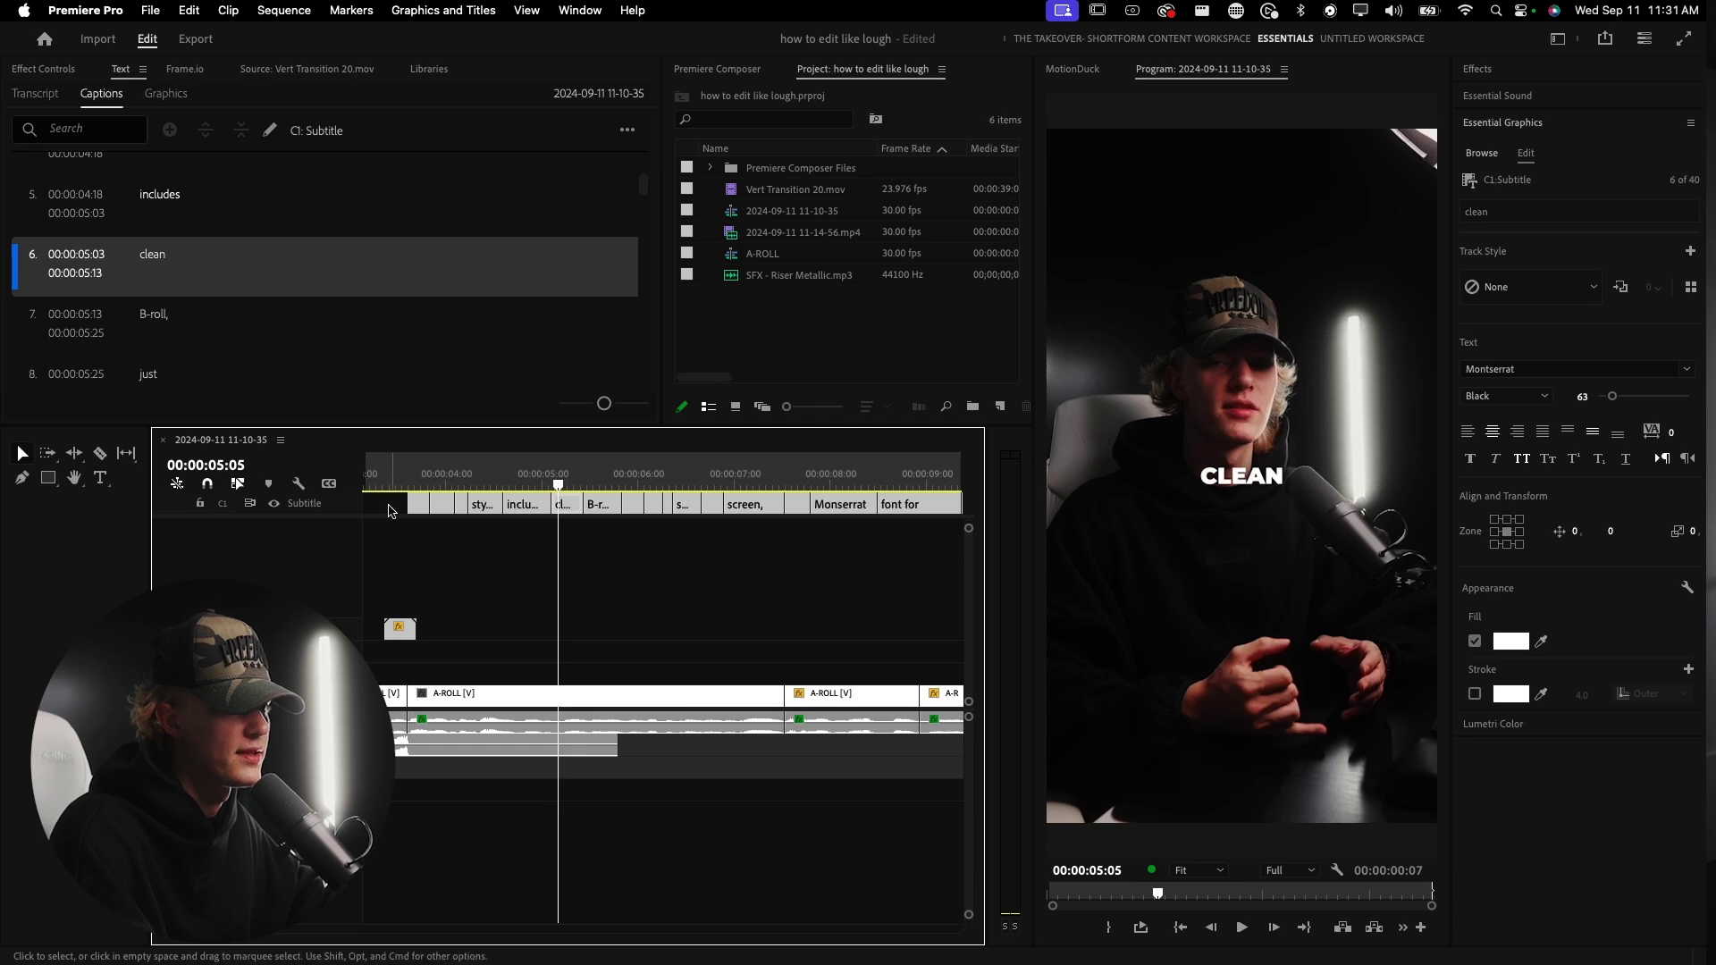
- Set the vertical position of the captions from "Pretty" through "includes" to 260 and play them back
click(417, 488)
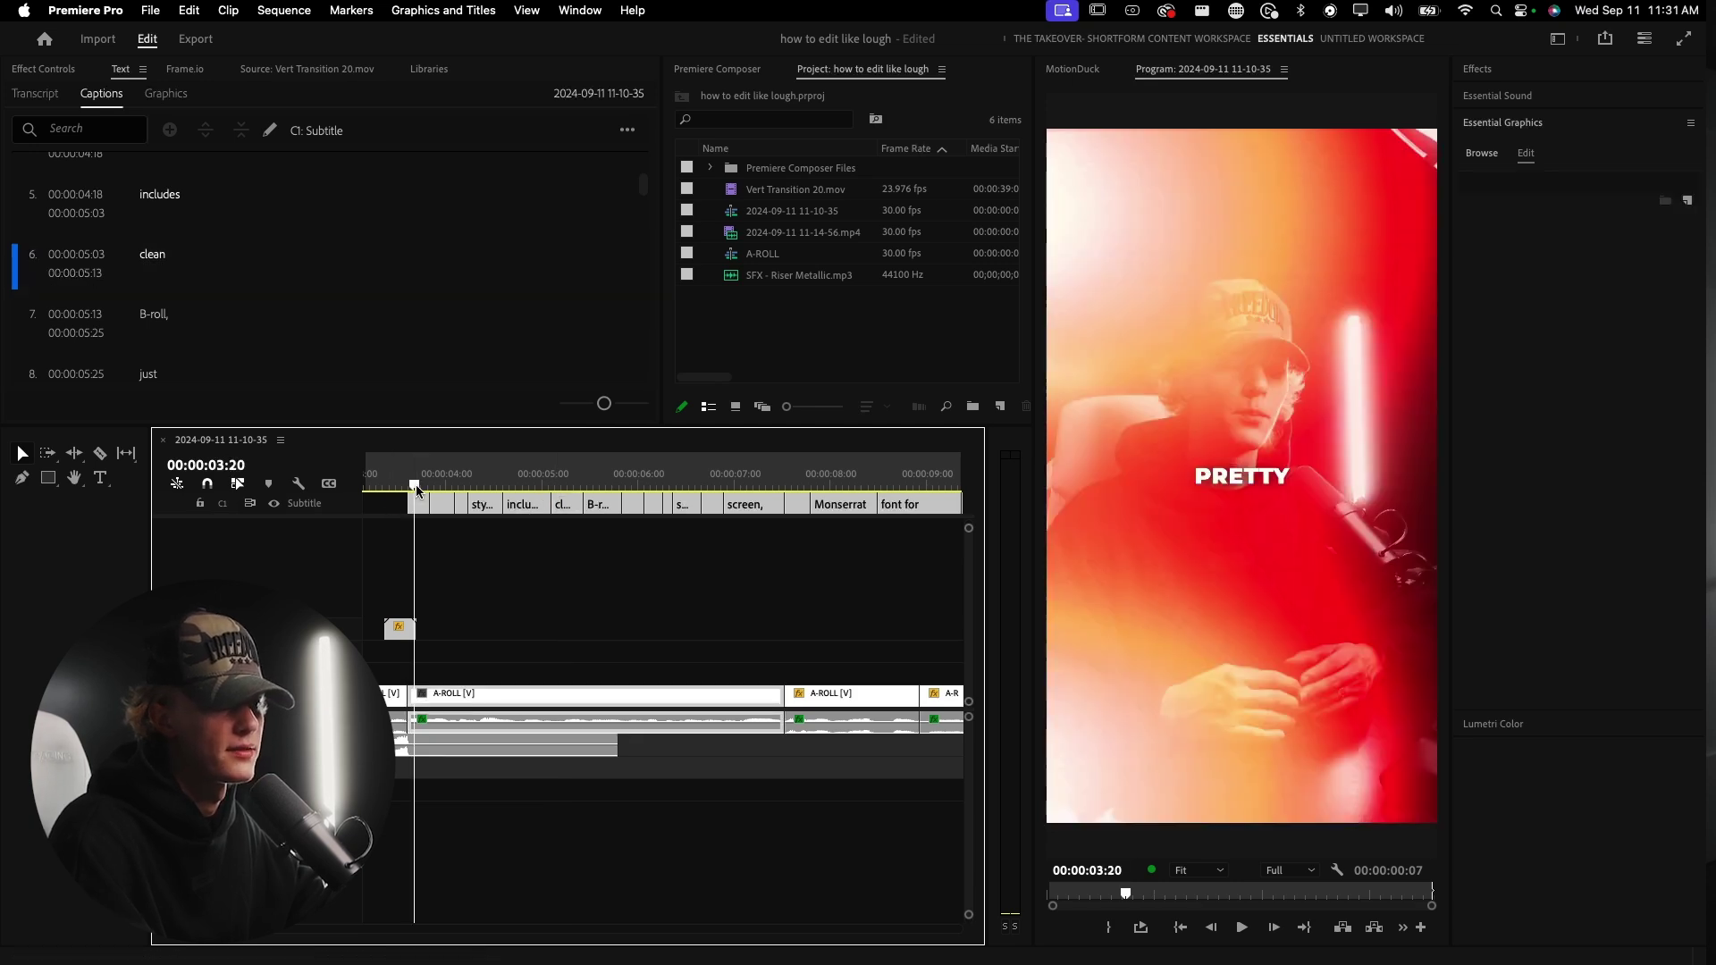
drag(381, 497, 531, 509)
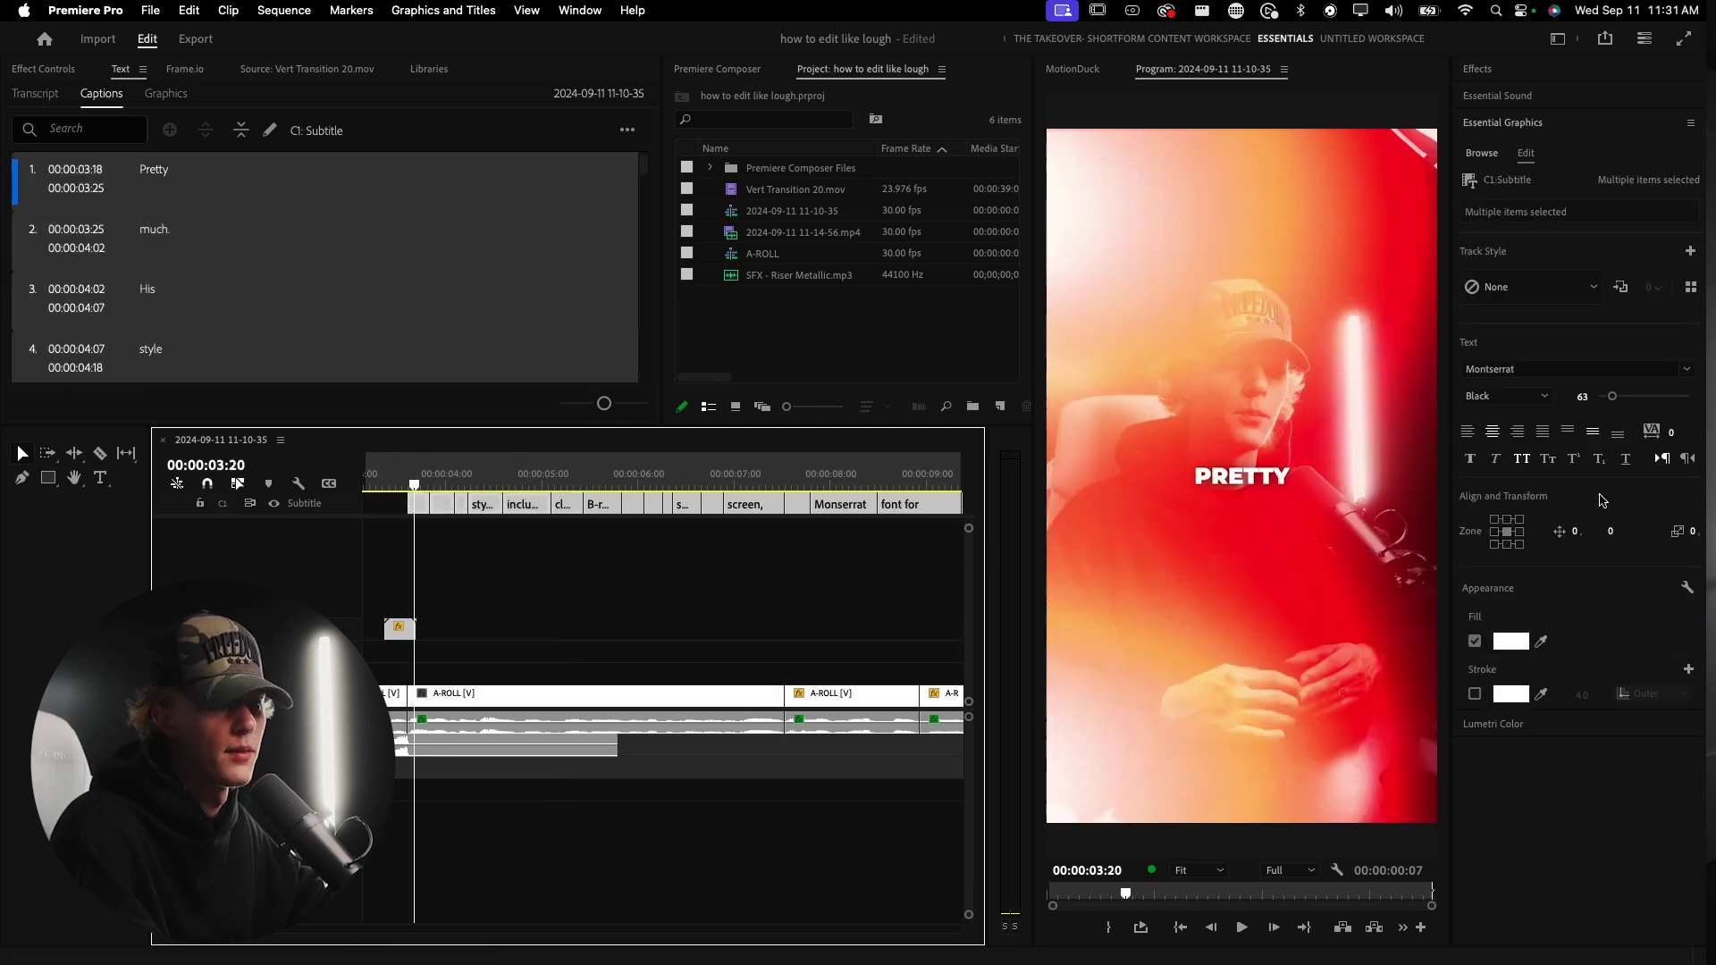
drag(1612, 534, 1667, 535)
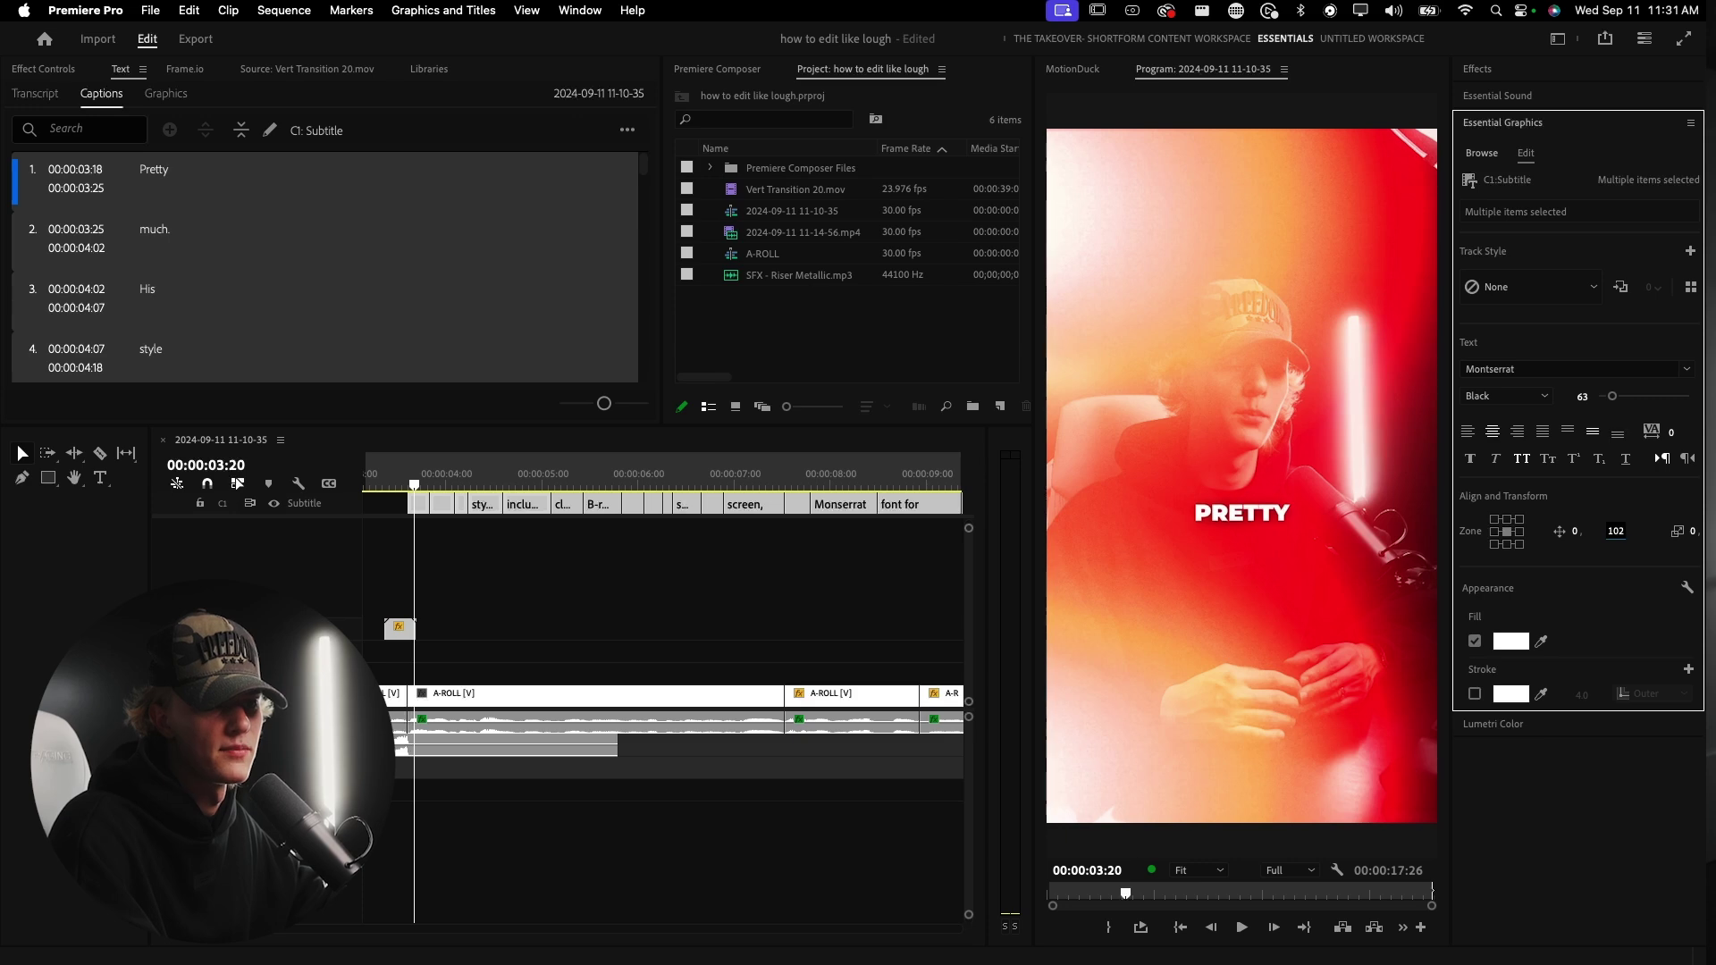
text(2)
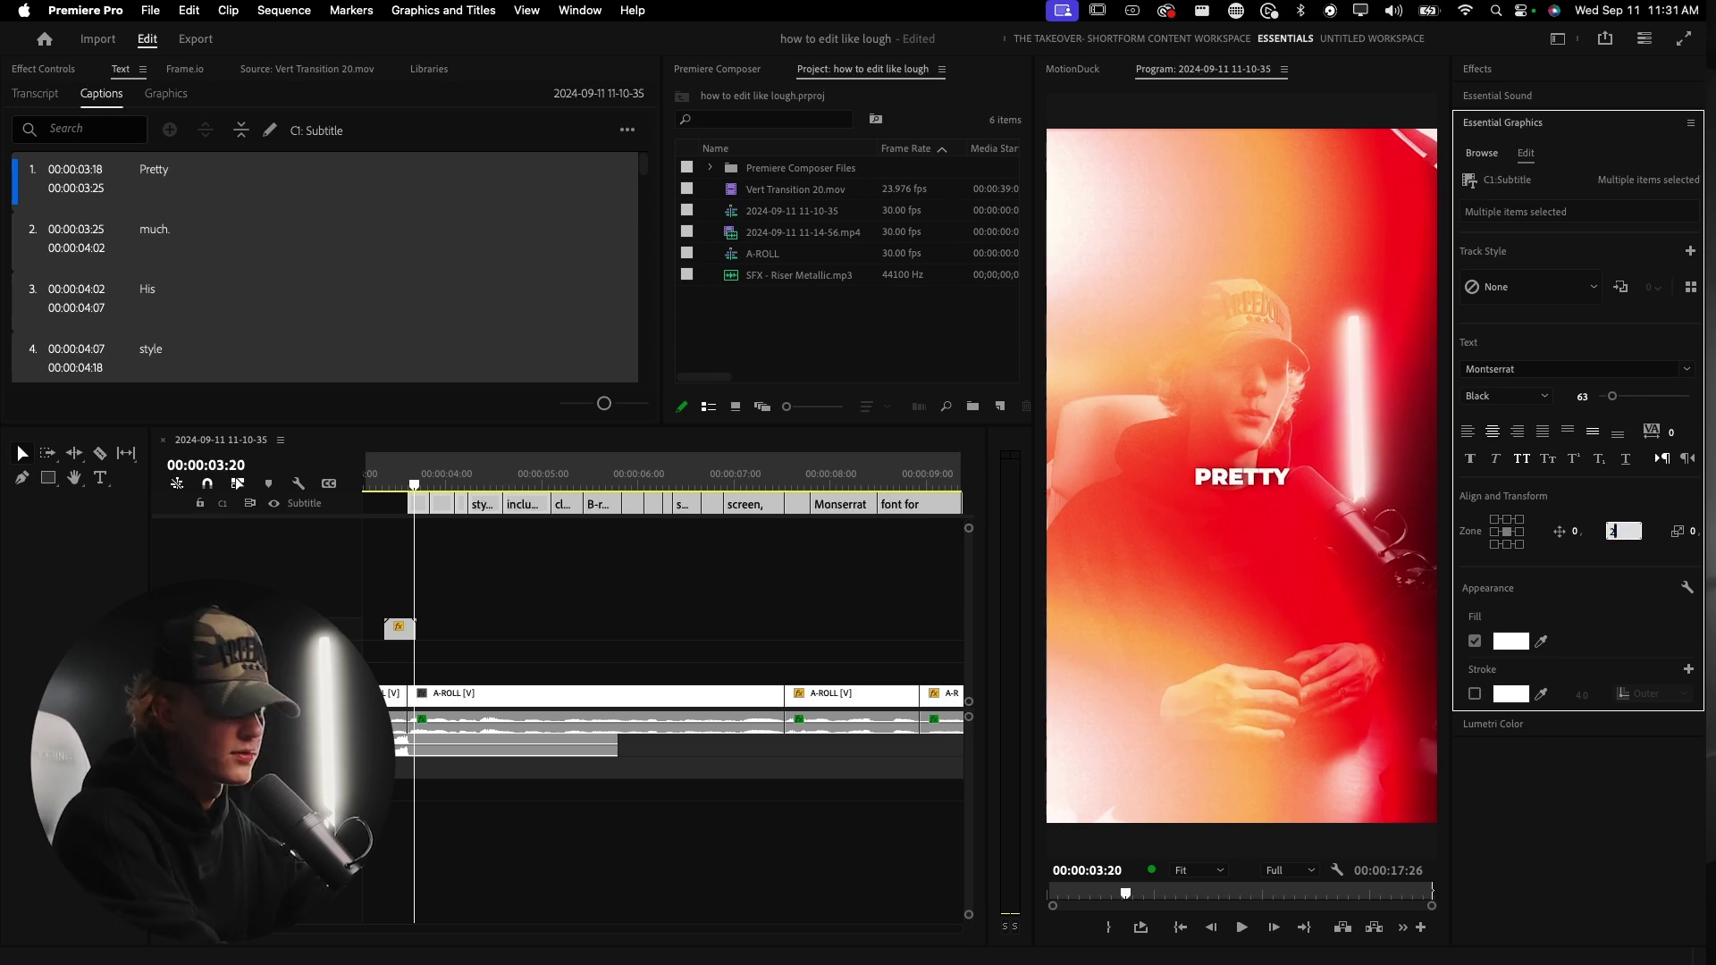
text(60)
key(Return)
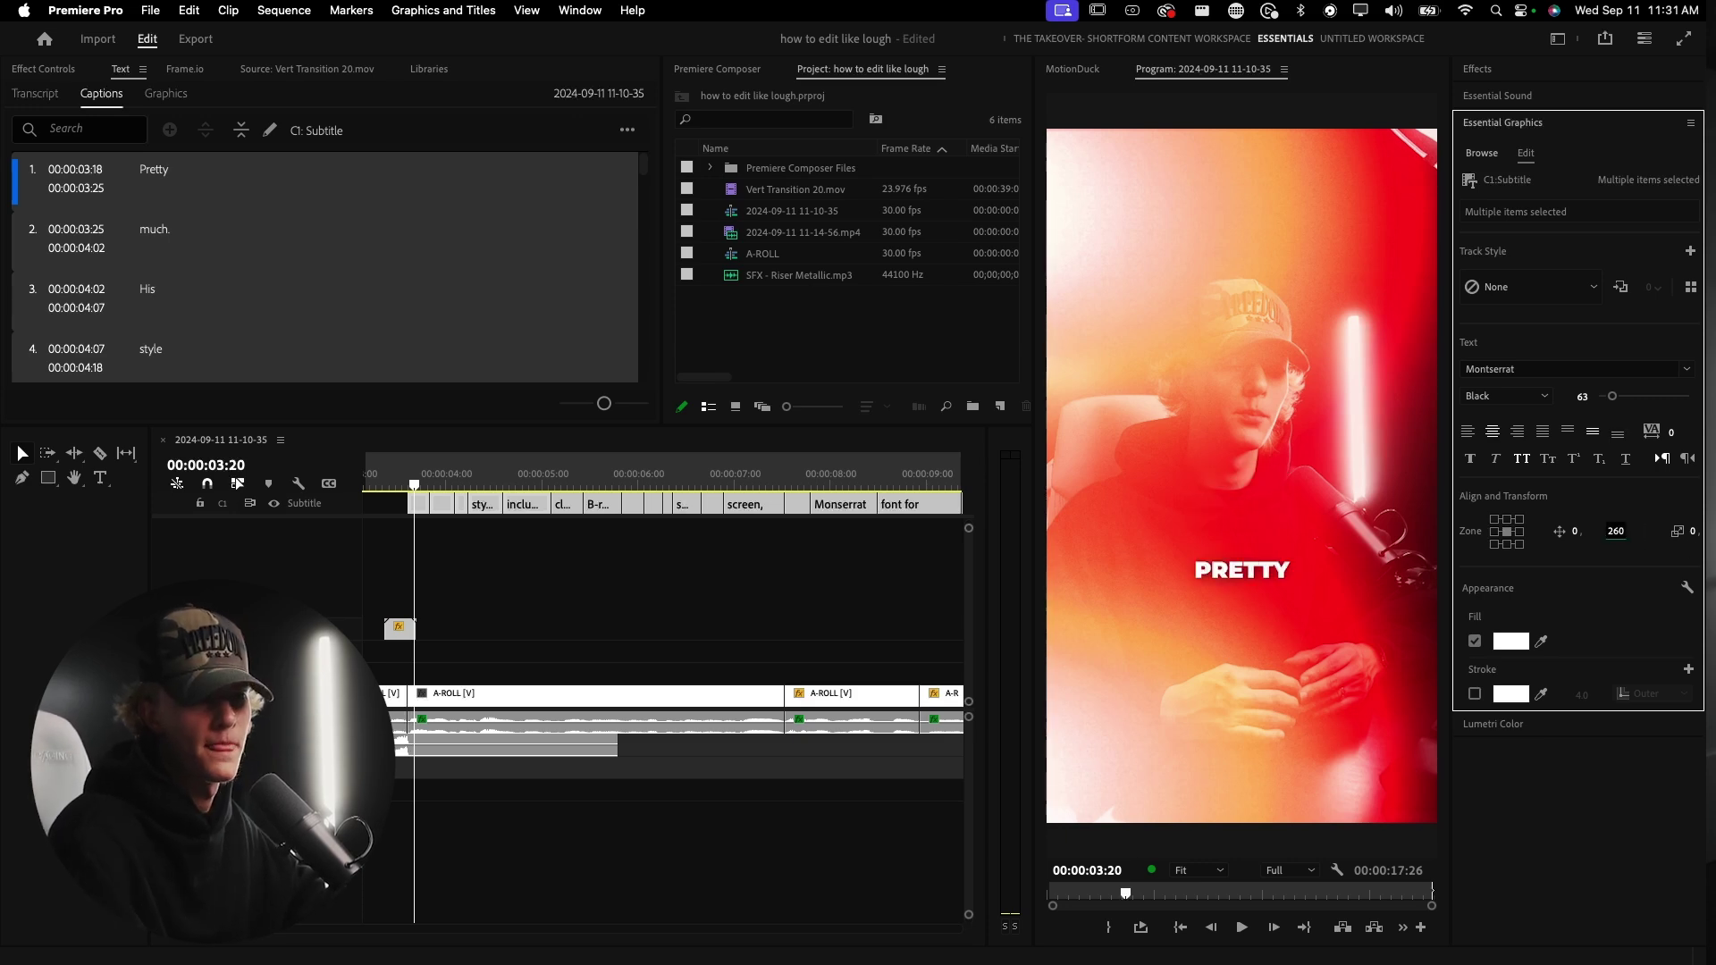
click(368, 478)
key(space)
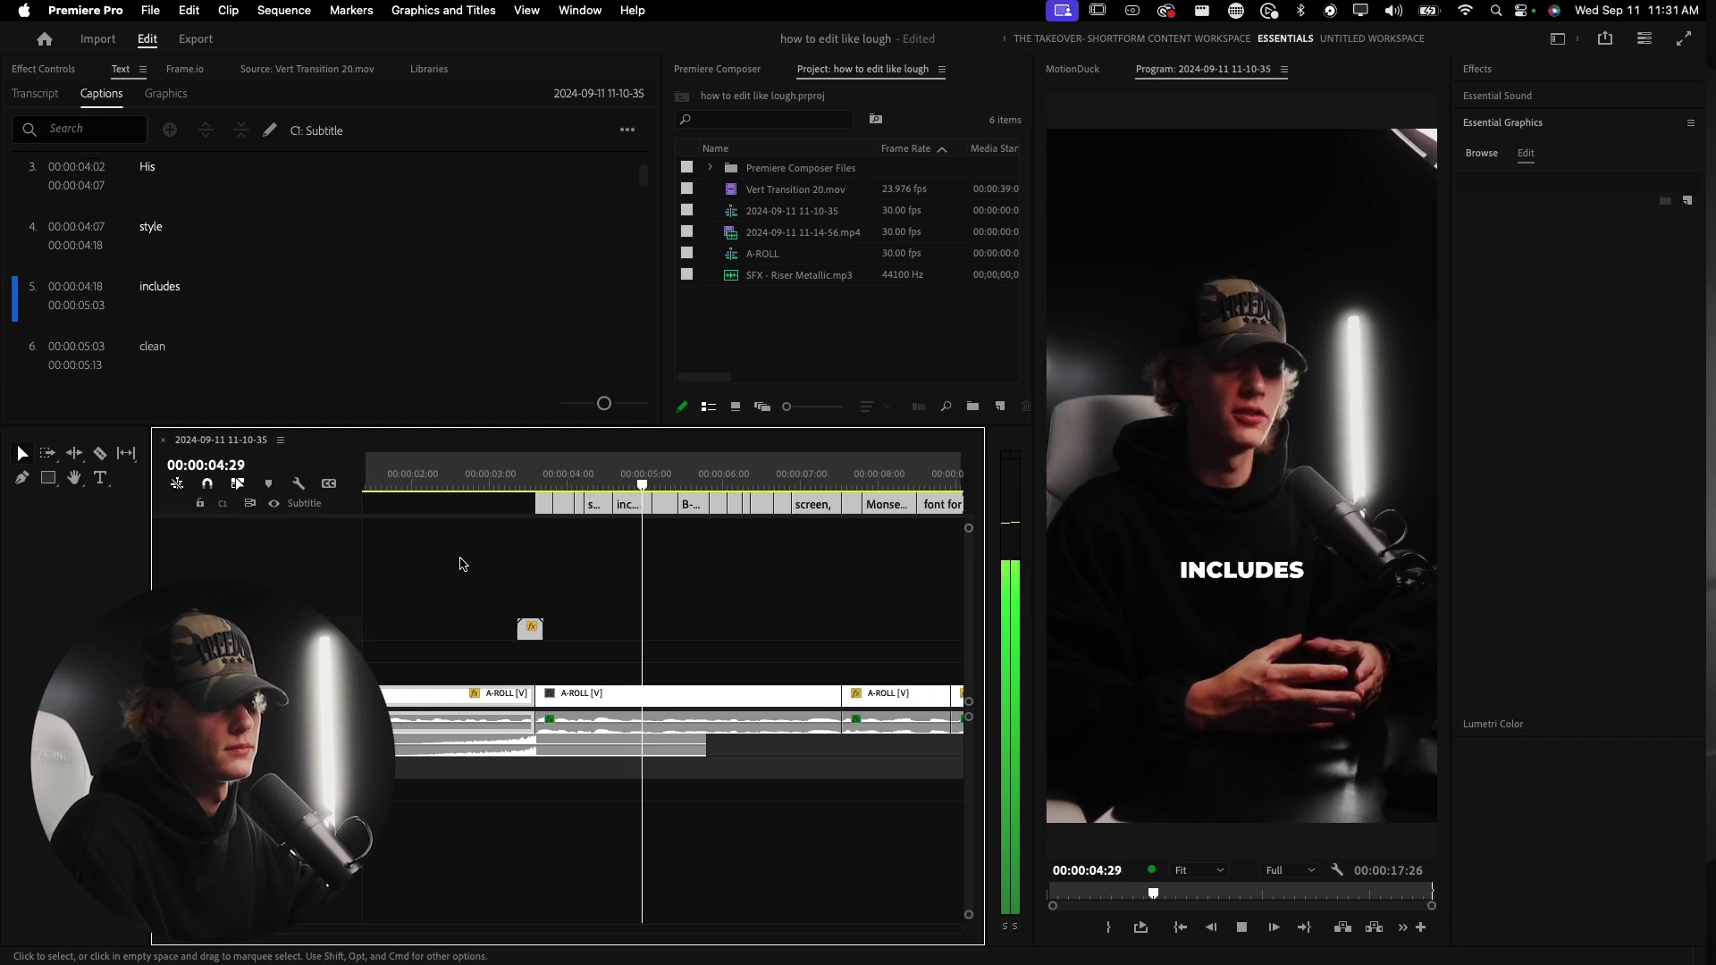
key(space)
- Set the "clean" and "B-roll," captions to the New Spirit font in the Bold style
scroll(552, 544, up, 3)
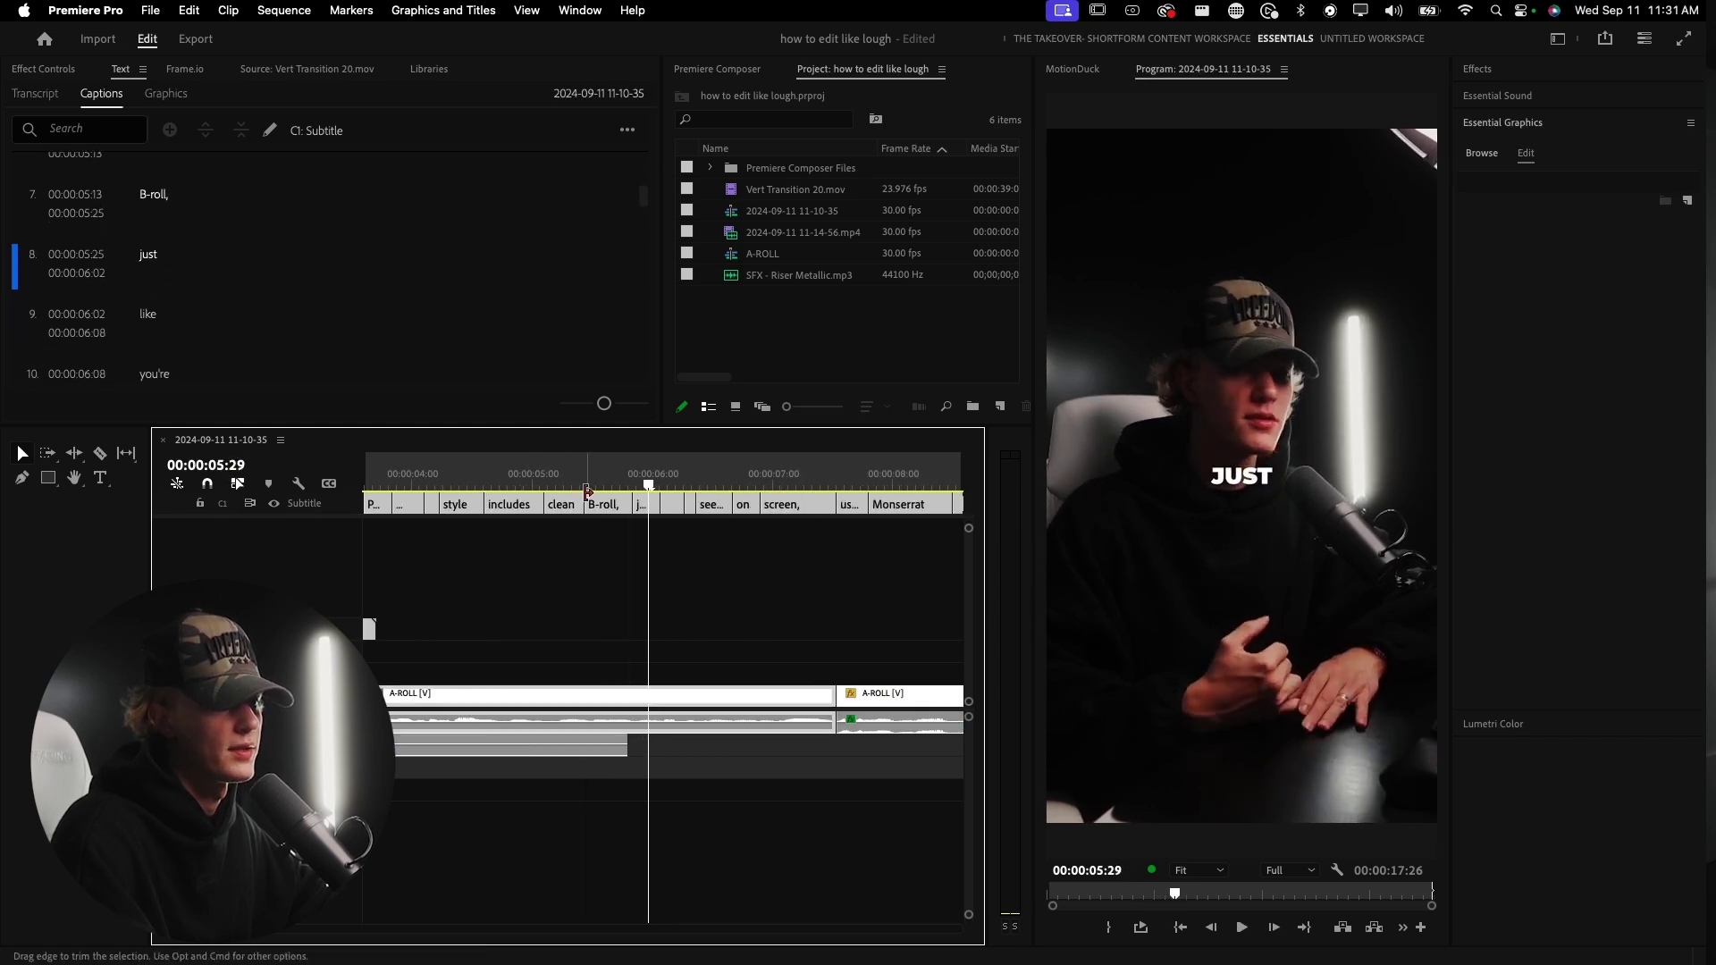
click(568, 481)
click(599, 504)
shift+click(561, 504)
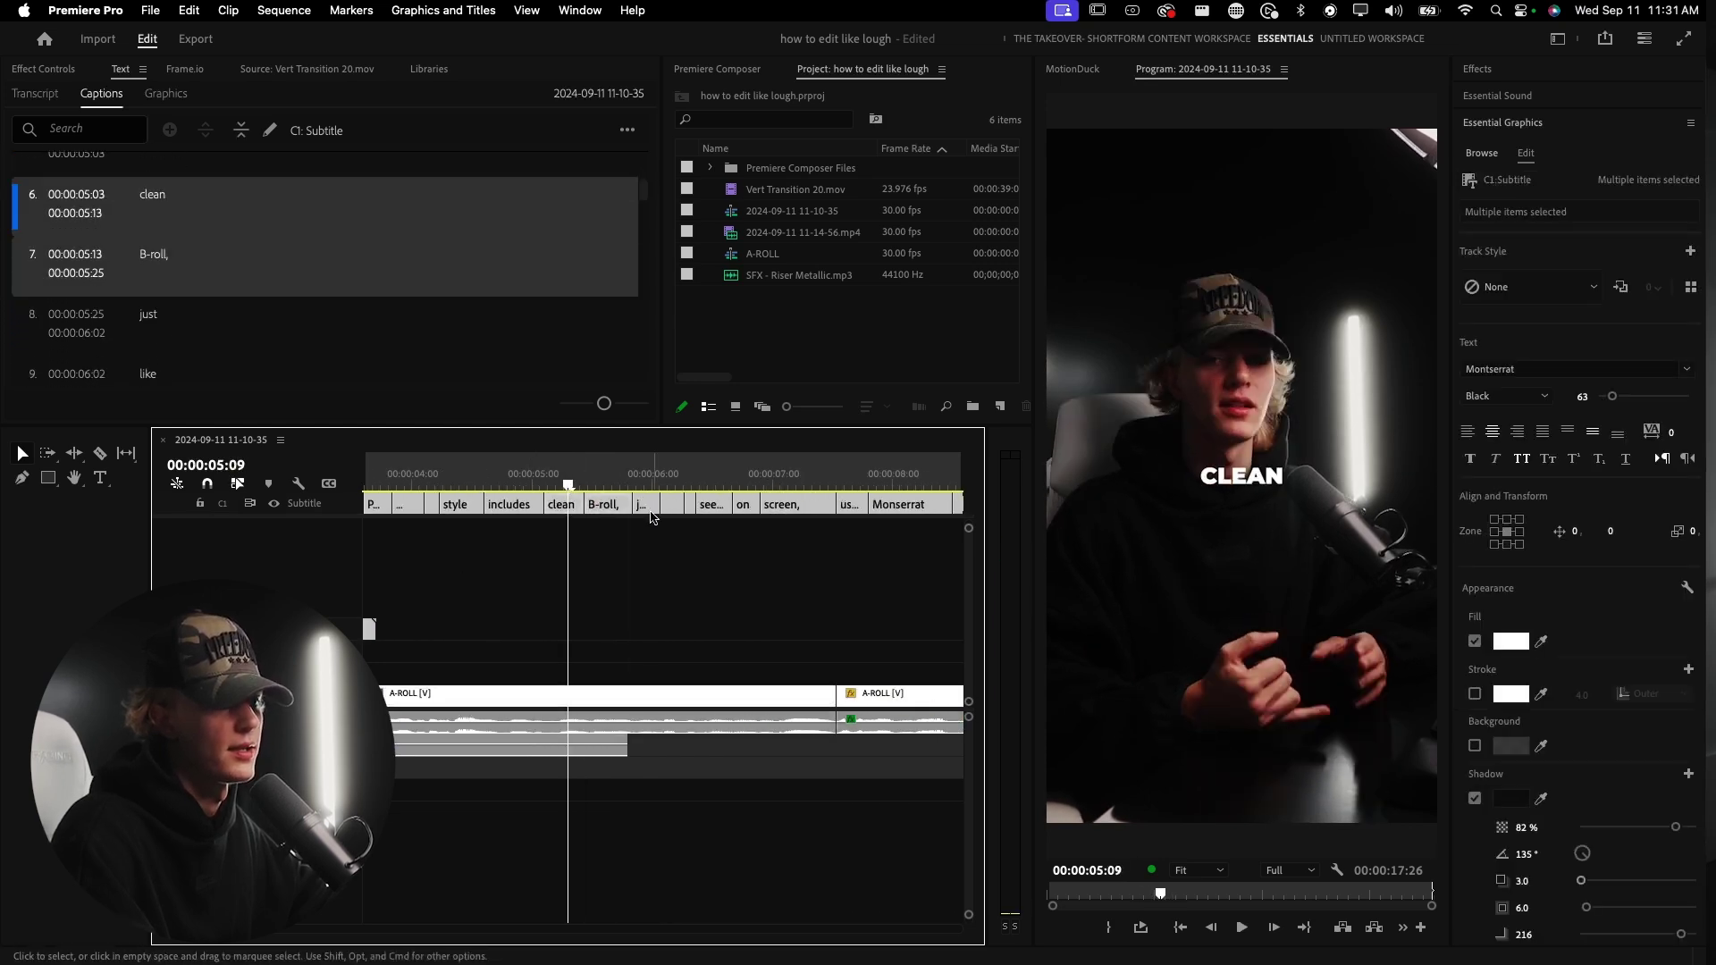
click(1545, 379)
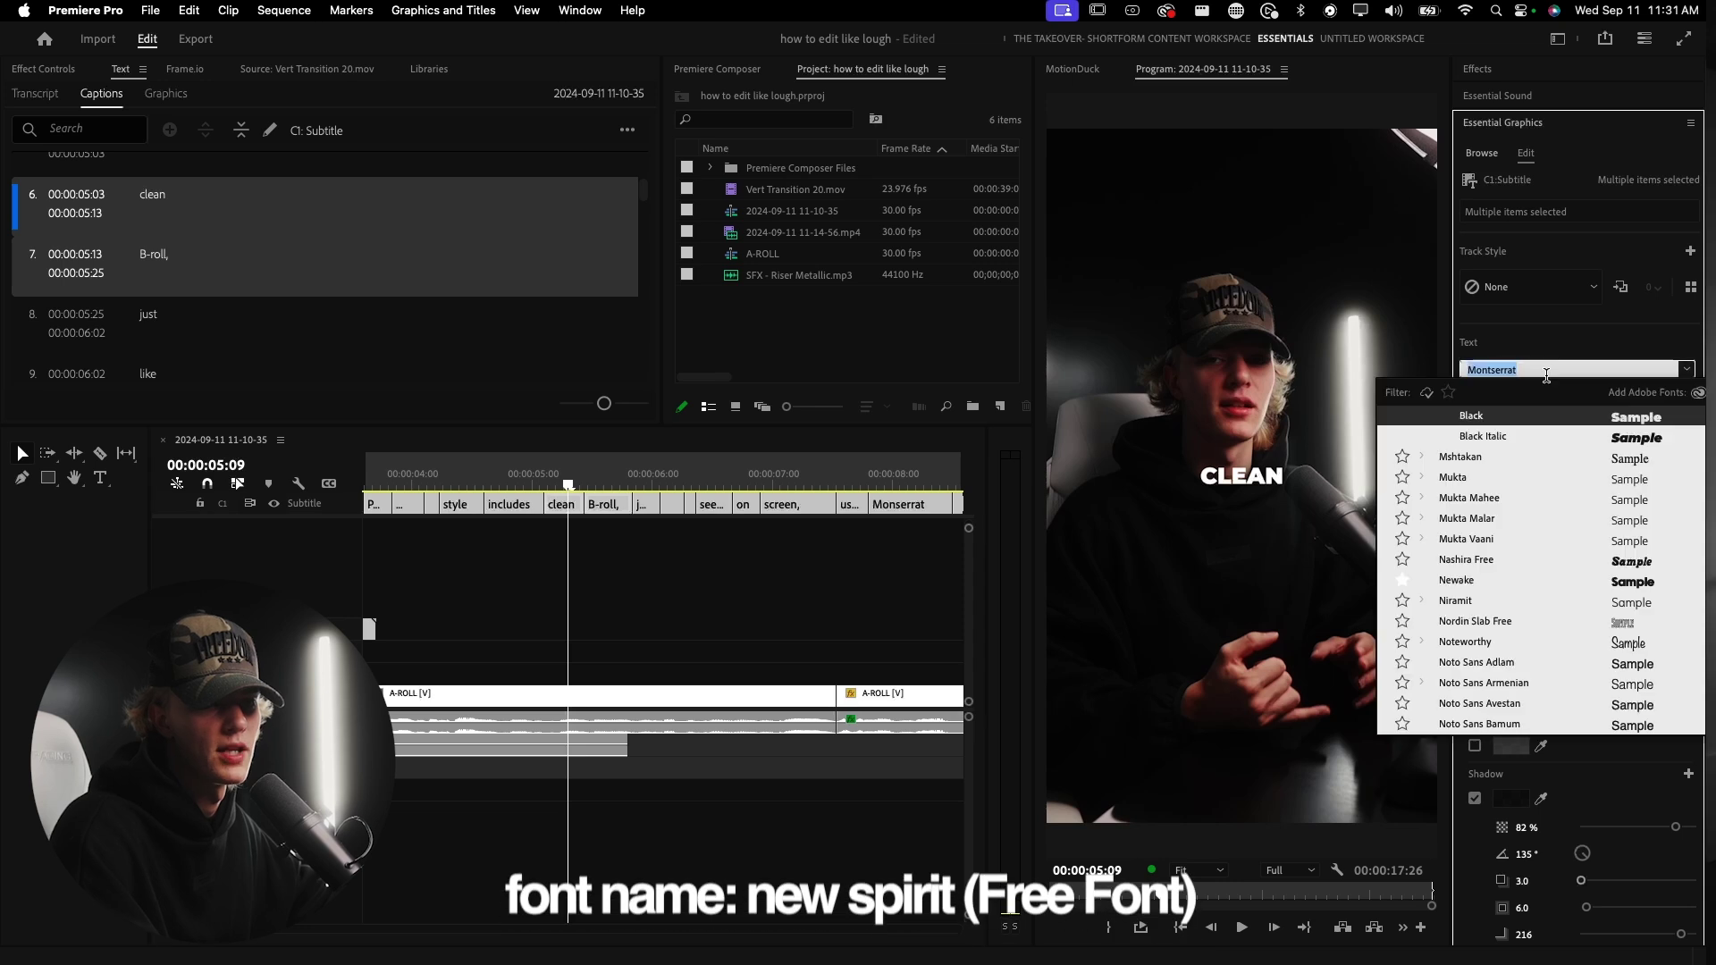
text(new sp)
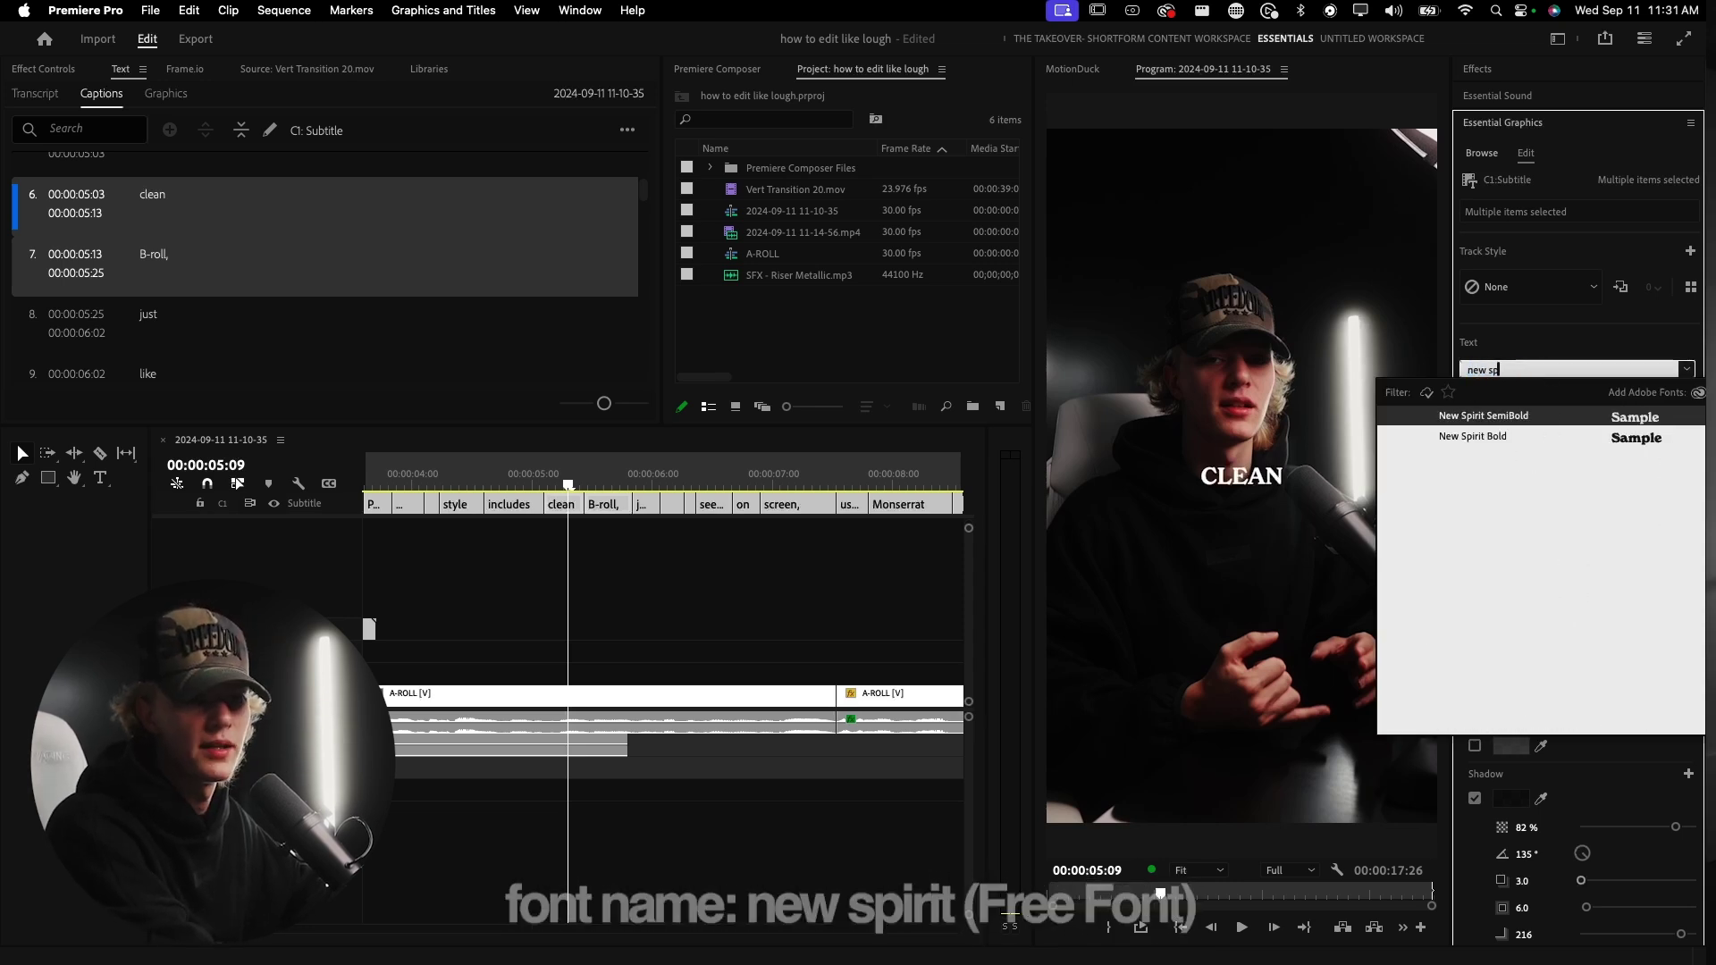
click(1501, 437)
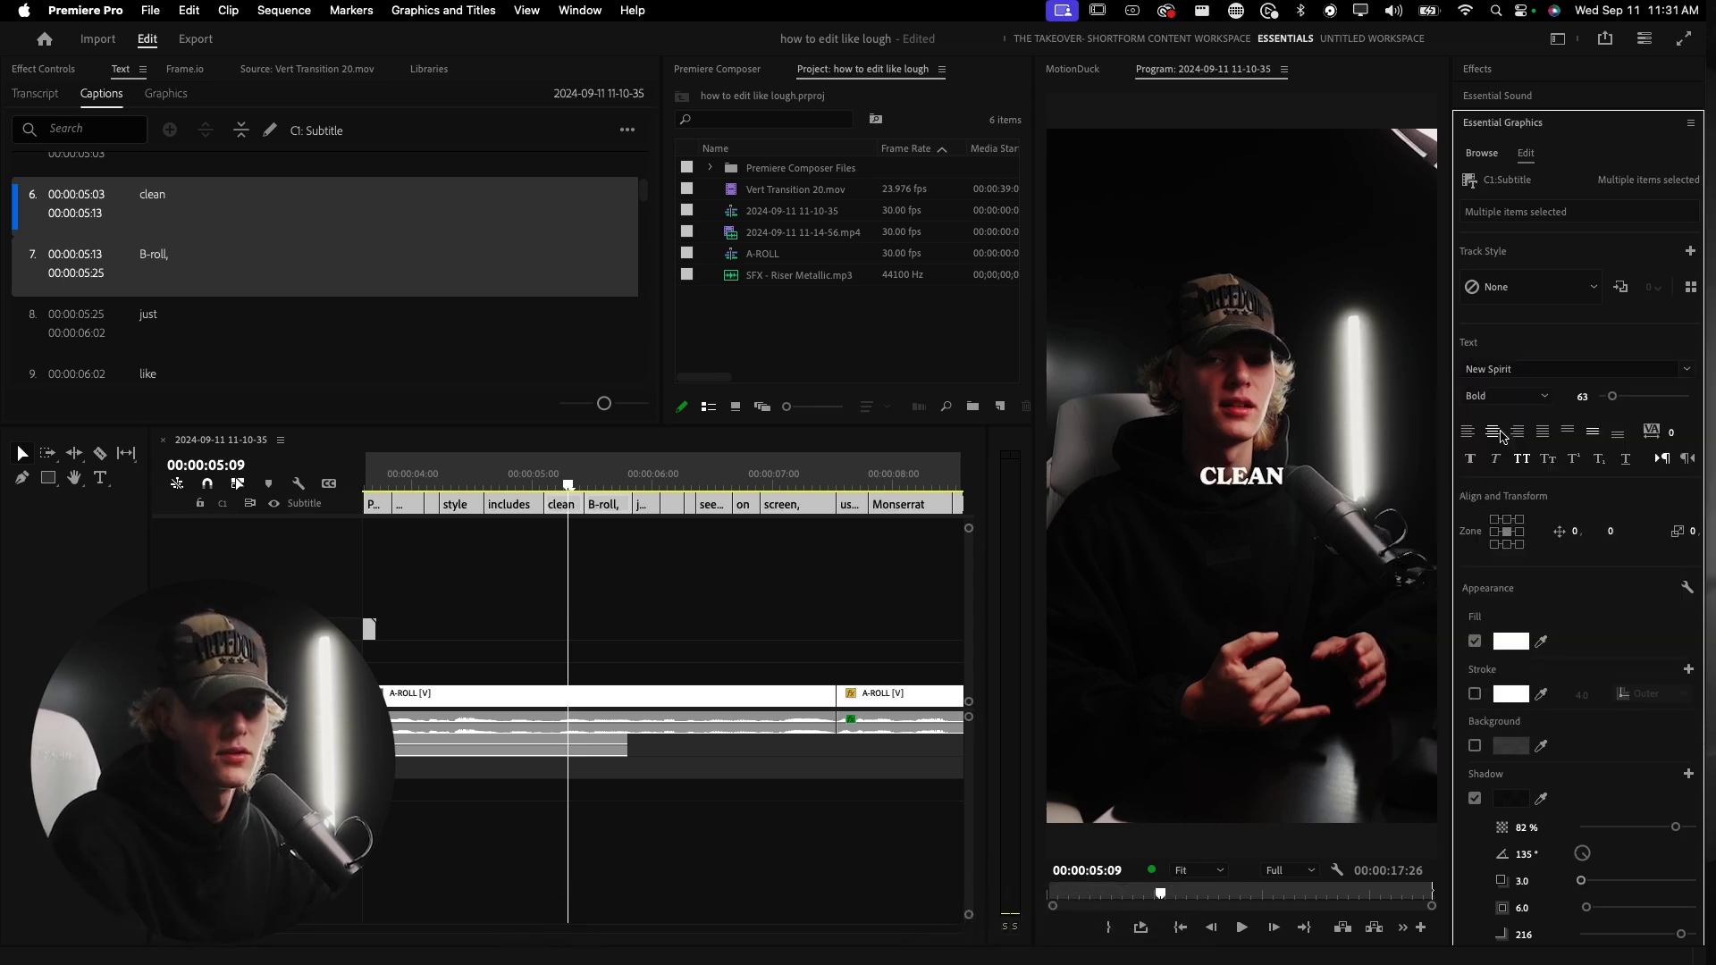
- Give the "clean" and "B-roll," captions a bright yellow fill and a larger font size, and scrub across them
click(1511, 641)
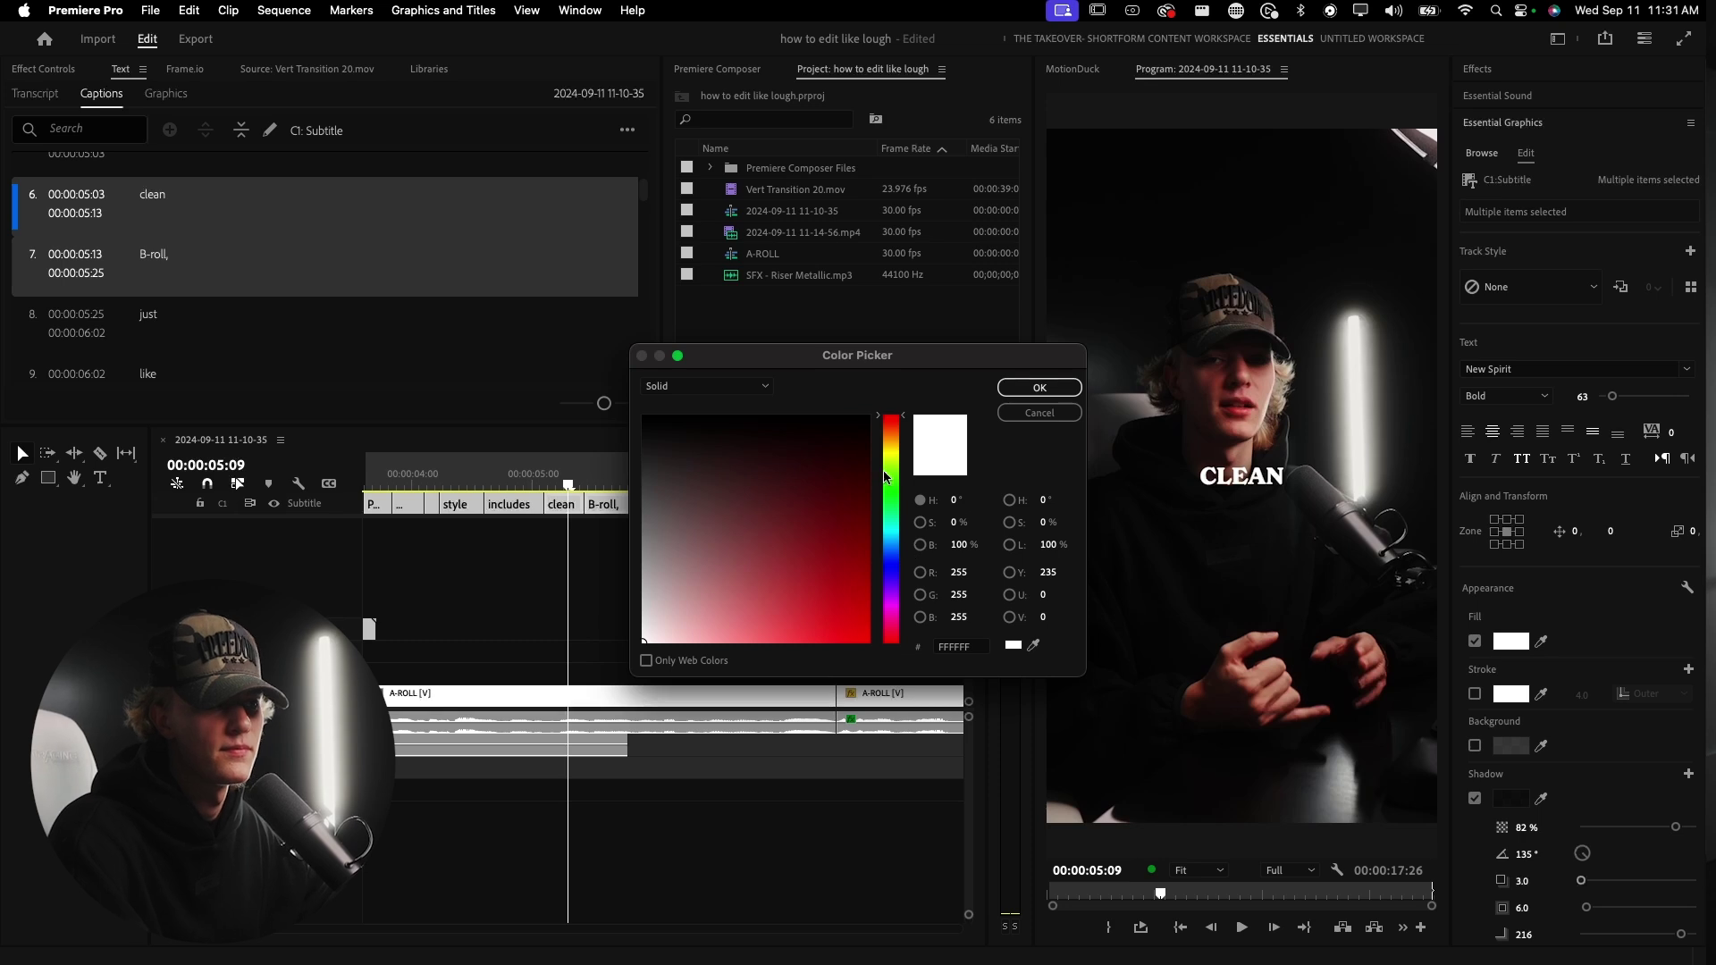
drag(885, 476, 889, 455)
click(829, 641)
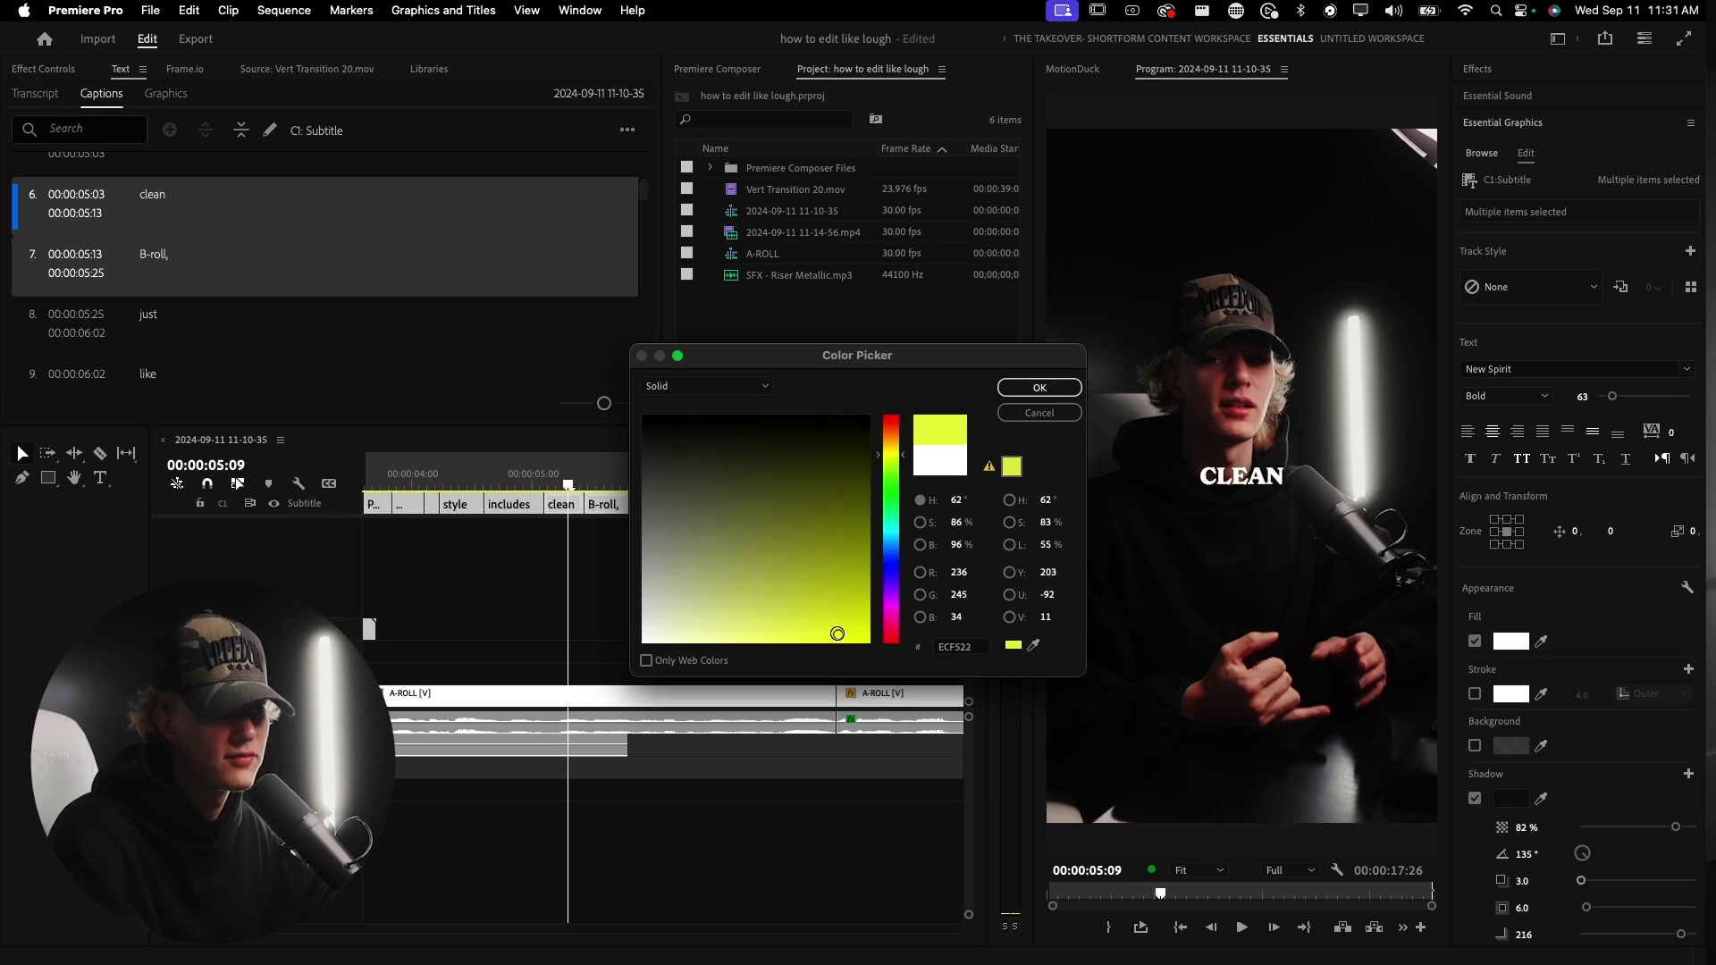
click(1039, 390)
drag(1614, 400, 1629, 401)
drag(563, 483, 596, 485)
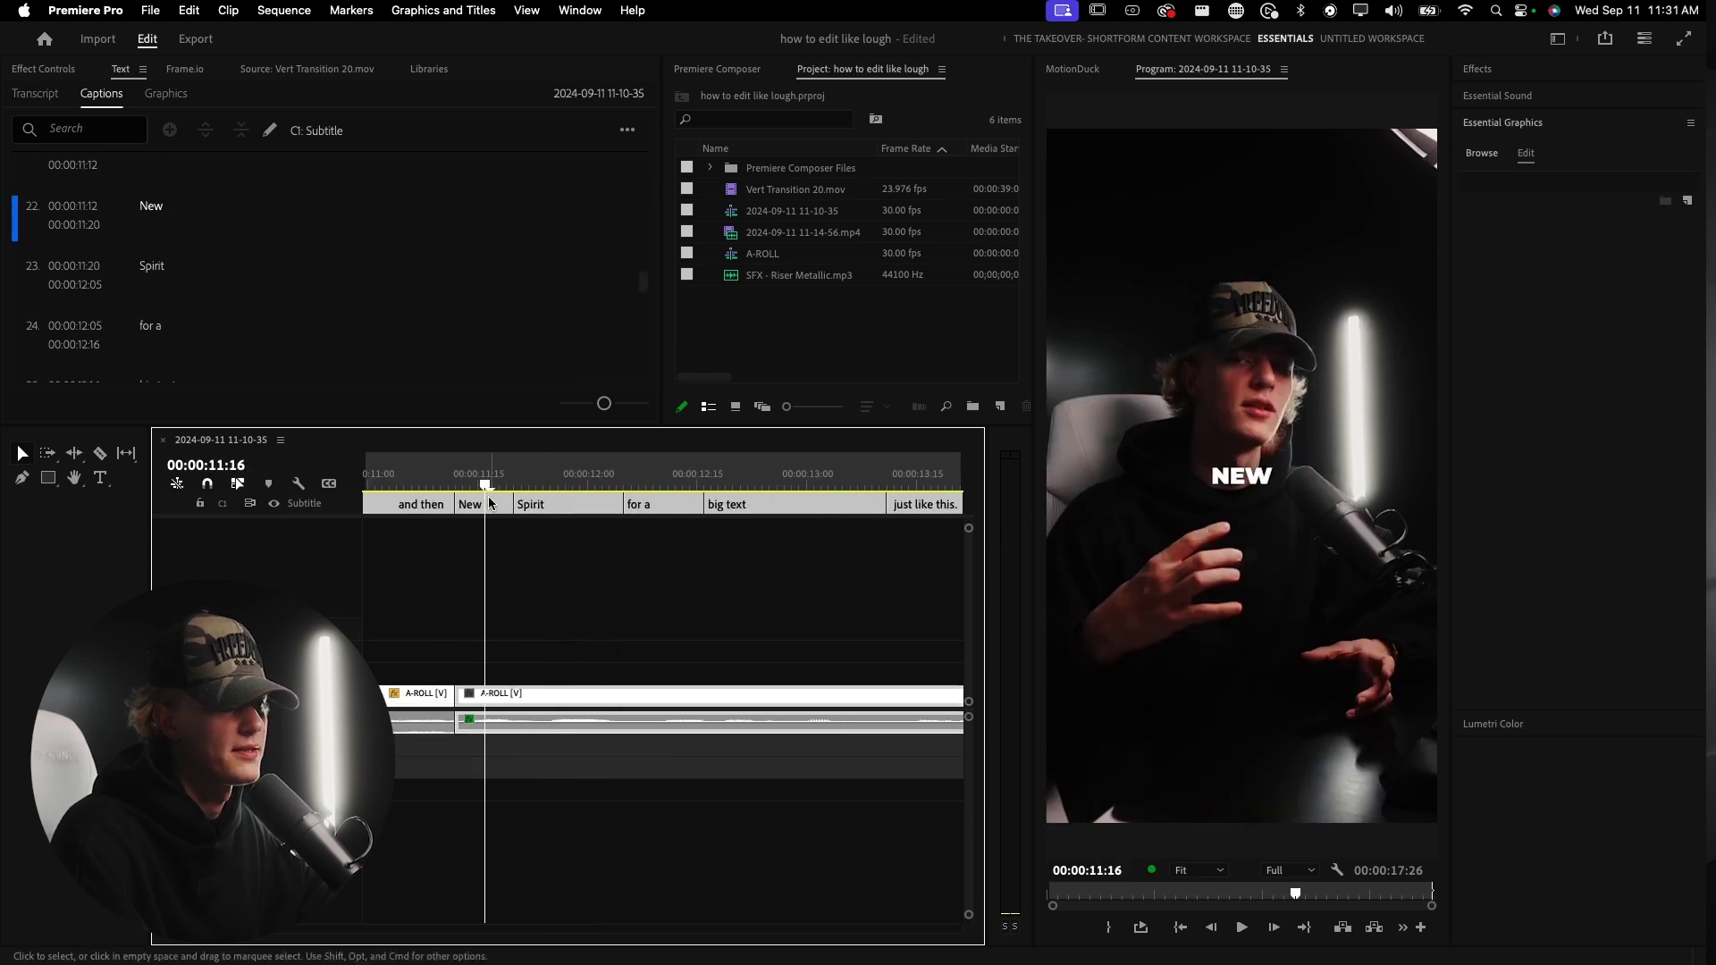
- Set the "New" and "Spirit" captions to the New Spirit font in the Bold style
click(469, 504)
shift+click(536, 504)
click(1519, 369)
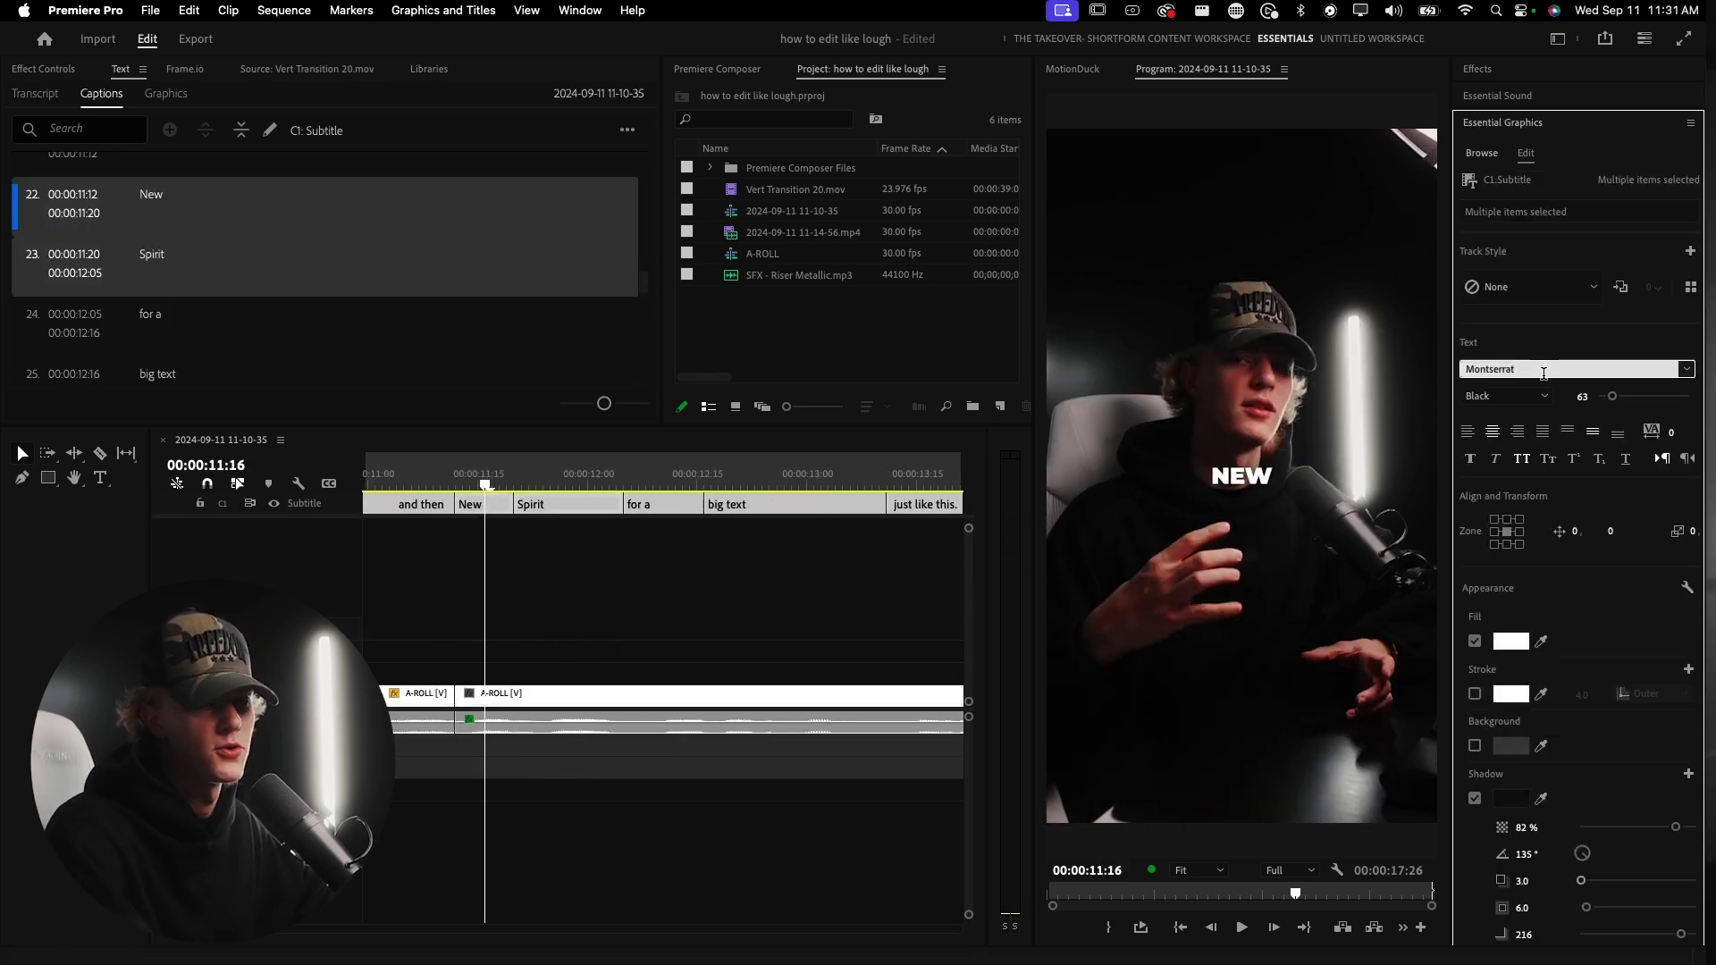
text(new)
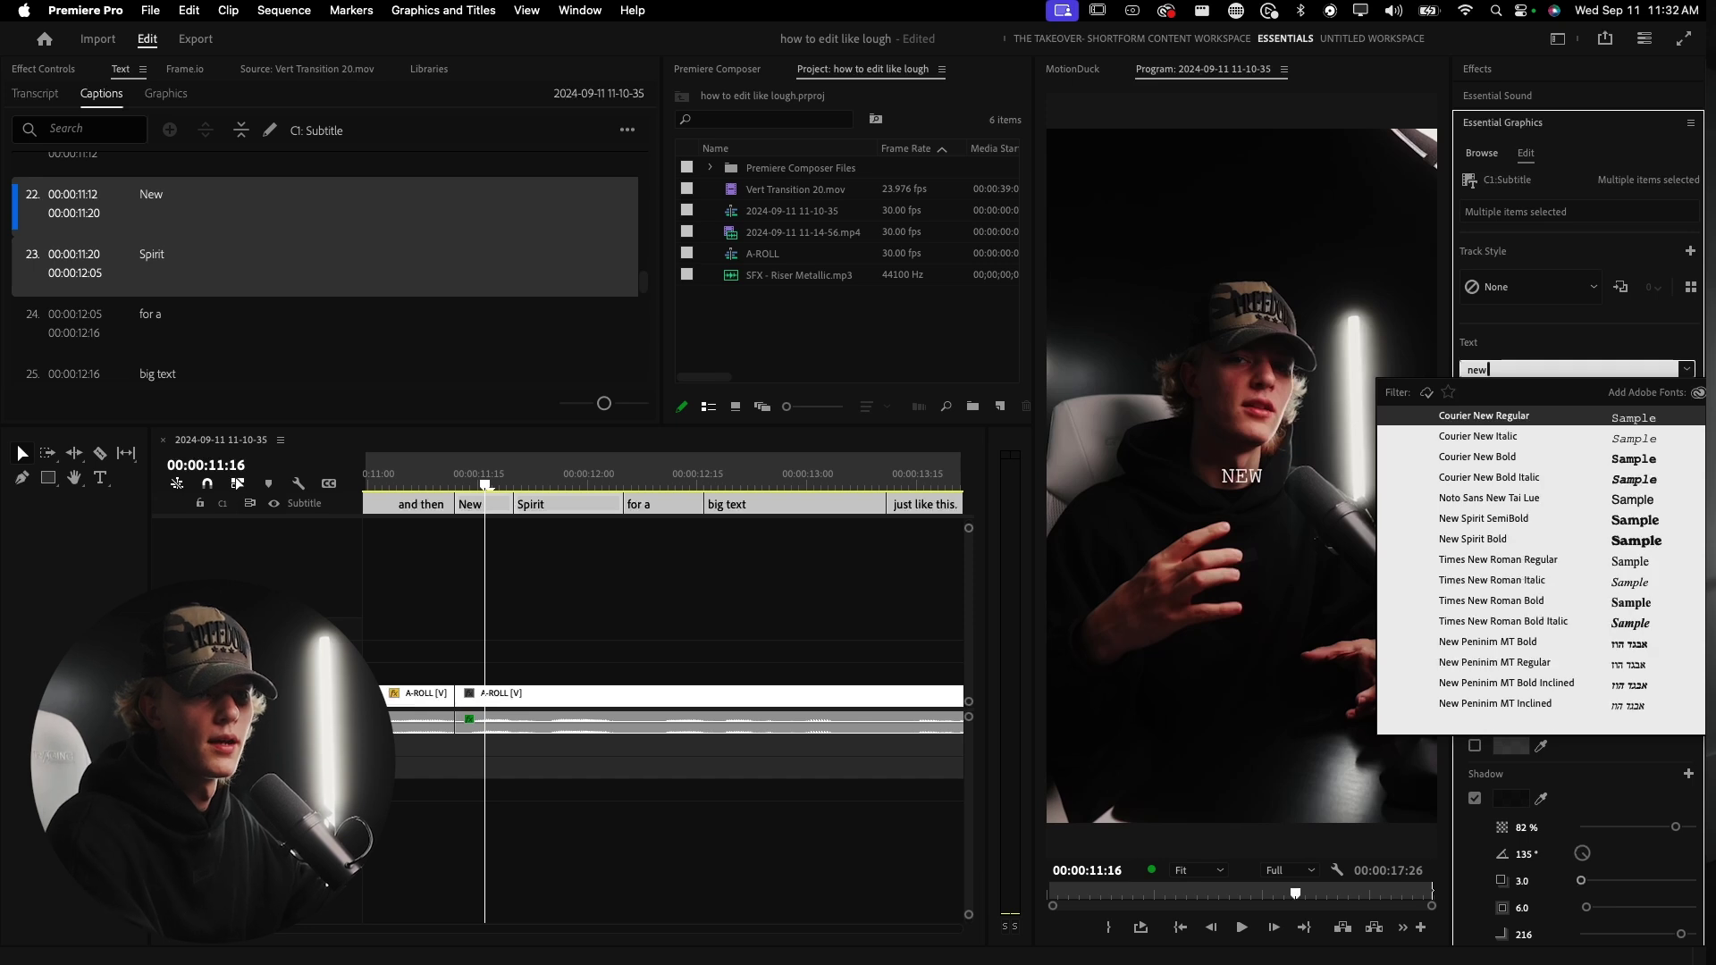
text( spiri)
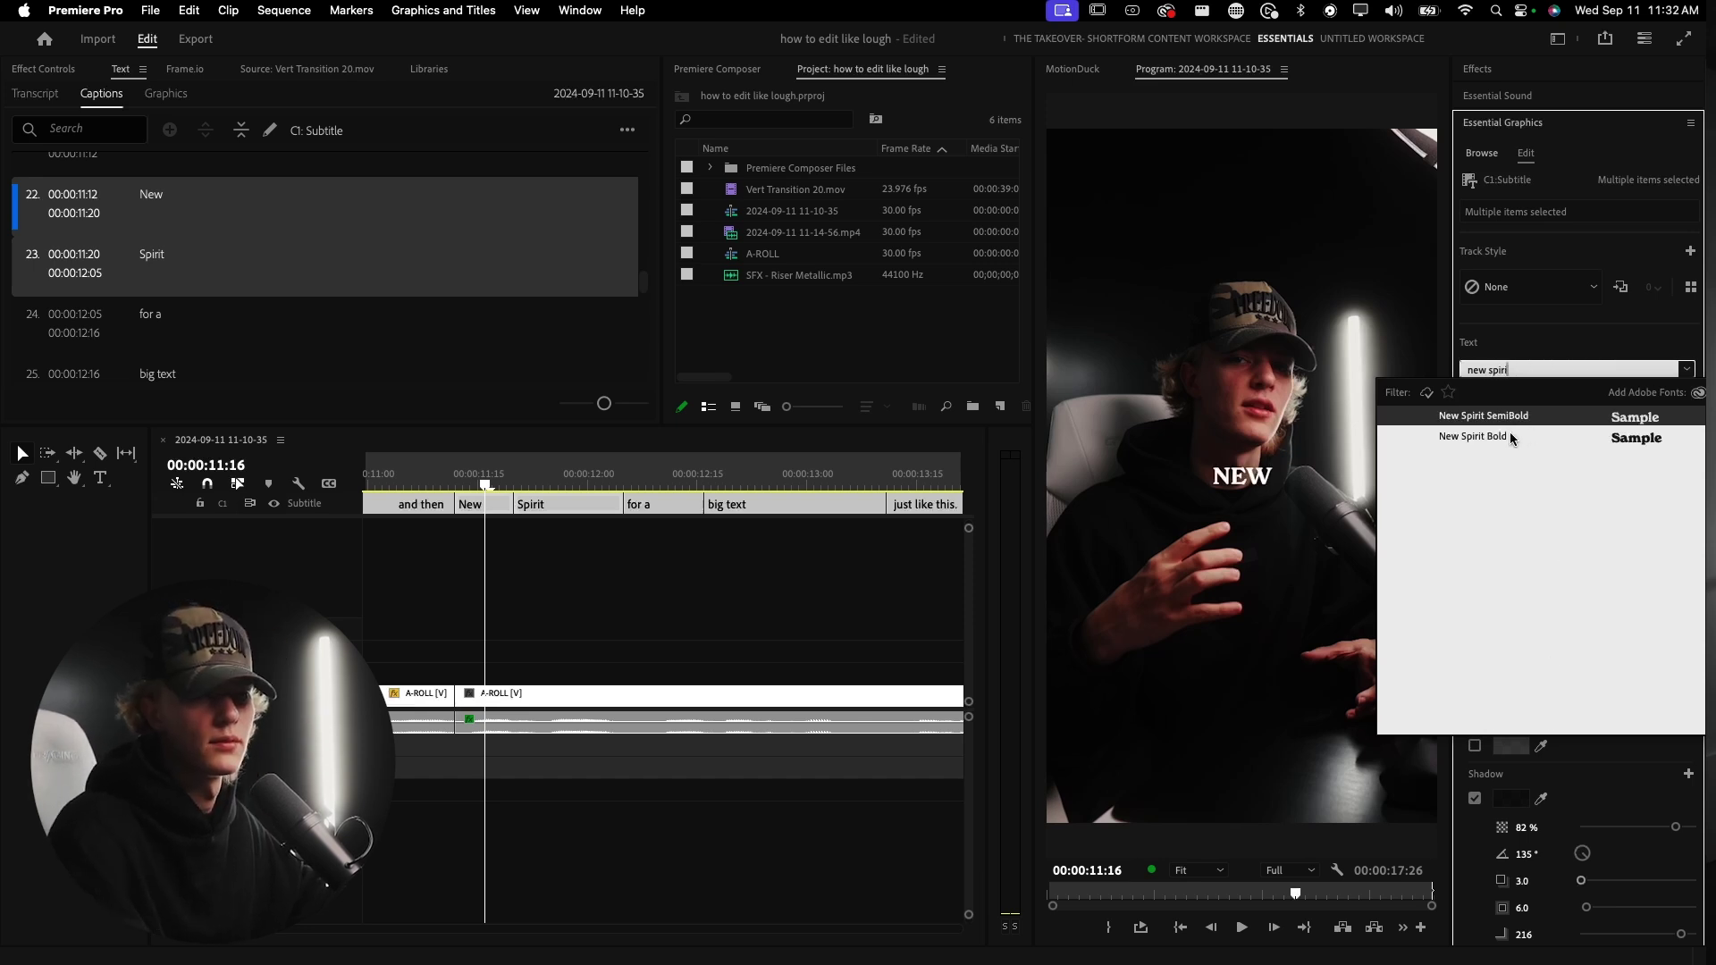
click(1511, 438)
- Change the fill colour of the "New" and "Spirit" captions to yellow FFE306
click(1519, 642)
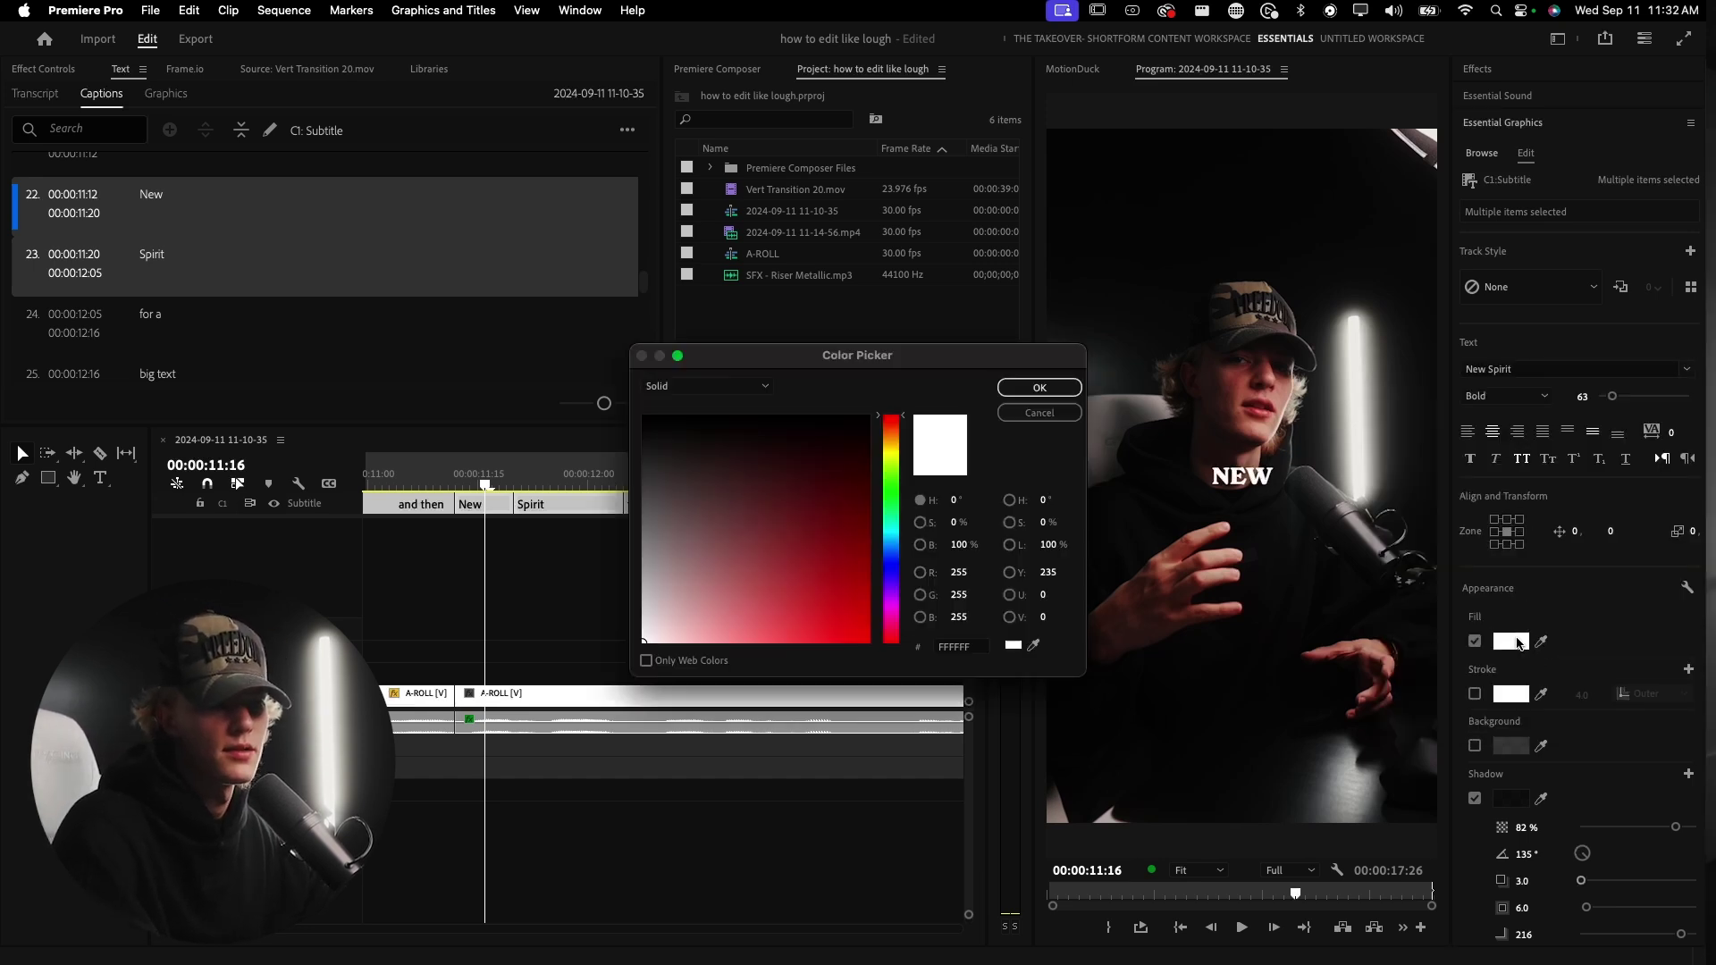
click(891, 458)
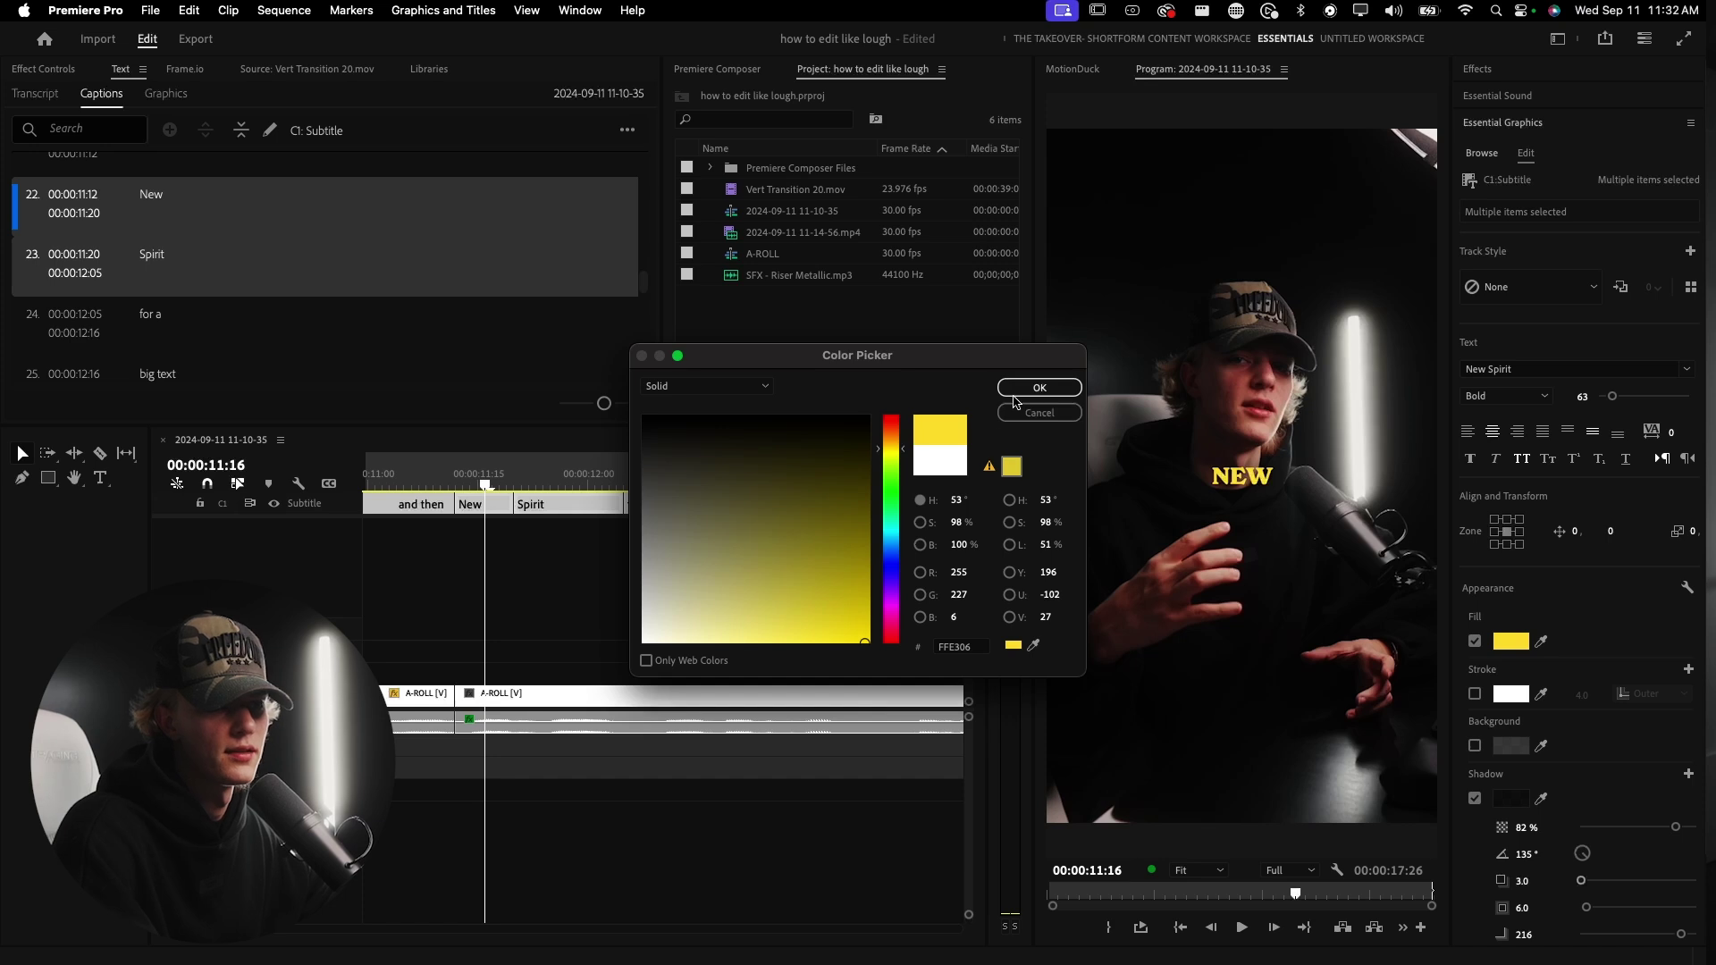
click(1039, 387)
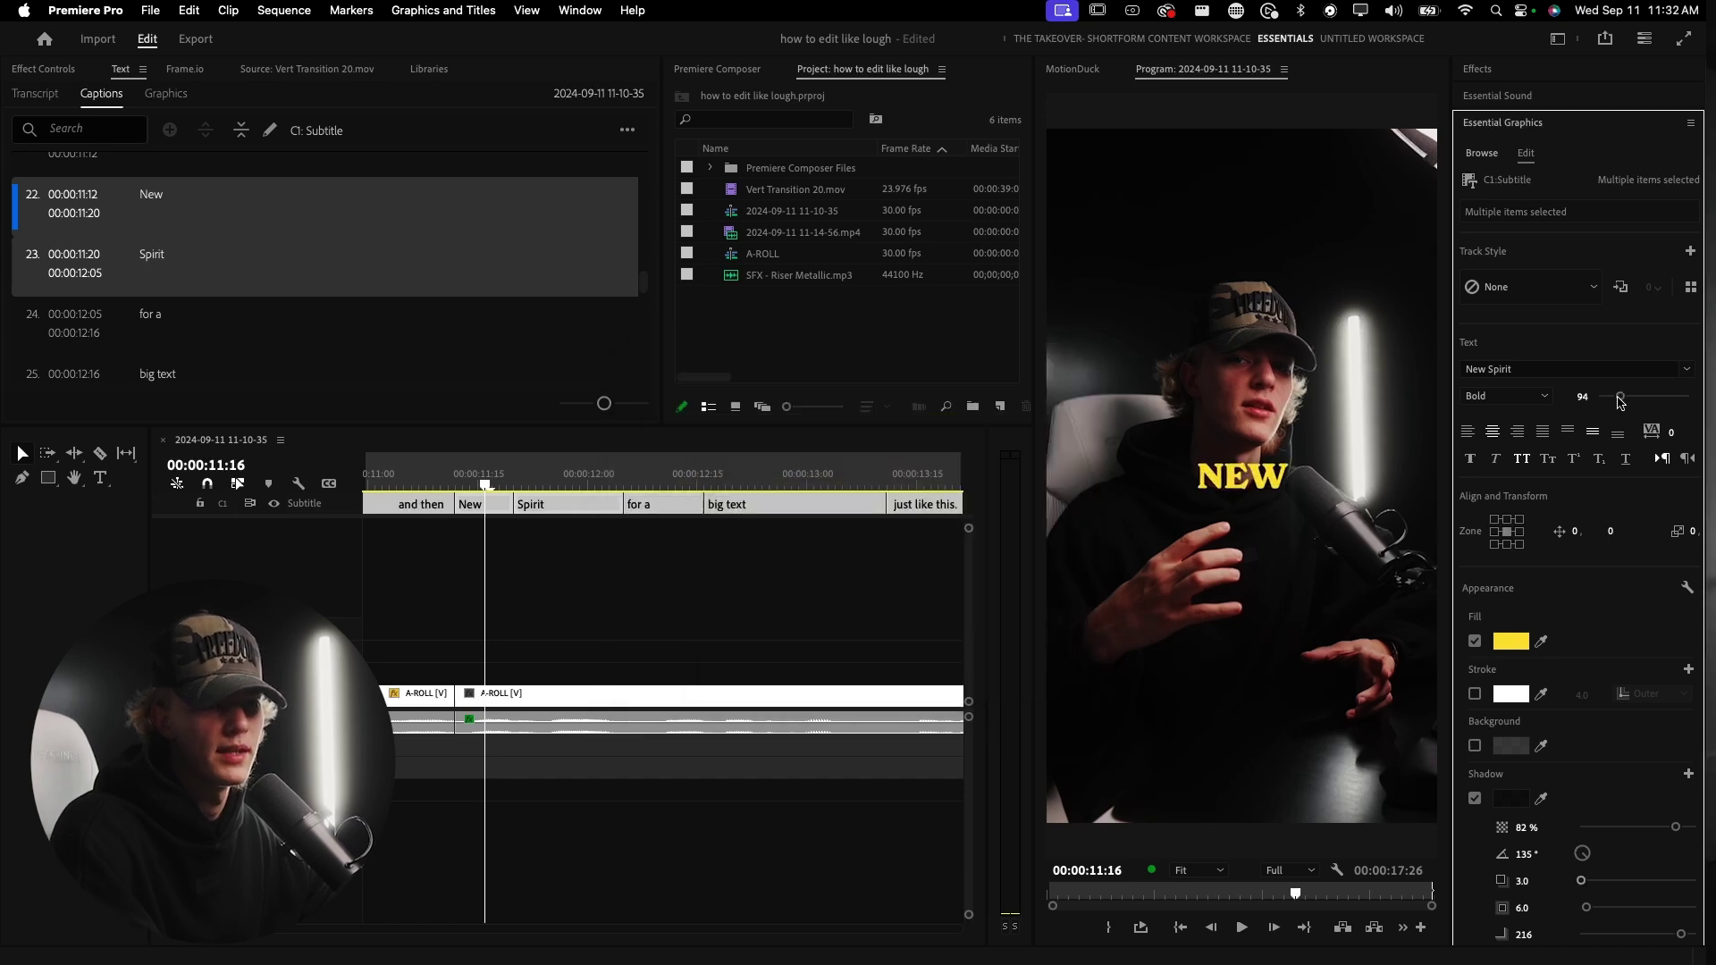
- Select all the captions on the subtitle track and upgrade them to graphics
click(406, 474)
key(space)
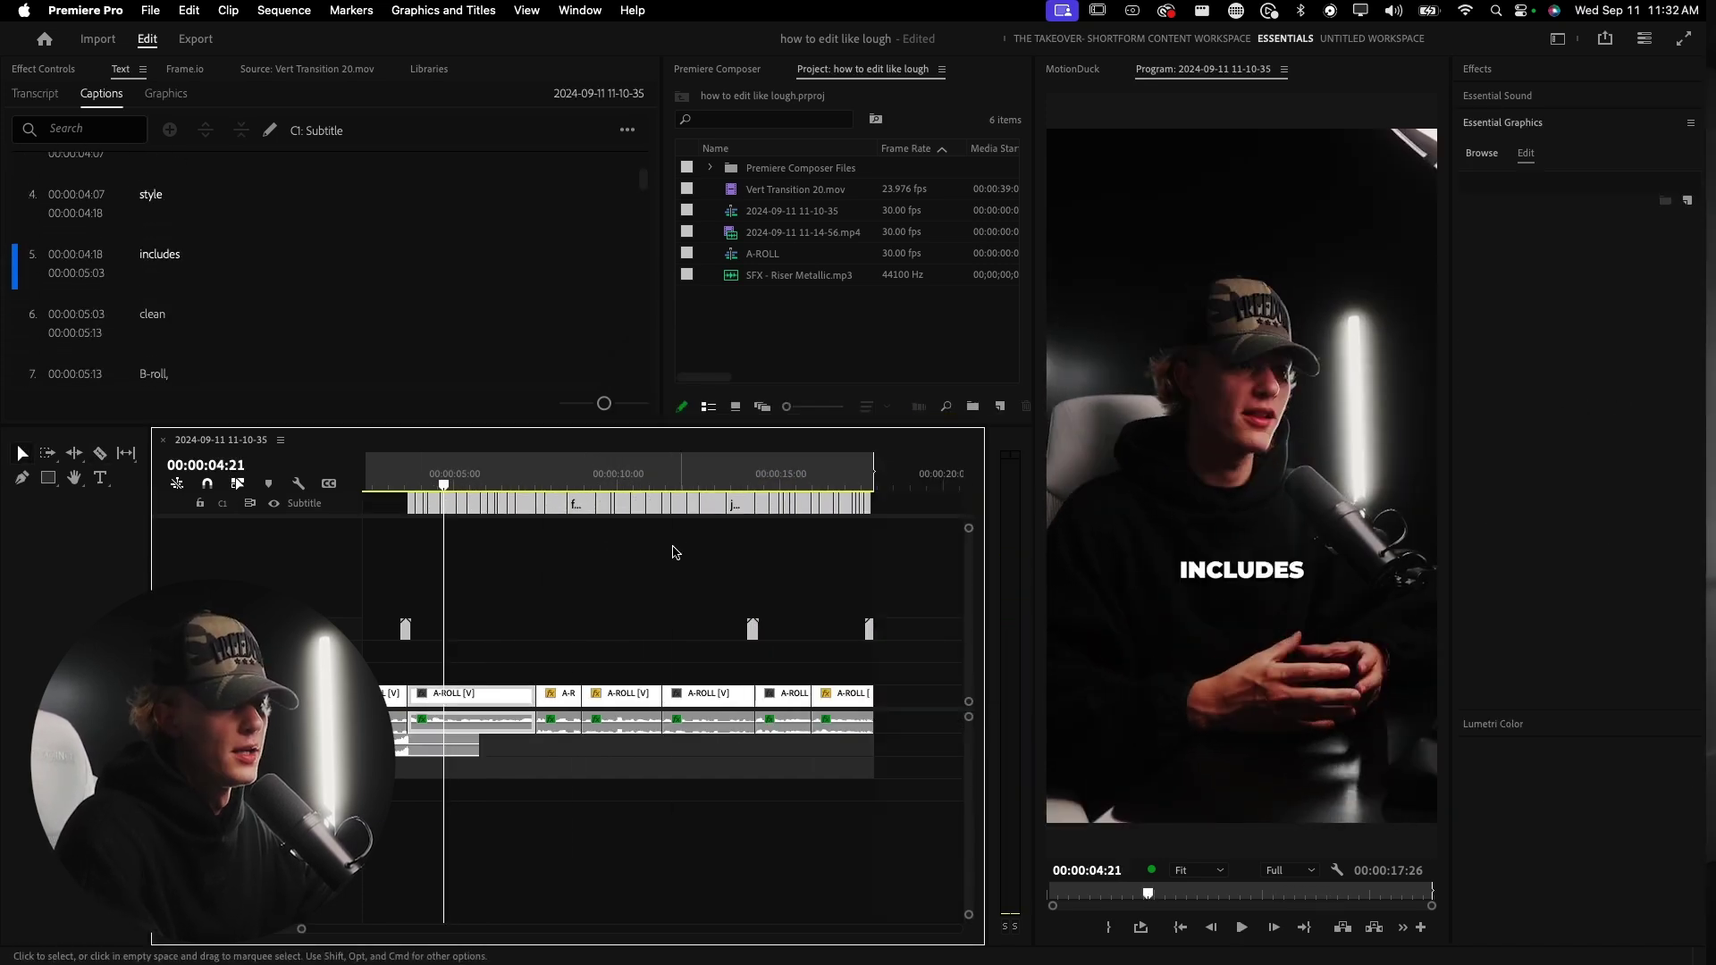
key(c)
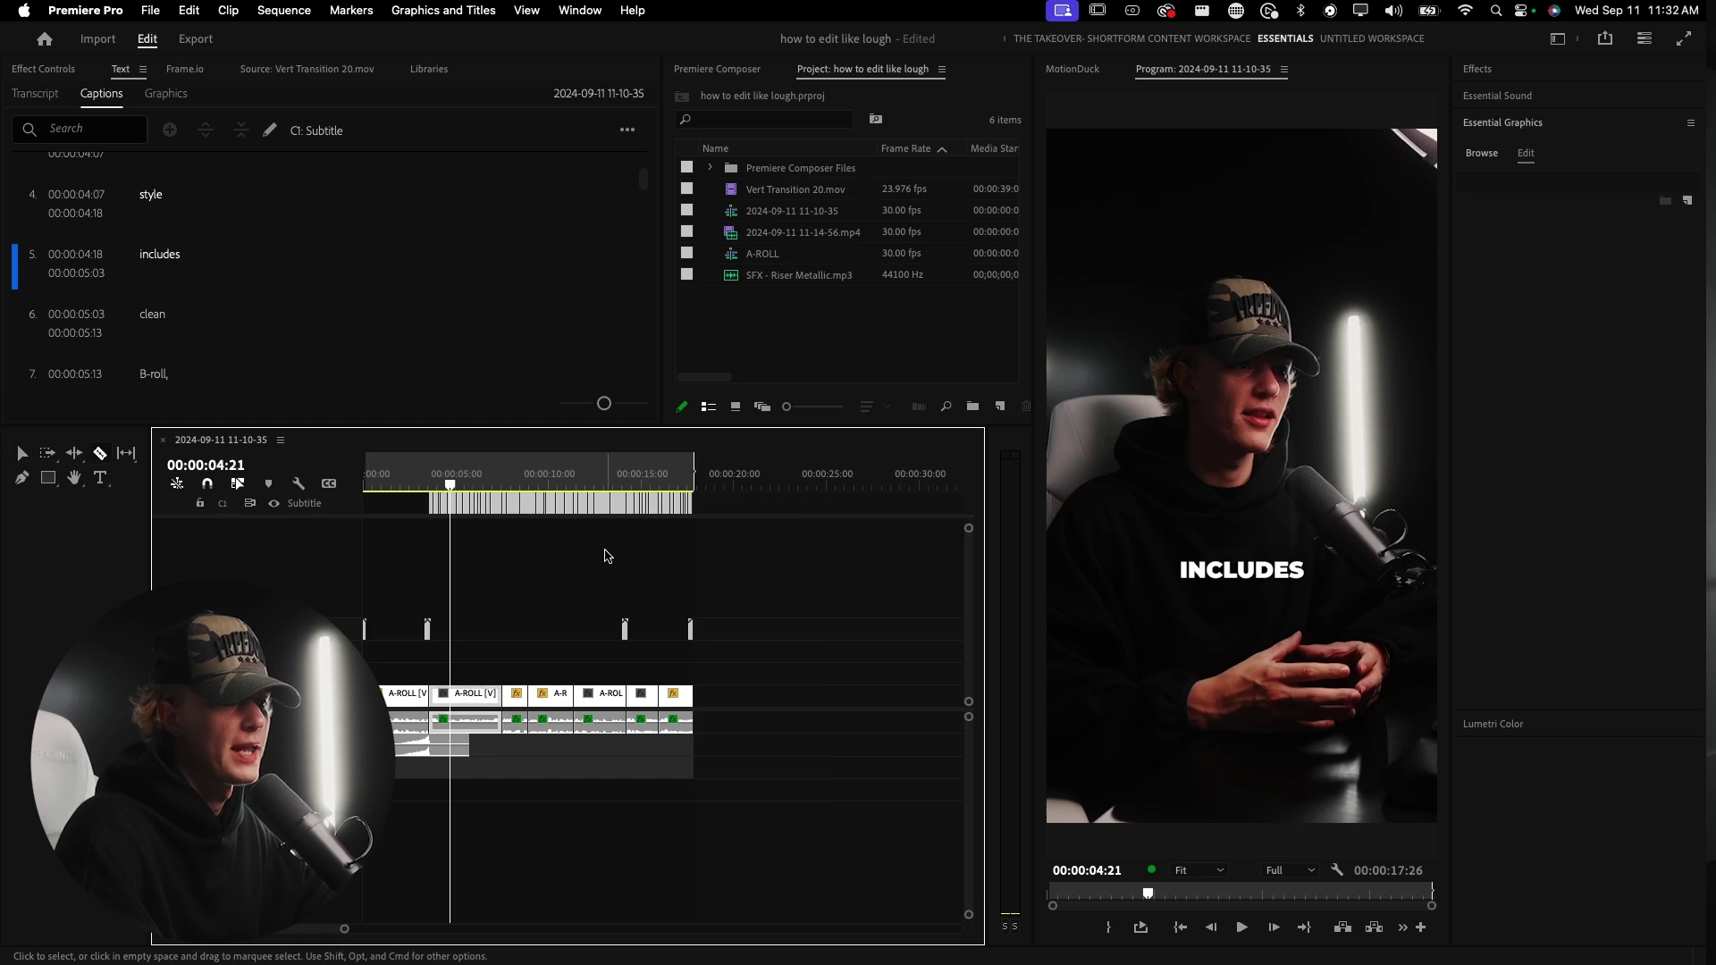
drag(741, 520, 406, 441)
click(431, 11)
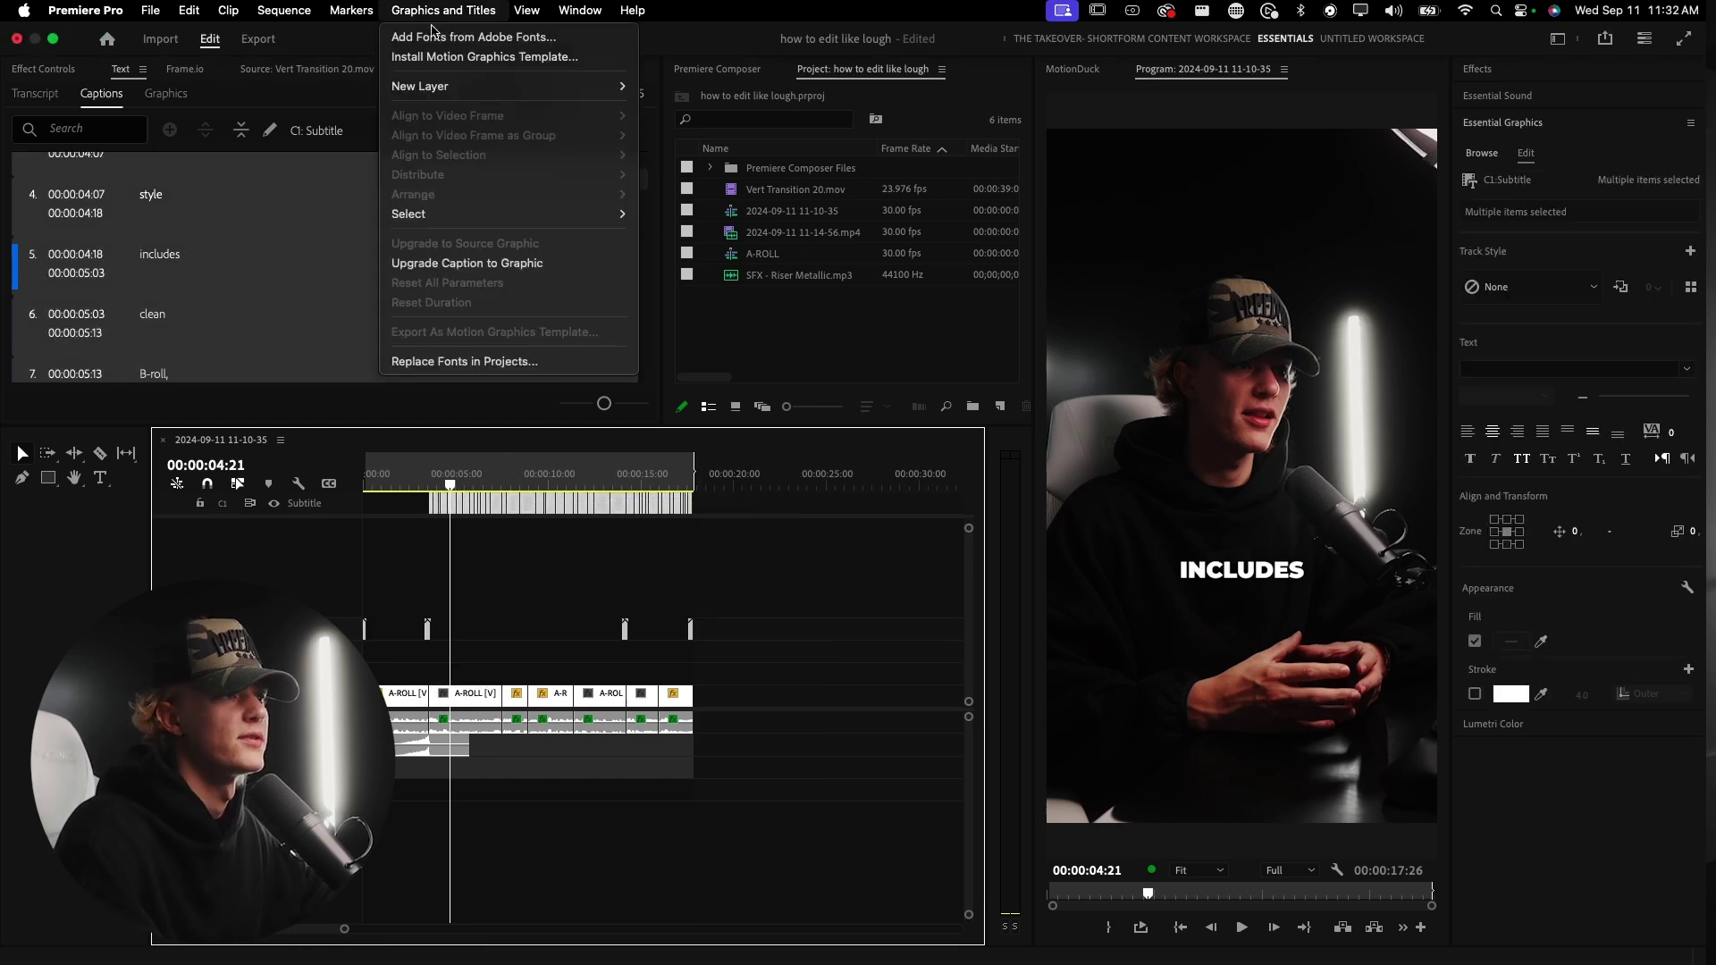
click(482, 266)
key(c)
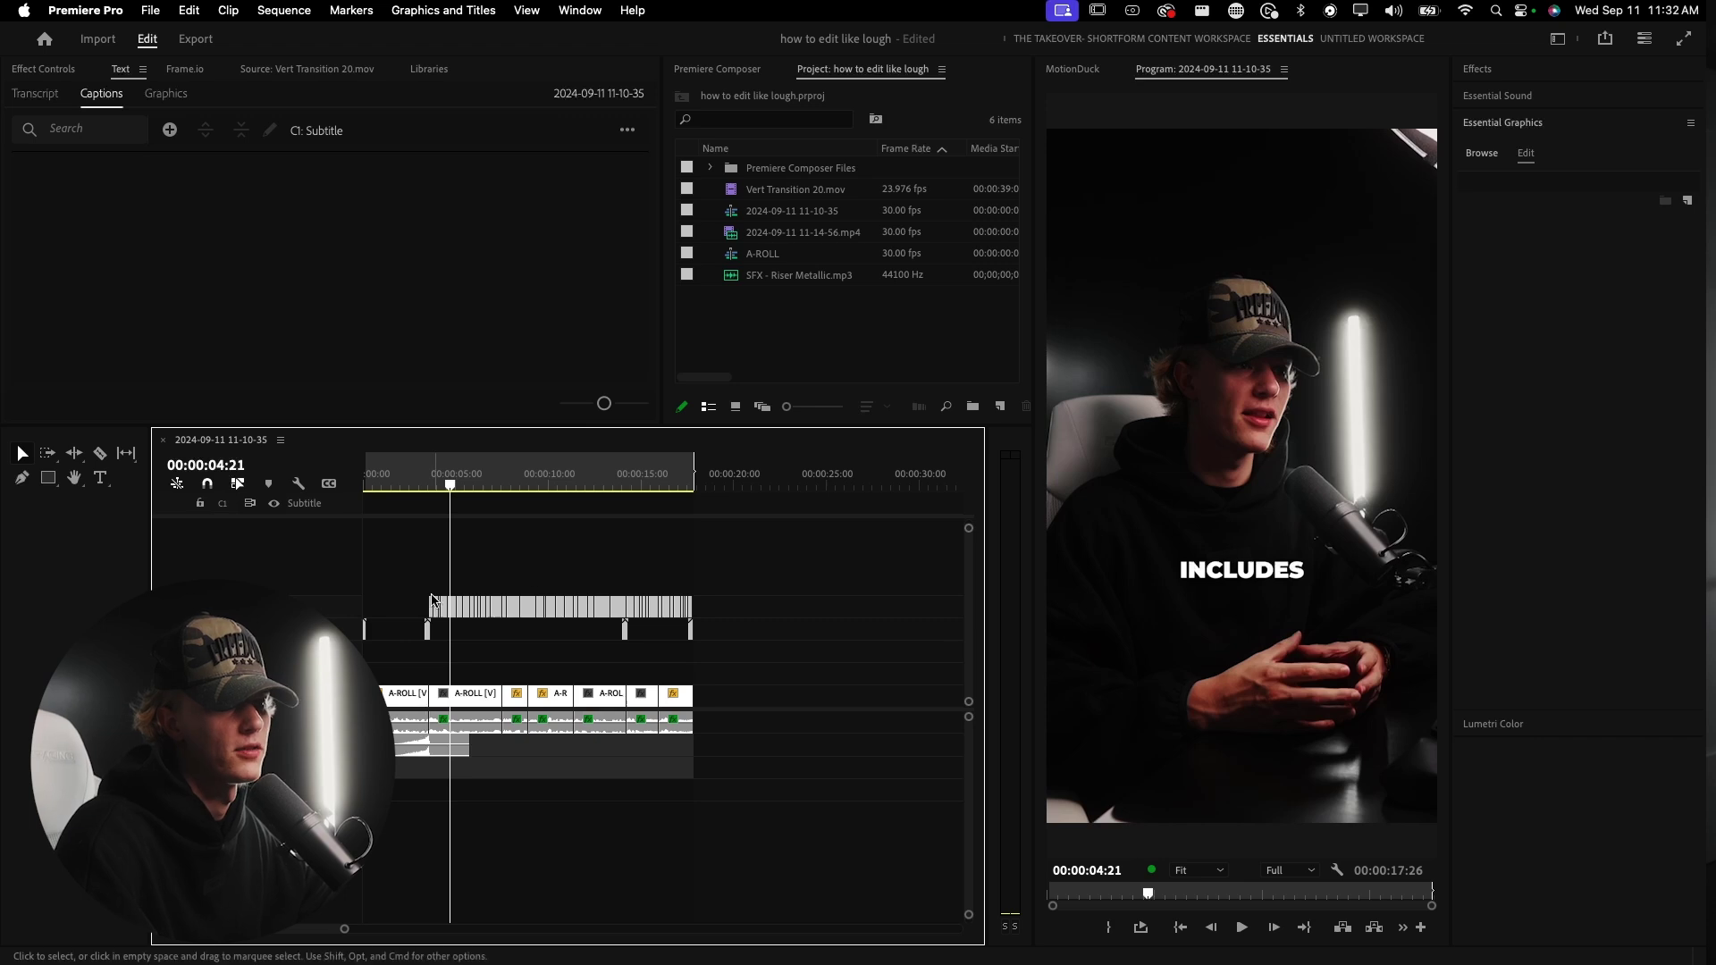
- Place the playhead at the start of the "clean" caption and import after shake preset.mp4 into the project
key(=)
click(556, 484)
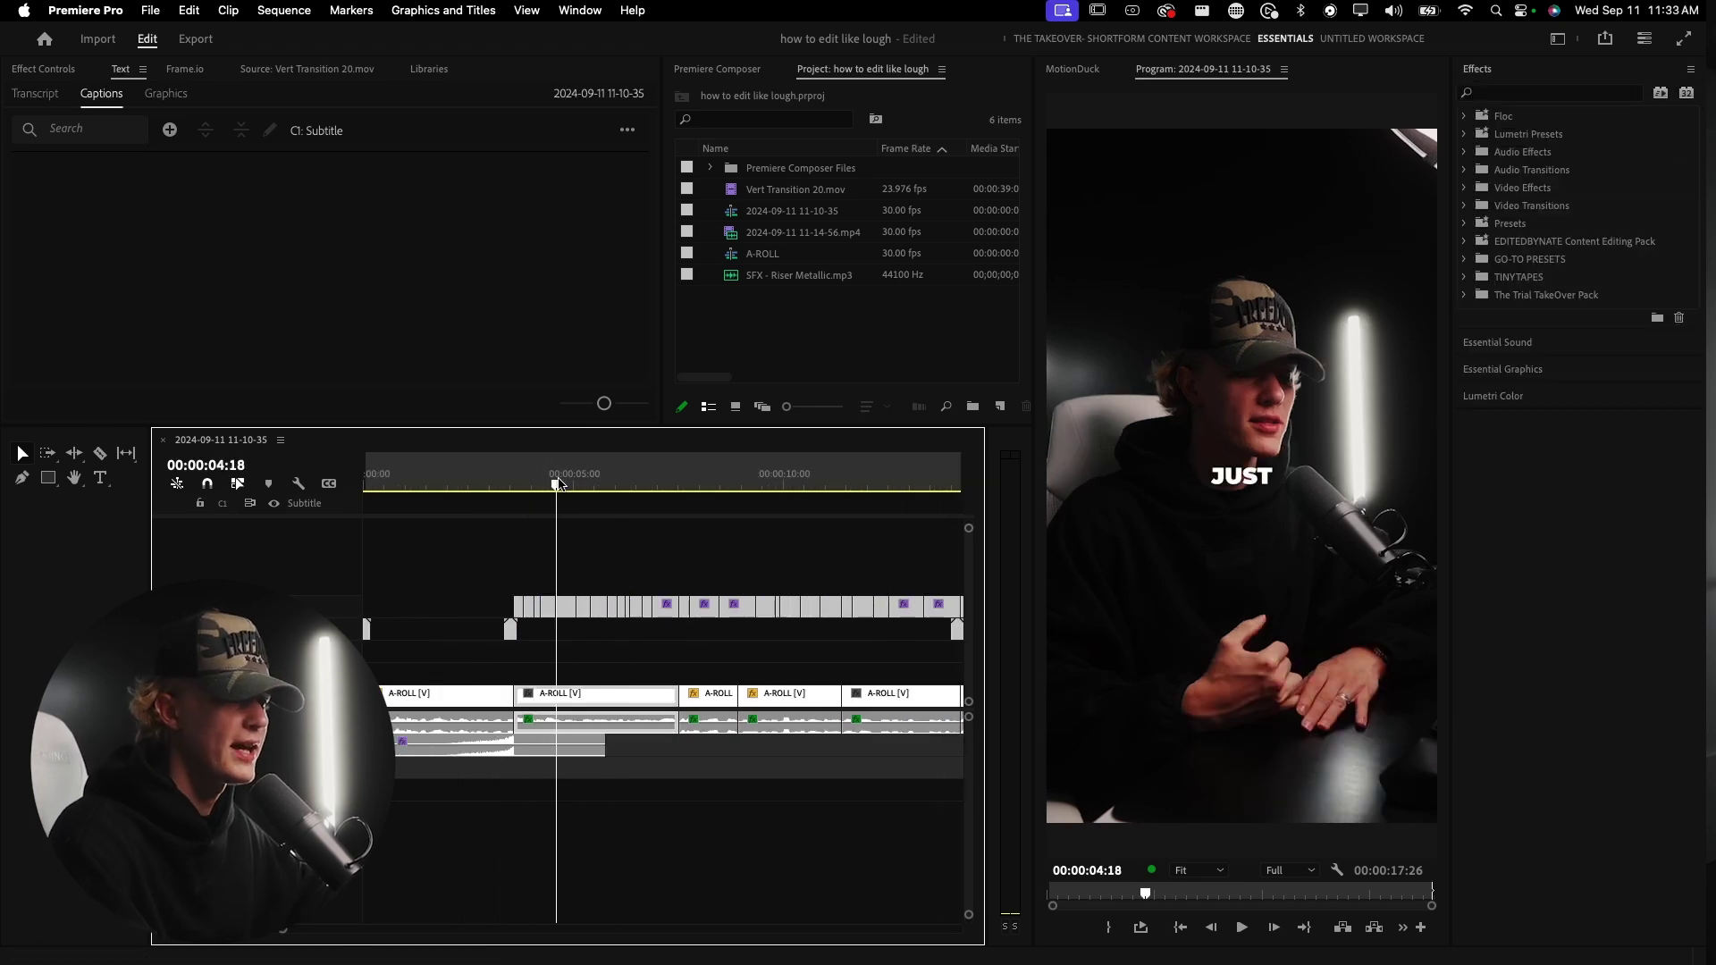
scroll(604, 590, up, 4)
key(Down)
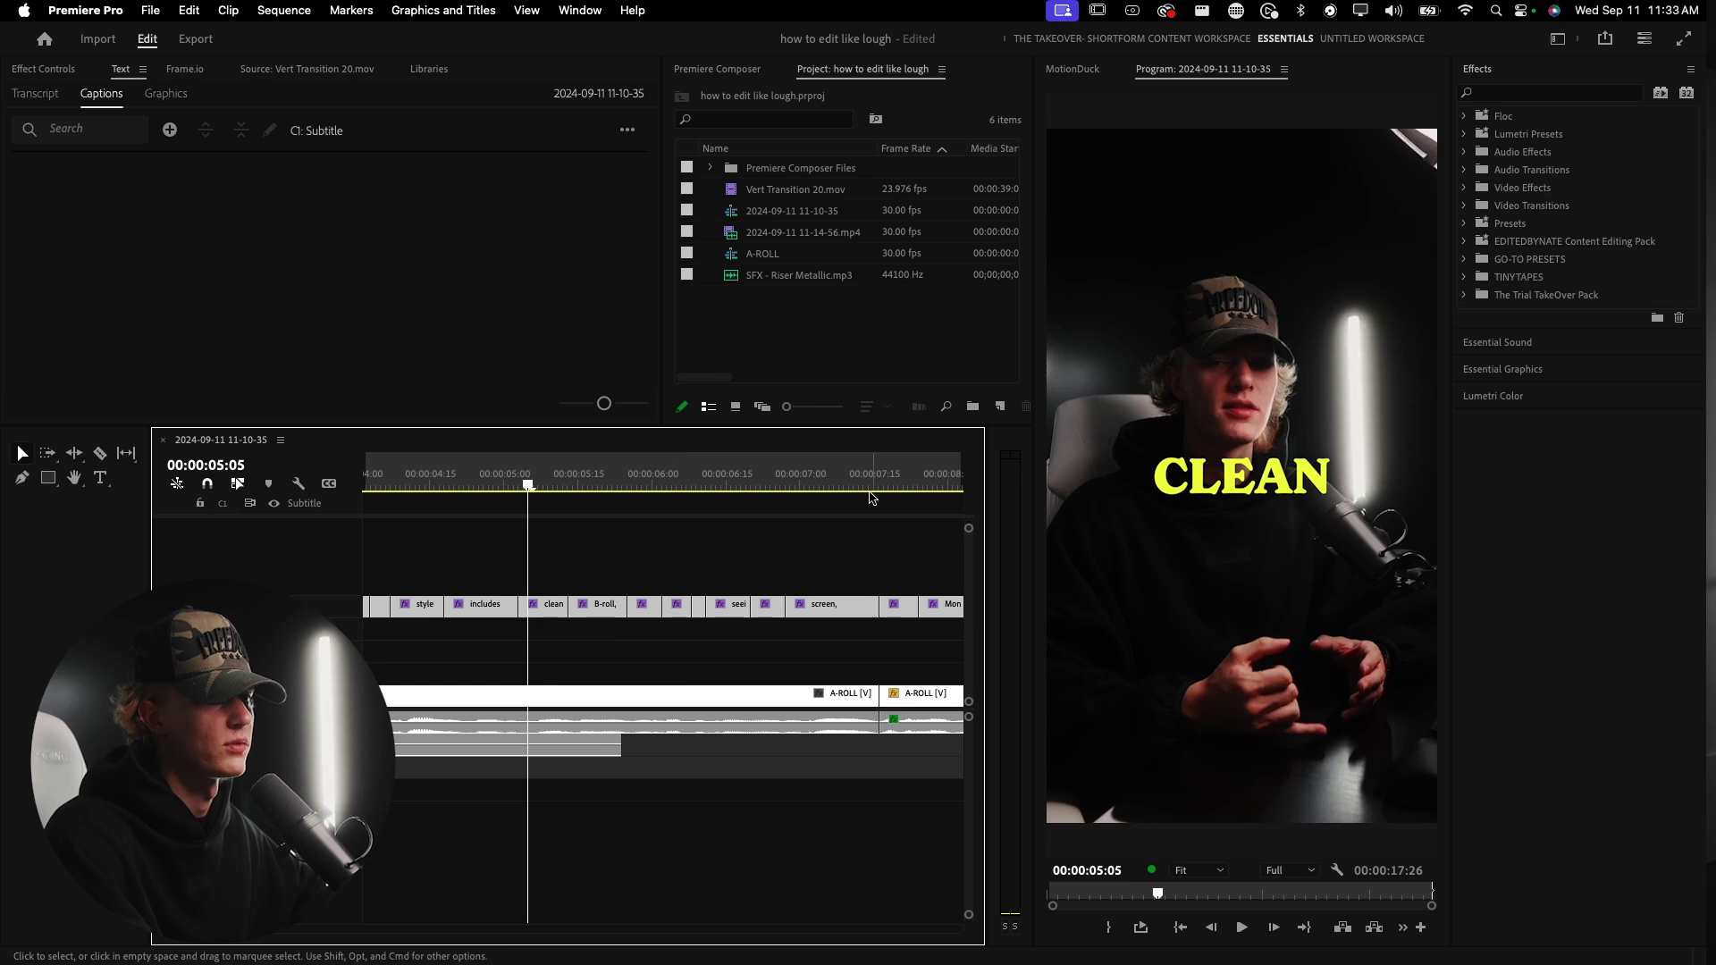
click(814, 346)
double_click(814, 347)
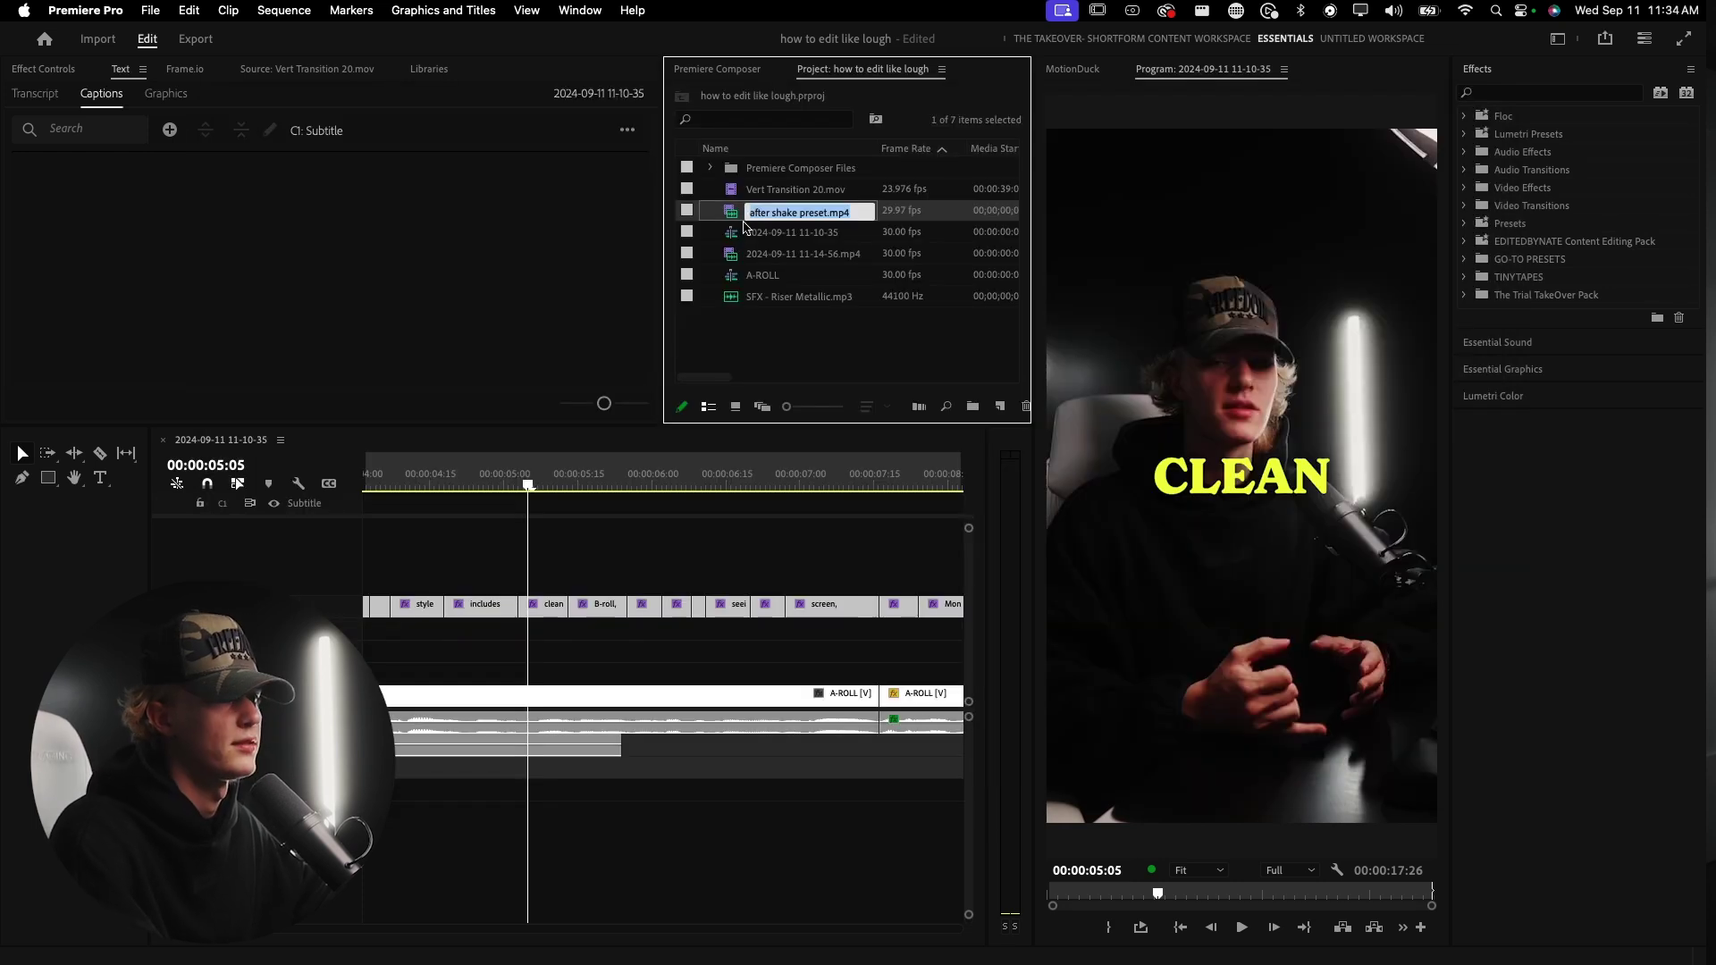
- Preview after shake preset.mp4 in the source monitor and mark its in point at 00;00;01;11 and out point at 00;00;04;02
double_click(746, 215)
drag(230, 373, 185, 383)
key(i)
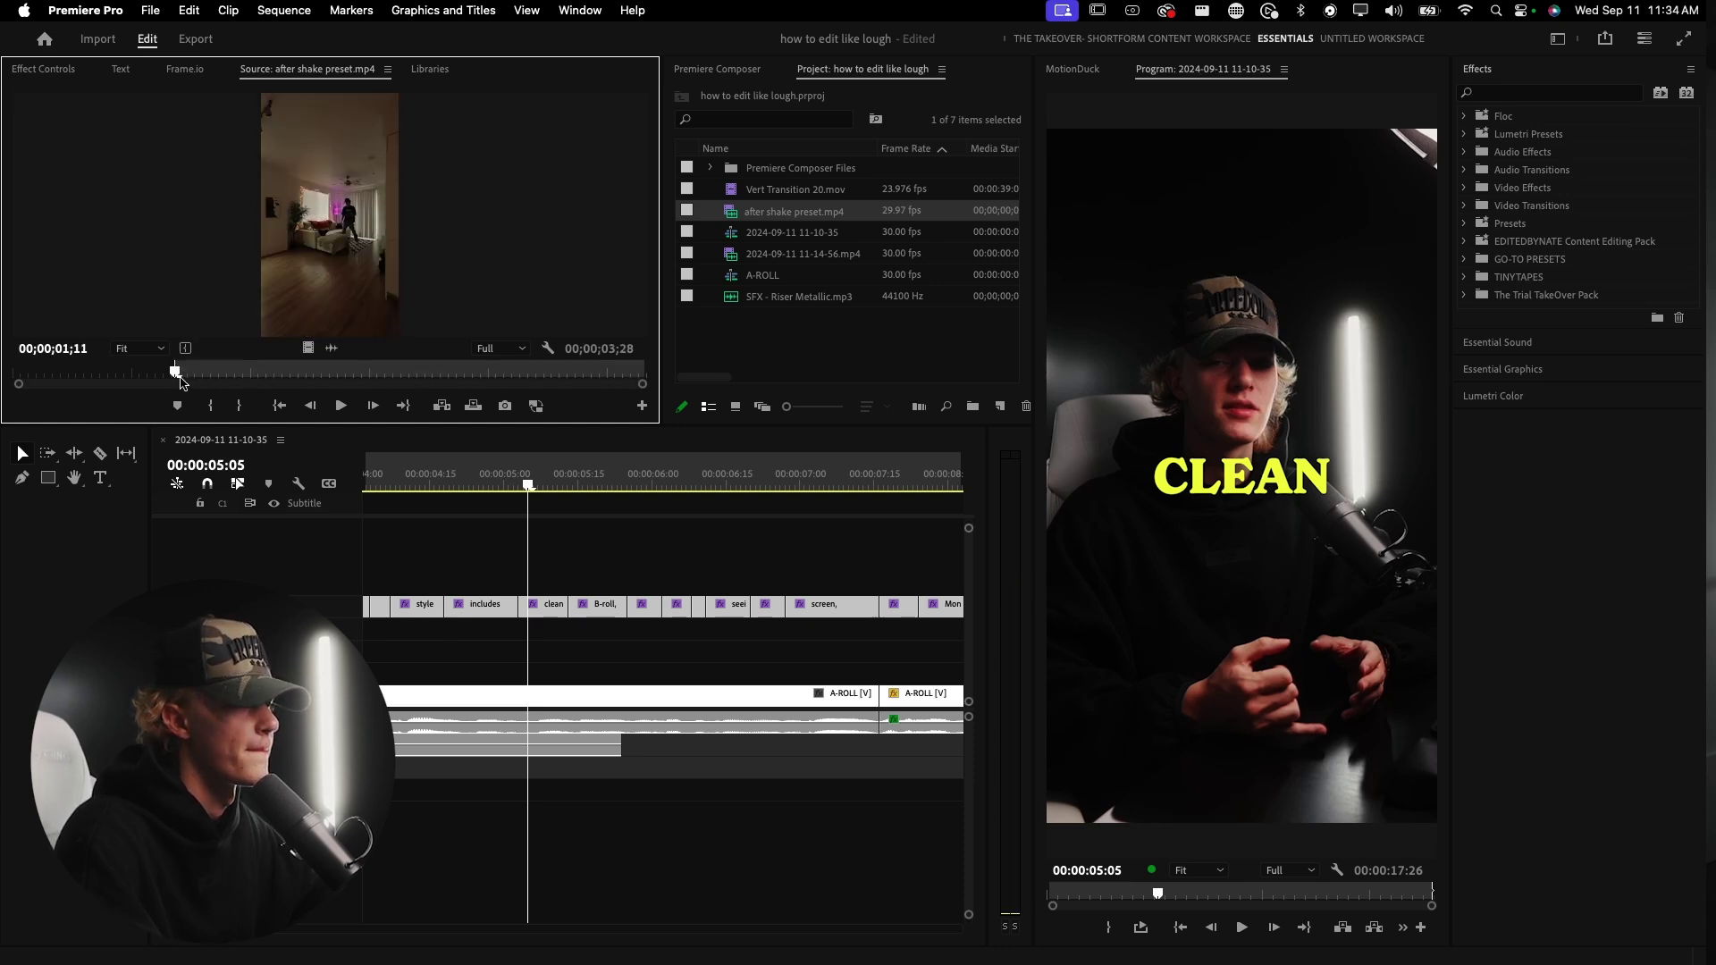
key(space)
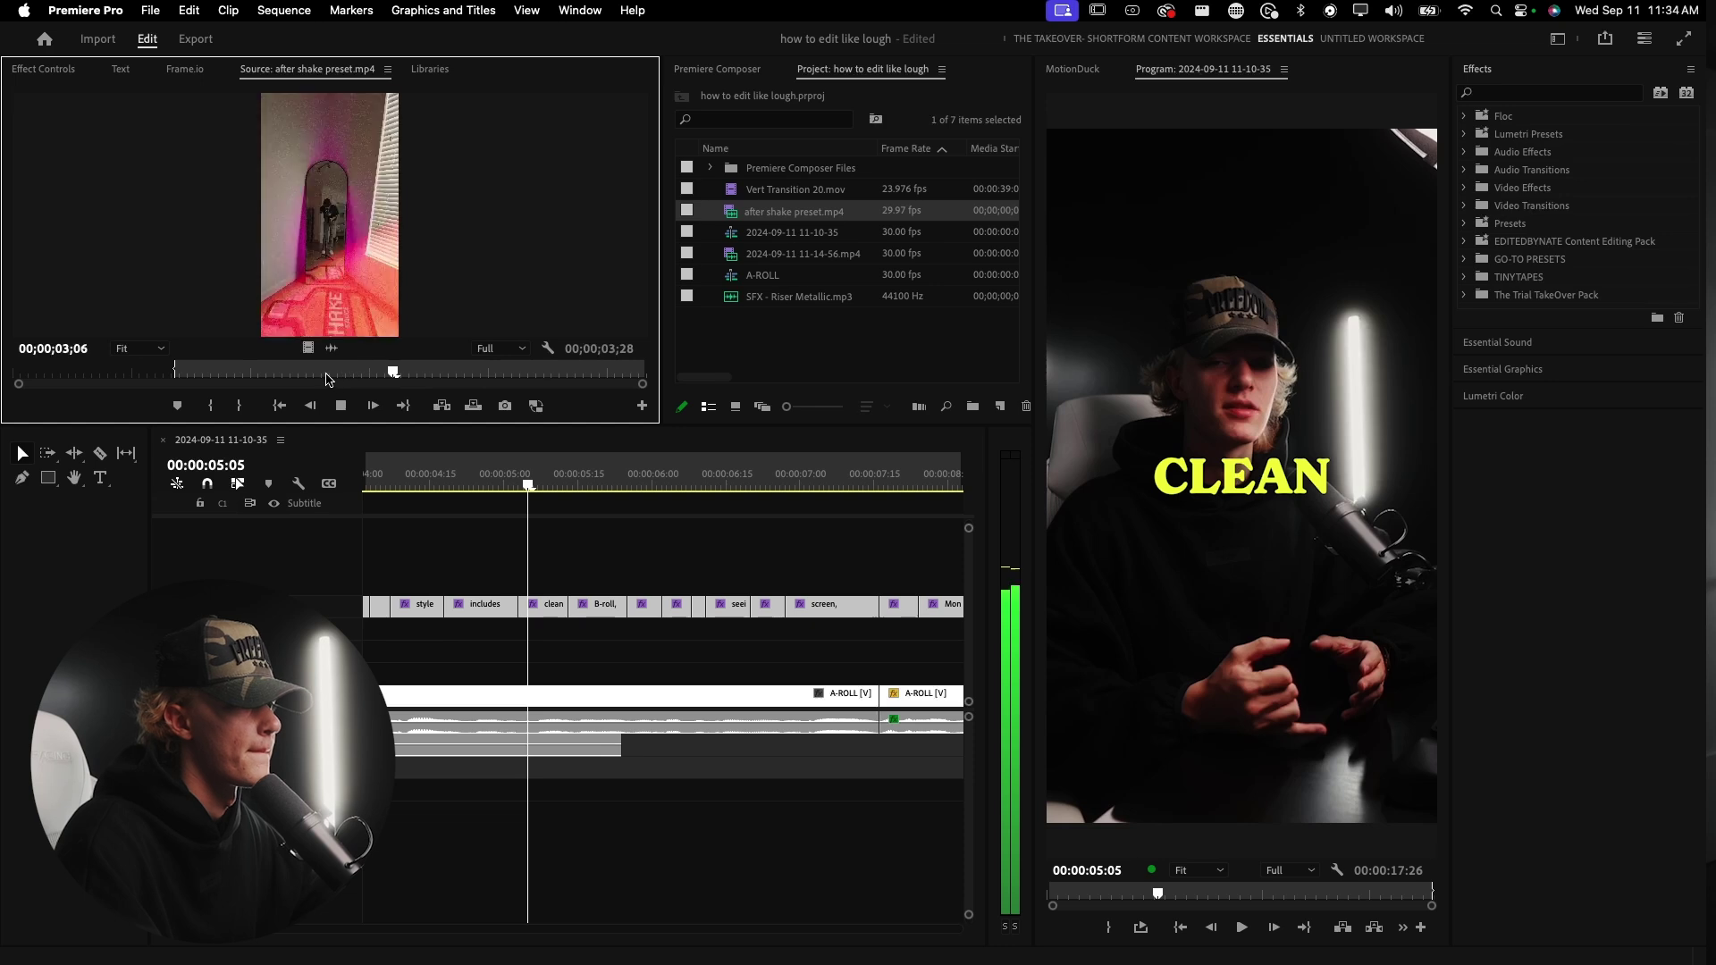
key(o)
key(space)
- Place only the video of after shake preset.mp4 above the A-roll, starting at the "clean" caption, and play the edit back
drag(308, 348, 525, 675)
click(450, 481)
key(space)
scroll(543, 646, down, 2)
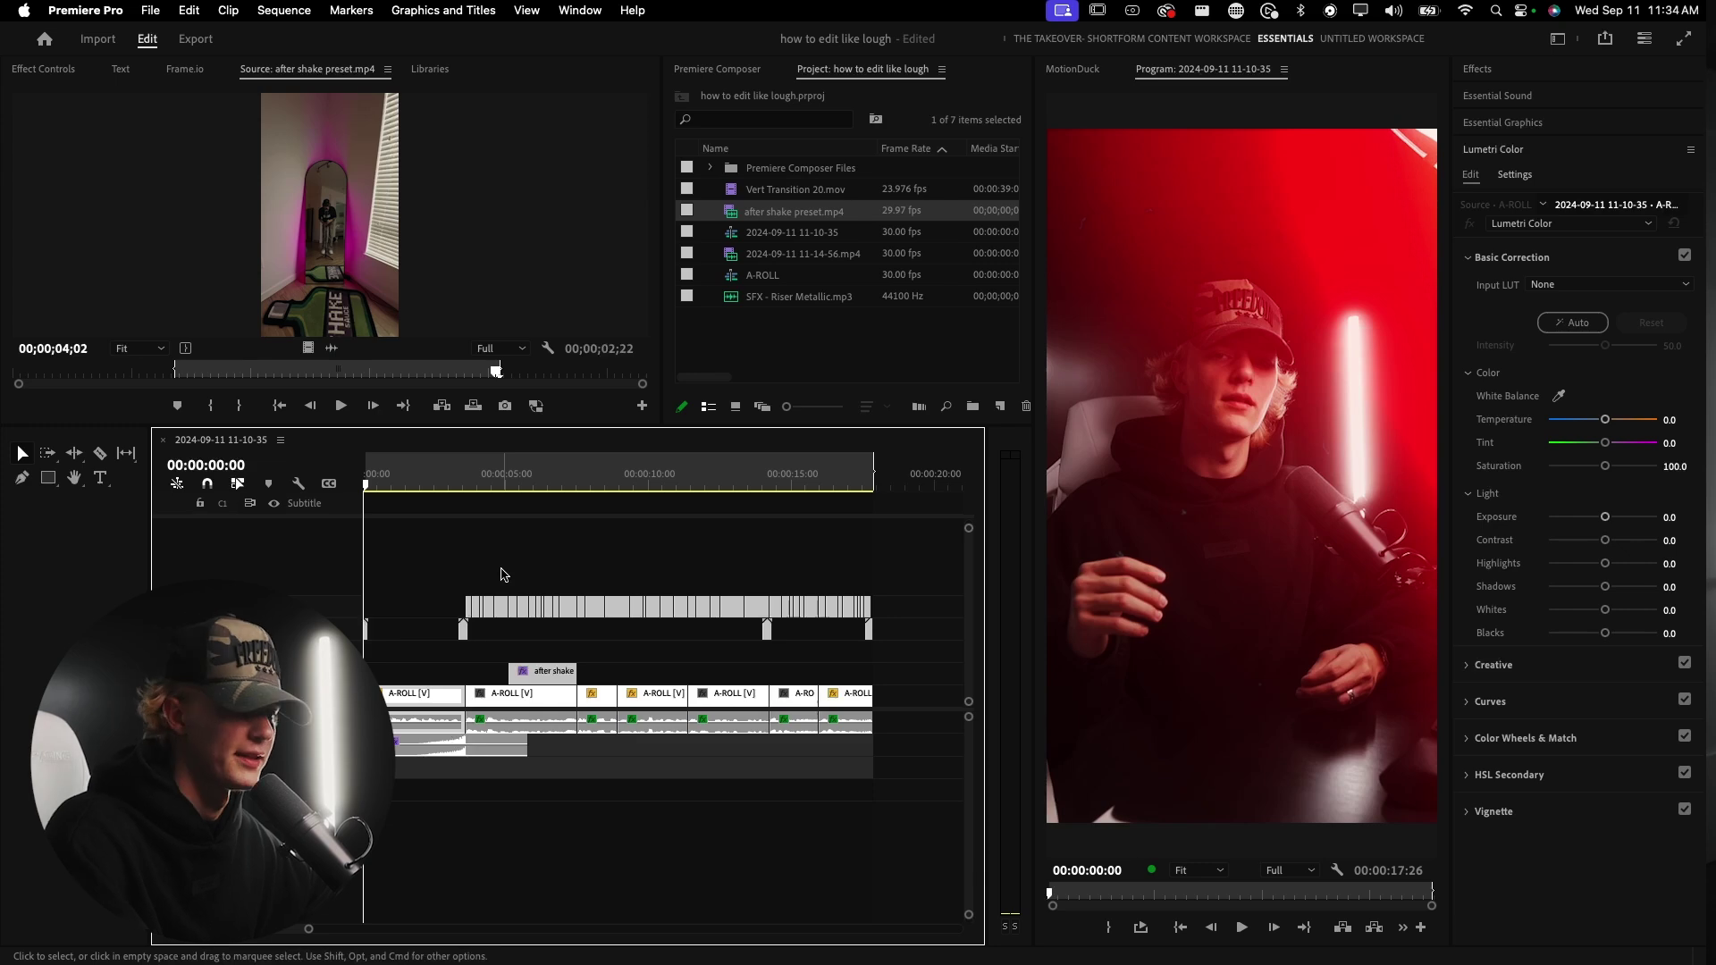
key(c)
key(space)
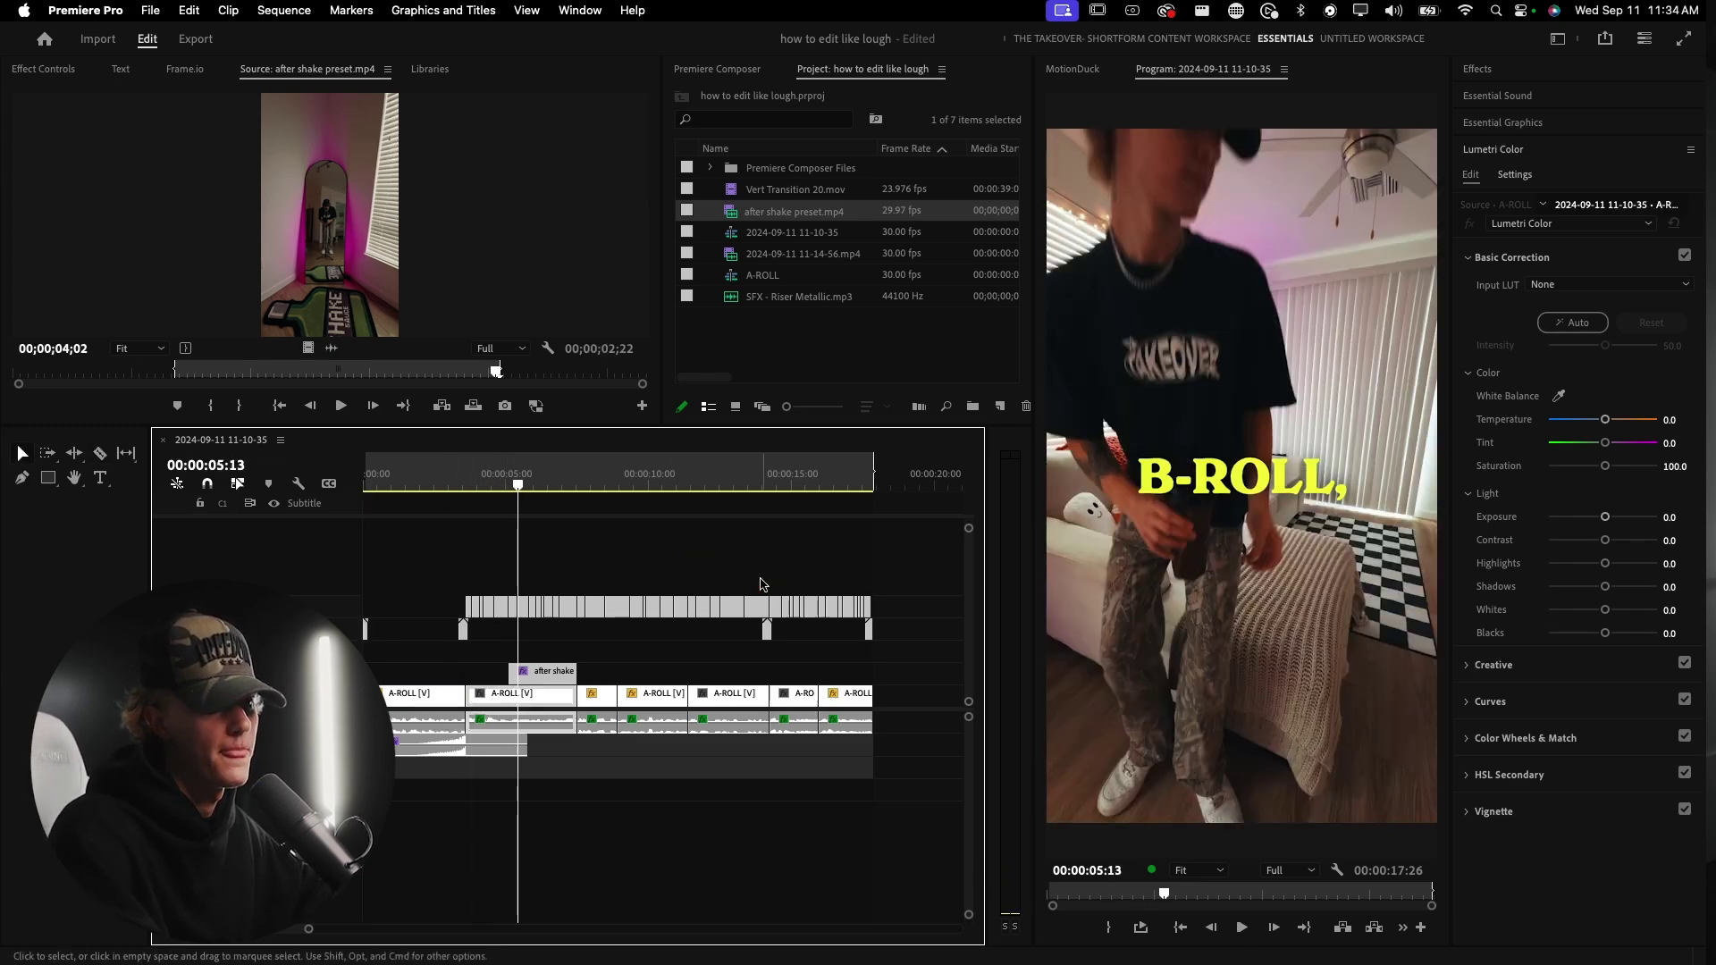
key(v)
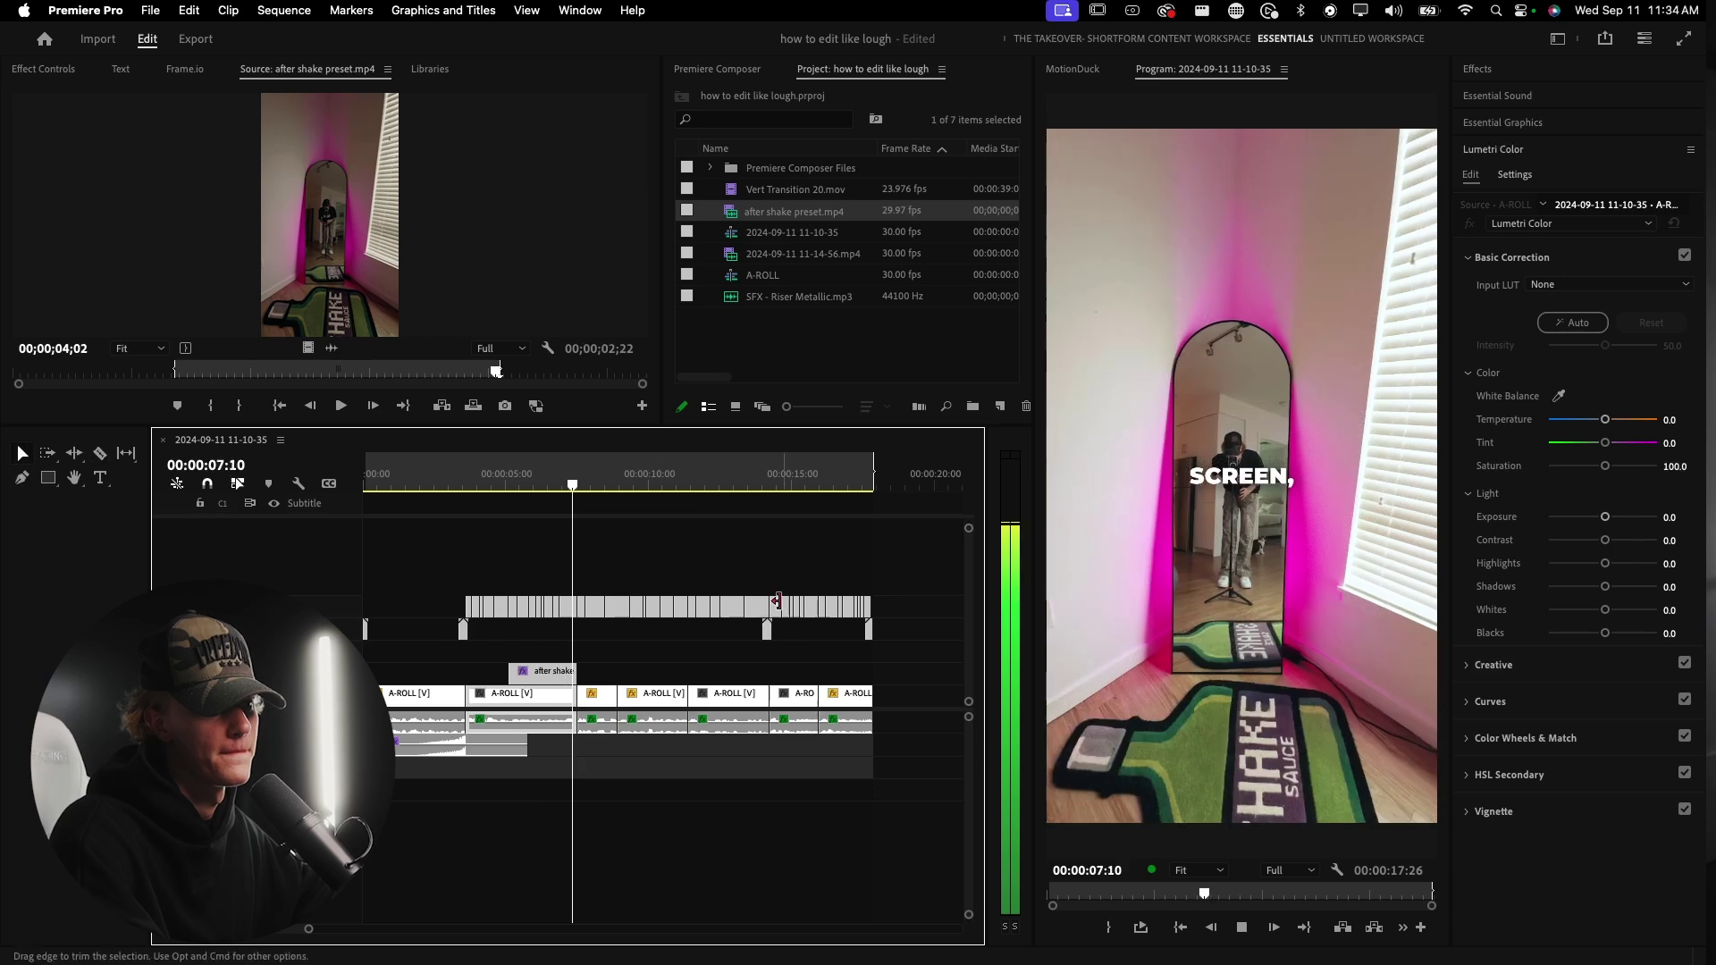
key(space)
- Duplicate a film-burn transition onto the cut at the end of the after shake preset.mp4 clip and play it back
drag(766, 636, 669, 633)
scroll(574, 638, up, 5)
scroll(669, 633, down, 3)
click(604, 482)
key(space)
scroll(672, 640, down, 6)
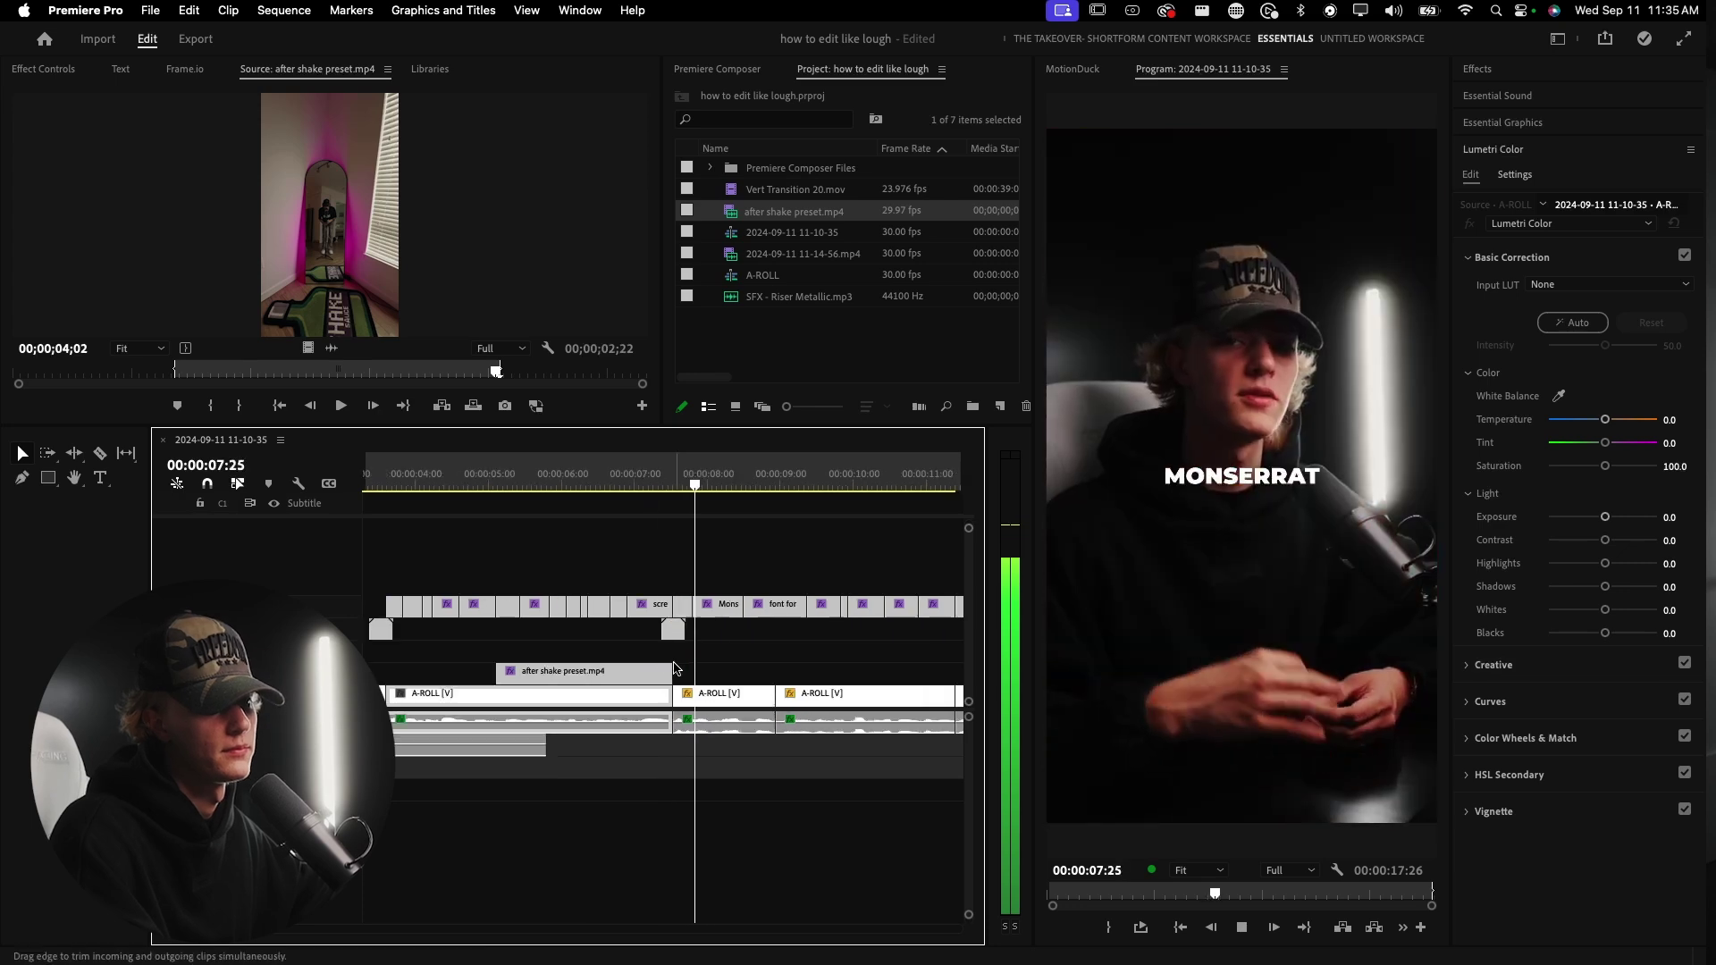
key(space)
- Move the film-burn transitions one track up and the caption graphics one track down so the burns sit above the captions
drag(430, 629, 422, 586)
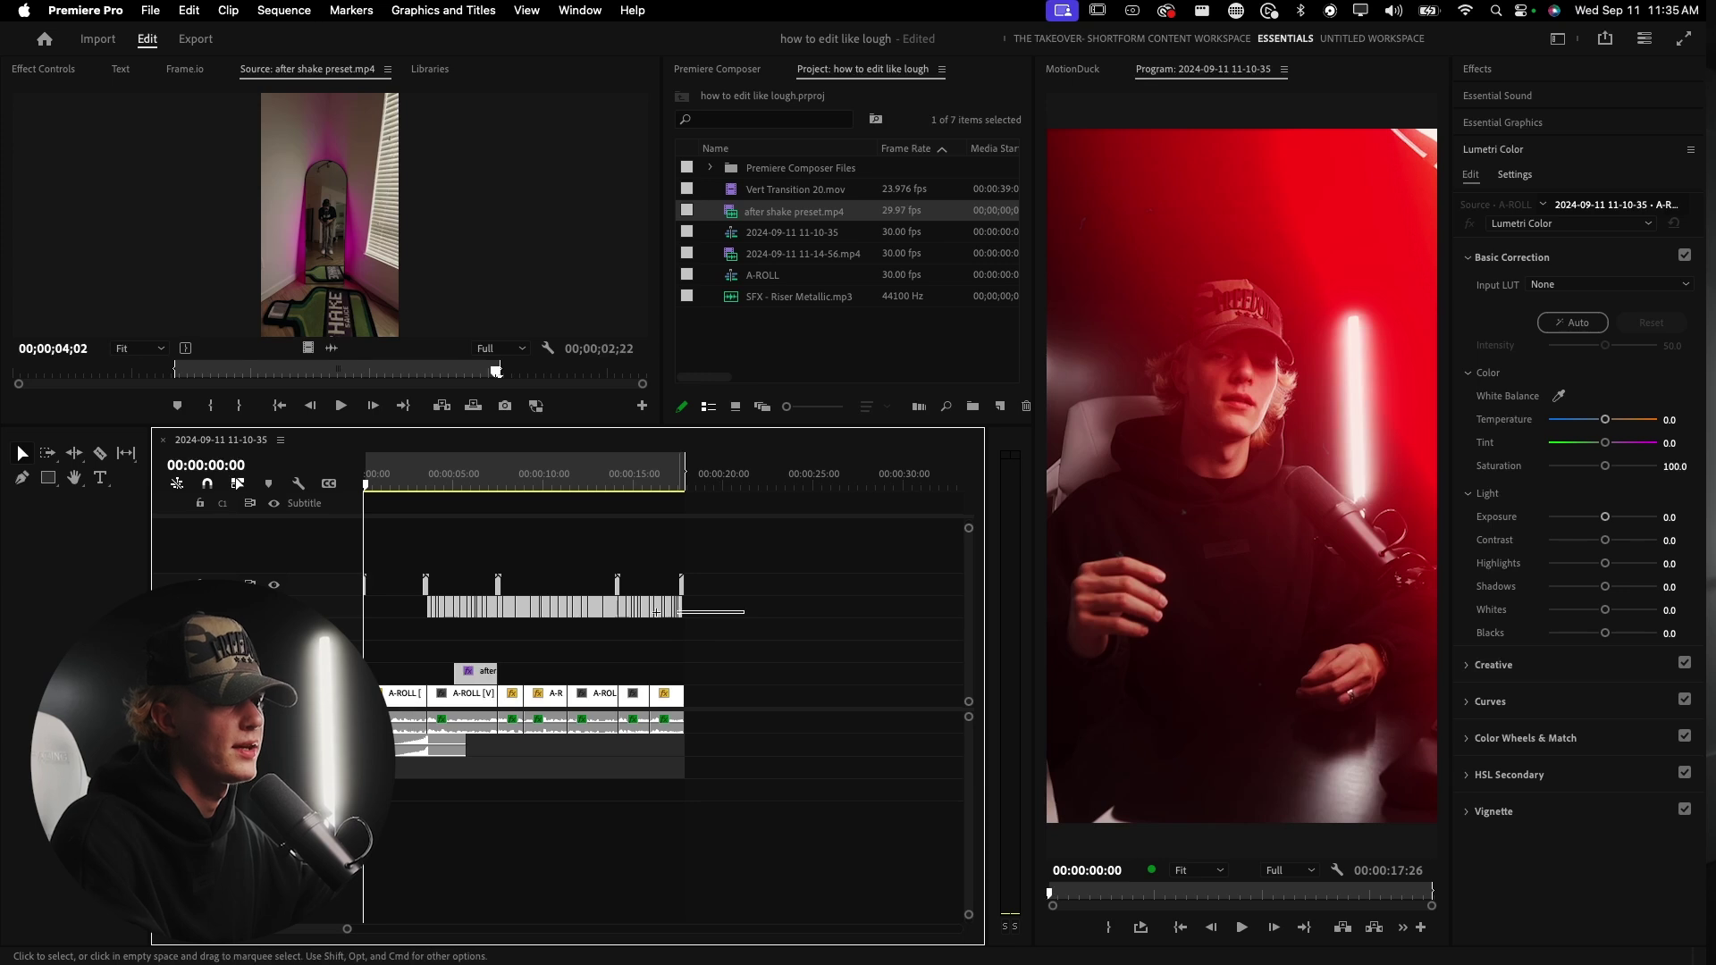
drag(655, 612, 388, 615)
key(alt+Down)
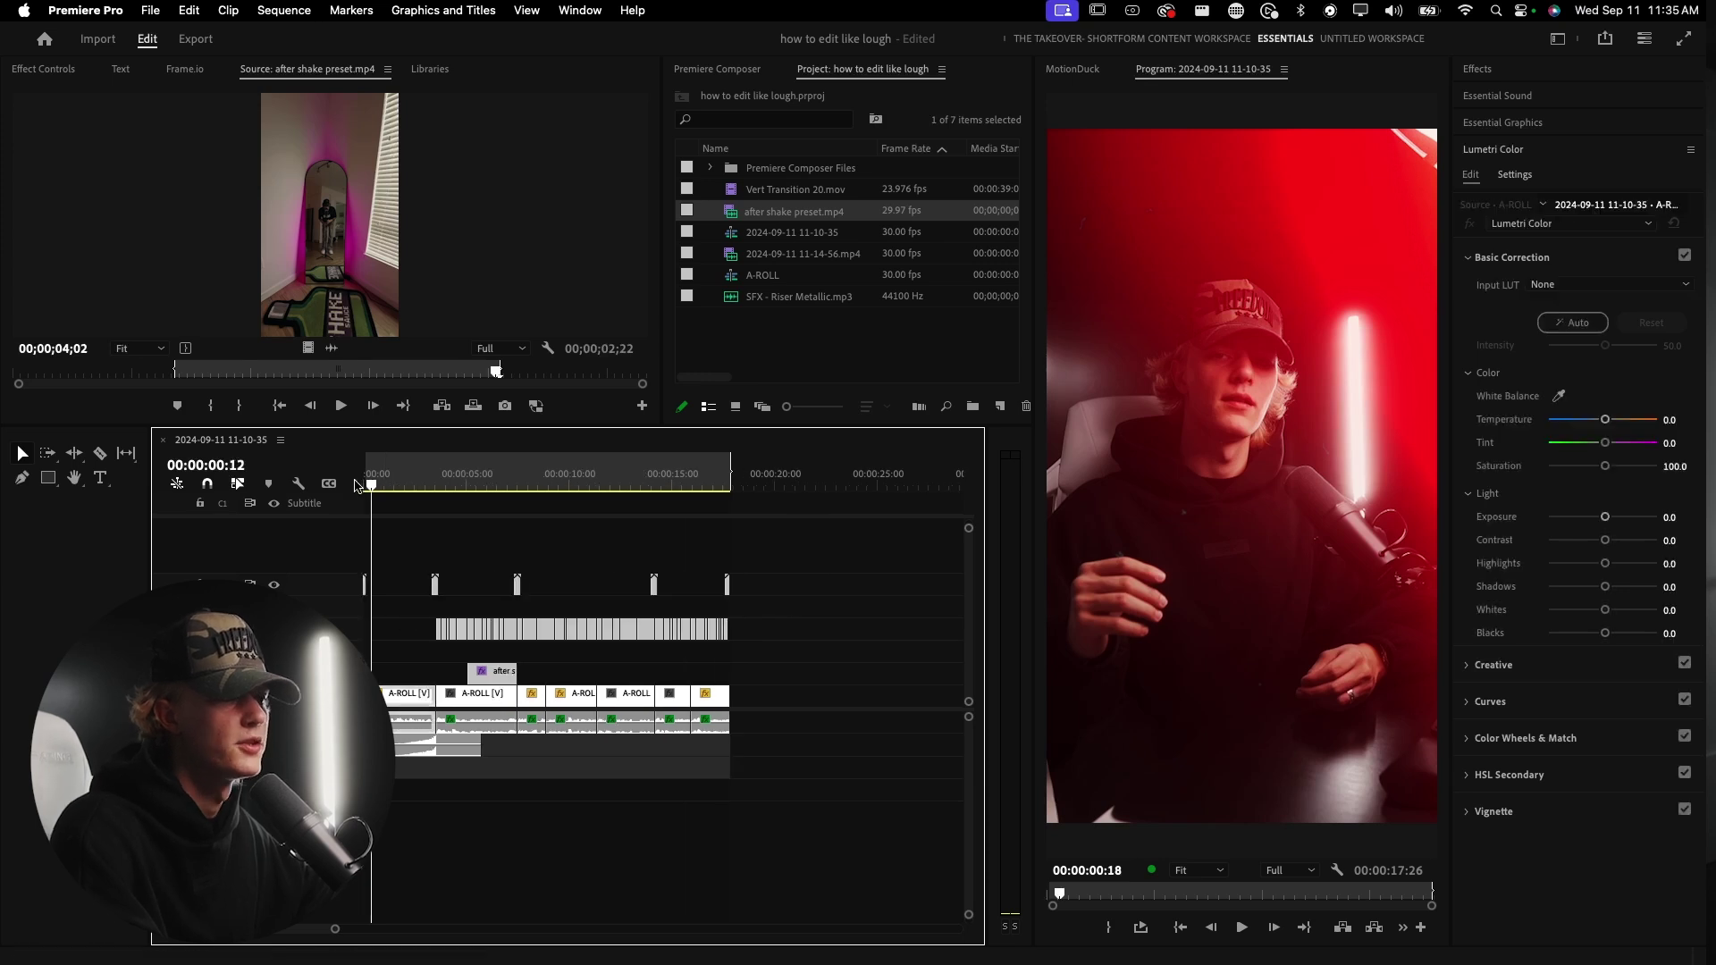
- Add a "how" text title at 00:00:00:21, directly above the A-roll and ending with the first A-roll clip
drag(373, 485, 364, 485)
key(c)
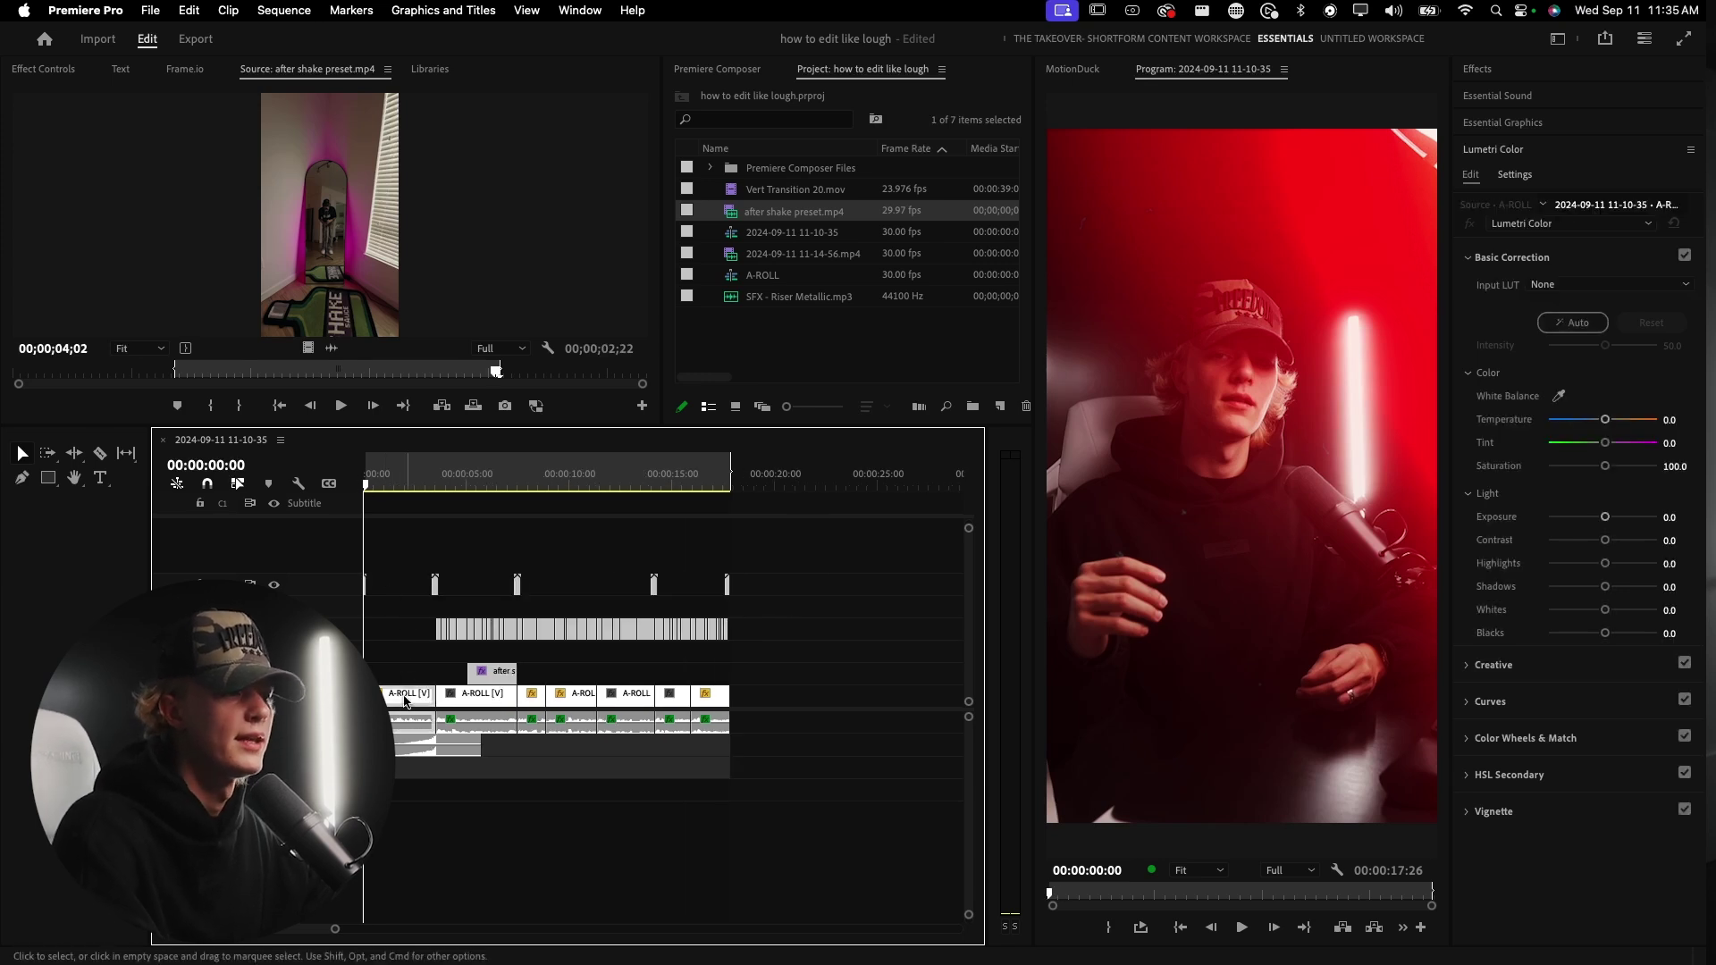
click(415, 679)
key(=)
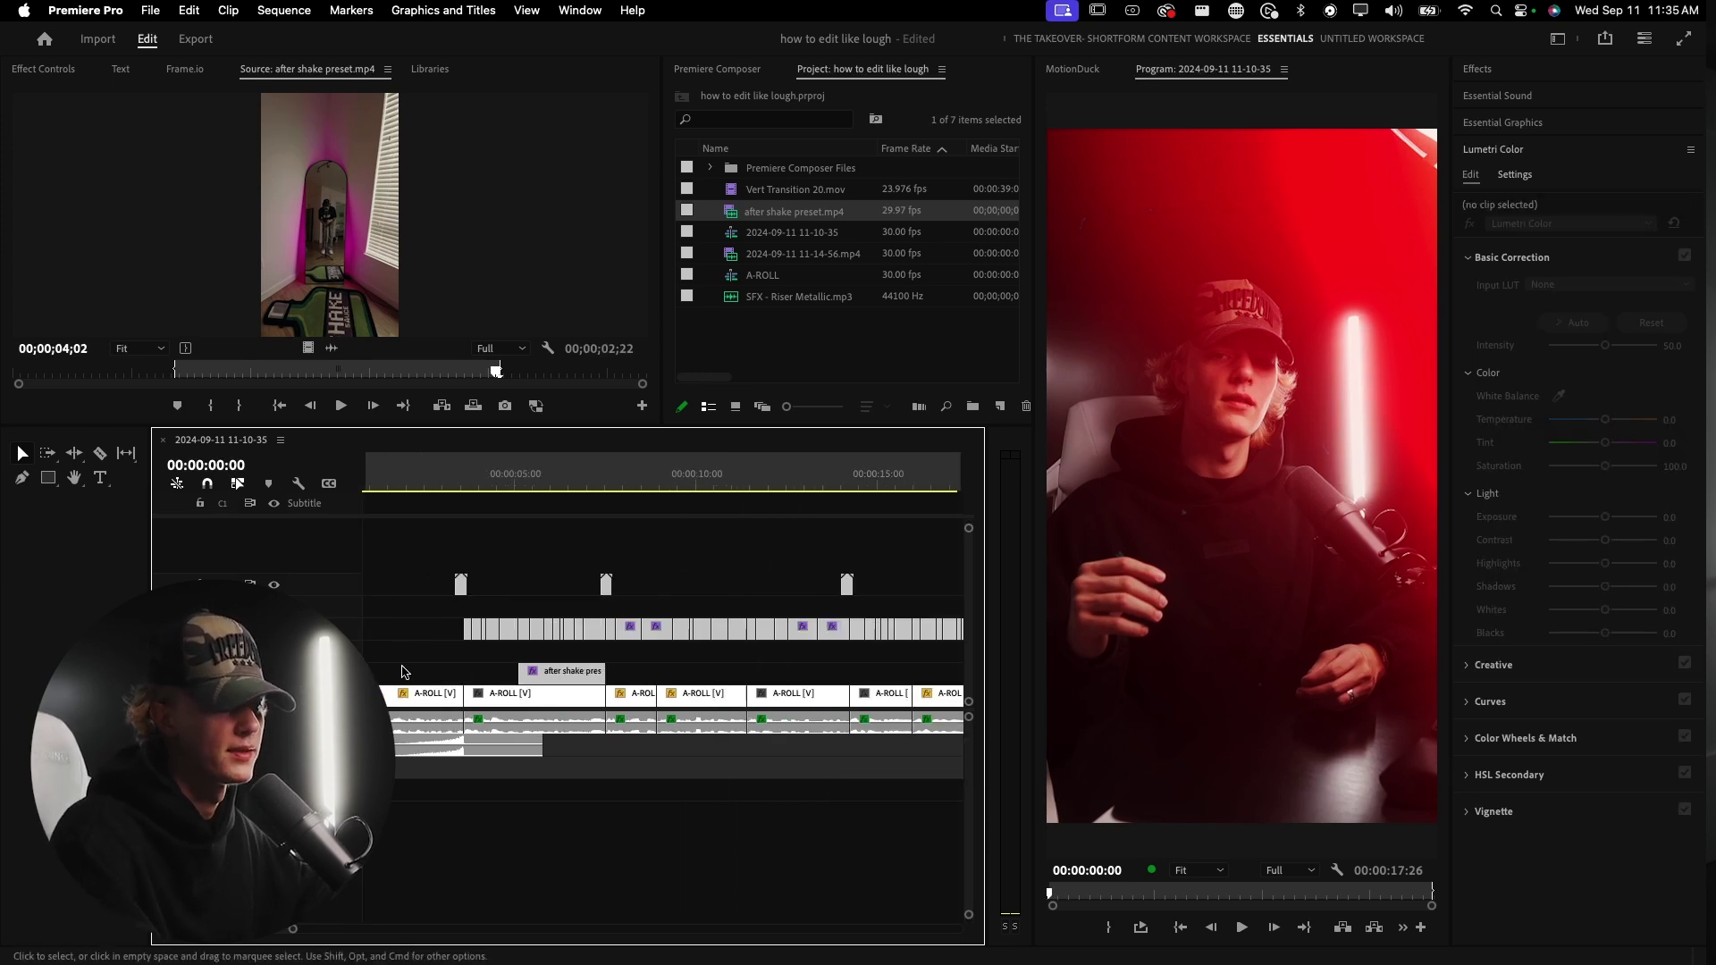
key(=)
click(392, 481)
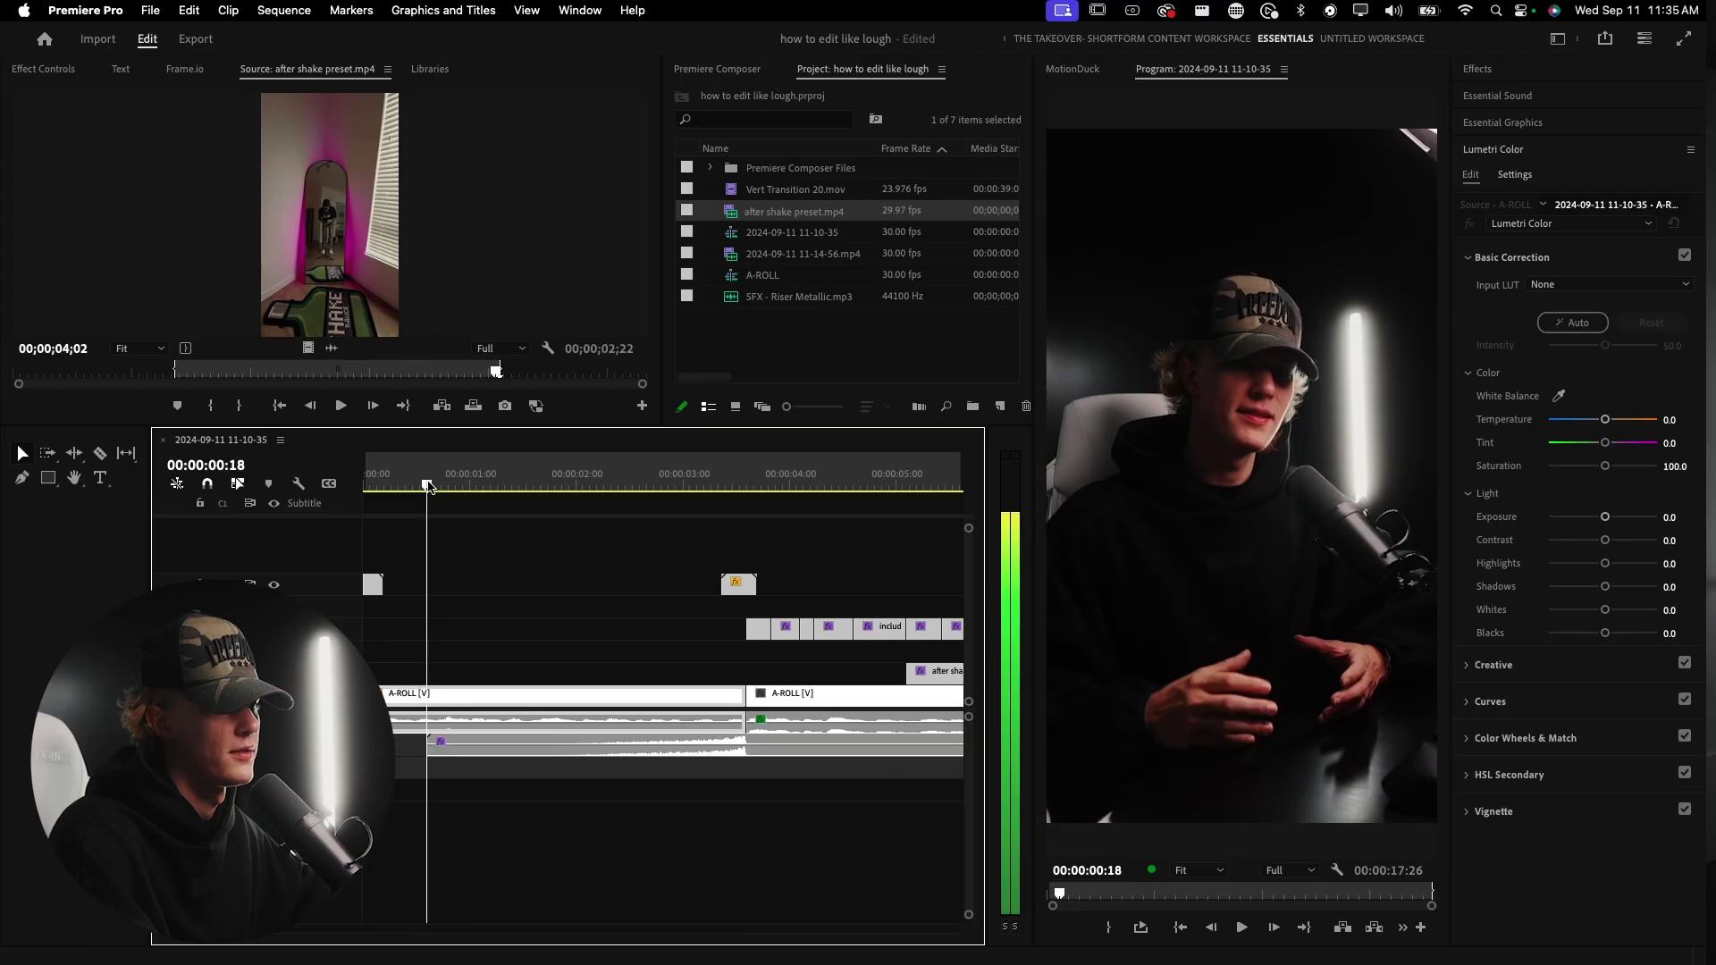
click(101, 477)
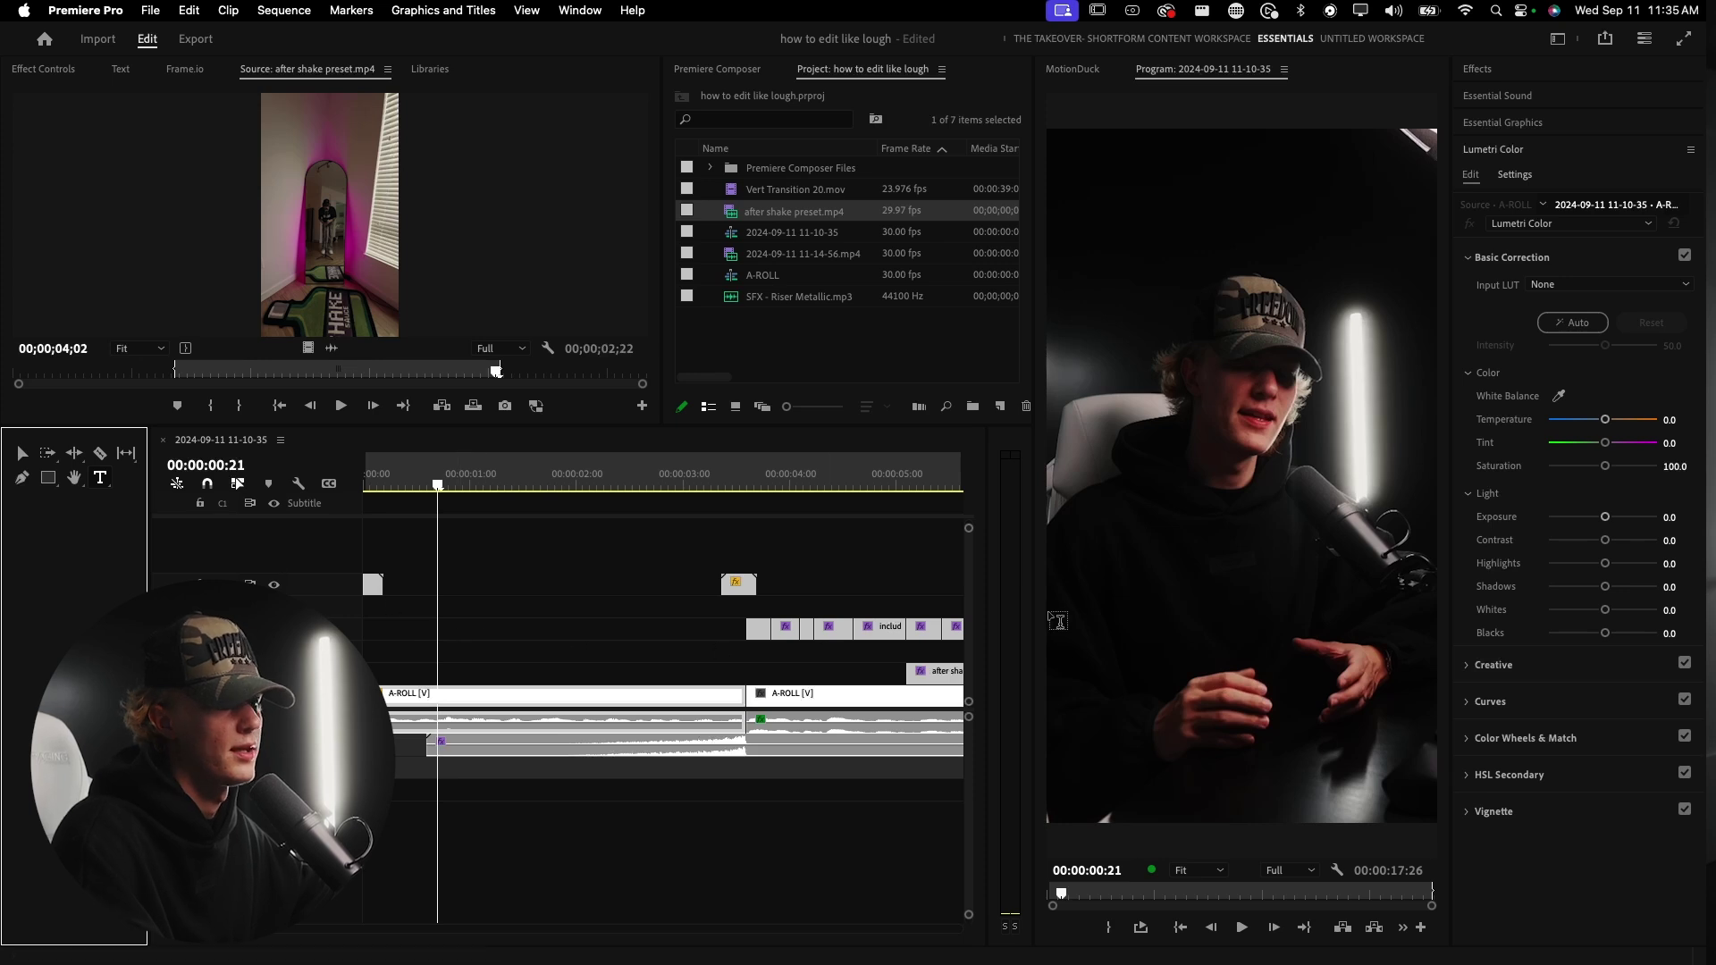
click(1190, 397)
text(how)
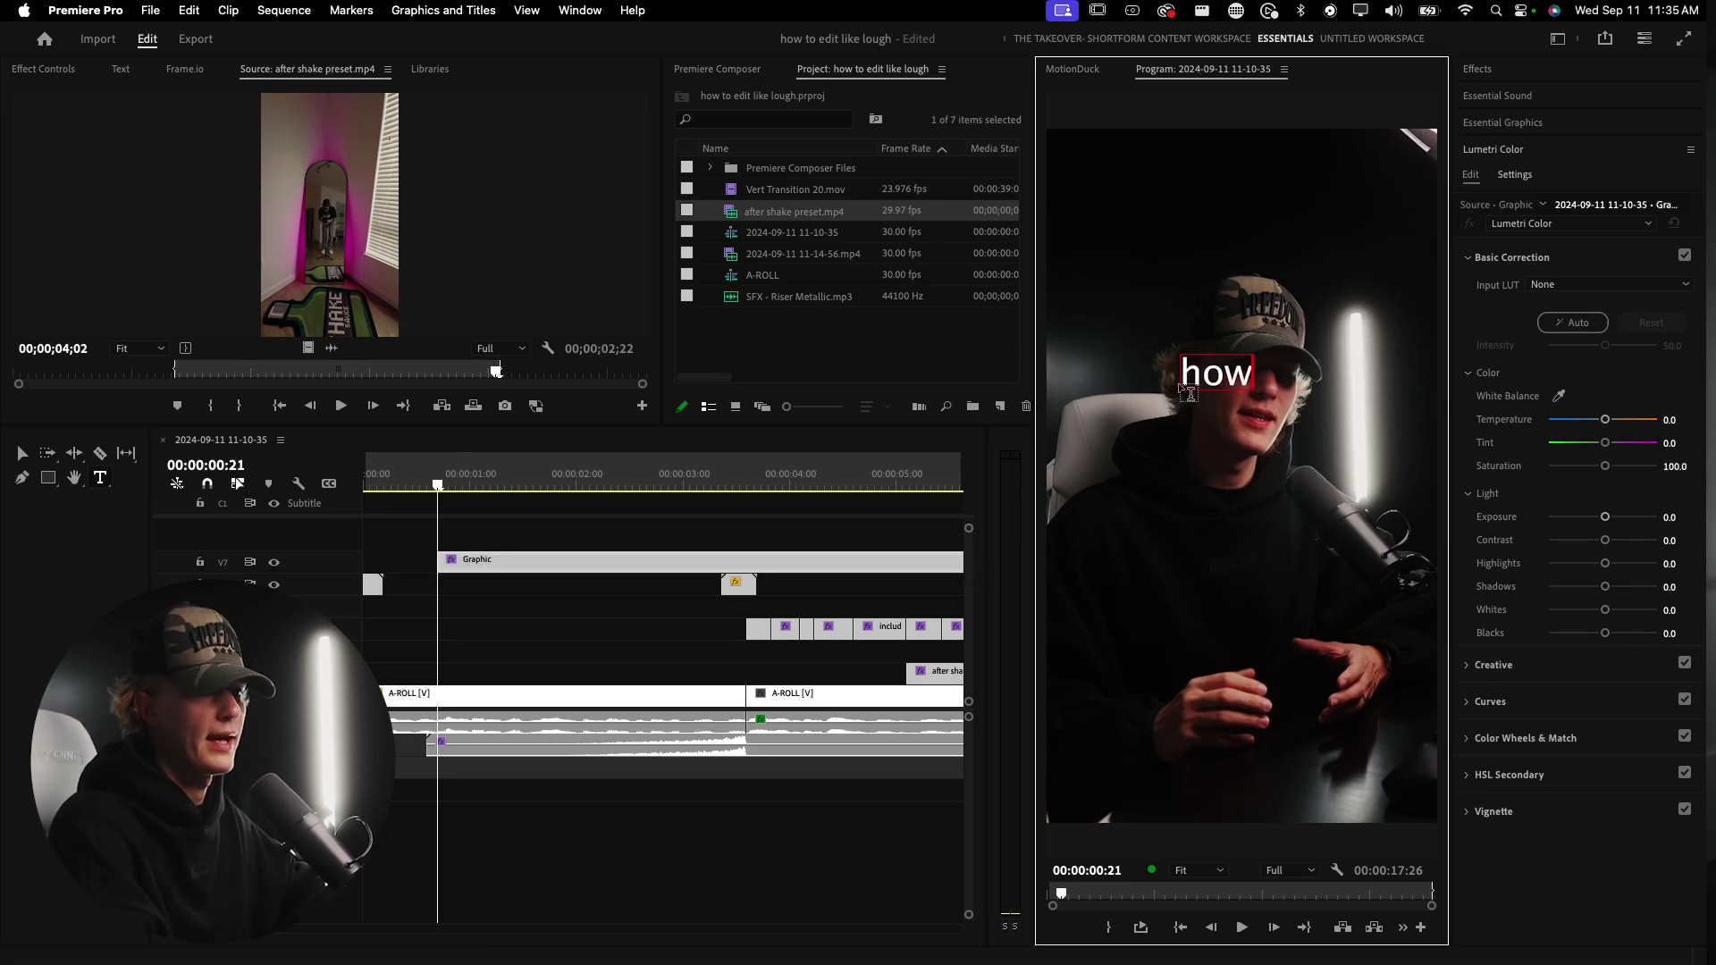
click(528, 620)
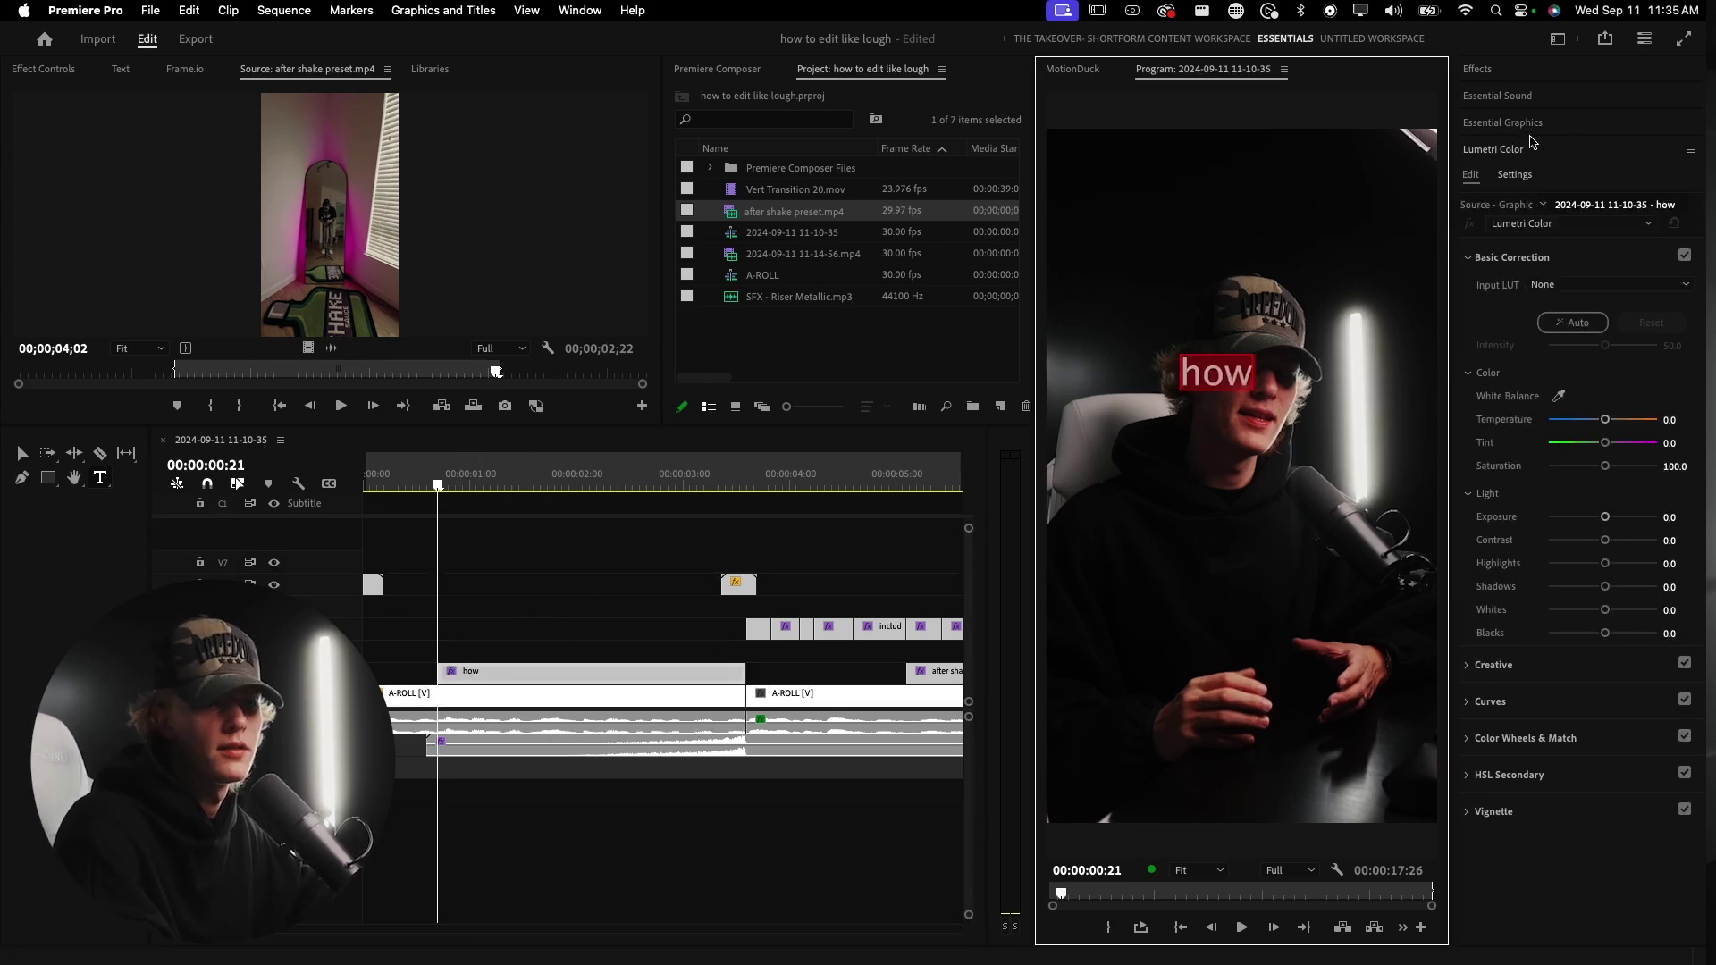
- Set the "how" title to the Montserrat font in the Black style, shown in capitals
click(1510, 97)
click(1491, 71)
click(1511, 71)
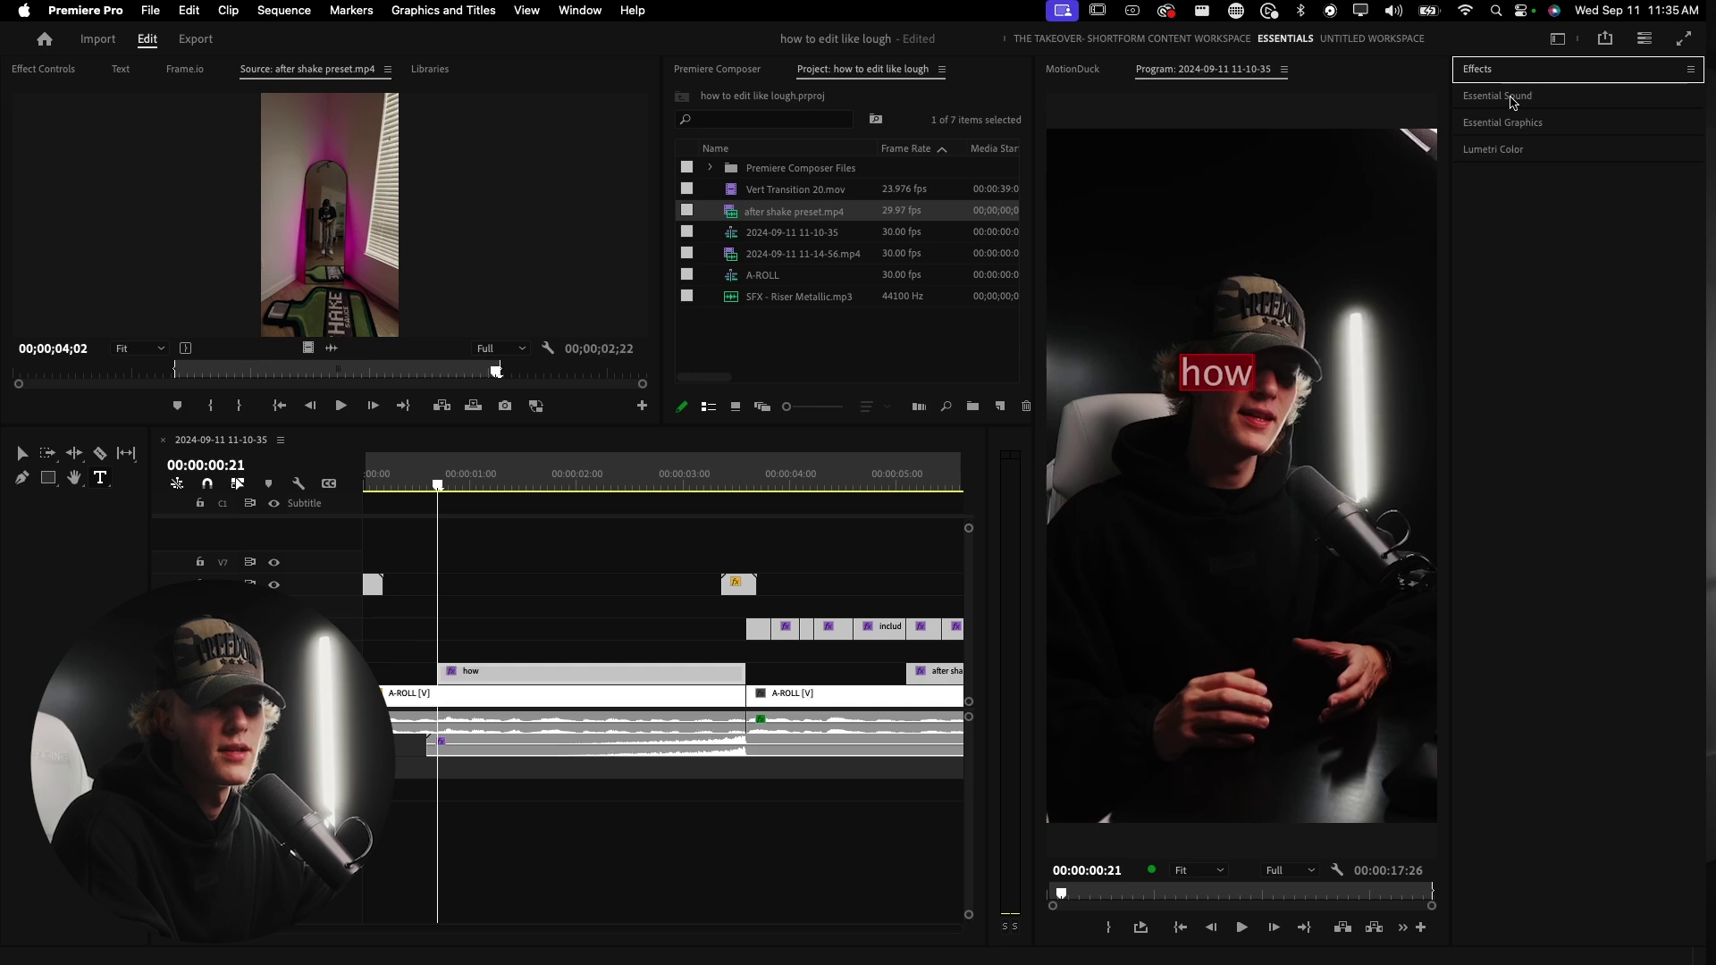
click(1516, 124)
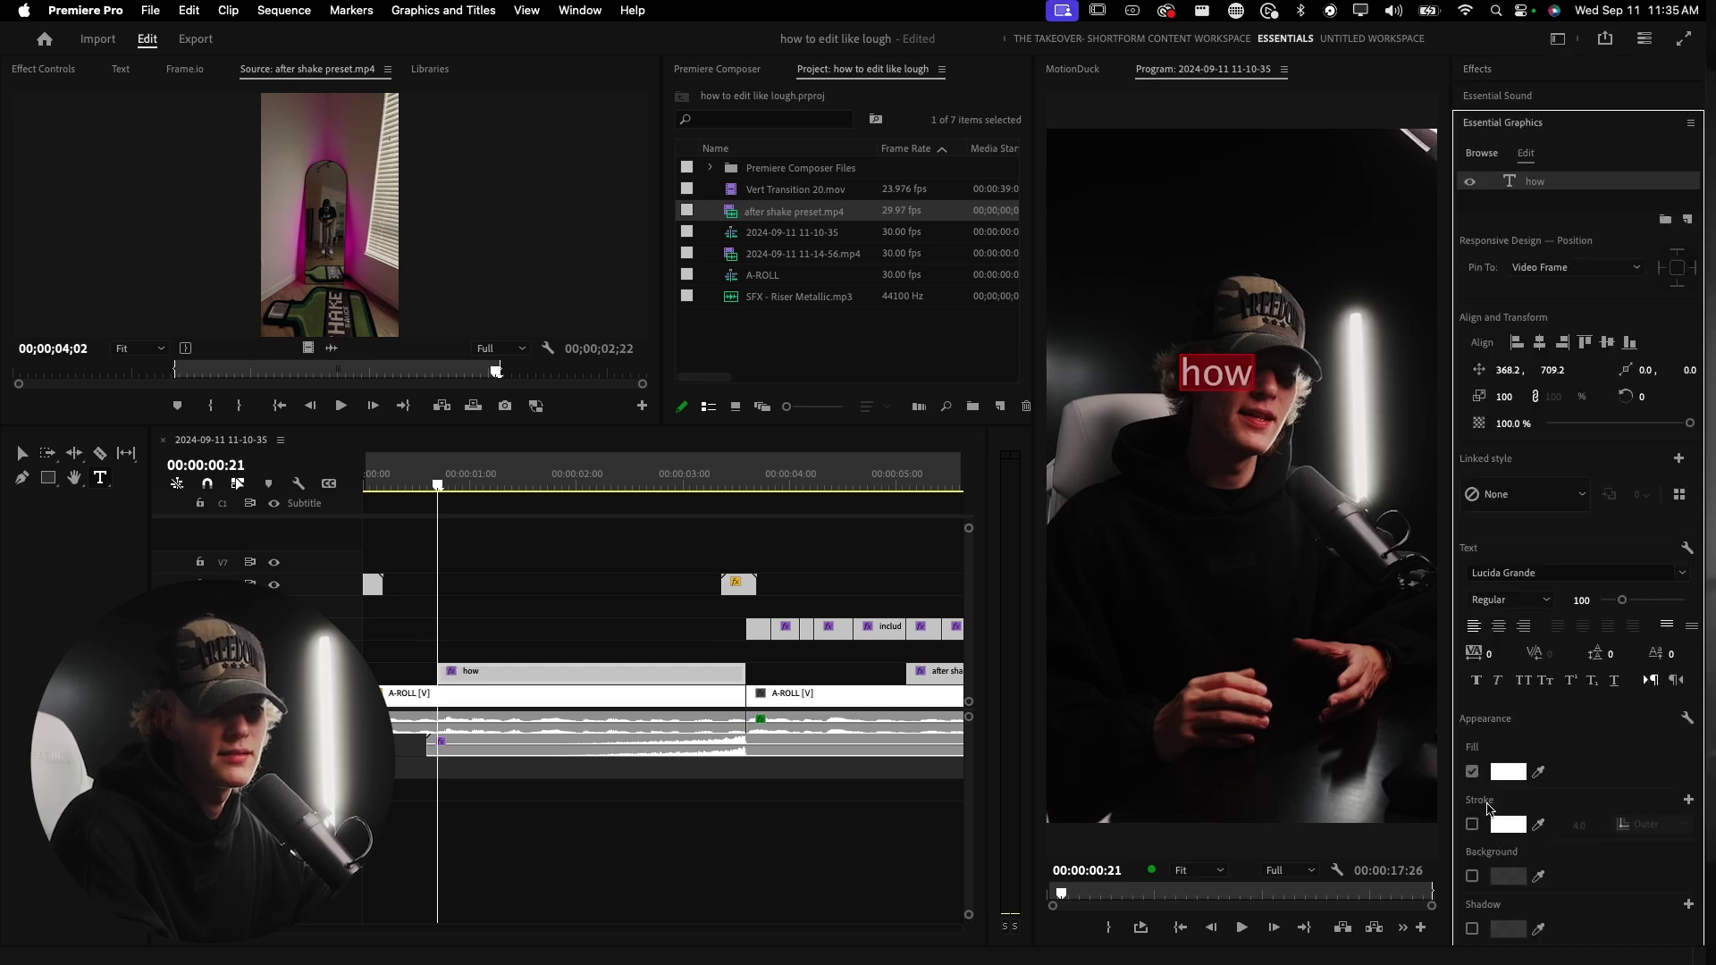
click(1557, 563)
text(mont)
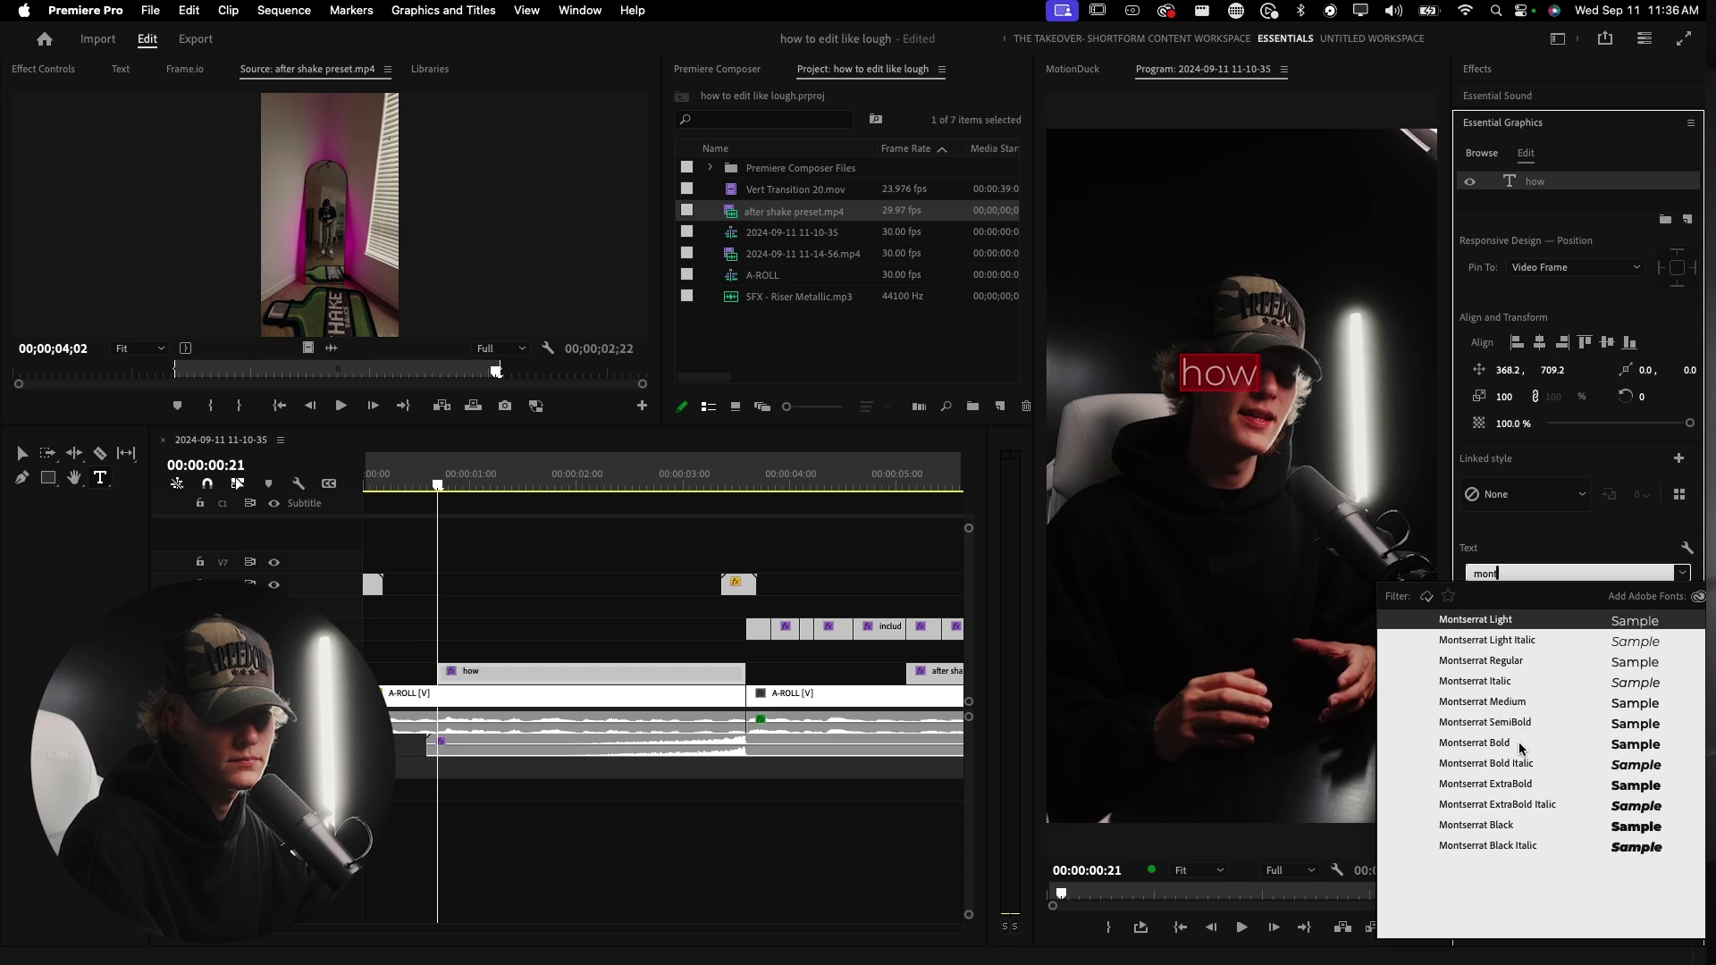
click(1506, 825)
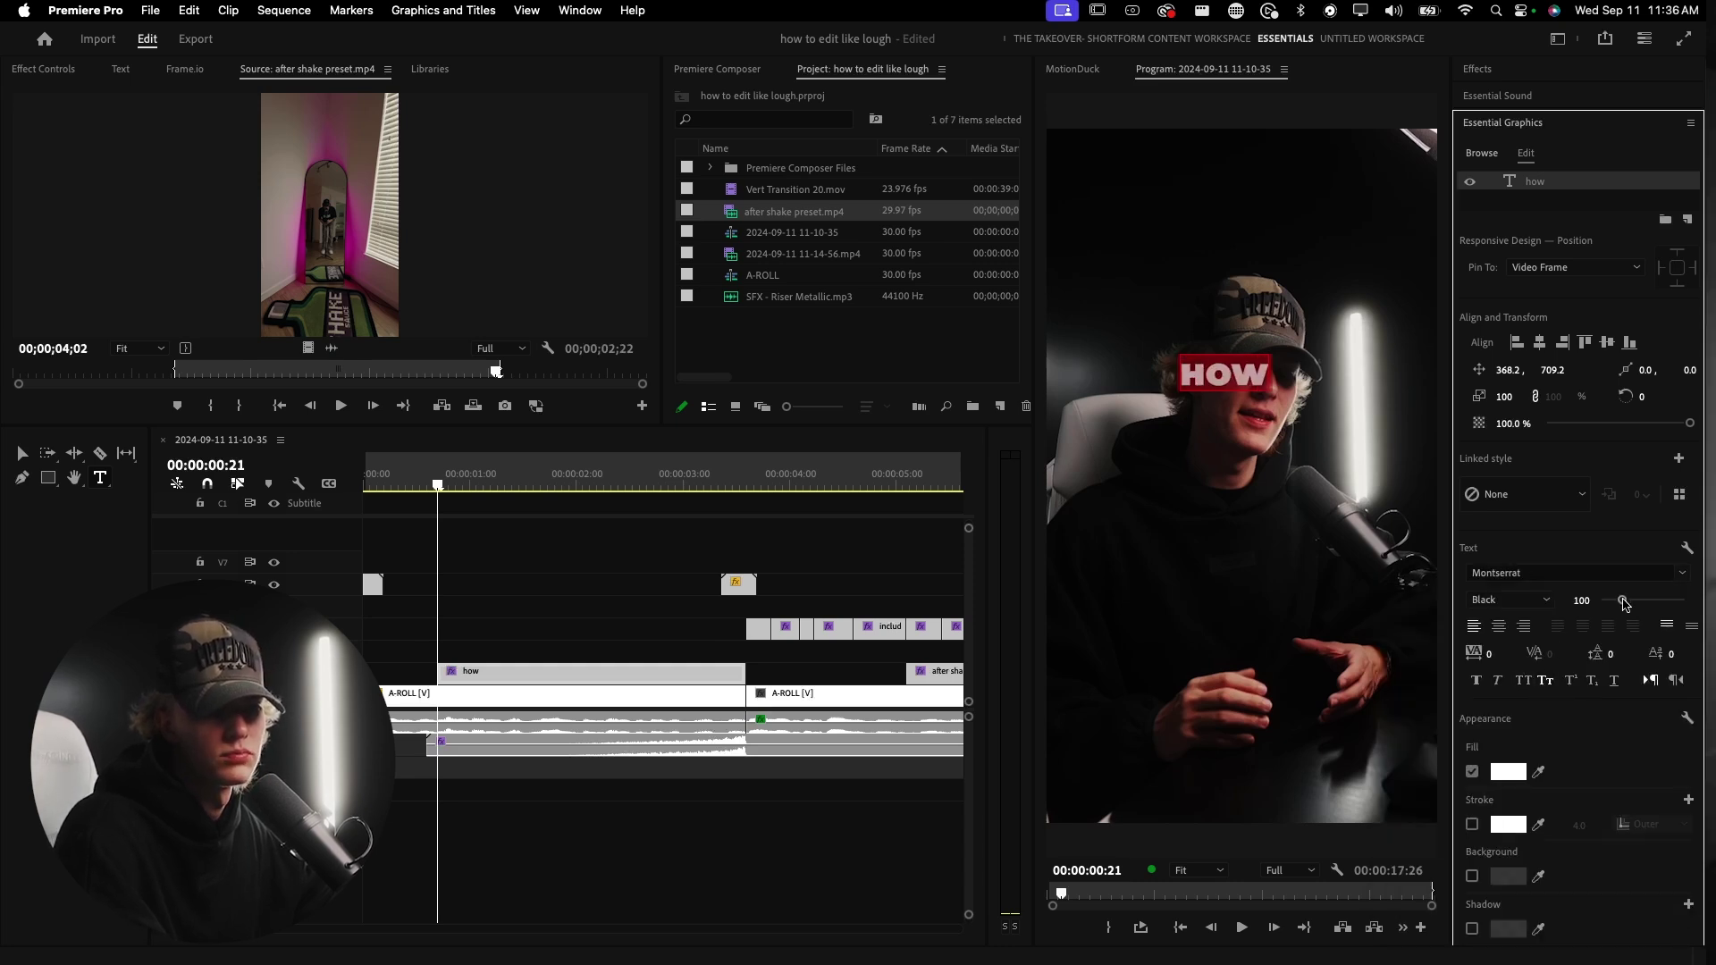
- Set the "how" title's font size to 138 and its fill to bright yellow
drag(1624, 604, 1630, 604)
click(1508, 771)
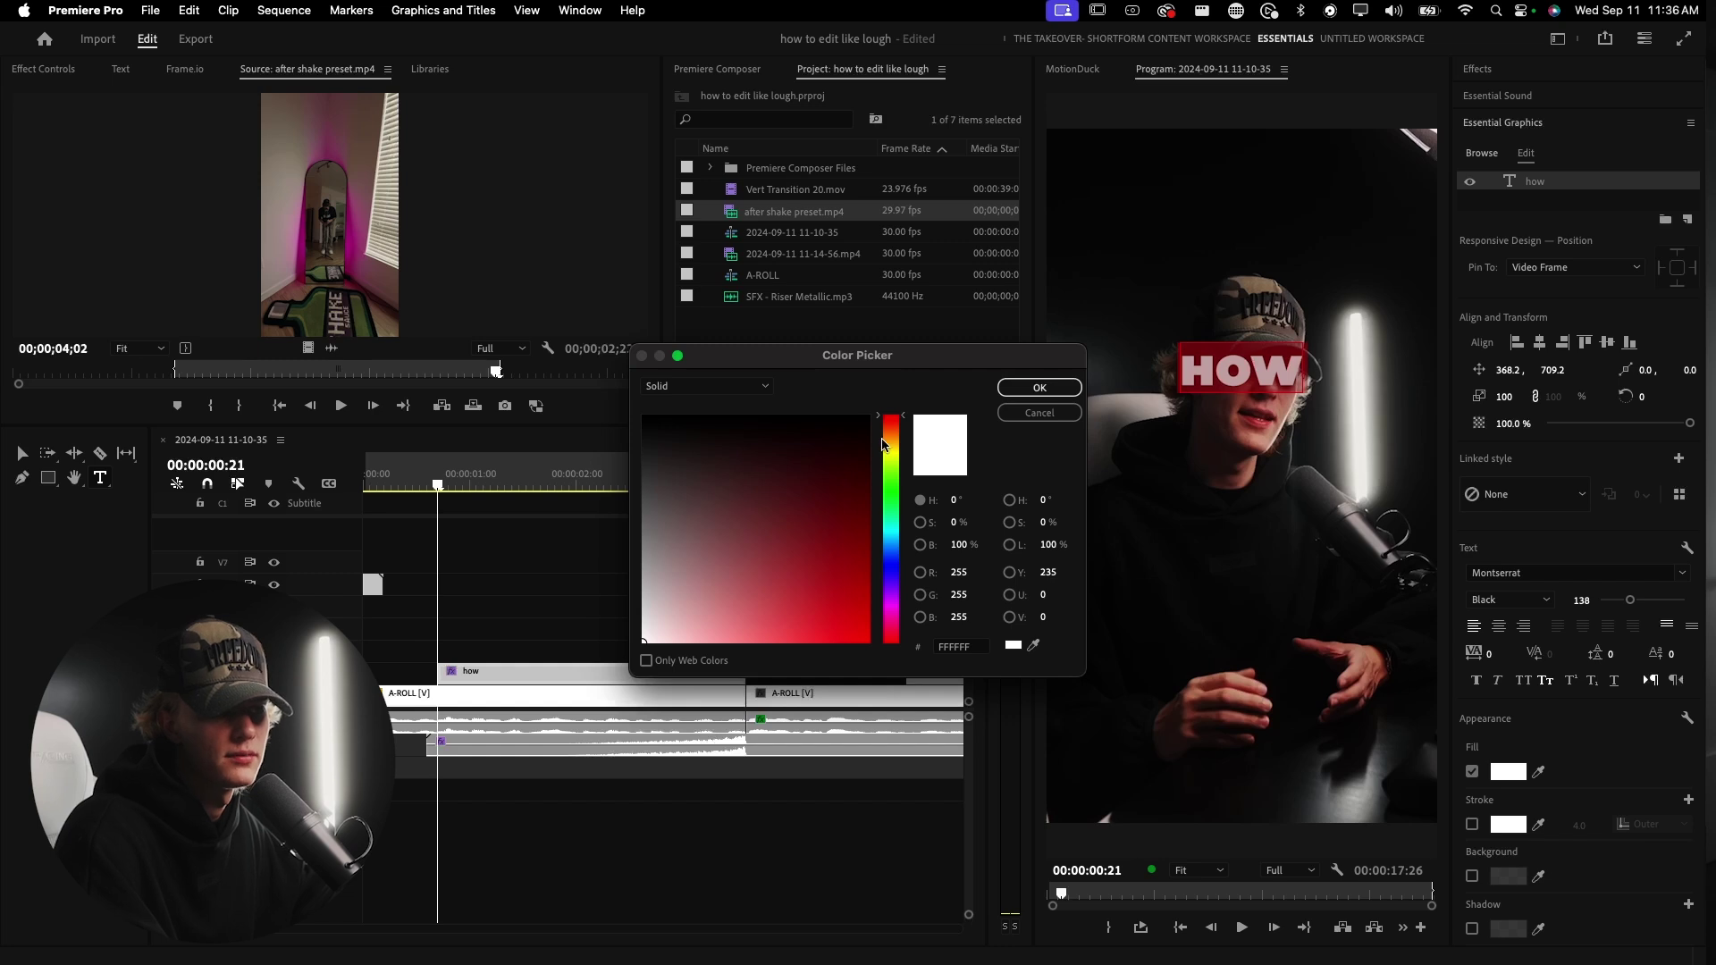
drag(882, 444, 884, 453)
drag(836, 636, 838, 683)
click(1040, 387)
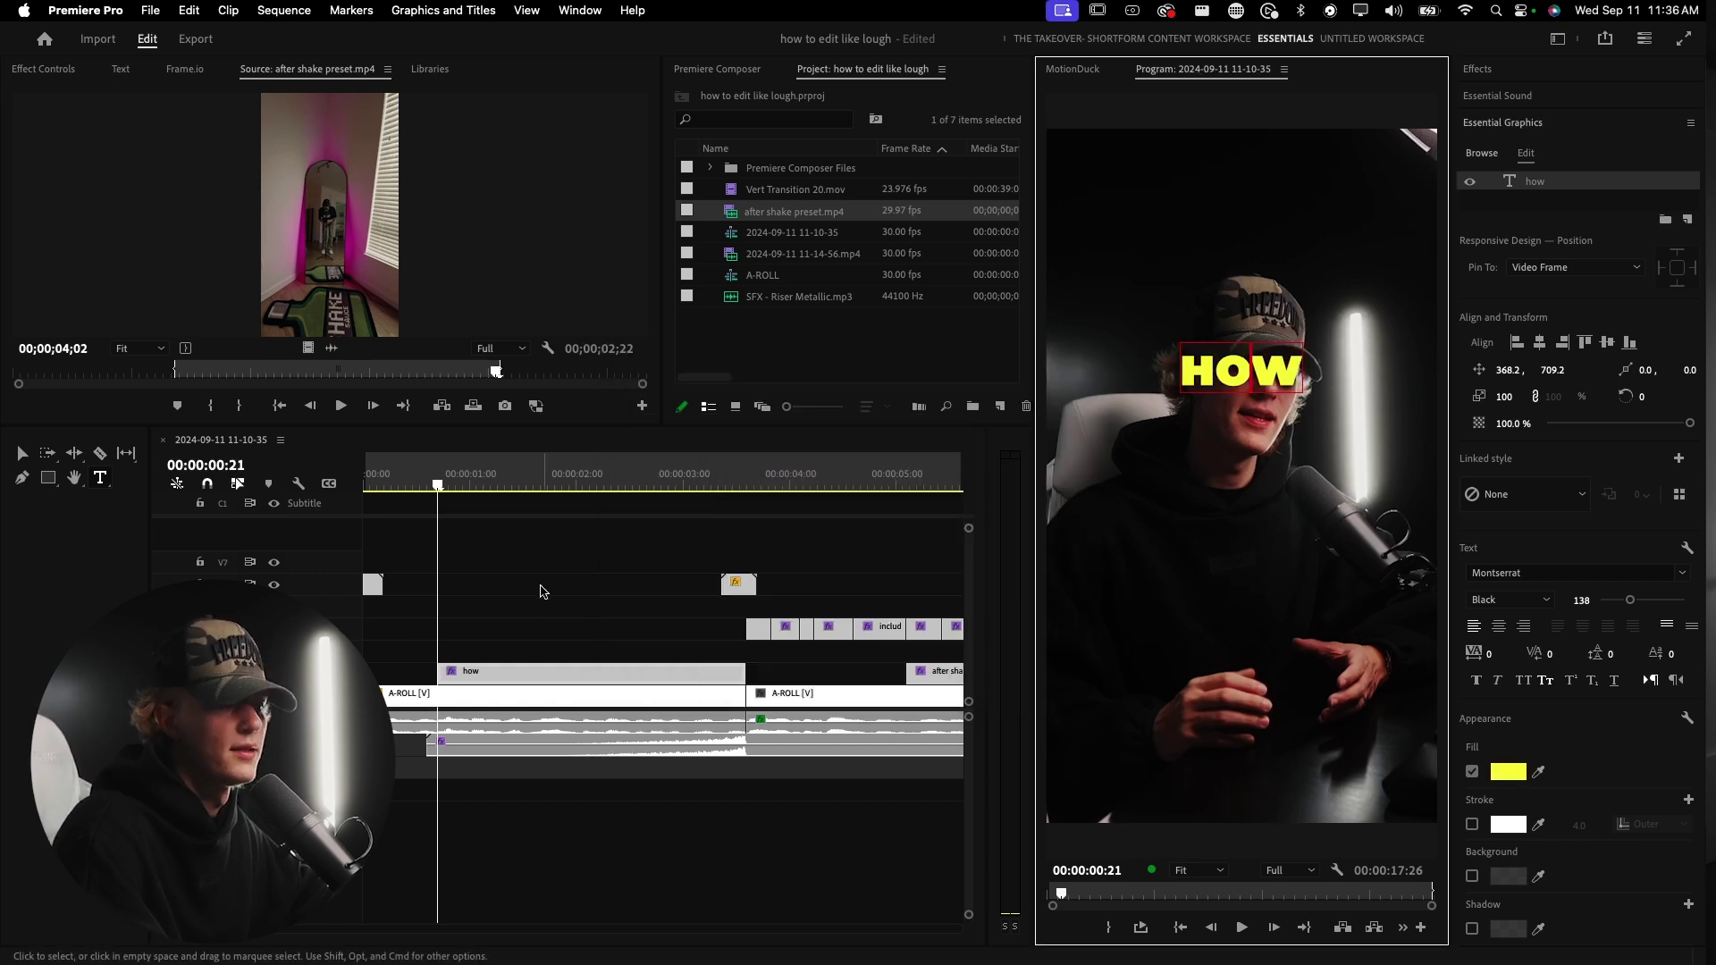
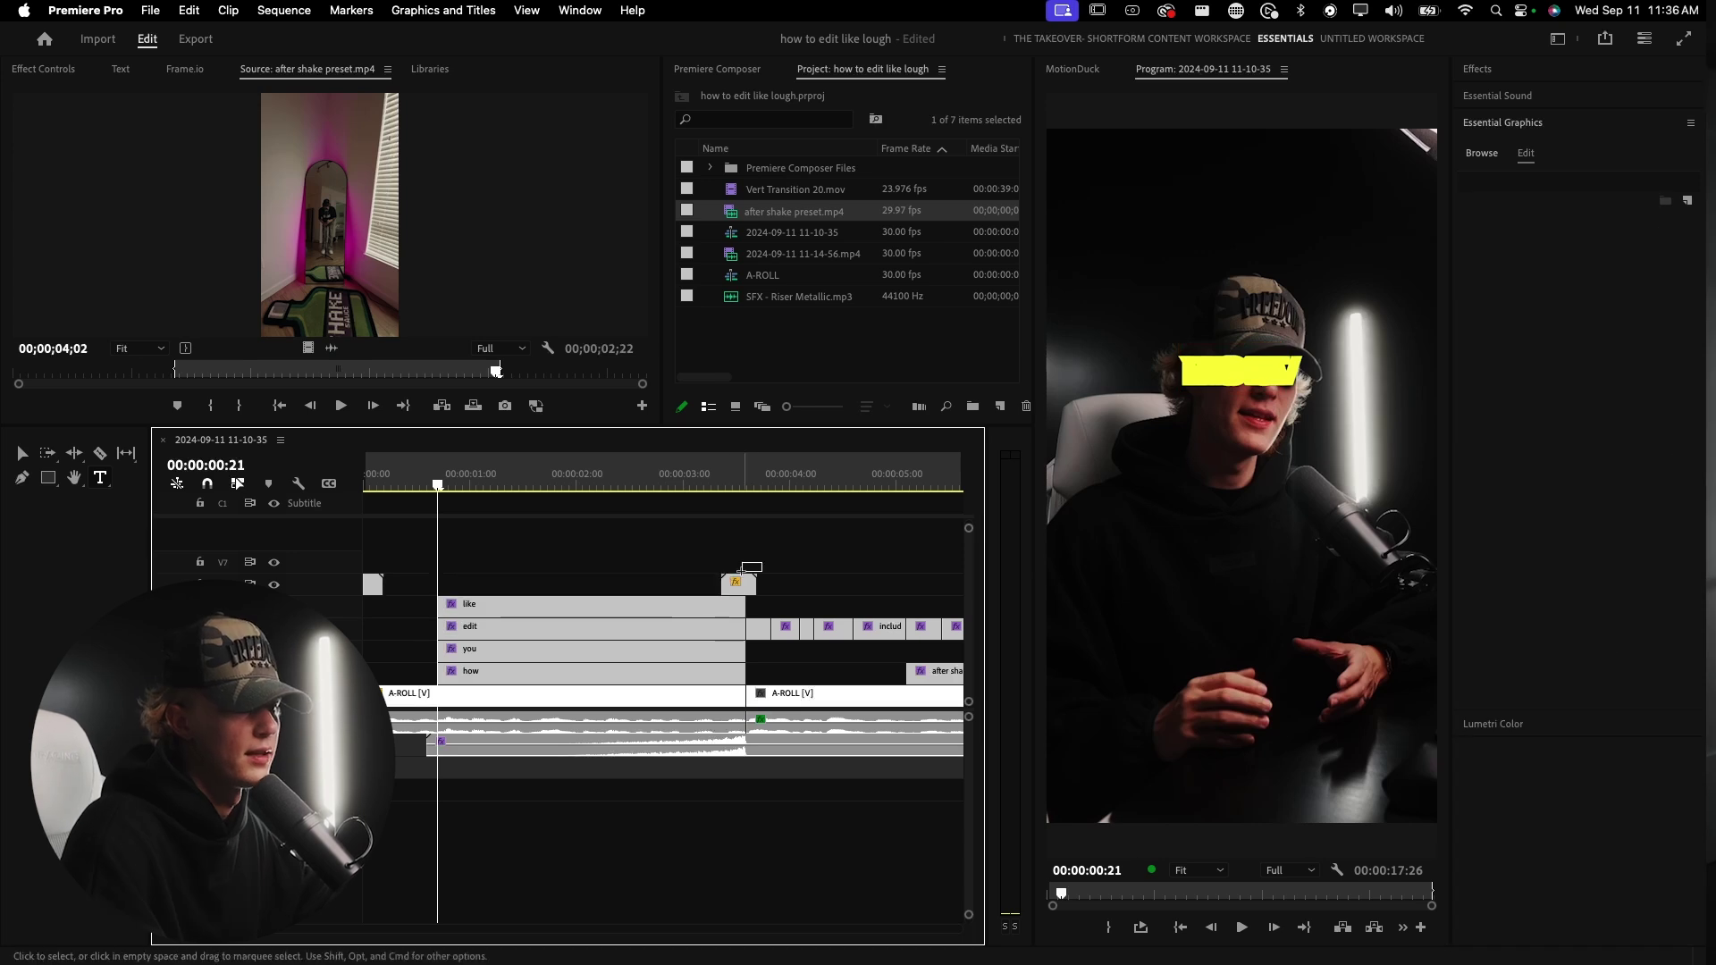
- Add a video track, duplicate the "like" title onto the track above it, and change the copy's text to "lough"
right_click(341, 617)
click(380, 658)
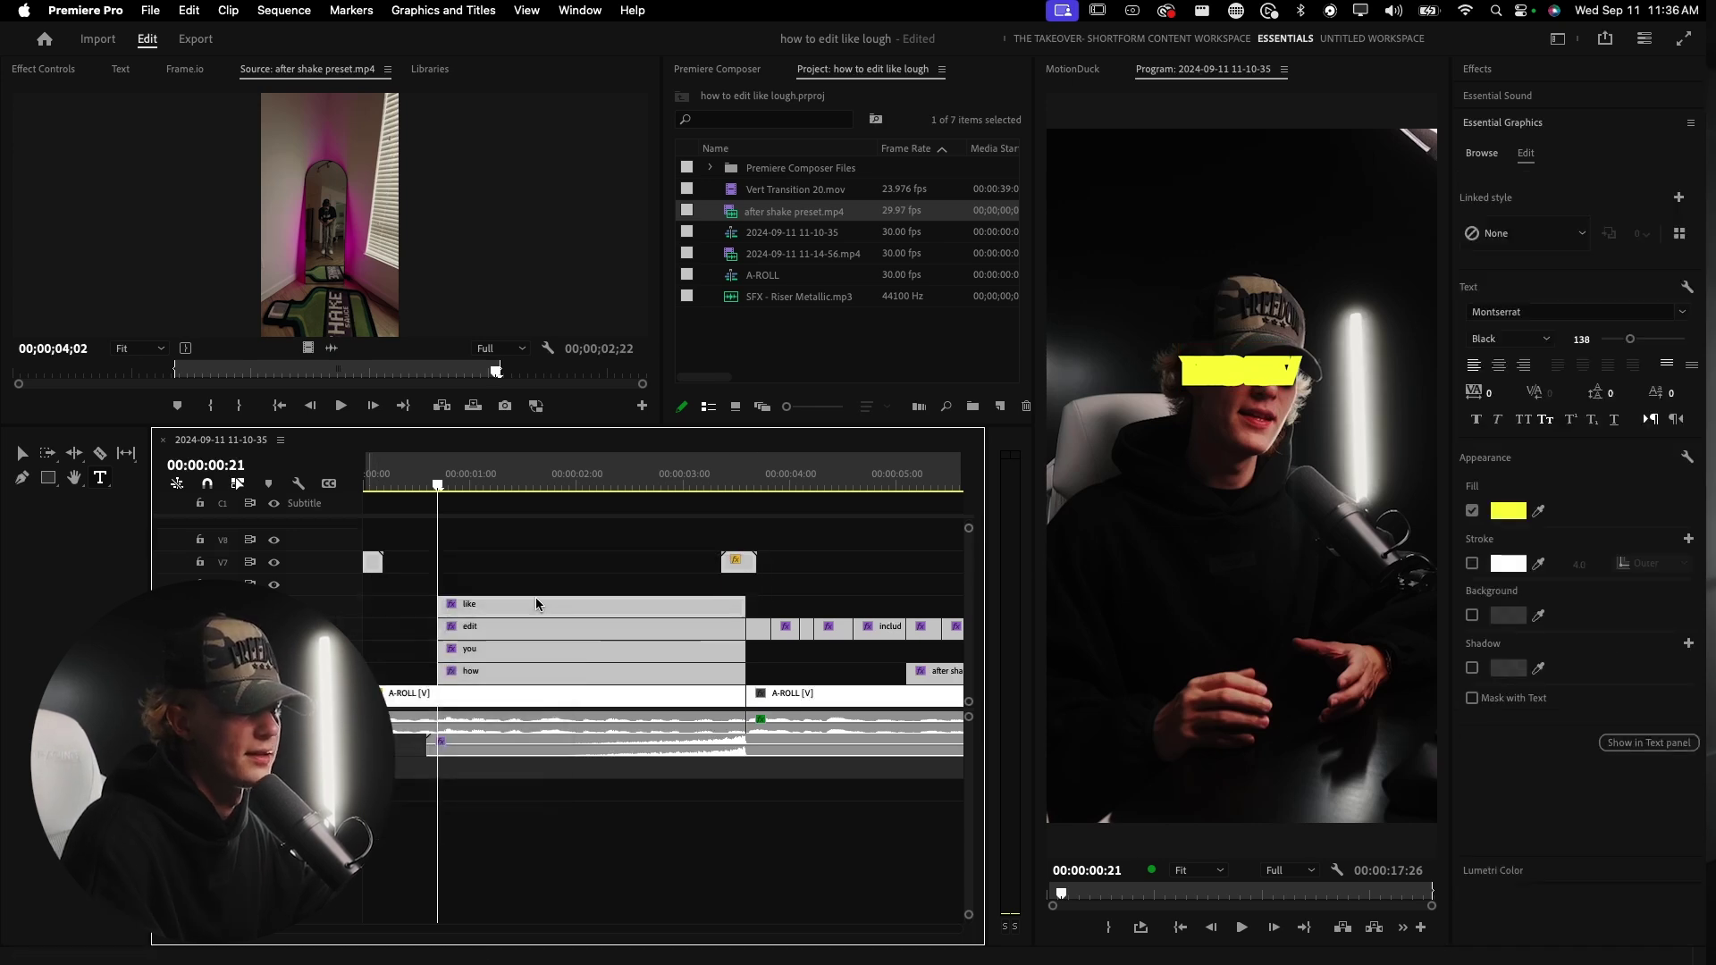
click(526, 605)
drag(526, 605, 527, 583)
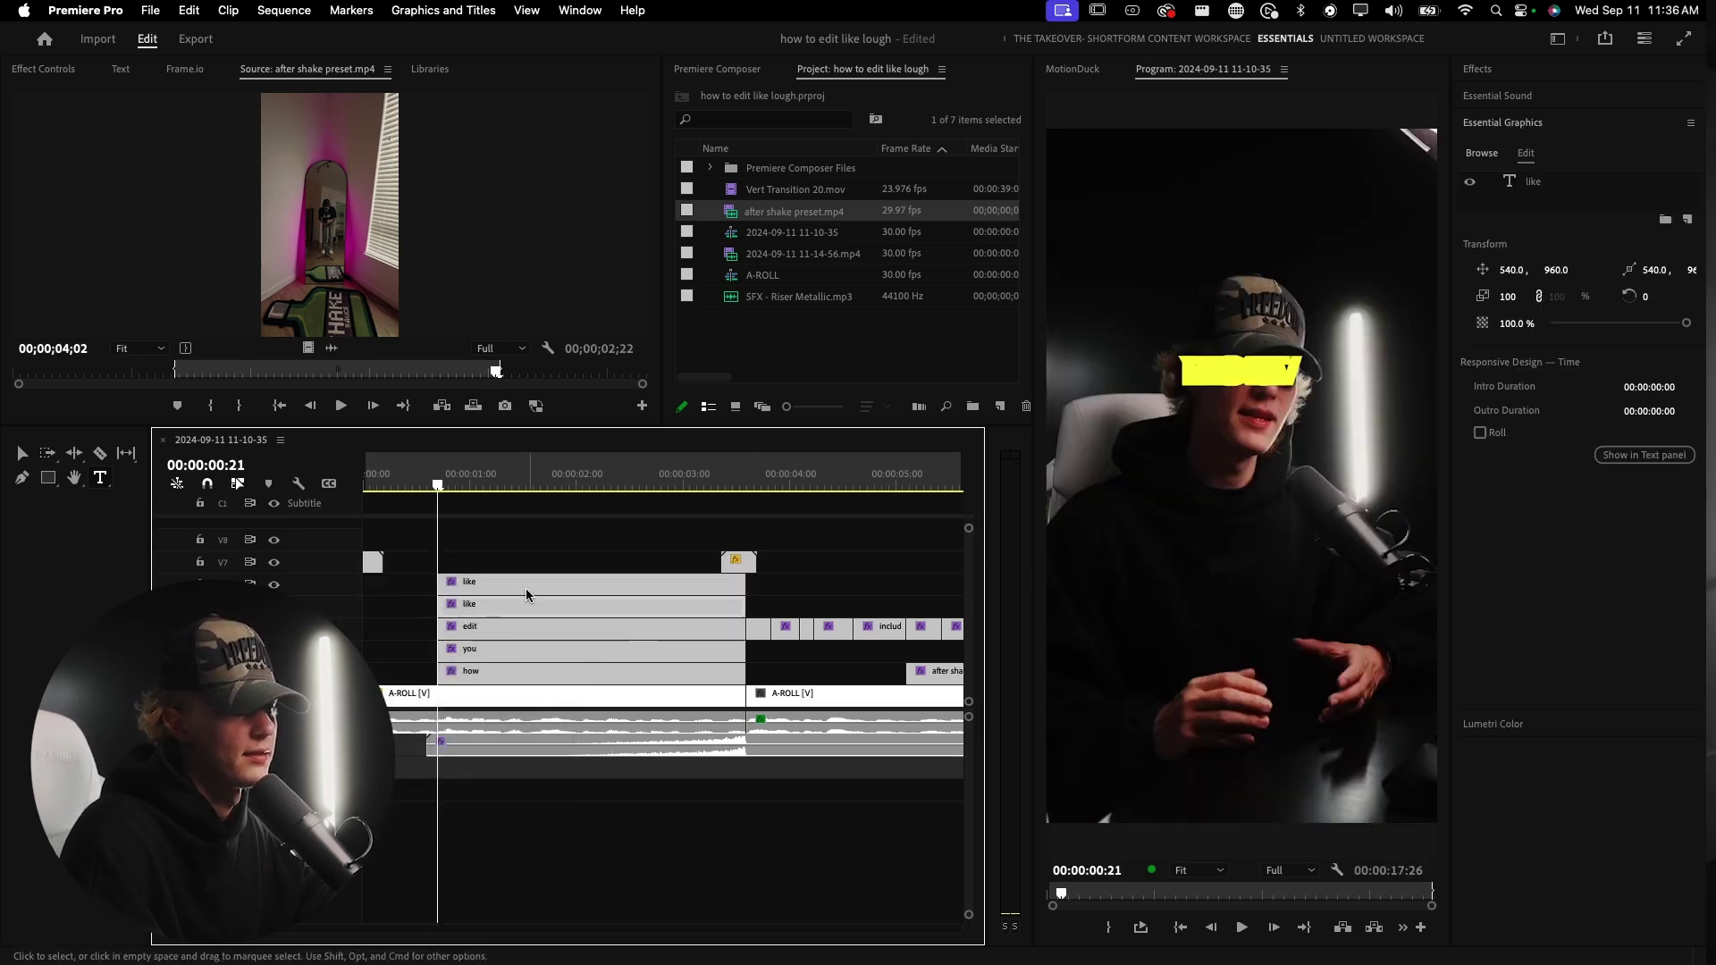
click(1254, 369)
text(lough)
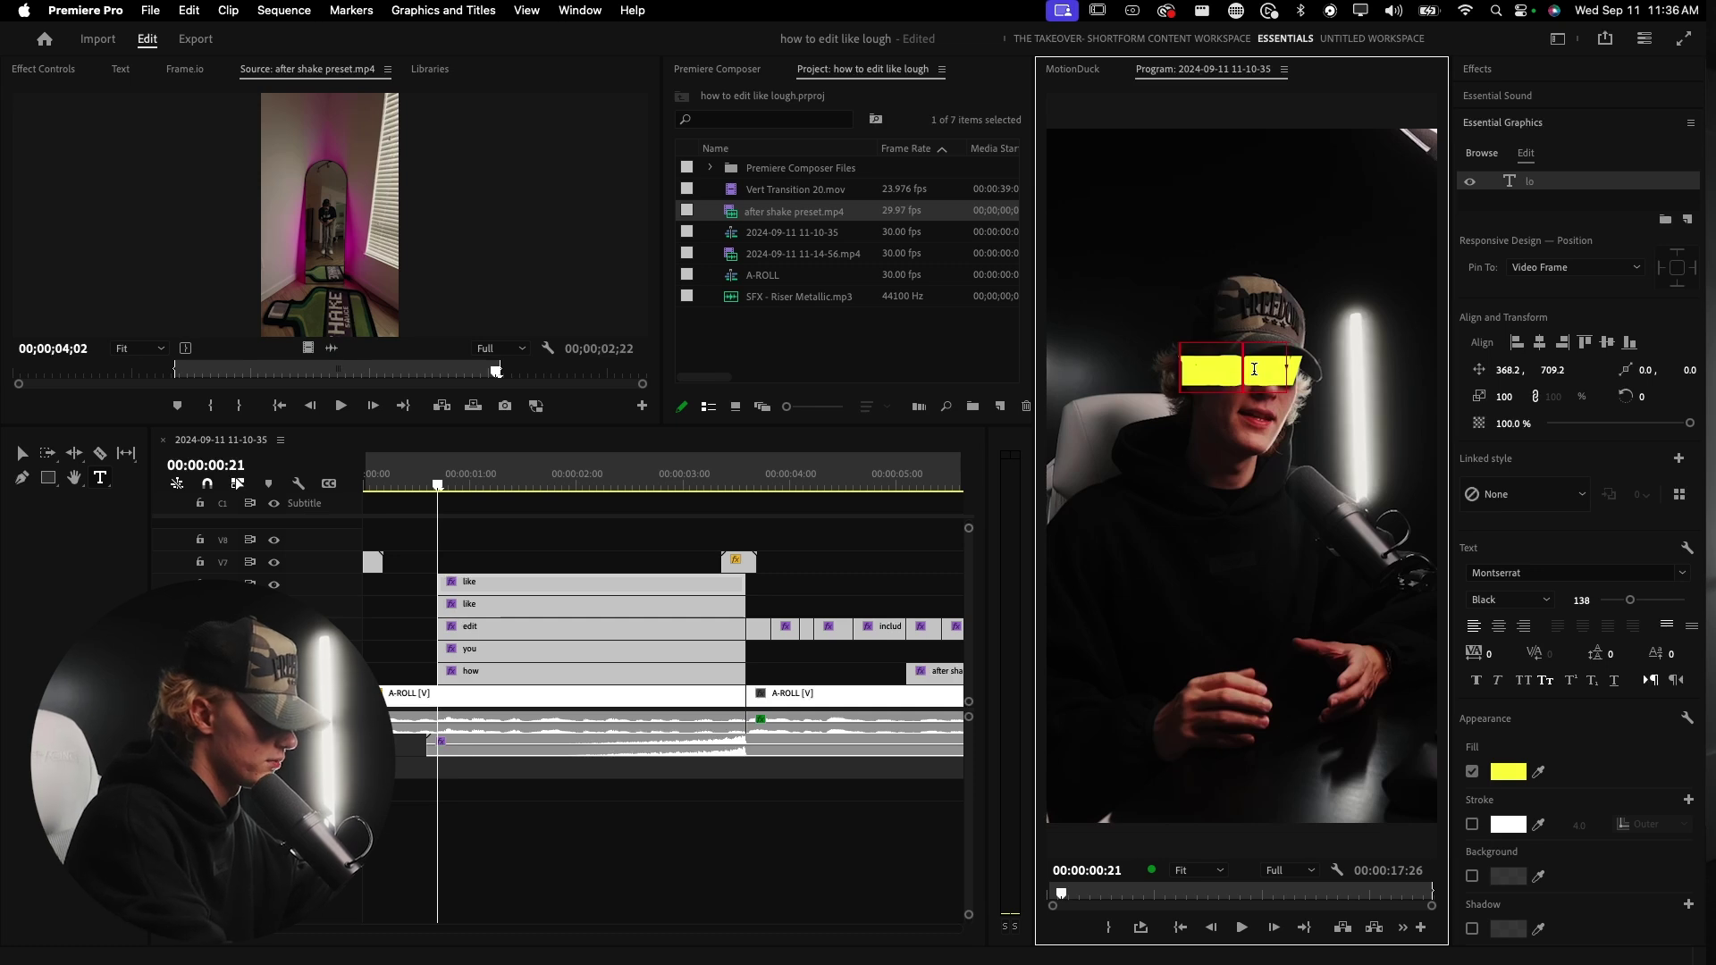
click(367, 615)
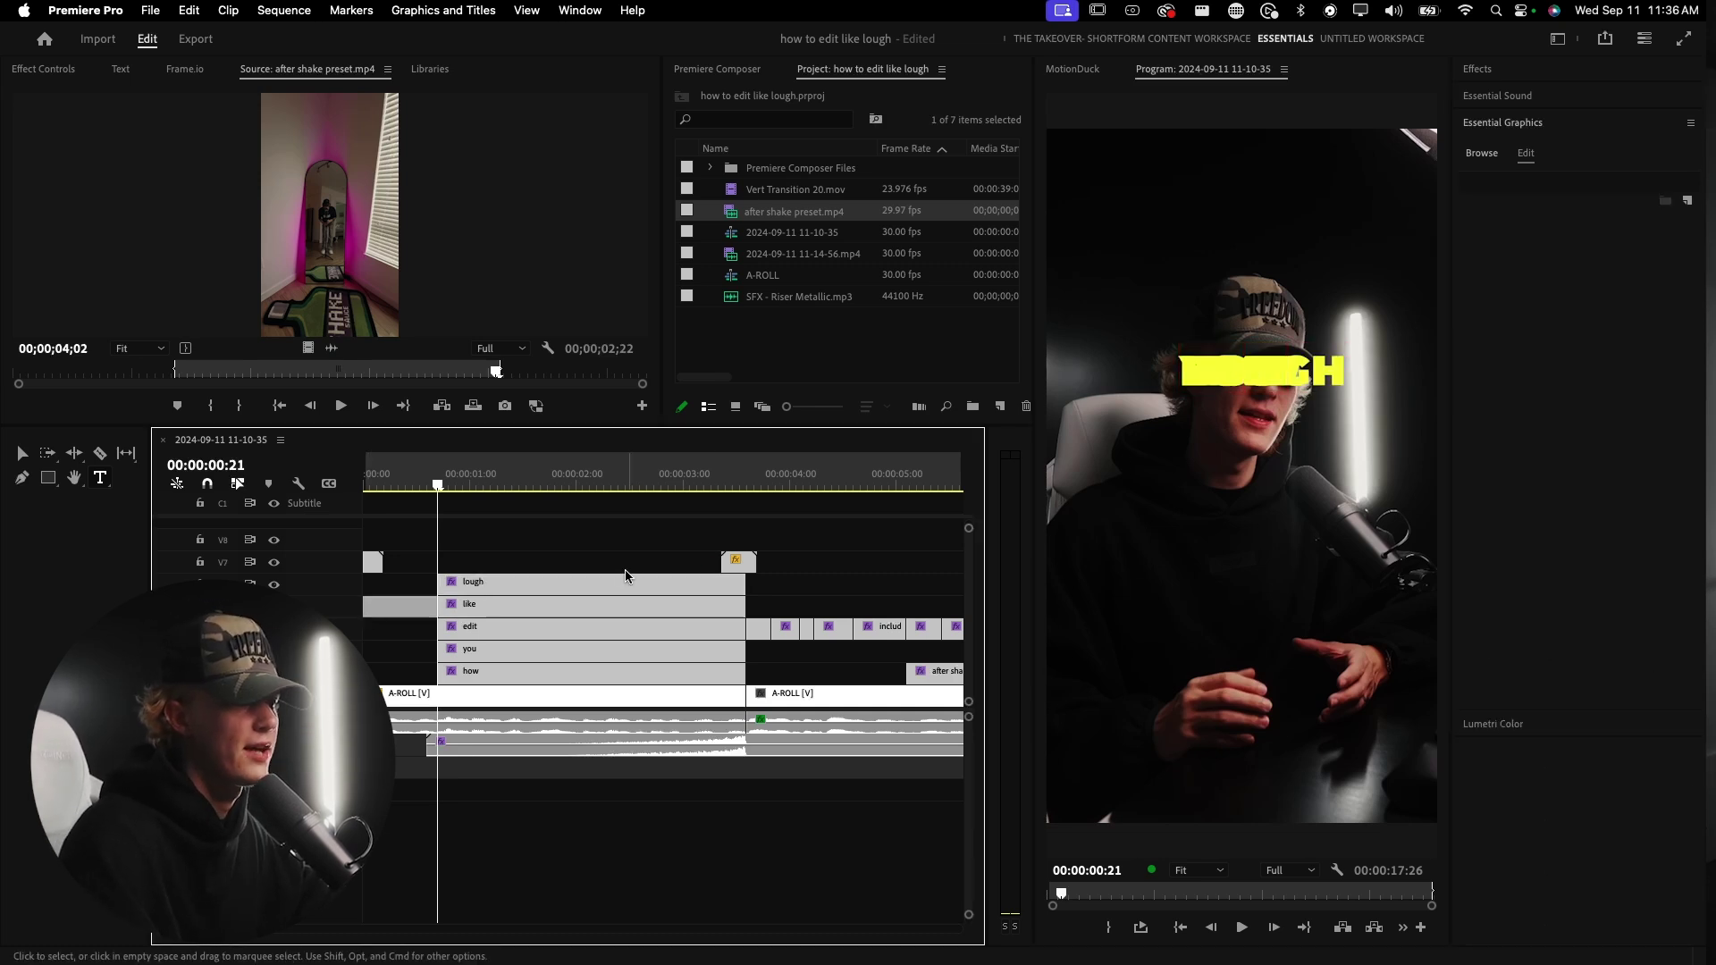
- At 00:00:01:21, lower the "lough" text layer to a vertical position of 1389.2, below the other stacked words
drag(442, 586, 443, 585)
click(544, 474)
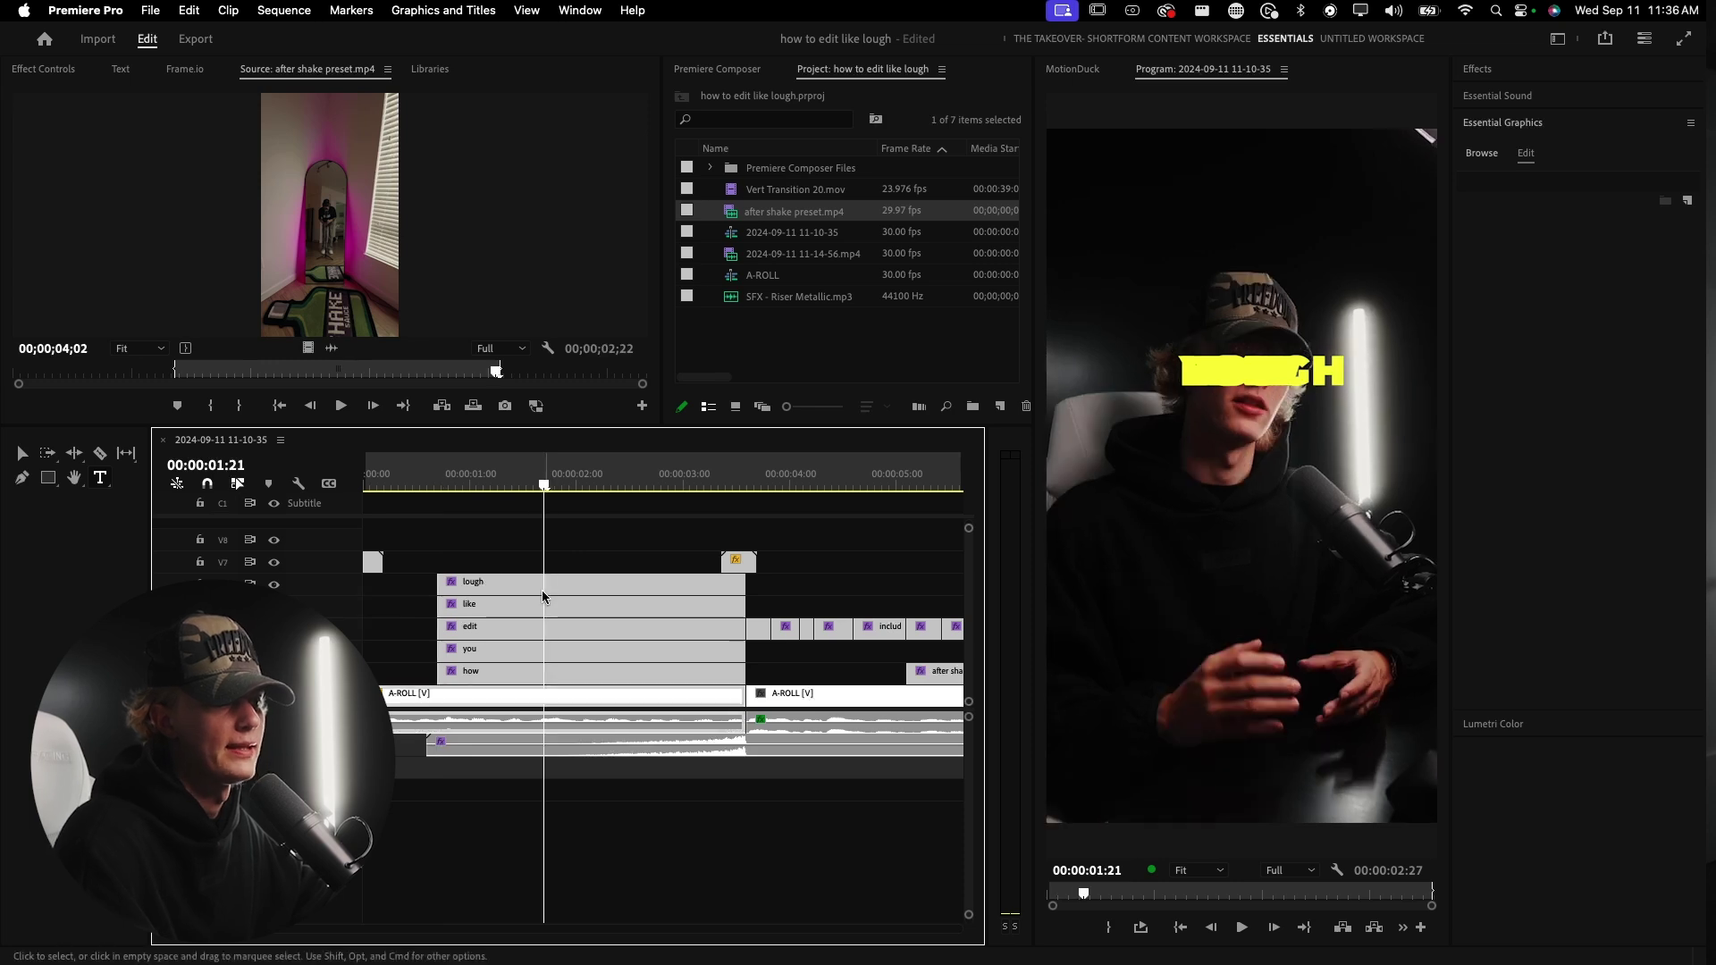
click(563, 590)
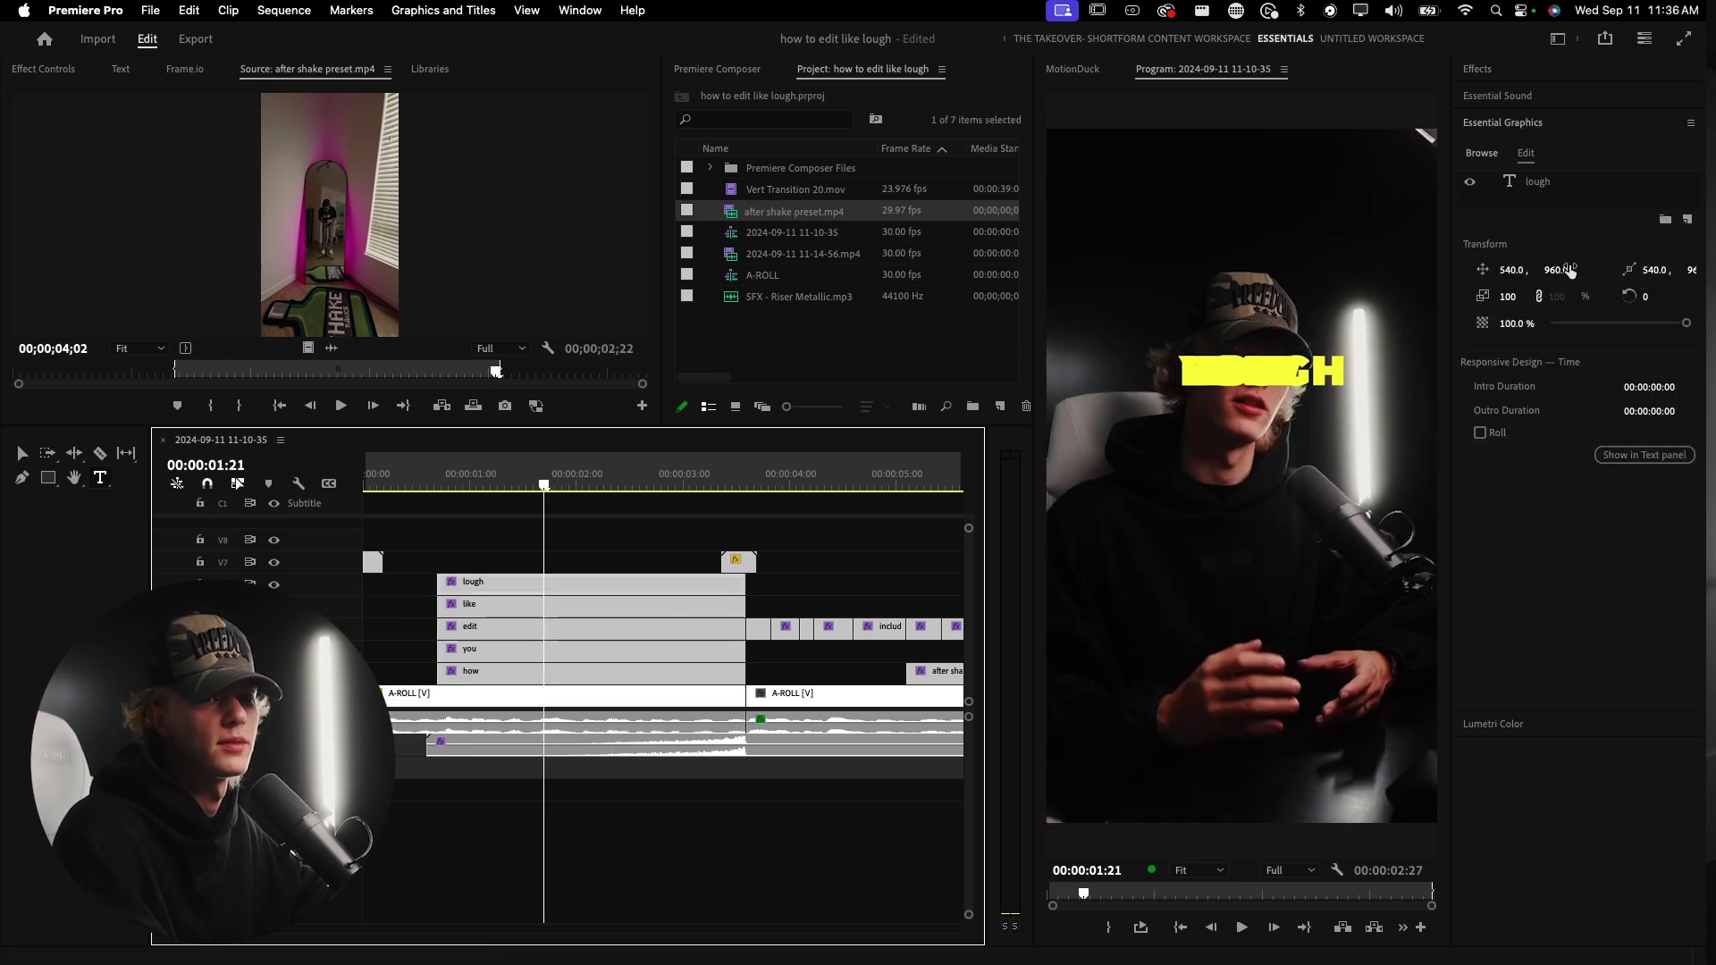
click(1543, 184)
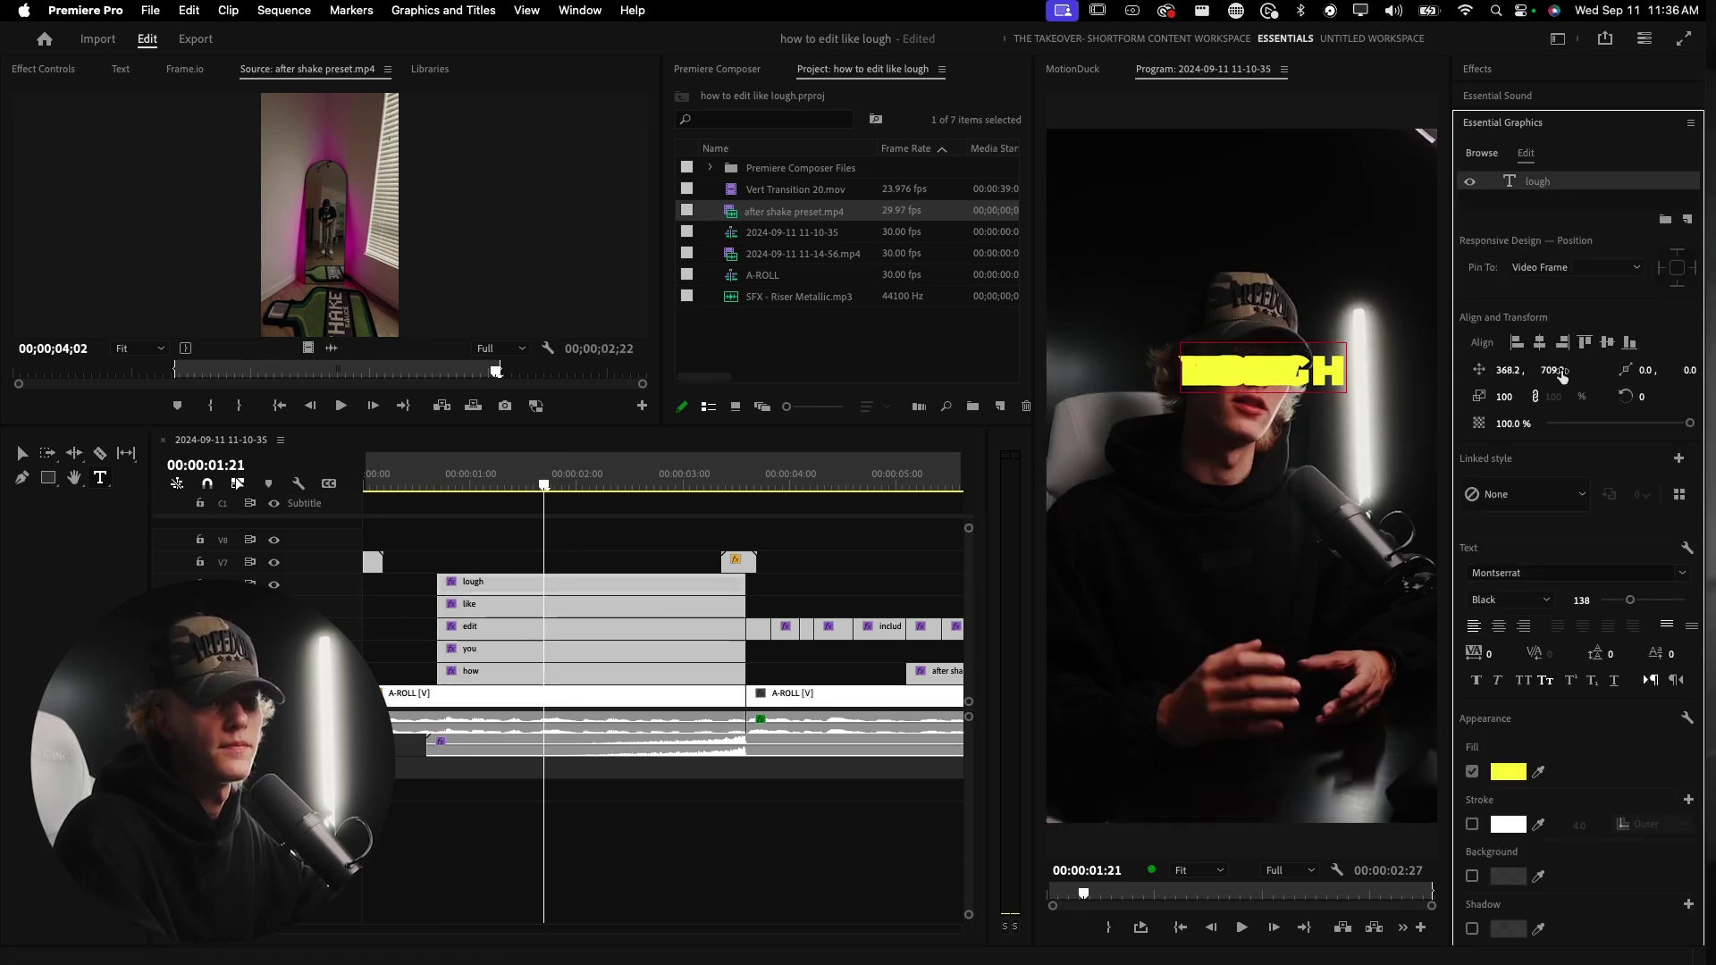
drag(1561, 376, 1646, 375)
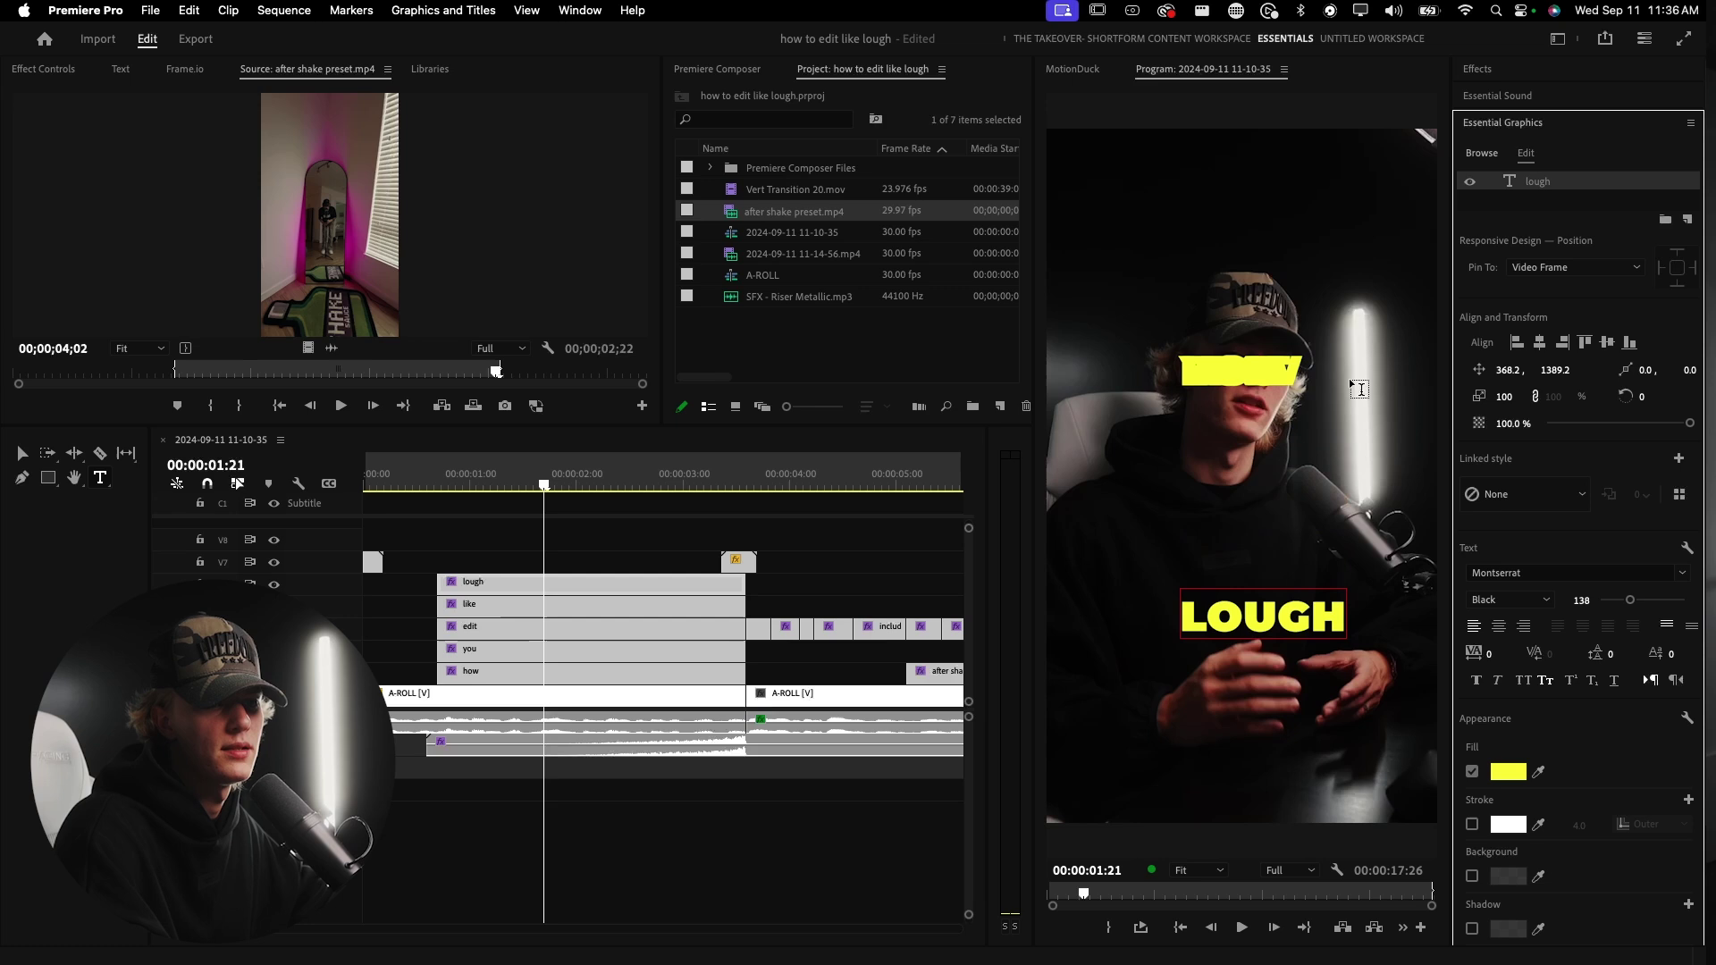
- Set the vertical position of the "like" title to 1537, "edit" to 1446 and "you" to 1055, spreading the words apart
click(537, 600)
mouse_move(1560, 271)
mouse_down()
mouse_move(1631, 271)
mouse_move(1522, 271)
mouse_move(1551, 271)
mouse_up()
click(565, 636)
click(572, 648)
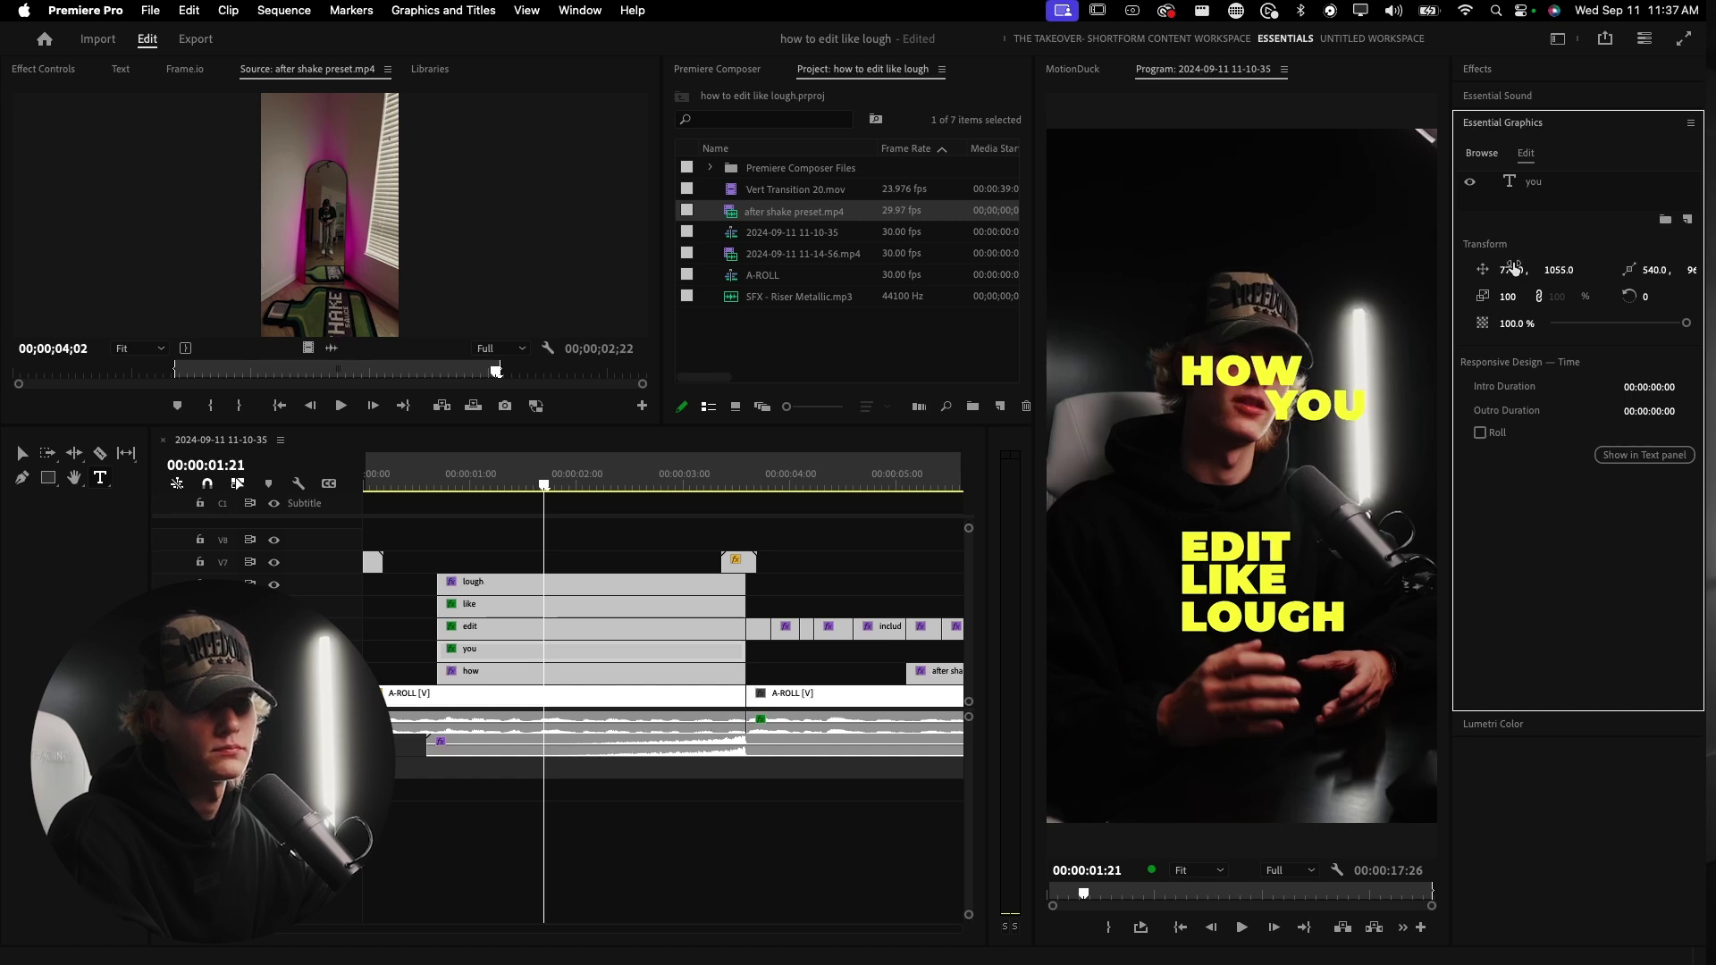
- Position the "how" title at 326, 577 and "you" at about 564, 662, and set the "edit" title's horizontal position to 309
click(504, 676)
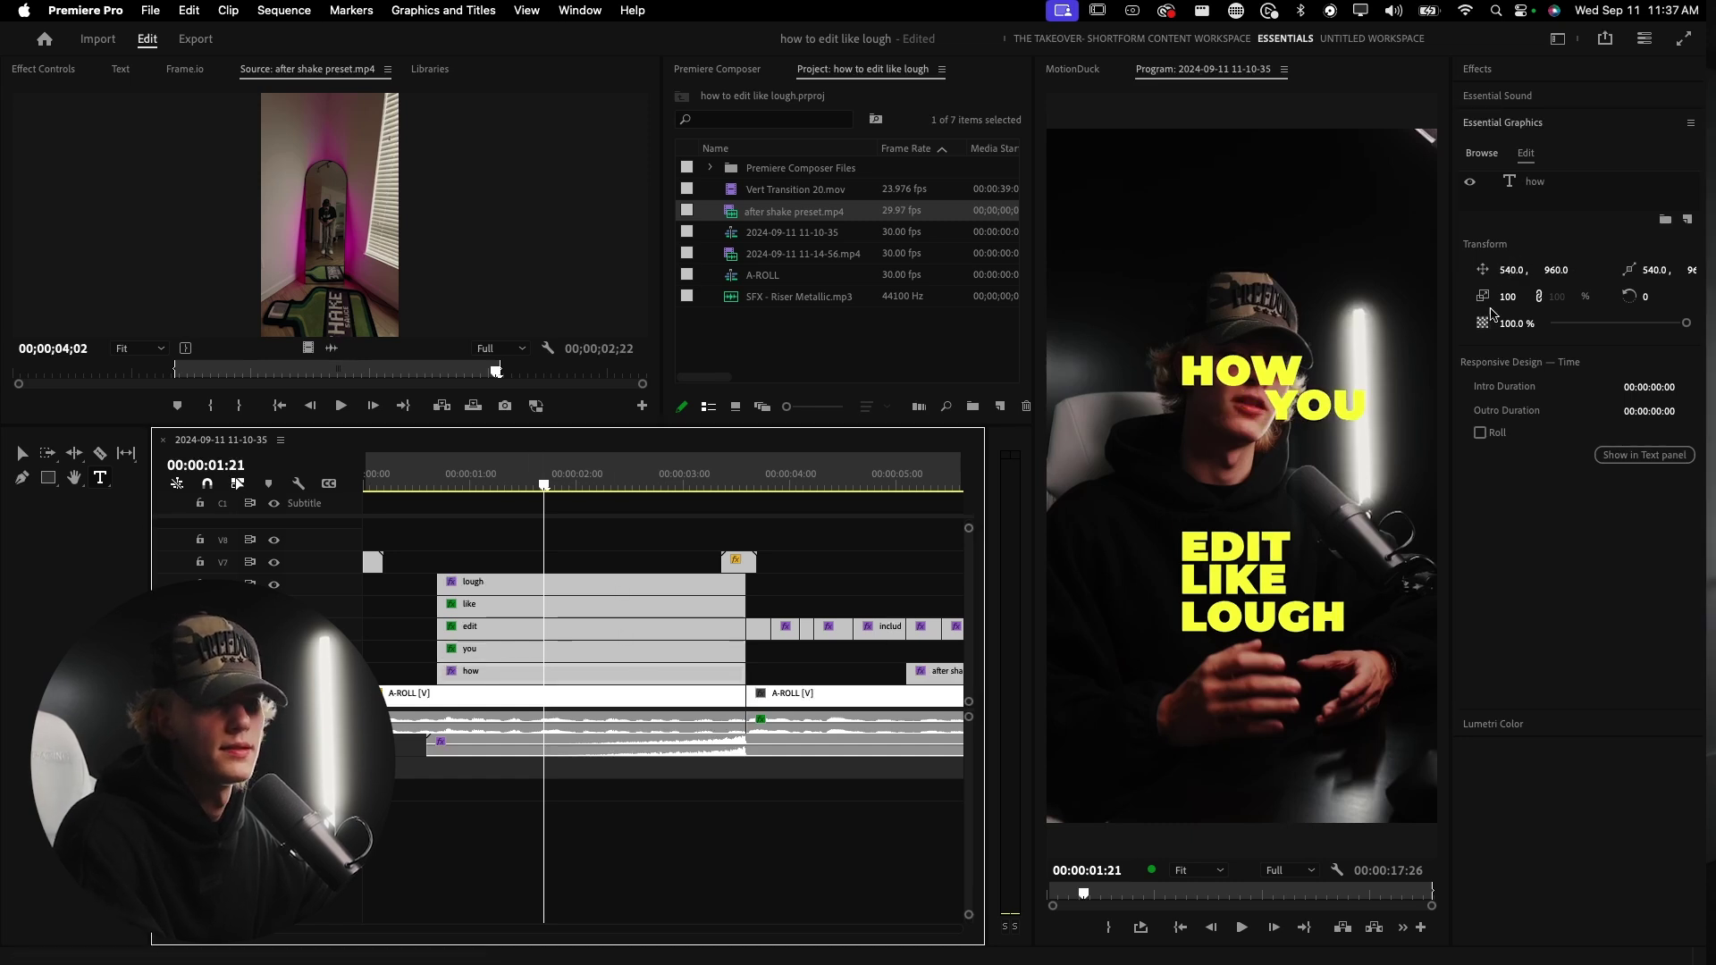
drag(1512, 270, 1321, 270)
drag(1570, 270, 1228, 271)
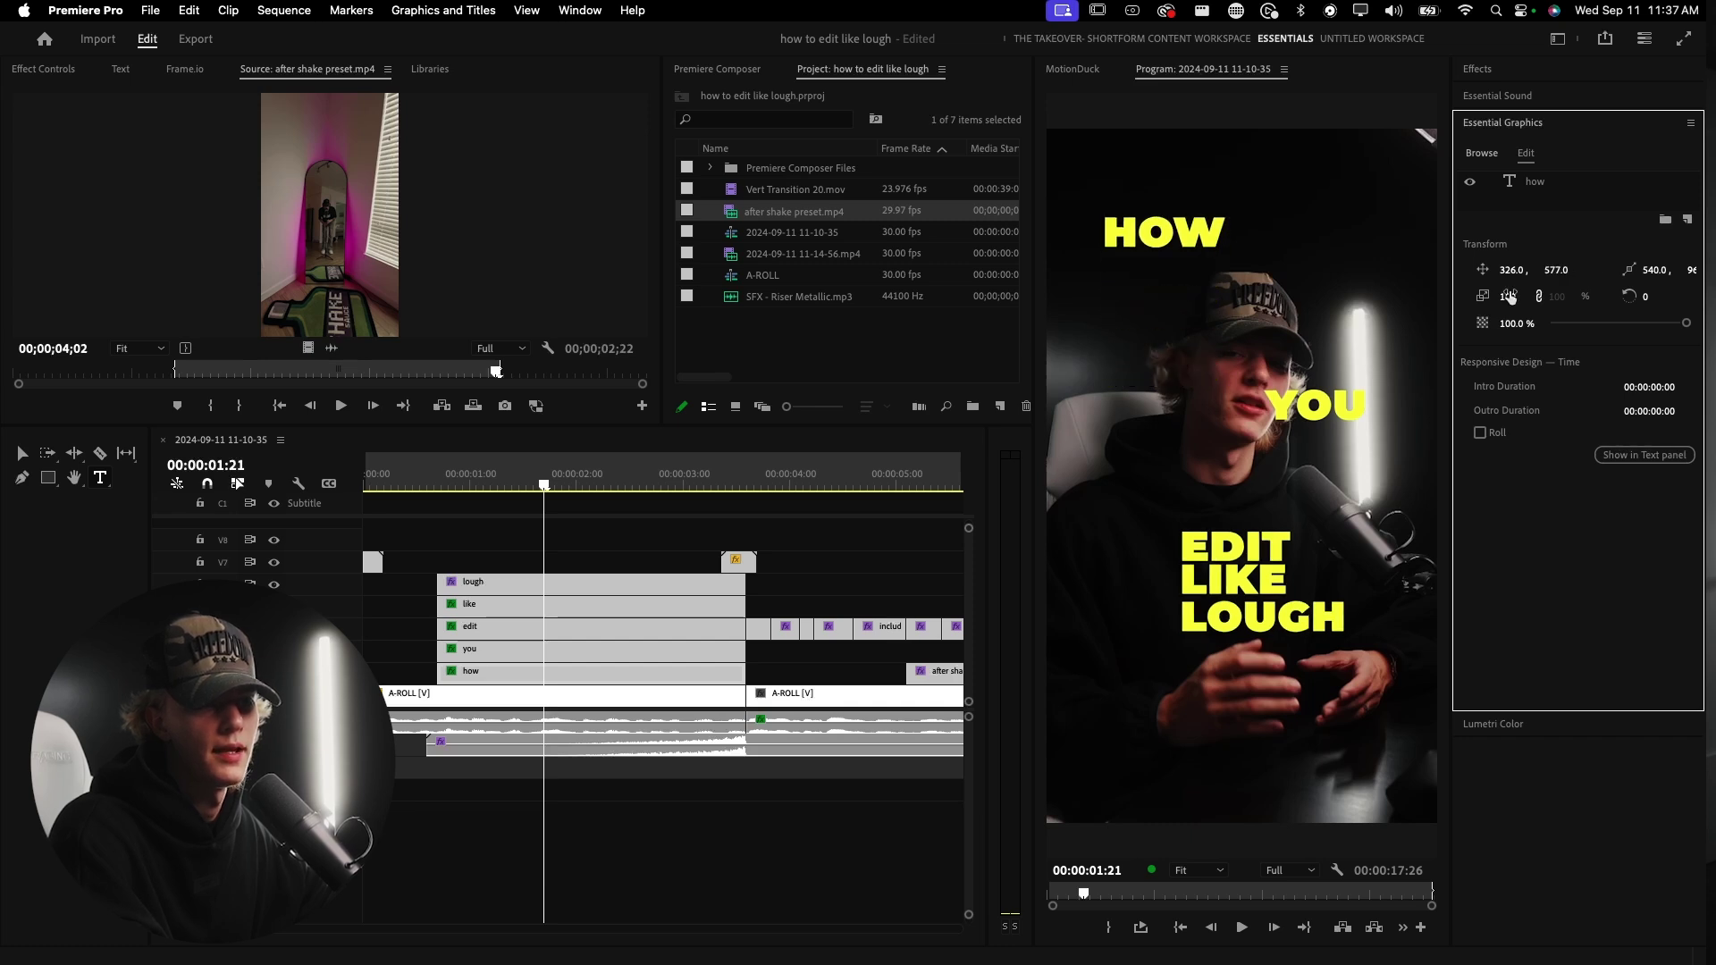
click(550, 658)
drag(1557, 272, 1434, 270)
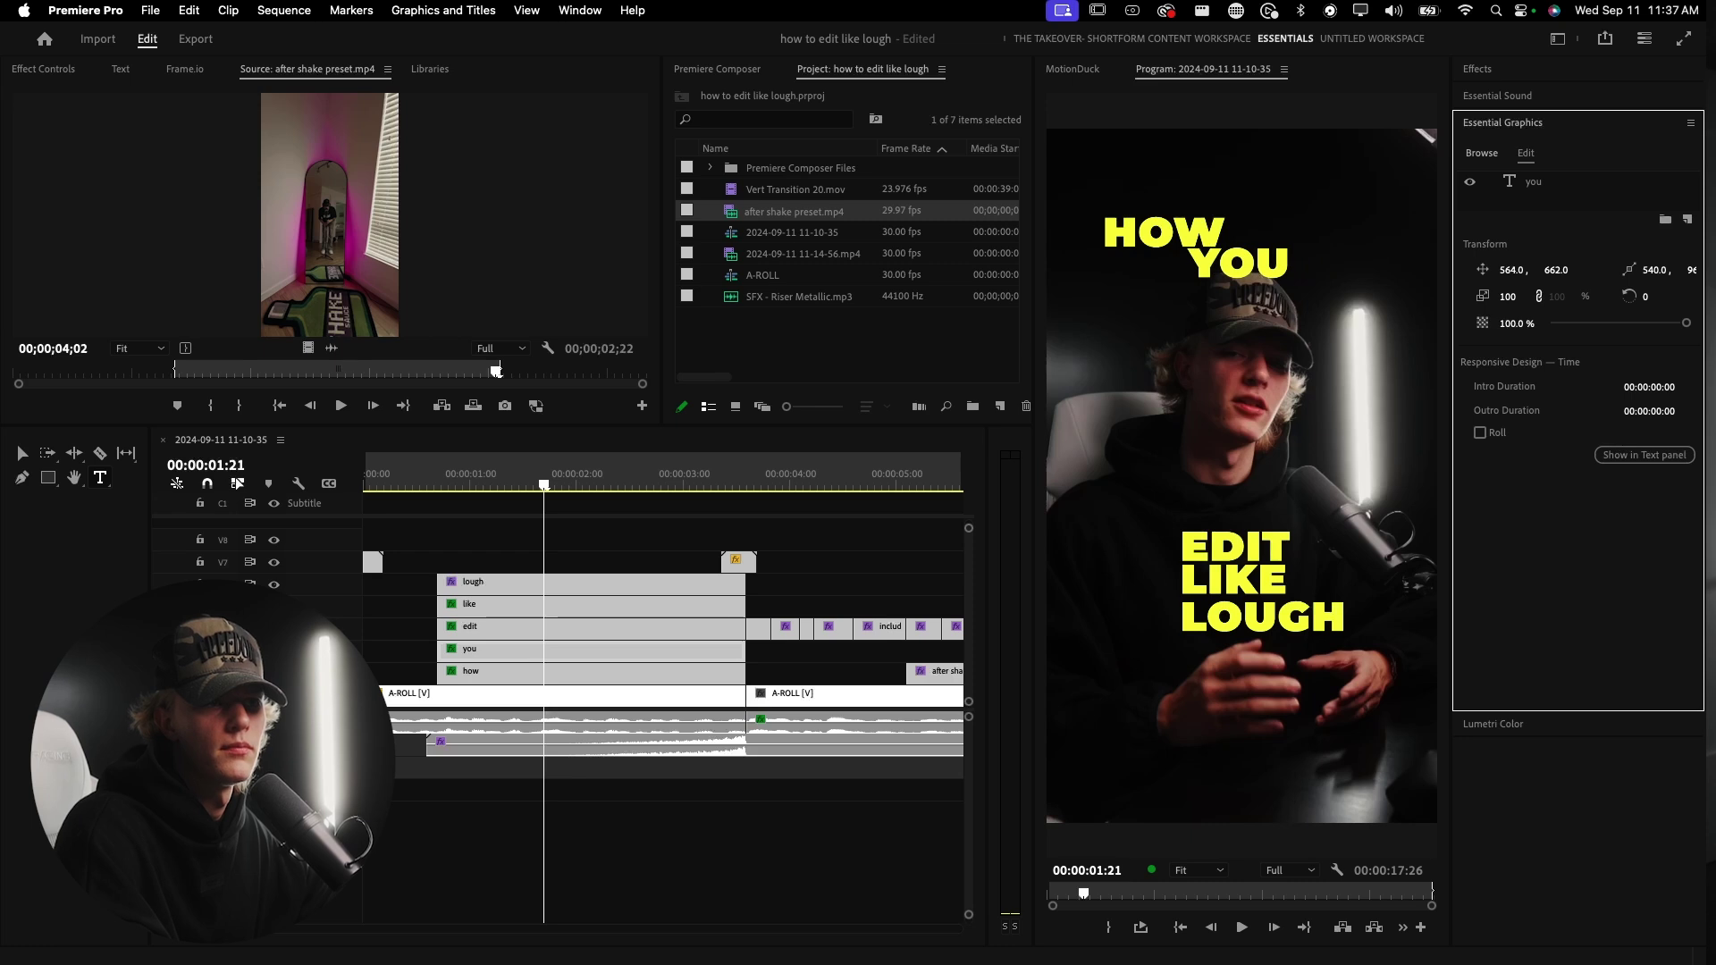
click(733, 627)
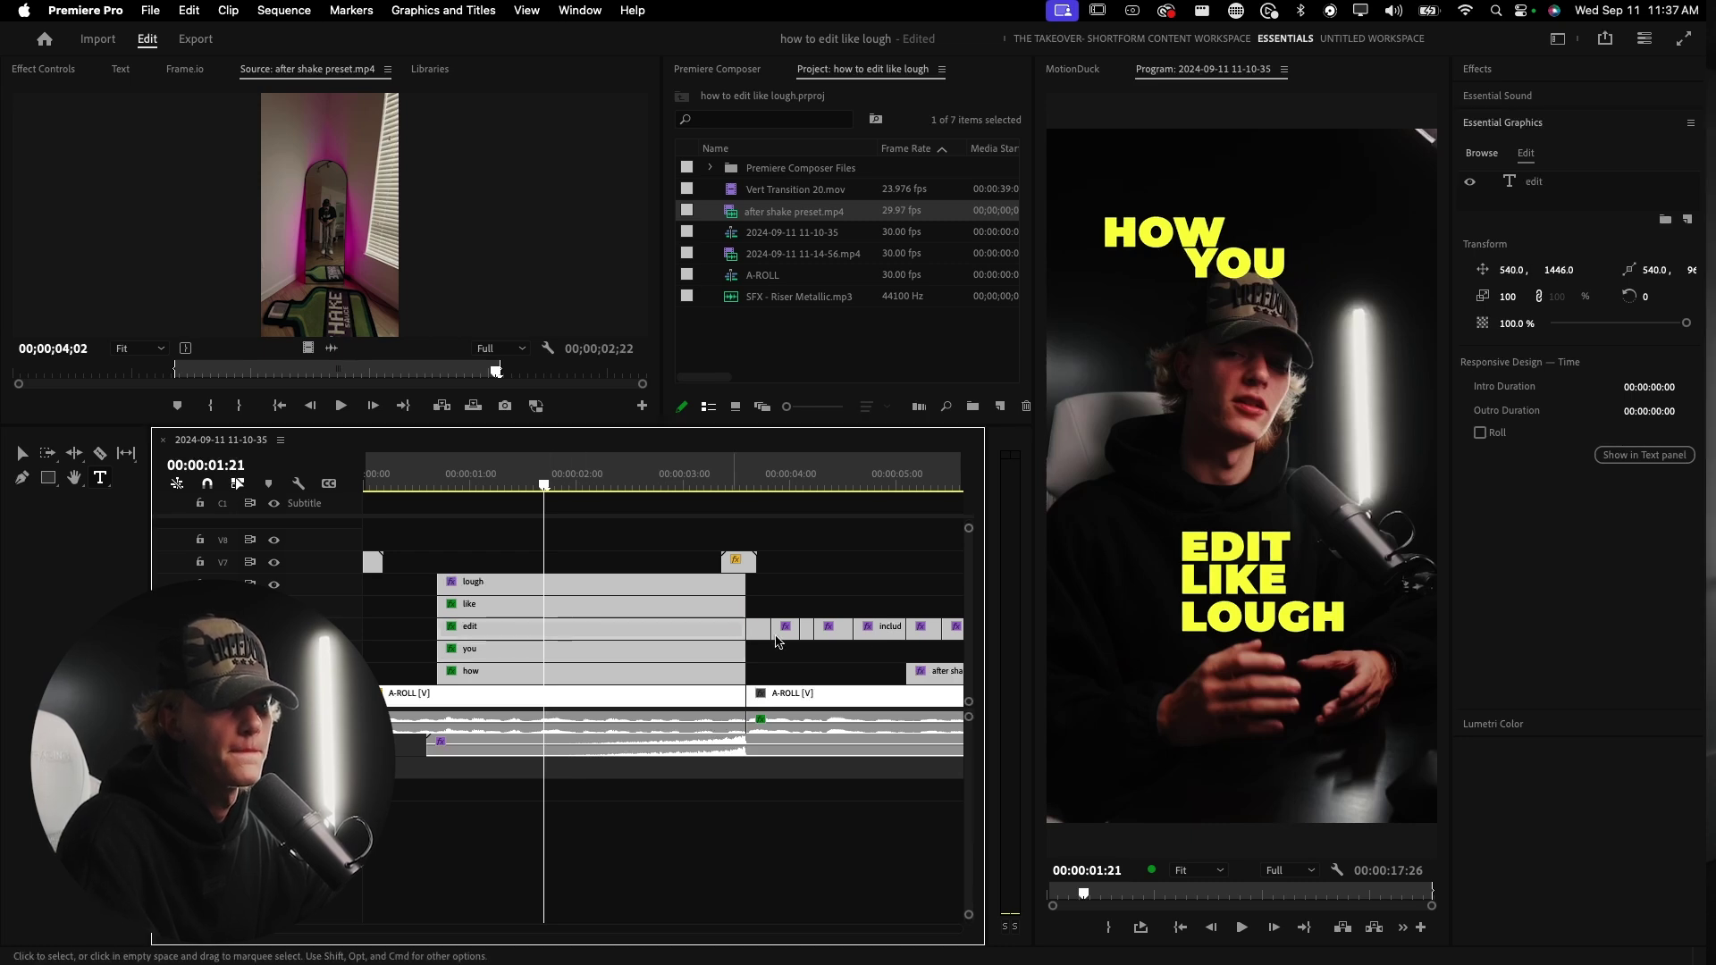
drag(1508, 270, 1301, 270)
- Make the "lough" text italic at font size 238 and position its text layer at 144.2, 1439.2
click(521, 586)
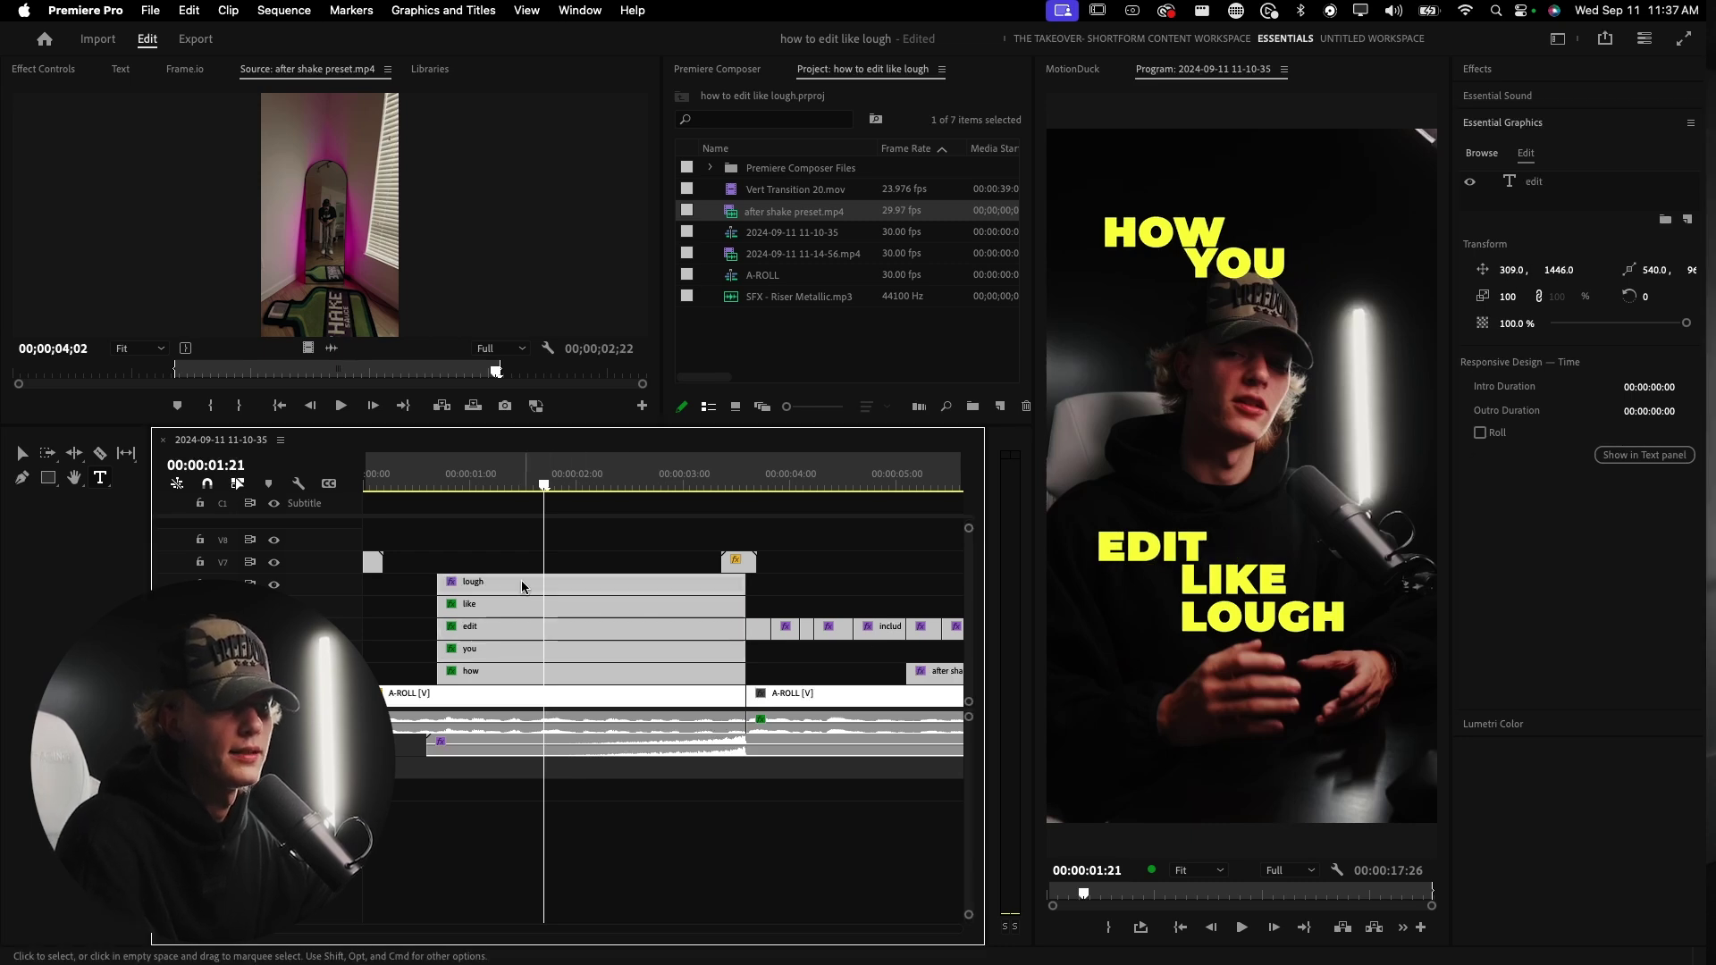
double_click(1295, 612)
drag(1631, 600, 1652, 601)
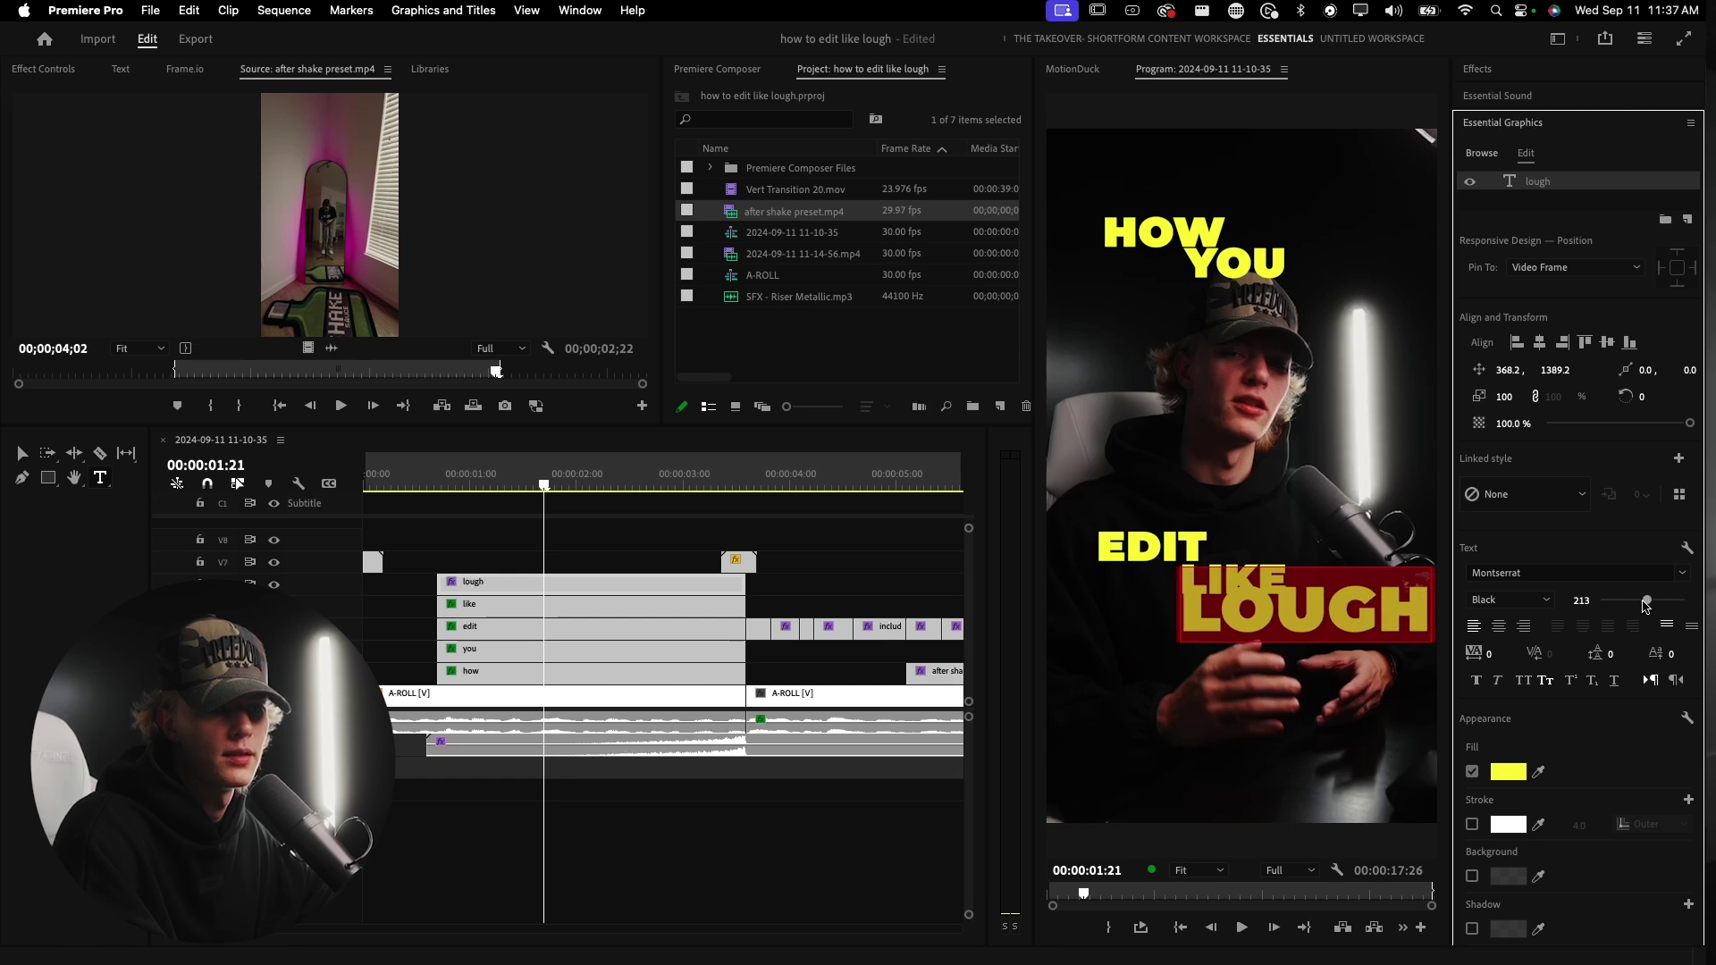
click(1497, 682)
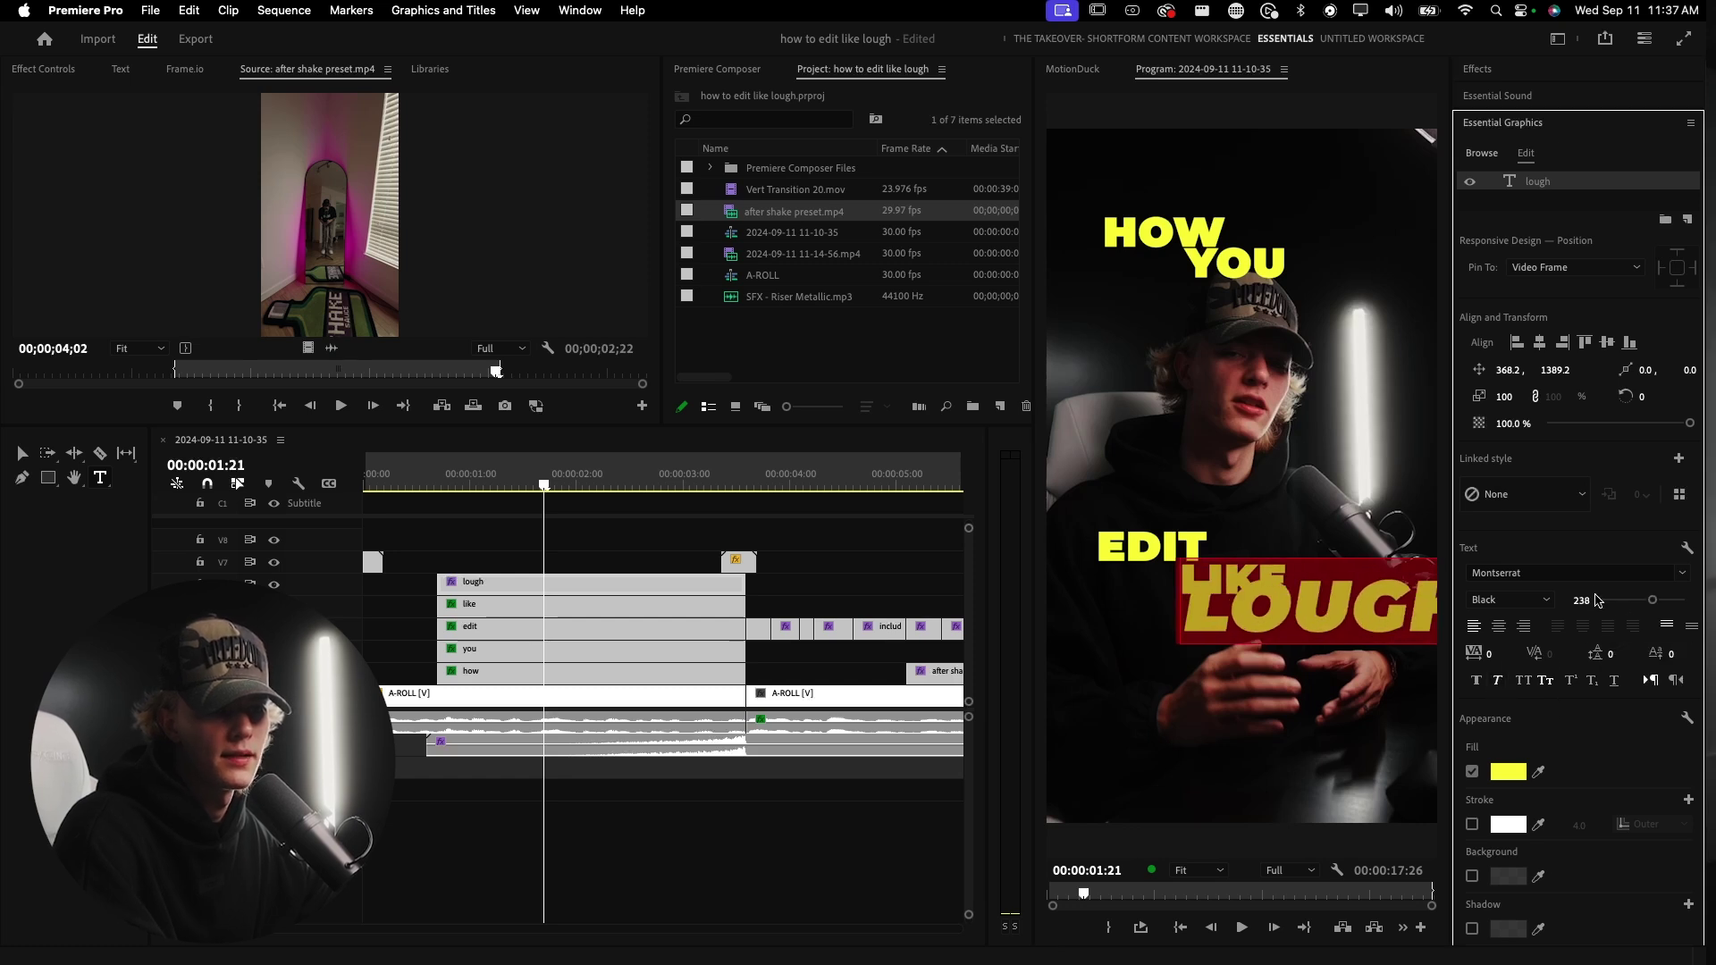
drag(1553, 361, 1637, 360)
drag(1501, 375, 1300, 376)
drag(1556, 372, 1505, 372)
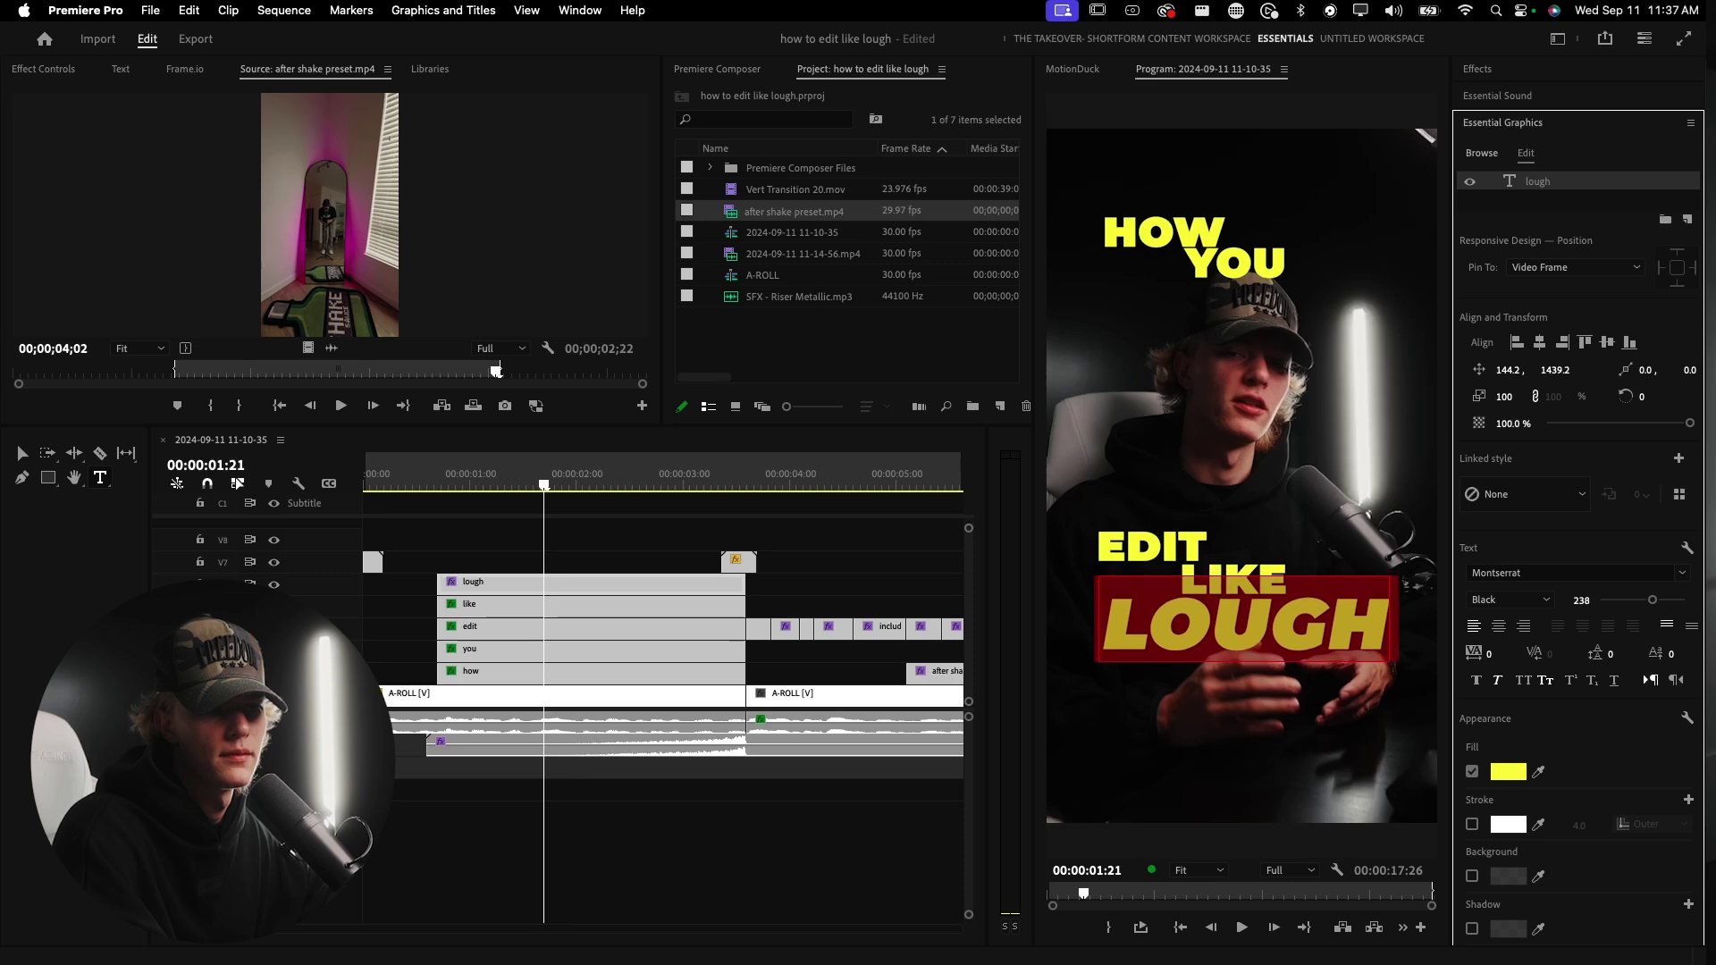
- Move the "edit" text layer to 406.2, 803.2 and the "like" title to horizontal position 719, forming one line above "lough"
click(1151, 547)
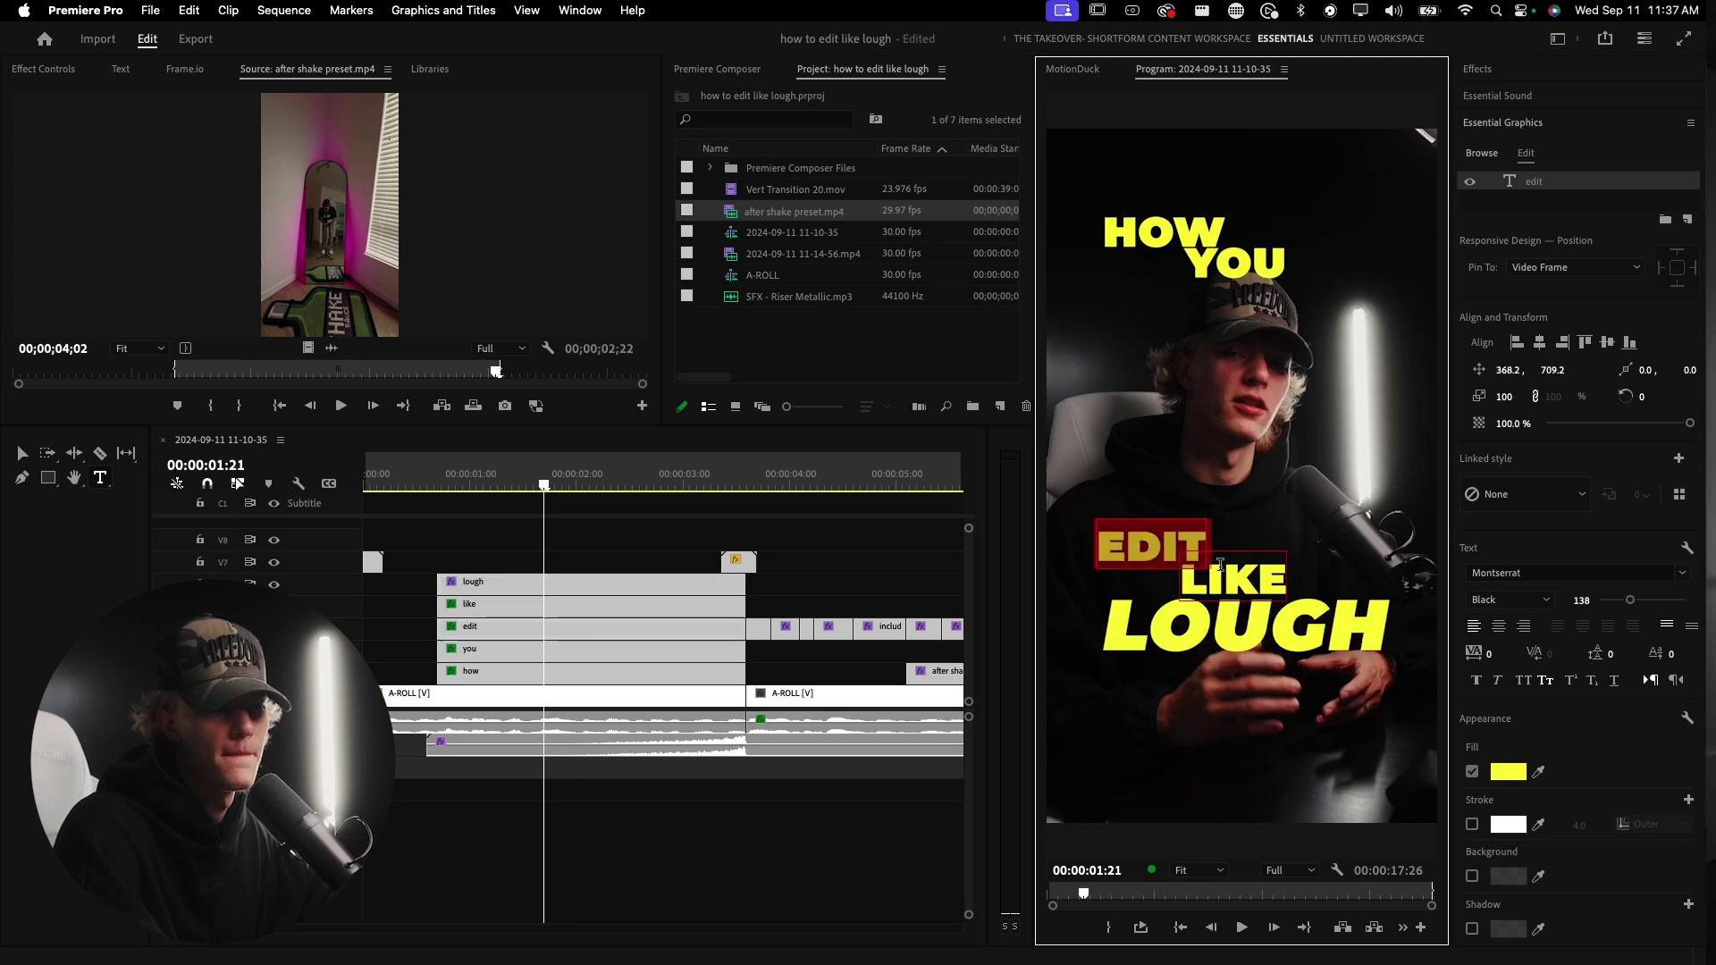
click(1220, 565)
double_click(1169, 543)
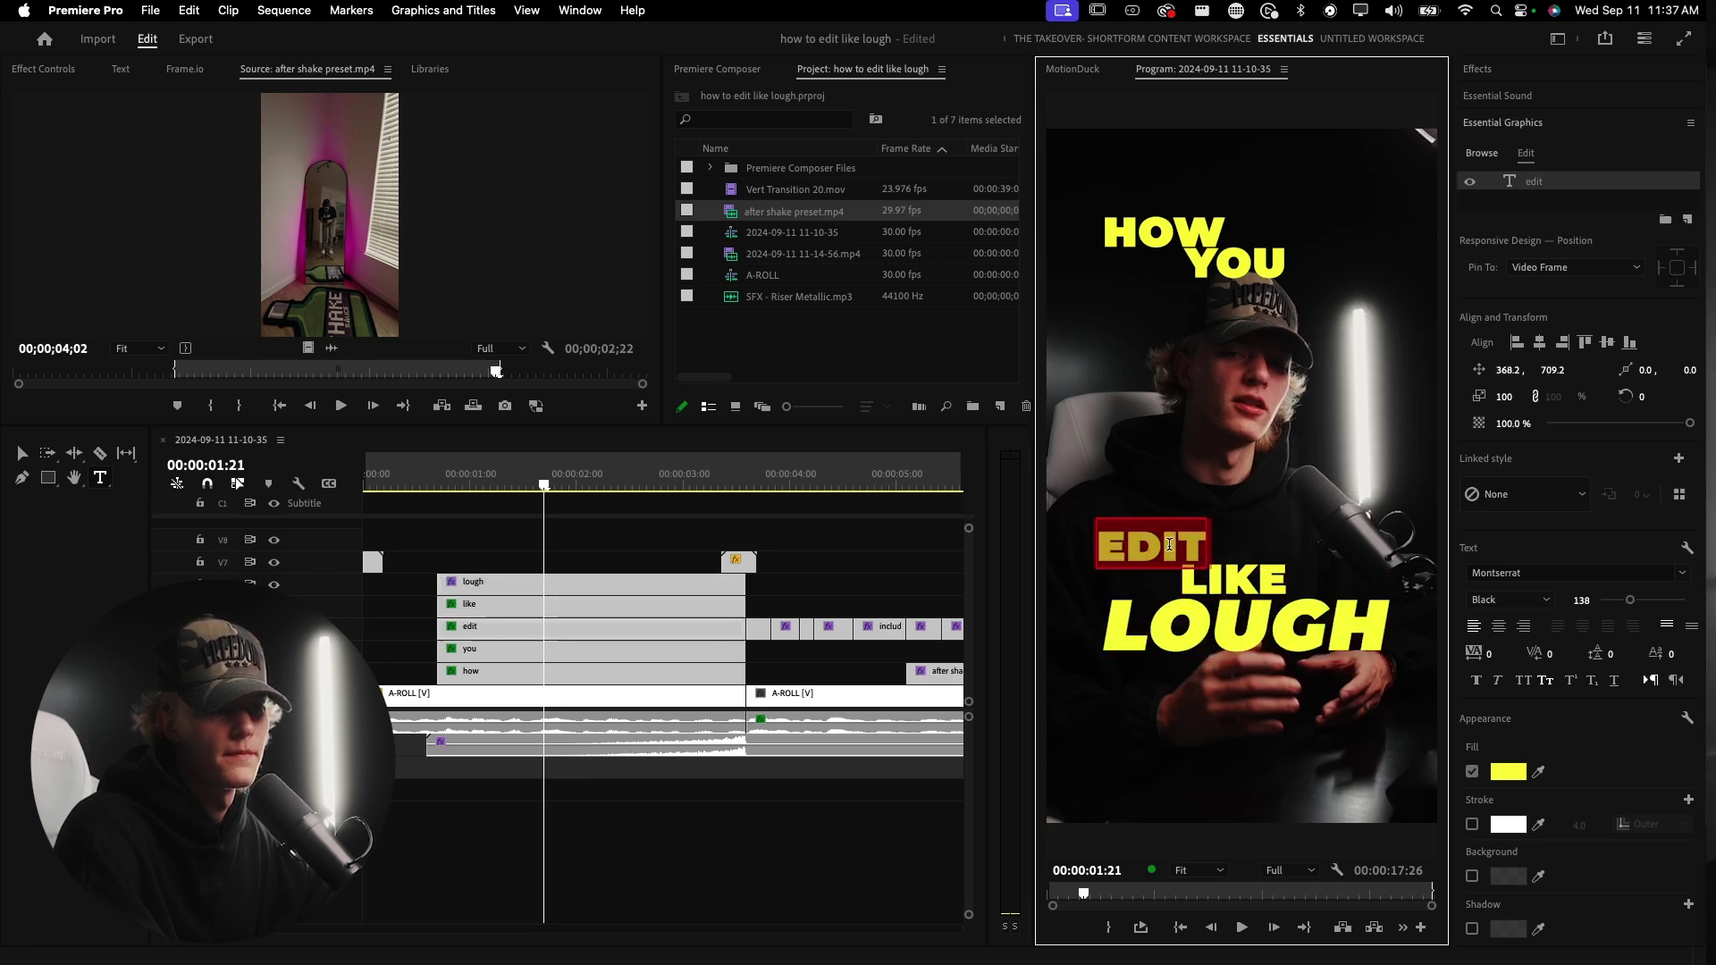
drag(1551, 370, 1636, 370)
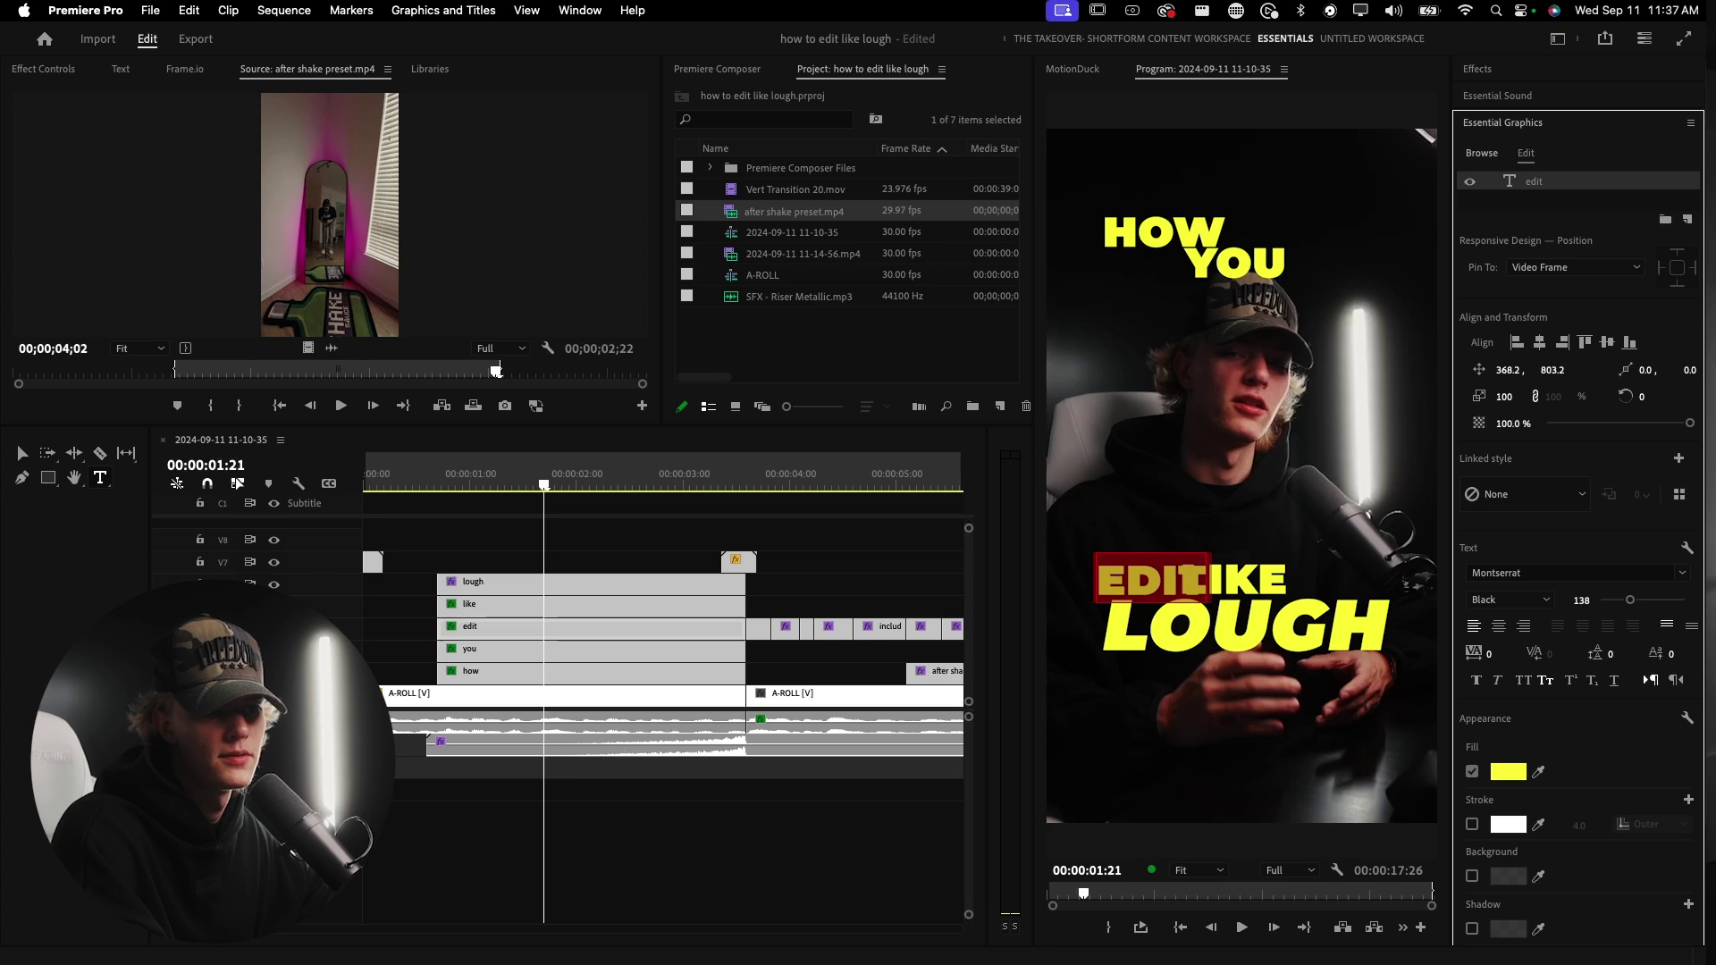
drag(1504, 372, 1532, 371)
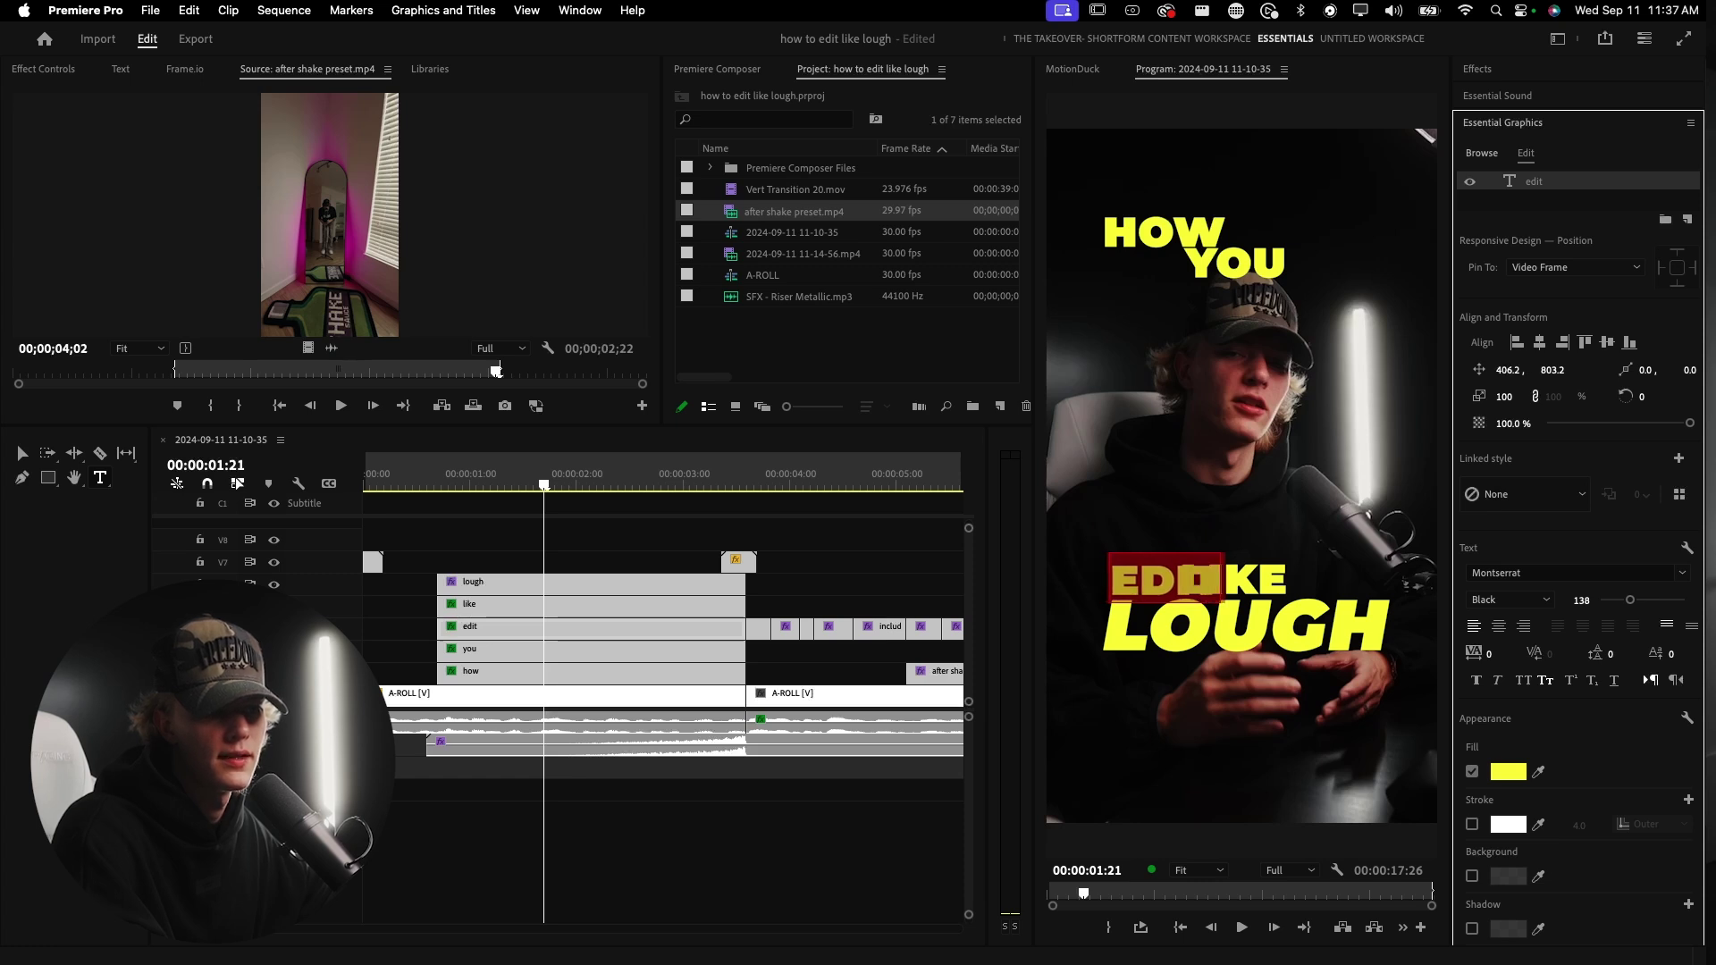
click(581, 608)
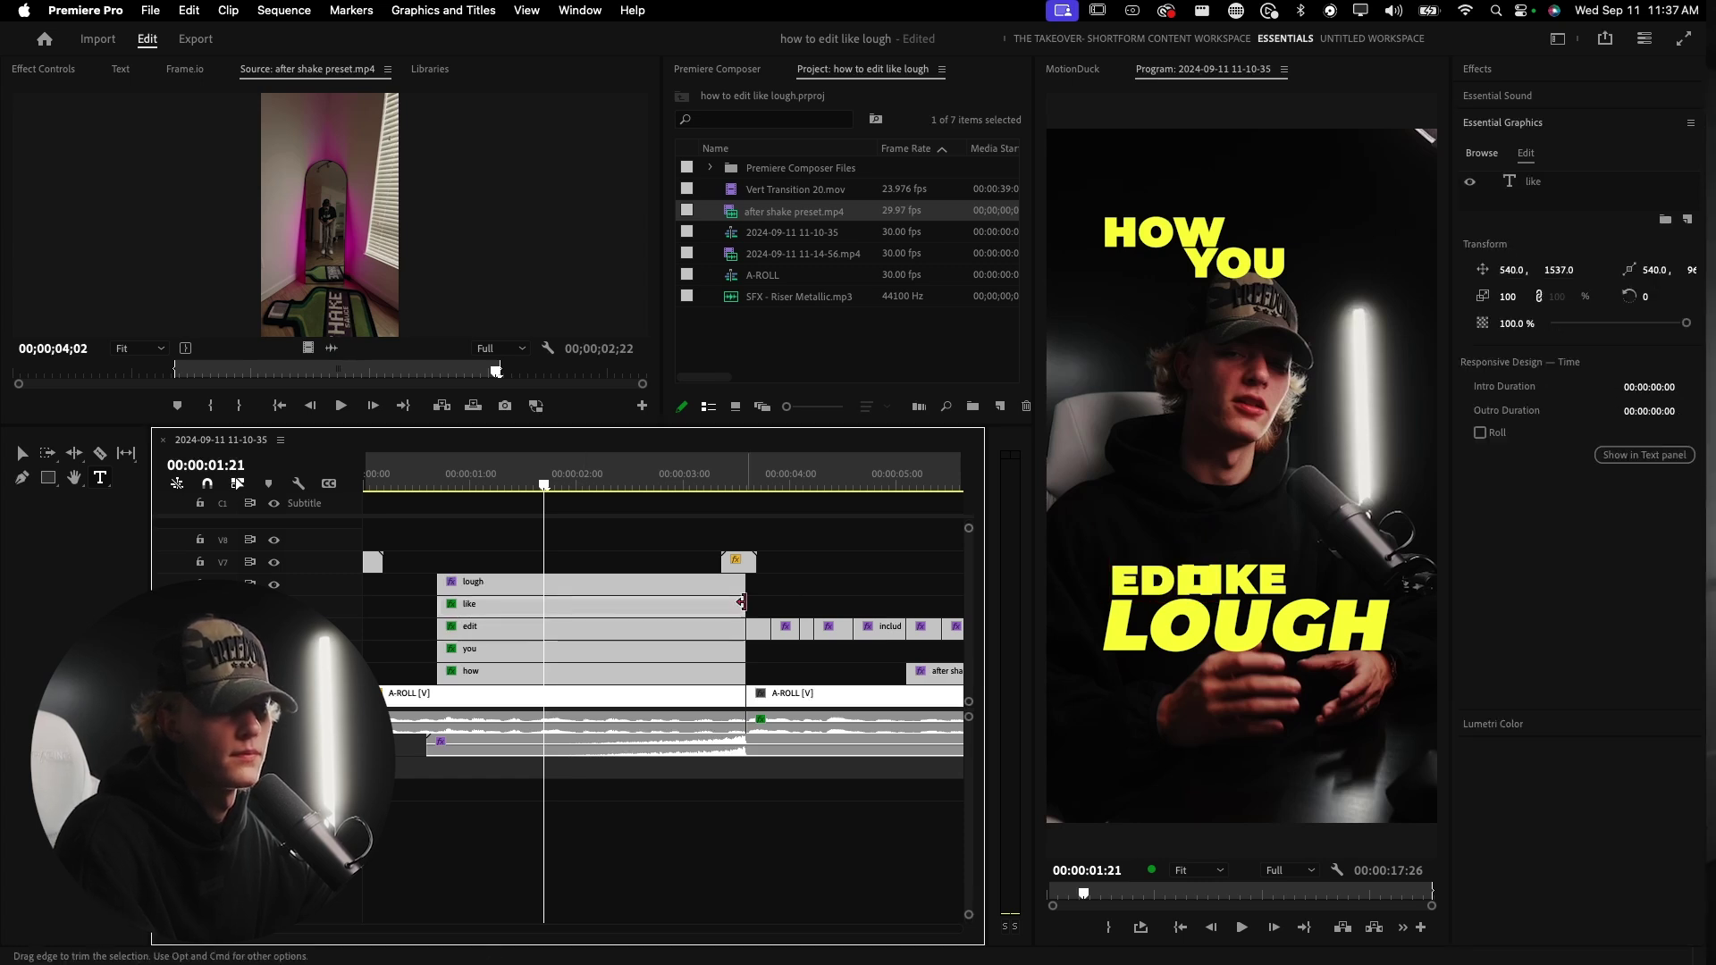
drag(1512, 270, 1666, 270)
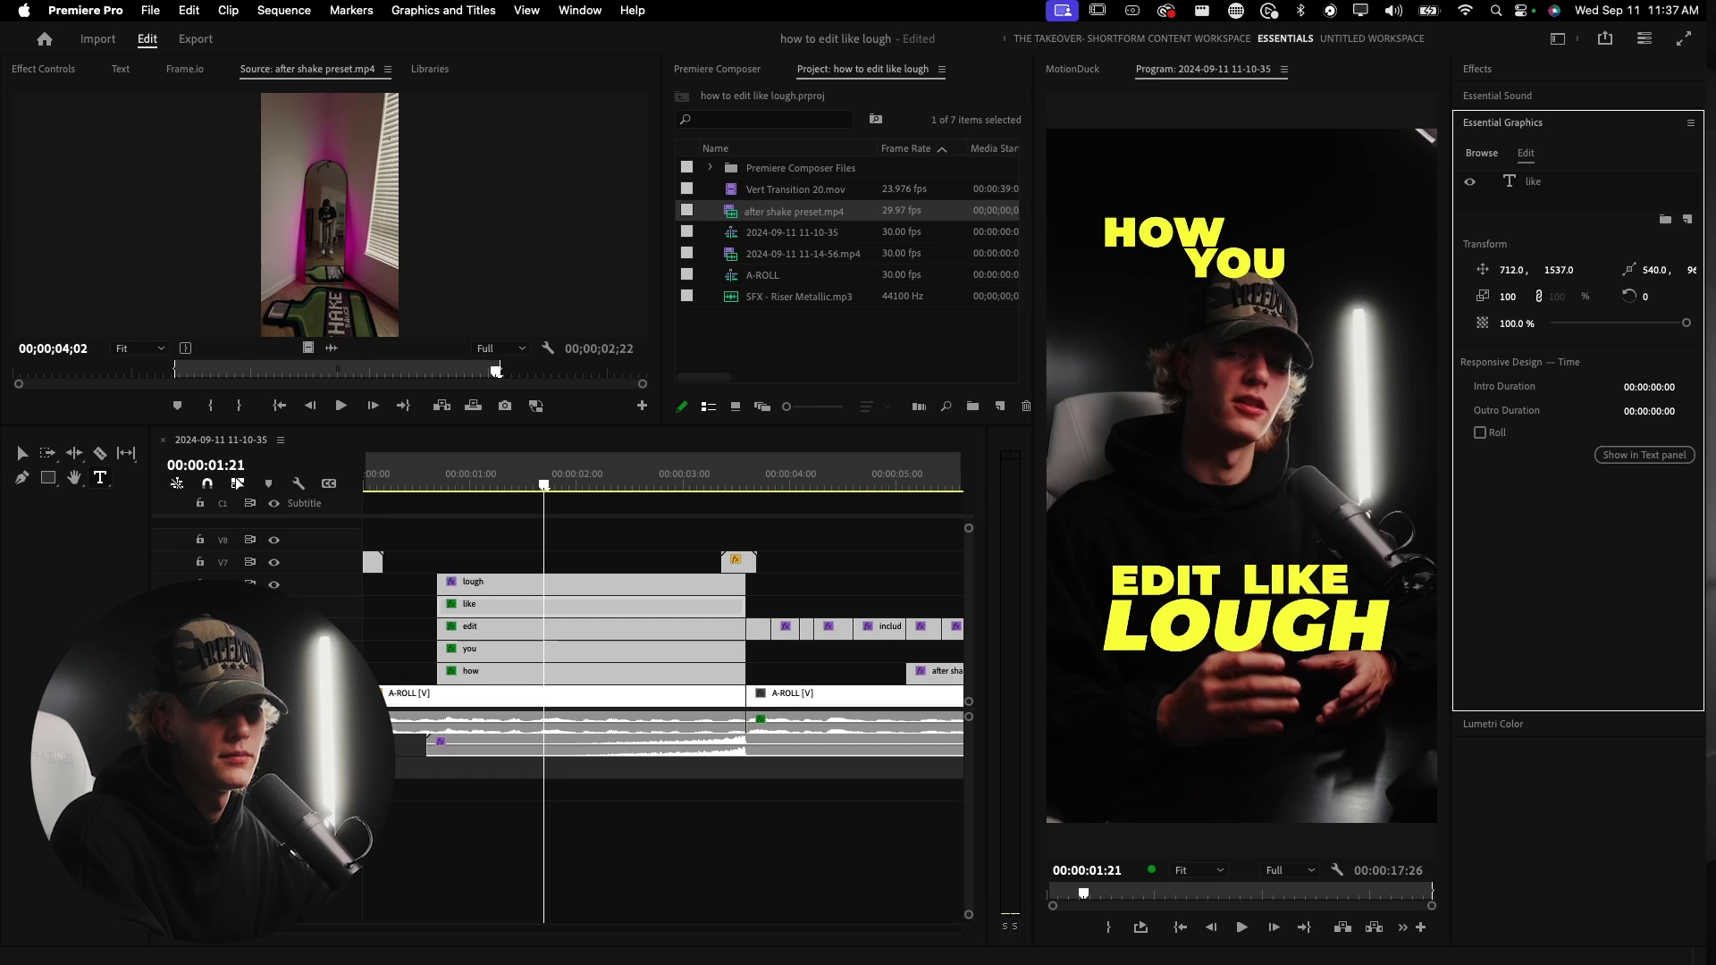
- Shift the "edit" title right, closer to "like", and place the "you" title at 553, 677, just below "how"
click(620, 625)
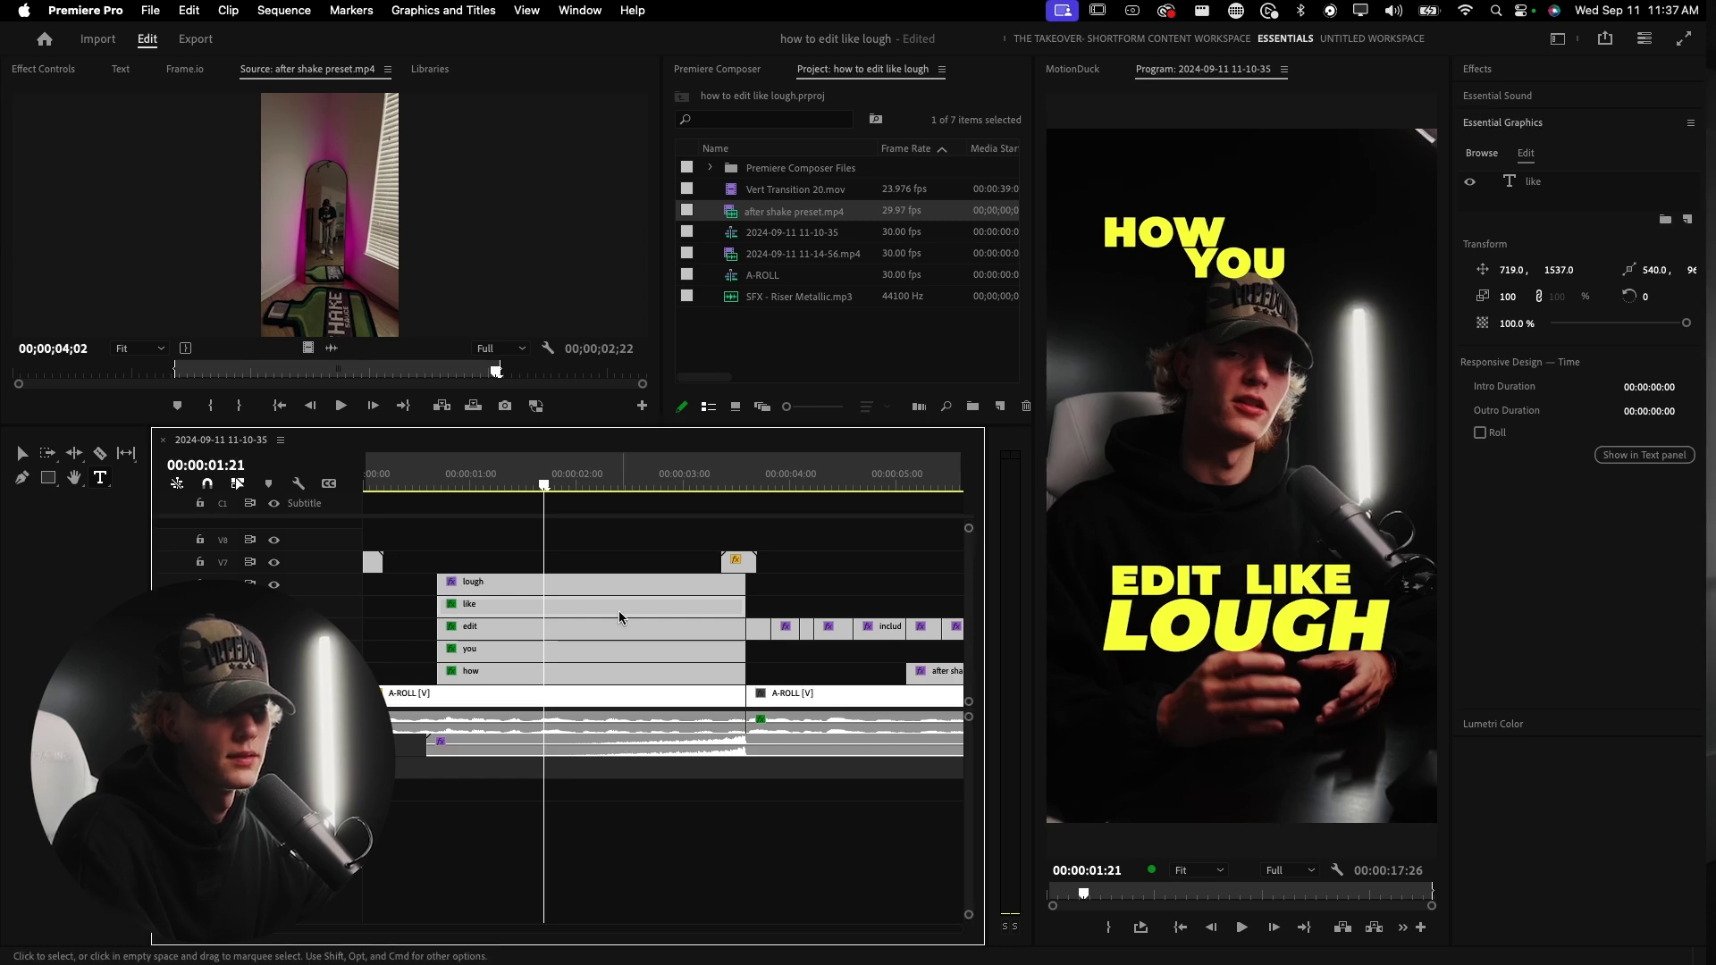
drag(1512, 269, 1548, 270)
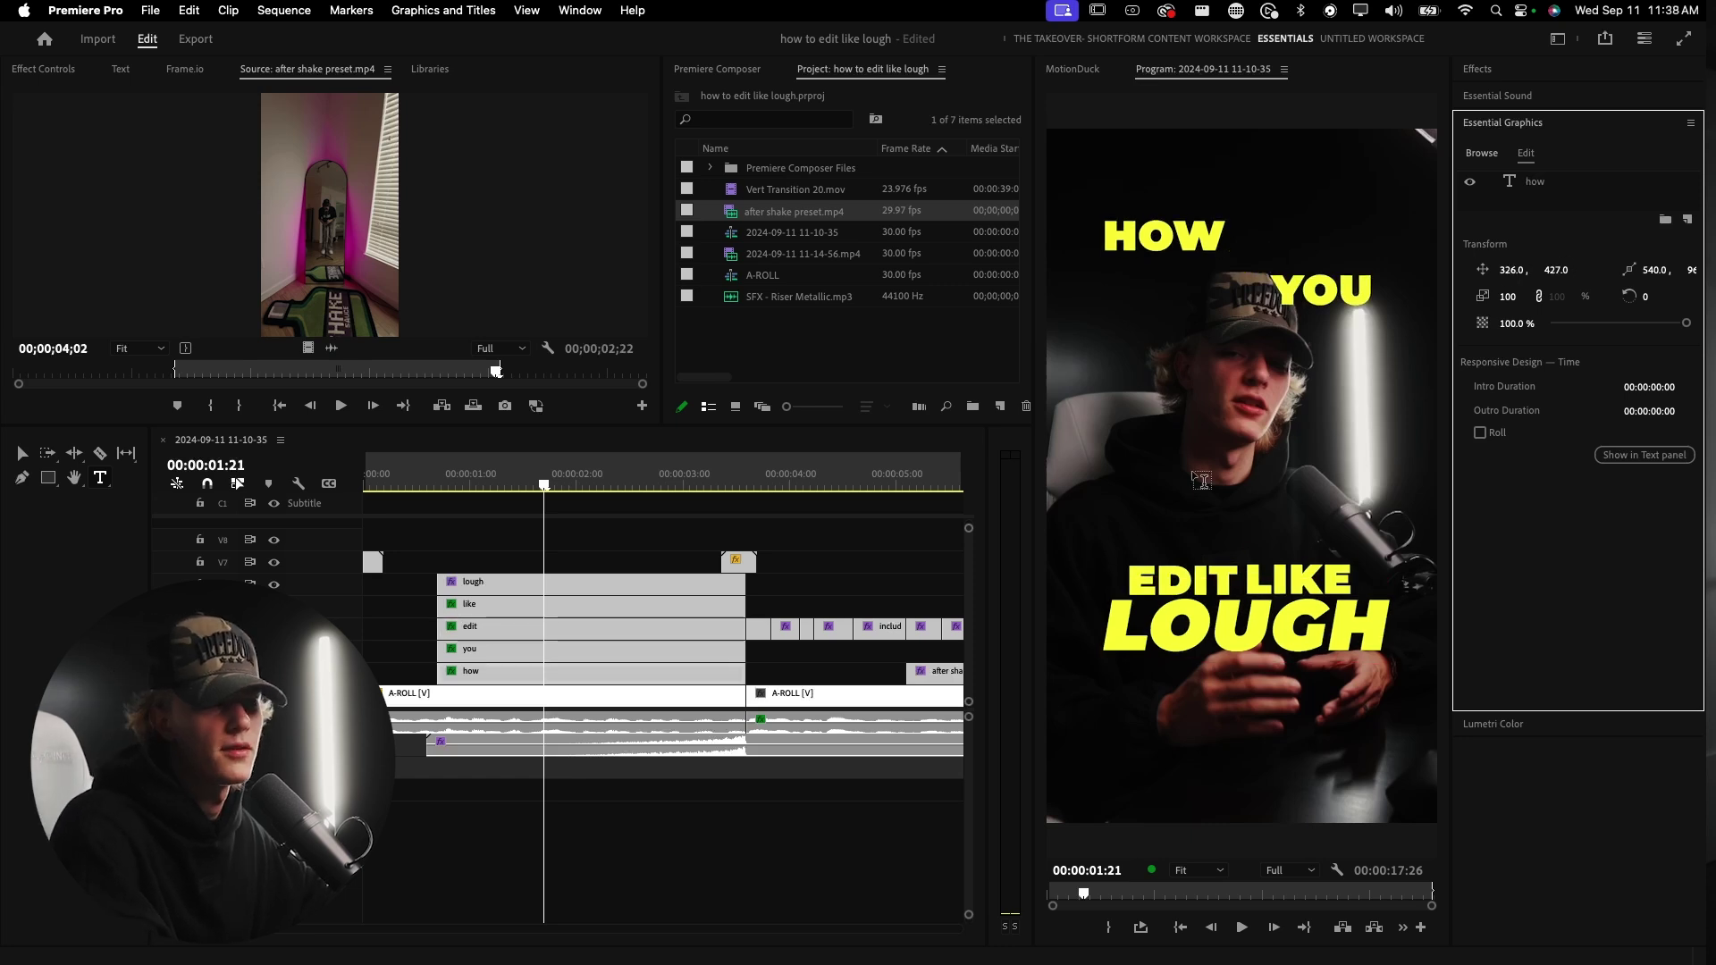
click(615, 655)
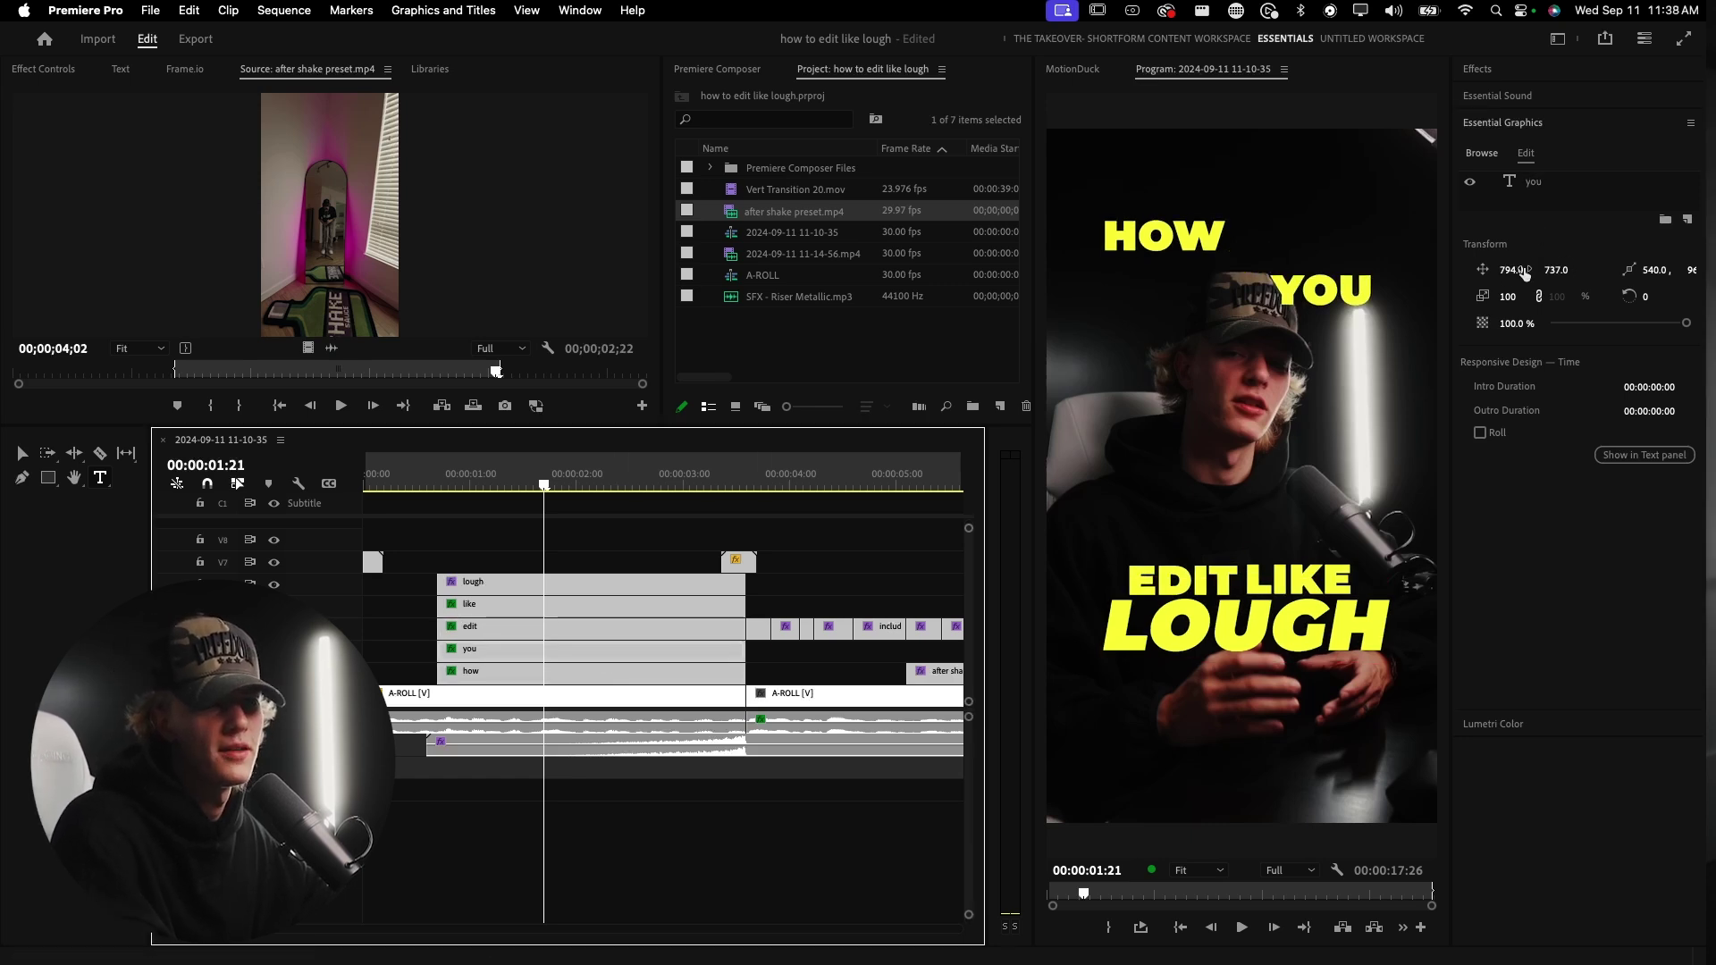
drag(1524, 272, 1619, 274)
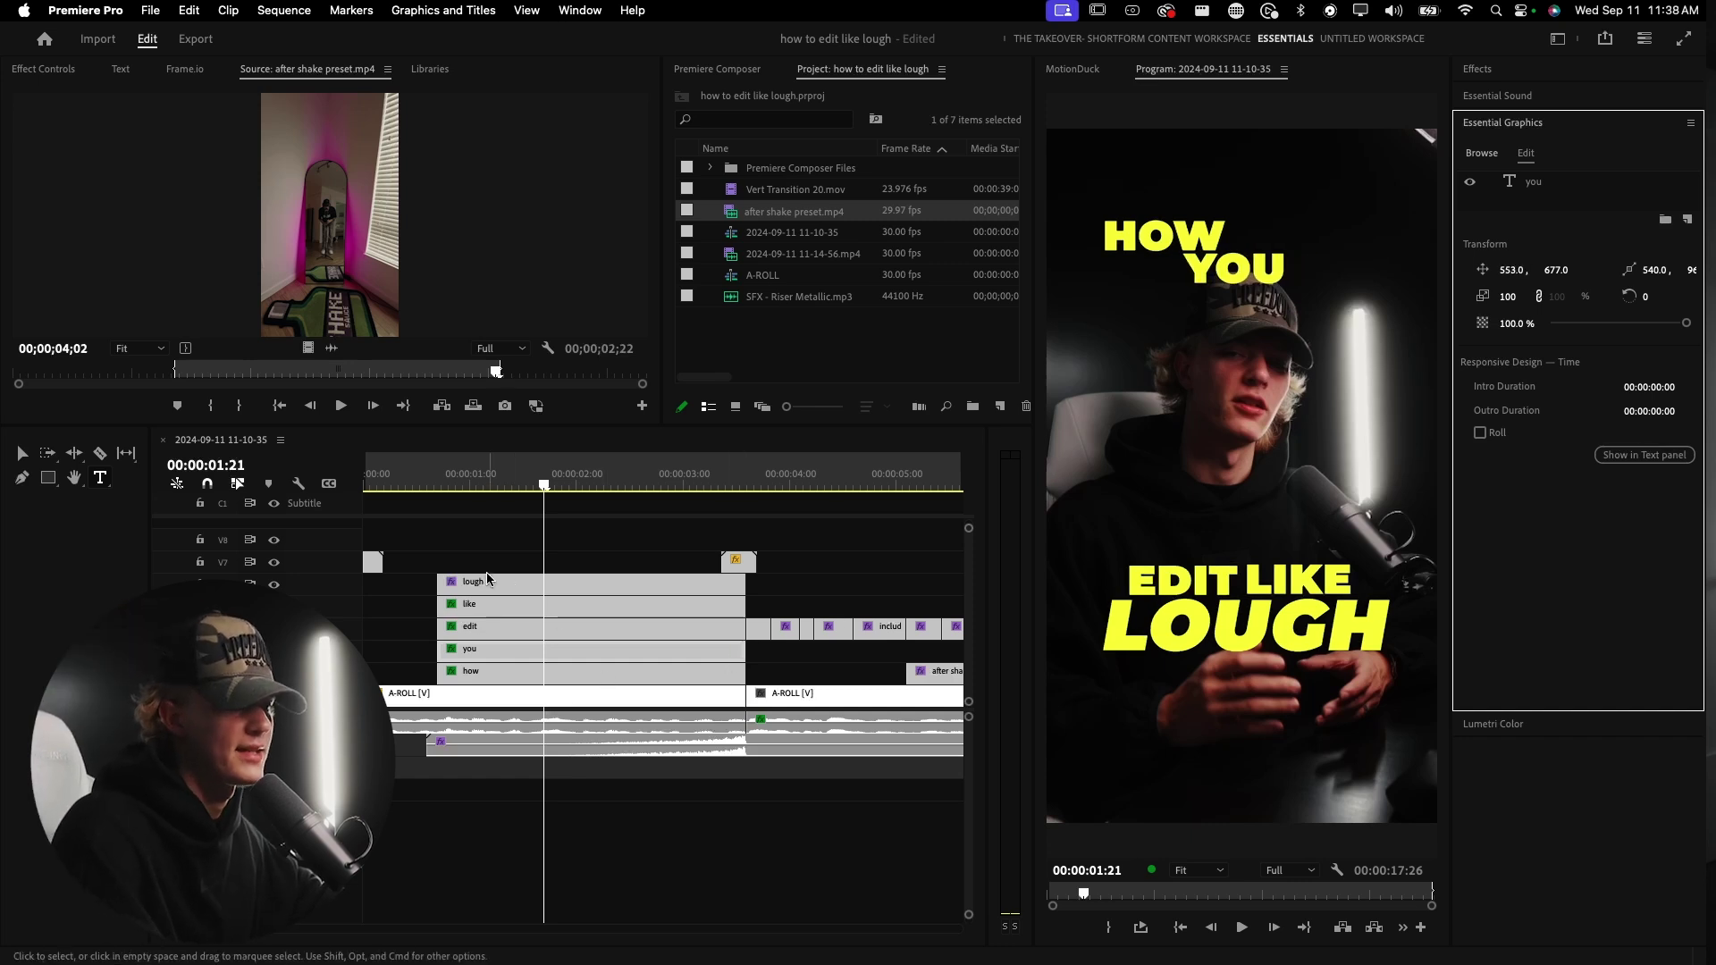
- Trim the starts of the "you" and "edit" titles to their spoken words, with "edit" starting at about 00:00:01:01
key(v)
click(431, 676)
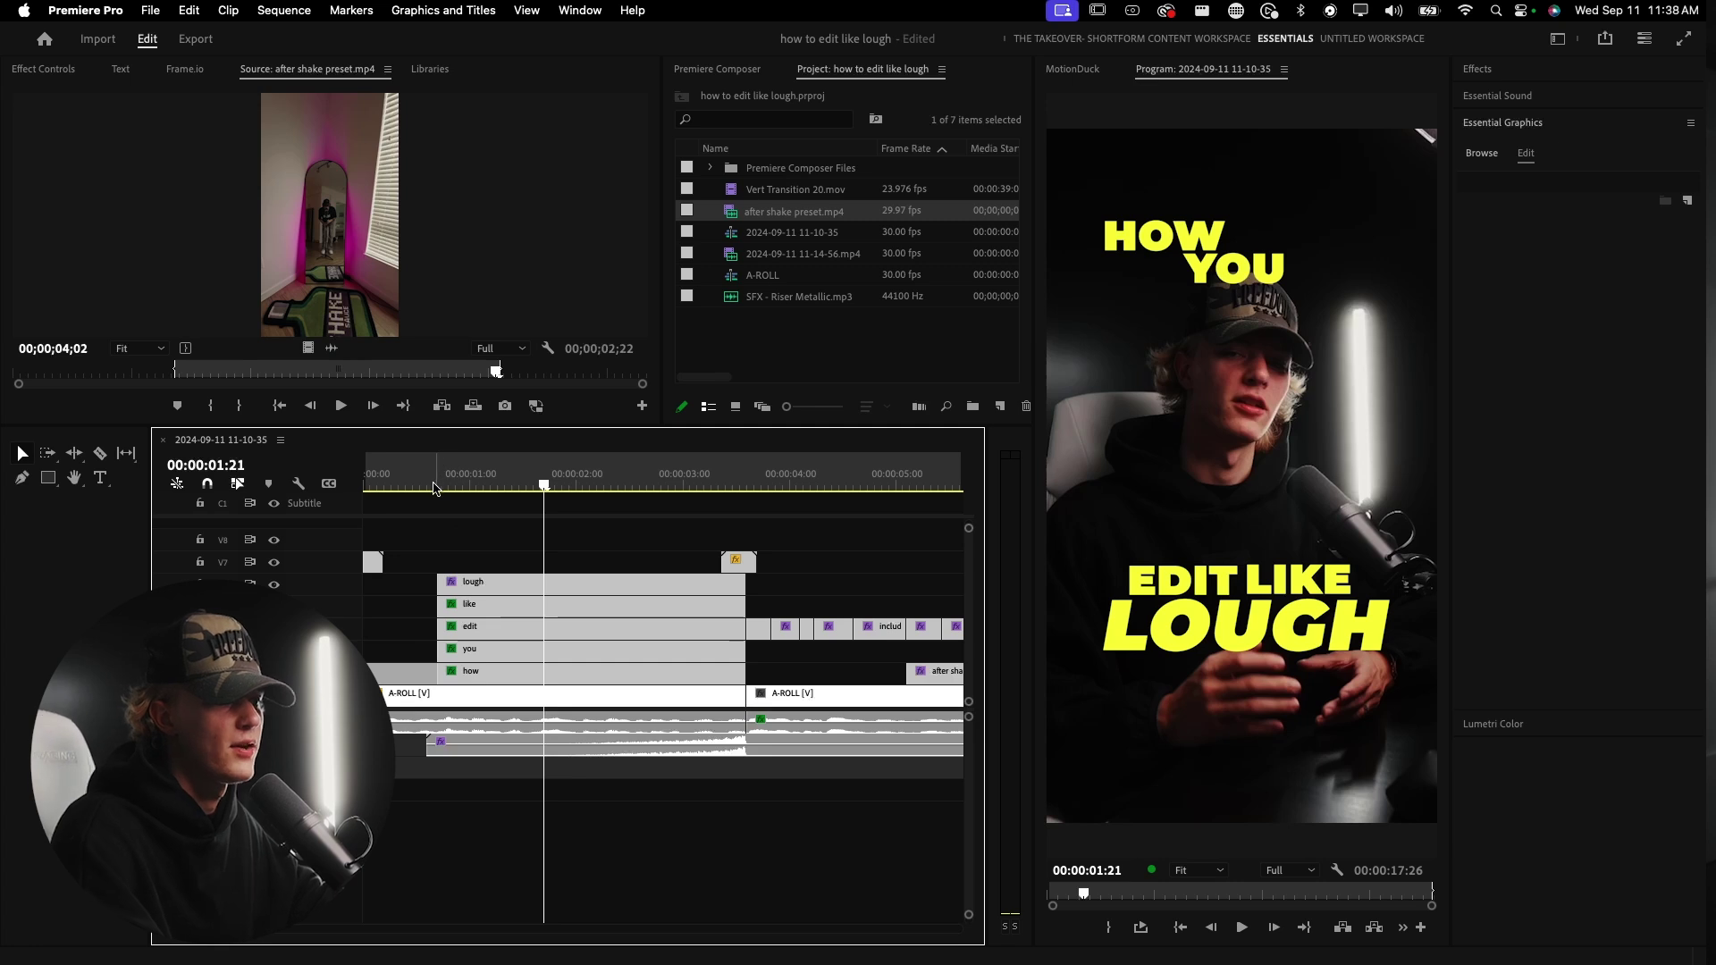
click(433, 487)
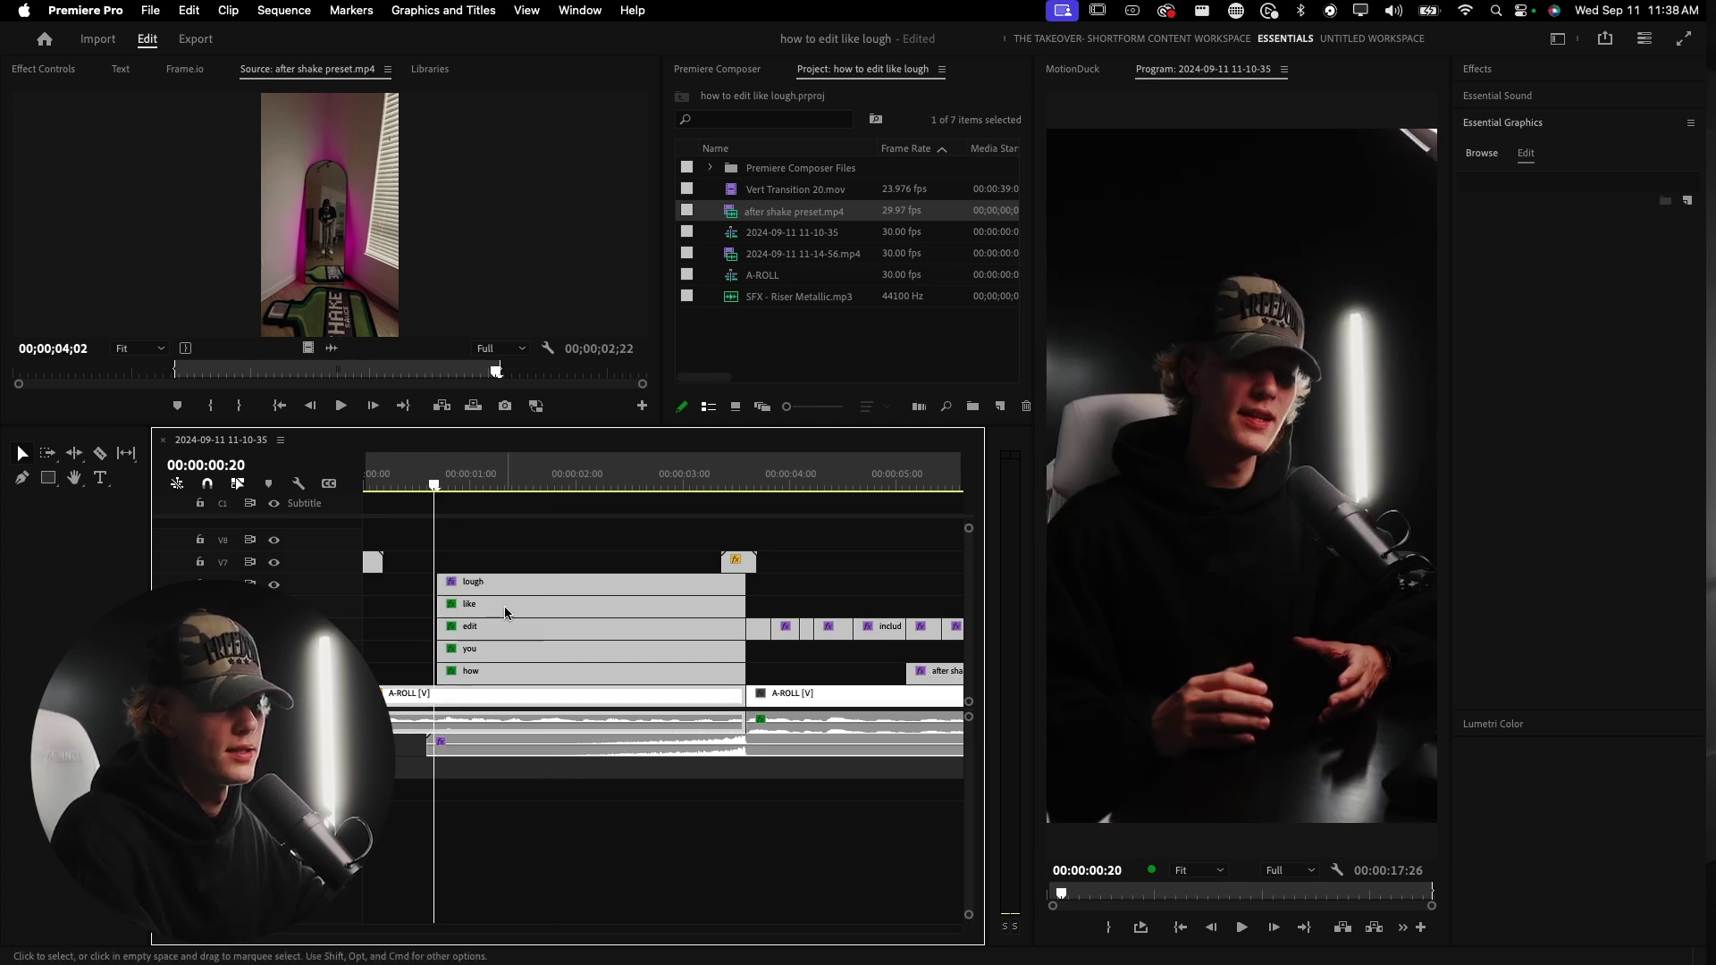
key(space)
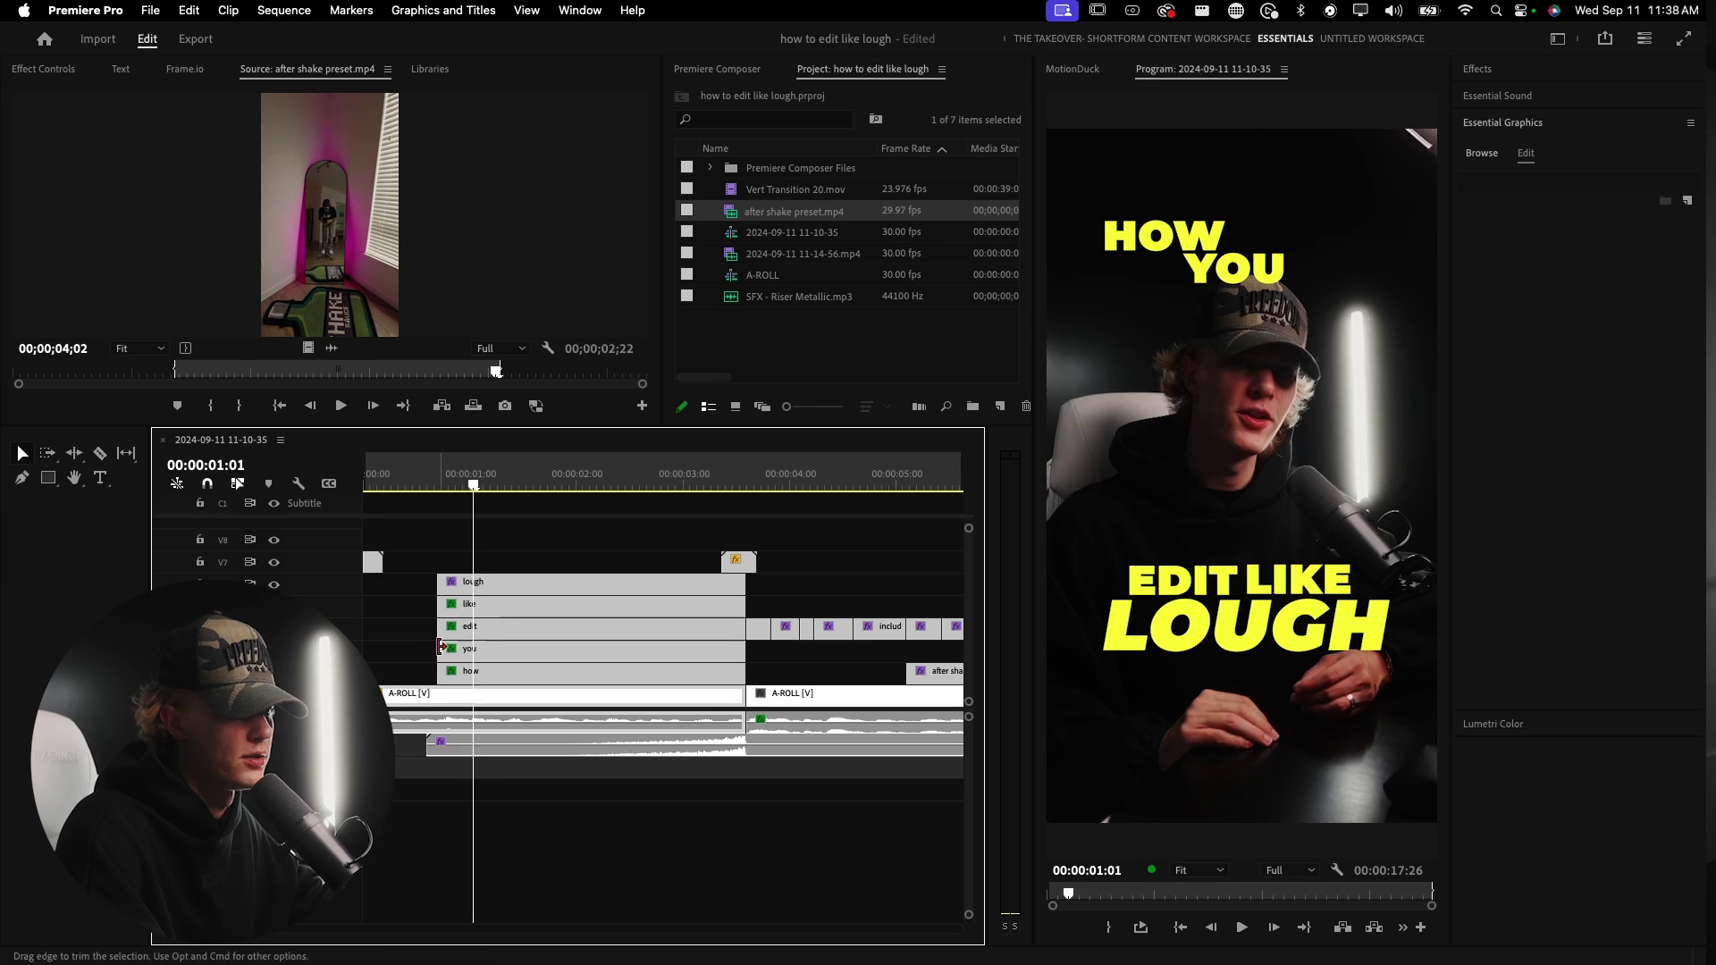
drag(438, 649, 478, 629)
- Trim the starts of the "like" and "lough" titles to their spoken words, with "lough" starting at about 00:00:01:19
click(418, 480)
key(space)
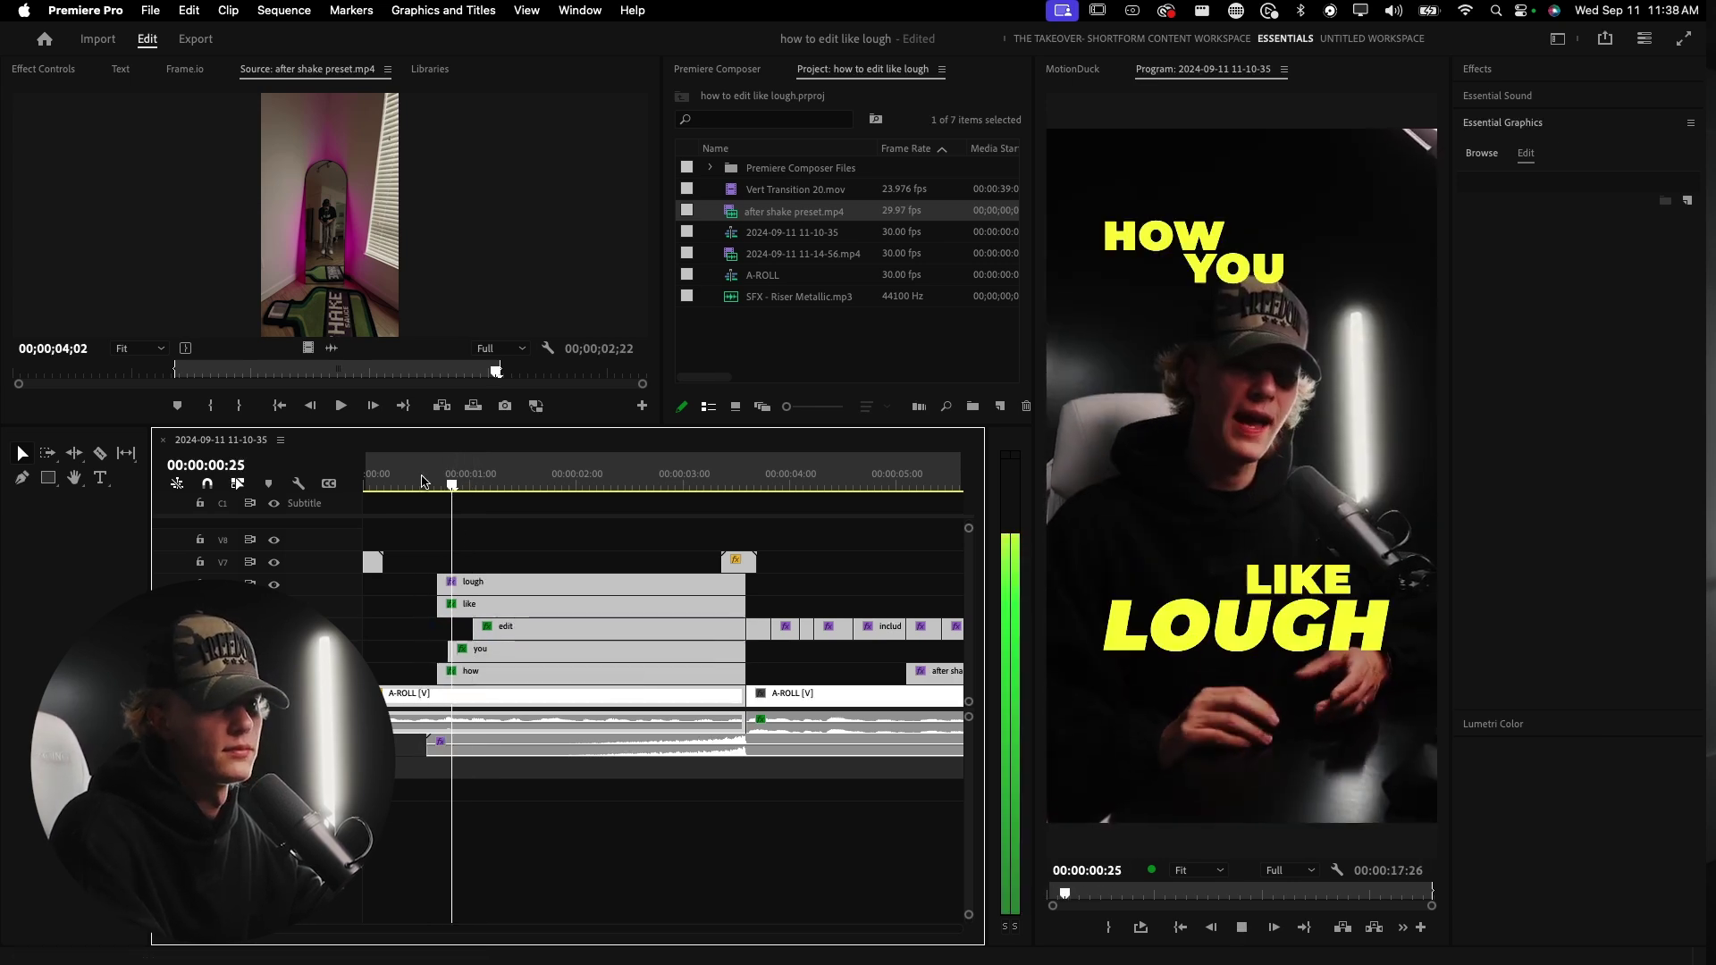
click(411, 479)
key(space)
key(space)
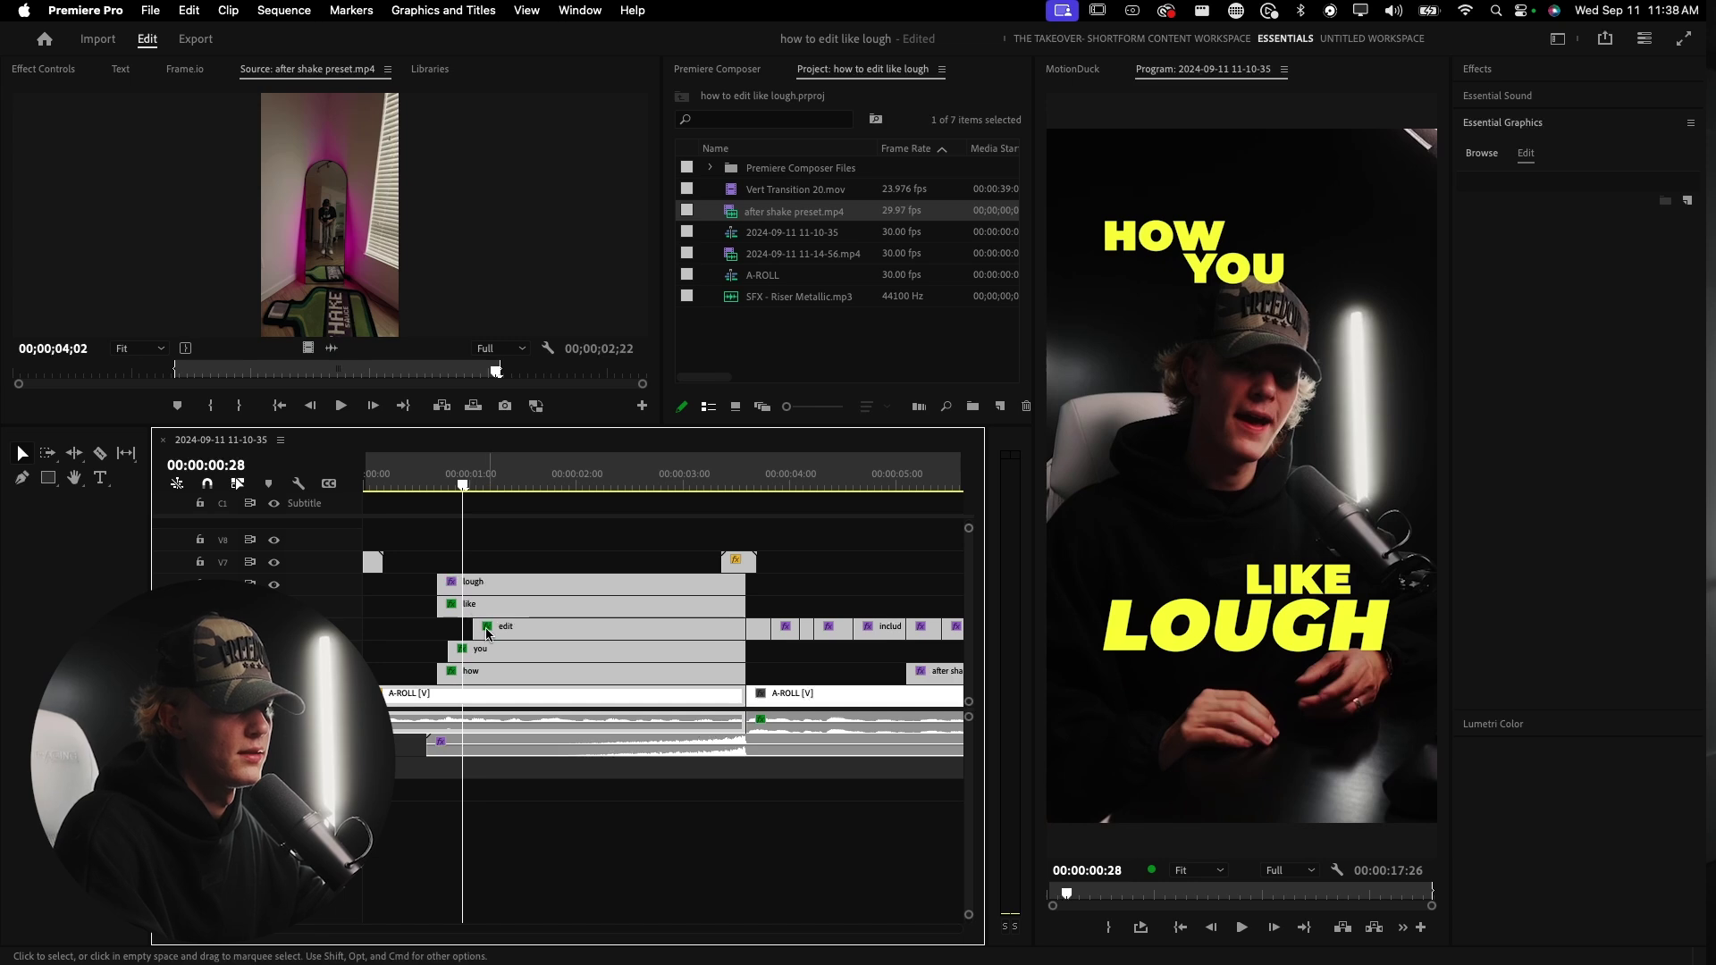
drag(438, 606, 536, 583)
key(space)
key(space)
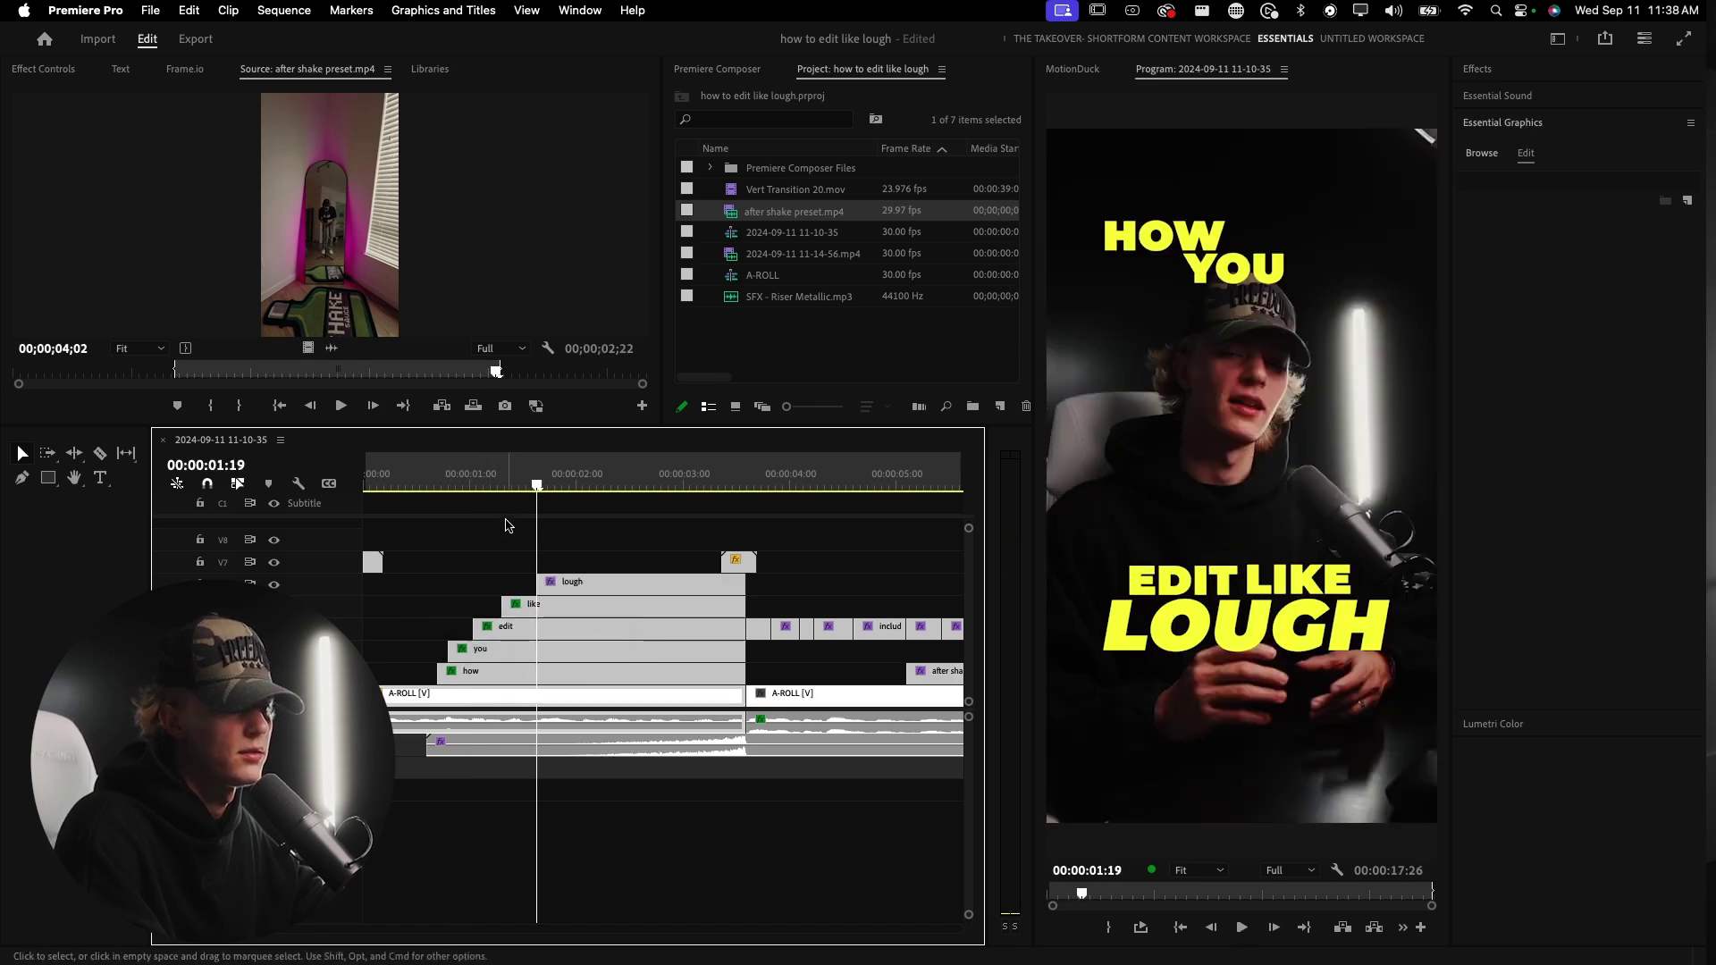
- Play back the intro title to check each word's timing against the speech
click(417, 477)
key(space)
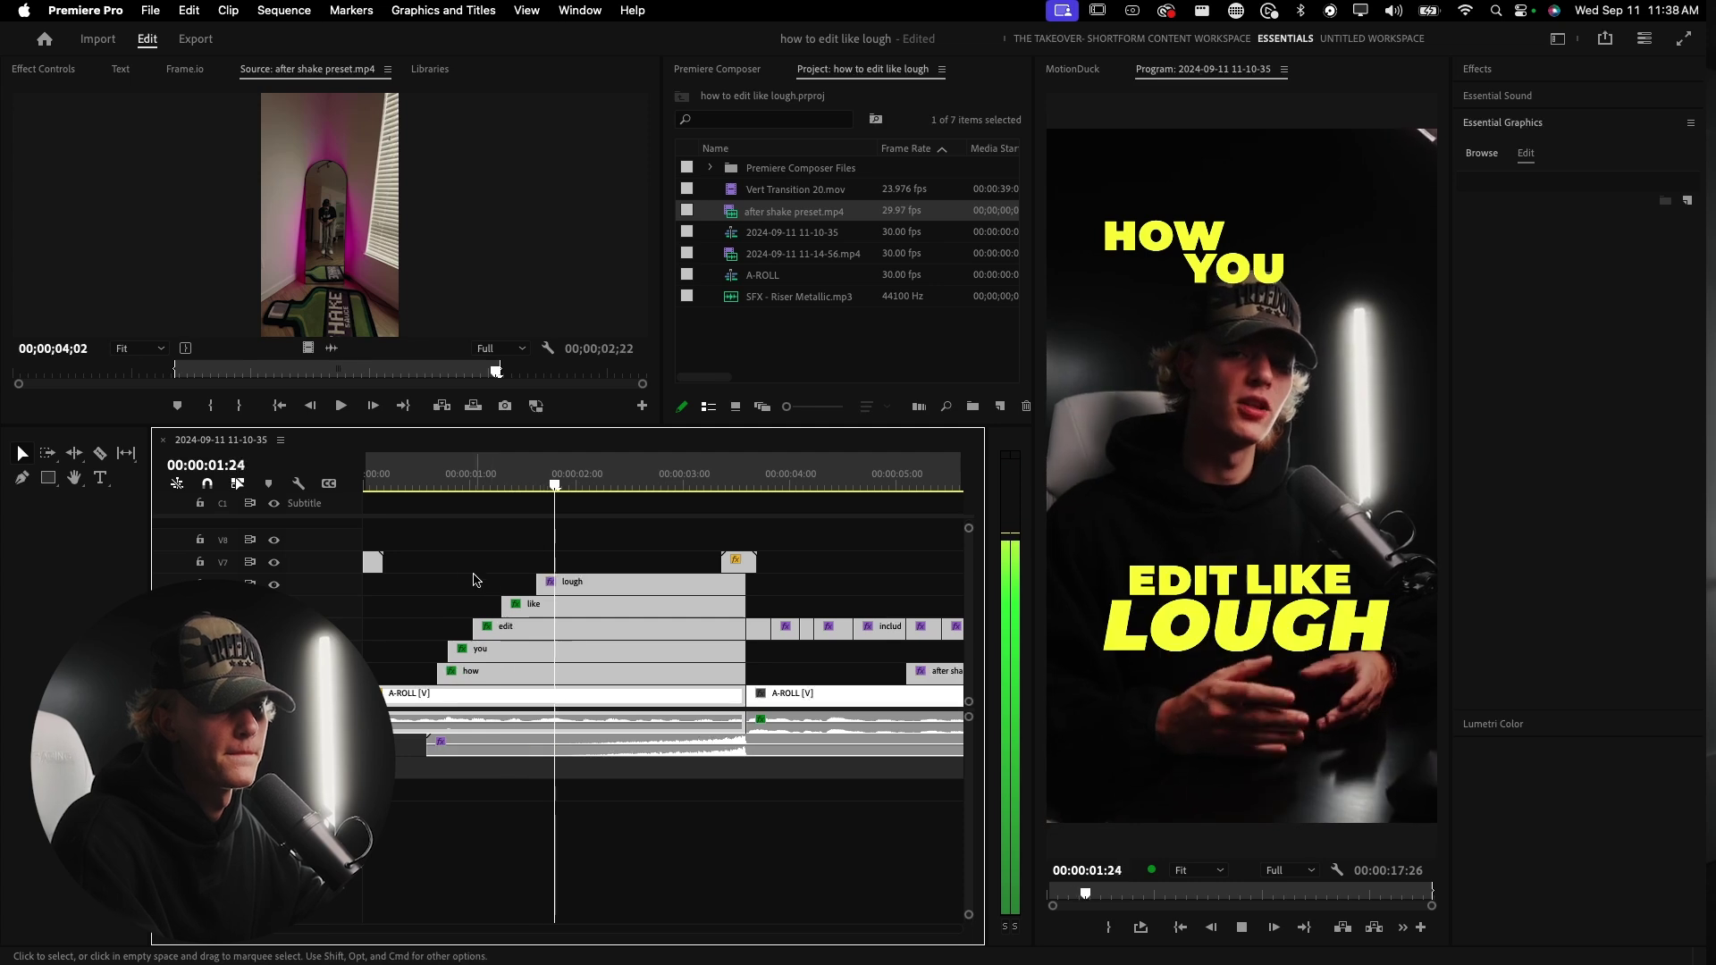
key(space)
click(400, 483)
key(space)
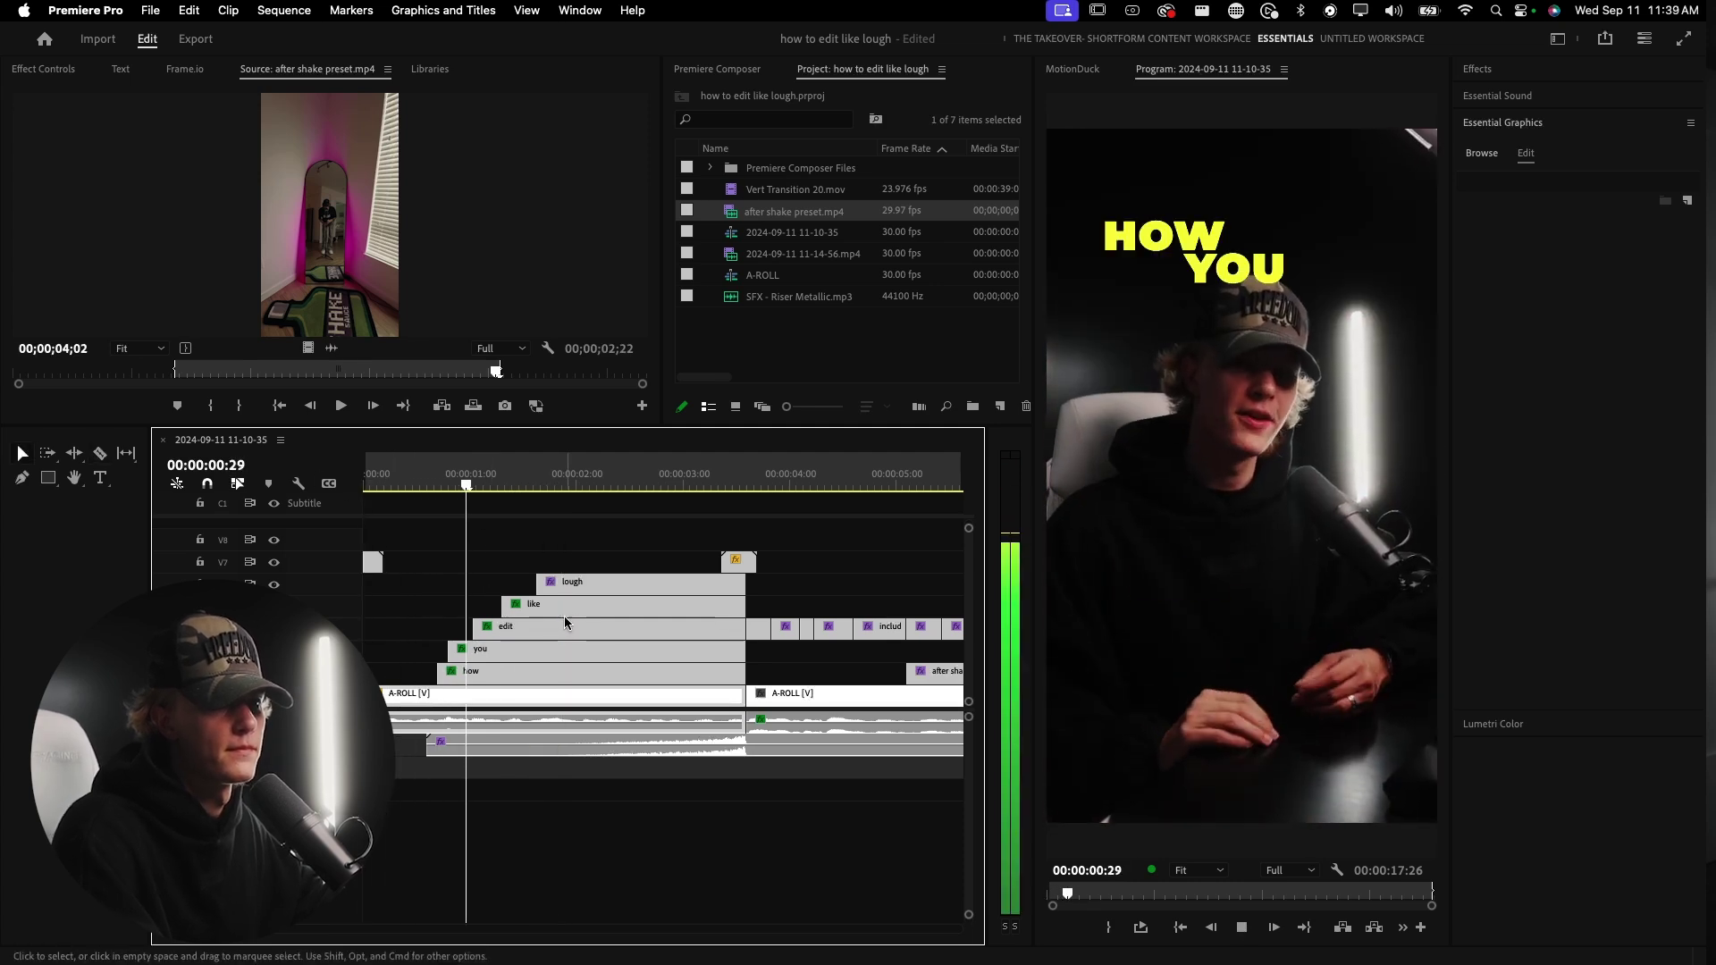
key(space)
- Split the "how", "you", "edit" and "like" title clips at the point where the next word's title starts
click(625, 672)
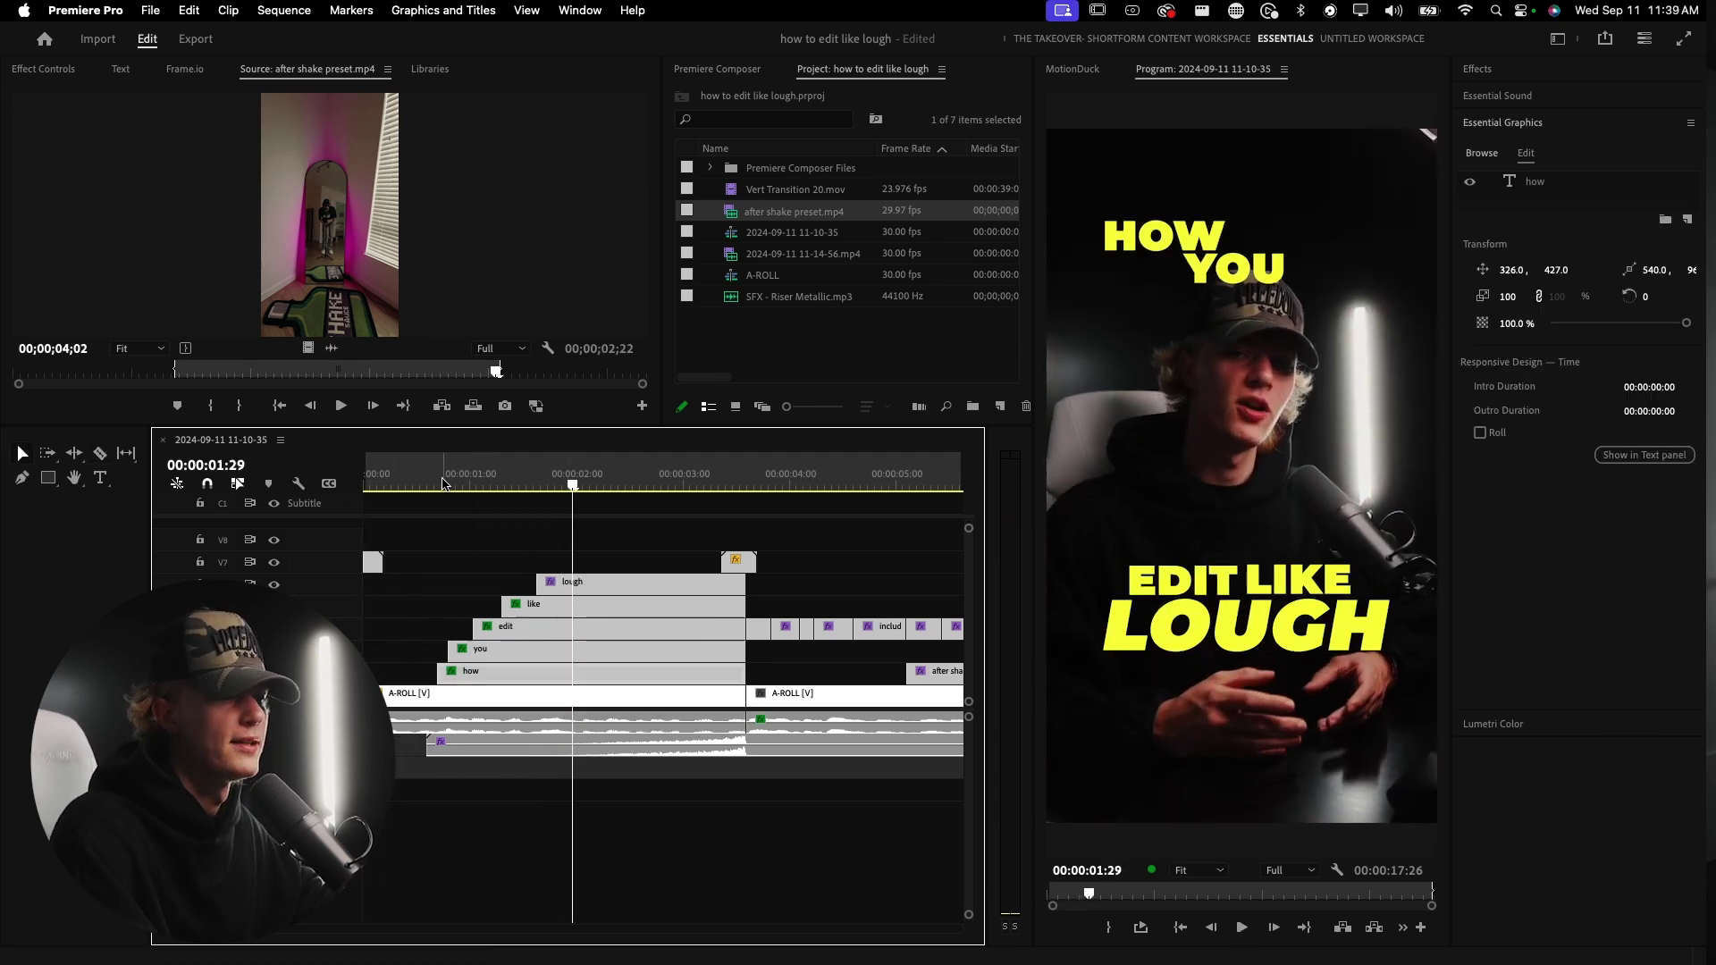
click(442, 482)
key(c)
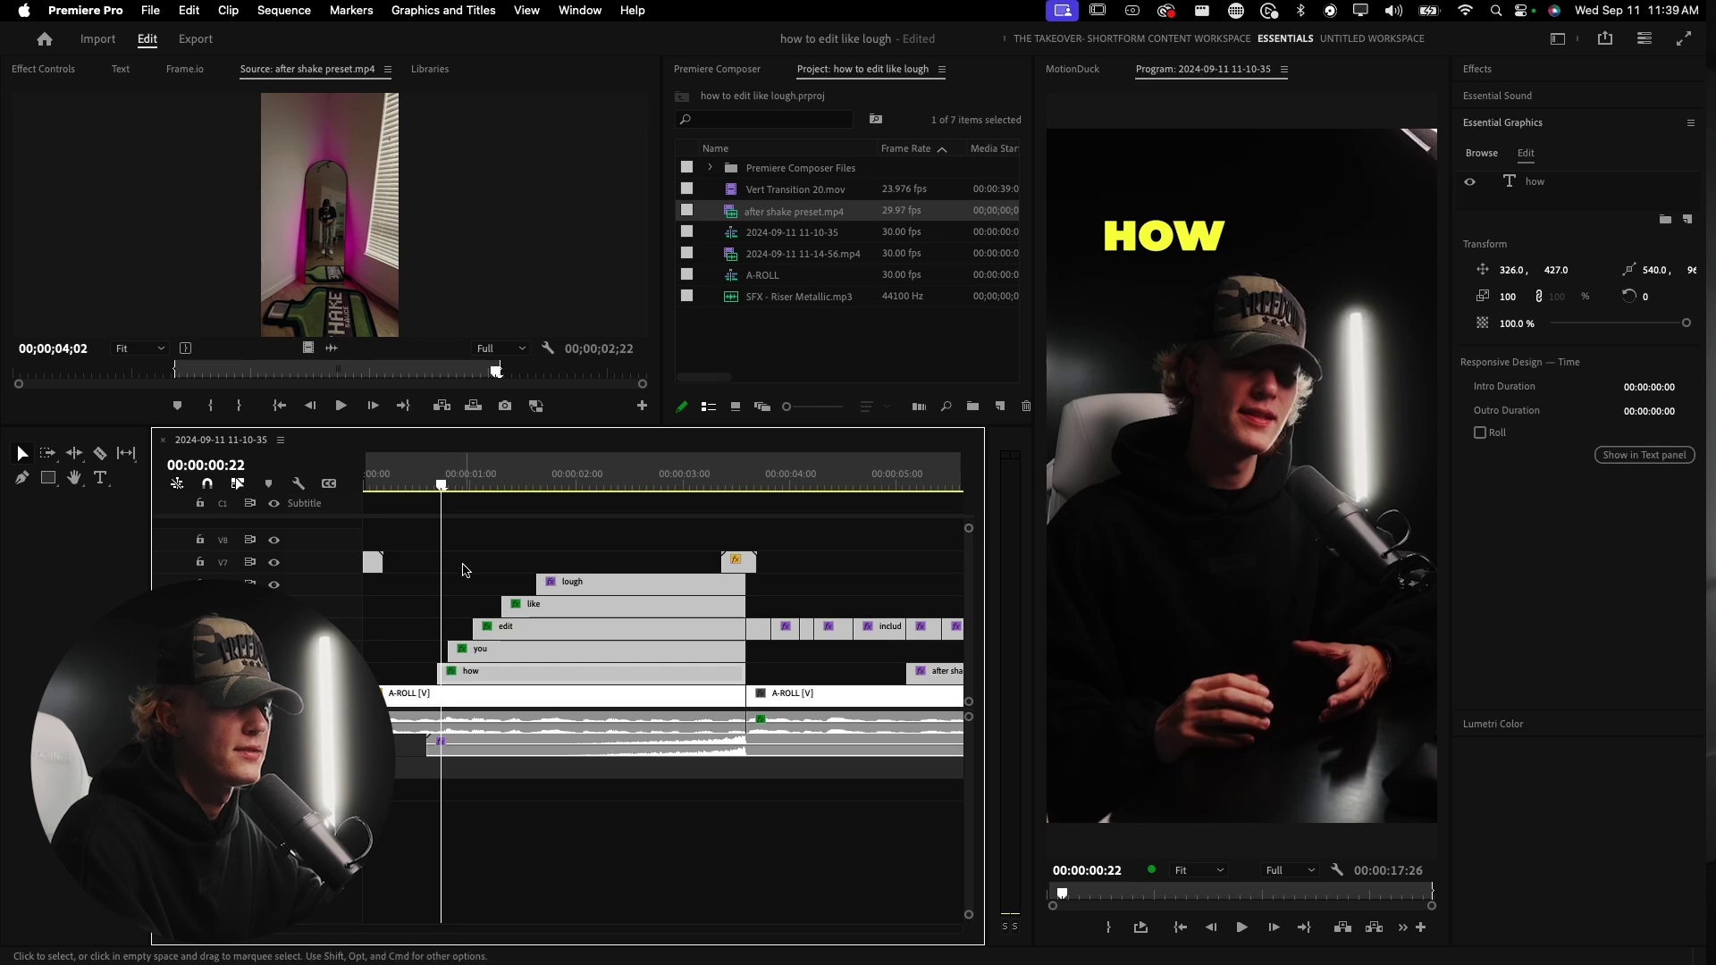
click(455, 672)
click(474, 649)
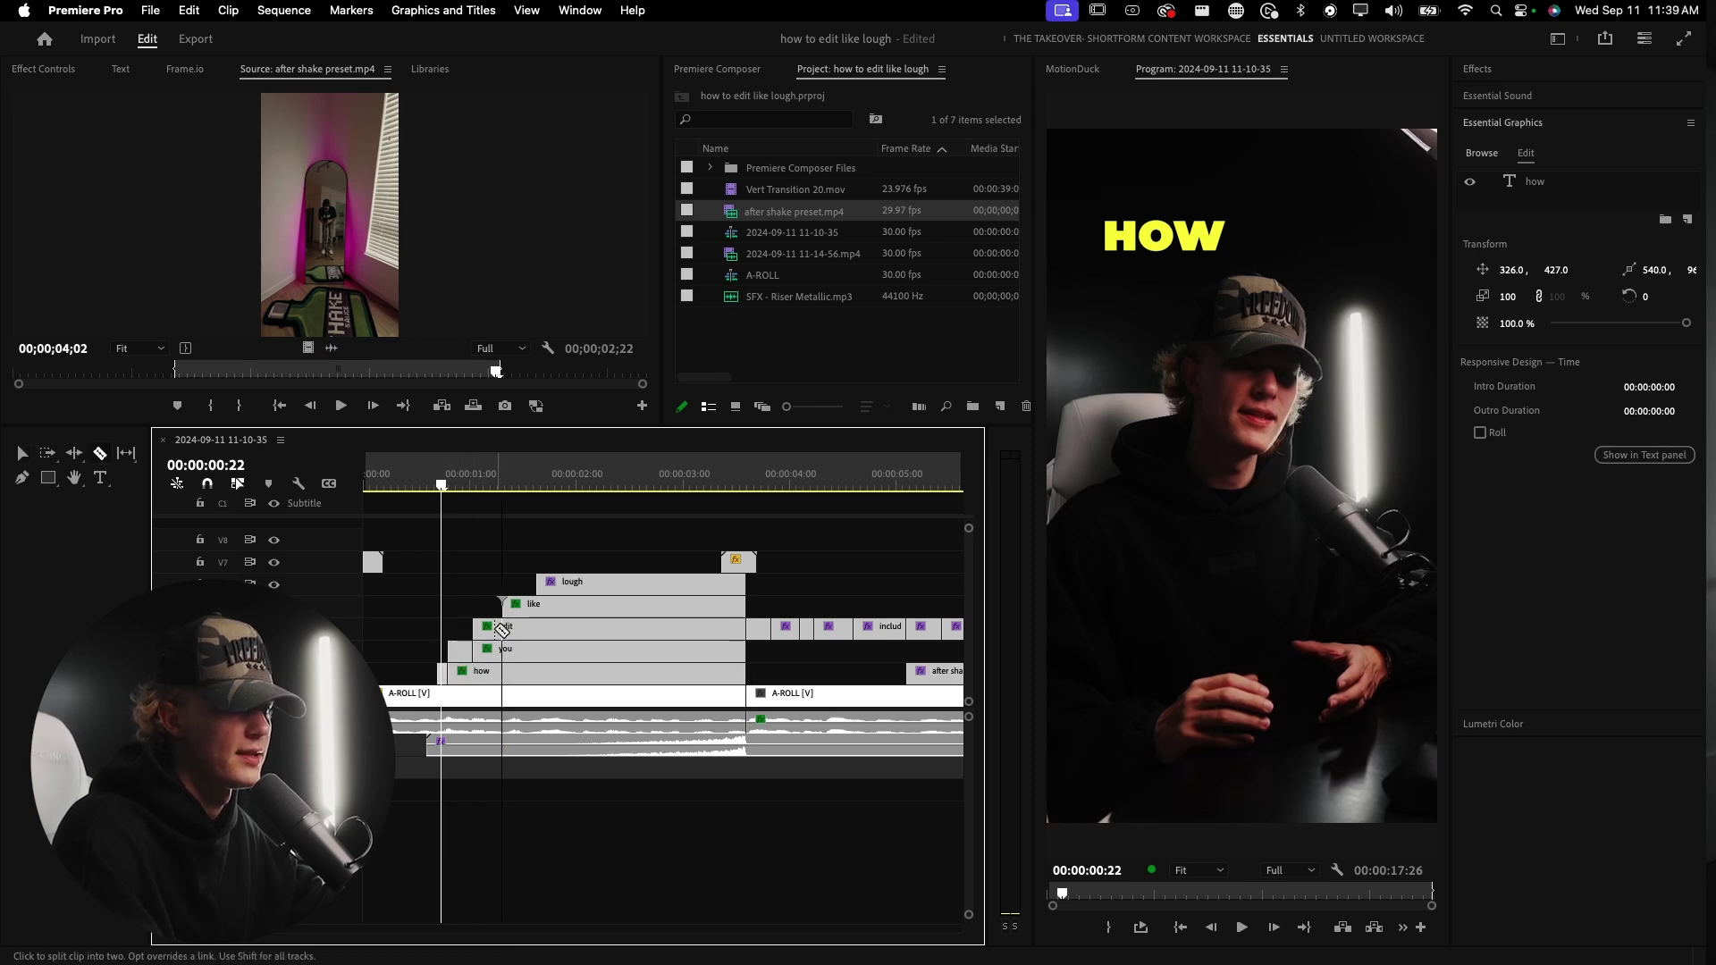
key(v)
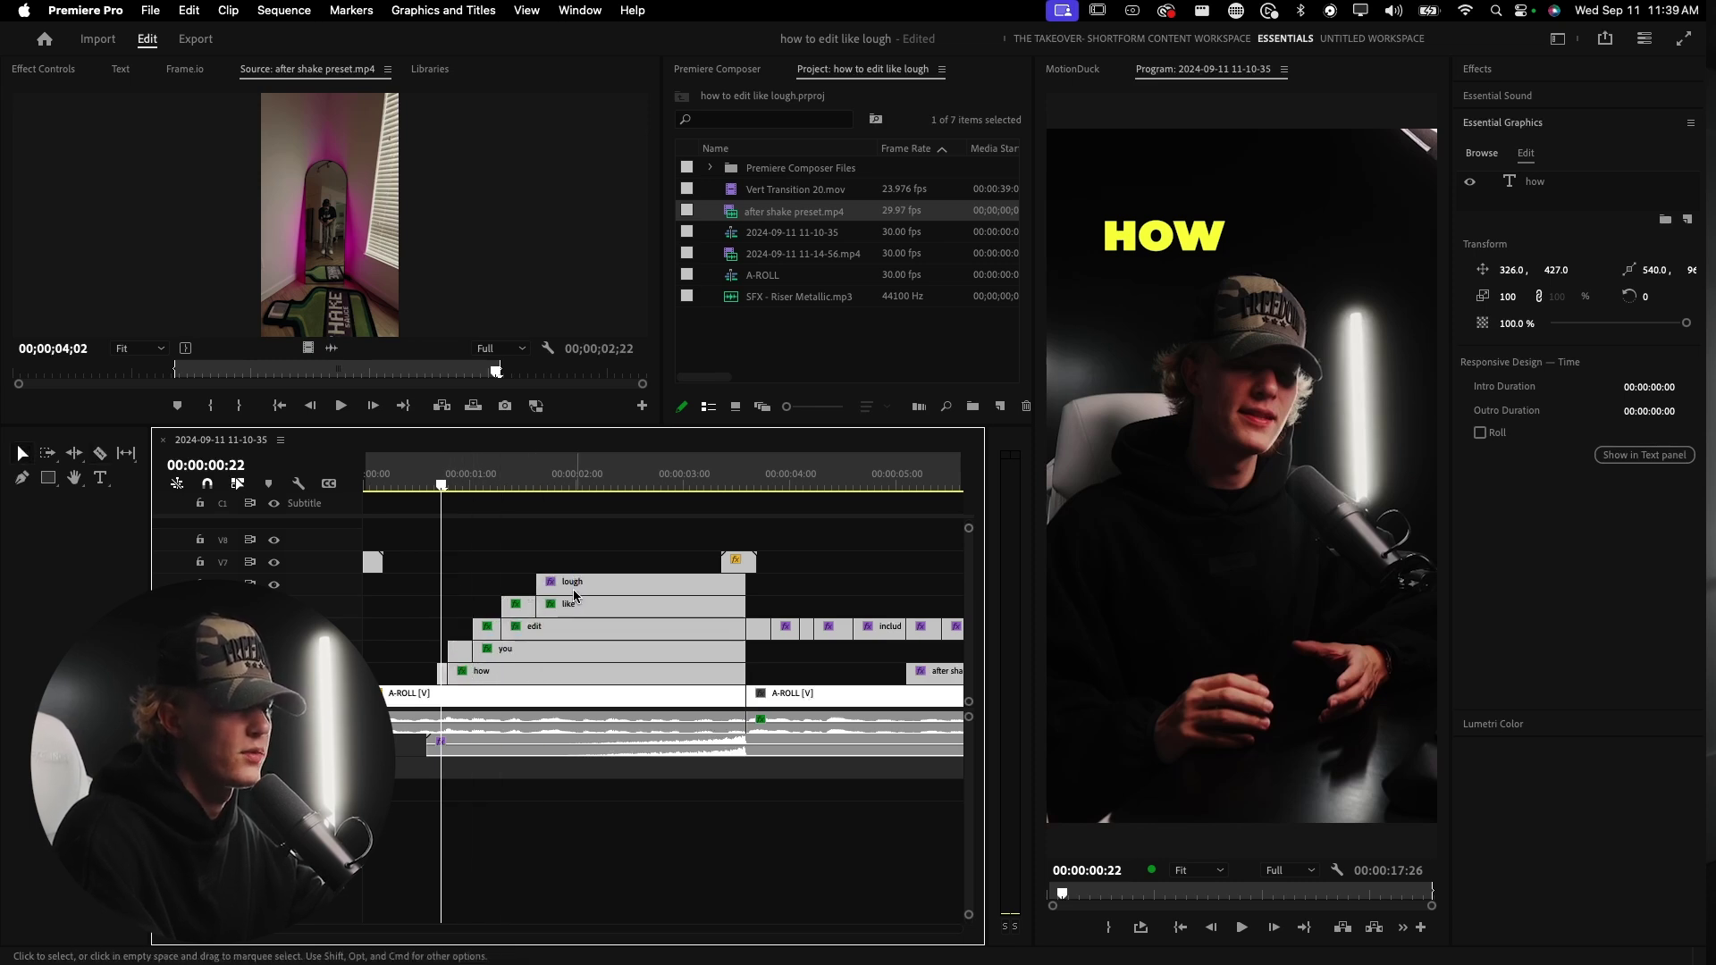
- Change the fill colour of the second "how" title segment to white (FFFFFF)
scroll(441, 673, up, 4)
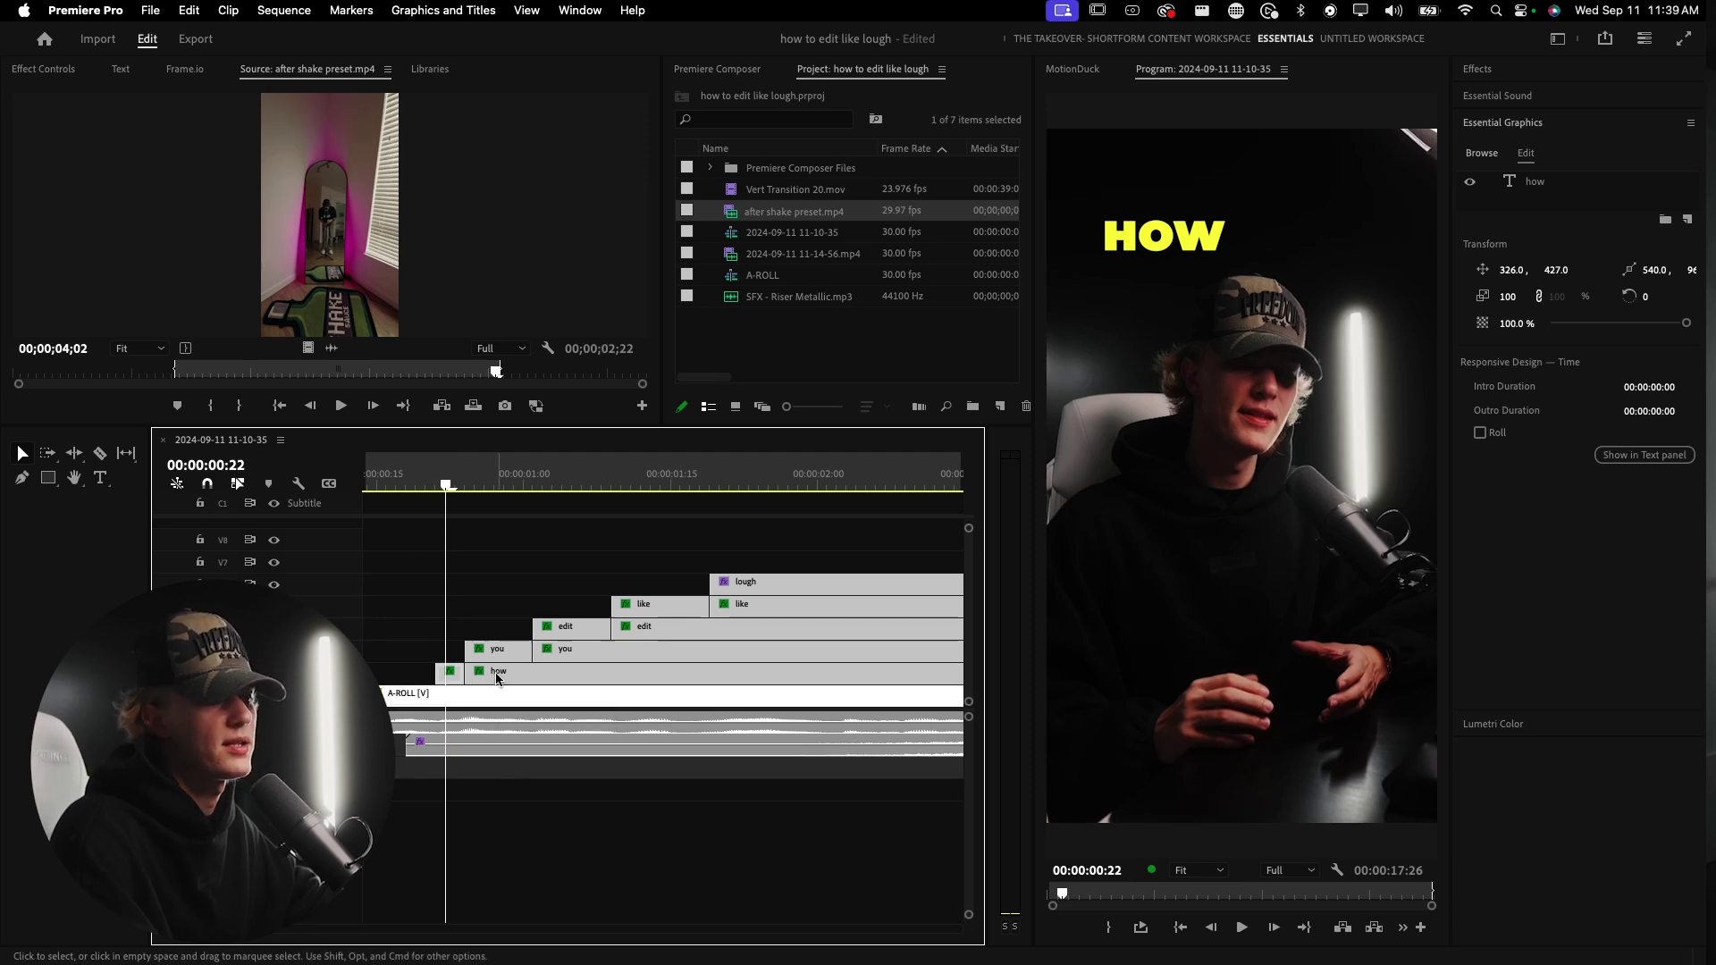
scroll(470, 682, down, 3)
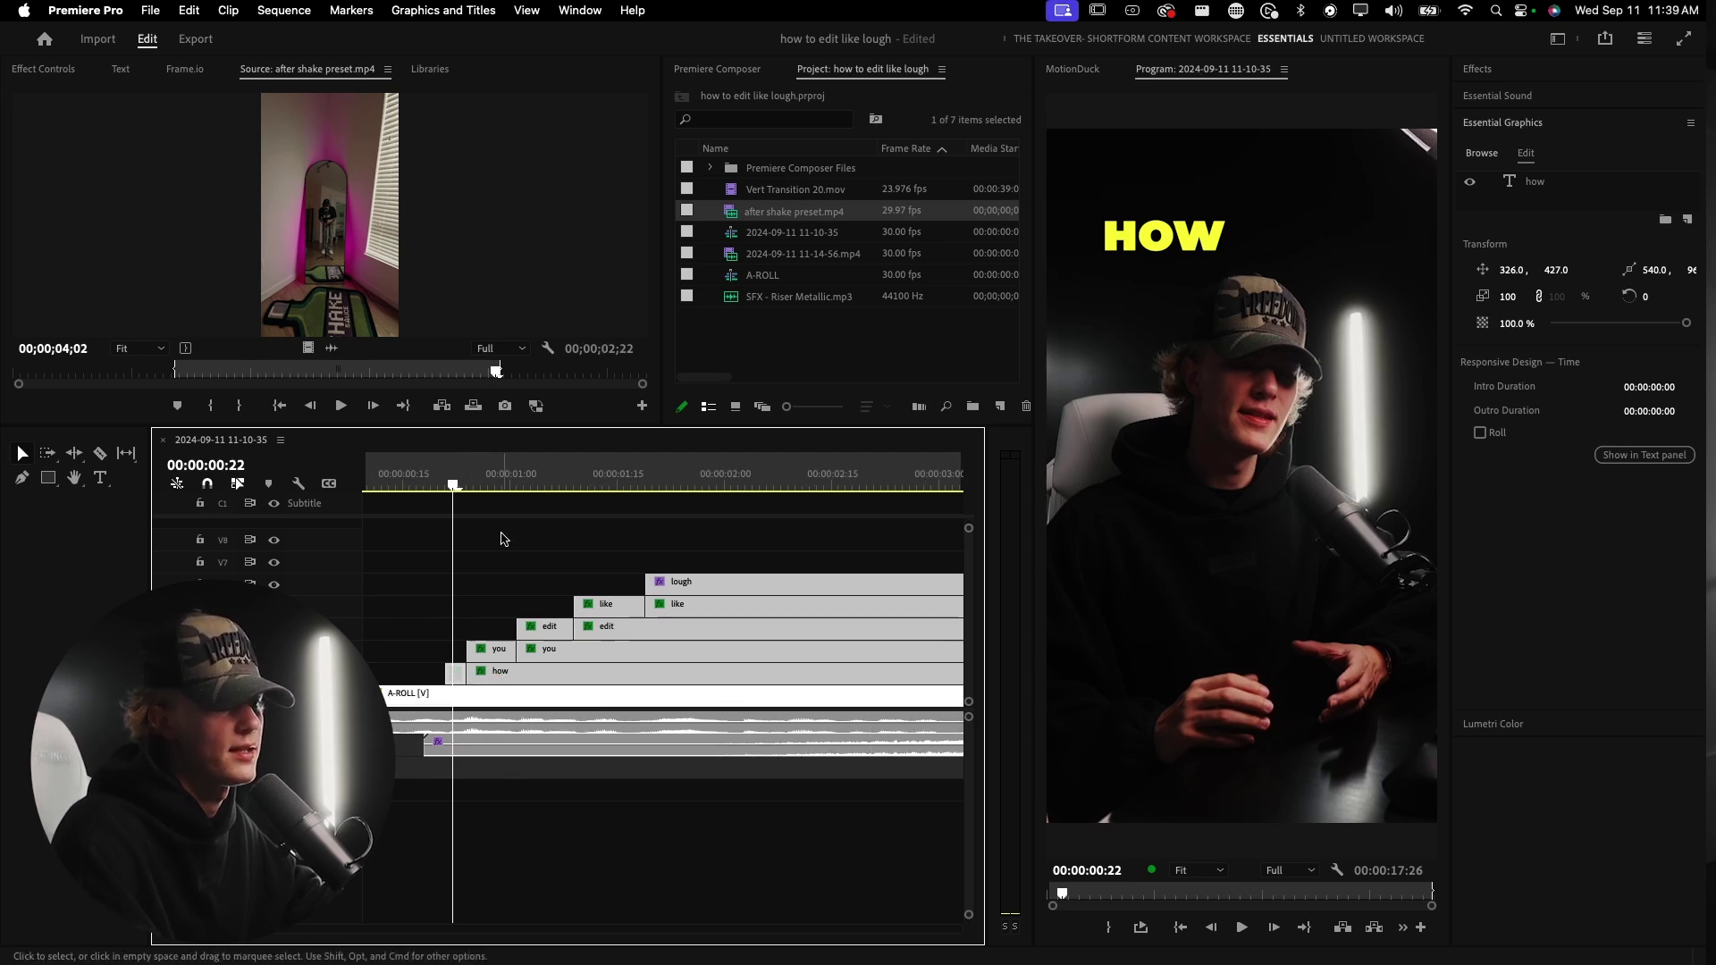
click(489, 485)
click(493, 672)
key(t)
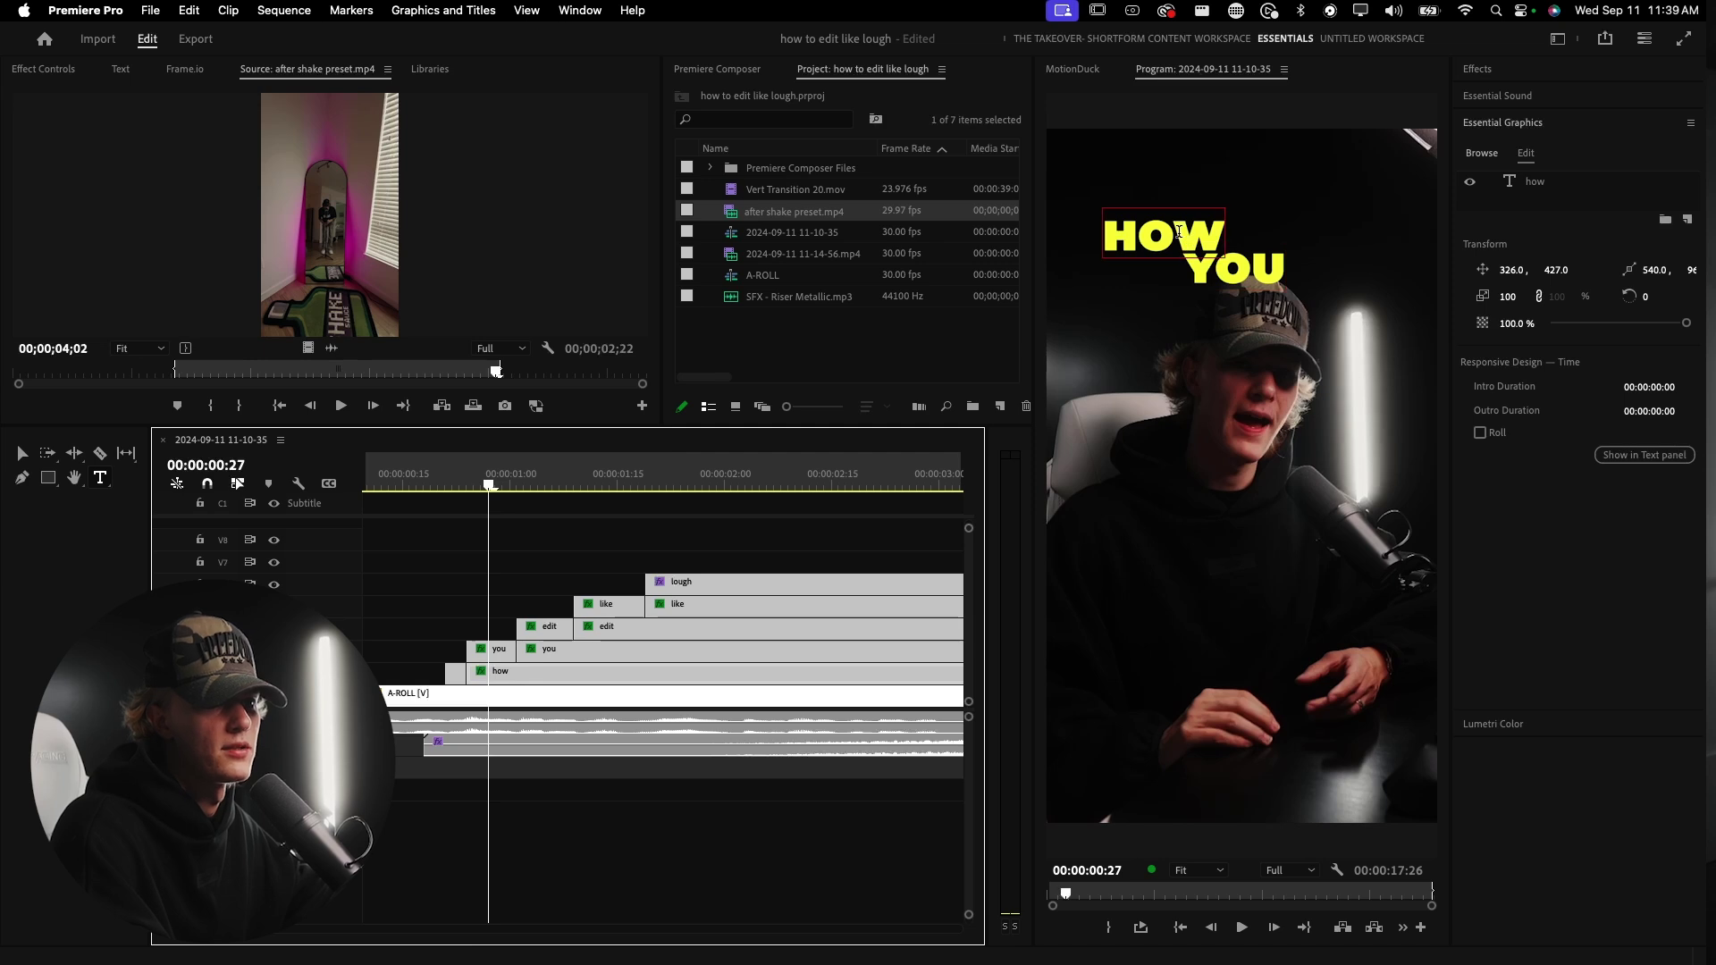
double_click(1178, 232)
click(1510, 771)
click(1010, 466)
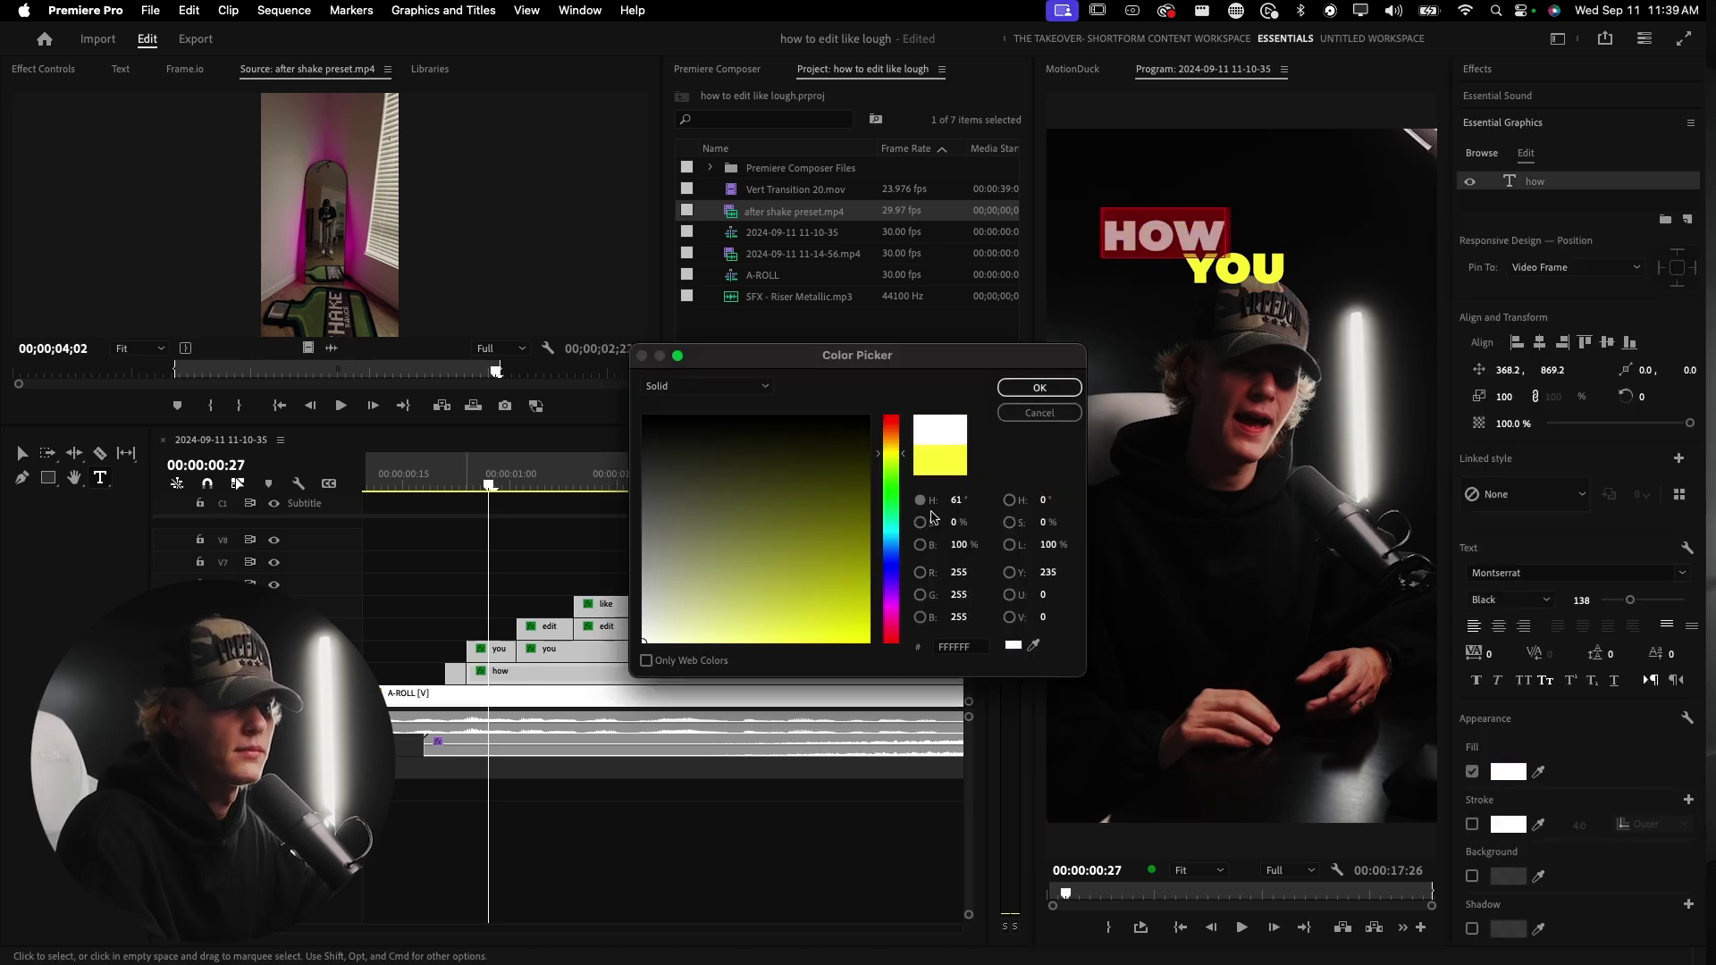
click(1028, 385)
click(524, 591)
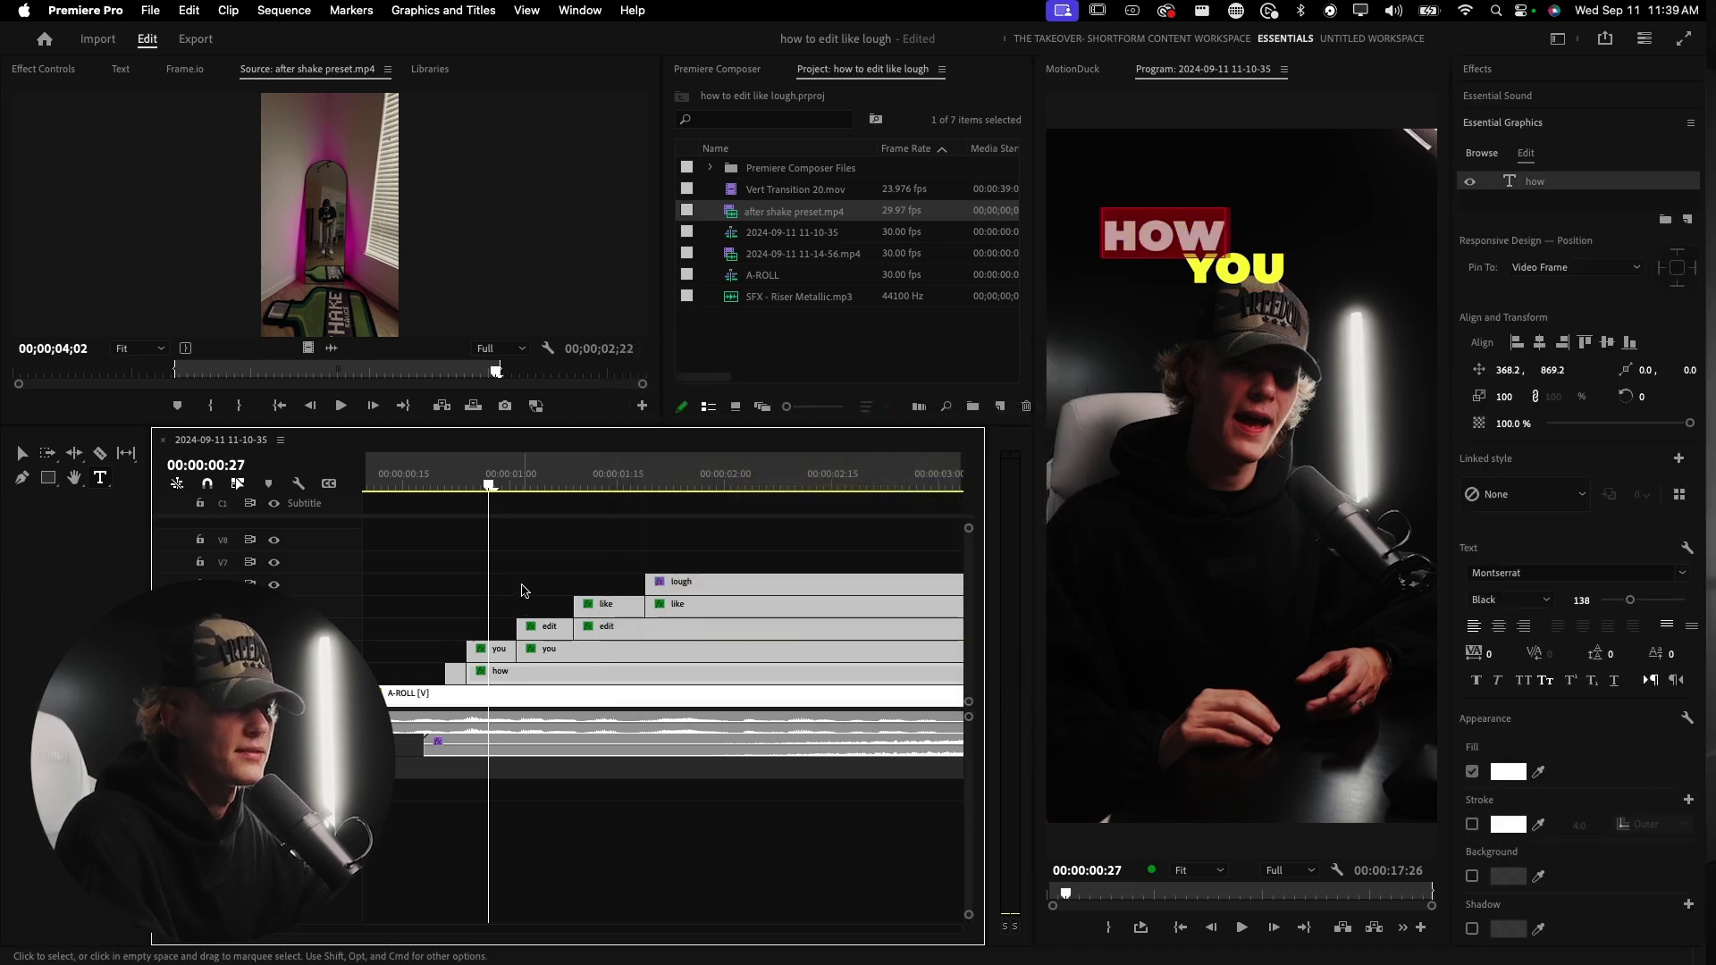
- Change the fill colour of the second "you" title segment to white (FFFFFF)
click(538, 480)
click(546, 650)
double_click(1217, 263)
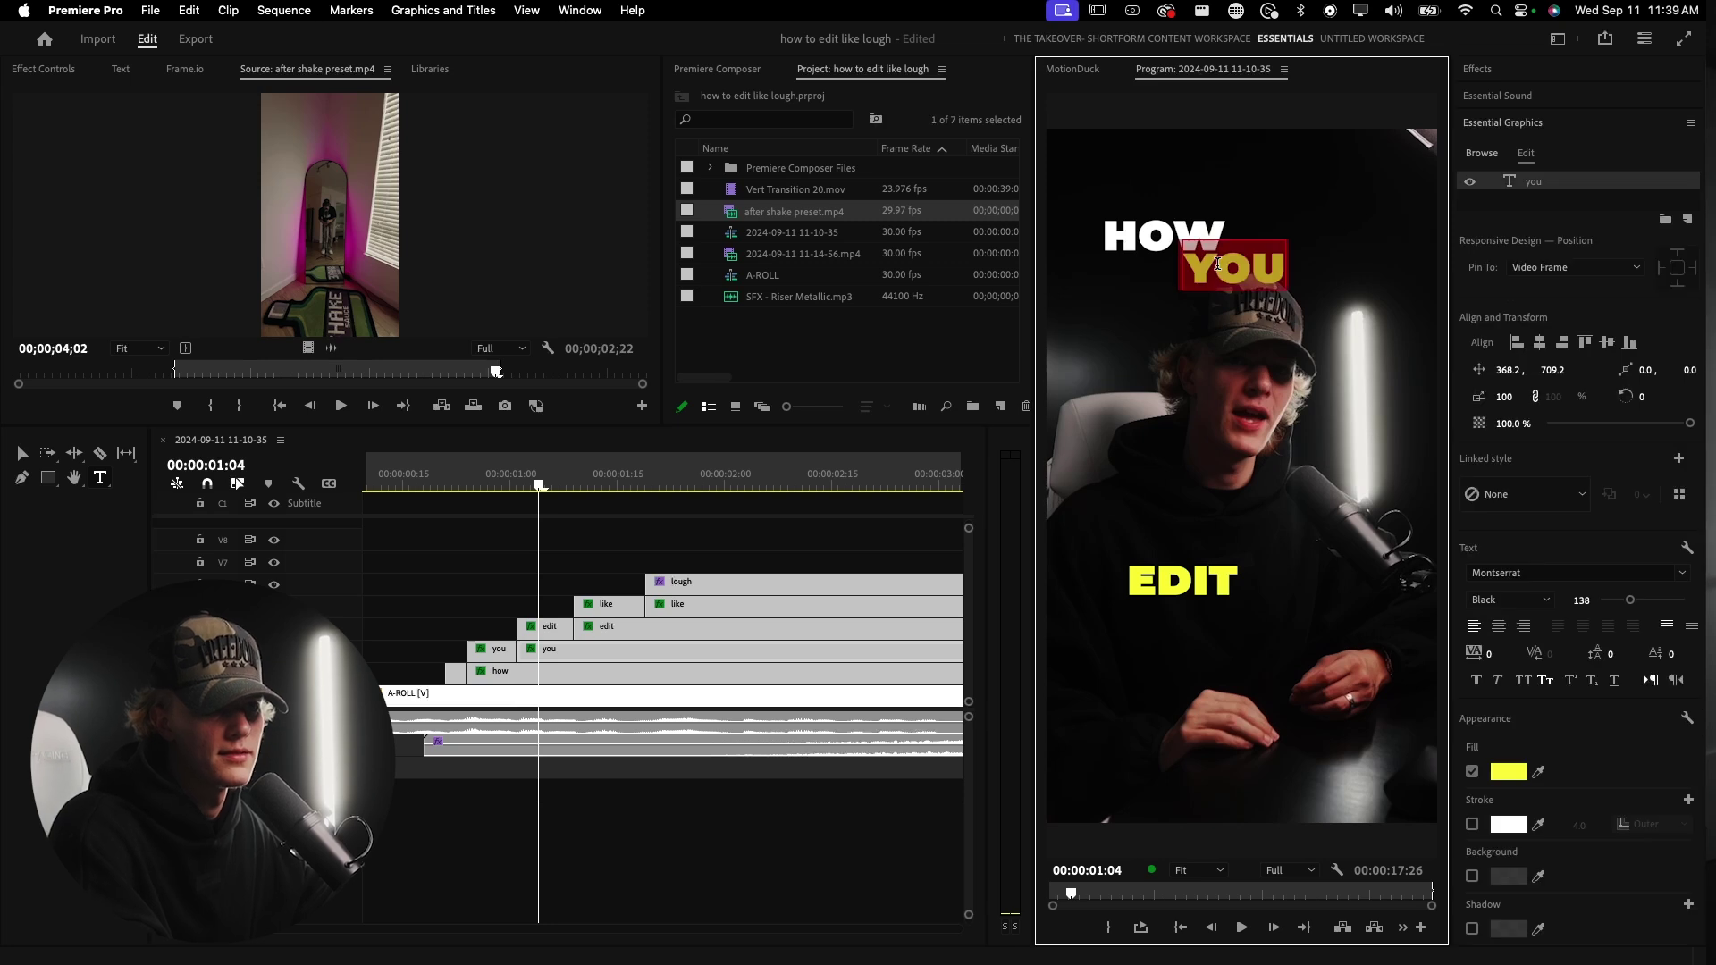
click(1510, 774)
click(974, 435)
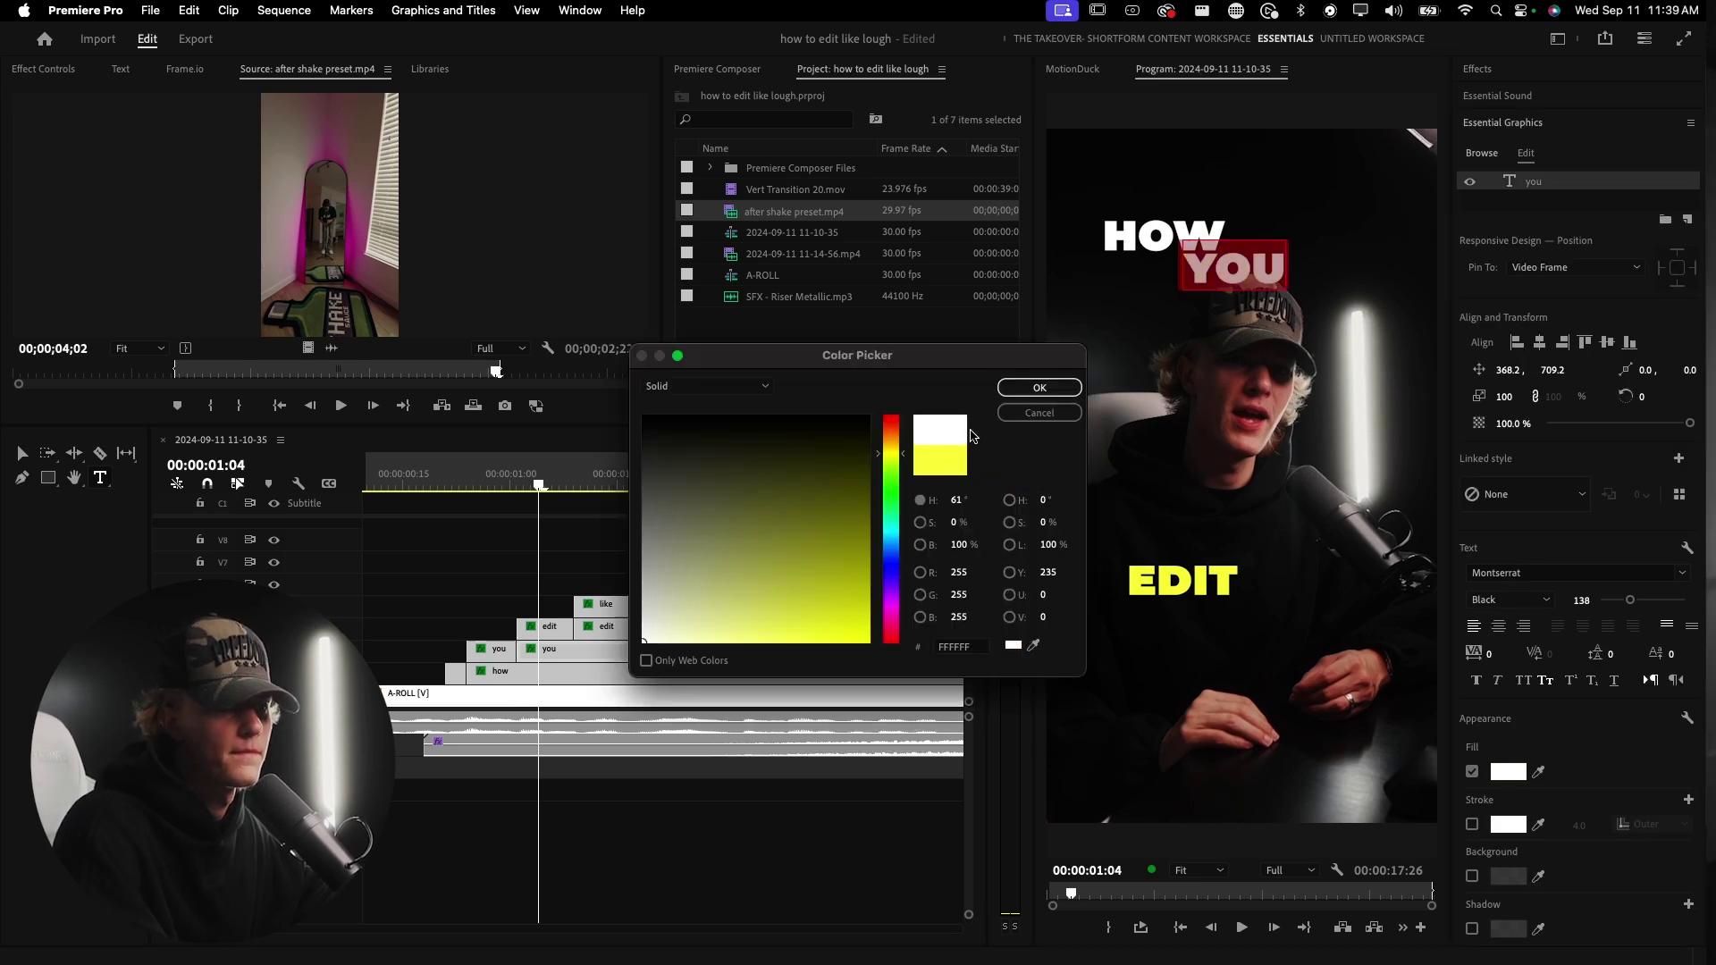
click(1023, 390)
- Change the fill colour of the second "edit" and "like" title segments to white
drag(451, 477, 596, 482)
click(1189, 579)
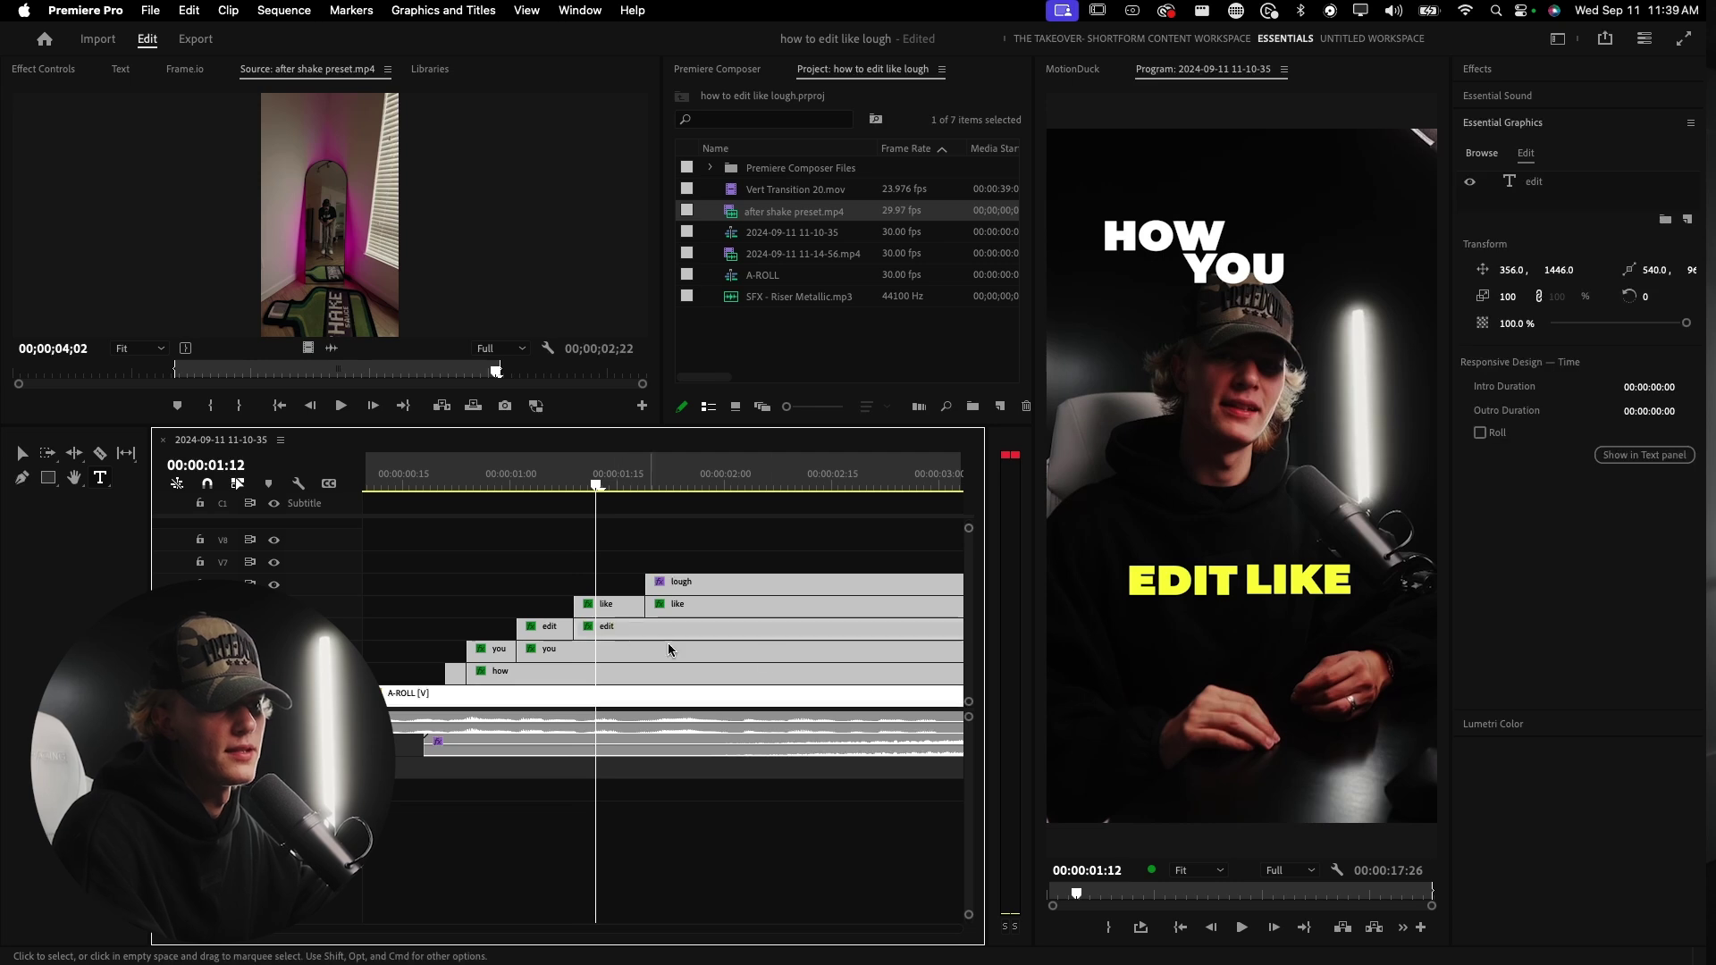
click(1188, 579)
click(1503, 770)
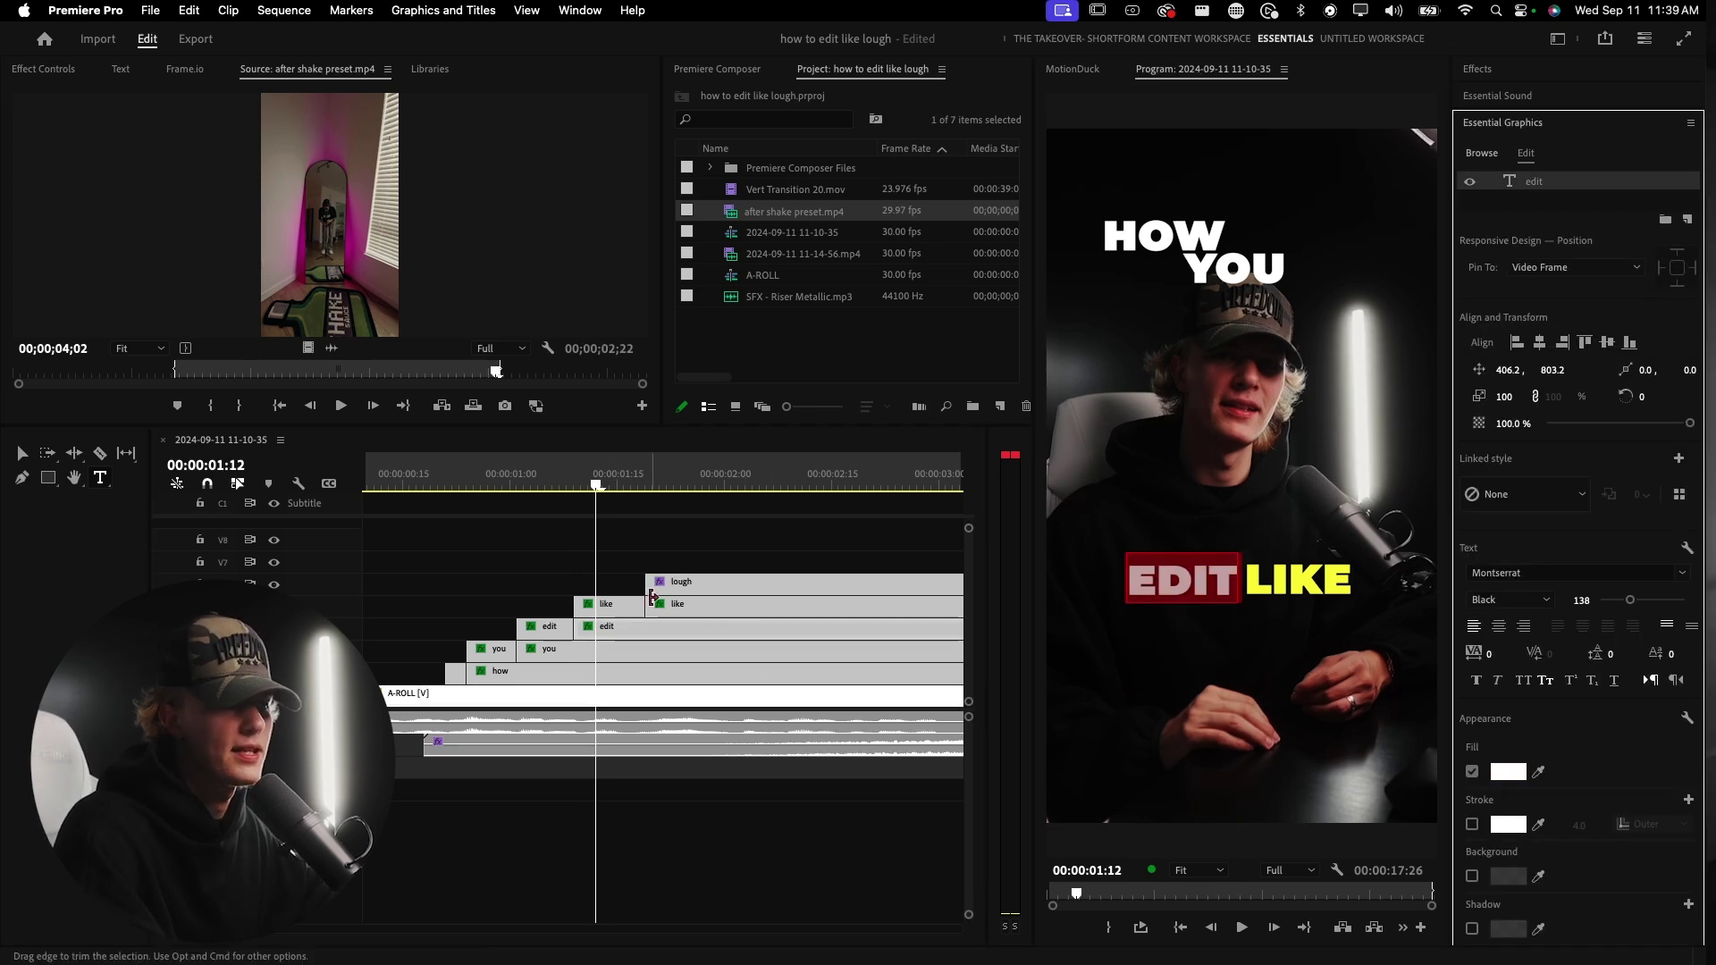
- Play back the intro title to check how each word's colour changes with the speech
drag(655, 479, 386, 485)
key(space)
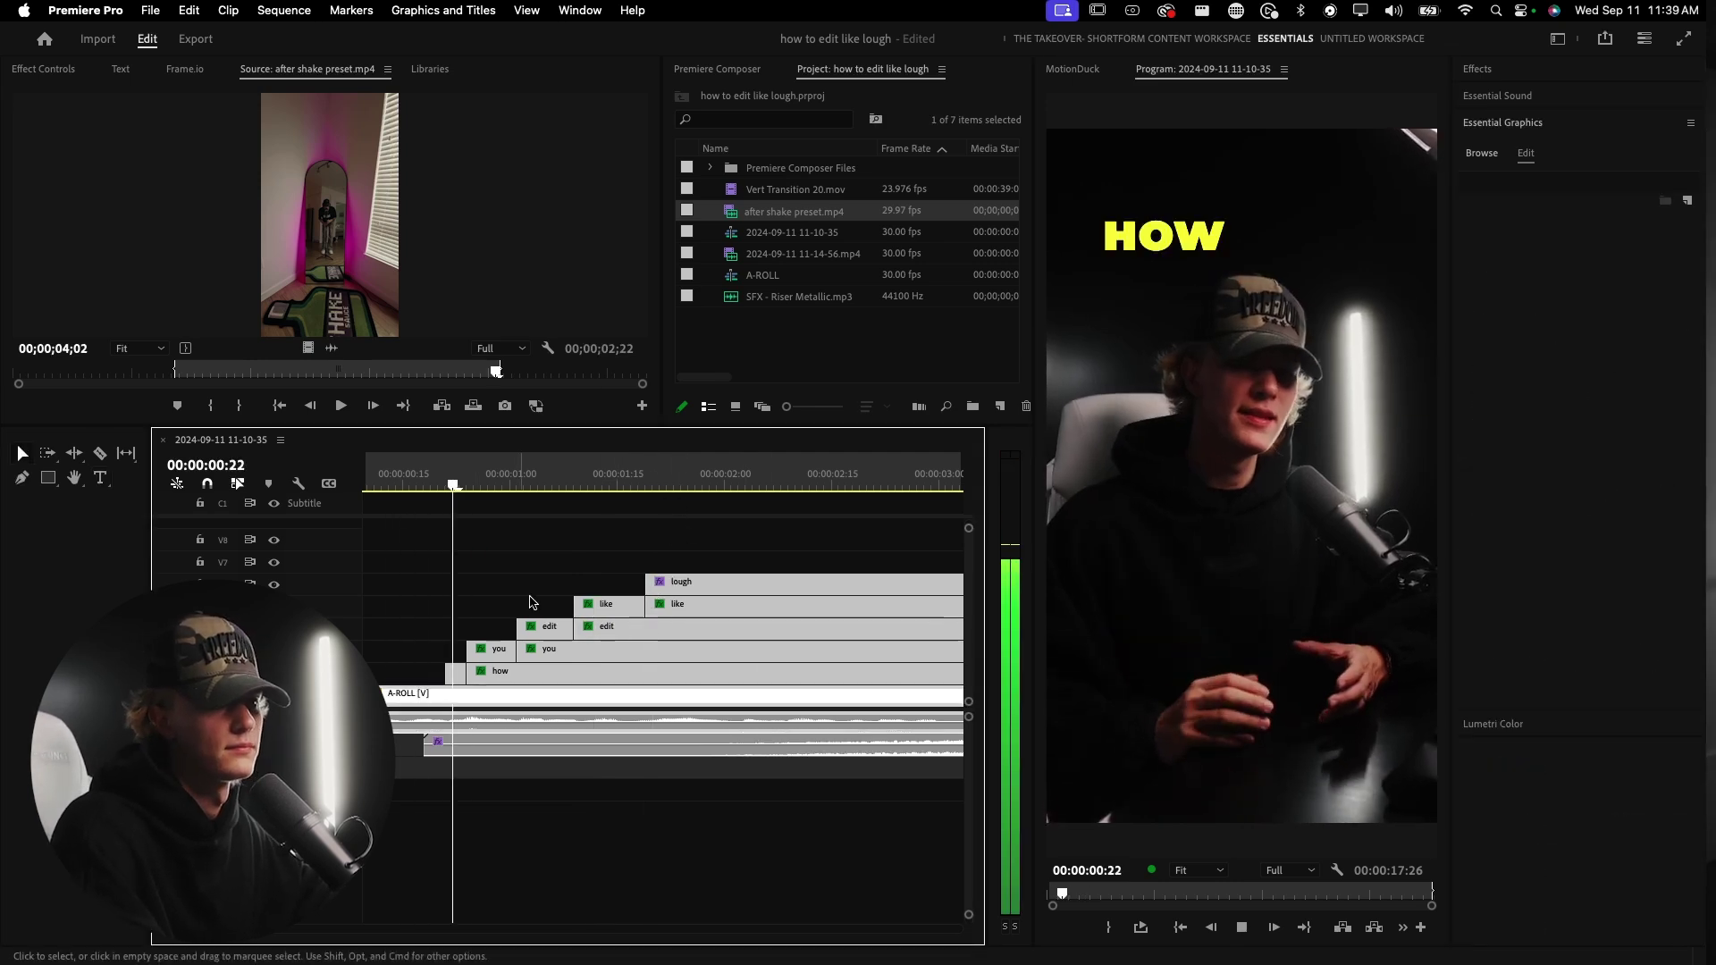
key(minus)
- Split the A-ROLL at the first title's start and duplicate the segment beneath the titles onto a track above them
drag(547, 483, 395, 484)
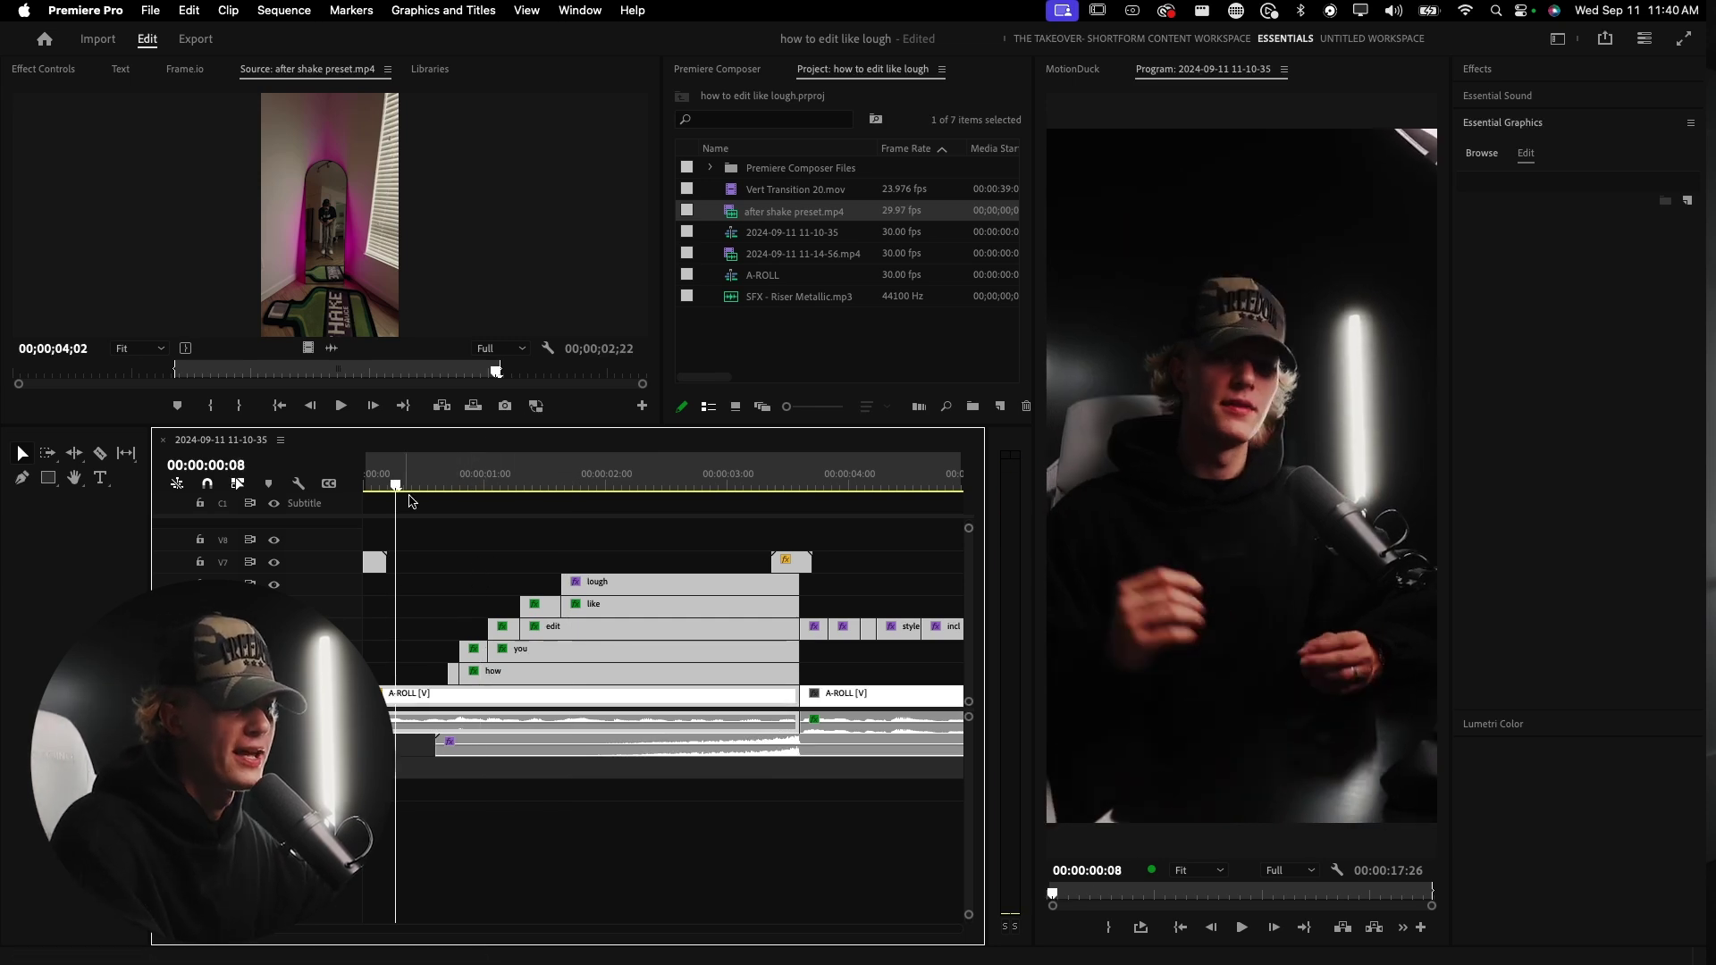
drag(431, 581, 751, 681)
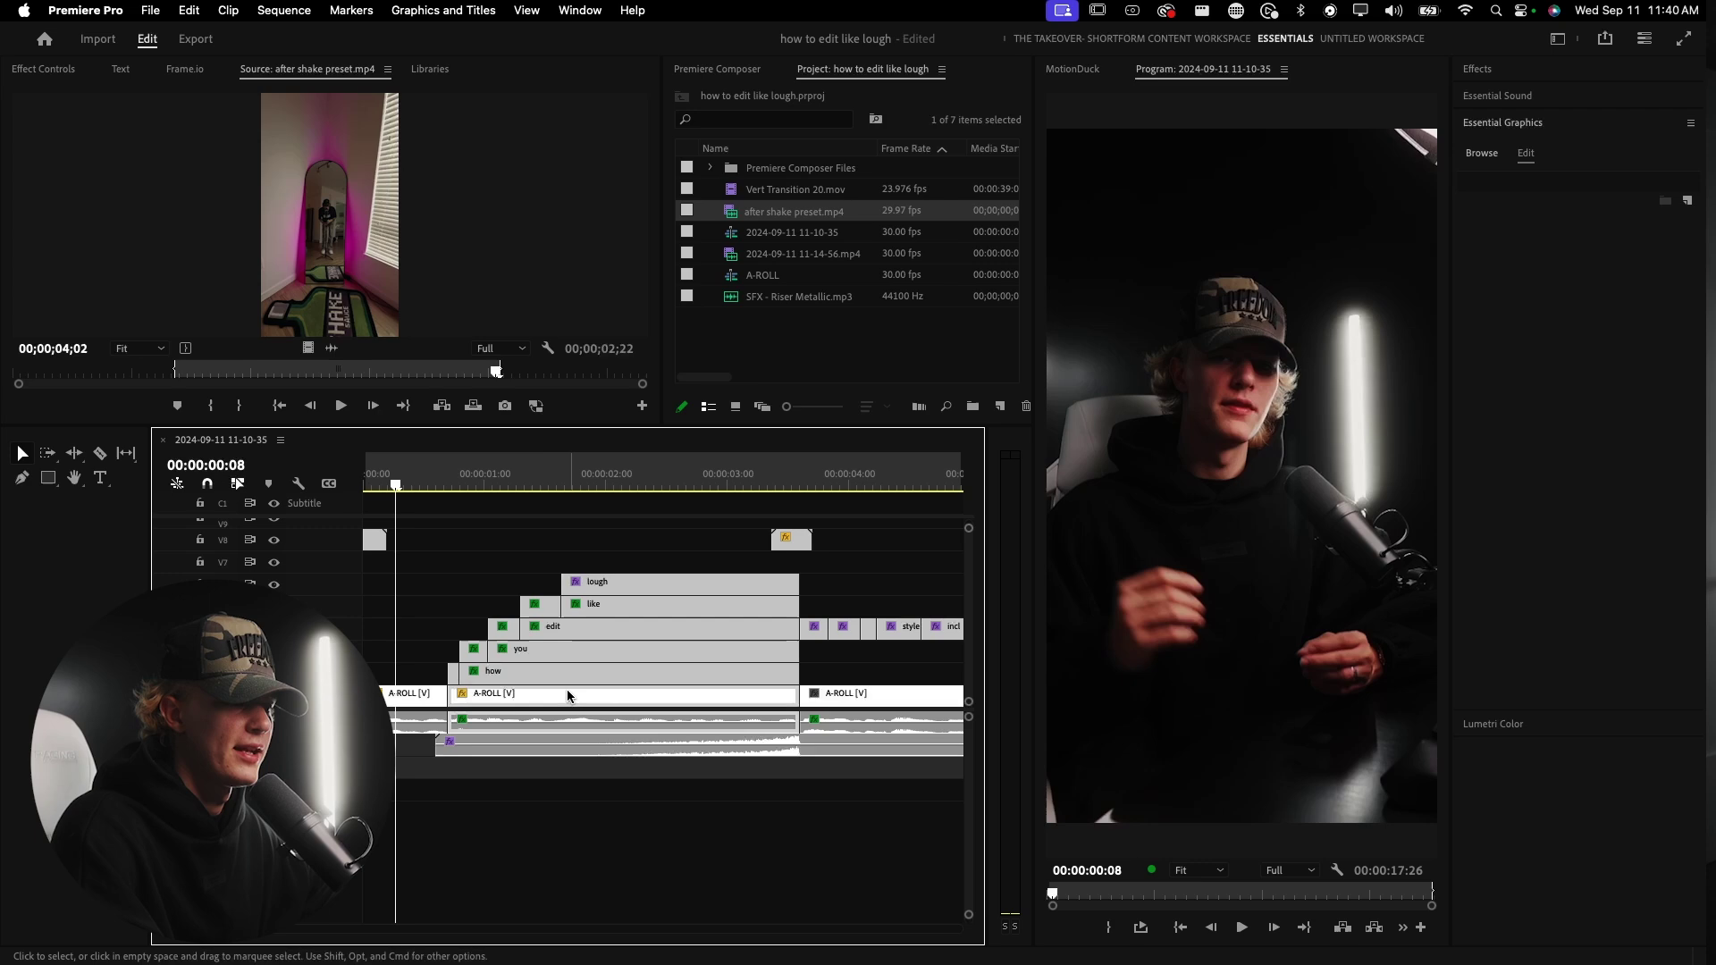
drag(566, 689, 588, 567)
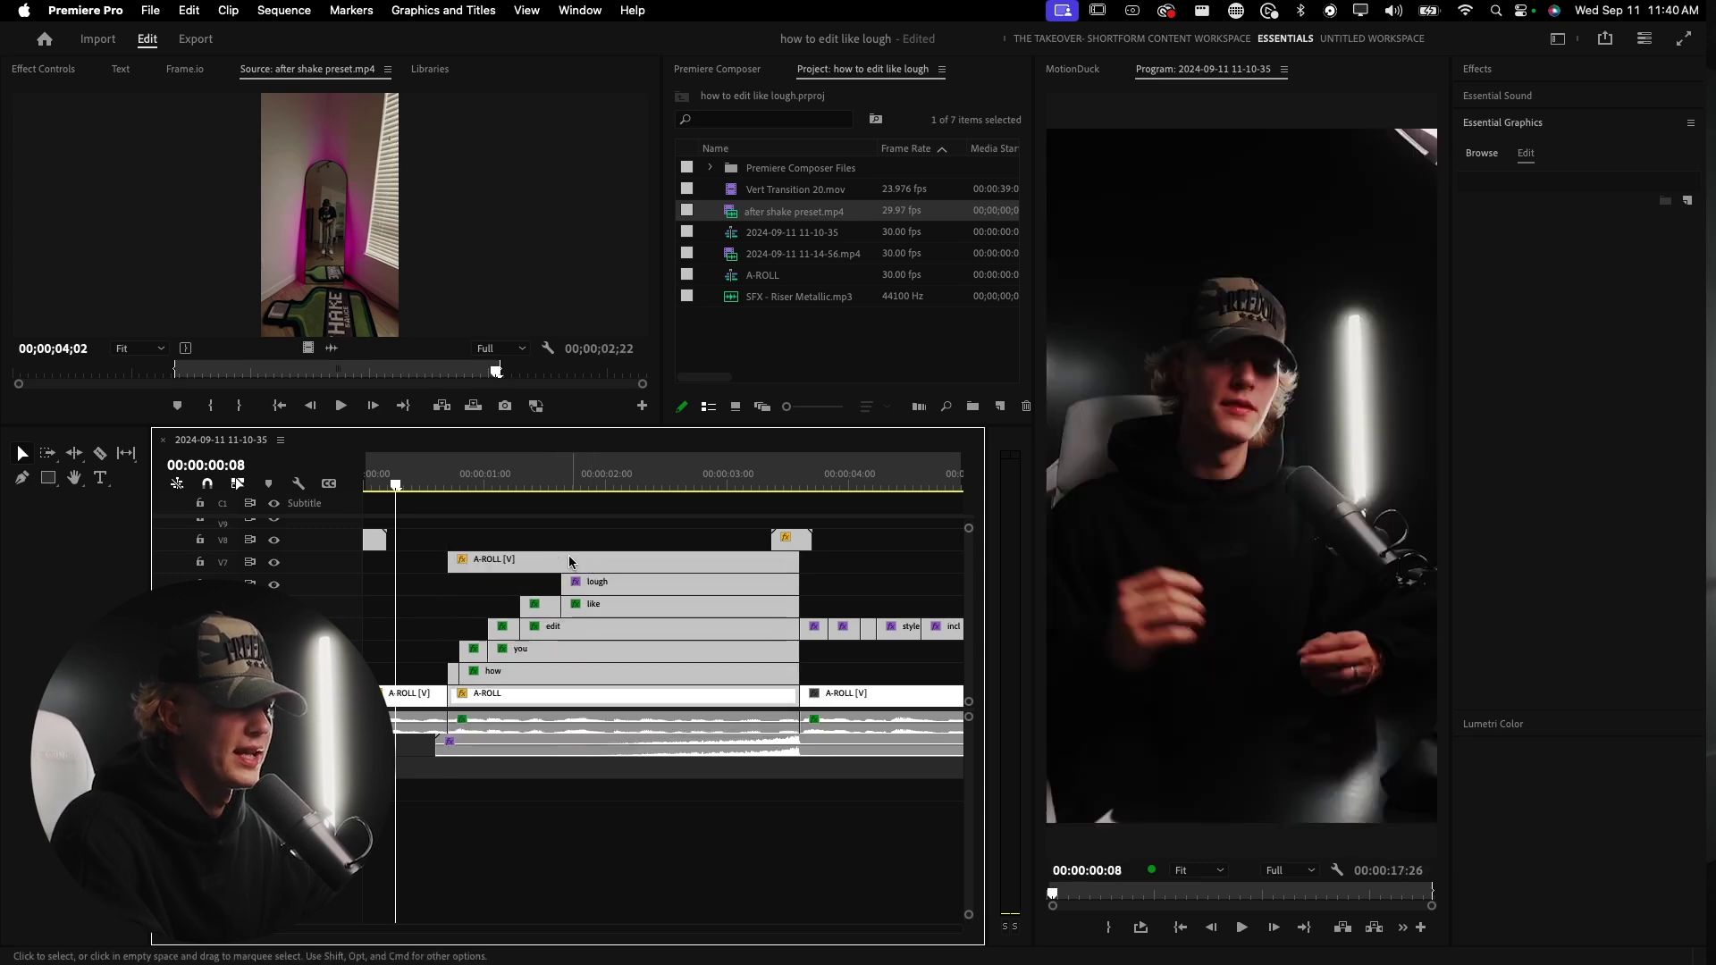
- Find the Keyper effect and apply it to the A-ROLL copy above the titles
click(553, 487)
click(1524, 73)
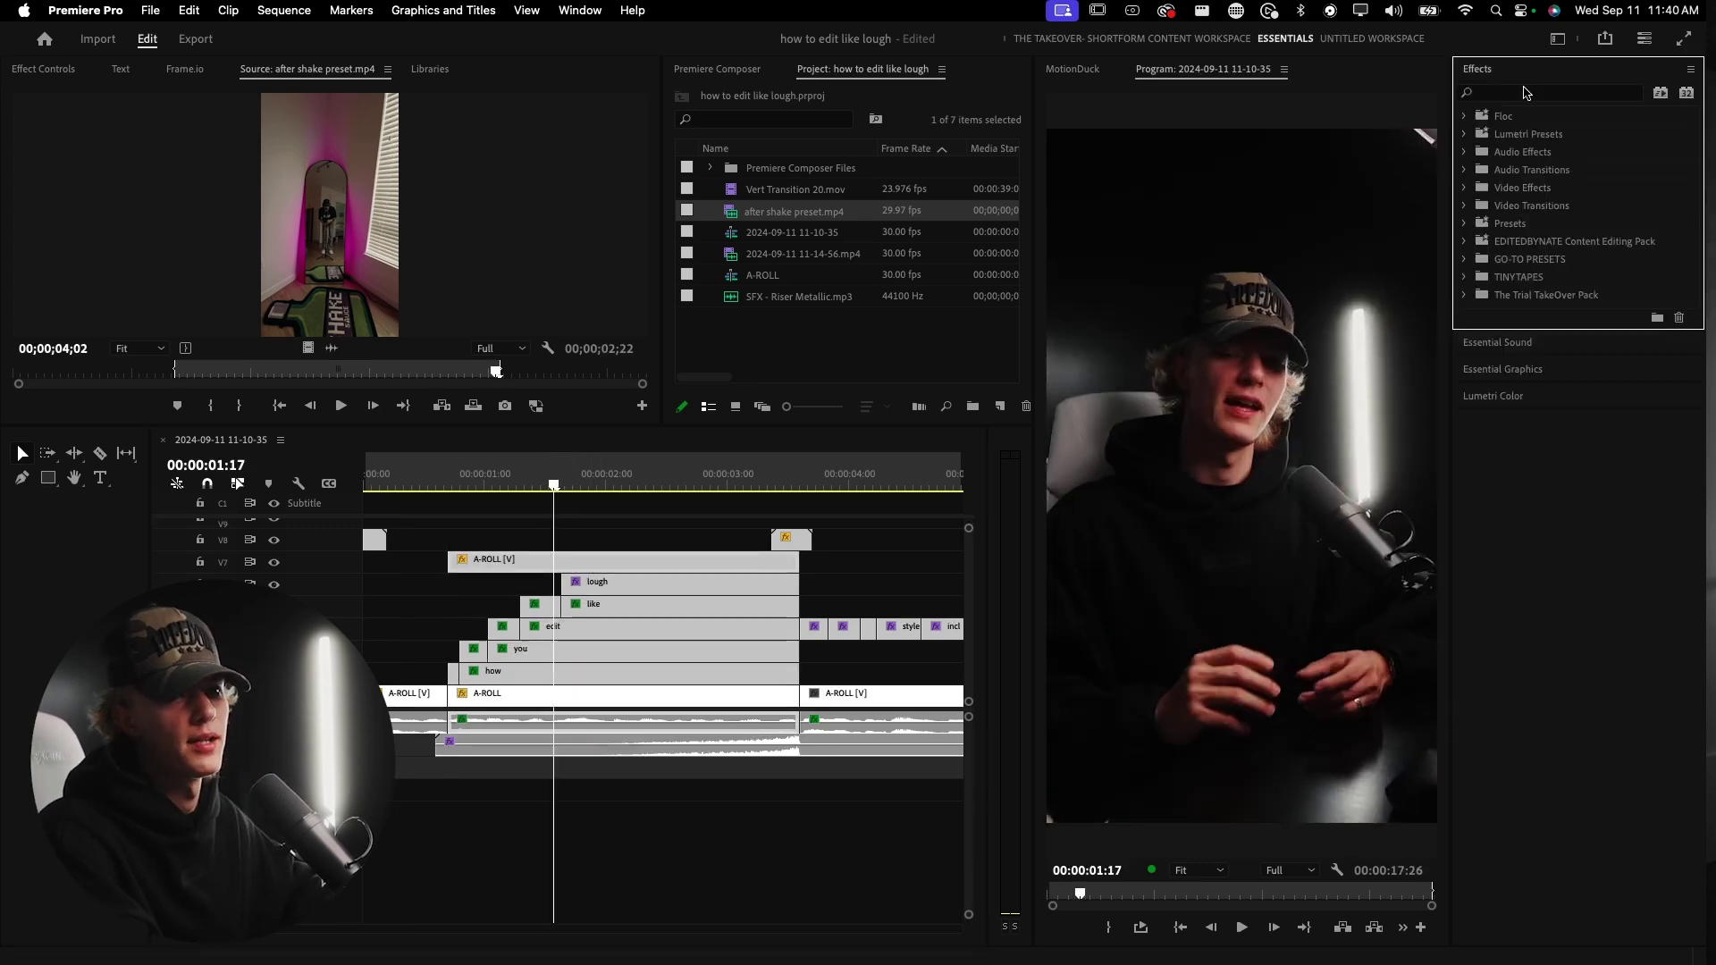
click(1526, 93)
text(keyper)
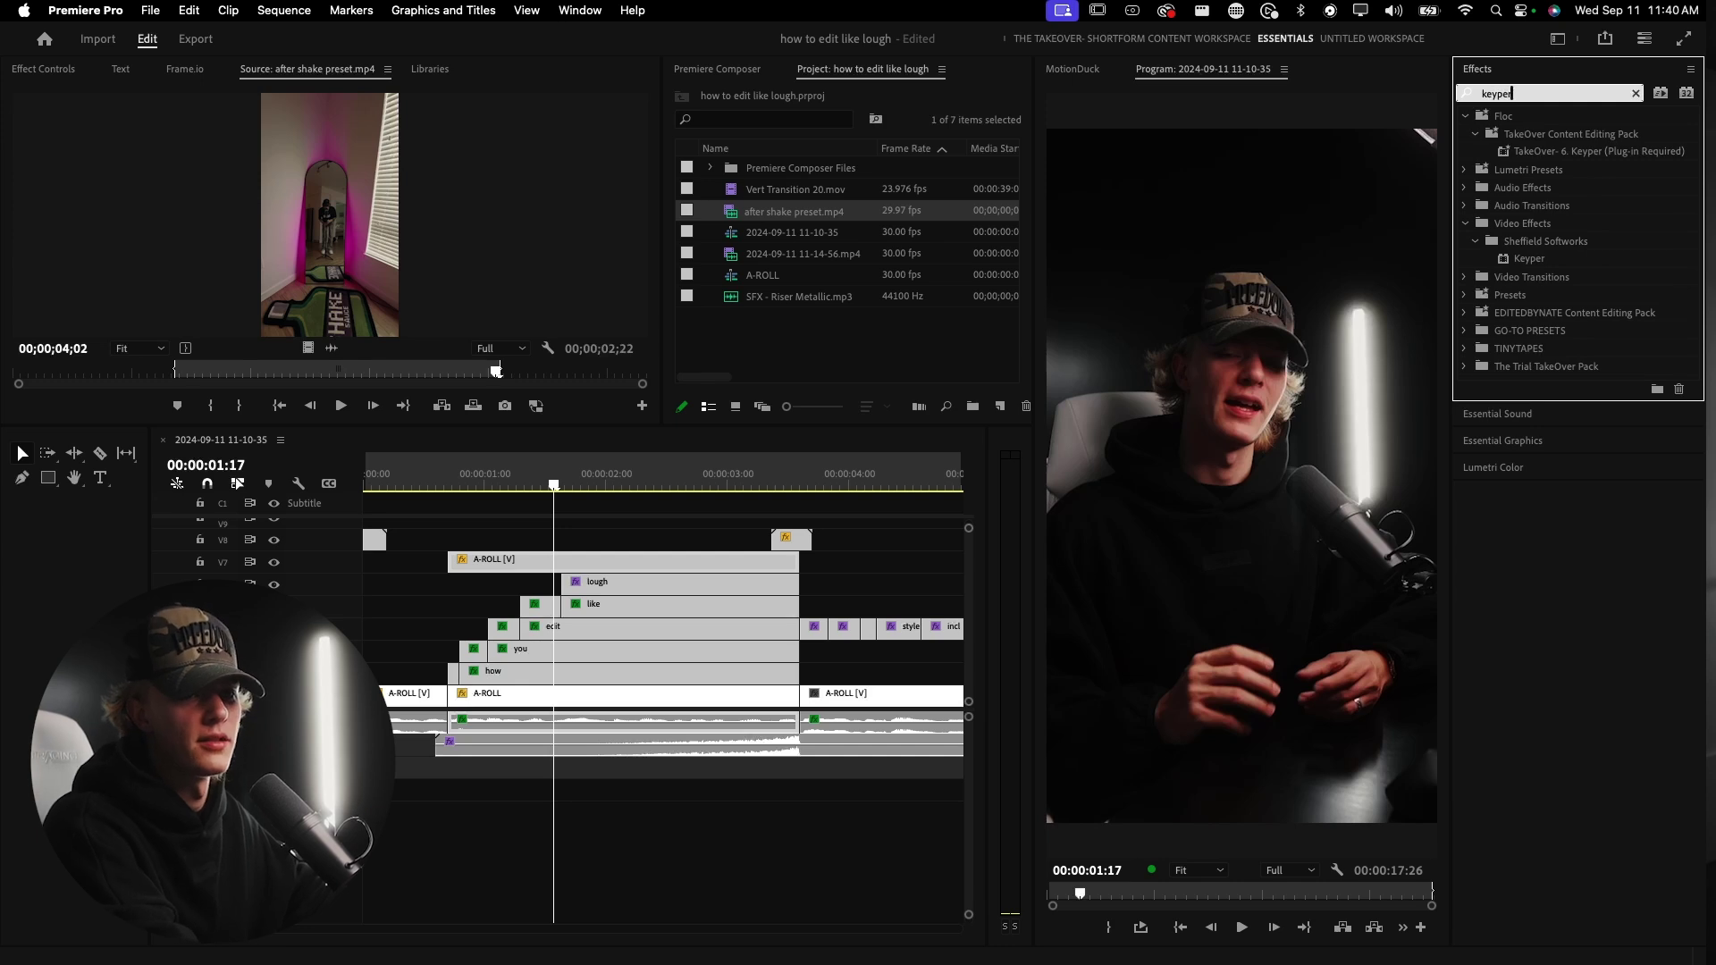
click(1530, 259)
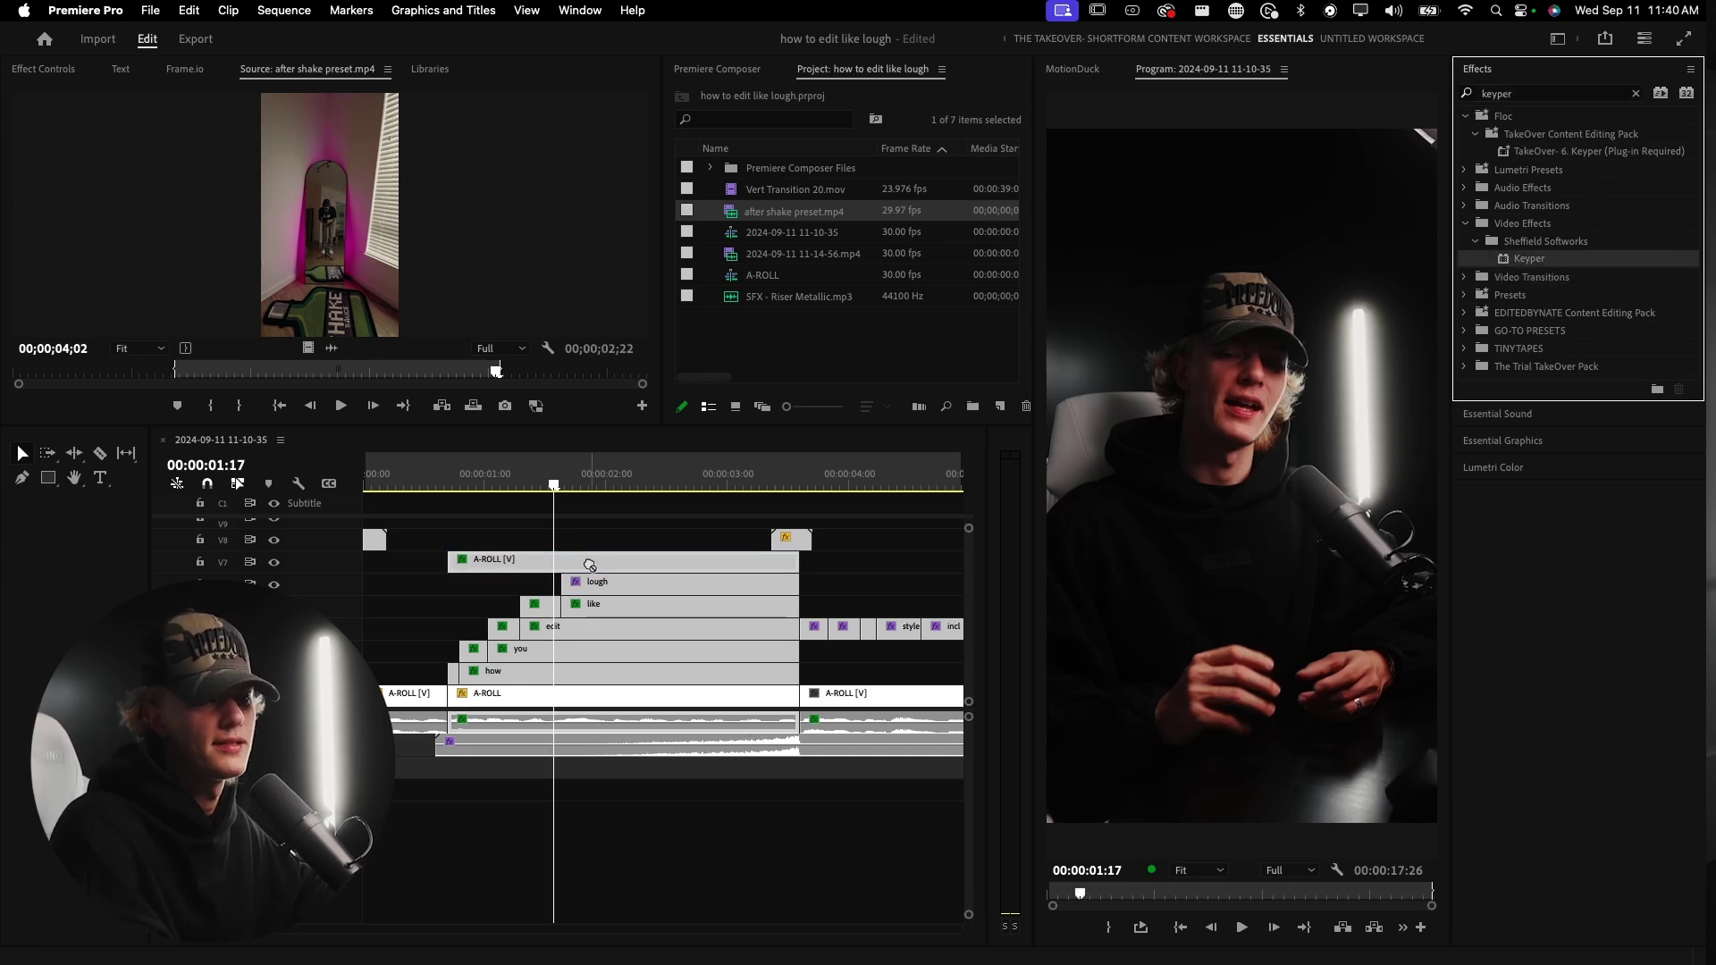
drag(590, 565, 616, 568)
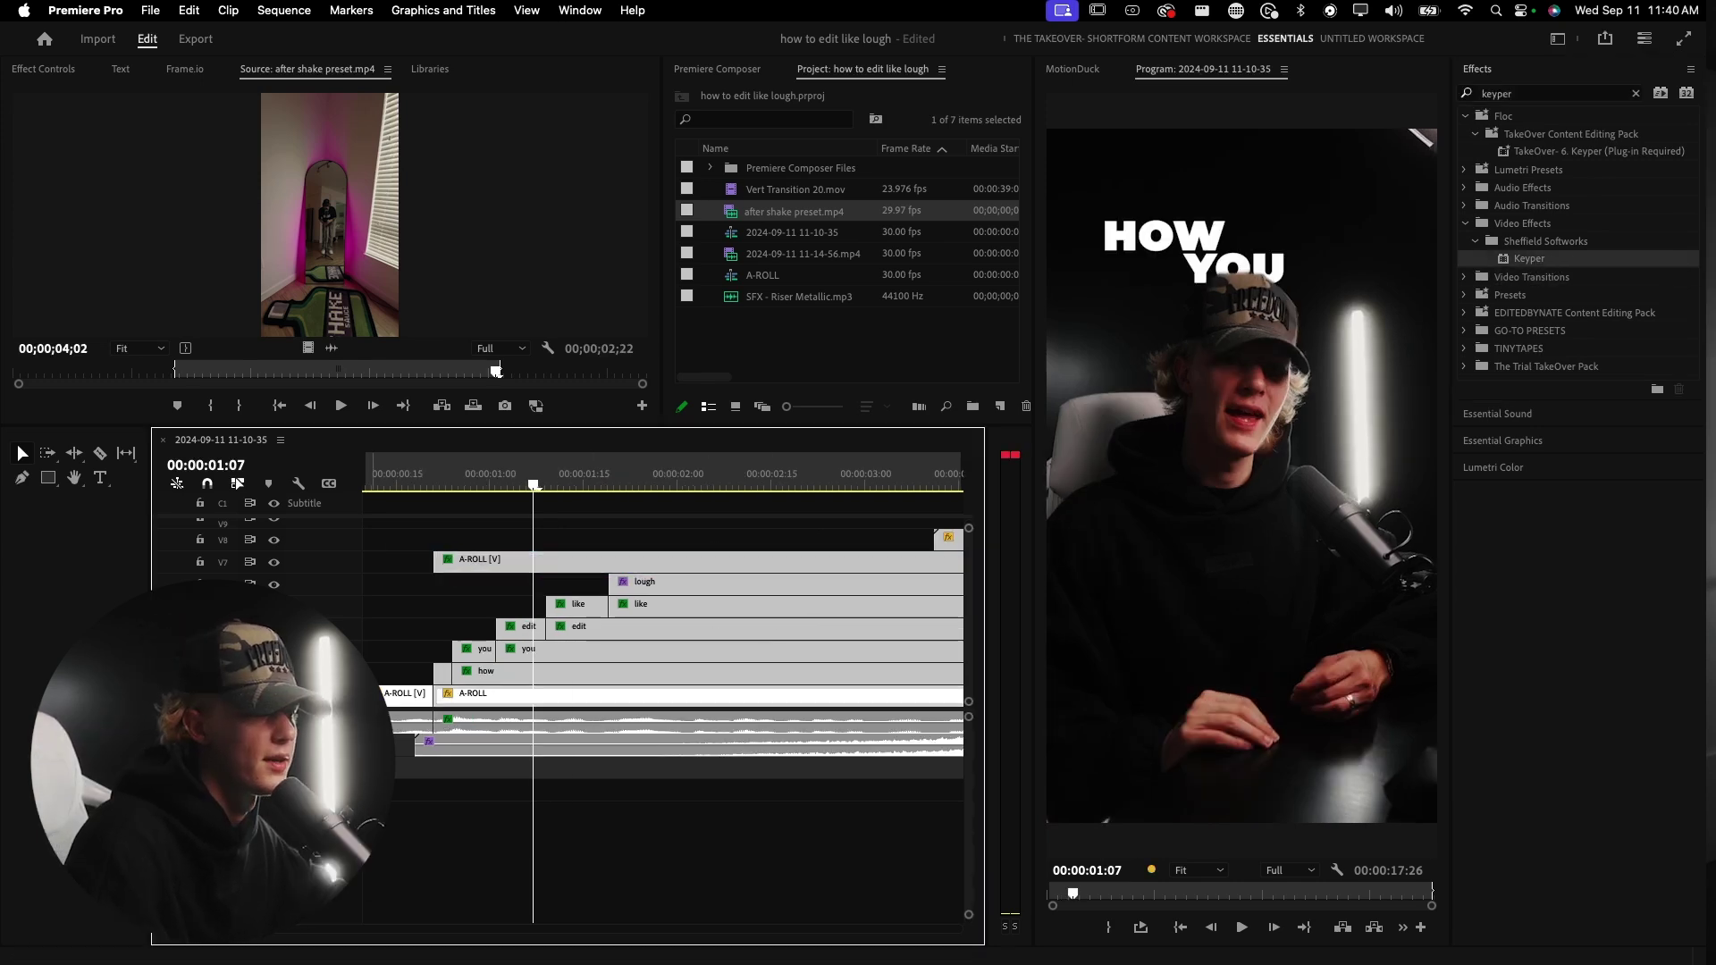
- Add a video track and move the keyed A-ROLL copy between the "you" and "edit" title tracks
right_click(343, 652)
click(457, 587)
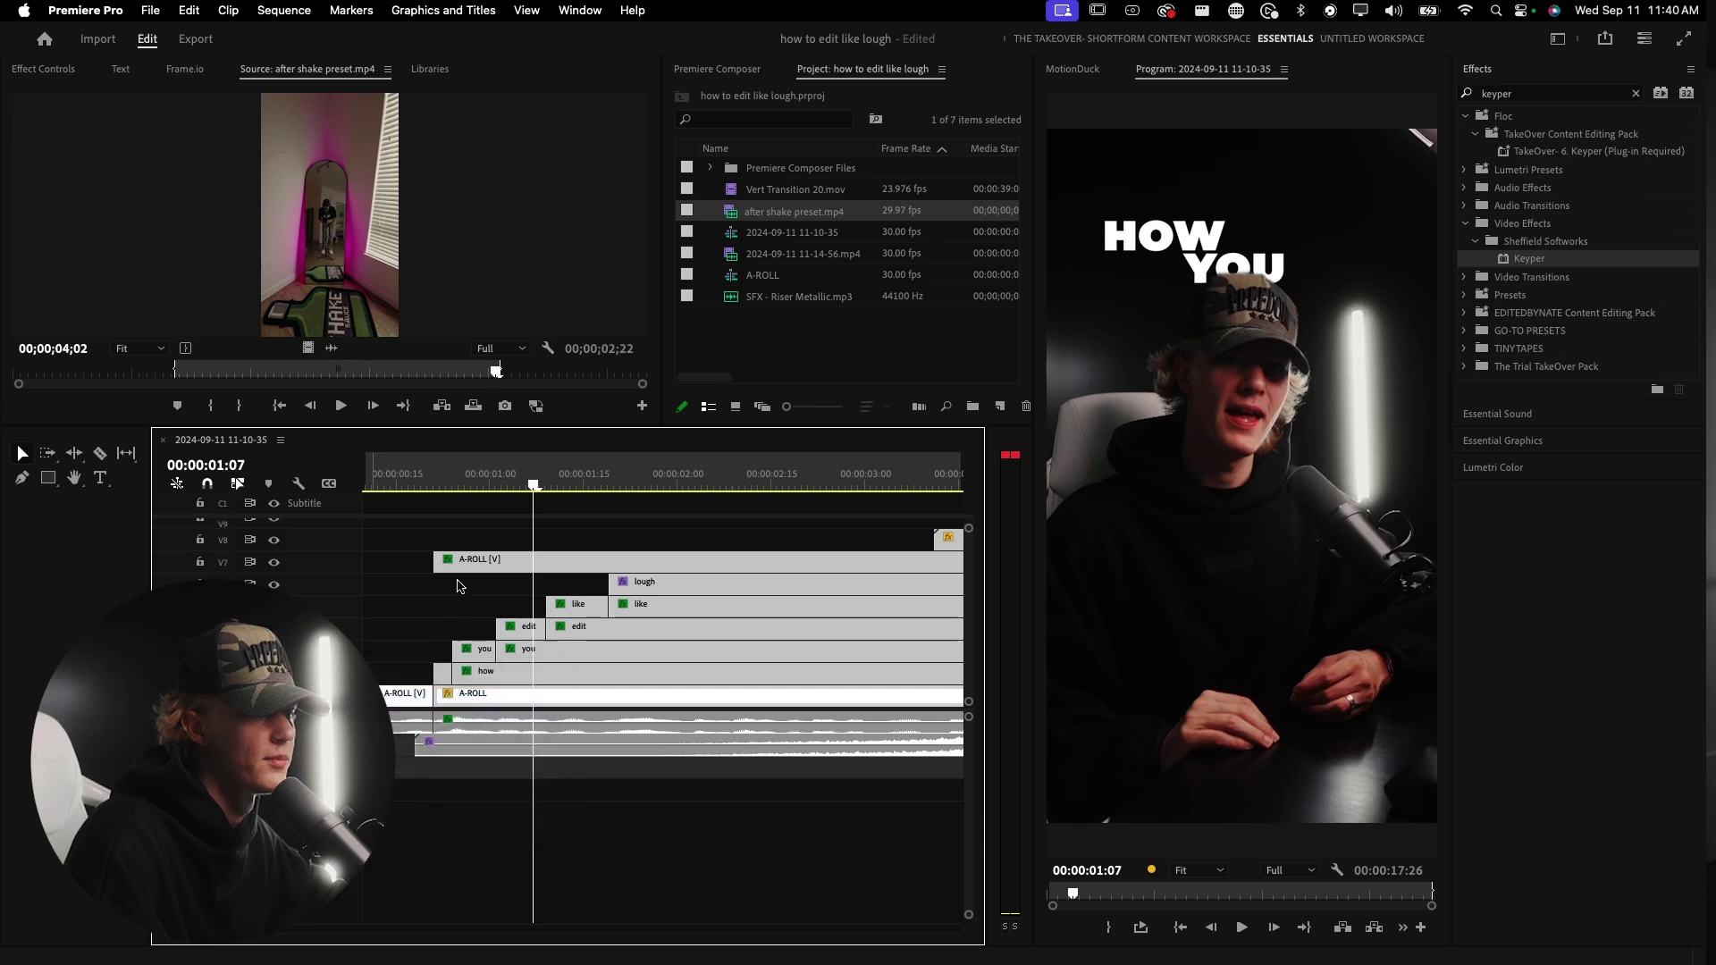
drag(462, 556, 462, 631)
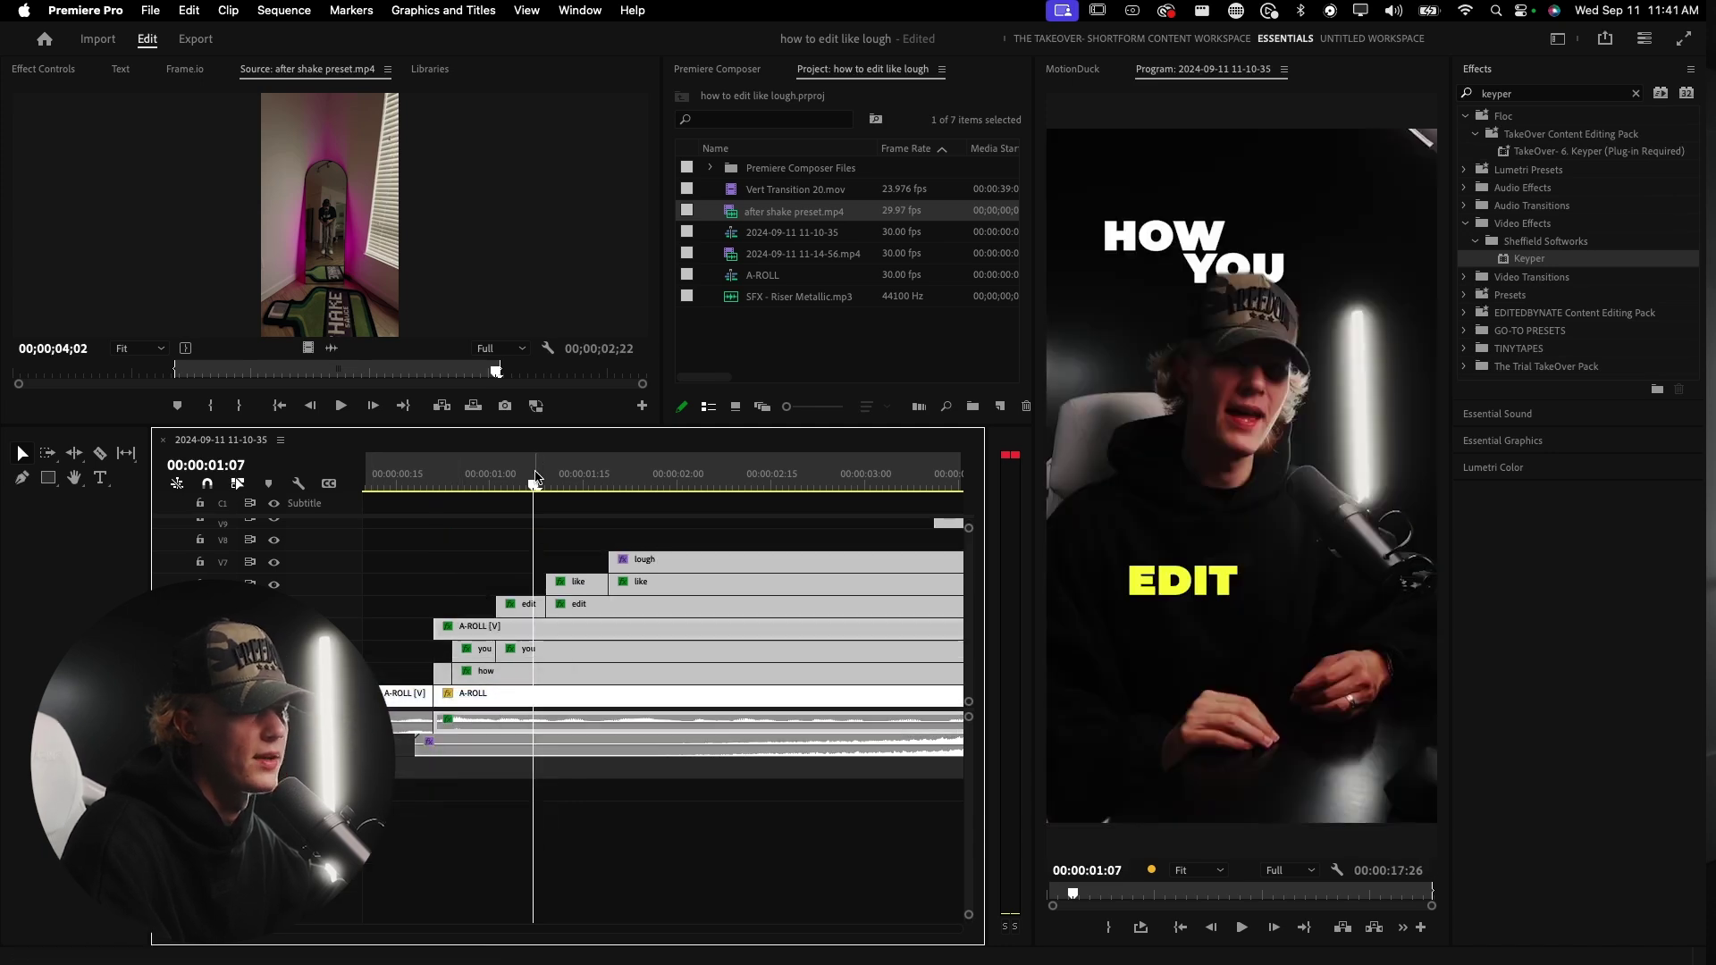
- Scrub and play through the intro to check the layering of the titles and the keyed speaker
drag(535, 483, 689, 483)
key(minus)
key(minus)
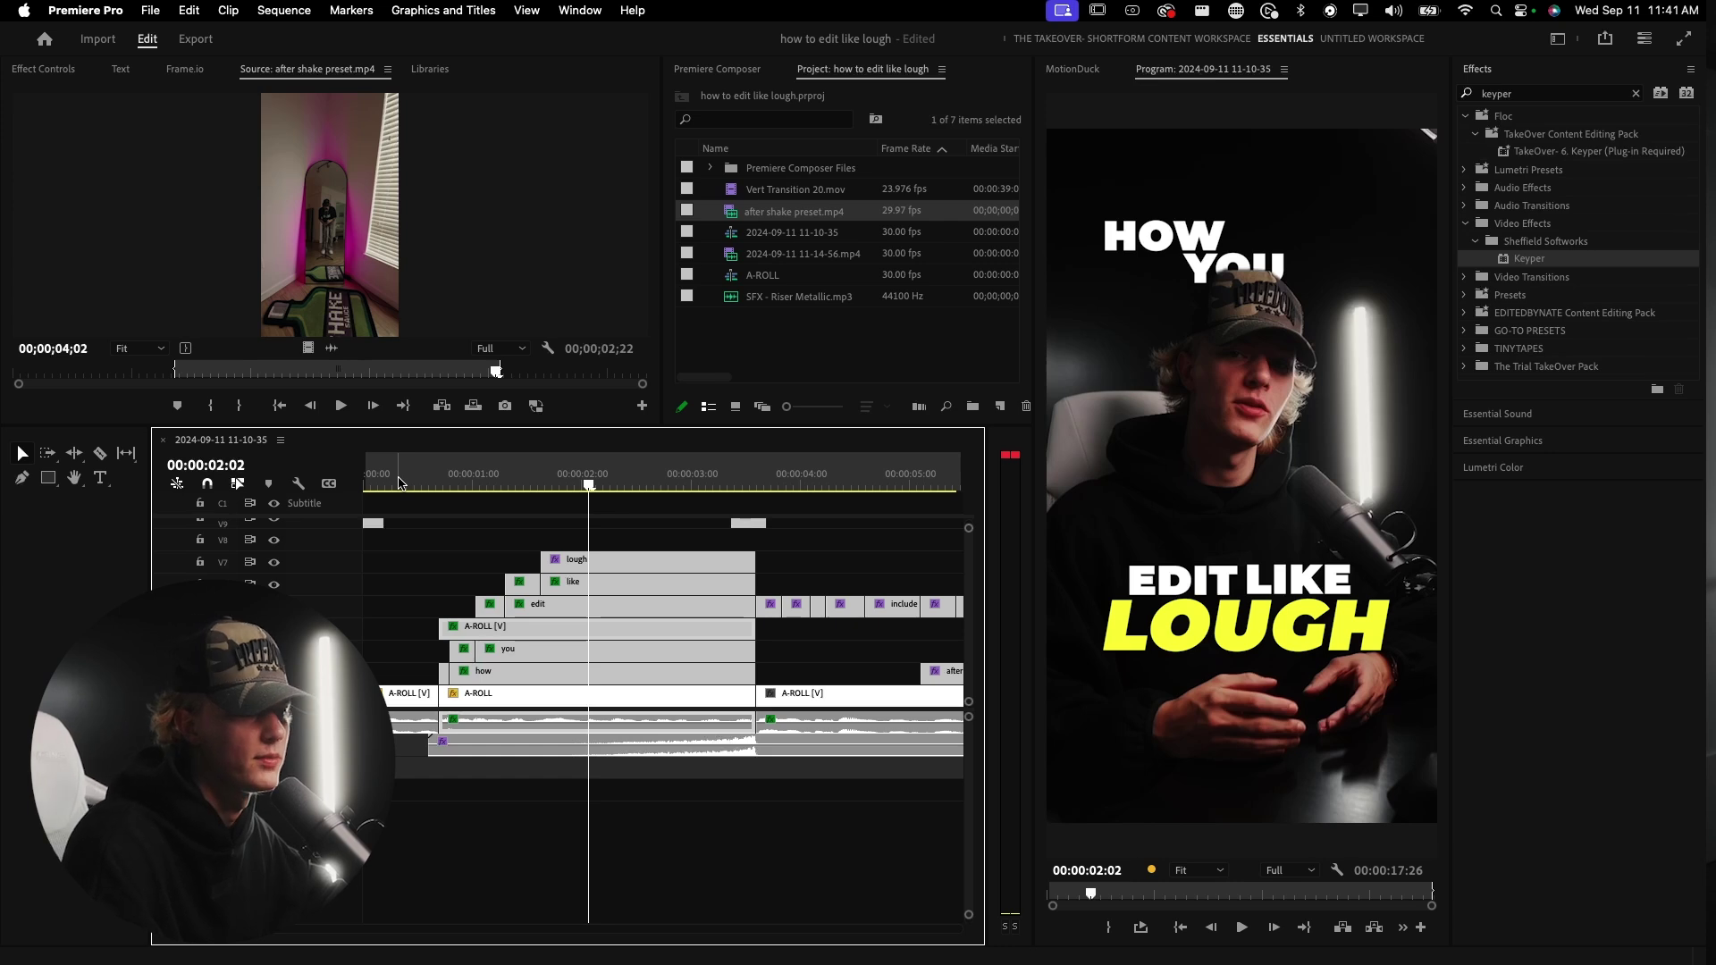
drag(398, 484, 675, 483)
click(644, 484)
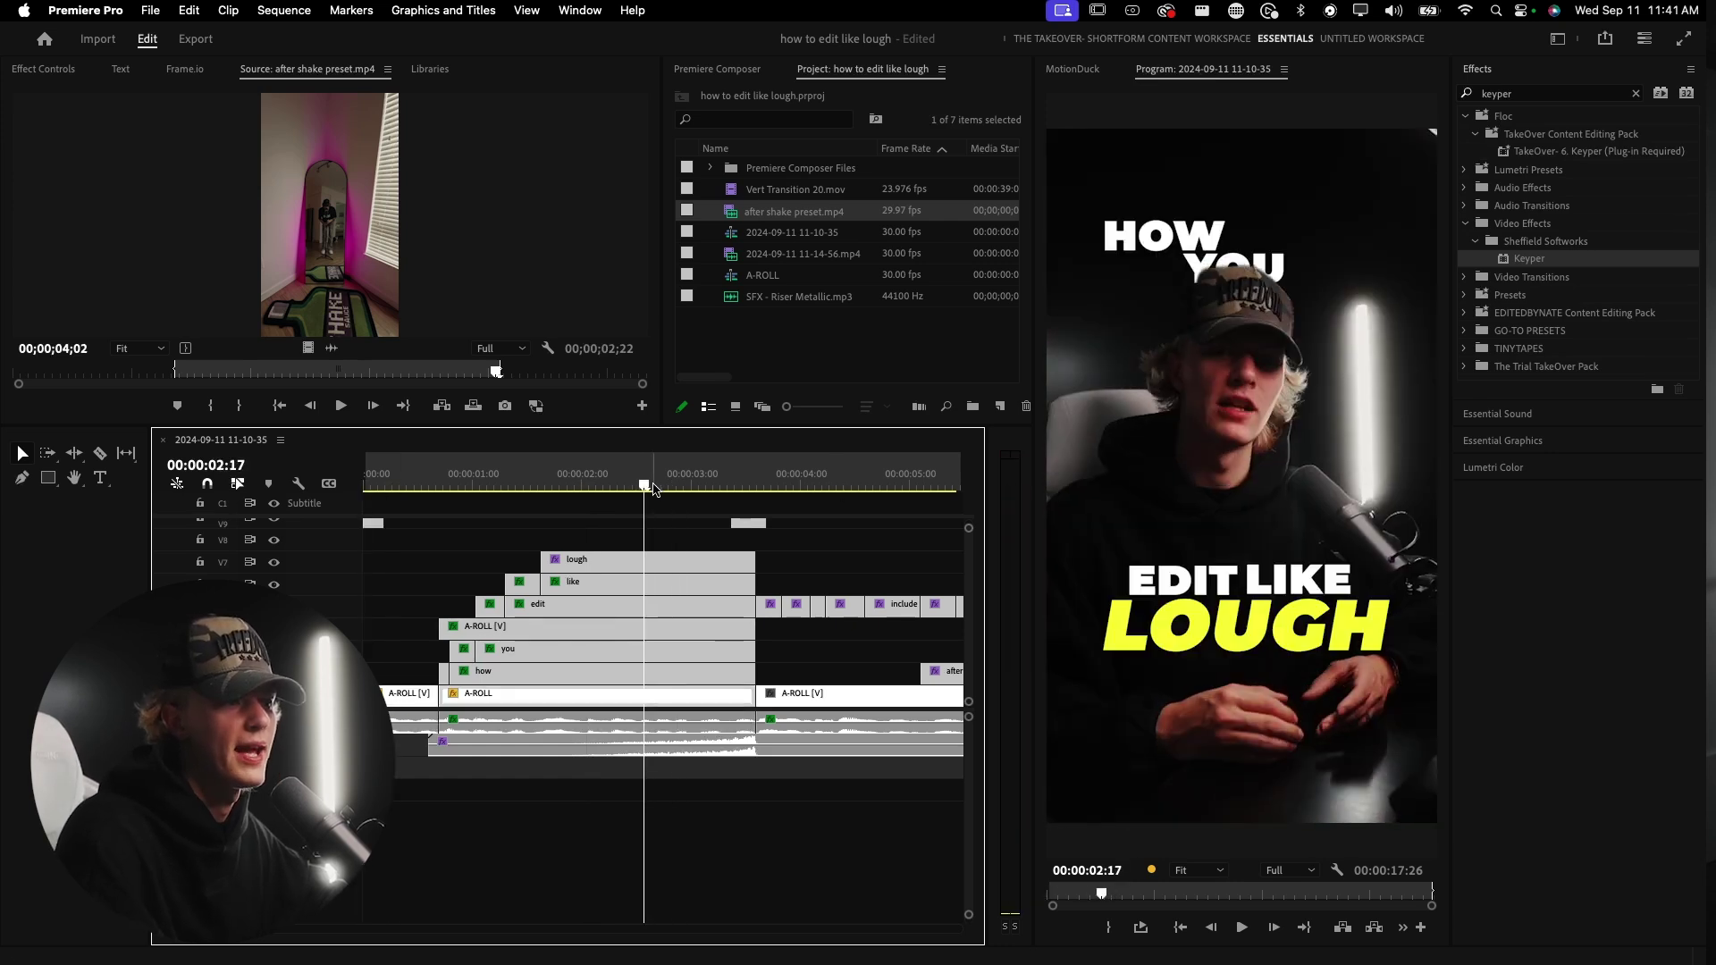
key(space)
key(space)
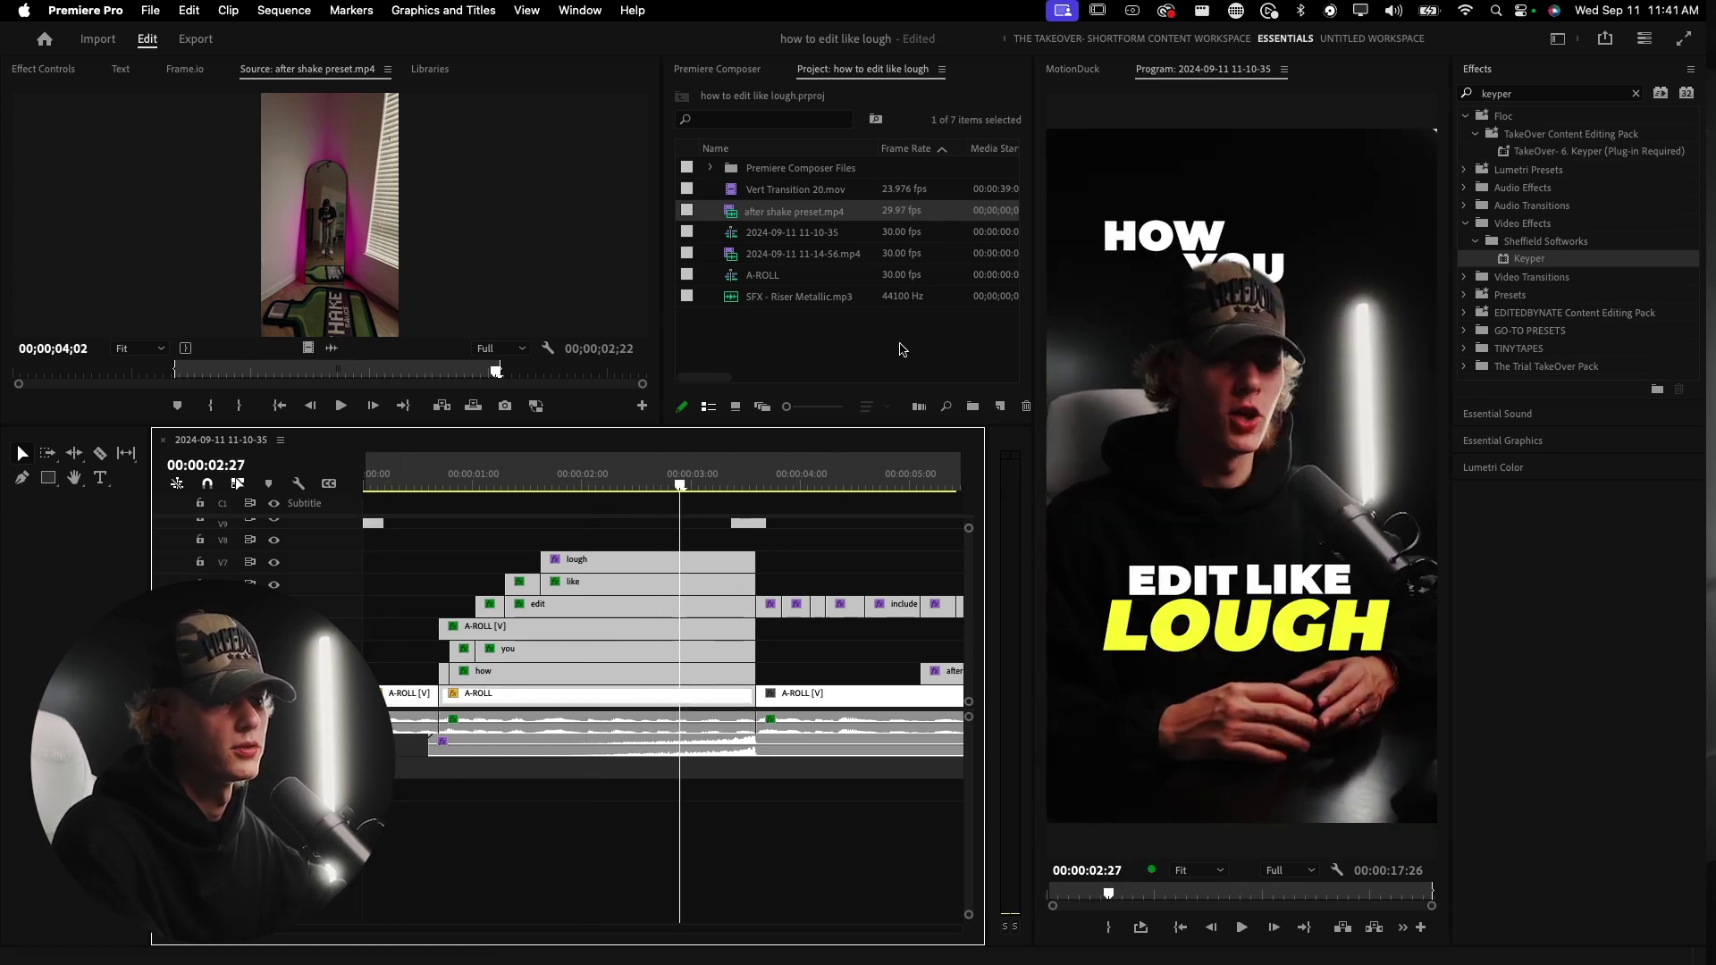
- Import the Adobe Premiere Pro icon PNG and place it on the track above the "lough" title
click(900, 351)
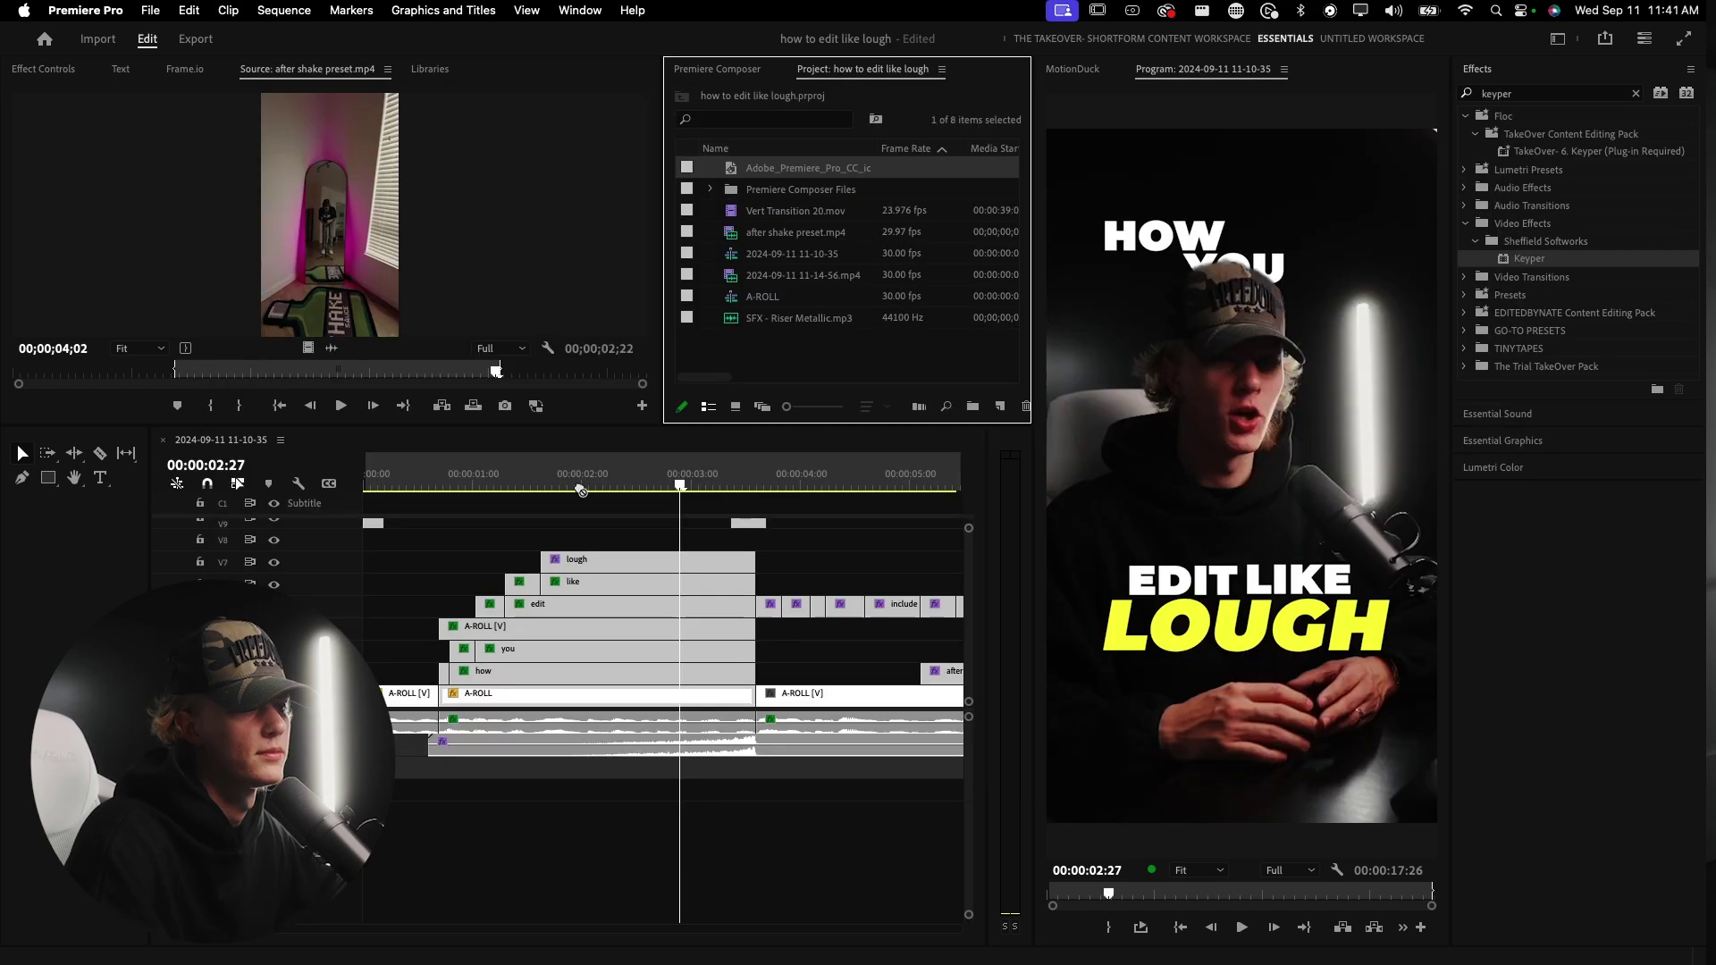
drag(578, 487, 576, 547)
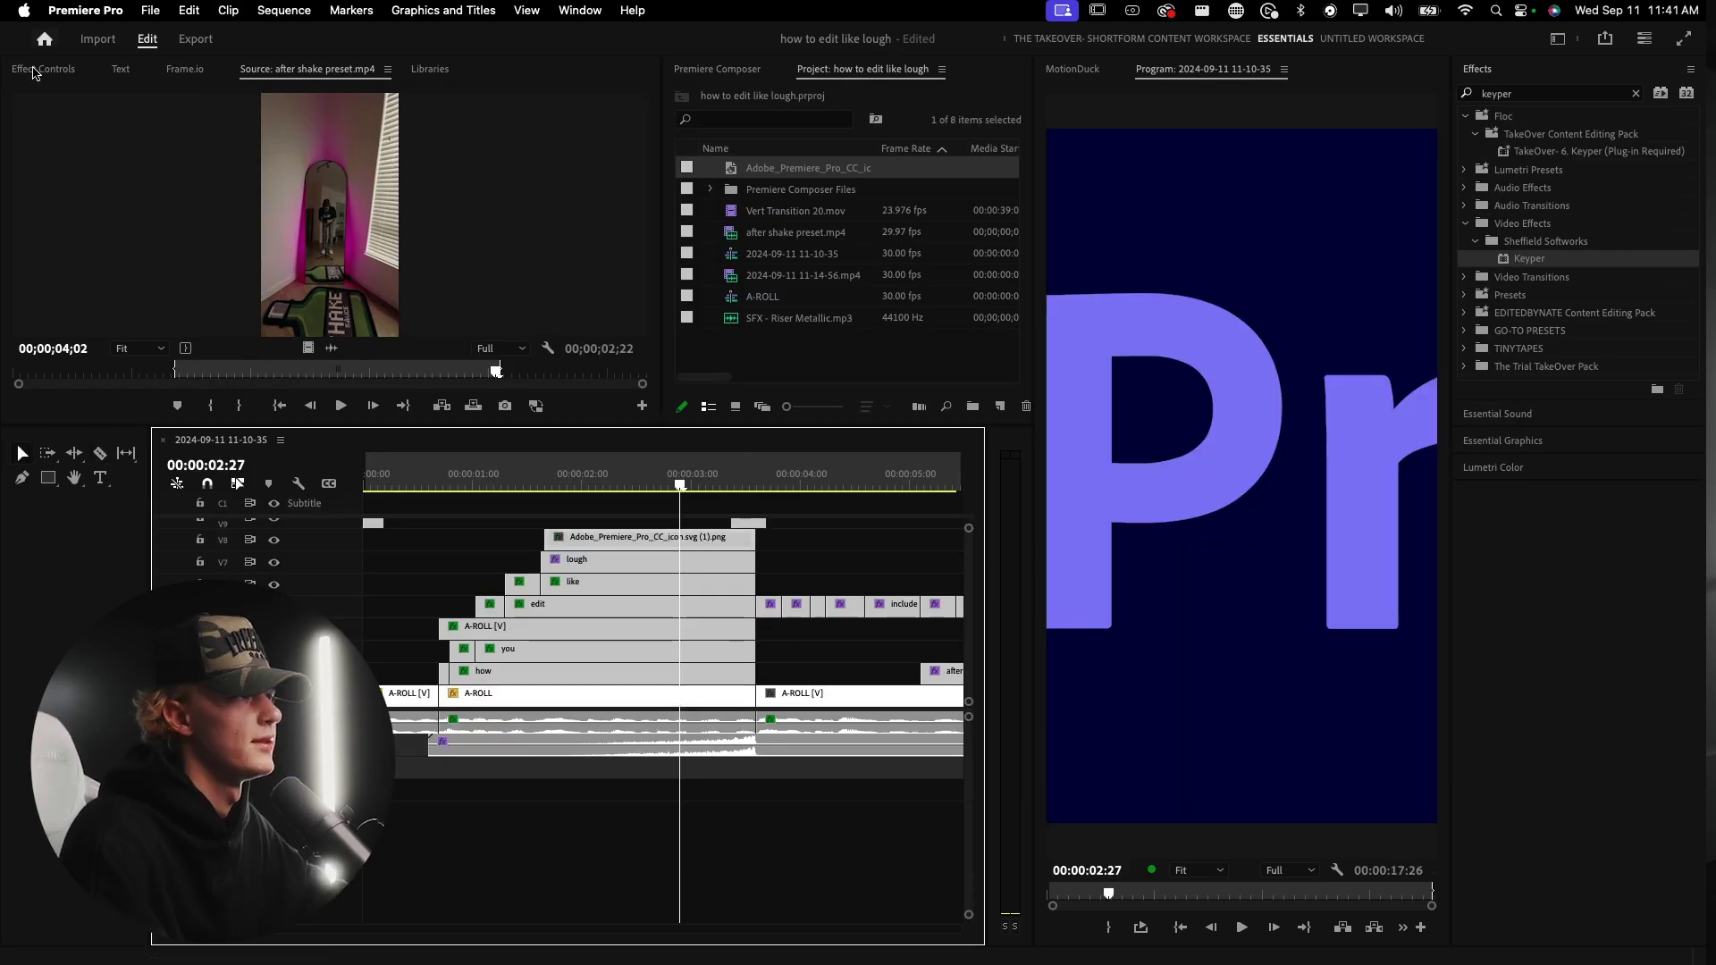
- Set the Premiere Pro icon's scale to 28 and trim its clip start to about 00:00:02:03
click(43, 69)
drag(198, 181, 134, 181)
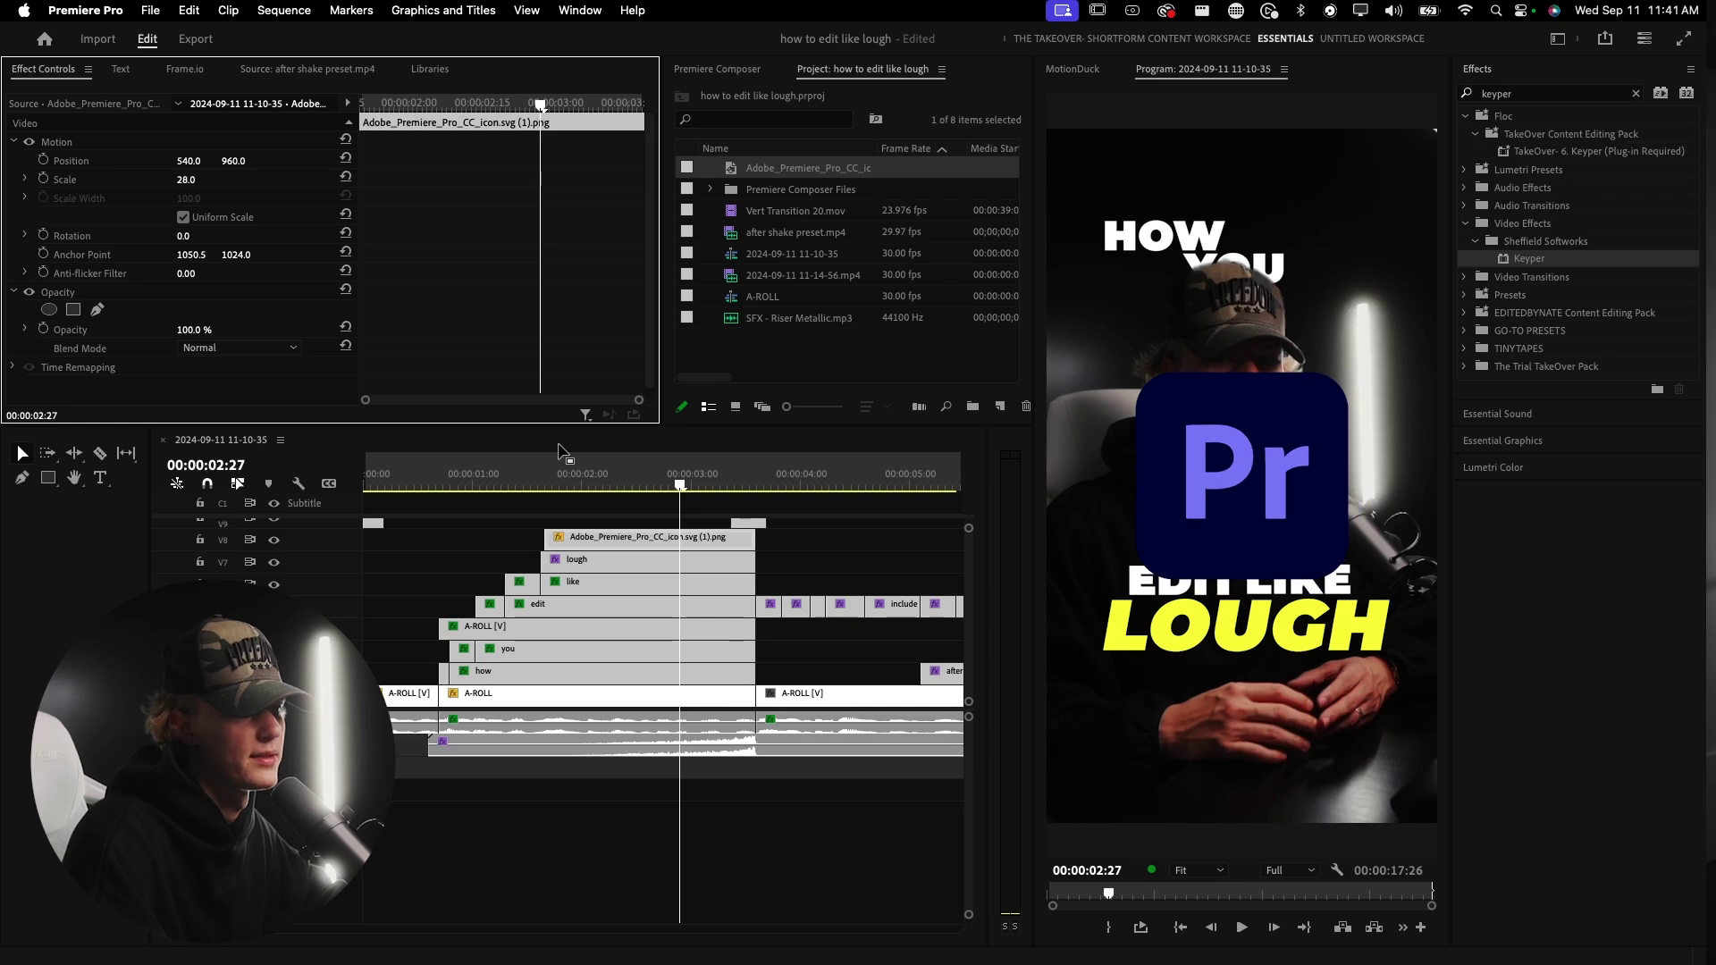
drag(546, 537, 597, 539)
- Search the effects for the TakeOver presets and try the Slide in Up preset on the Premiere Pro icon clip
click(1536, 95)
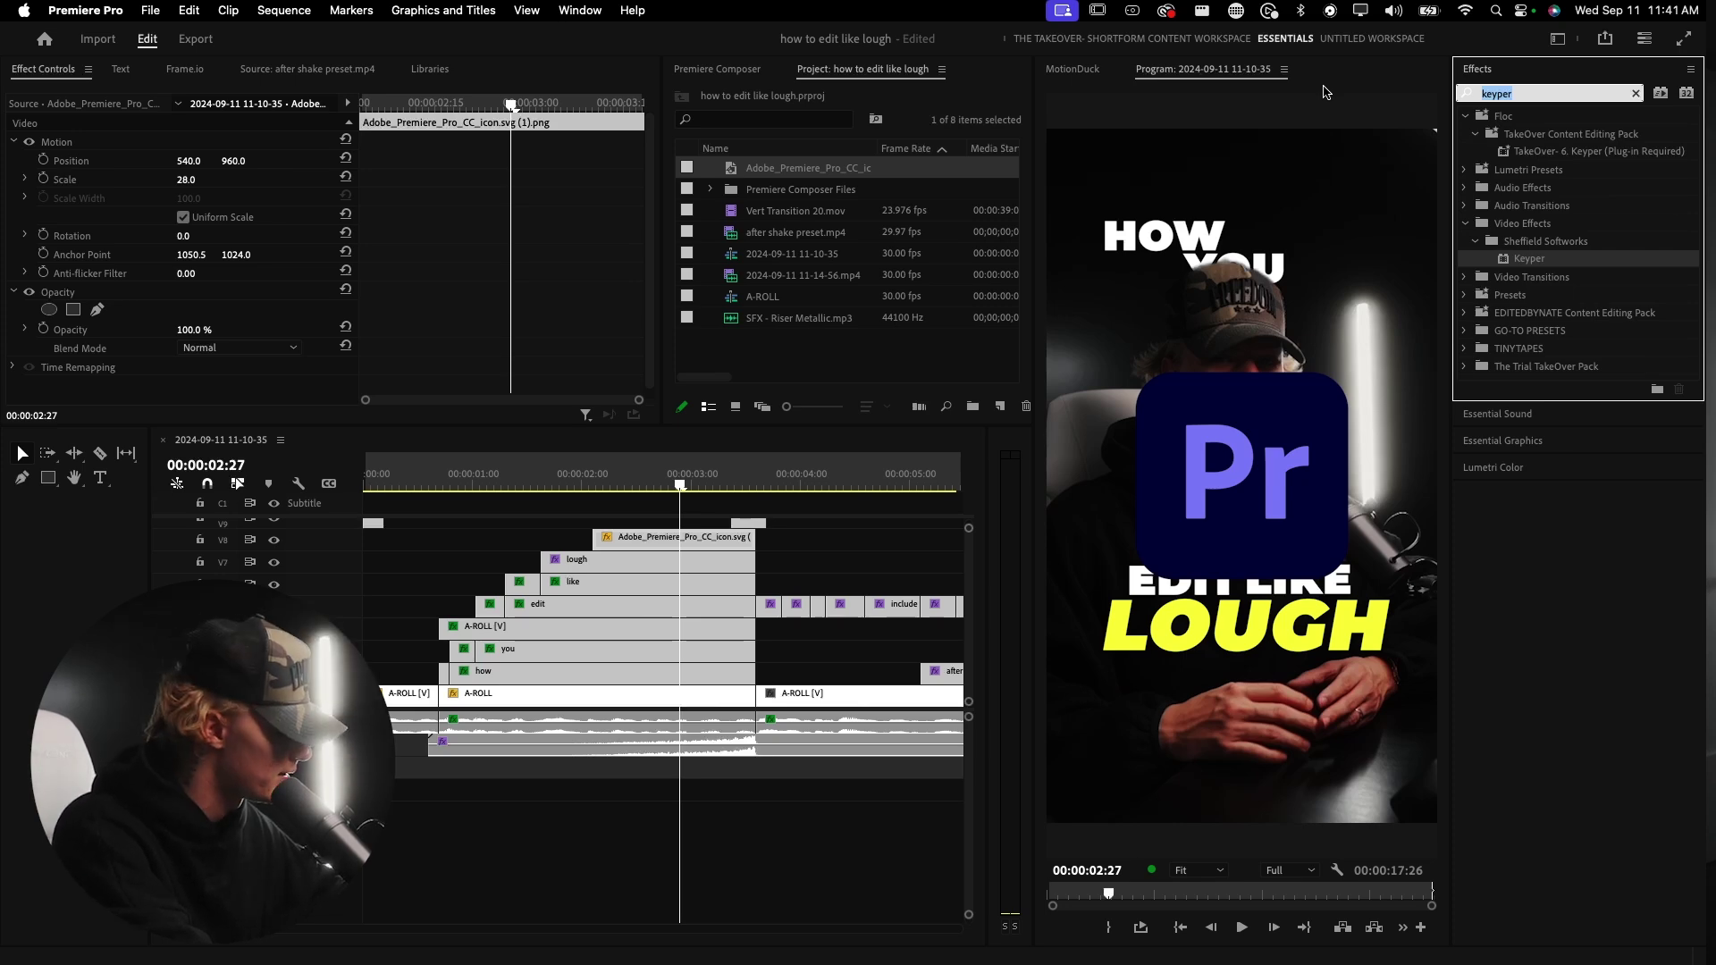
text(takeov)
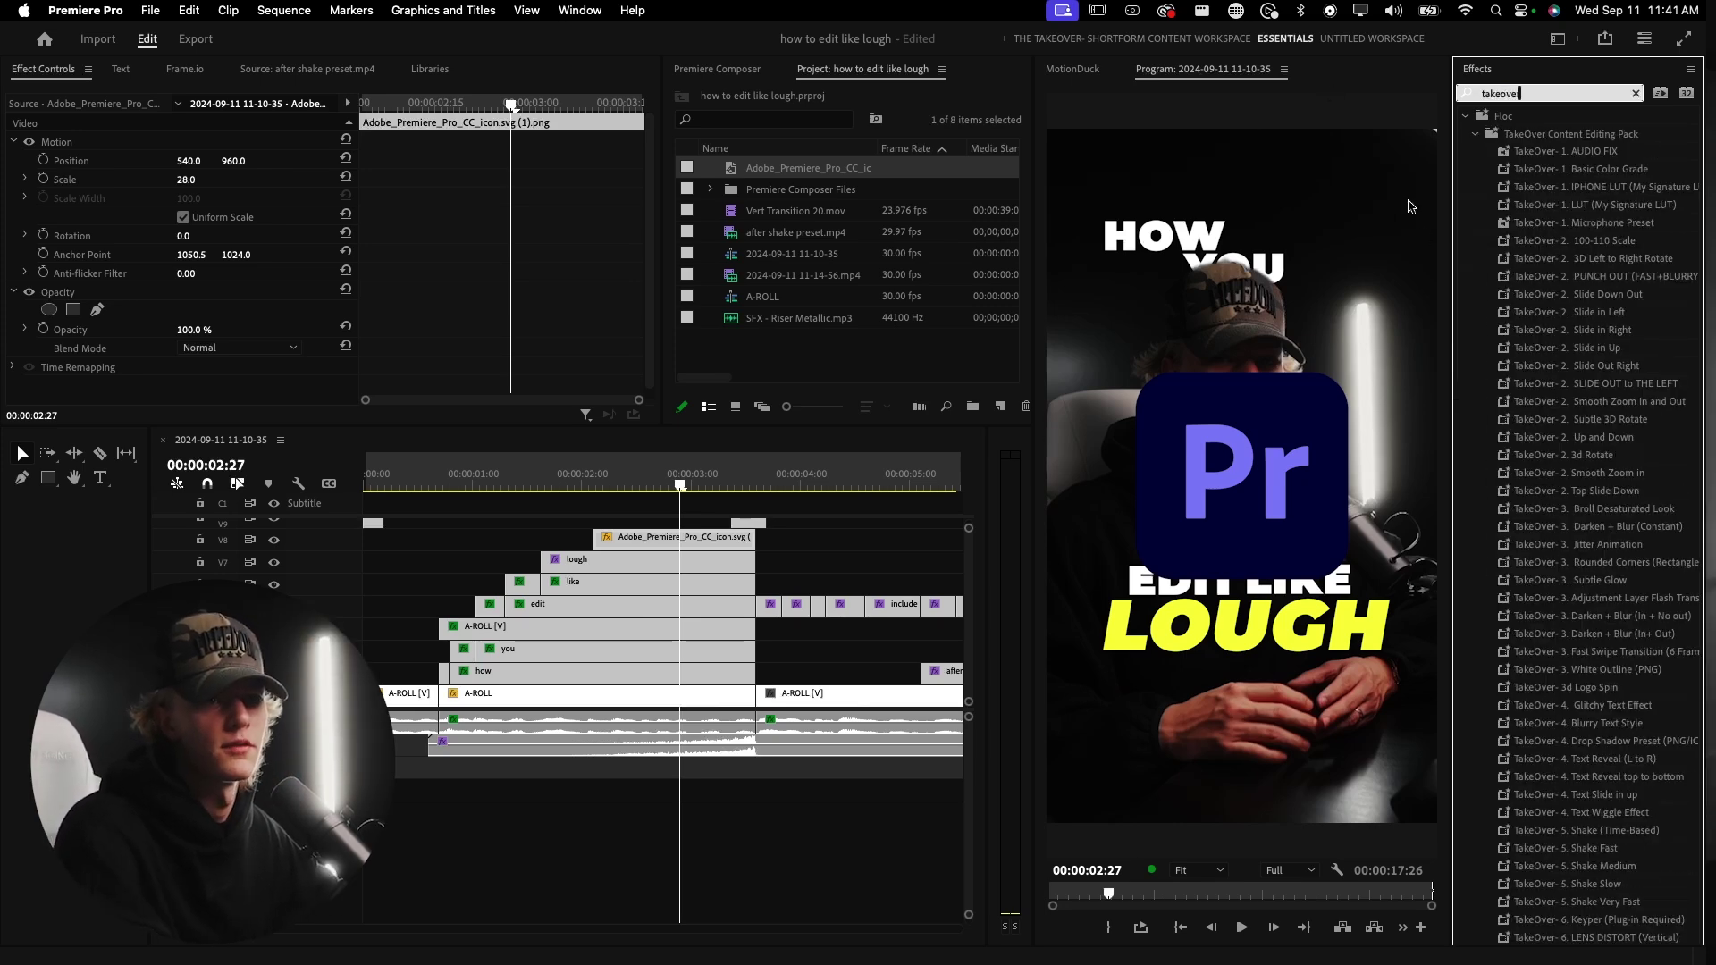
click(1609, 317)
drag(1609, 348, 1612, 351)
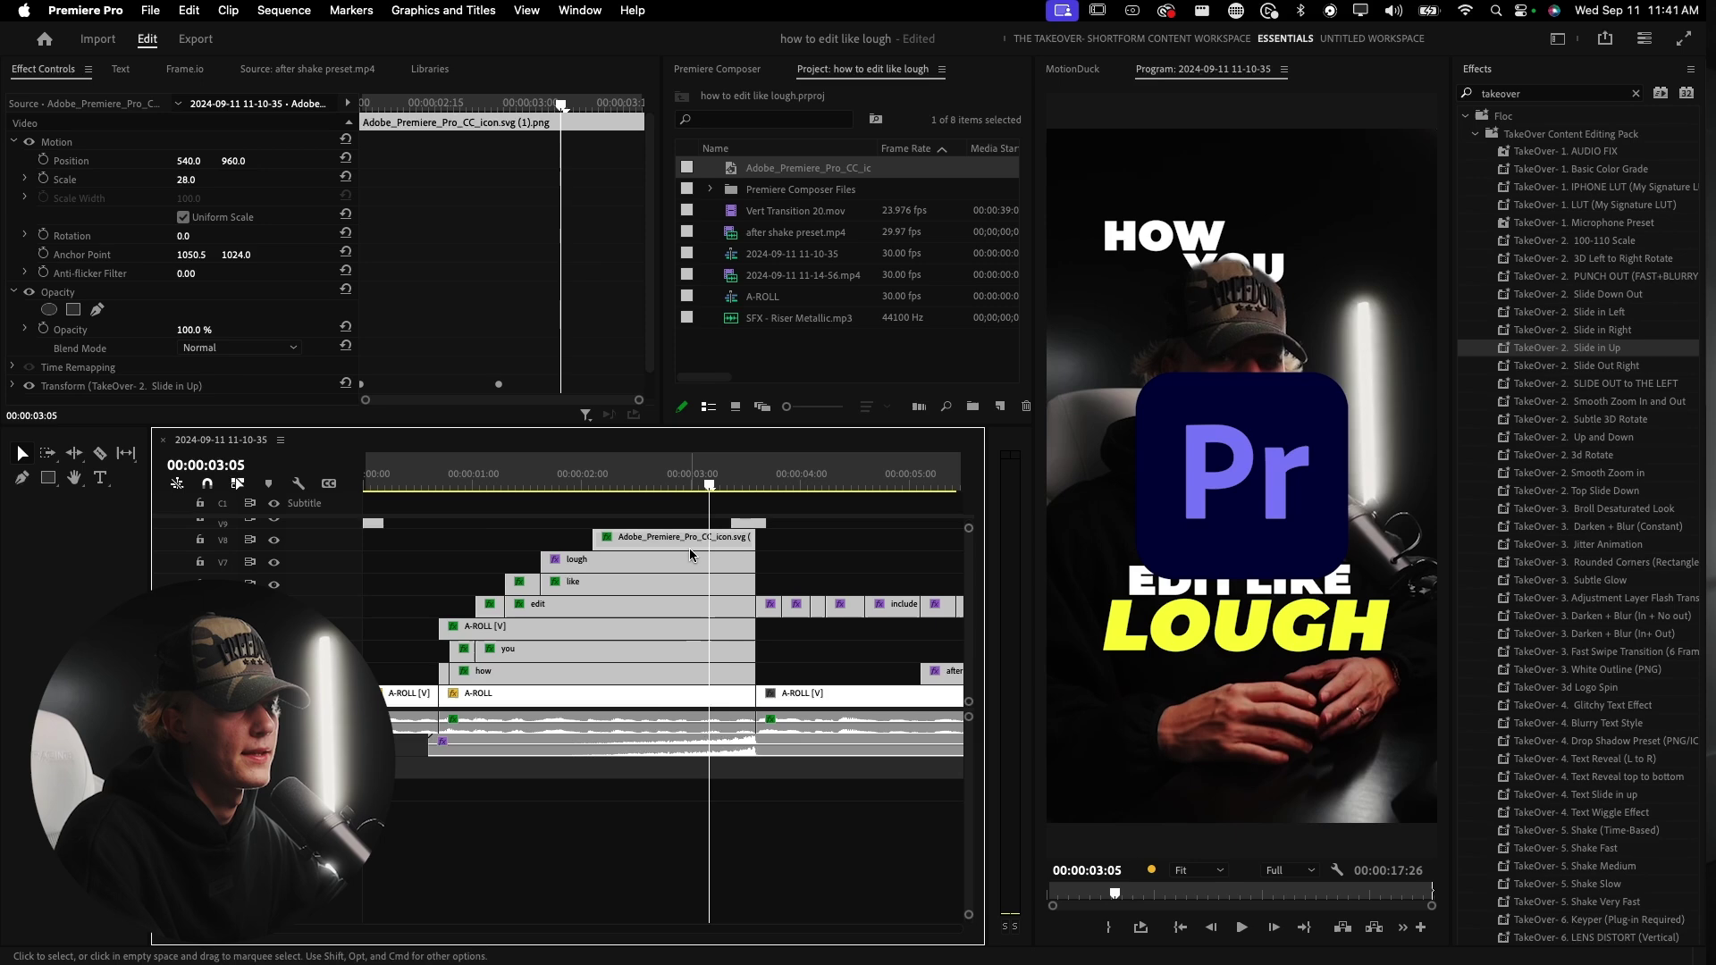
key(super+z)
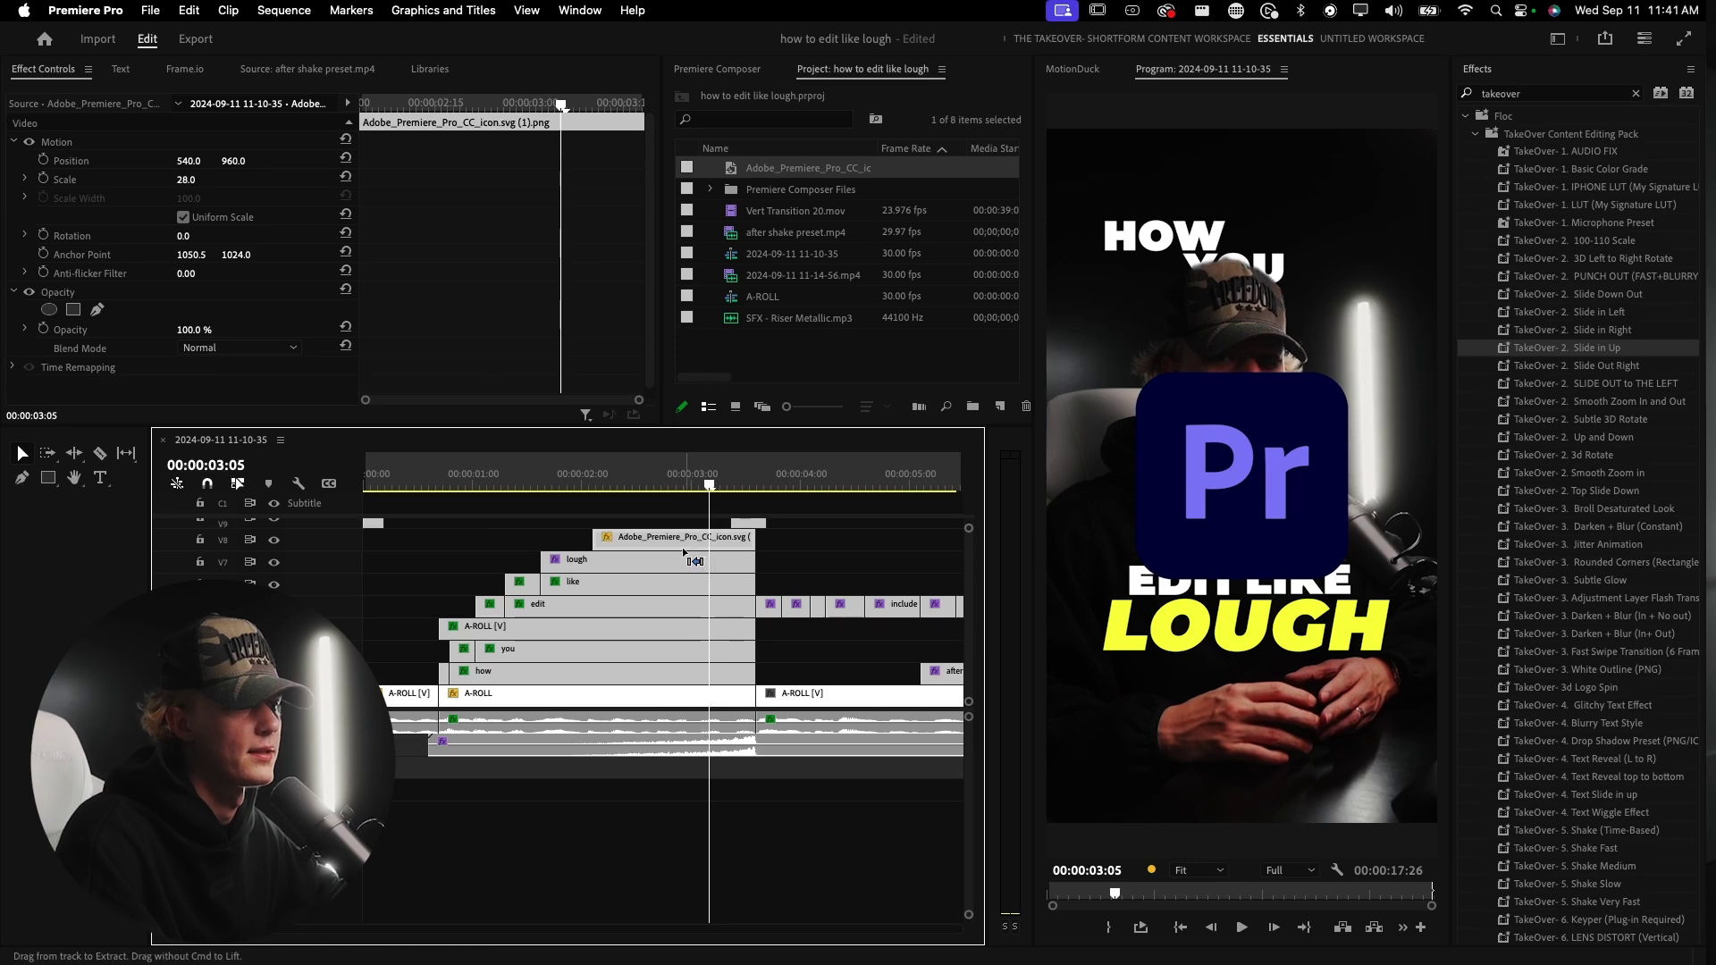
- Nest the Premiere Pro icon clip, apply the TakeOver- 2. Slide in Up preset to the nest and preview it
right_click(694, 542)
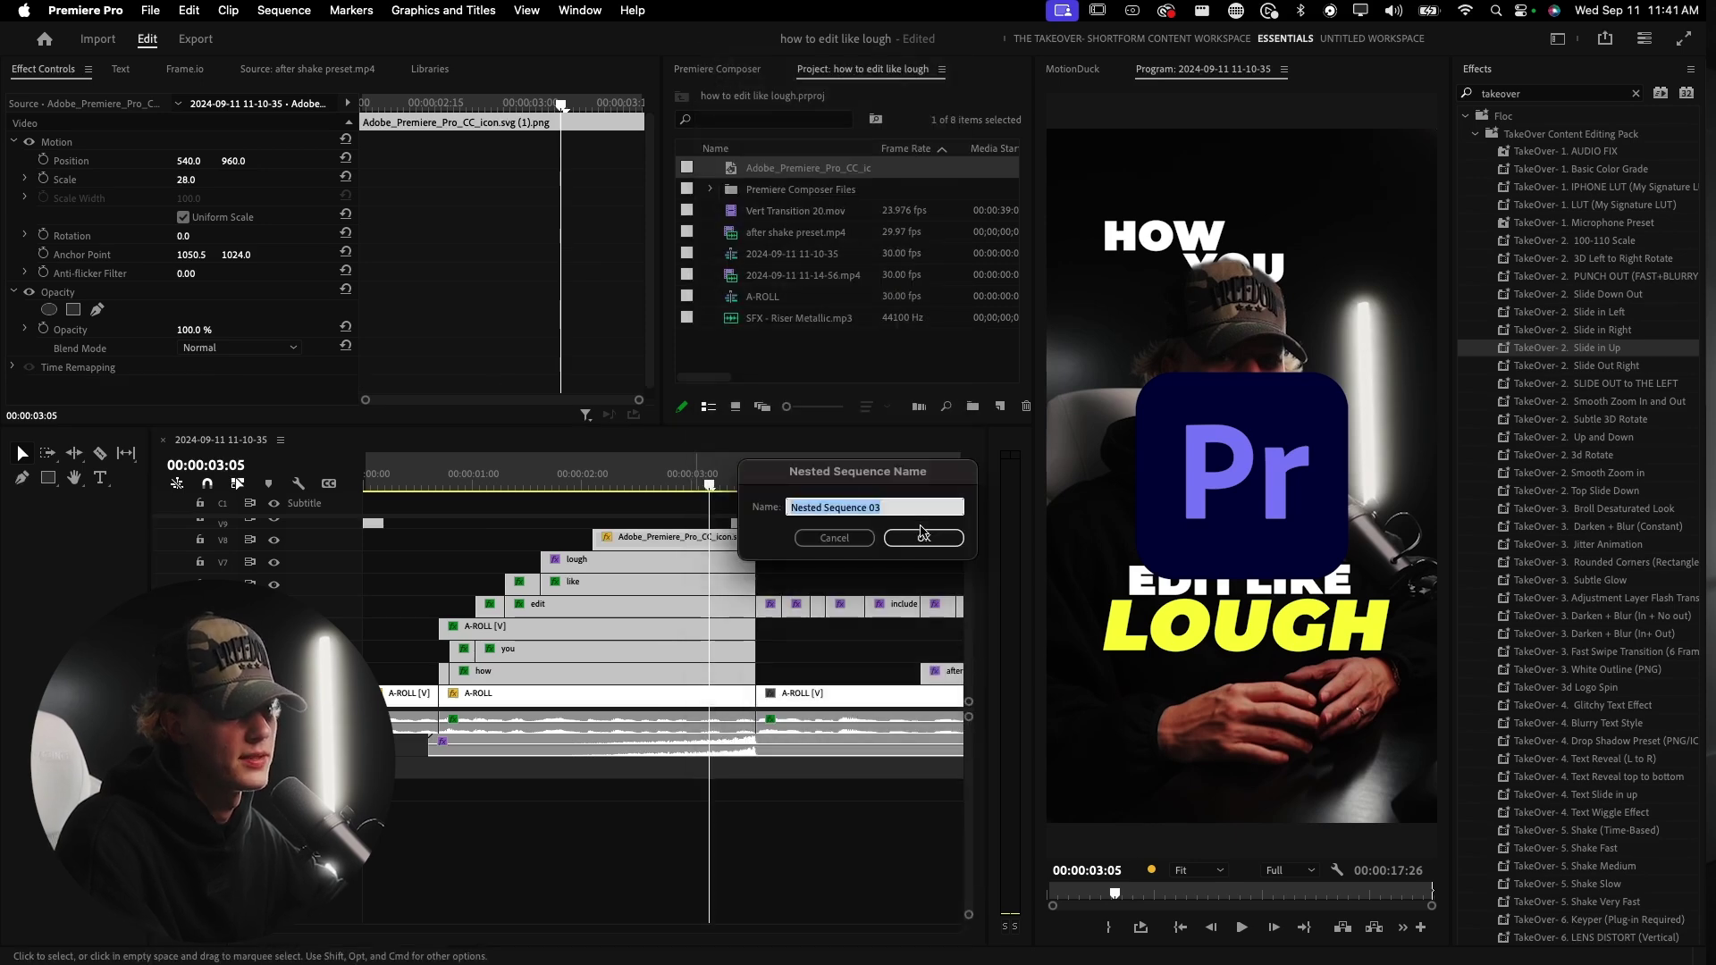
click(923, 537)
drag(1568, 347, 661, 537)
click(583, 474)
key(space)
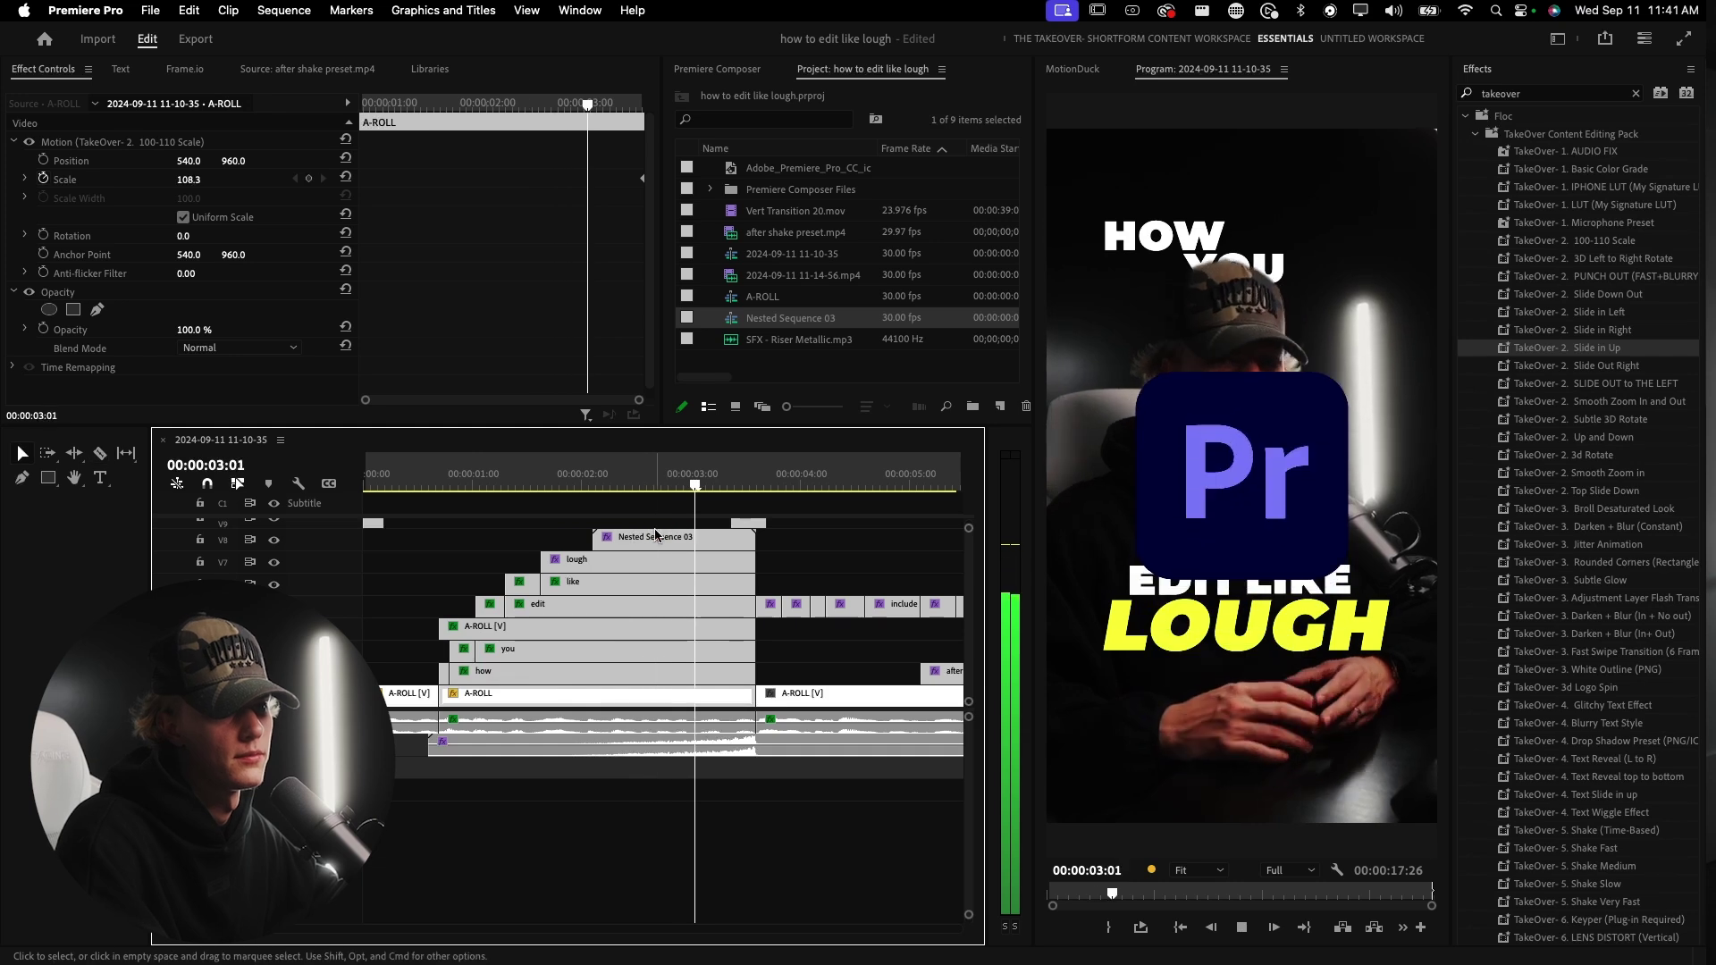
- Apply the TakeOver- 5. Shake Medium preset to the nested icon clip and play back the animation
click(655, 534)
click(1609, 867)
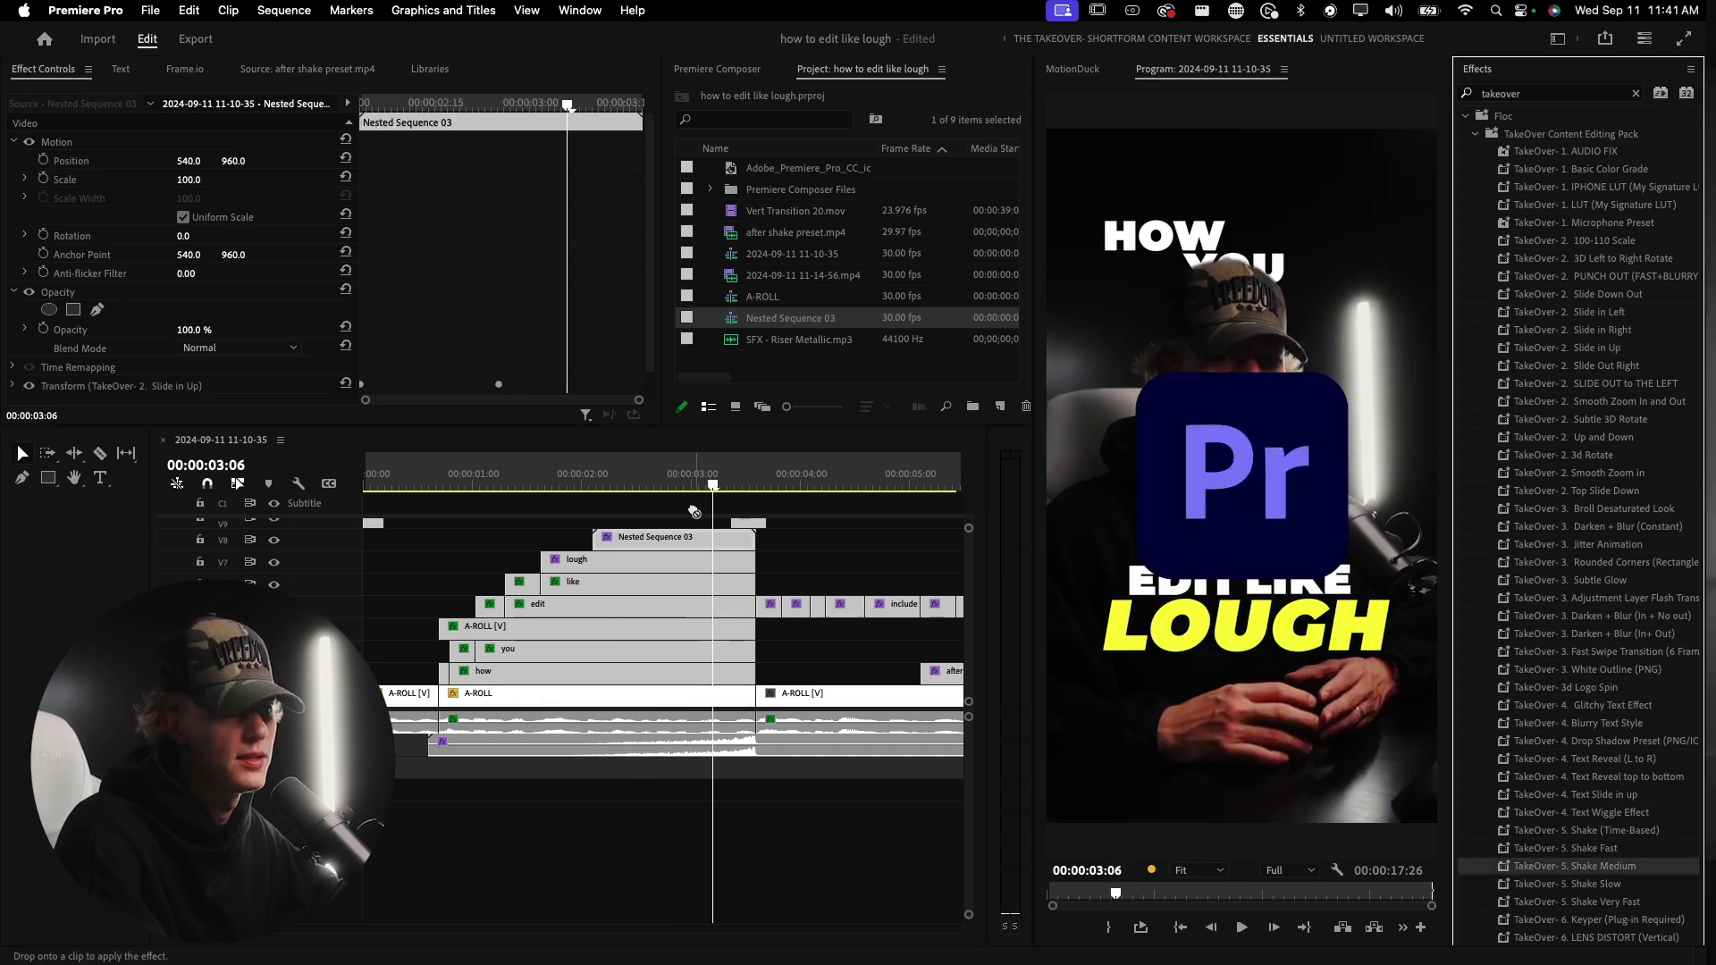
drag(694, 511, 698, 536)
click(517, 476)
key(space)
key(c)
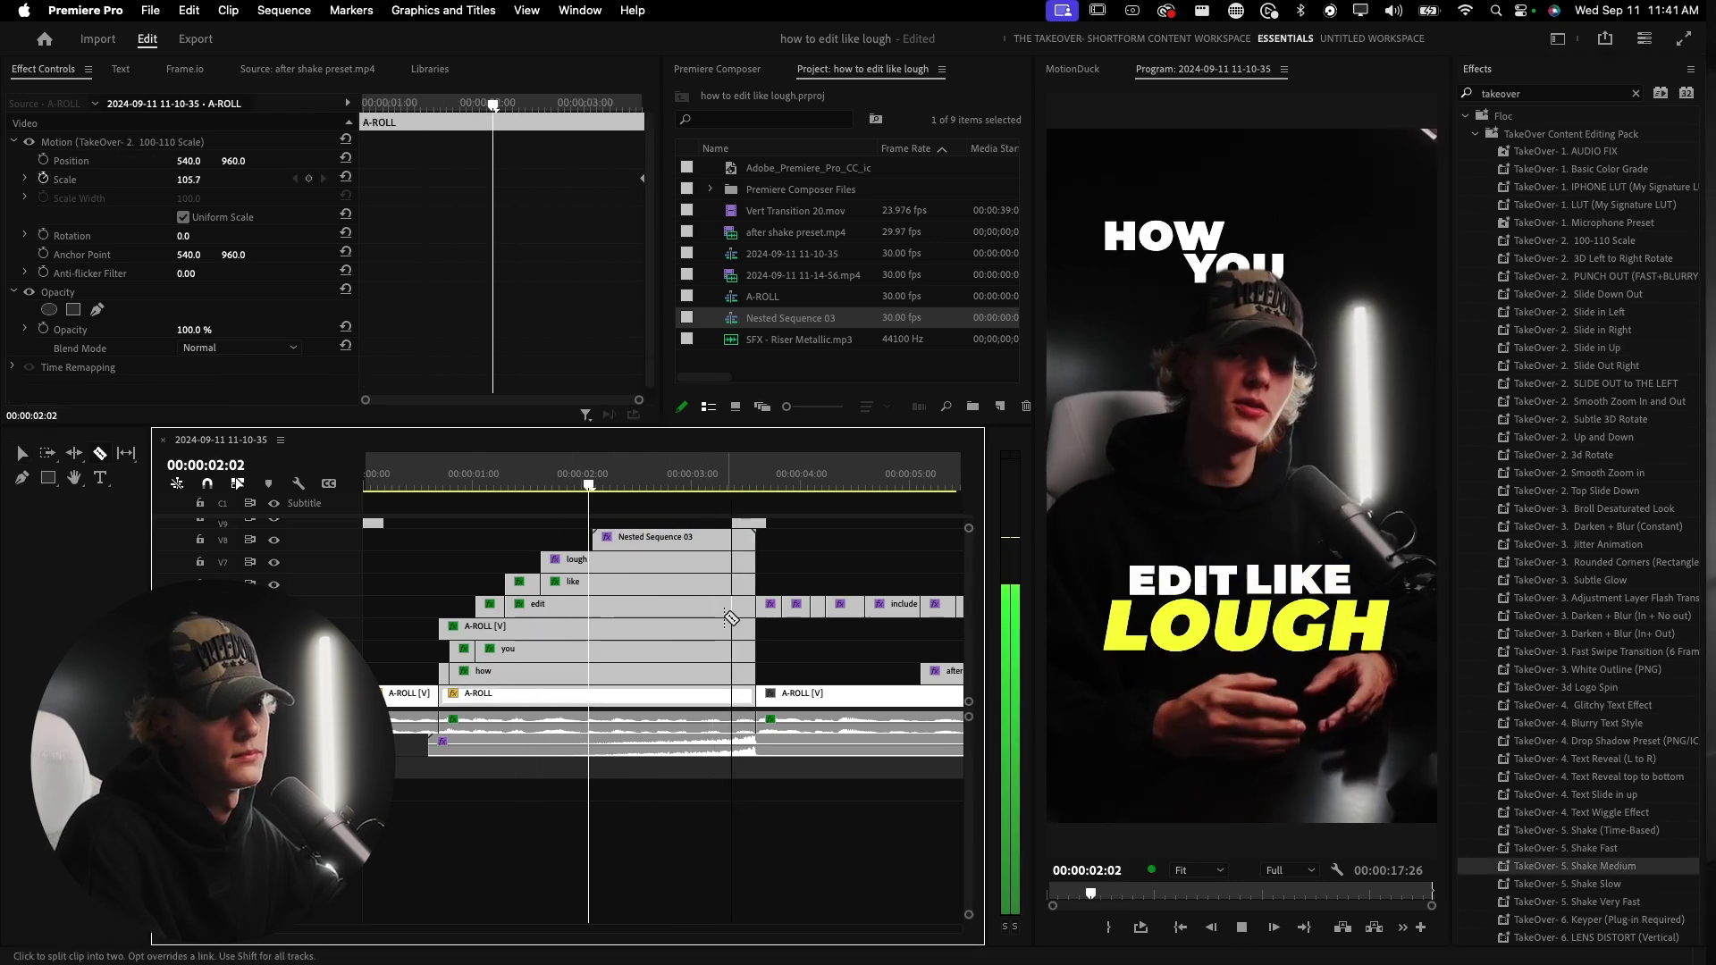
key(v)
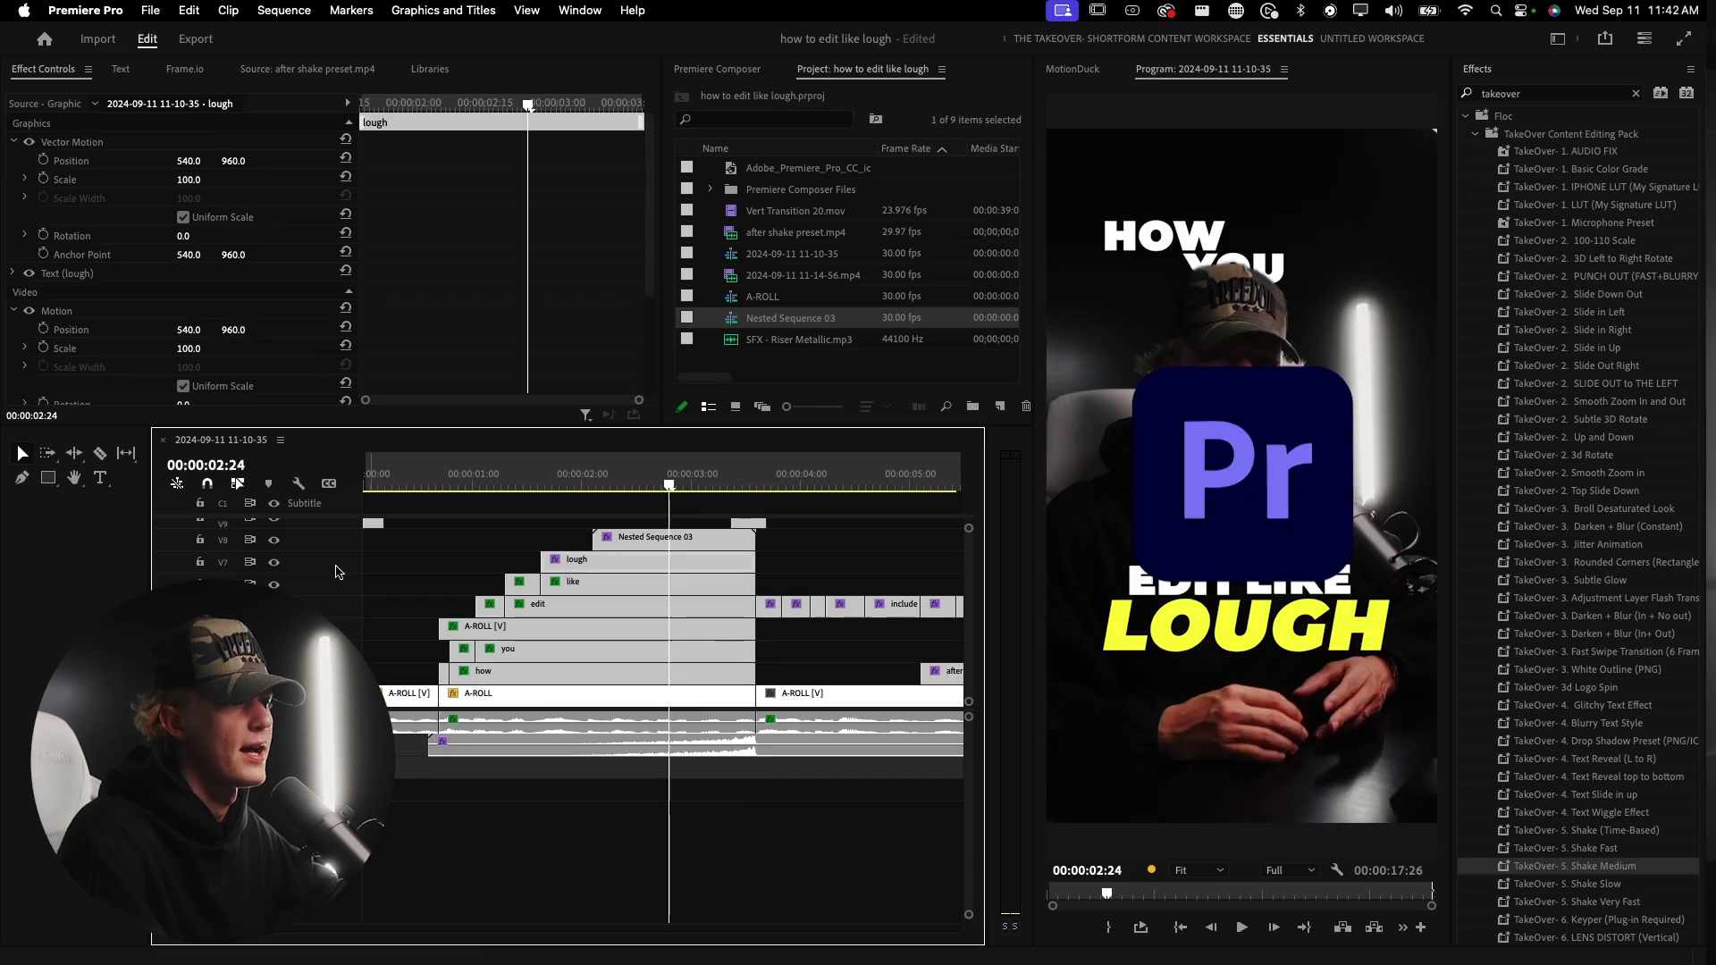
- Add an empty video track between the "lough" title and the nested icon clip
right_click(321, 571)
click(365, 612)
scroll(633, 546, up, 1)
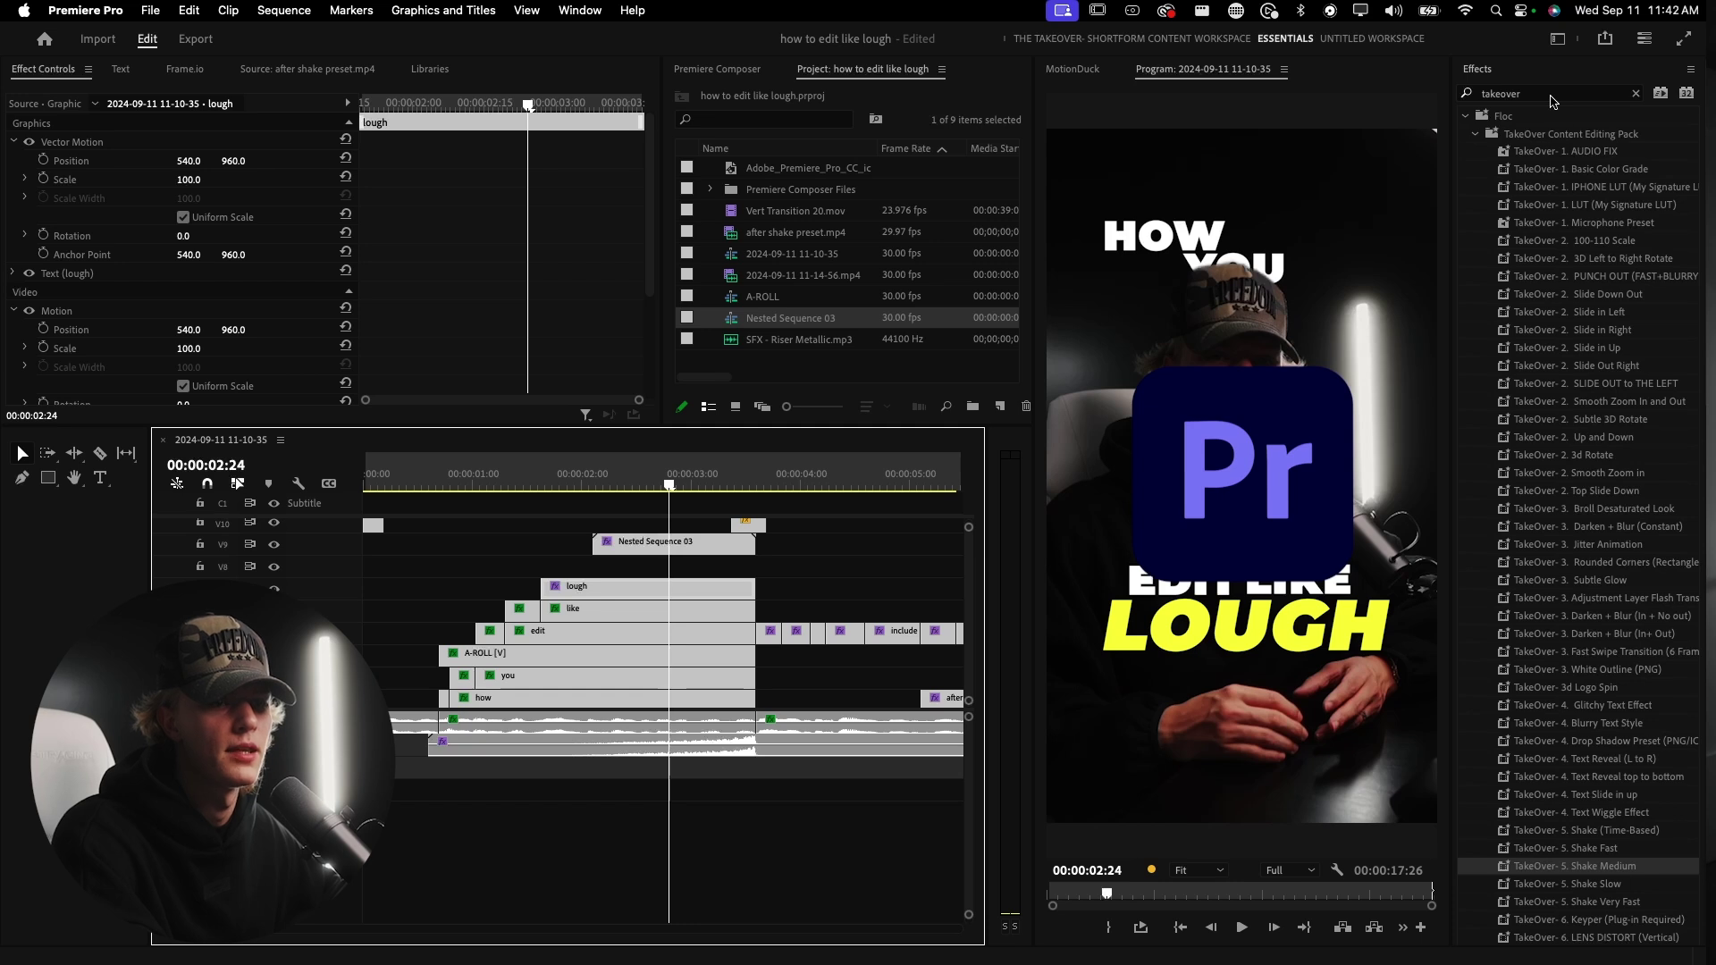
- Create a 1080 x 1920, 30 fps adjustment layer and place it between the "lough" title and nested icon, cut to end with those clips
click(996, 407)
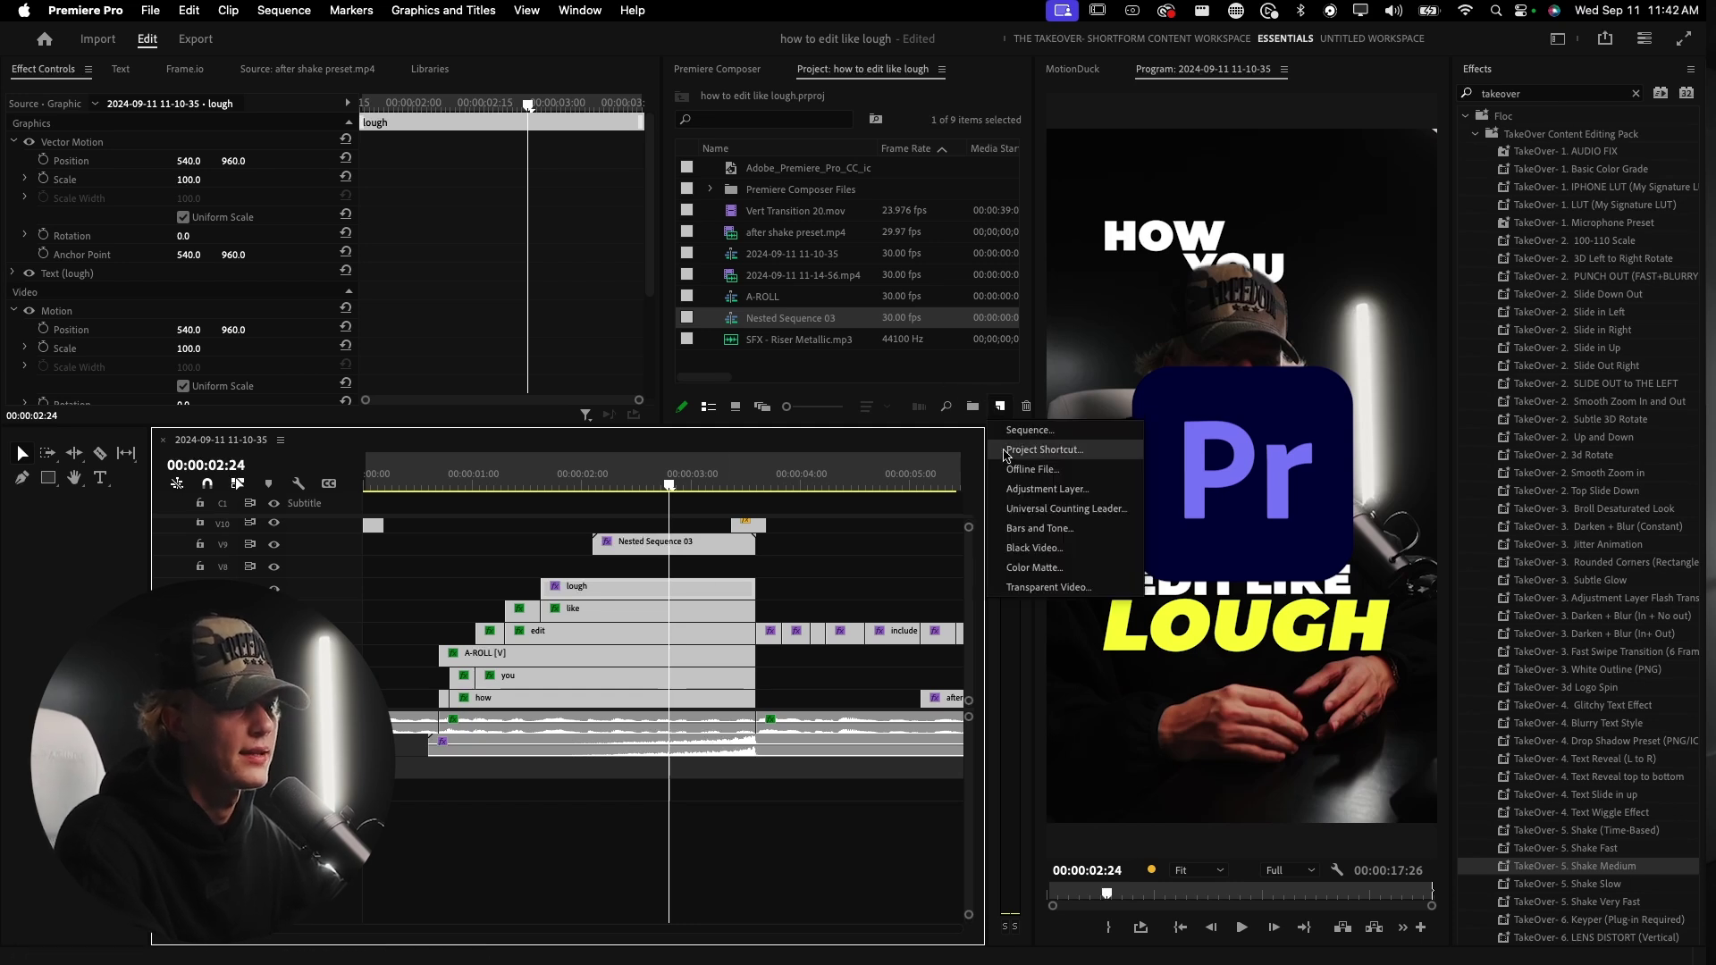
click(1057, 490)
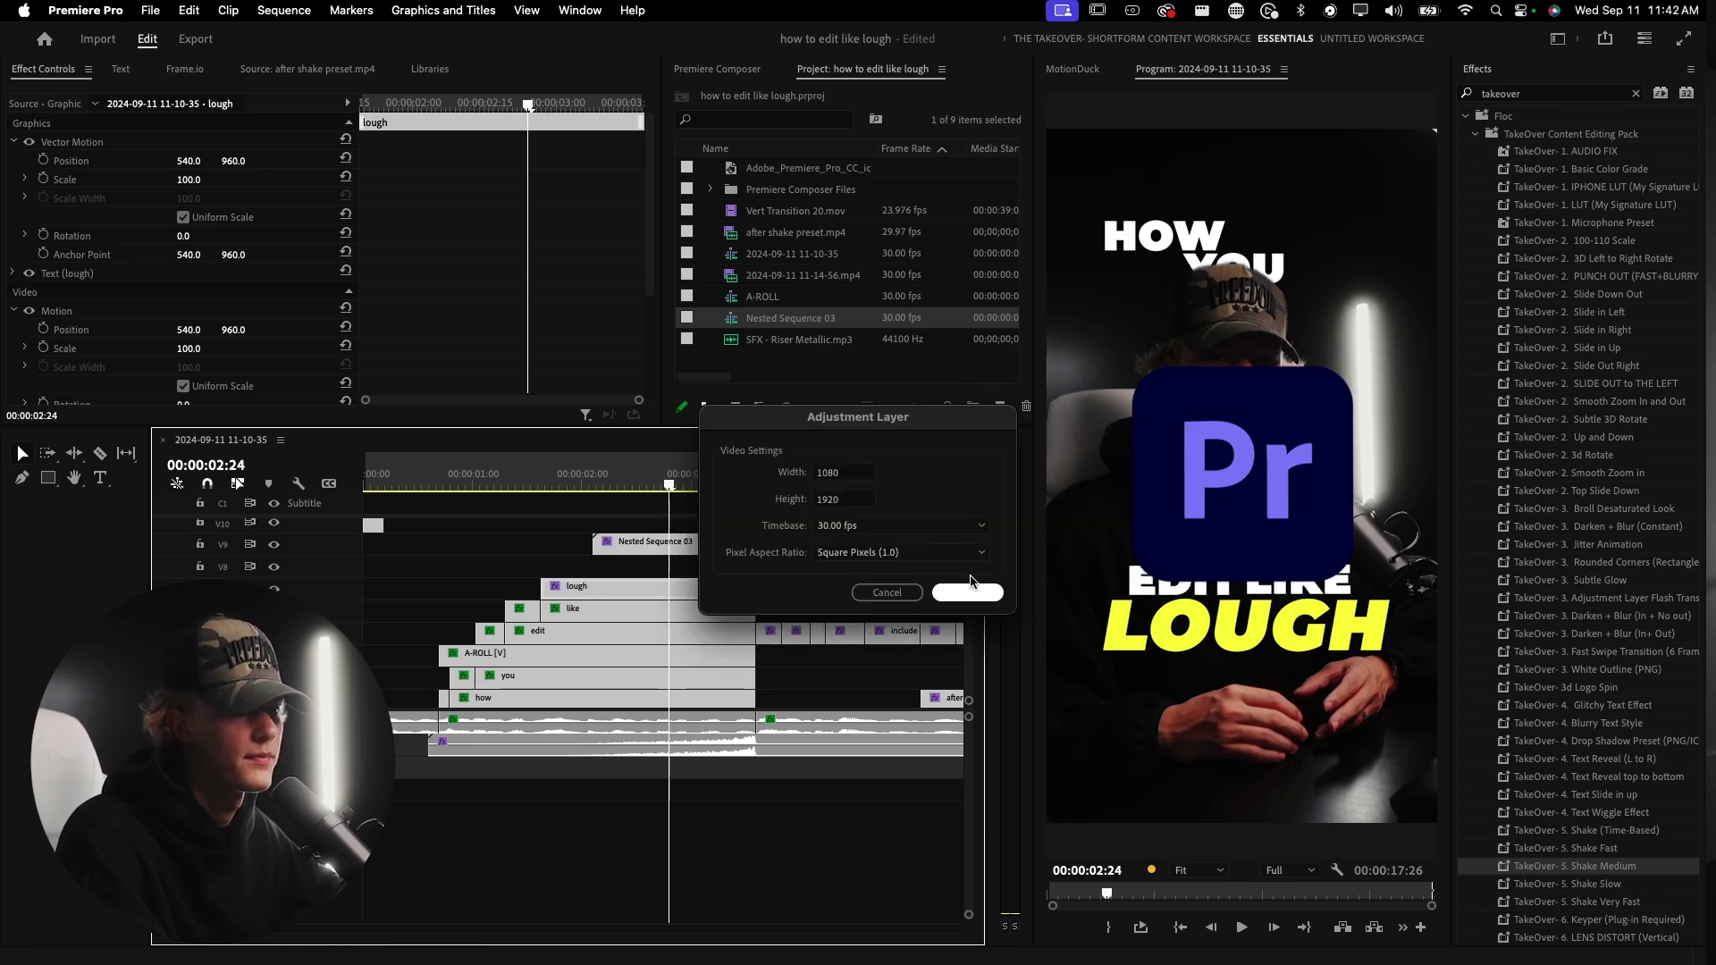
click(968, 592)
drag(566, 497, 515, 572)
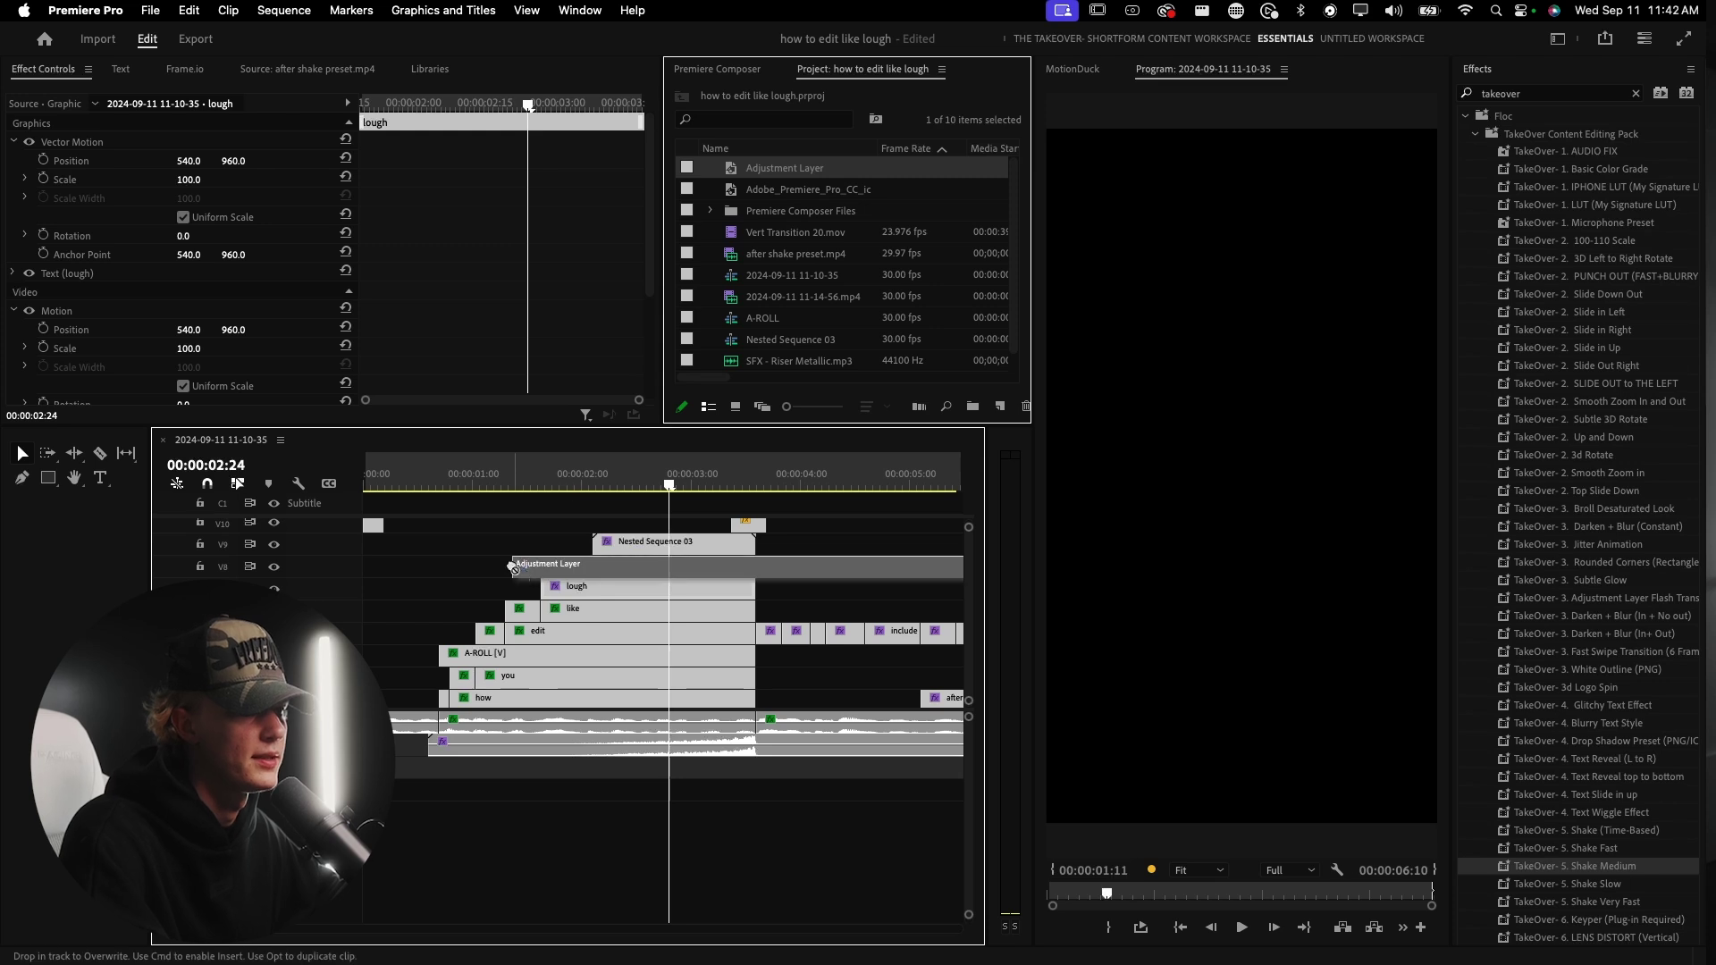
click(710, 575)
key(Delete)
click(709, 575)
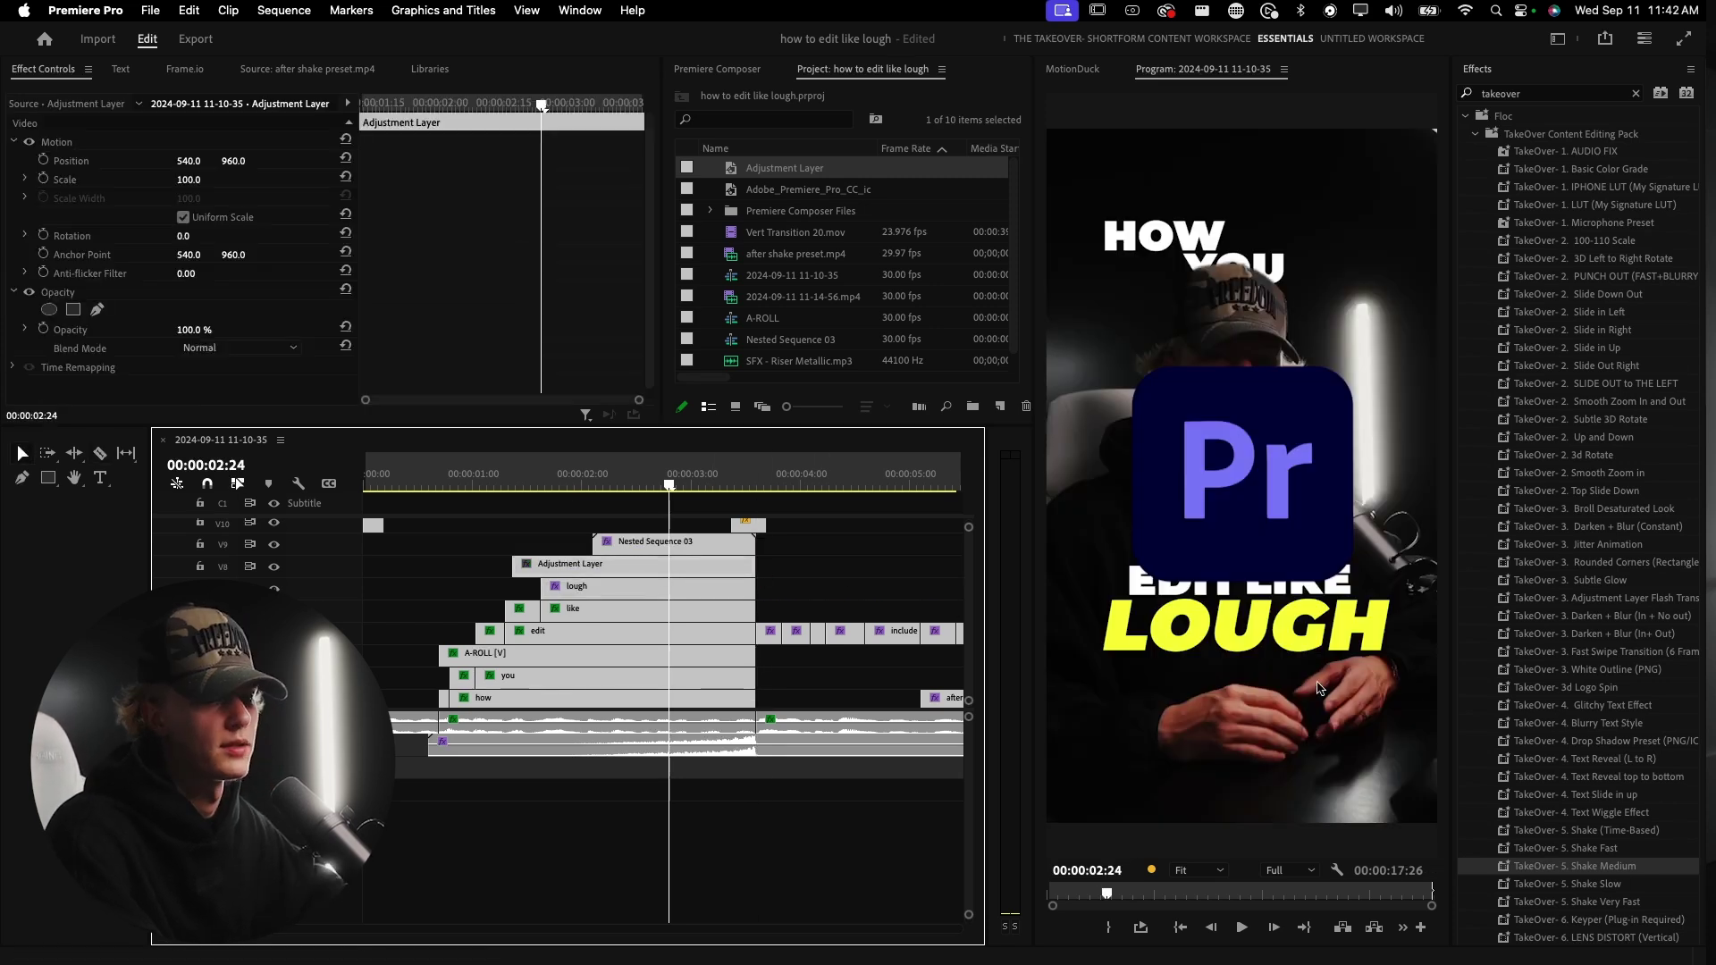
- Apply the TakeOver- 4. Blurry Text Style preset with Blurriness 24.0 to the adjustment layer and trim its start to the "lough" title's start
drag(1605, 725, 625, 571)
drag(496, 568, 526, 569)
scroll(402, 263, down, 3)
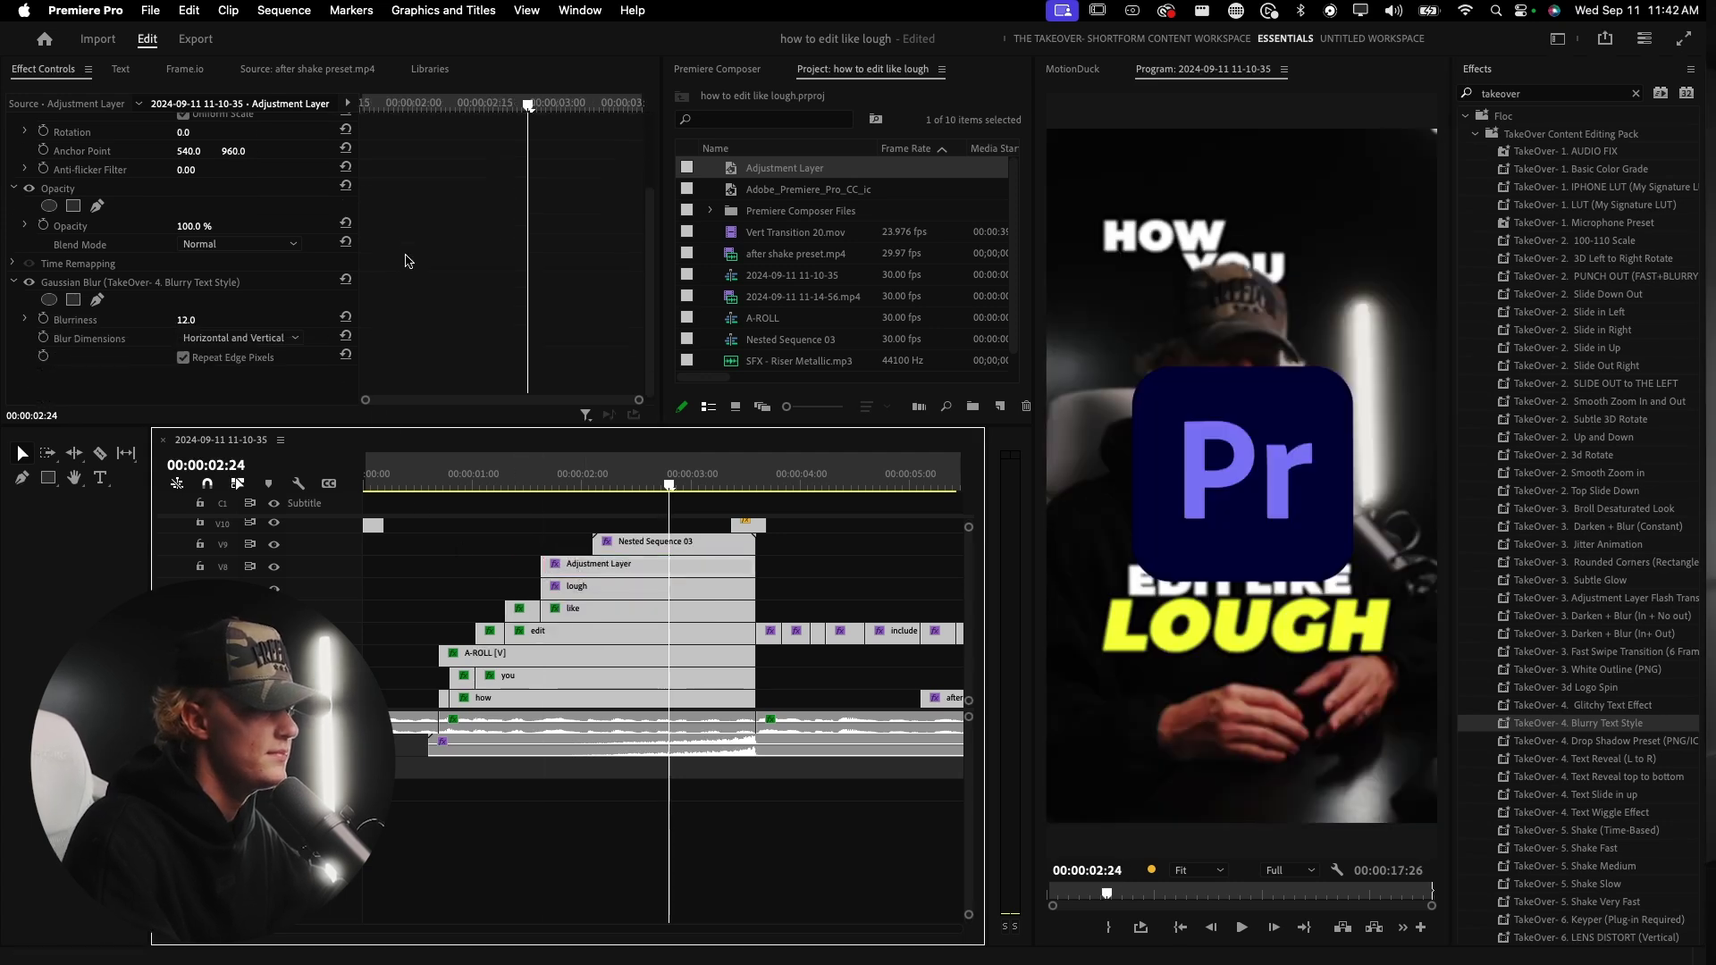
click(97, 286)
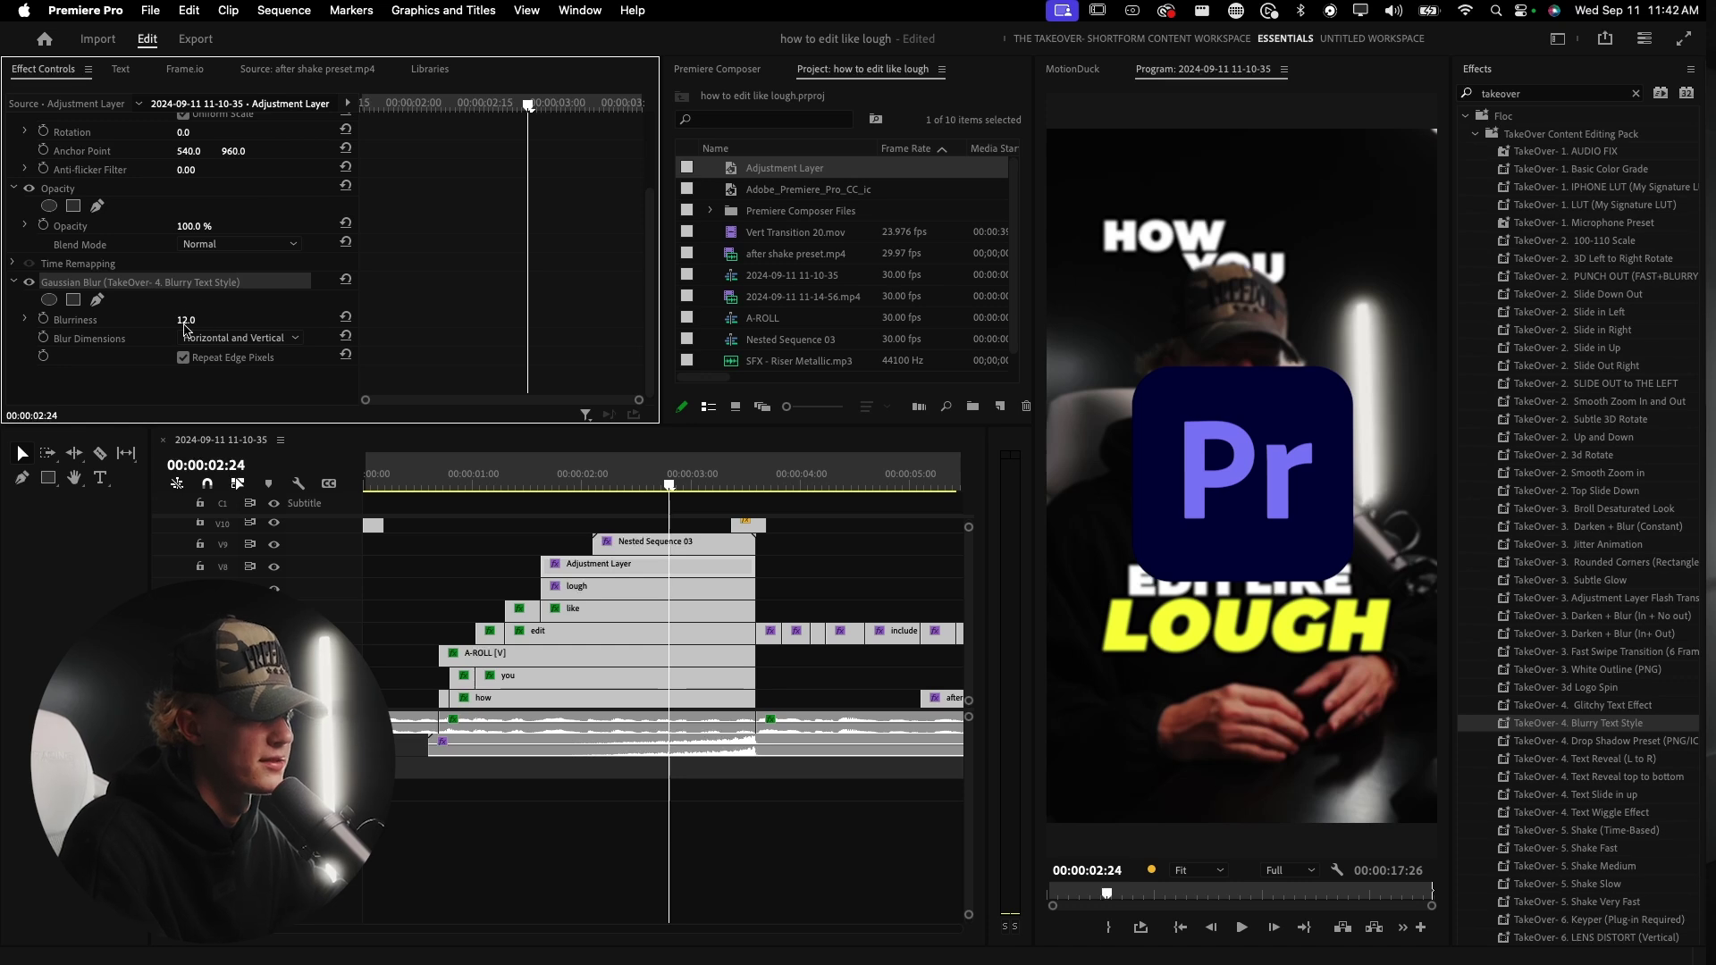
drag(187, 319, 218, 327)
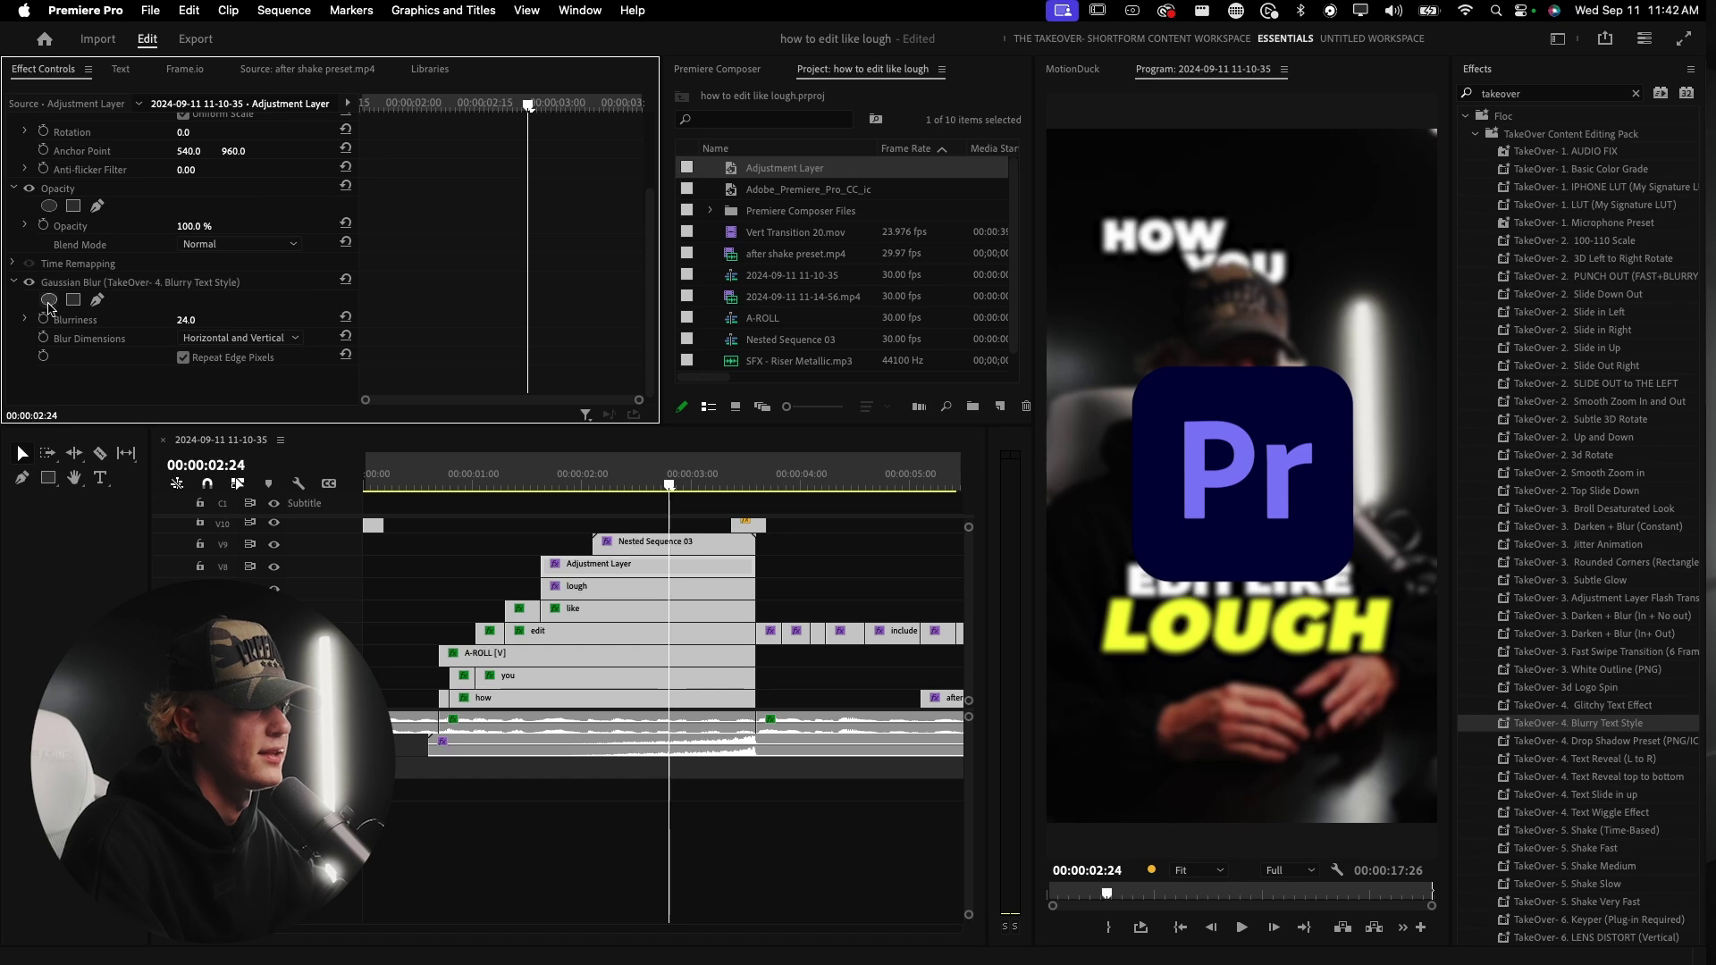
- Keyframe the adjustment layer's Blurriness from 0.0 at 00:00:01:19 to 24.0 at 00:00:02:24 and play back the blur
click(44, 319)
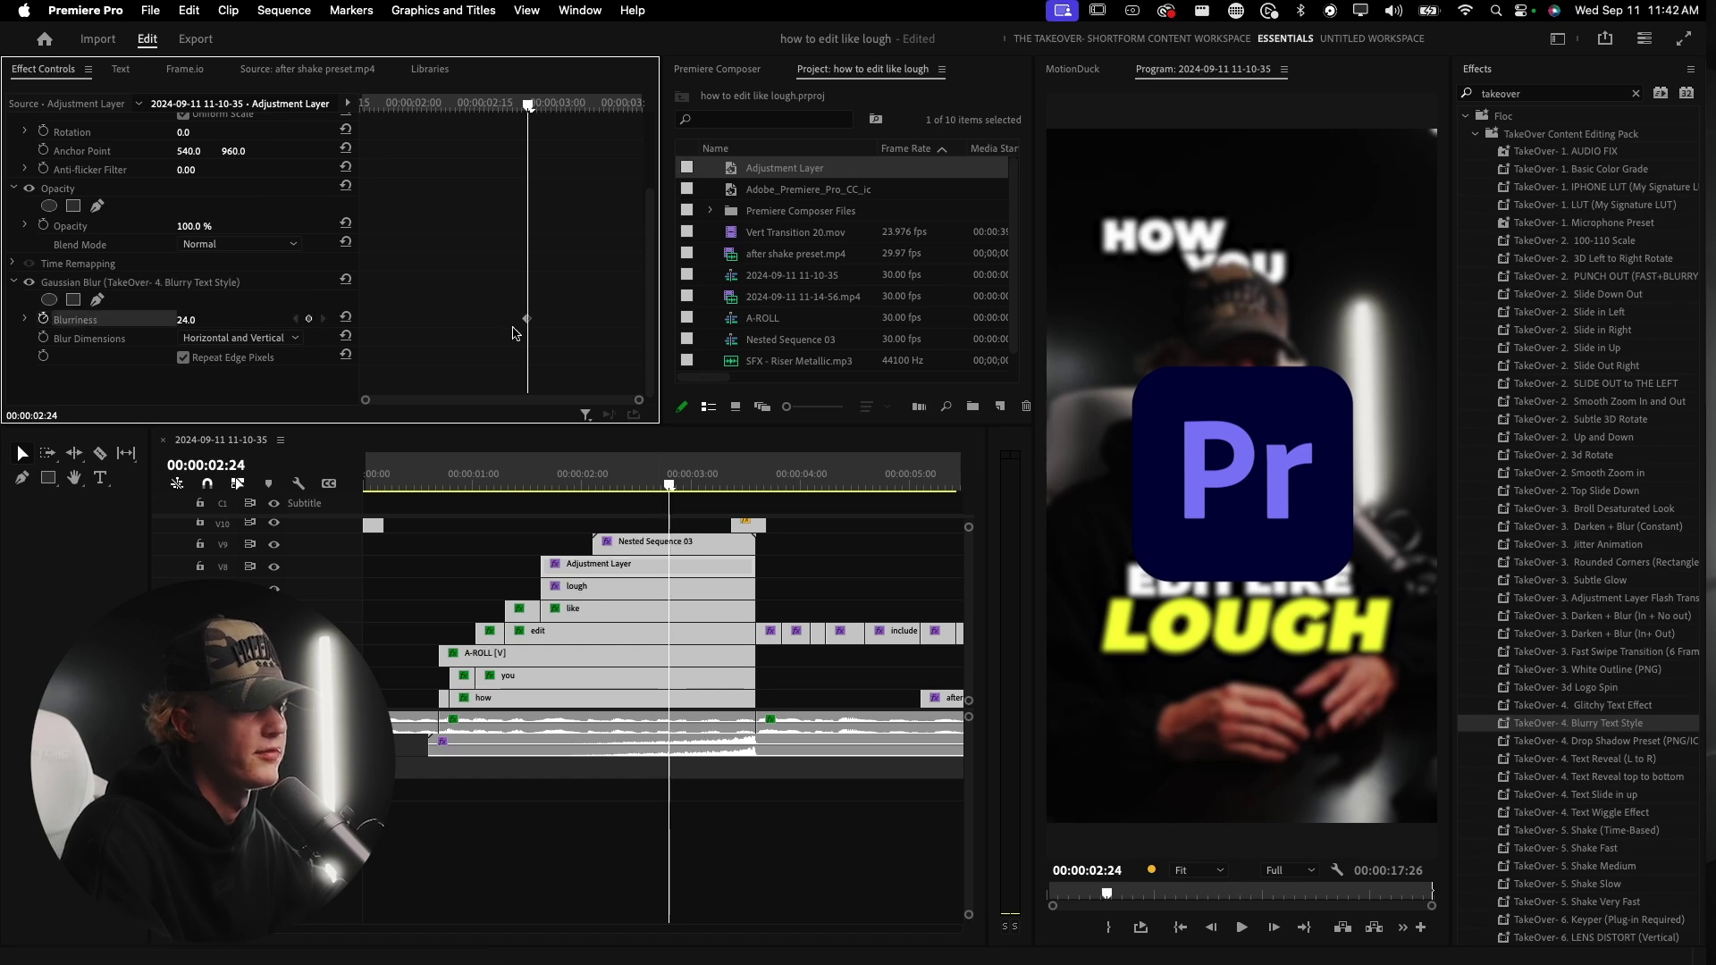
drag(448, 104, 356, 105)
drag(191, 320, 168, 320)
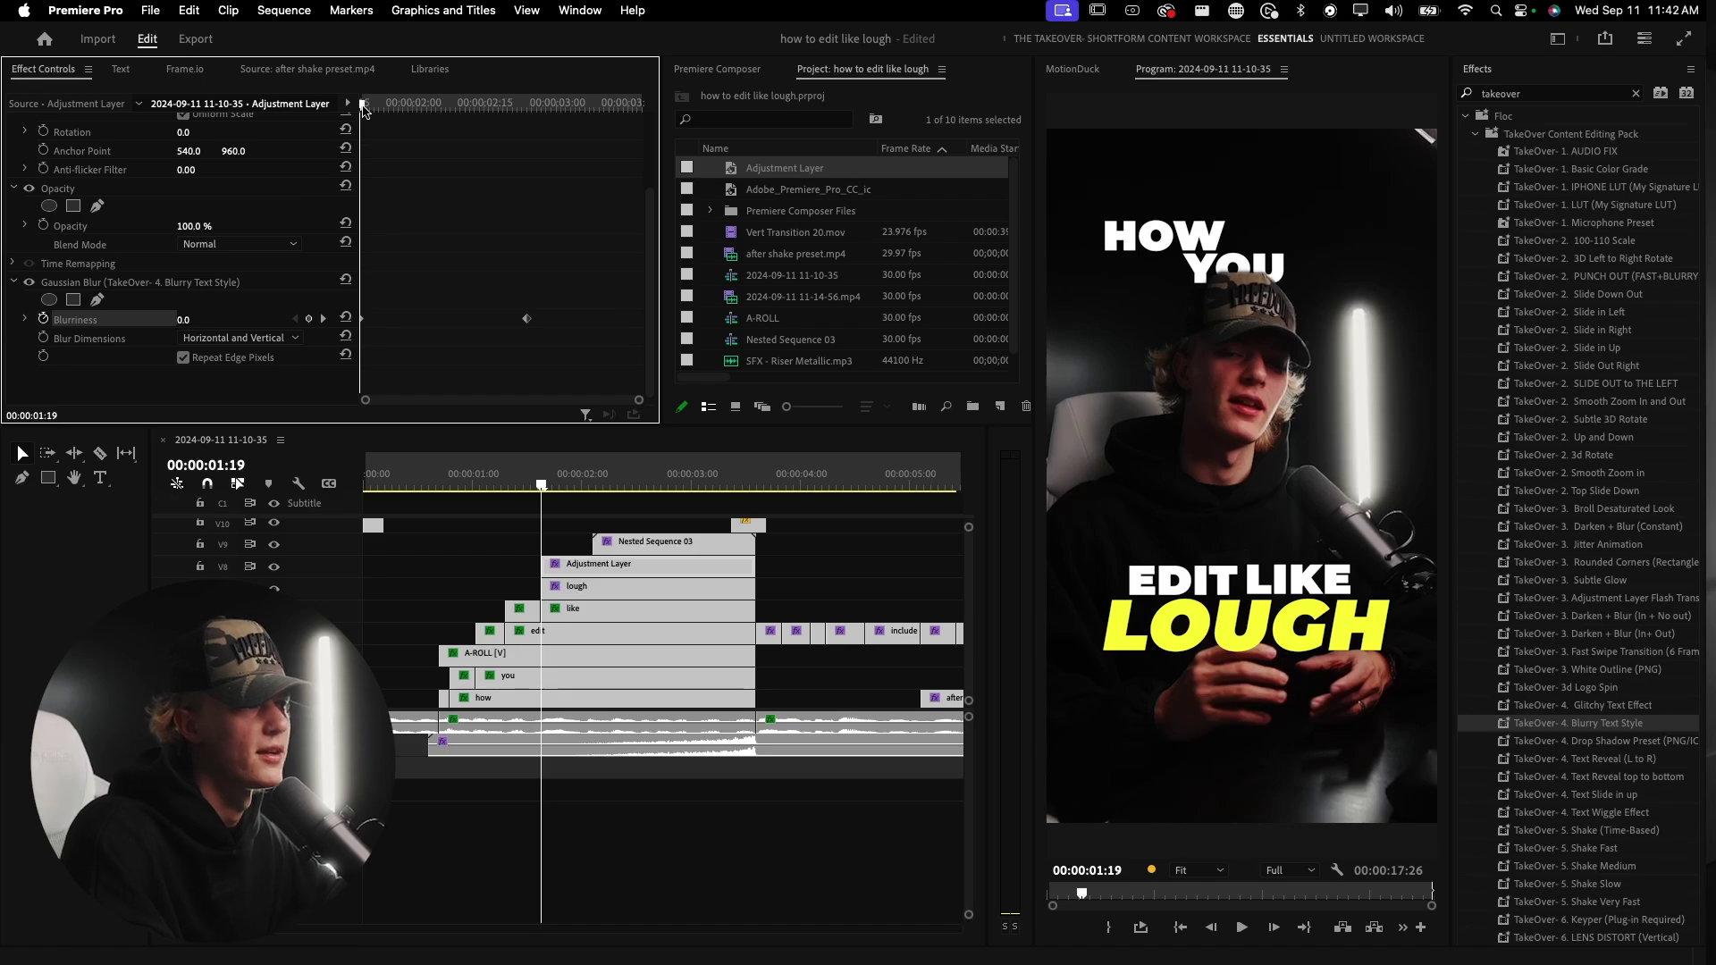
key(space)
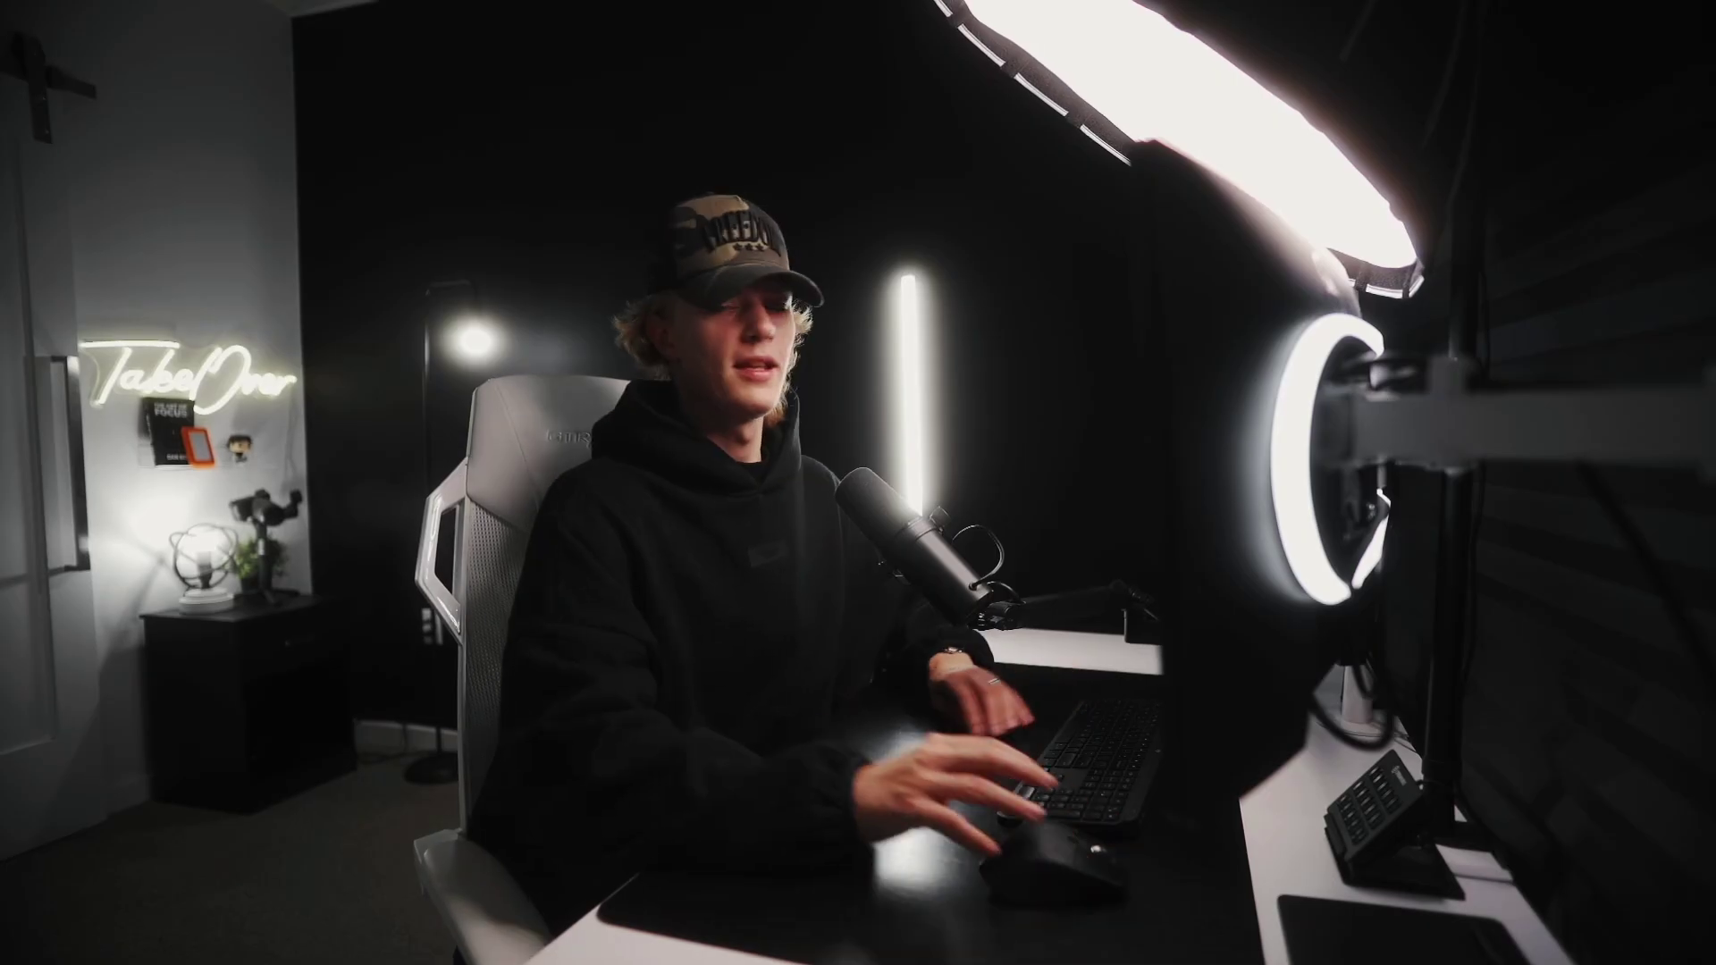